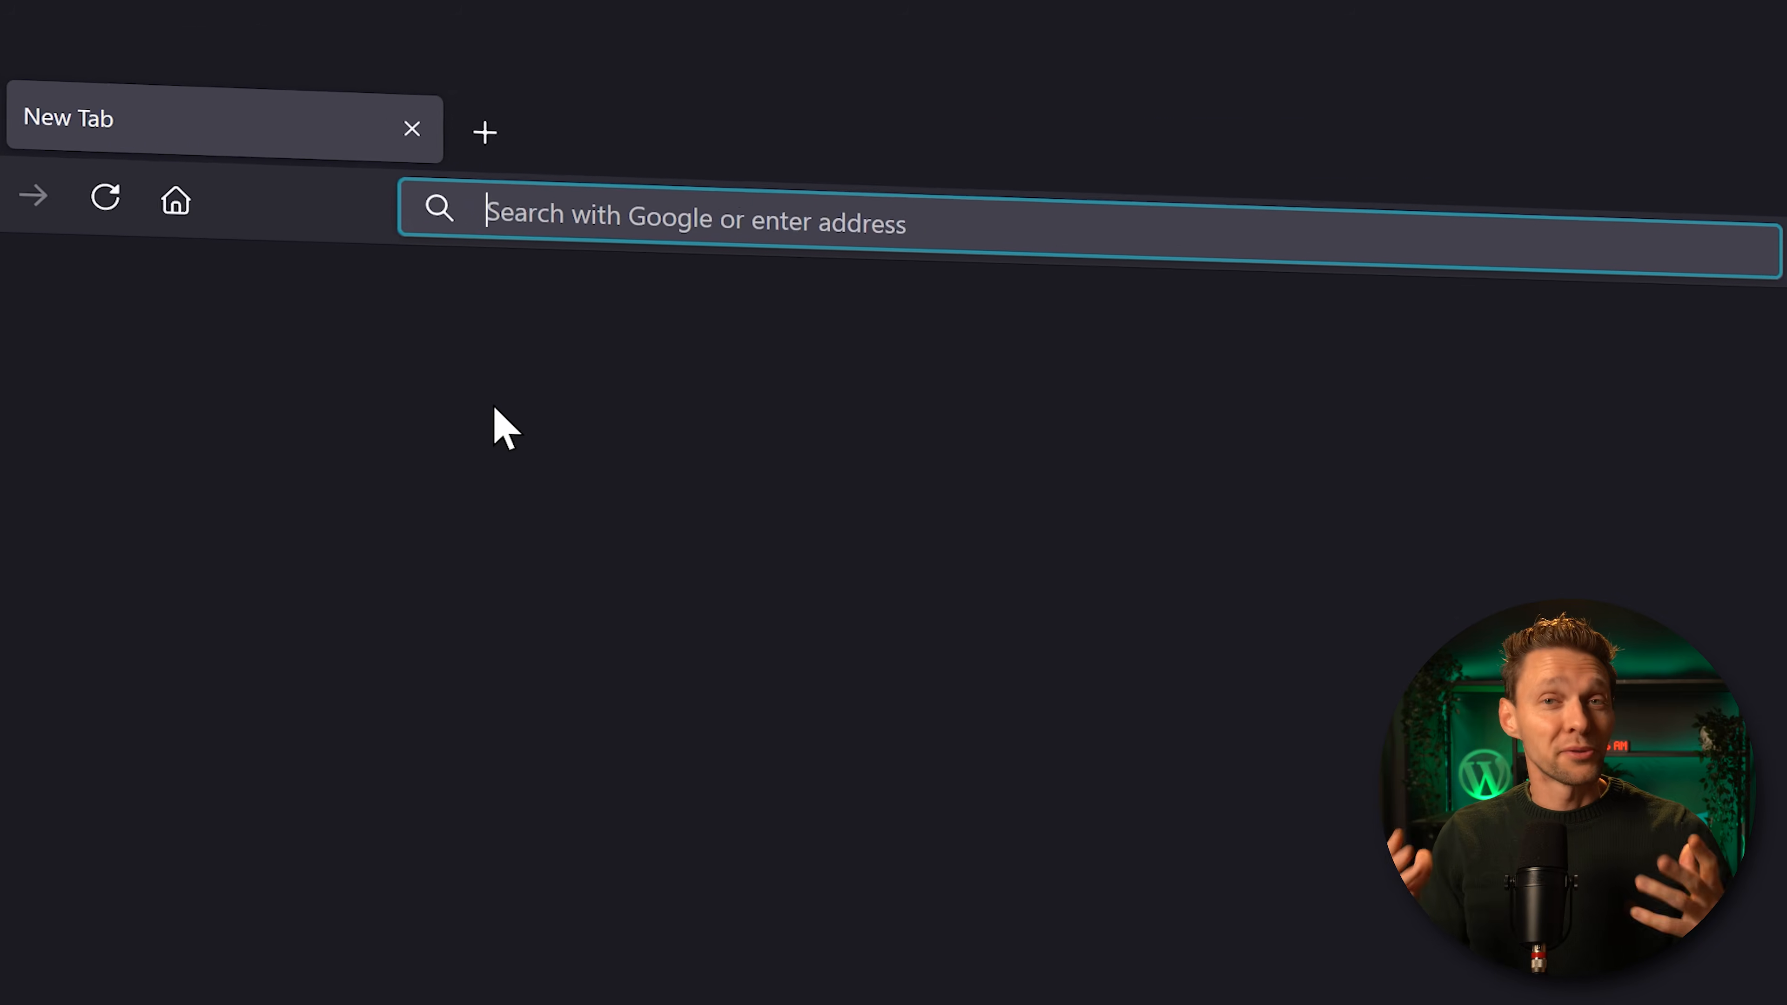
Open the web page wp.discount/tablesync.
type("wp.discount/")
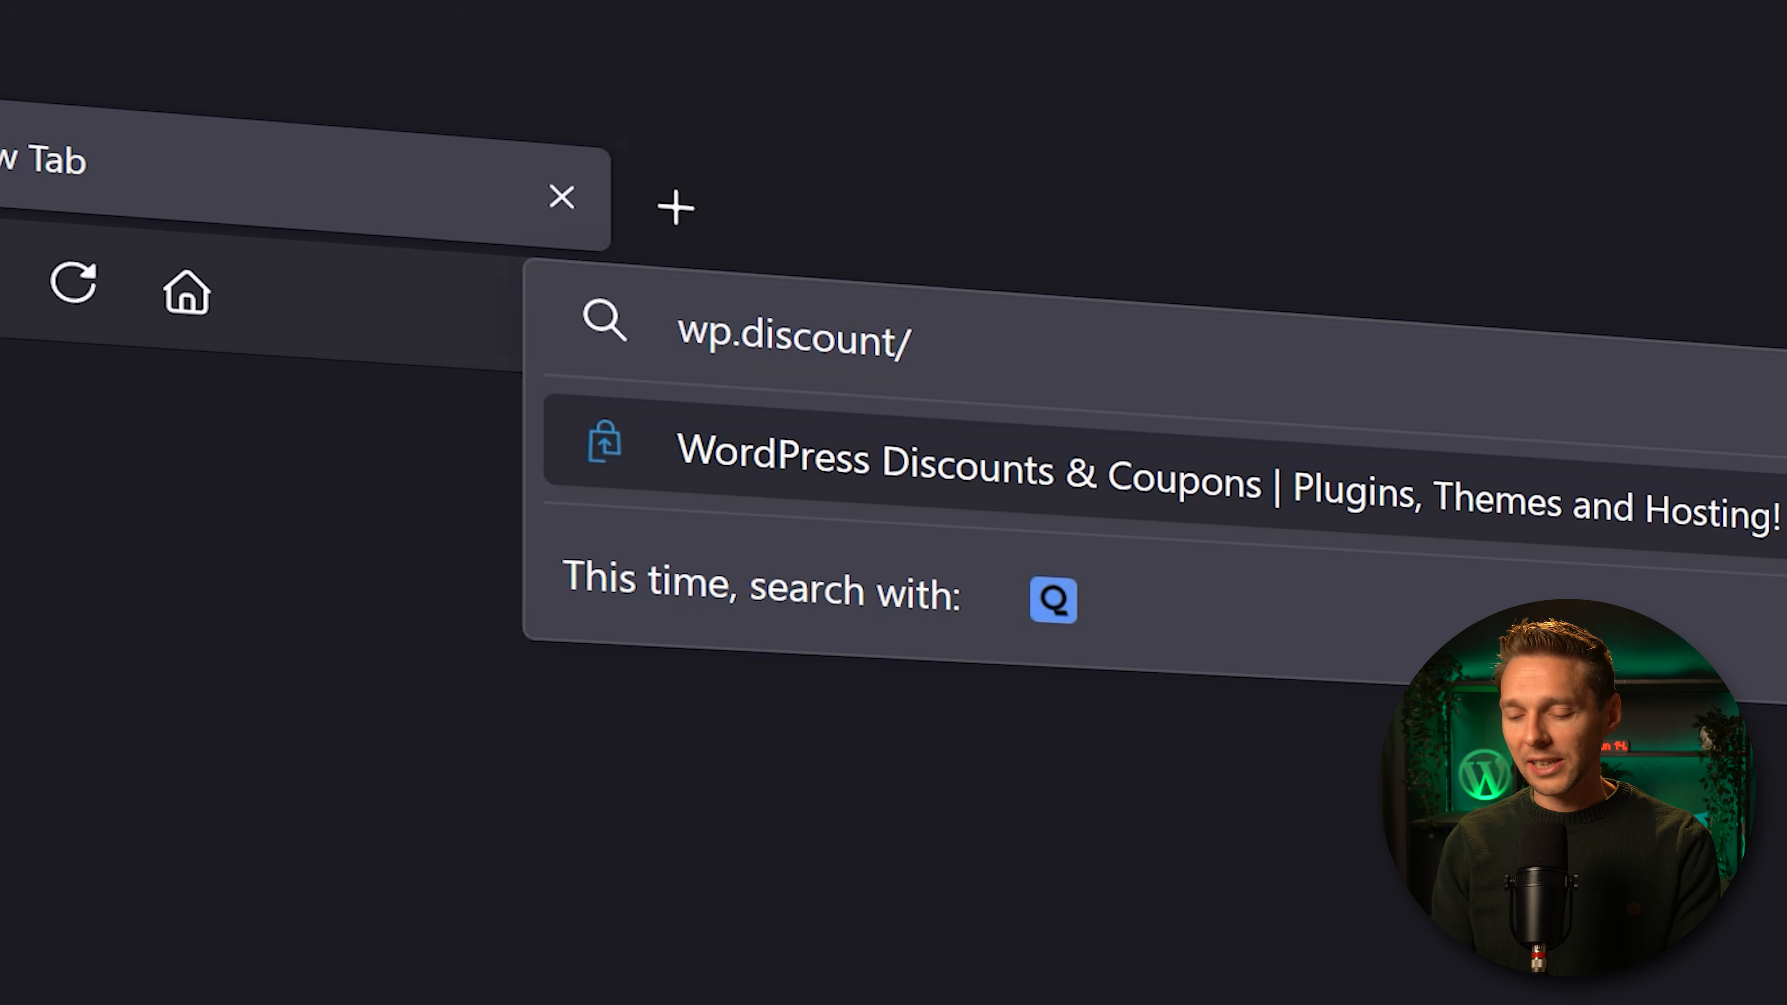
type("tablesync")
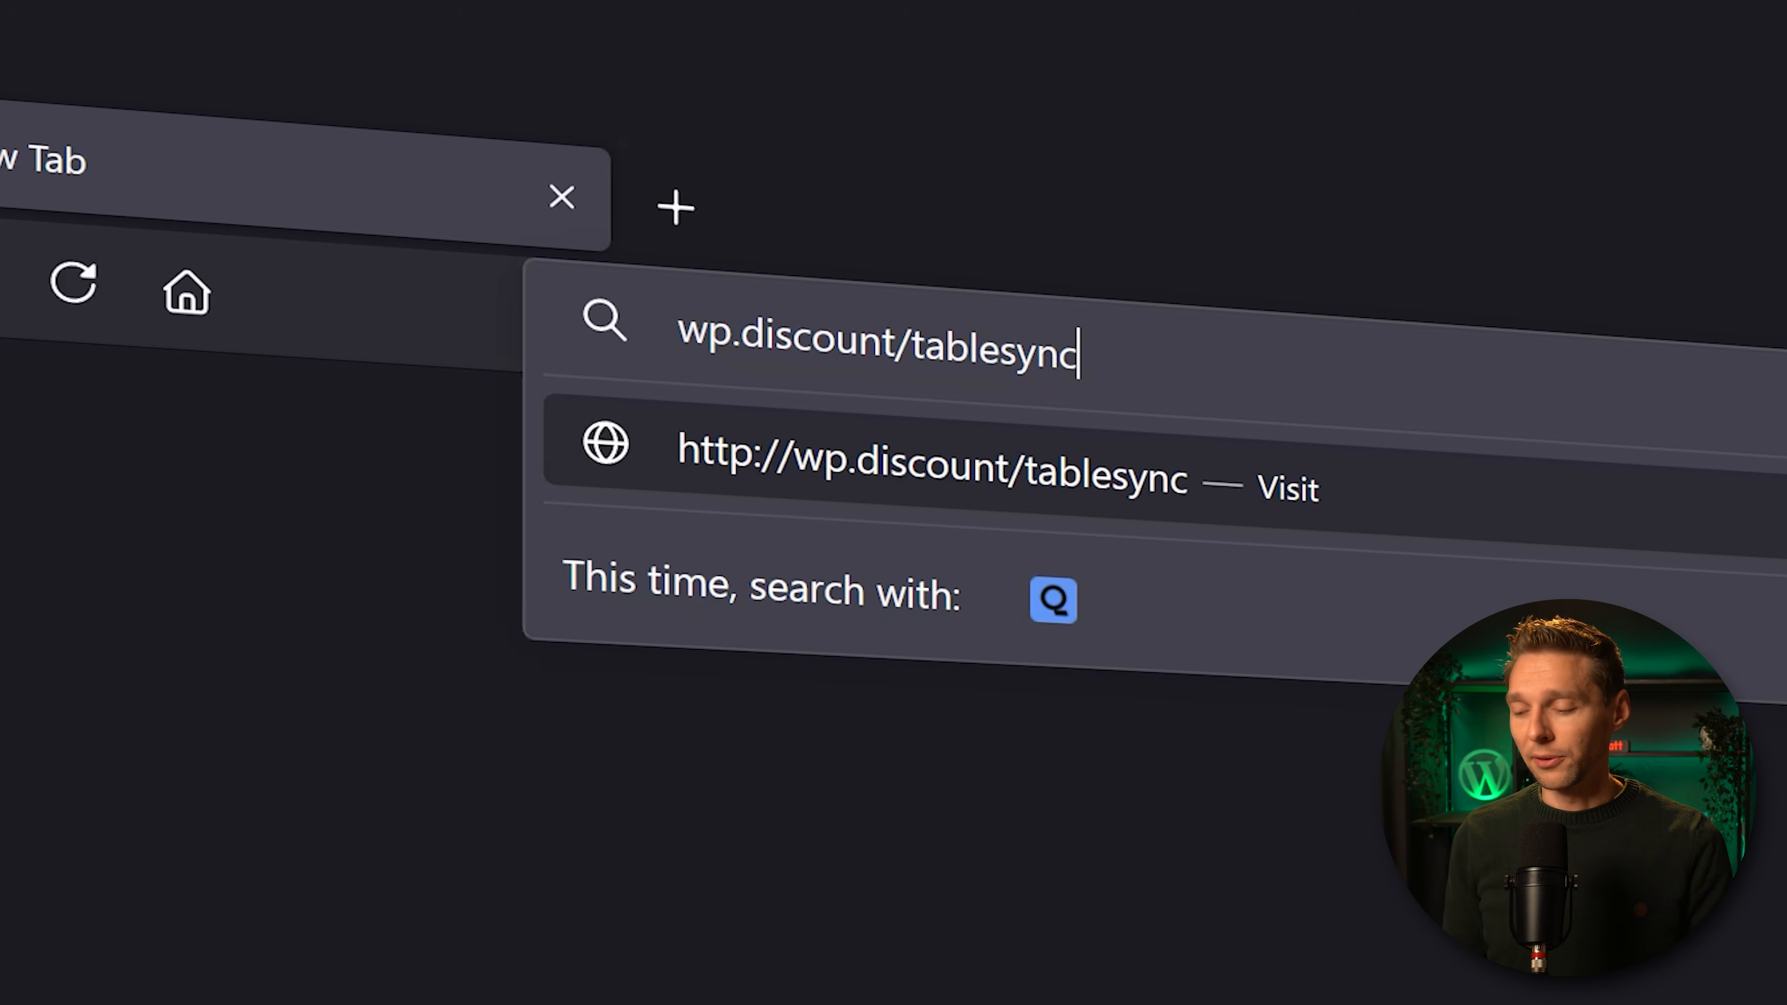
key("Return")
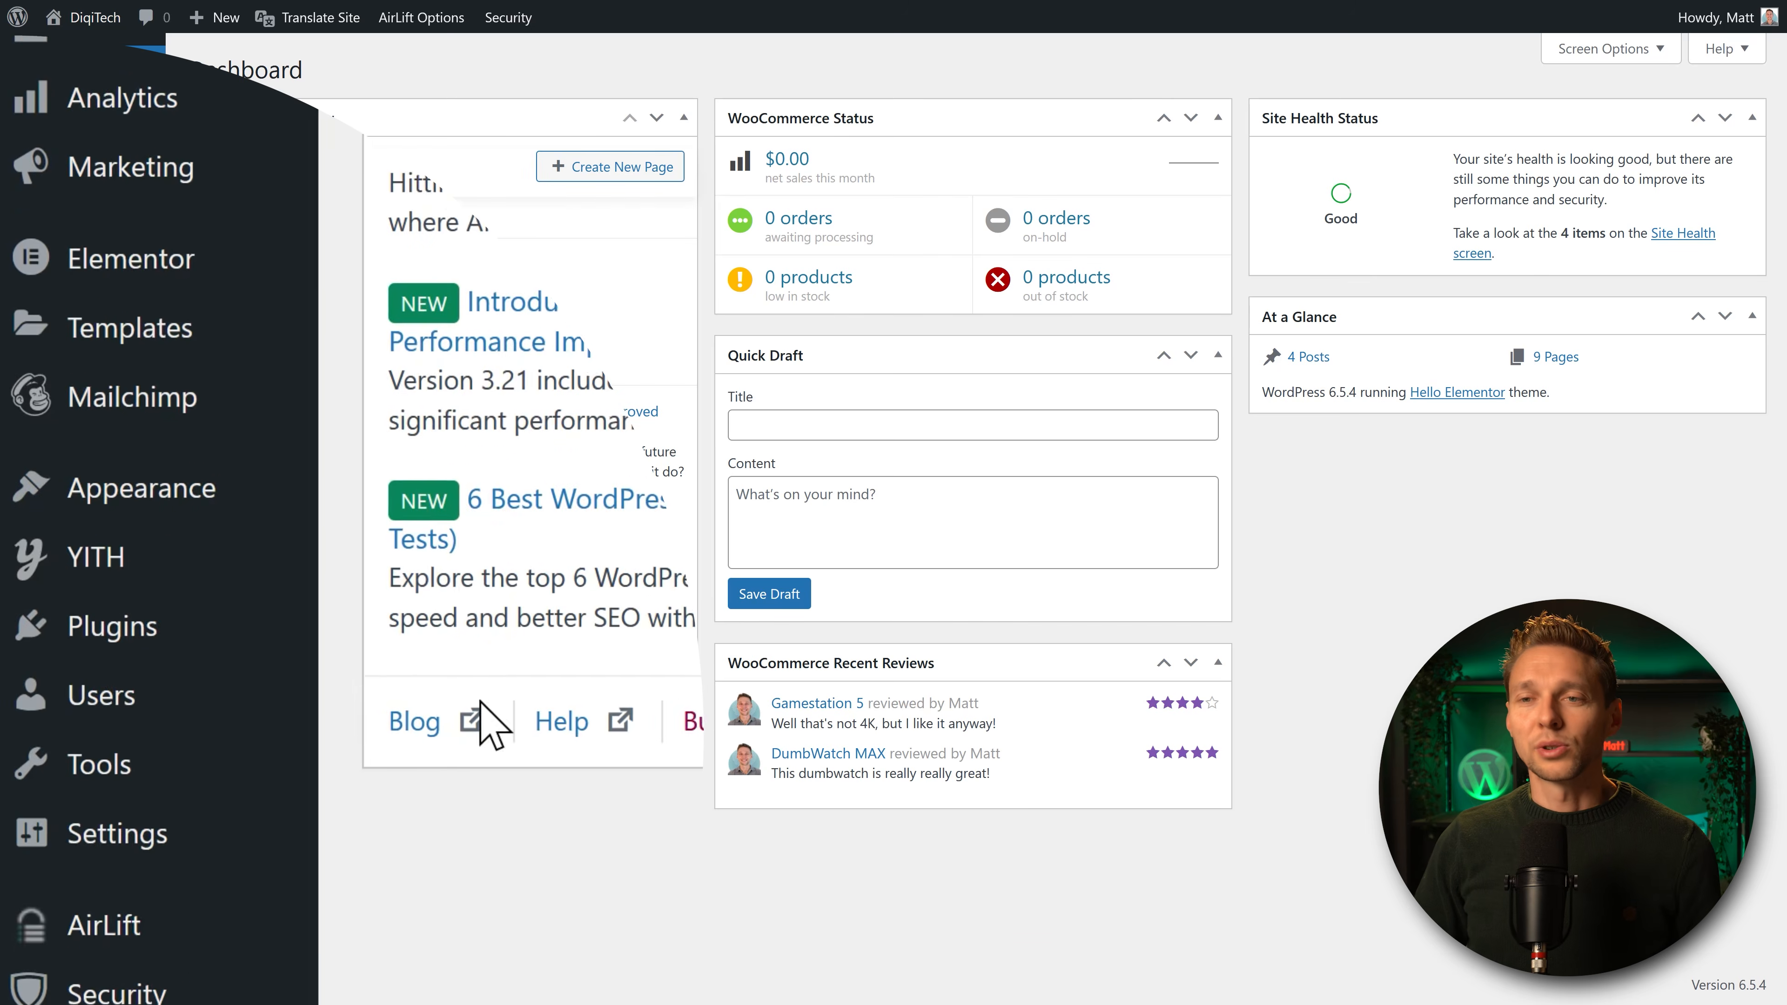
In the WordPress admin, search new plugins for "table plugin wppool" and install WPPOOL's Table Plugin for WordPress with Google Sheets Integration.
mouse_move(126, 627)
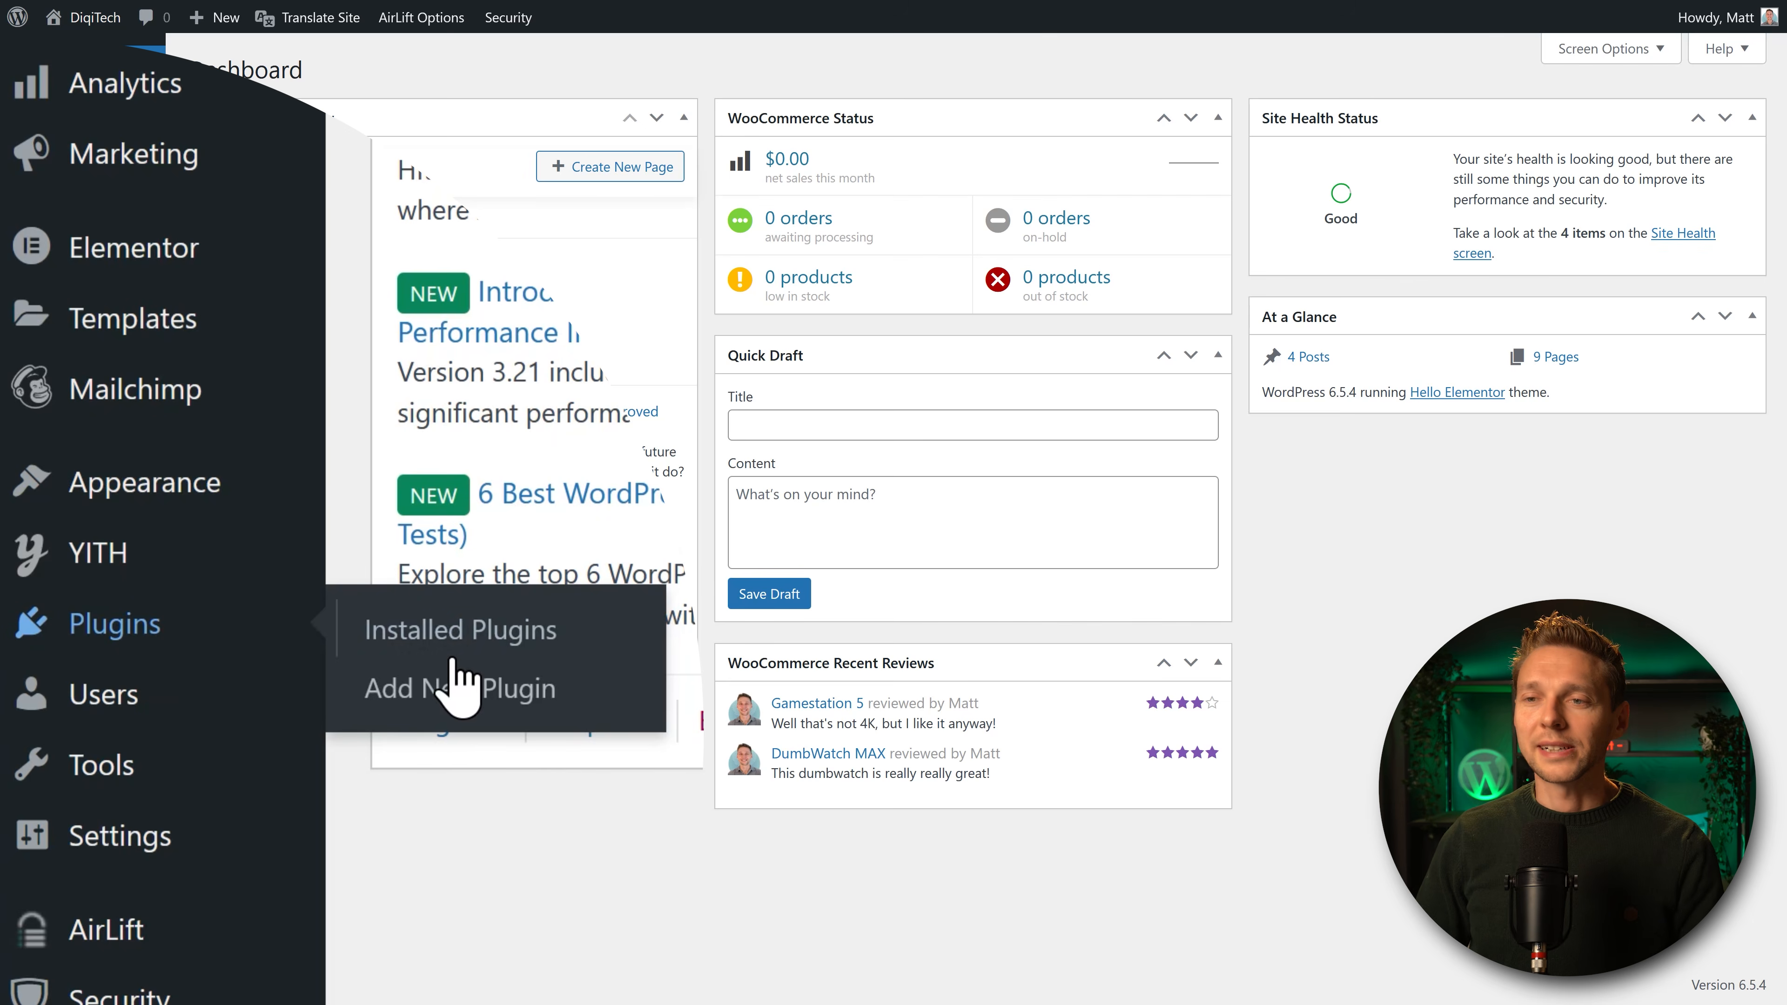
left_click(461, 690)
left_click(1513, 126)
type("table")
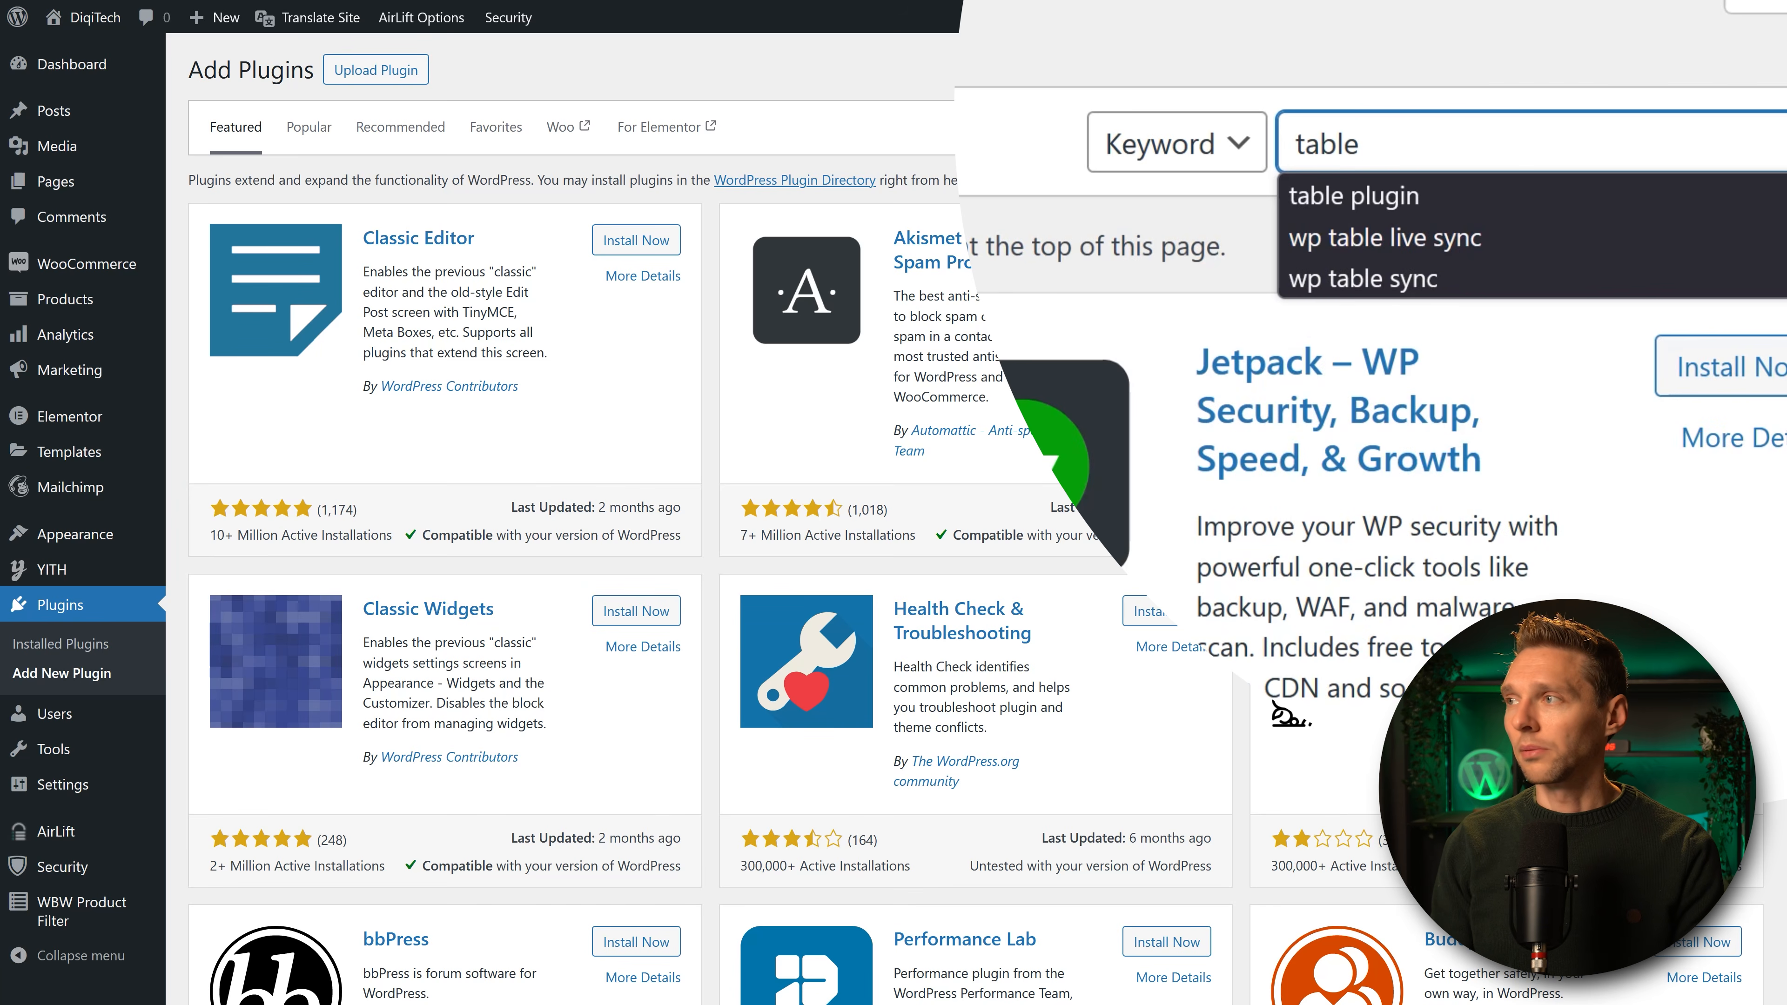
type(" plugin wppool")
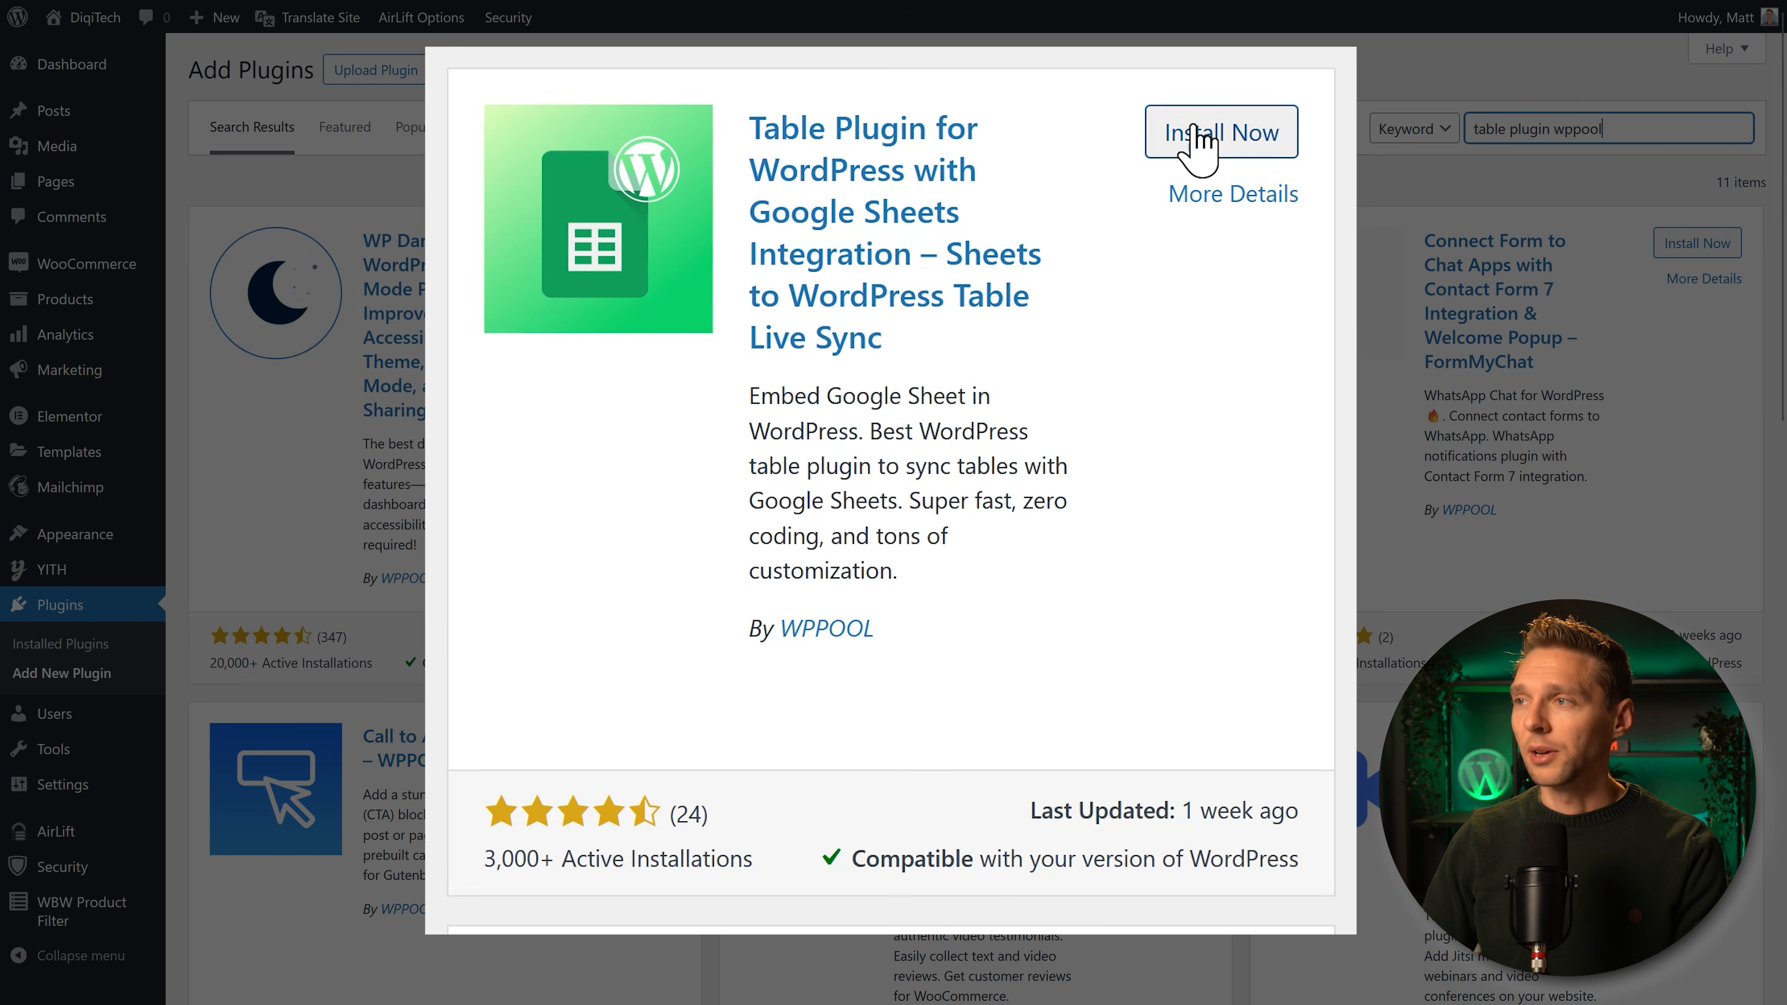
left_click(1221, 139)
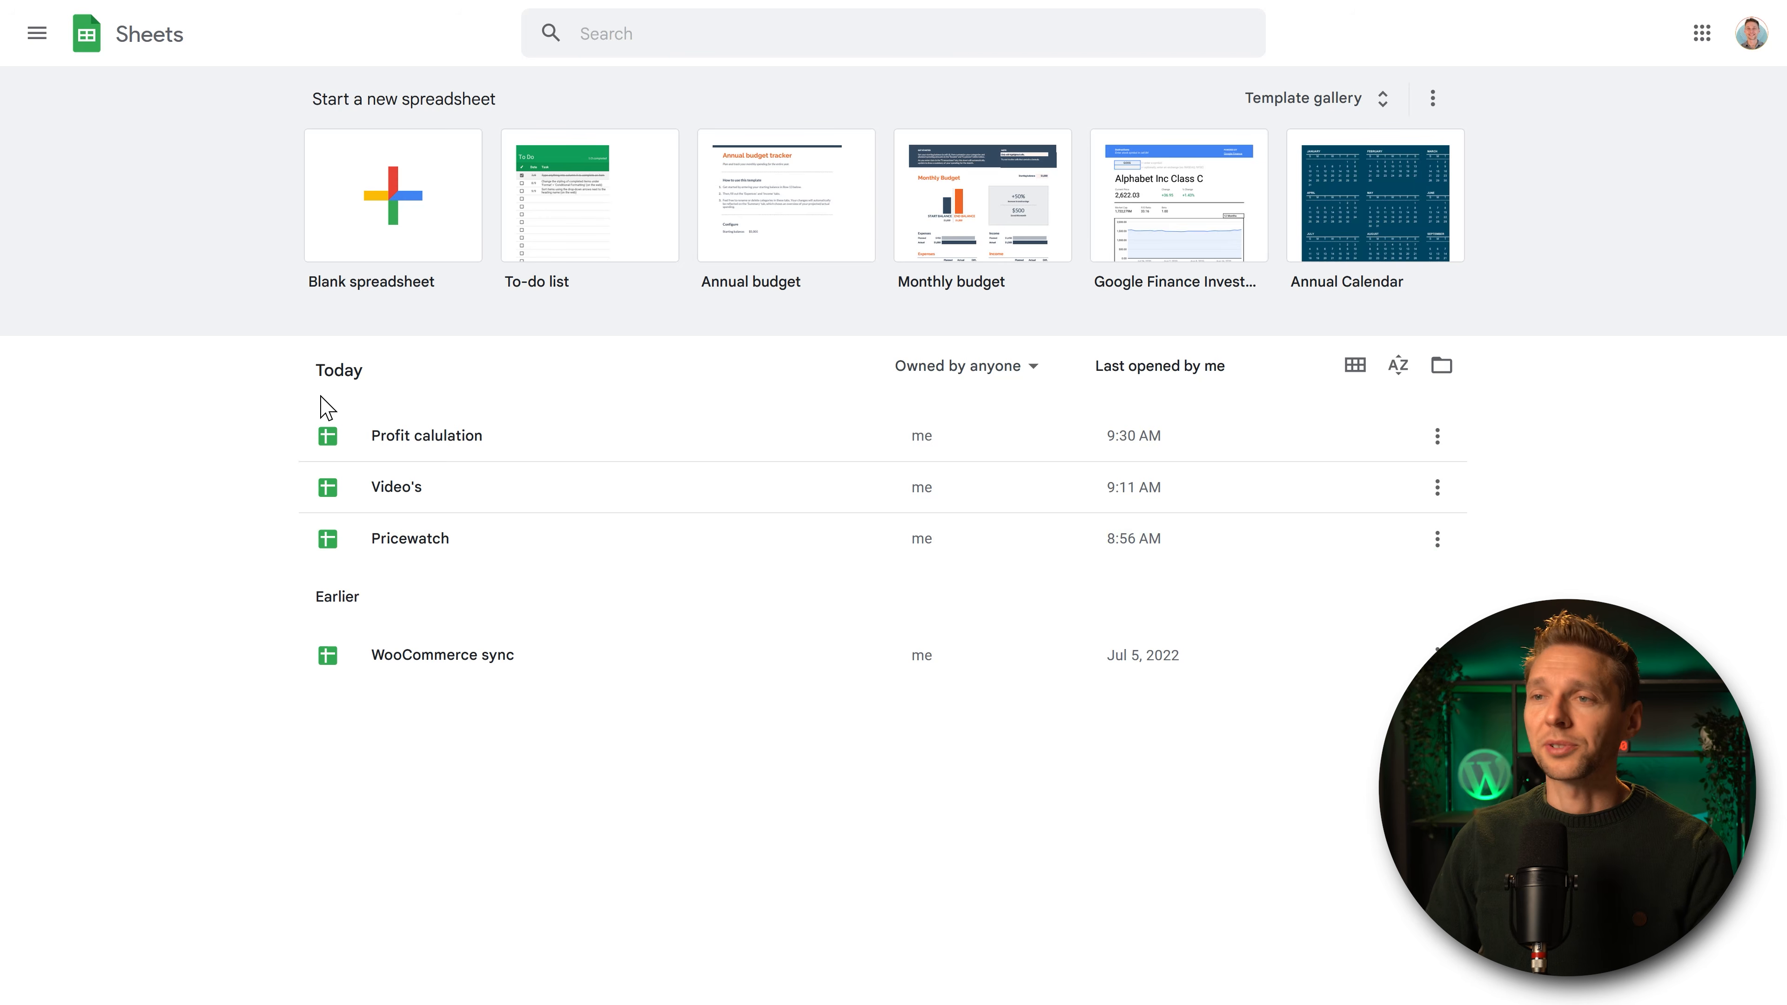
In Google Sheets, set the Profit calulation spreadsheet's general access to Anyone with the link and copy its sharing link.
left_click(447, 445)
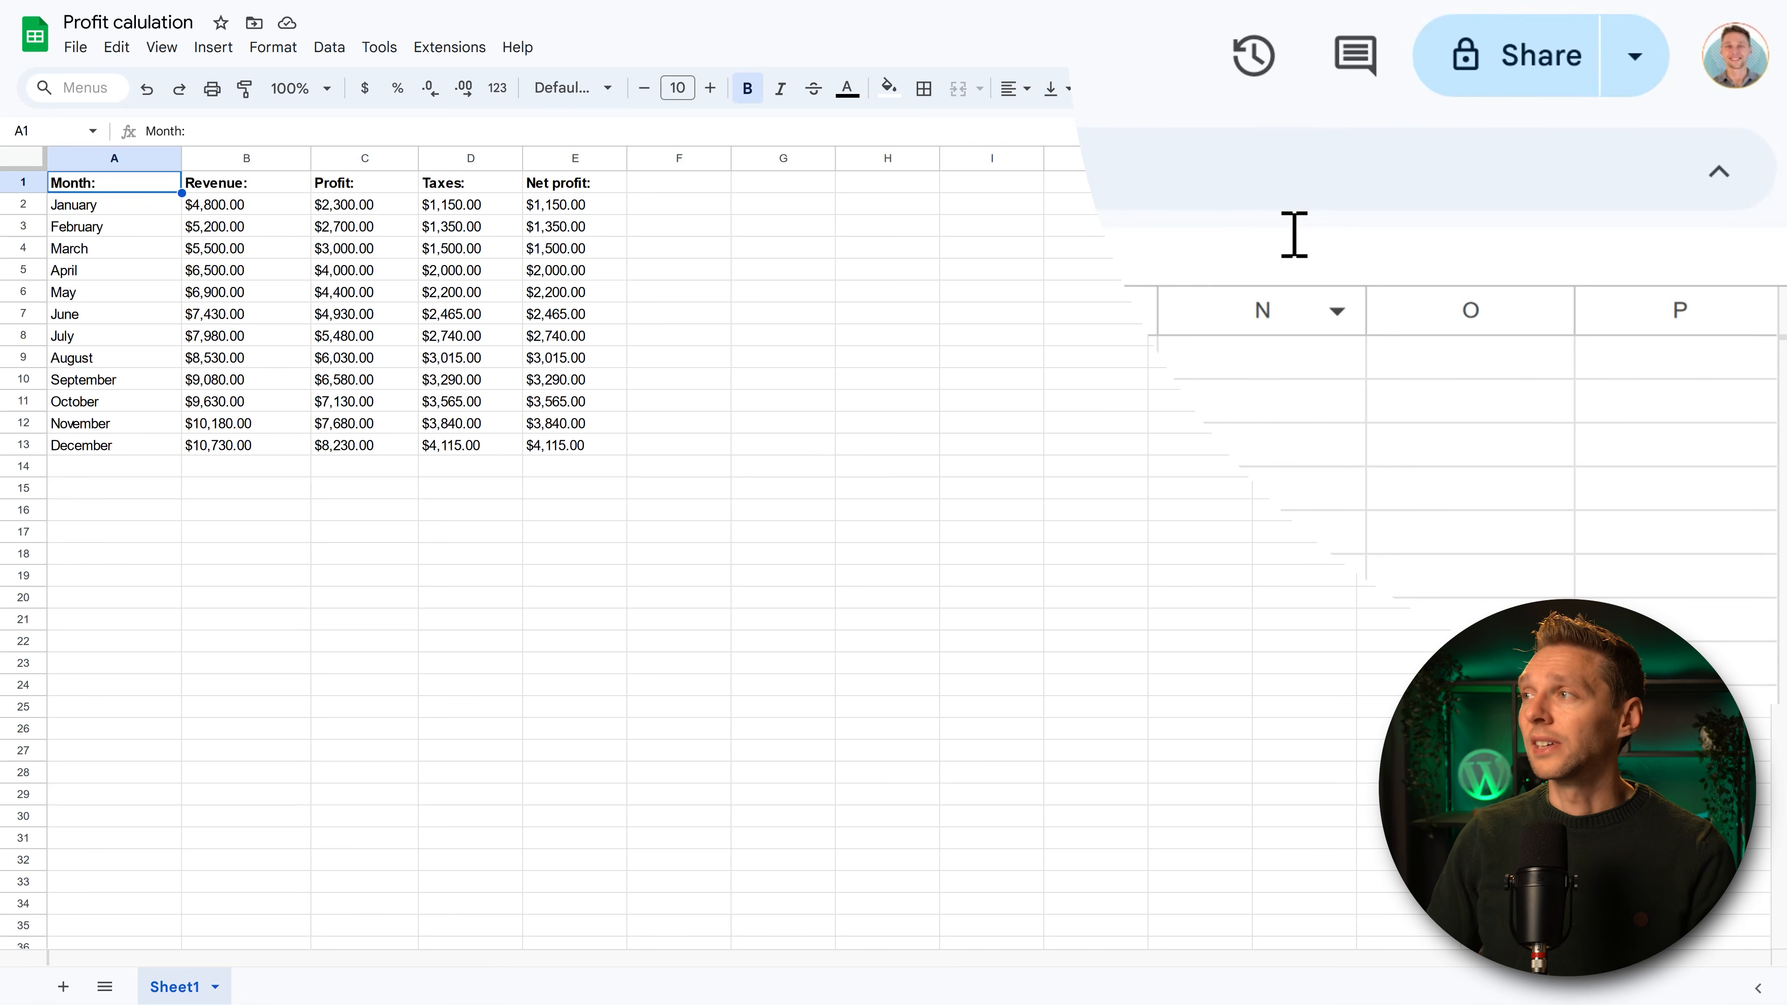
left_click(1522, 65)
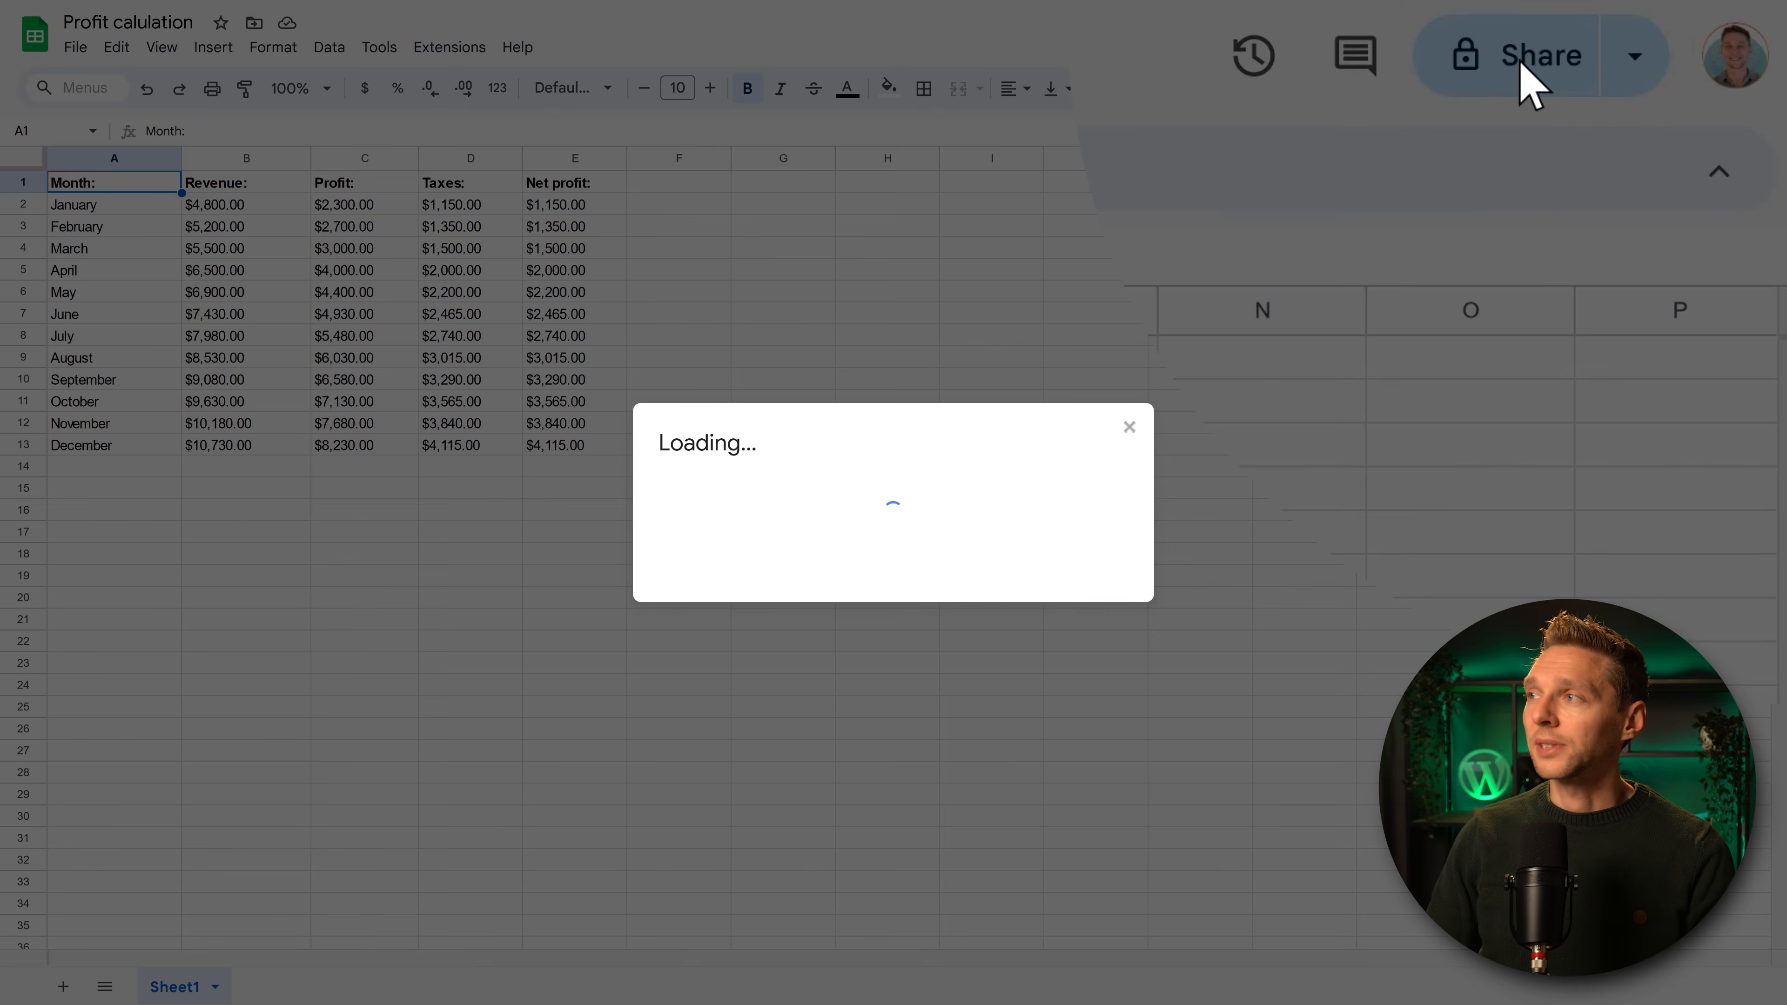
left_click(783, 600)
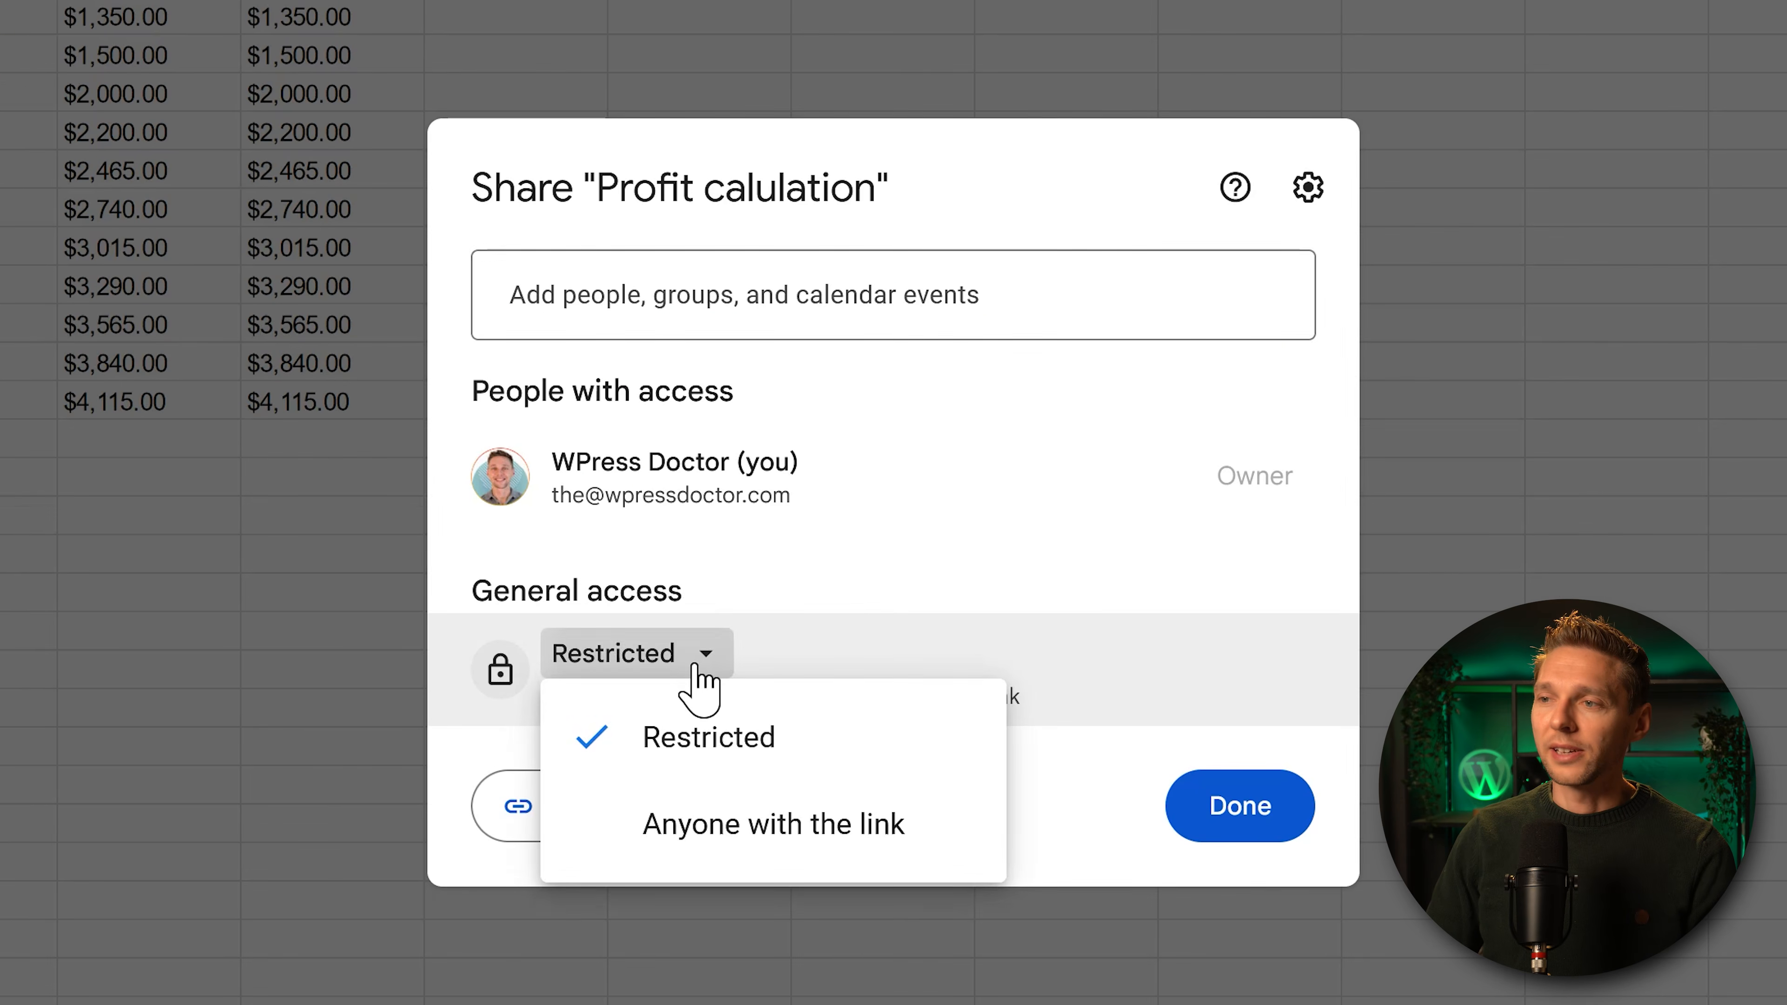
left_click(756, 821)
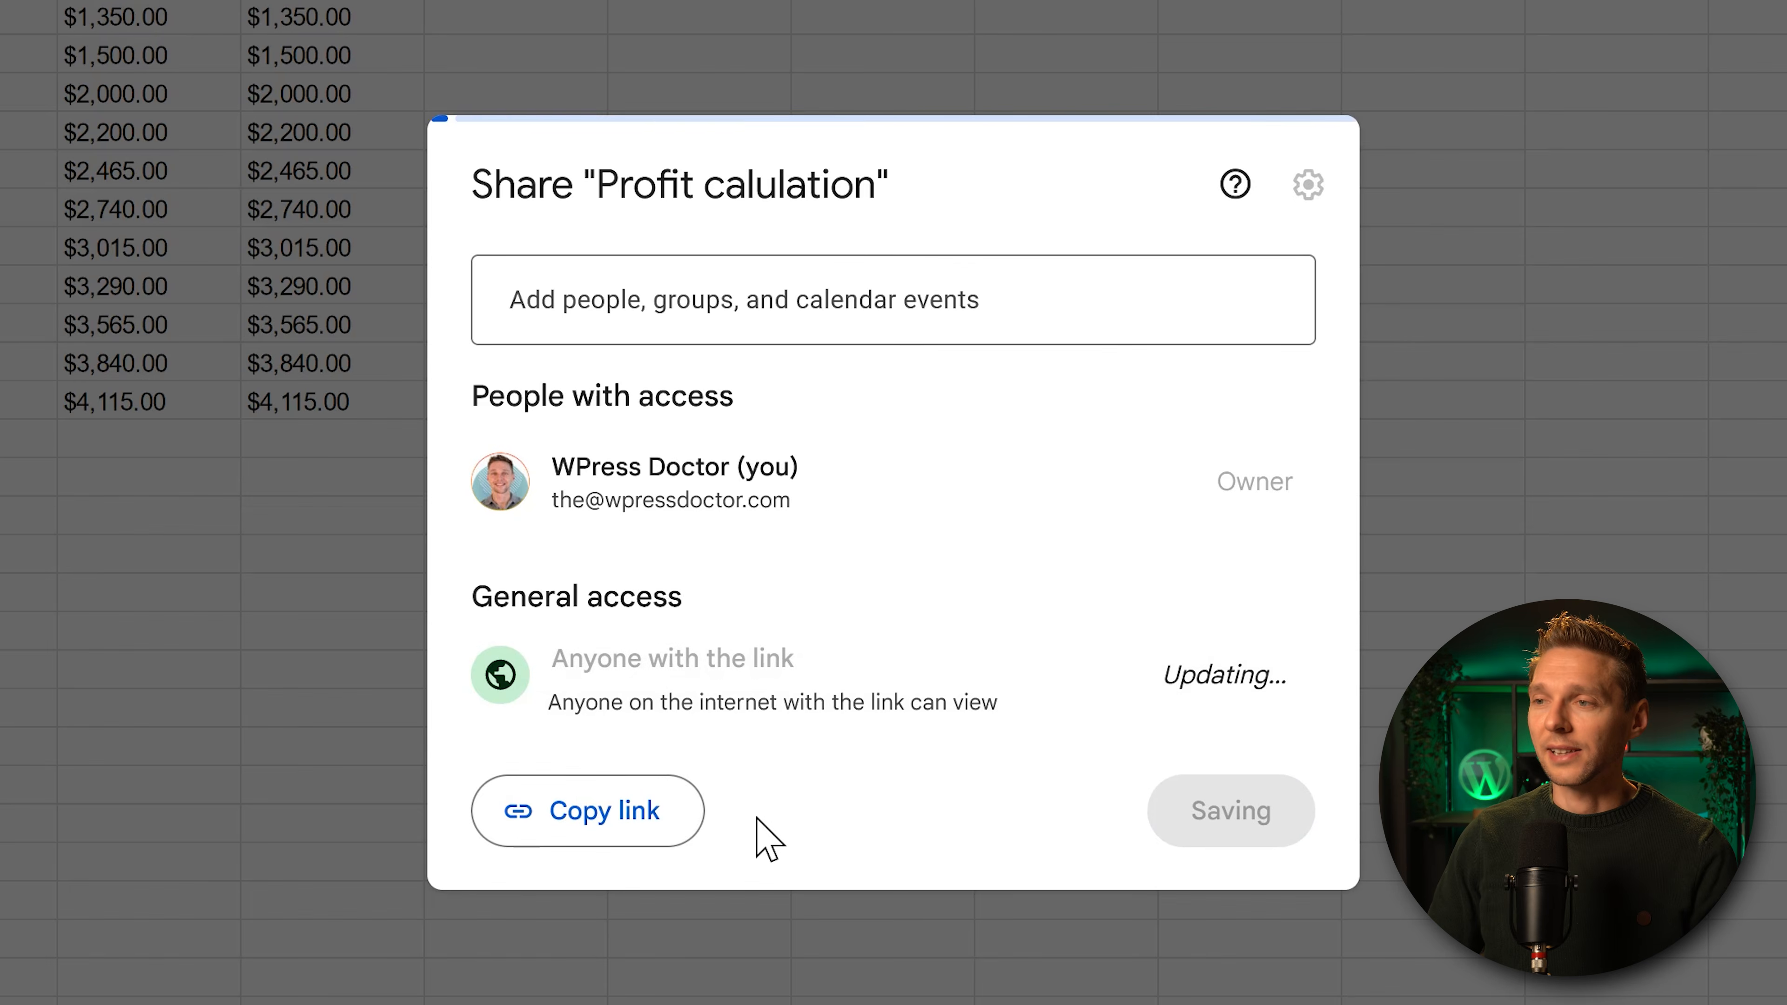
left_click(591, 816)
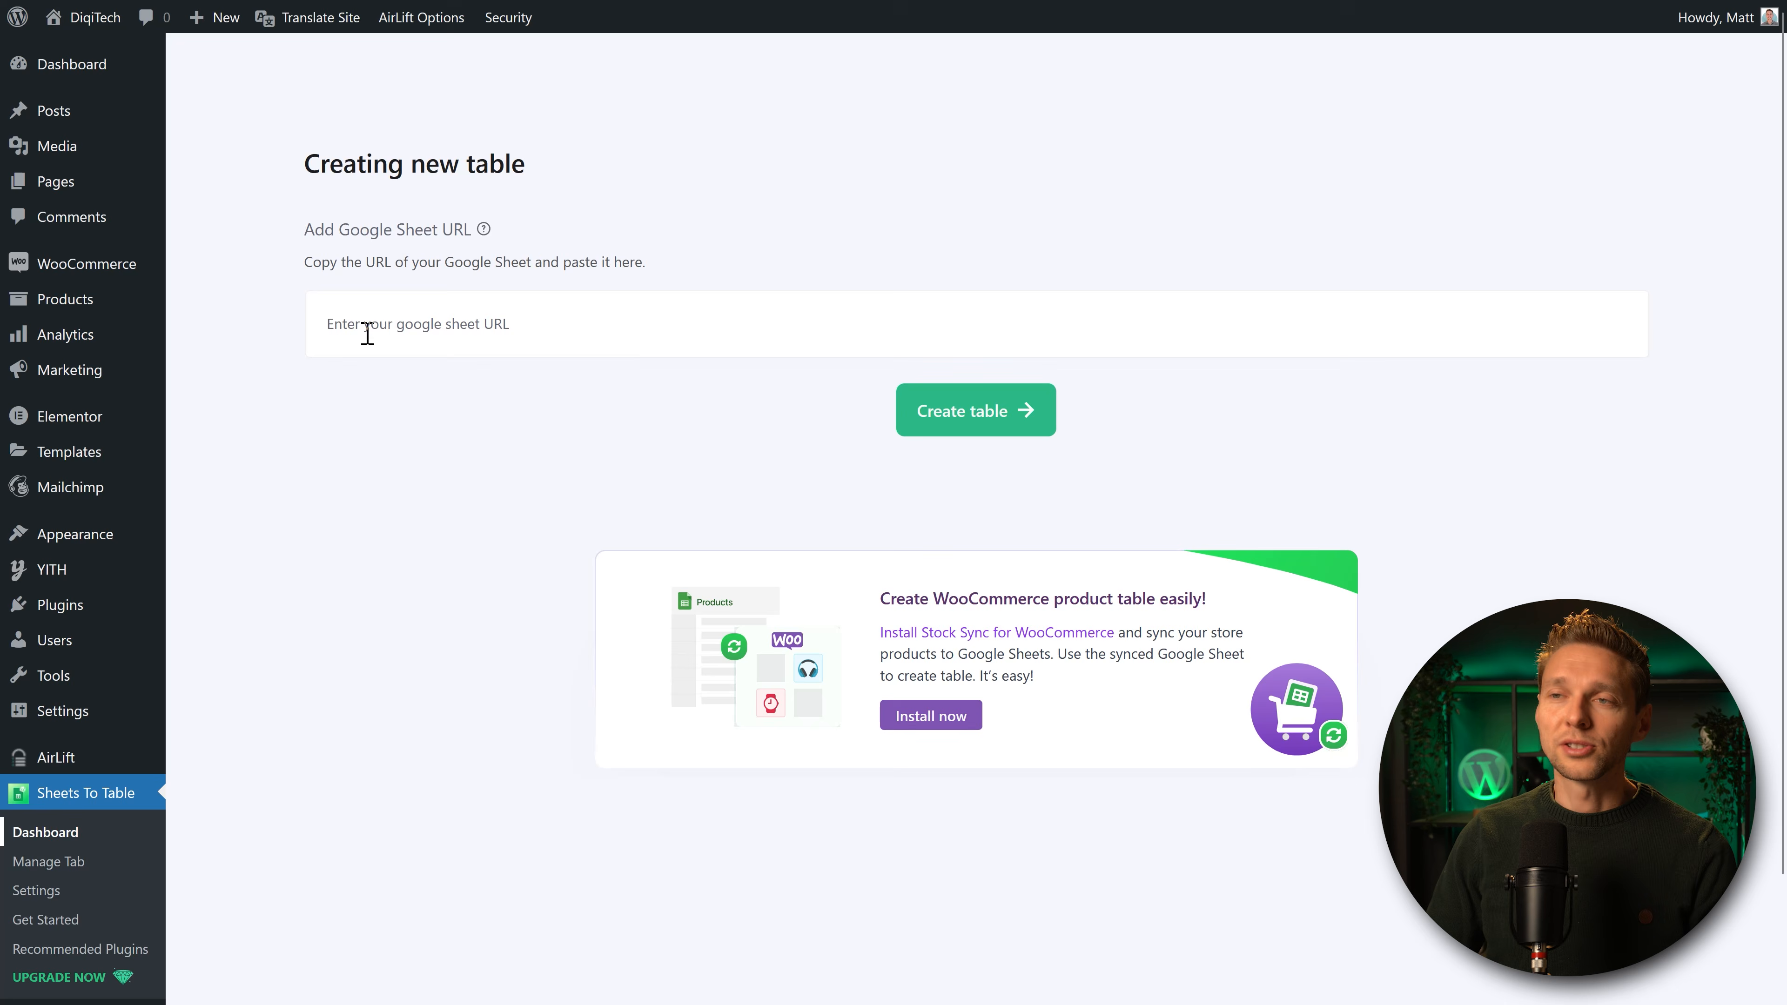
In the WordPress Sheets To Table plugin, create a new table from the copied Google Sheet URL.
right_click(367, 334)
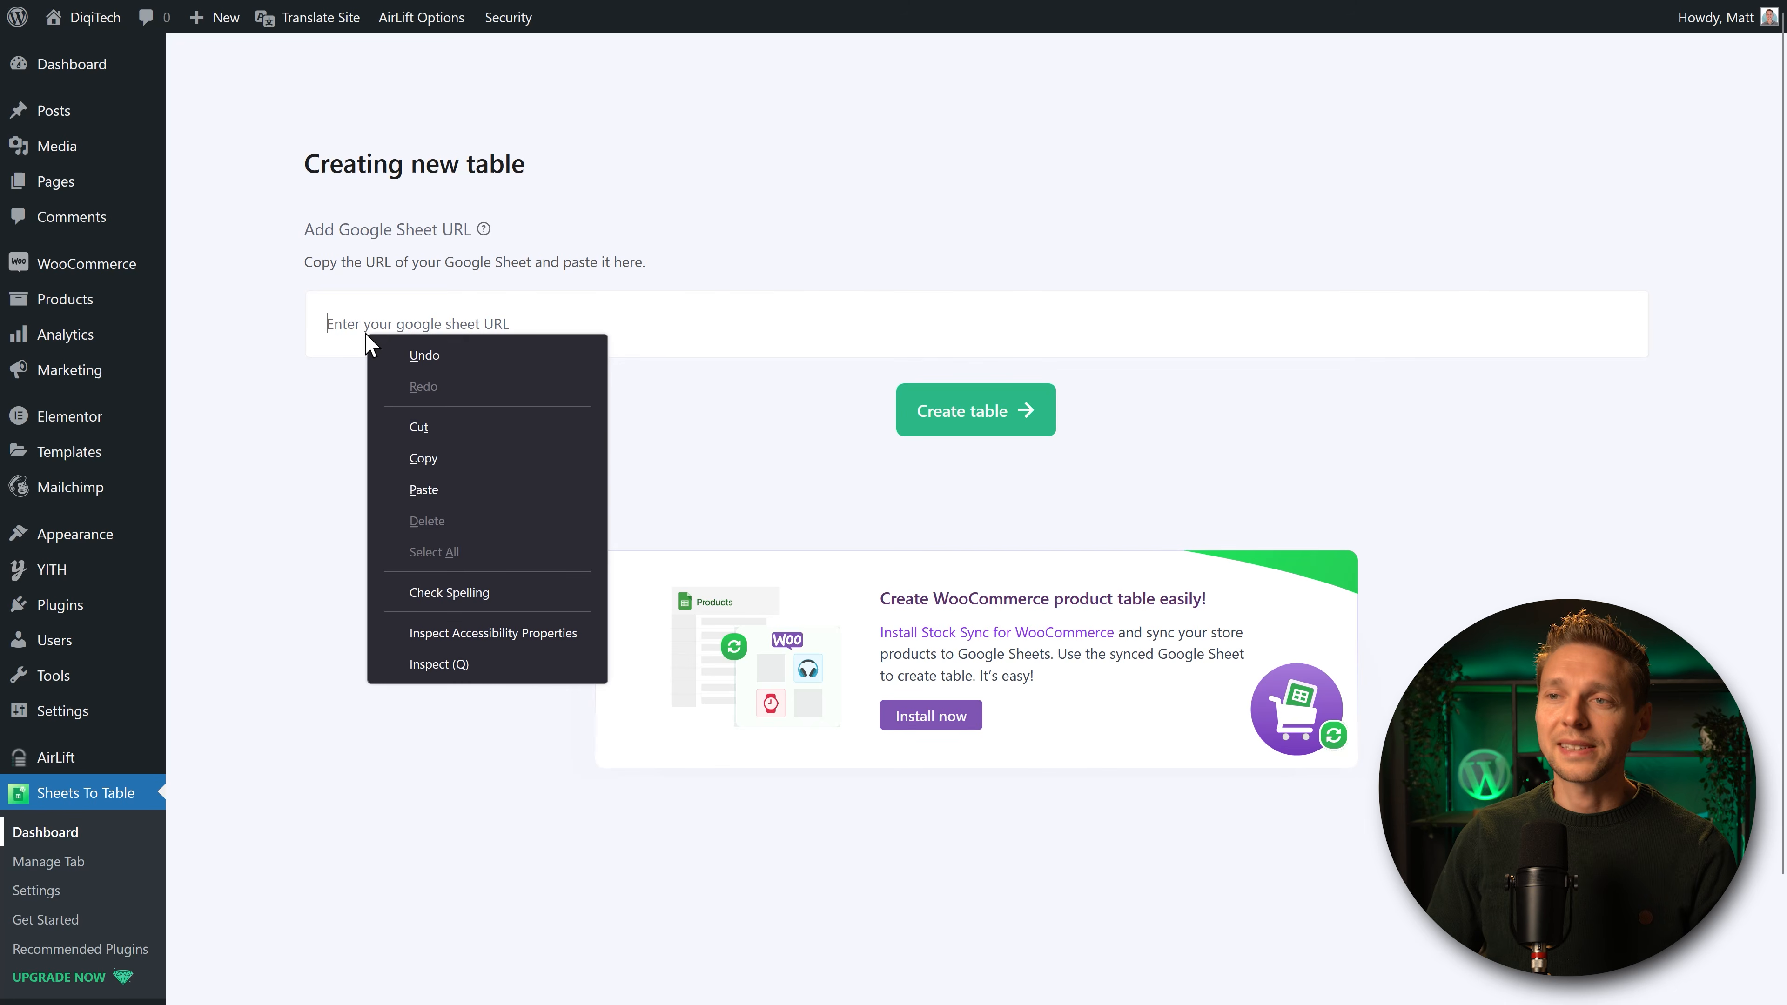
left_click(433, 492)
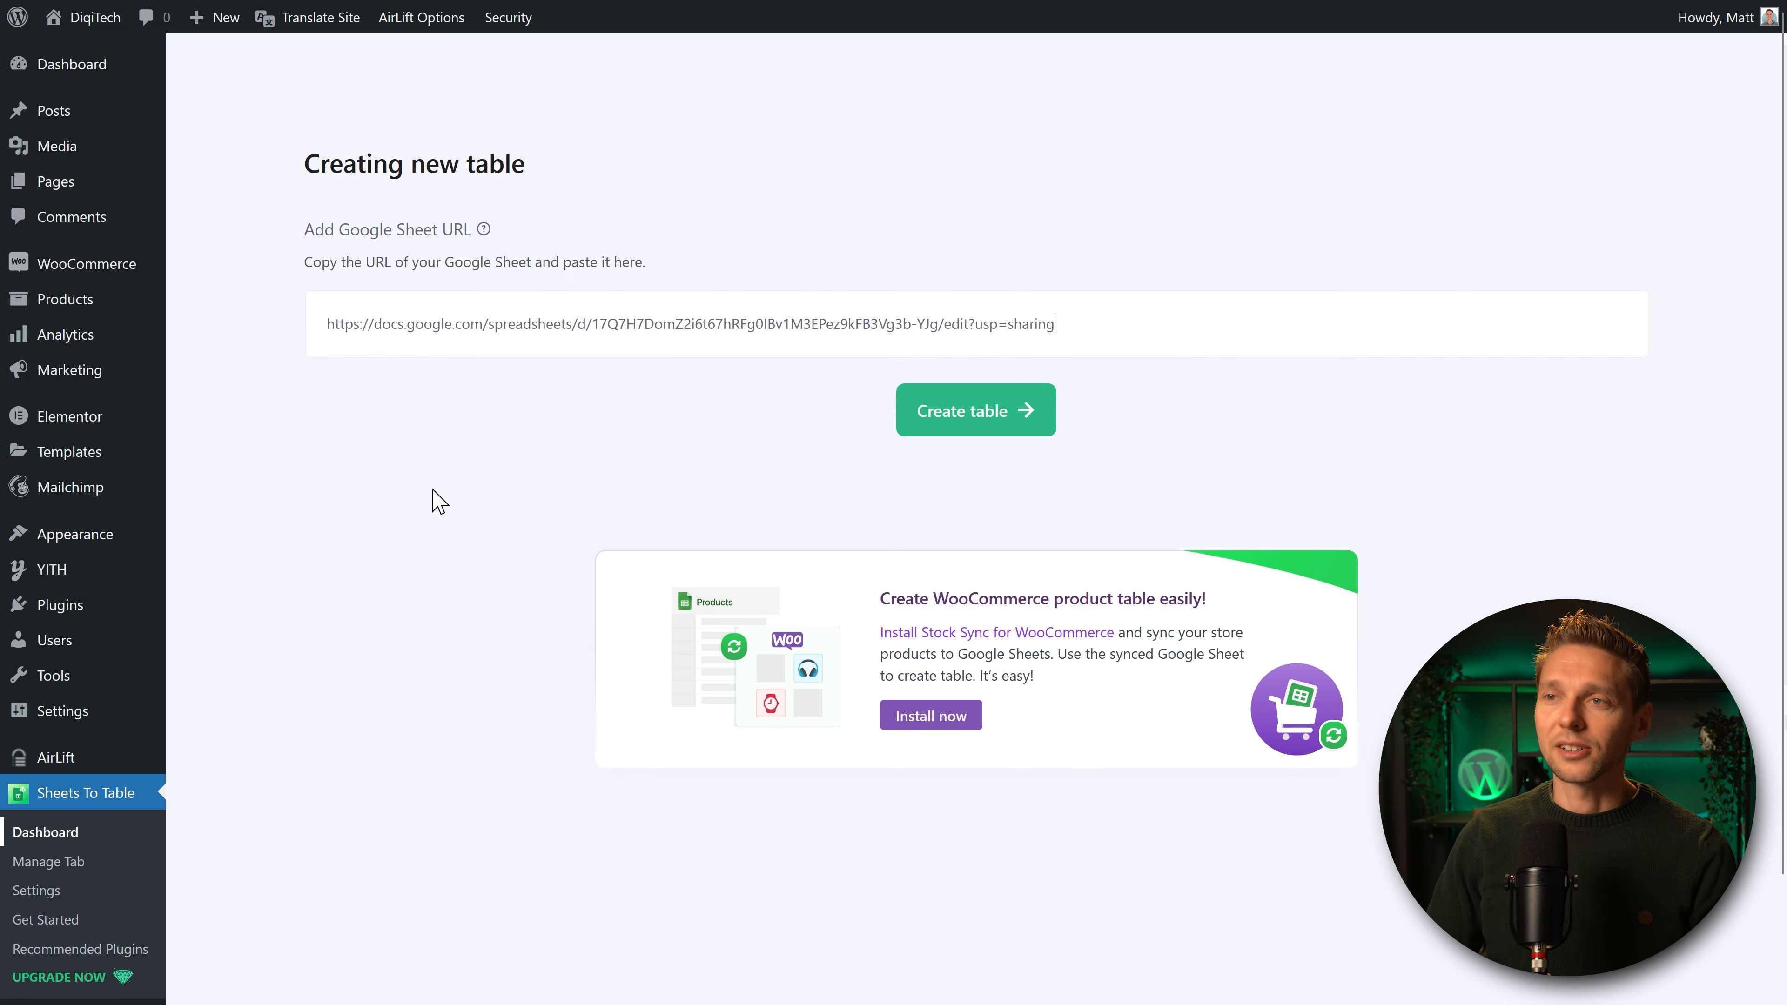
left_click(988, 423)
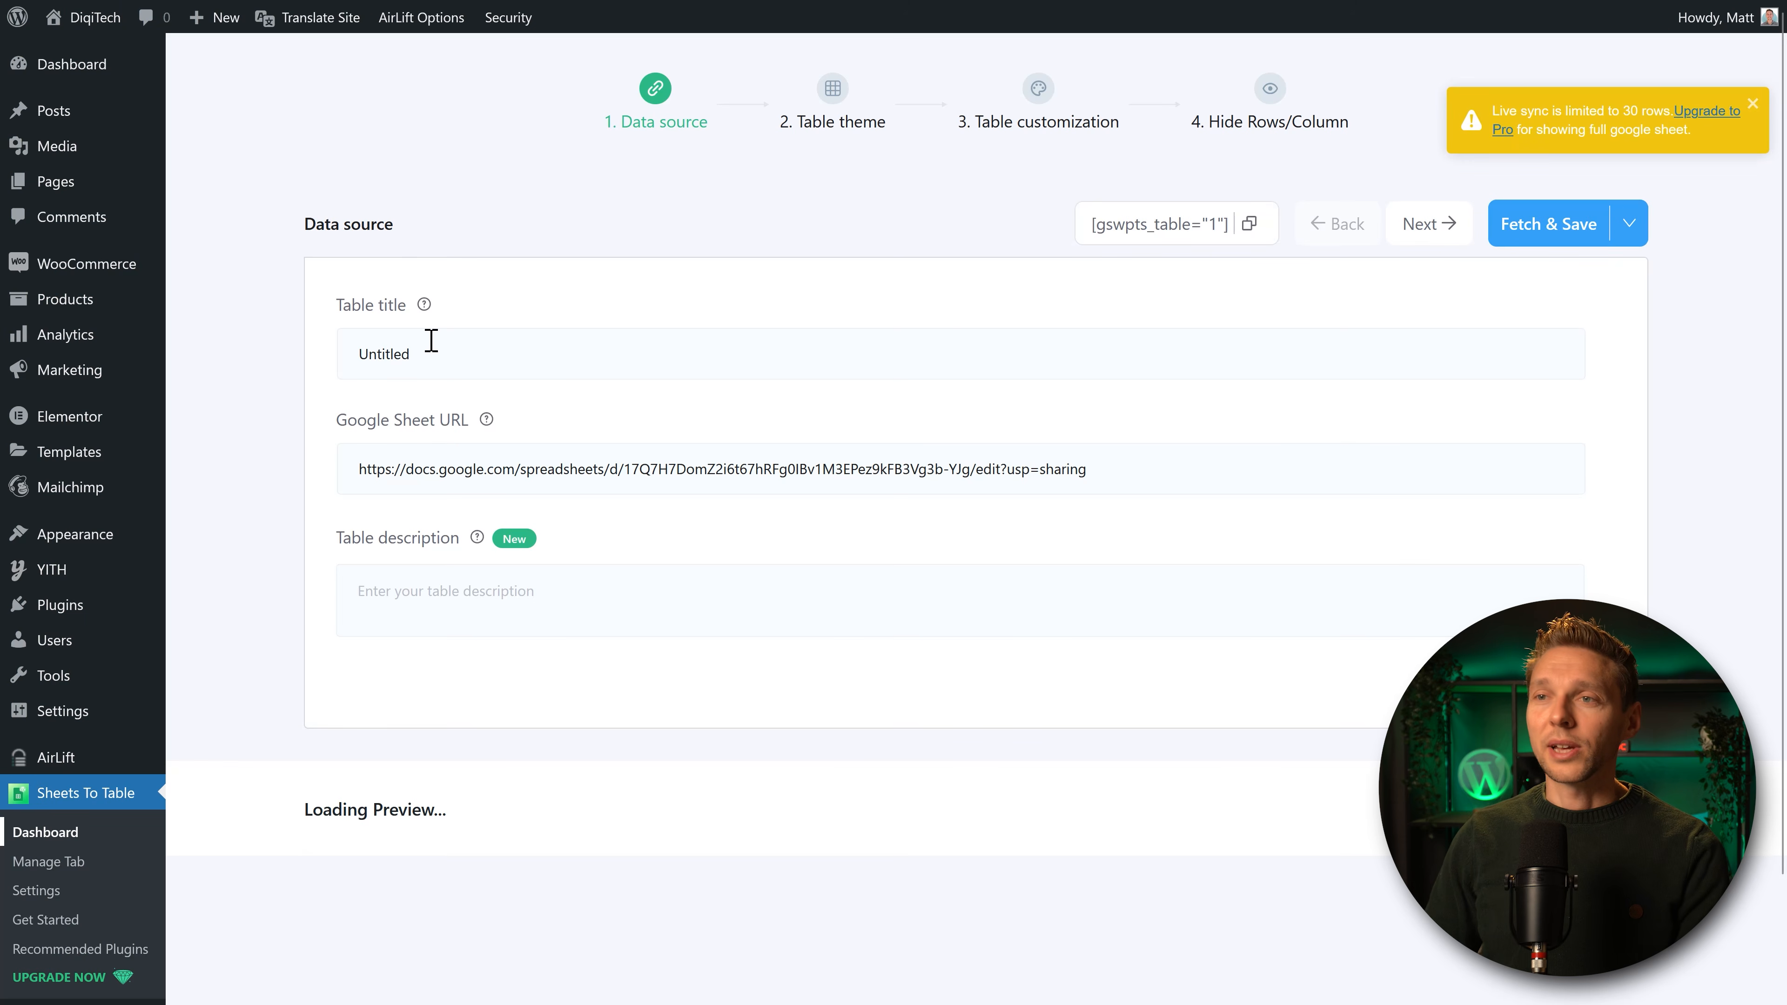
Title the table "Profit calculations" with the description "Our LIVE profit margins up to the month so we all know if we are on track!".
left_click_drag(430, 345, 331, 399)
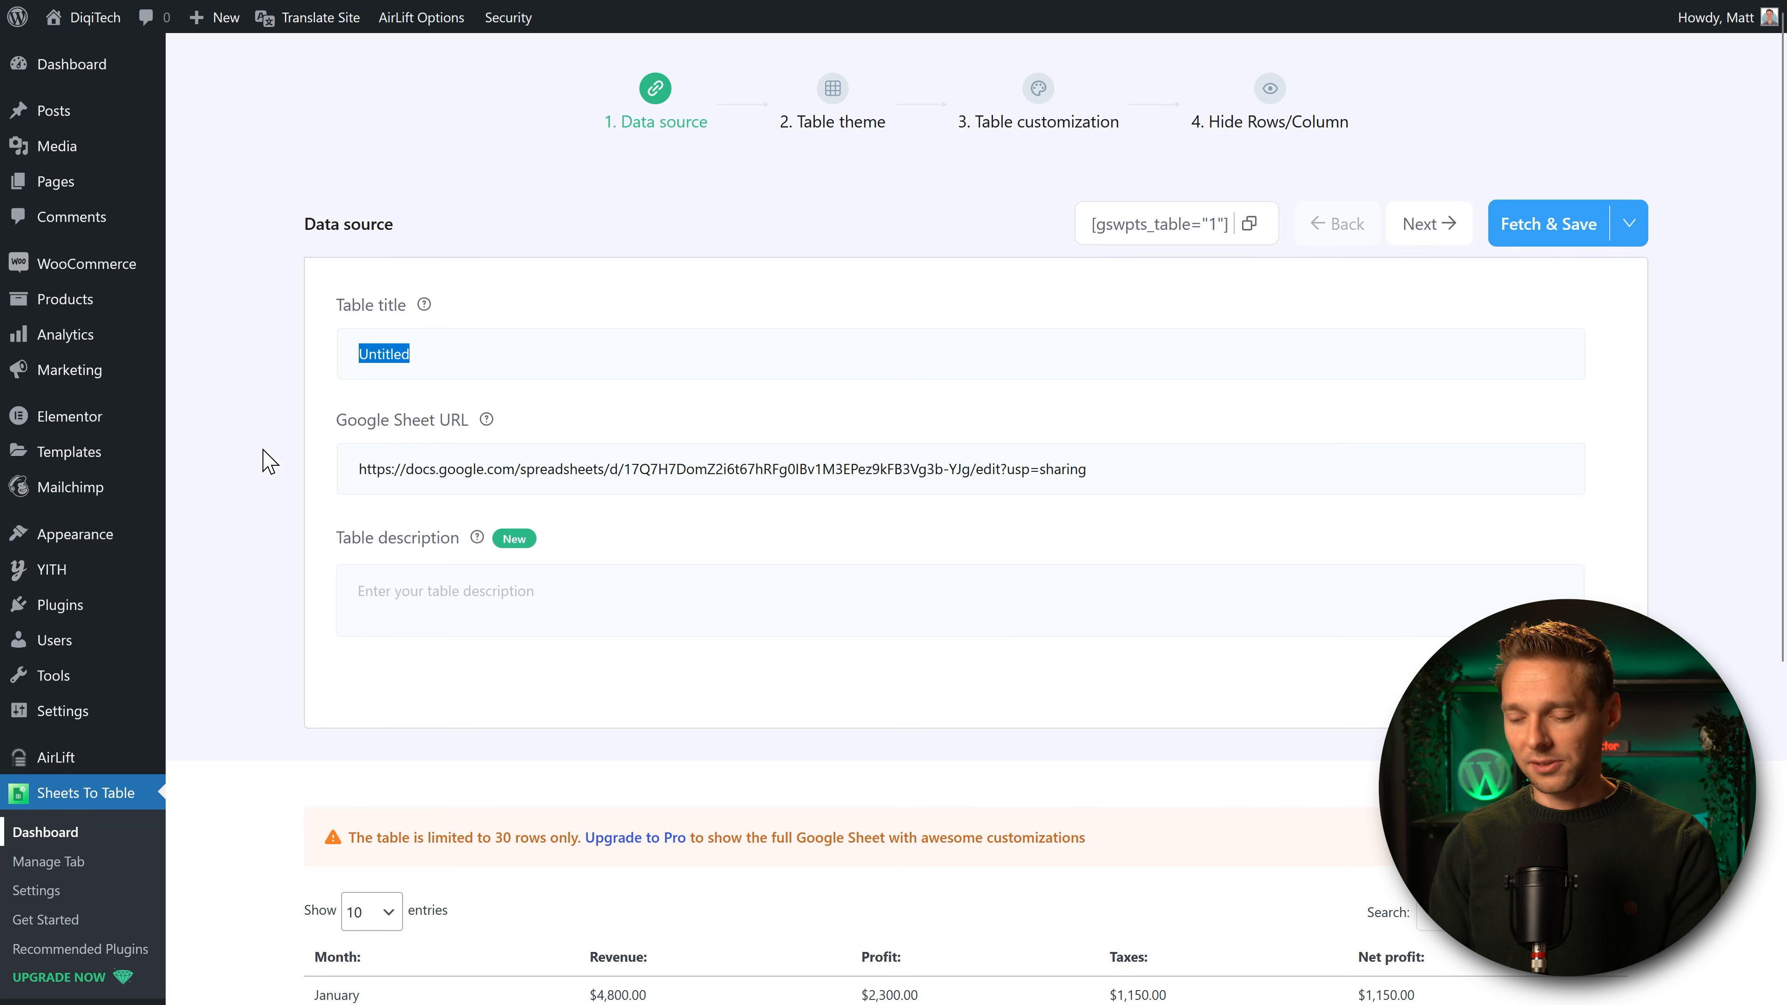
type("Profit calculations")
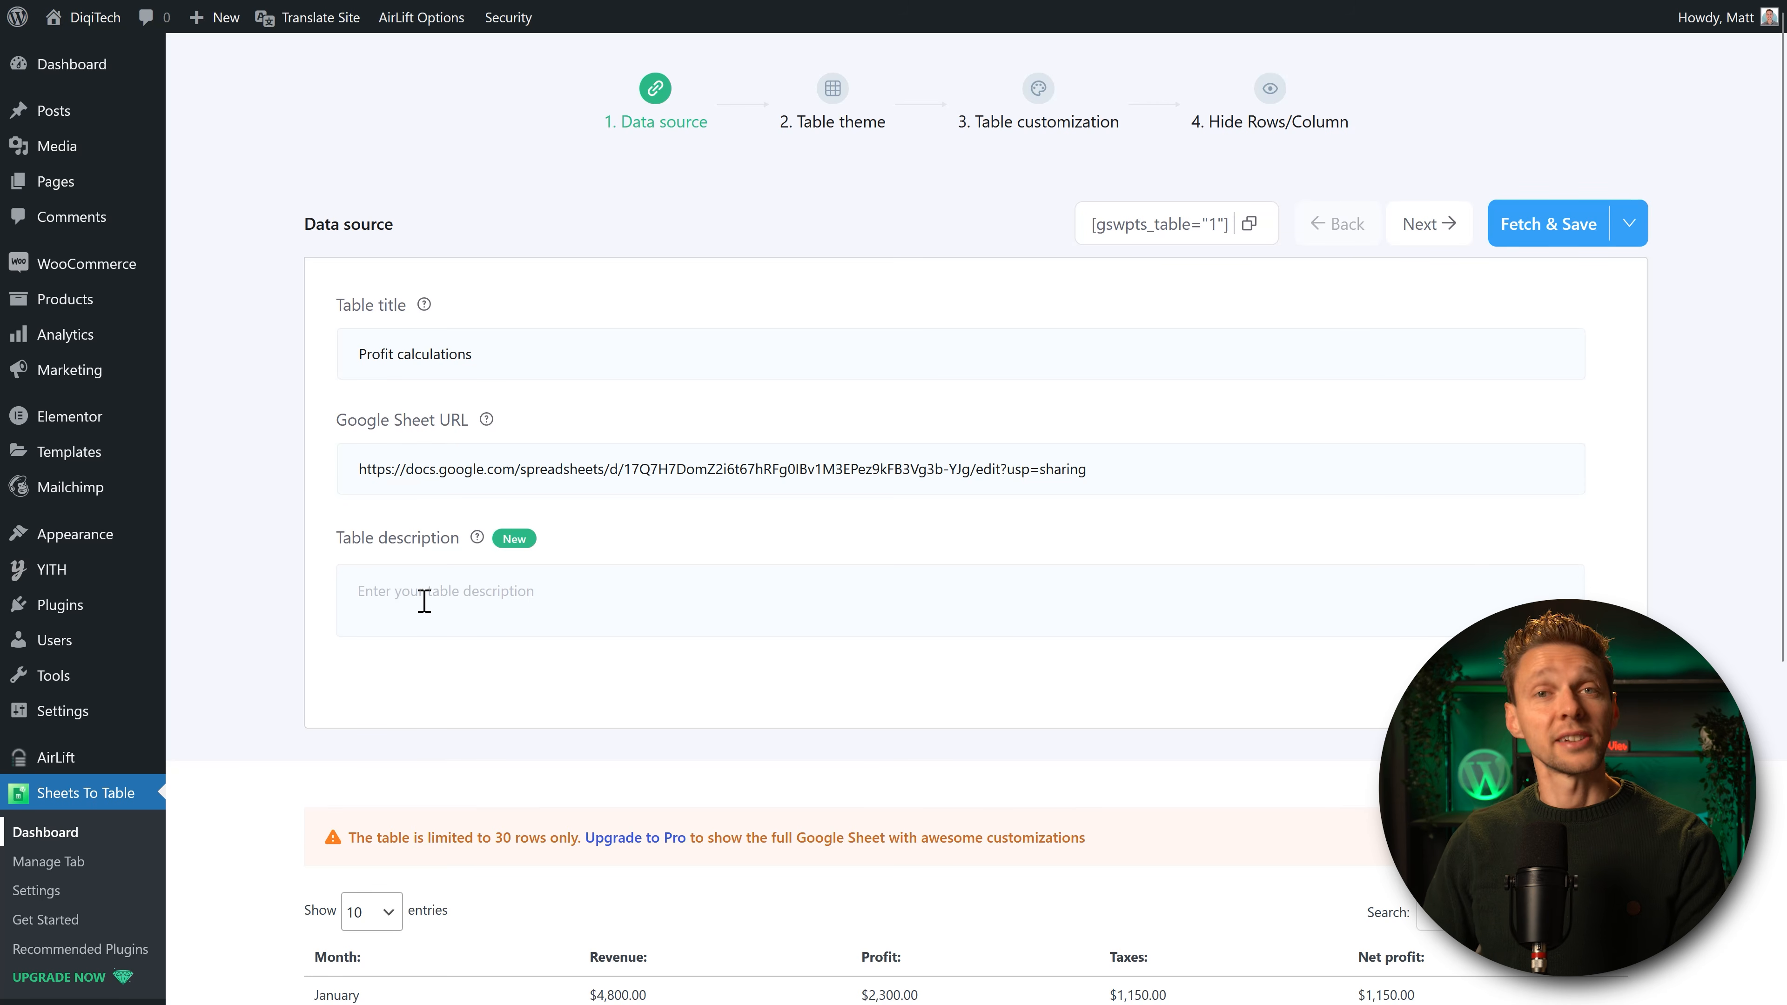
middle_click(1692, 520)
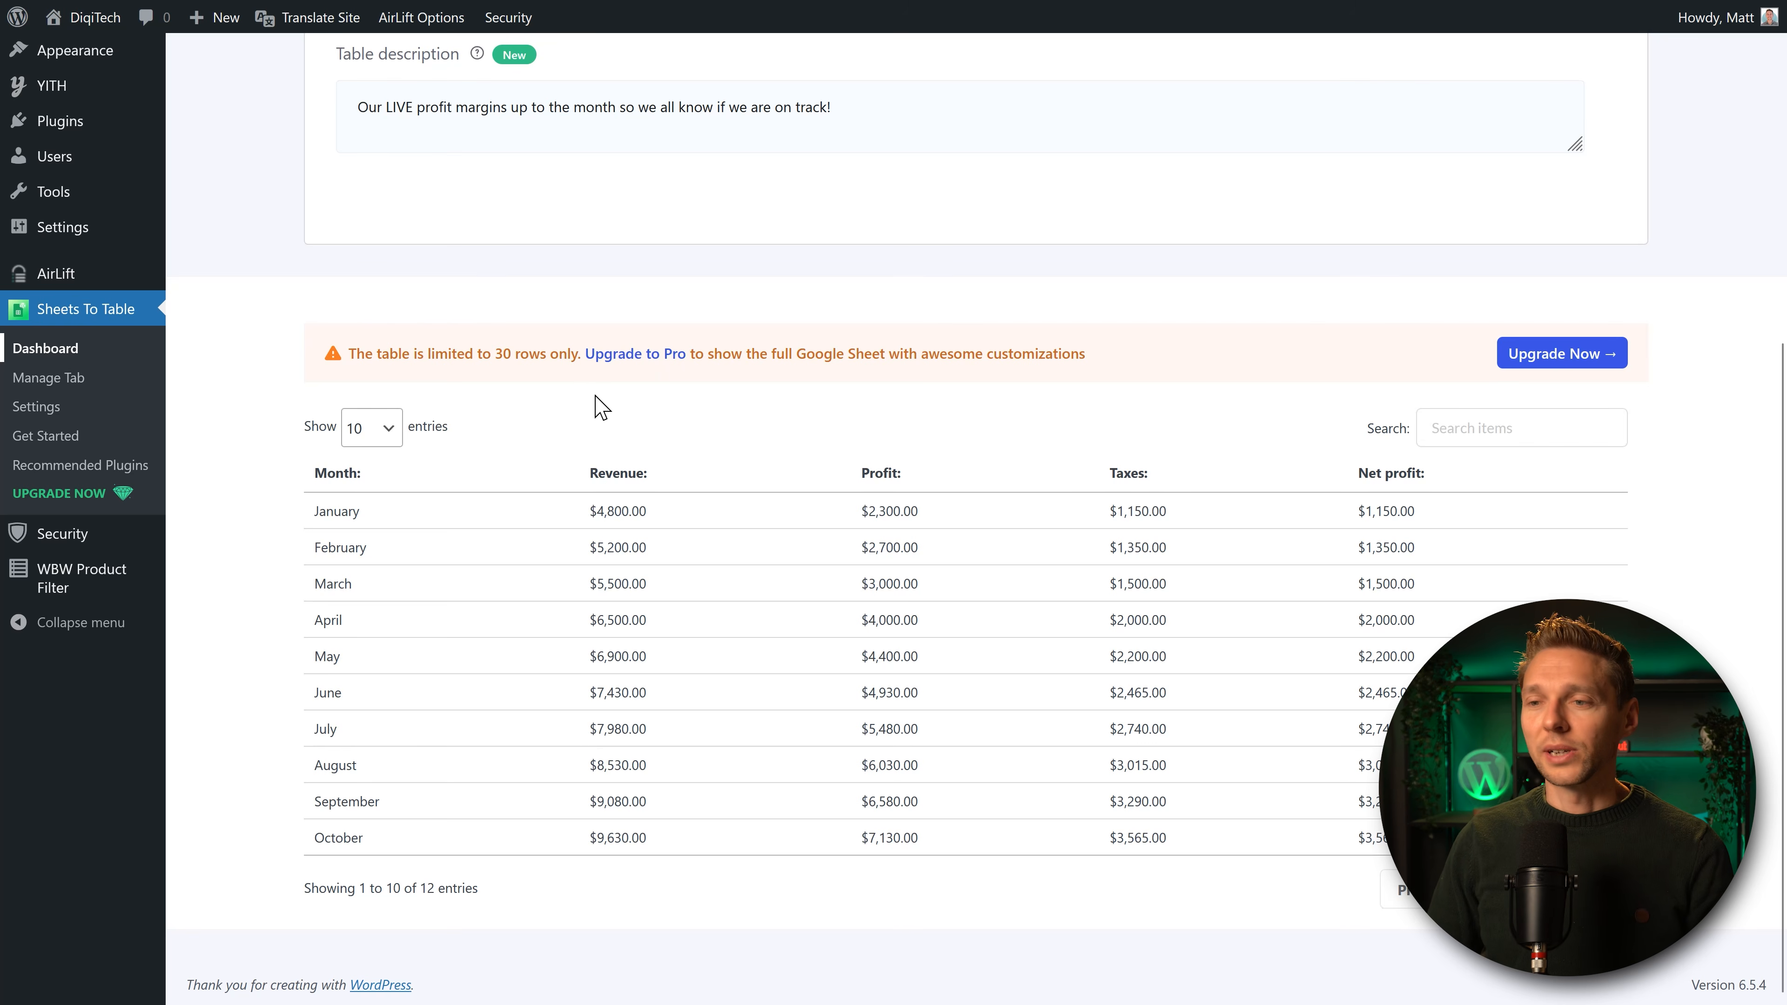
Set the table preview to show 30 entries and review the monthly rows.
left_click(388, 431)
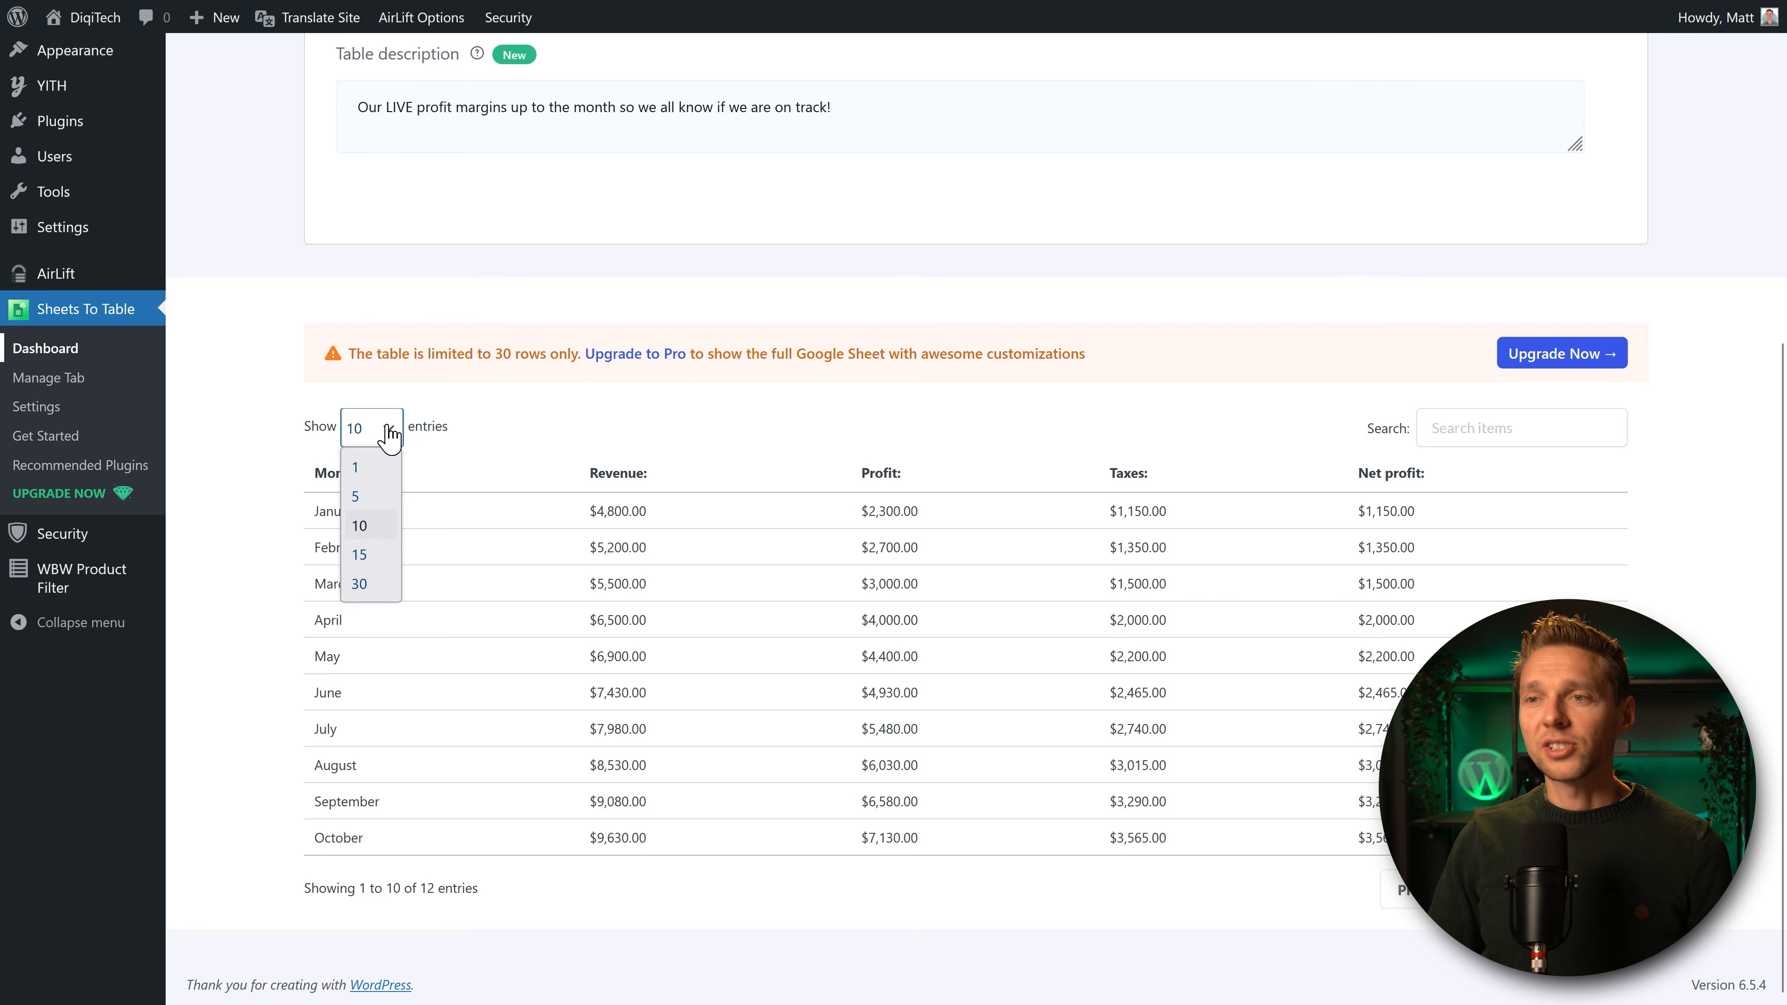
left_click(371, 584)
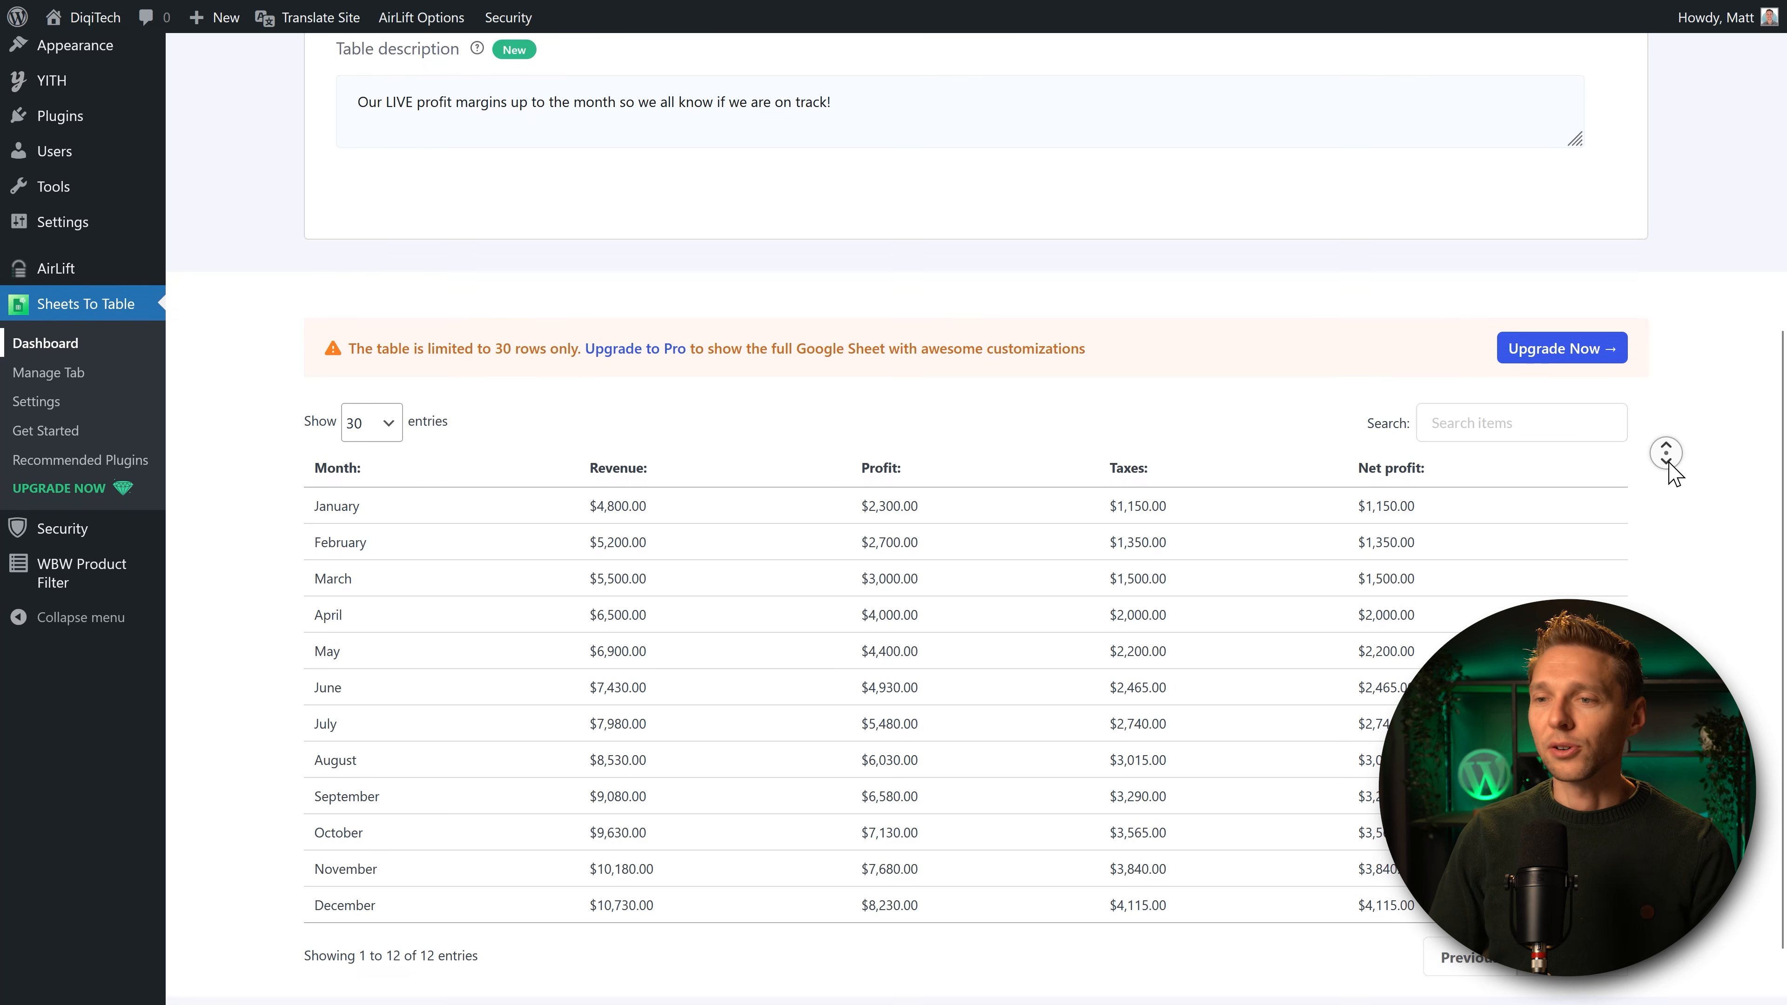
middle_click(1668, 463)
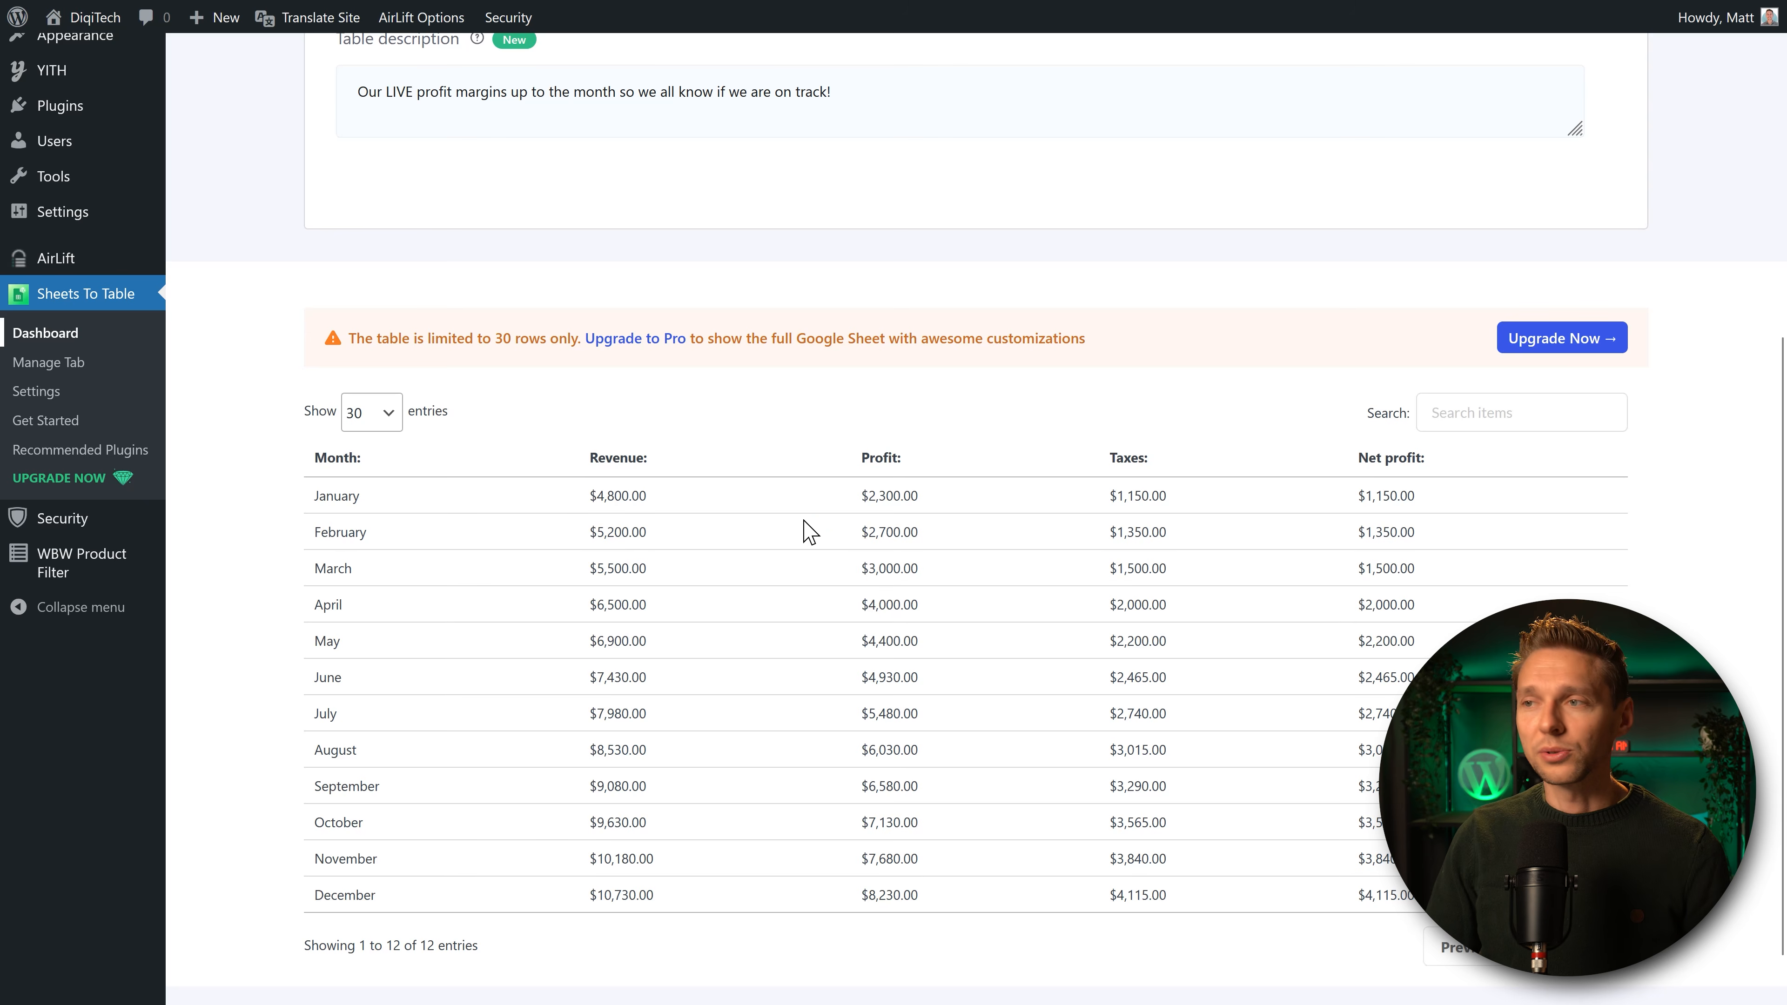
left_click_drag(853, 502, 965, 853)
left_click(965, 853)
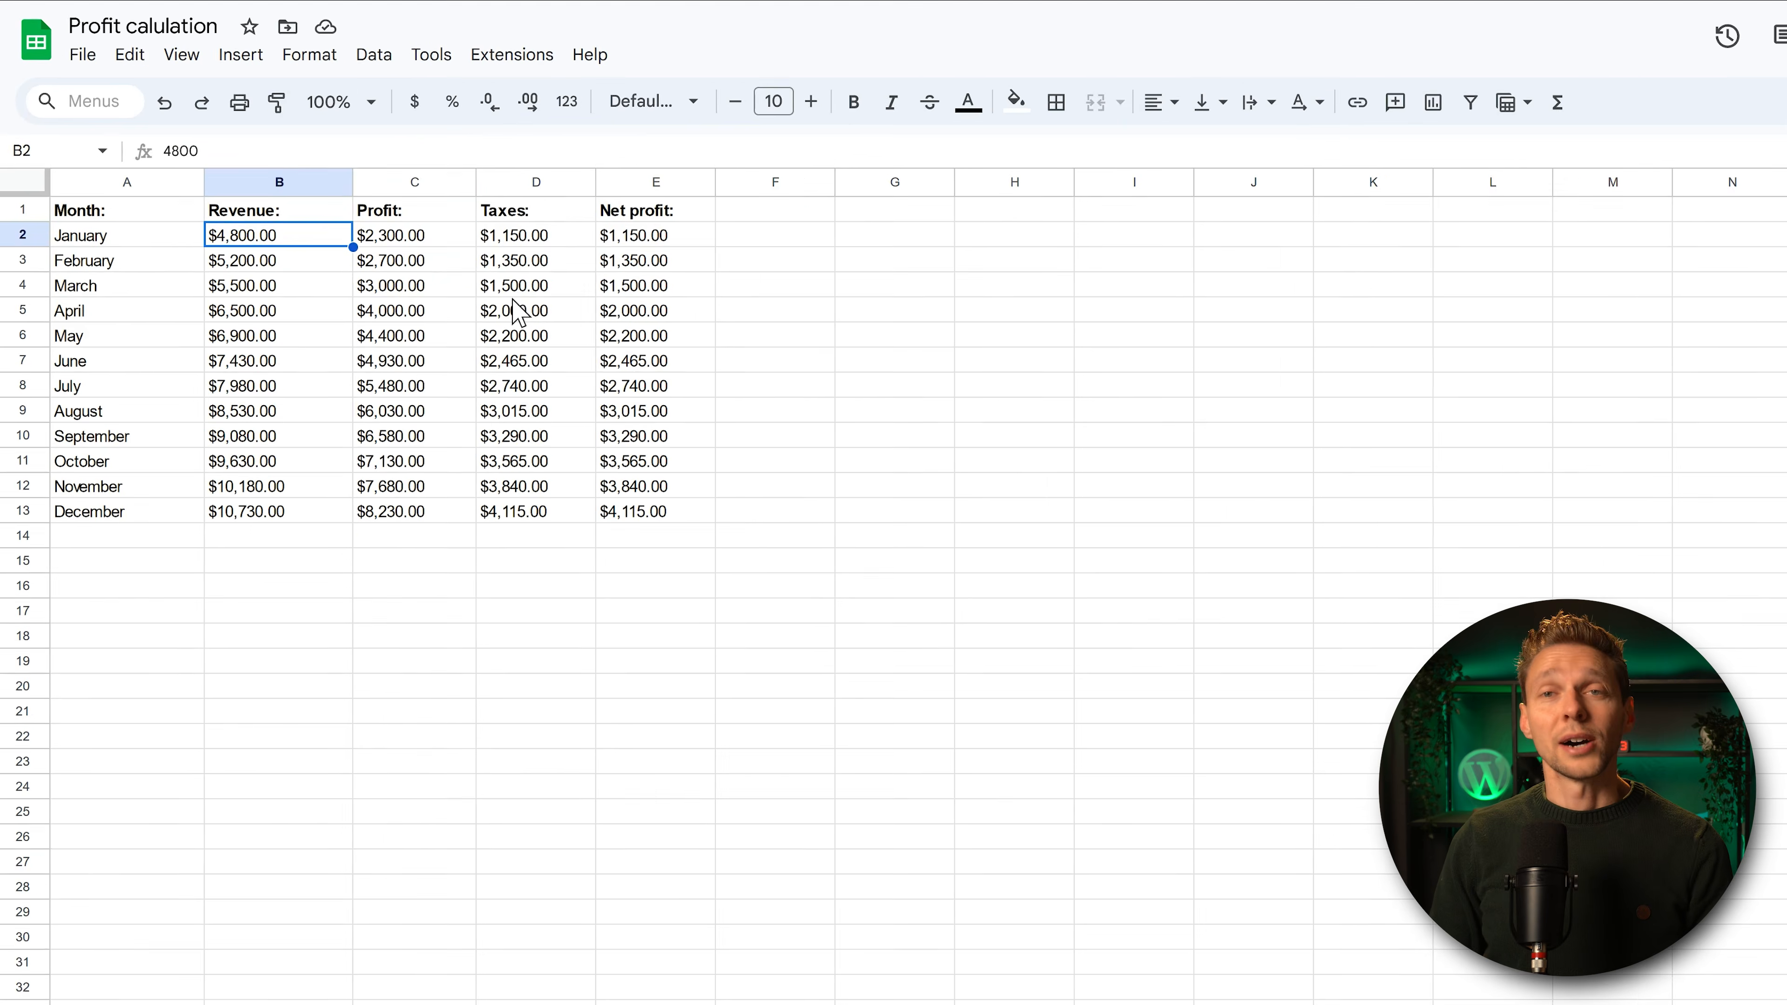
In the Profit calulation spreadsheet in Google Sheets, examine the formulas behind January's profit, taxes and net profit.
key("Right")
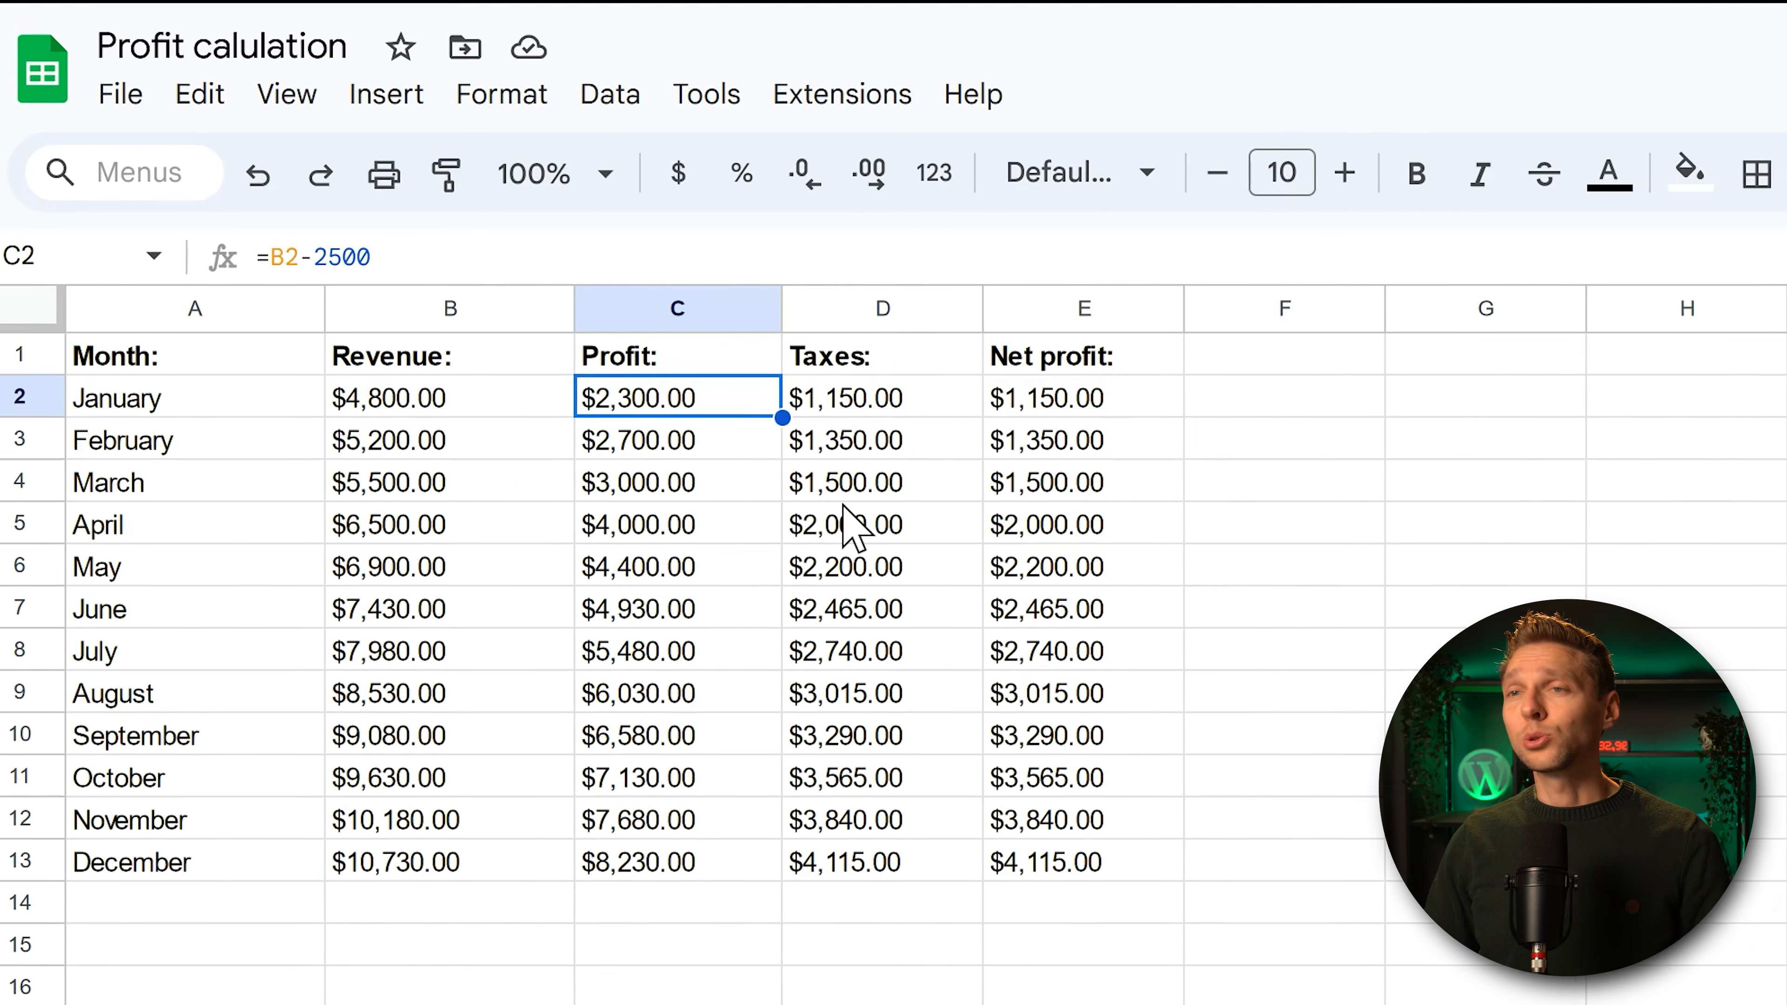
left_click(542, 479)
left_click(752, 482)
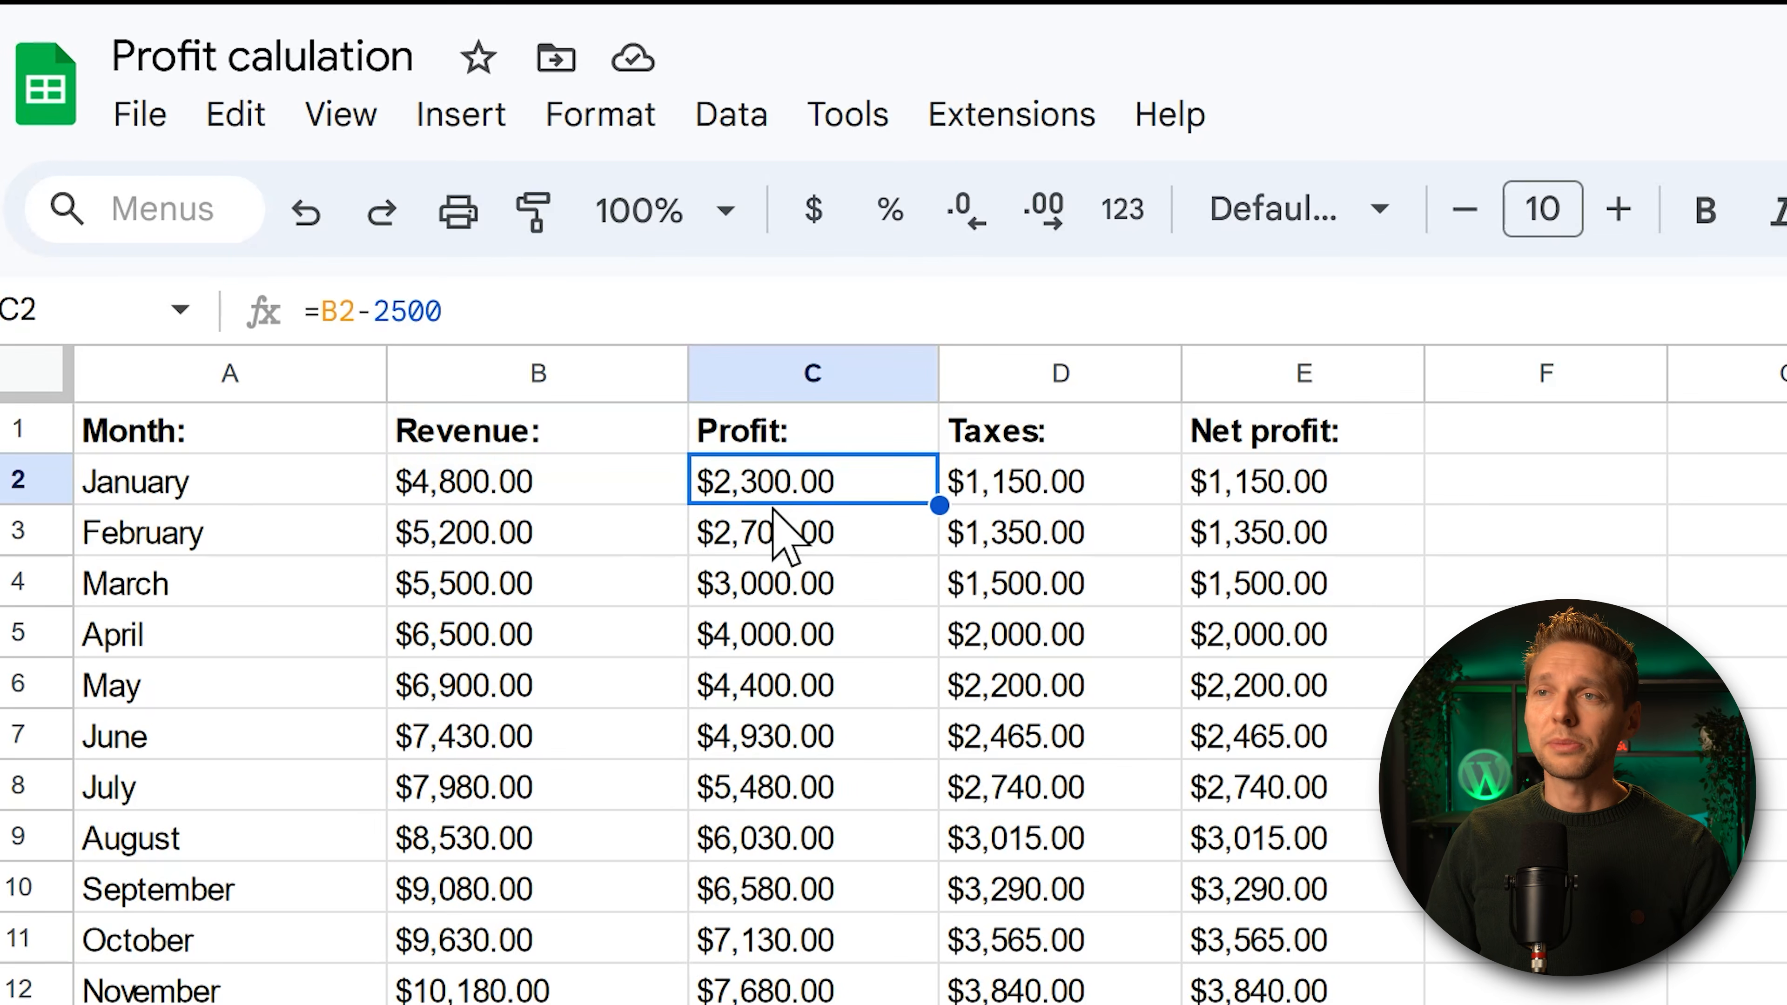
left_click(683, 302)
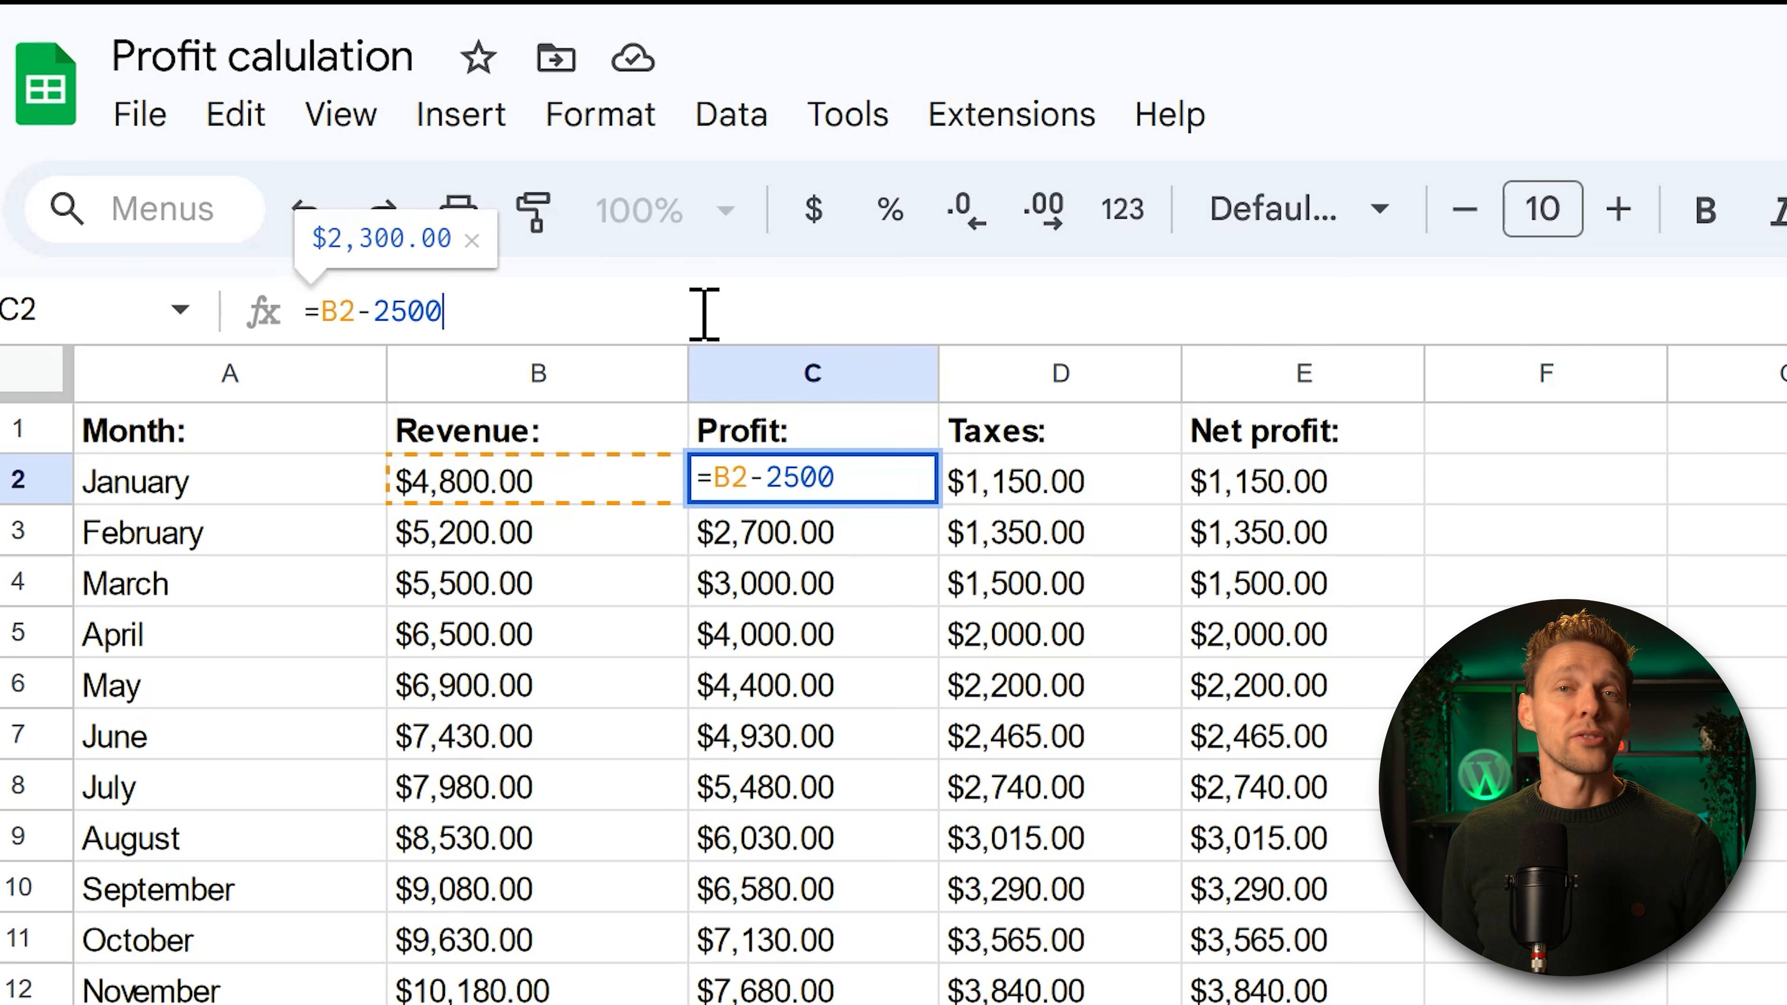
left_click(1049, 486)
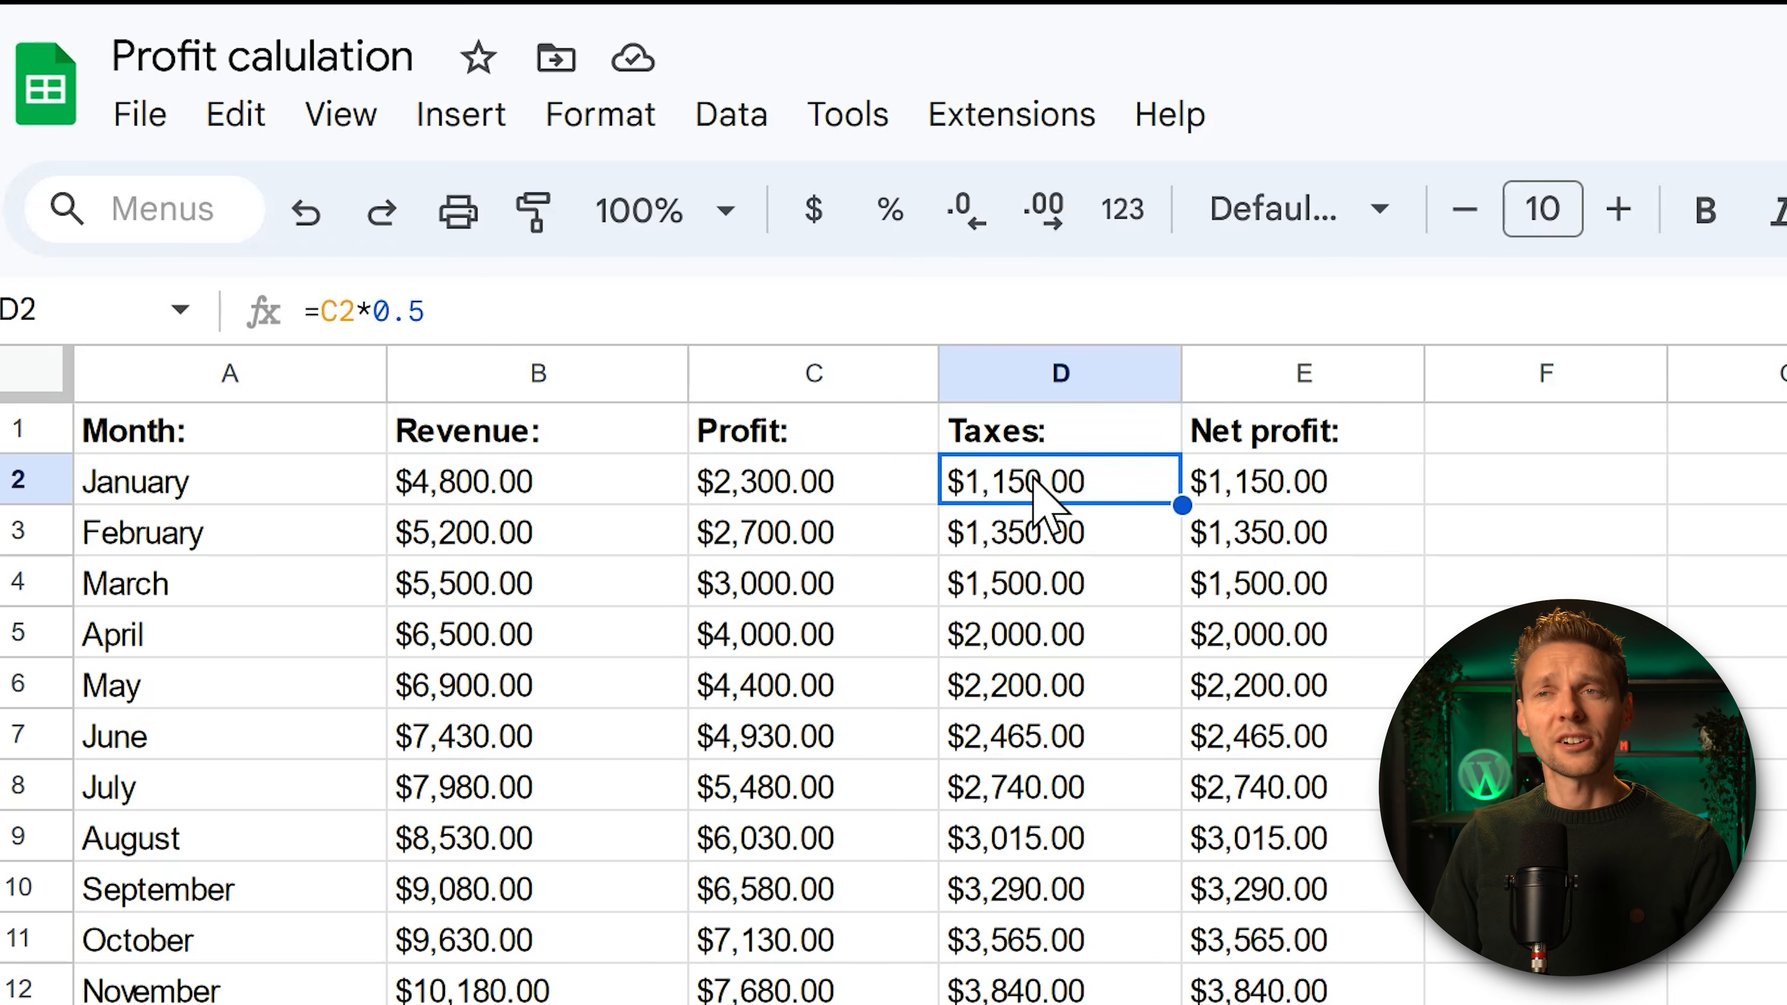
left_click(806, 486)
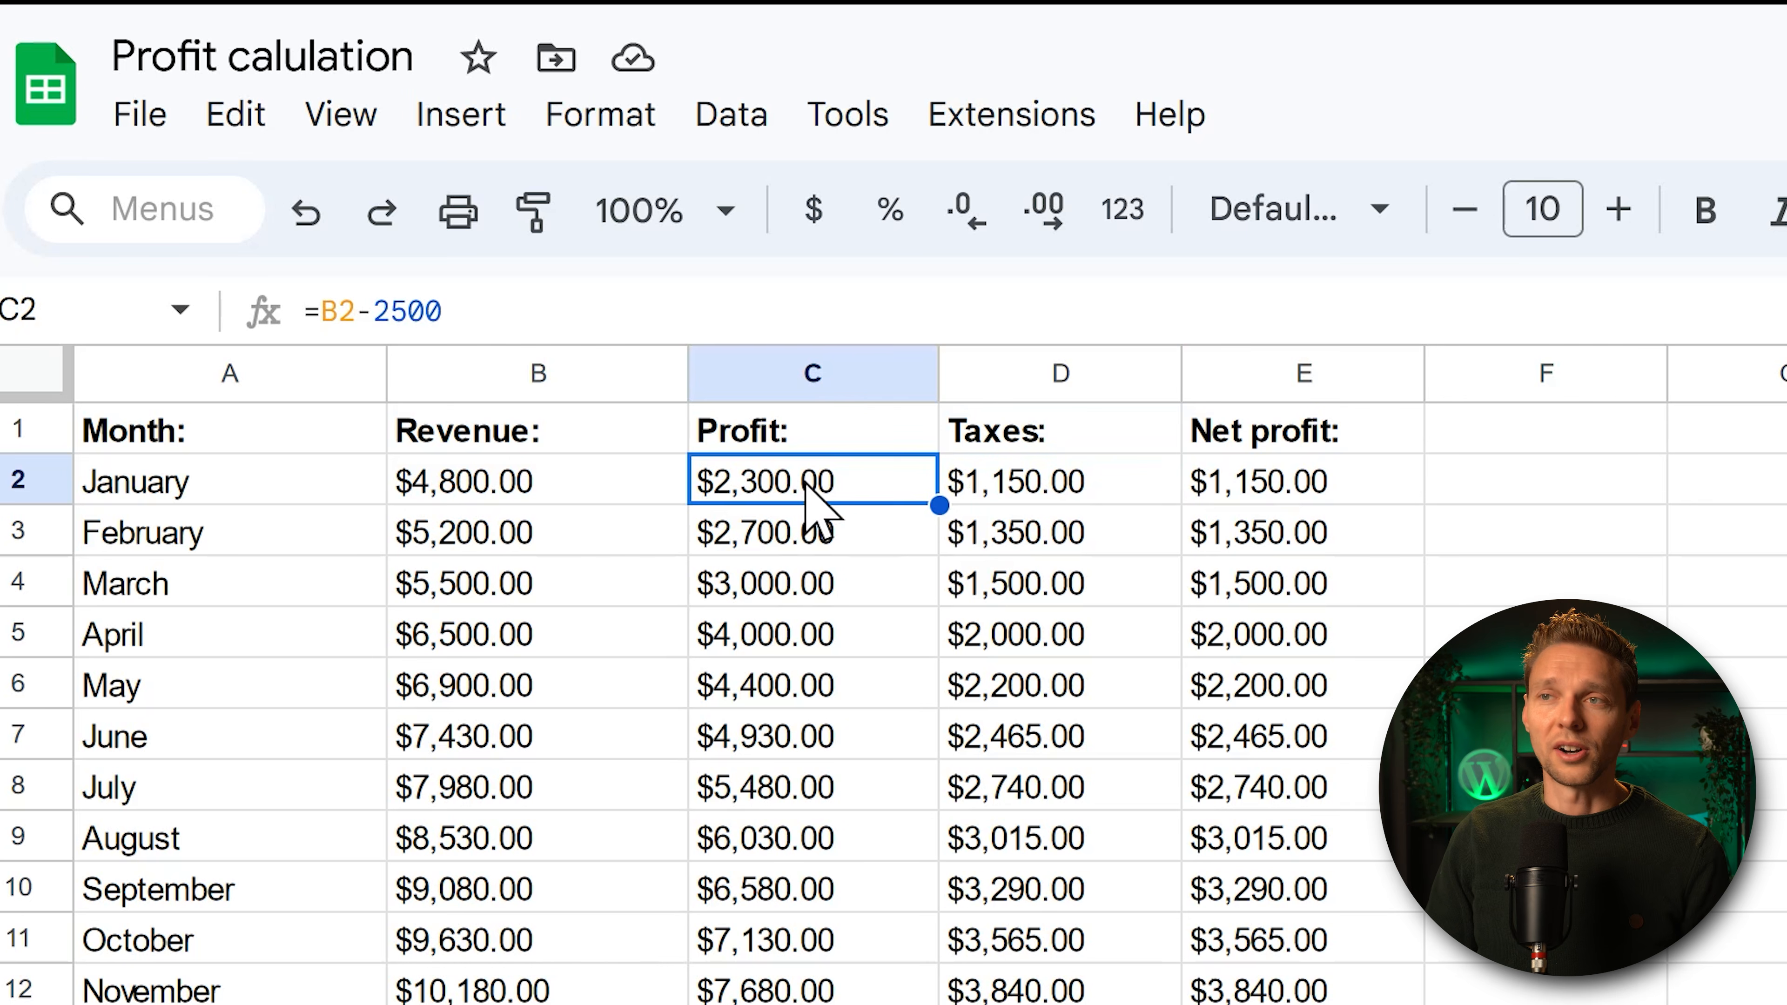
left_click(1056, 493)
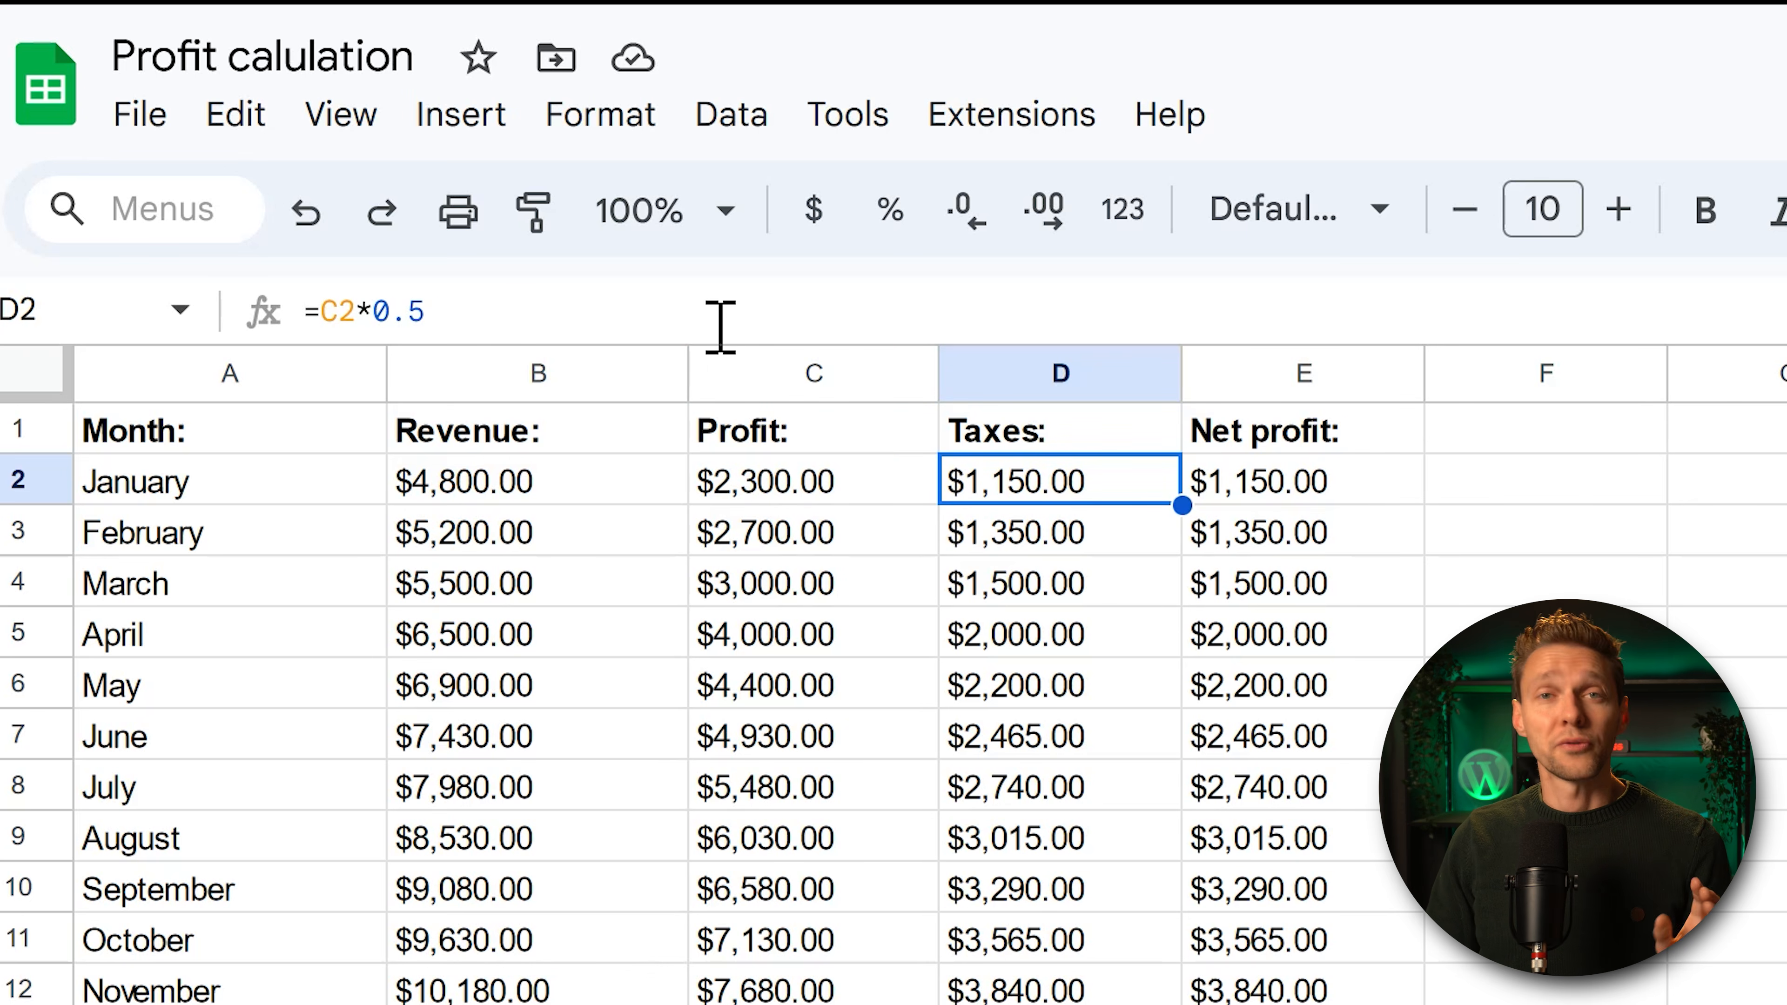
left_click(1251, 493)
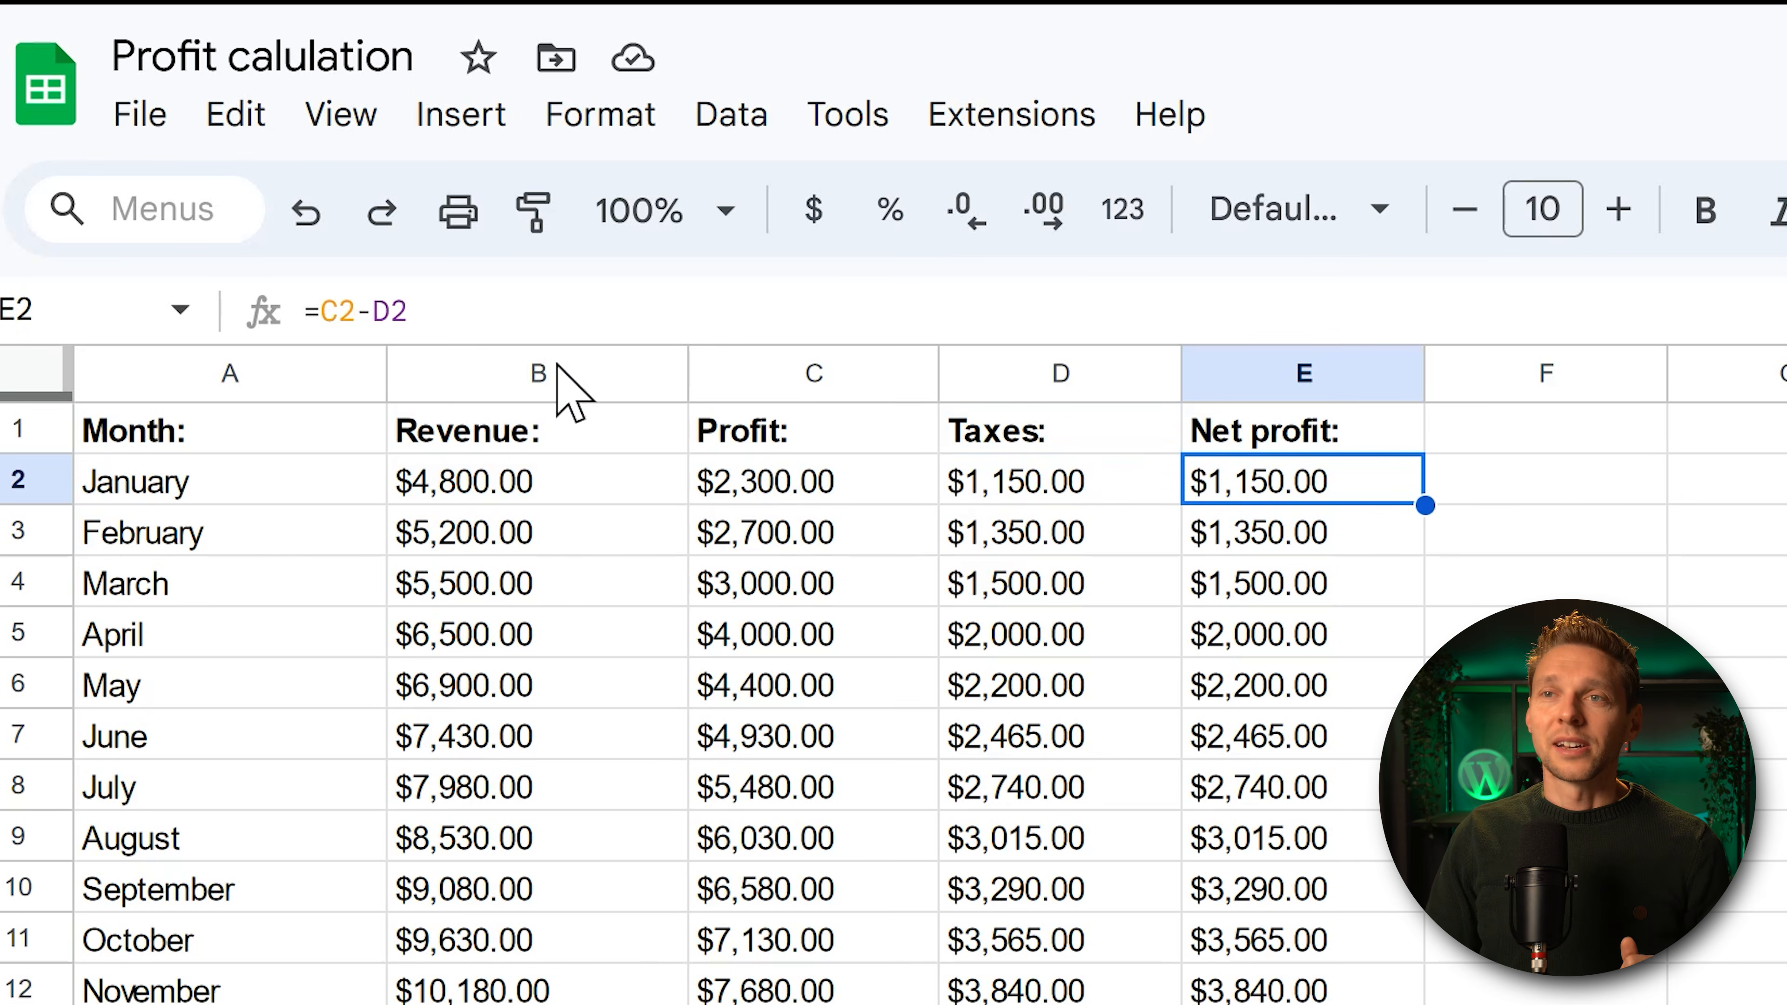
left_click(826, 492)
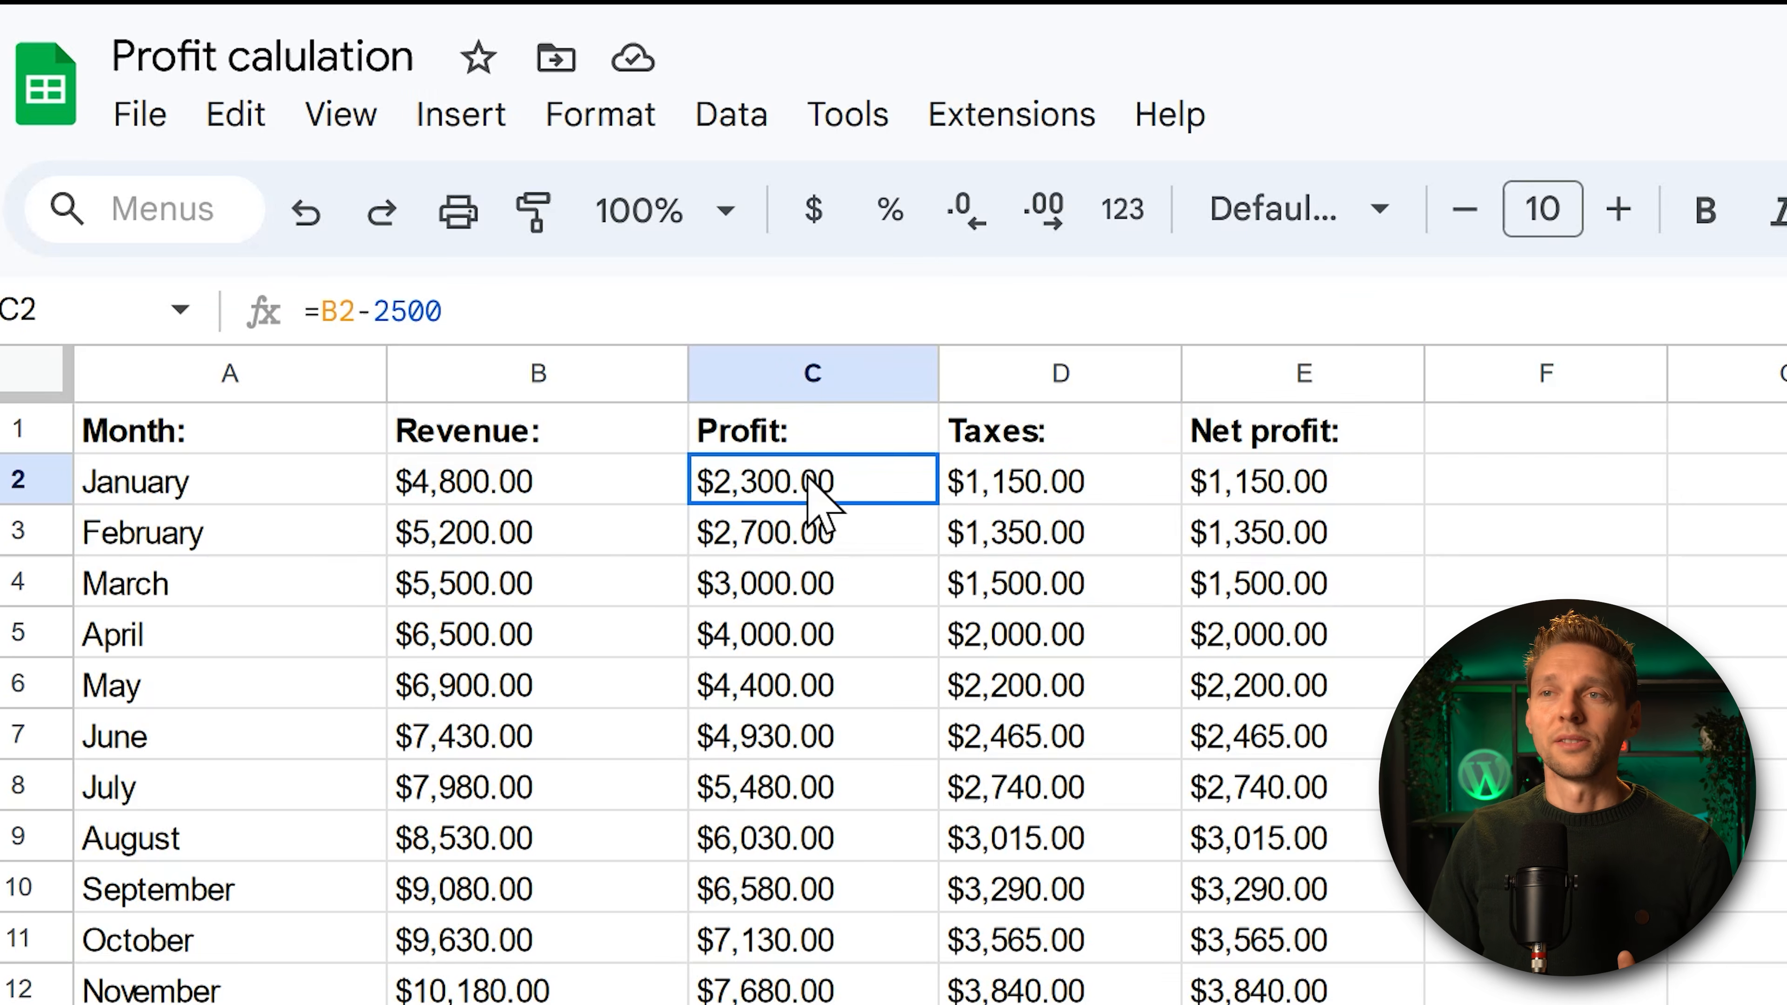
left_click(1019, 489)
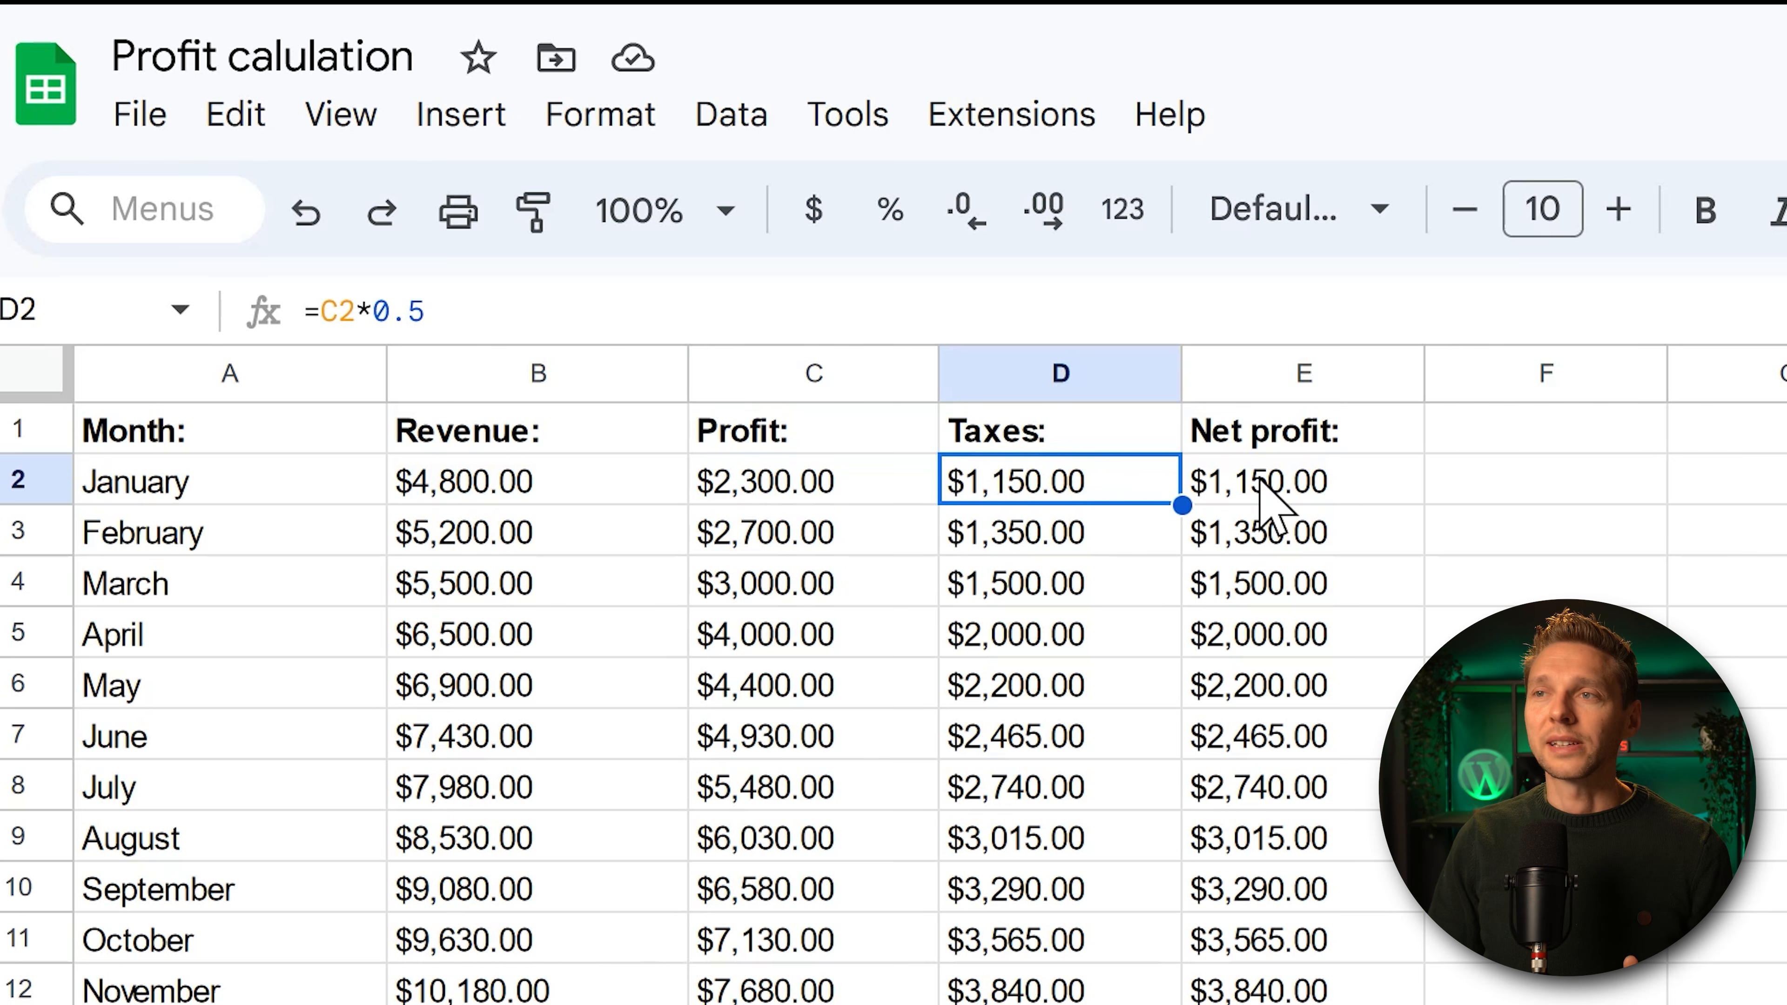
left_click(1324, 489)
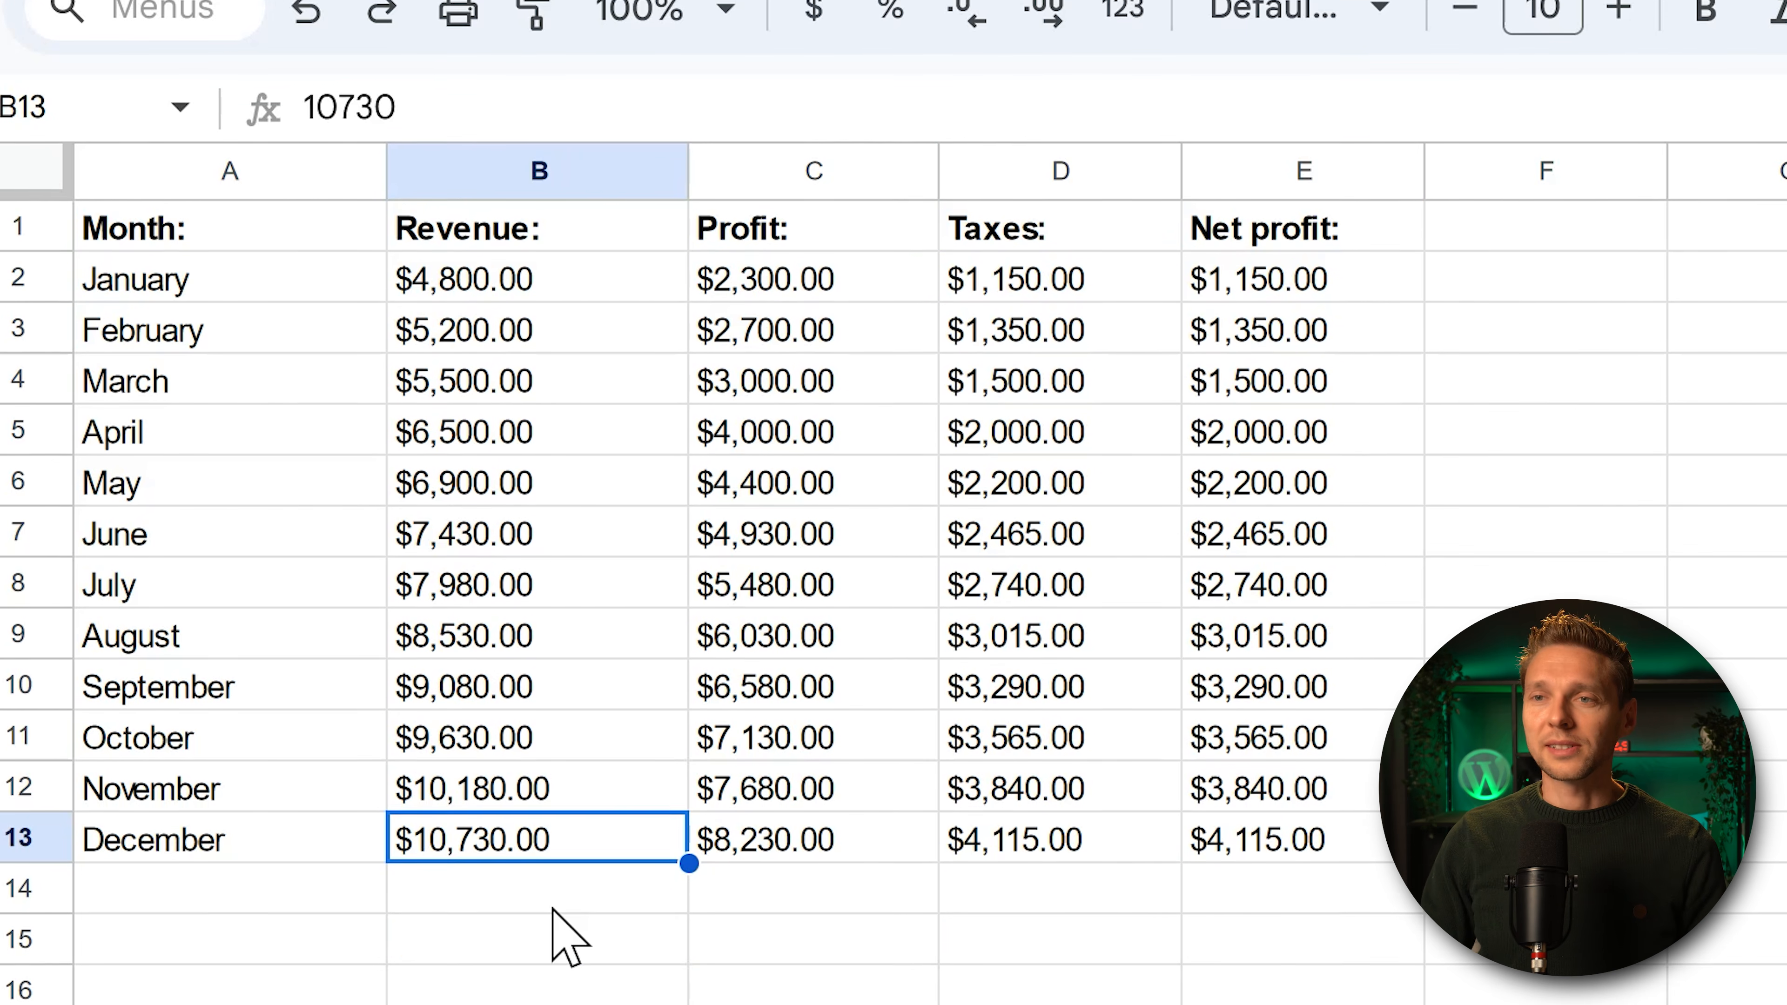
type("45800")
left_click(376, 958)
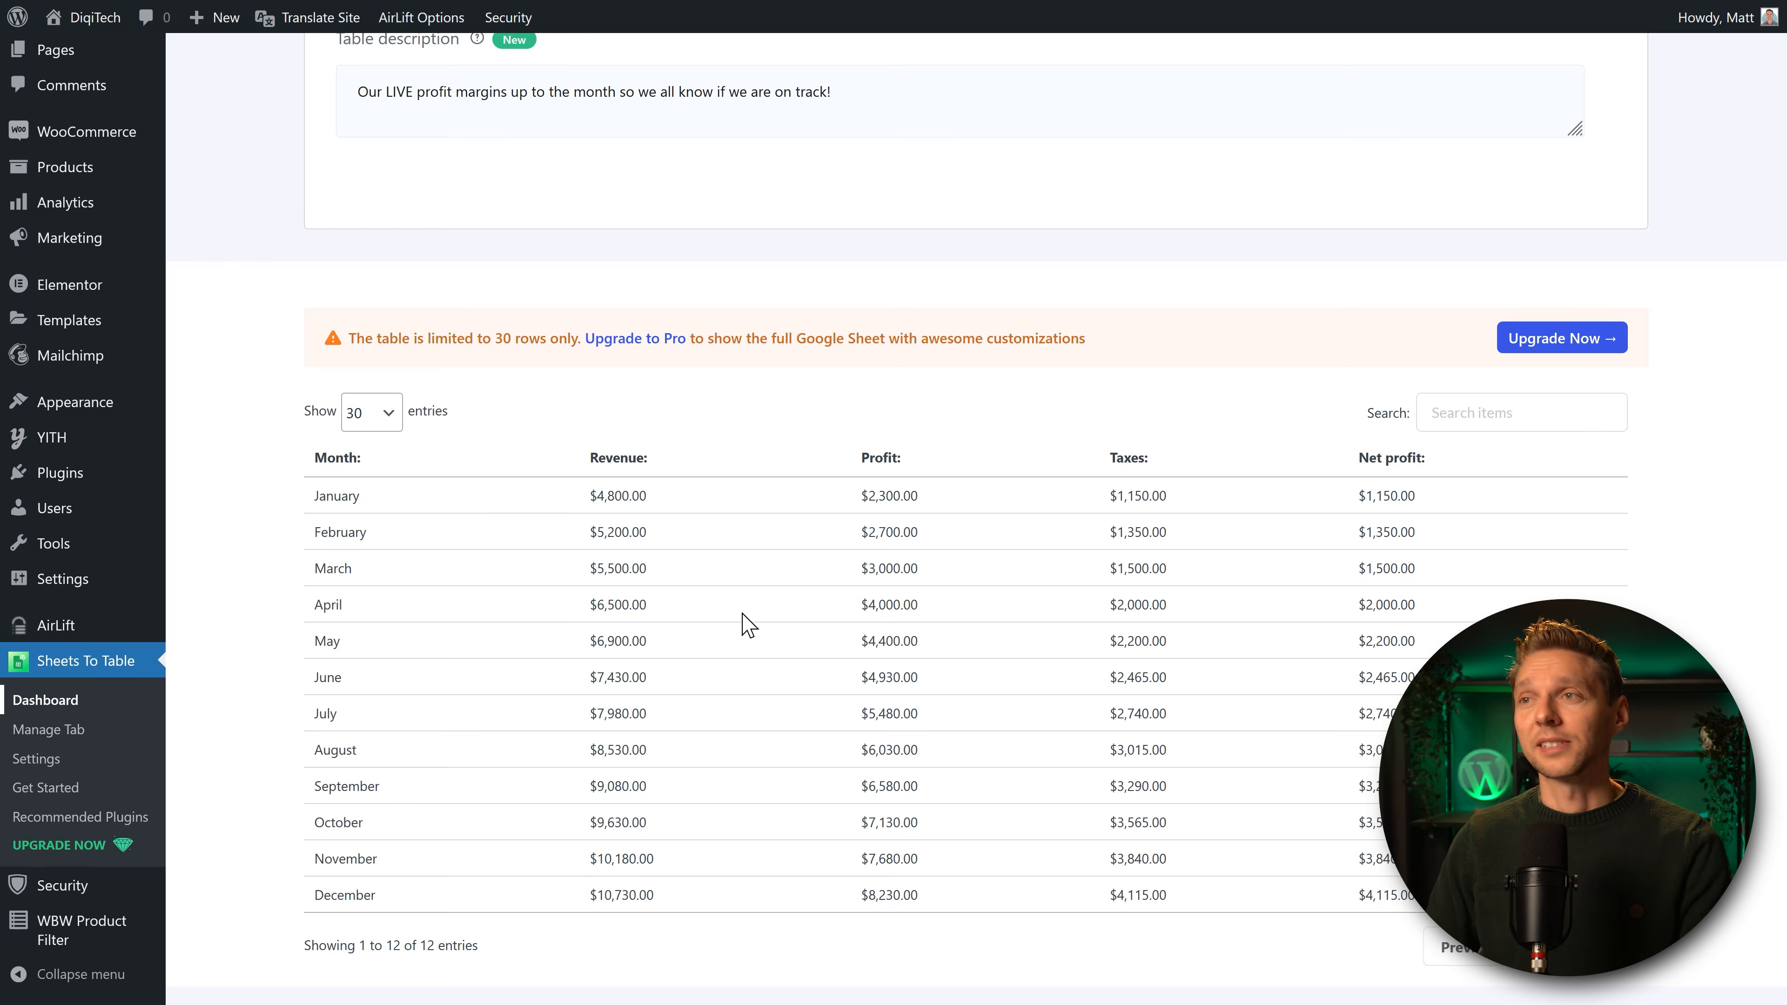
scroll(1681, 627, "down", 1)
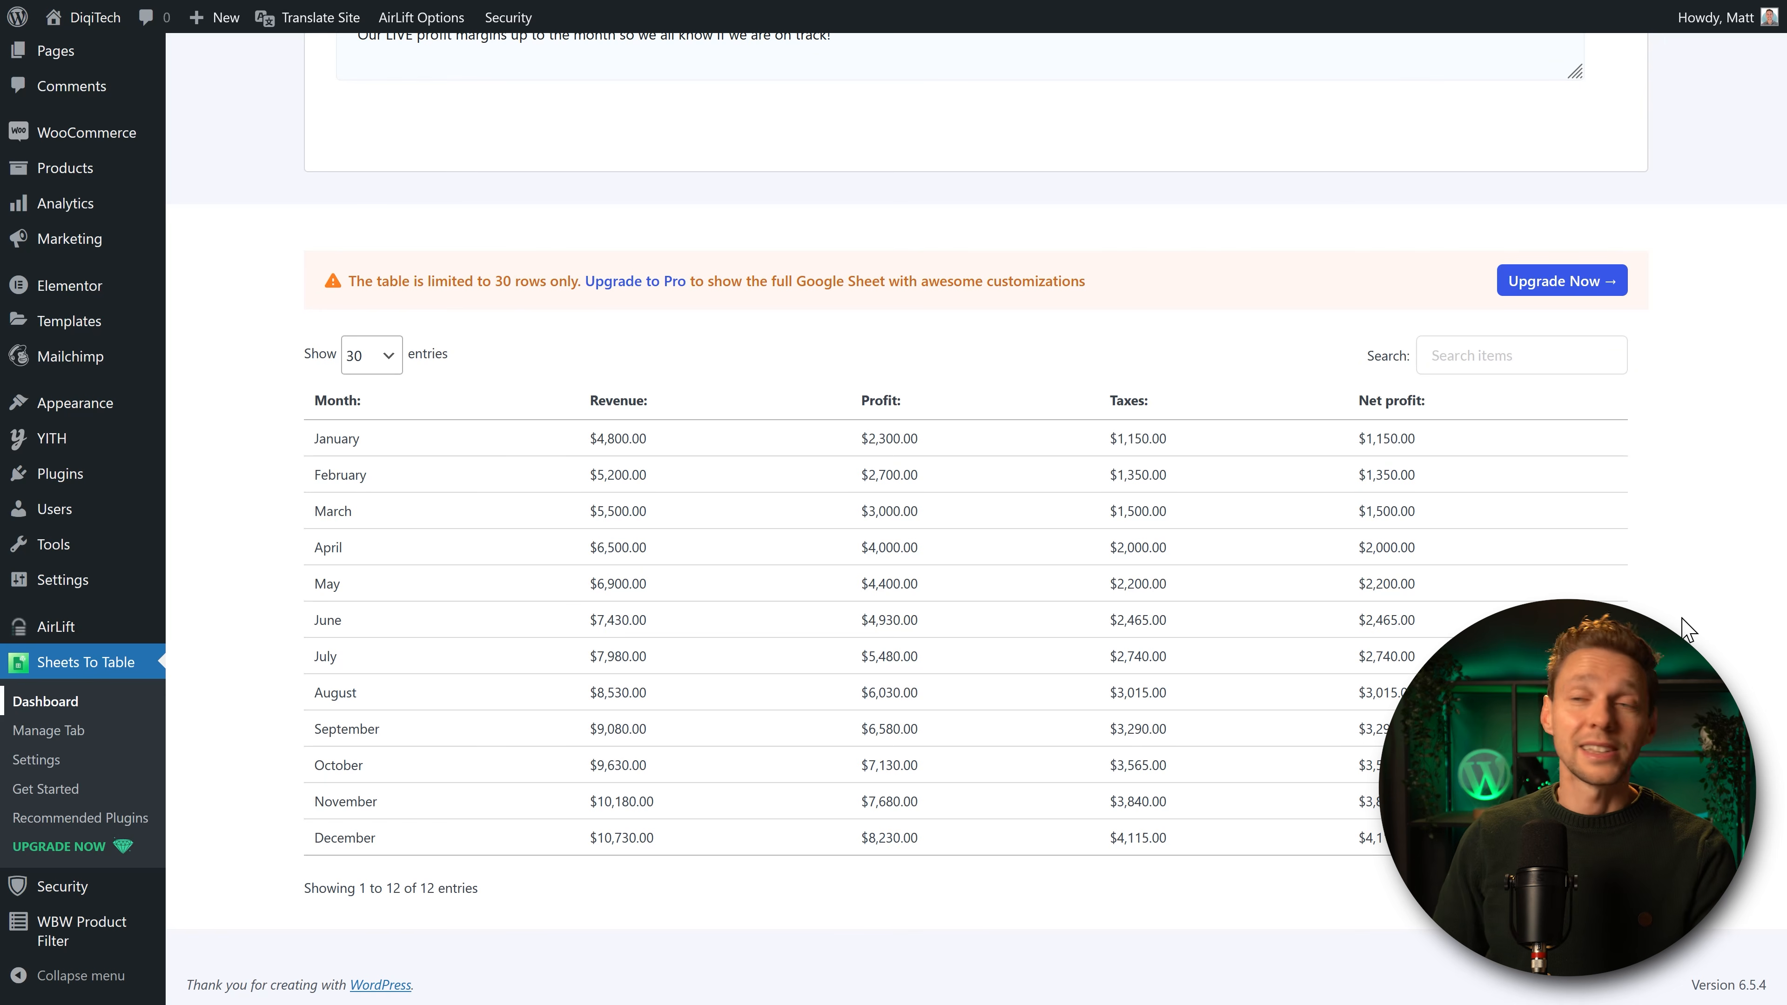
scroll(1723, 711, "up", 7)
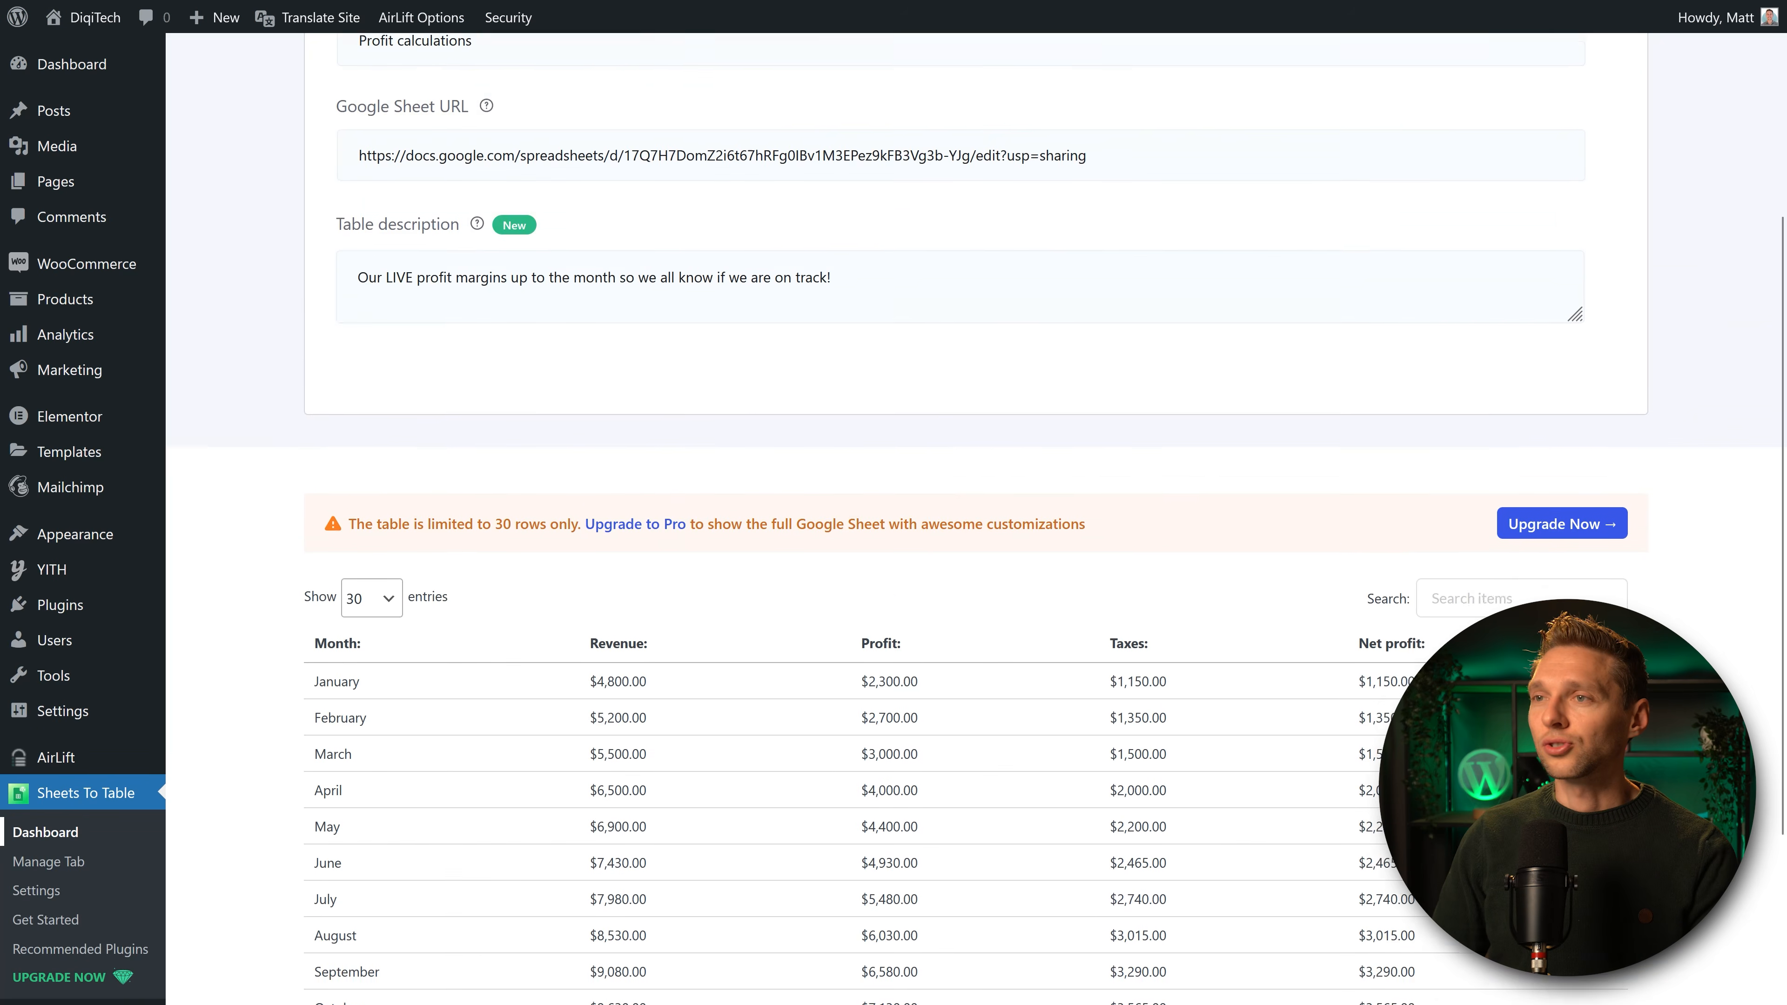
Fetch and save the table to refresh its data from the Google Sheet, and check the December row.
scroll(1719, 255, "up", 1)
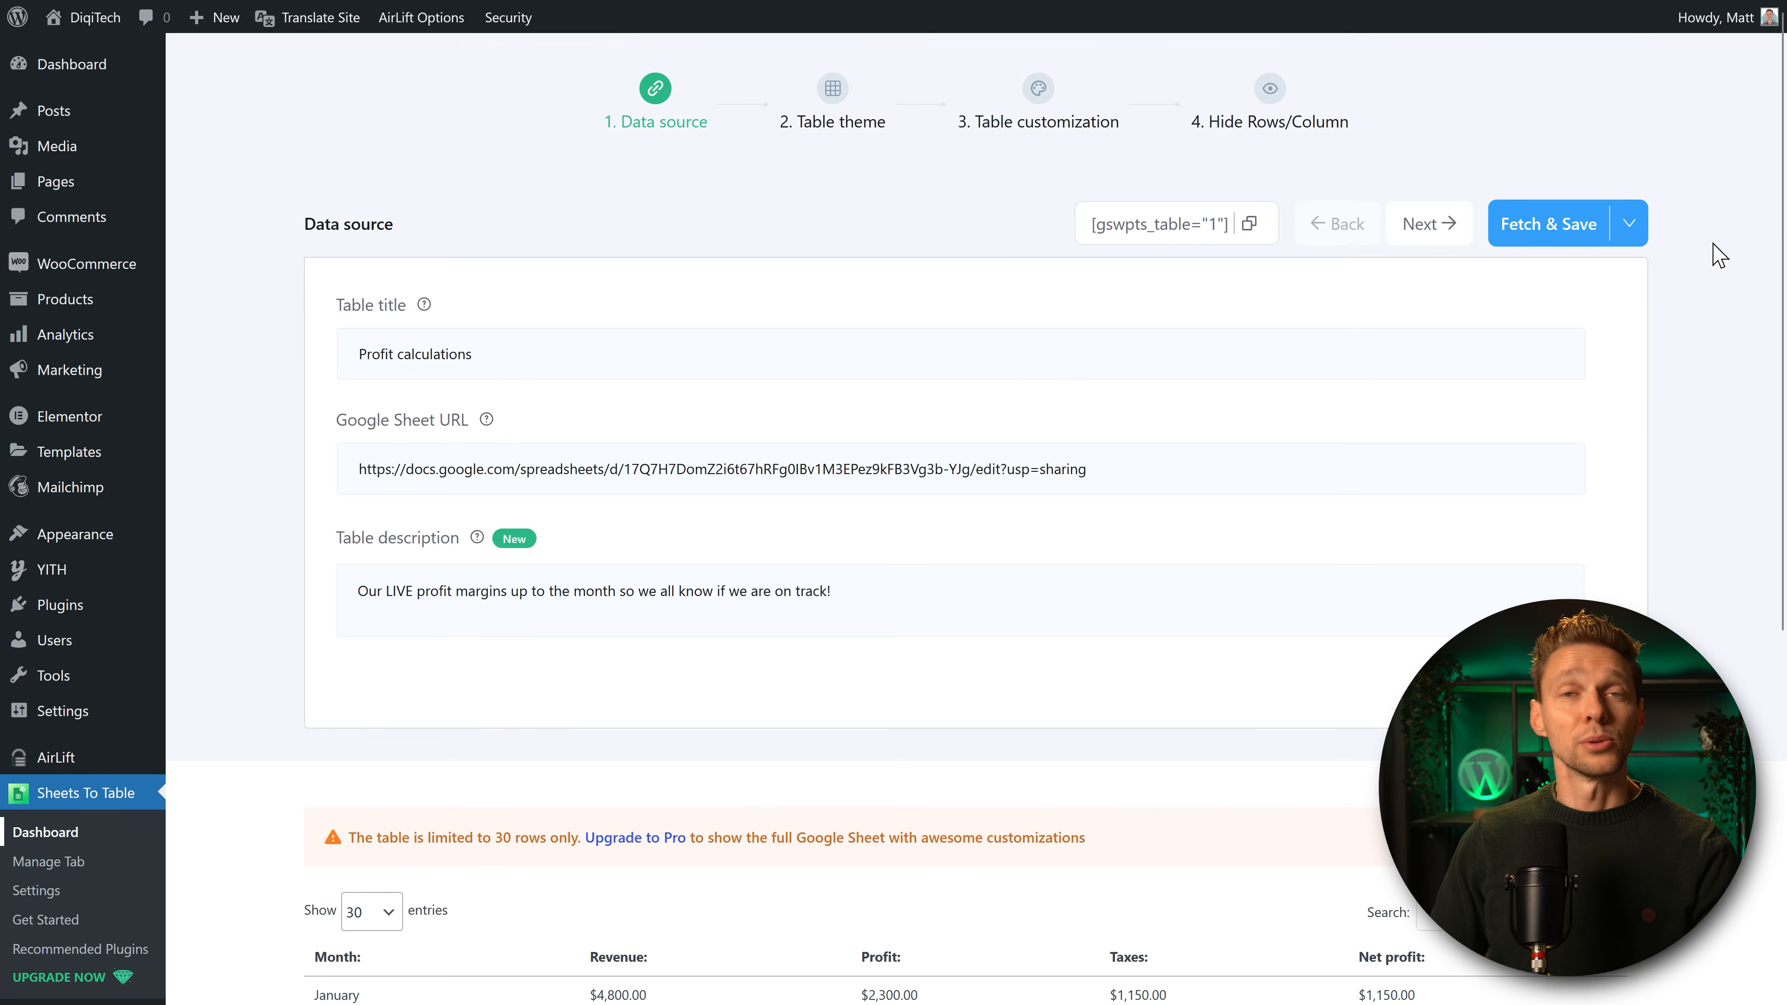
left_click(1562, 224)
scroll(366, 915, "down", 7)
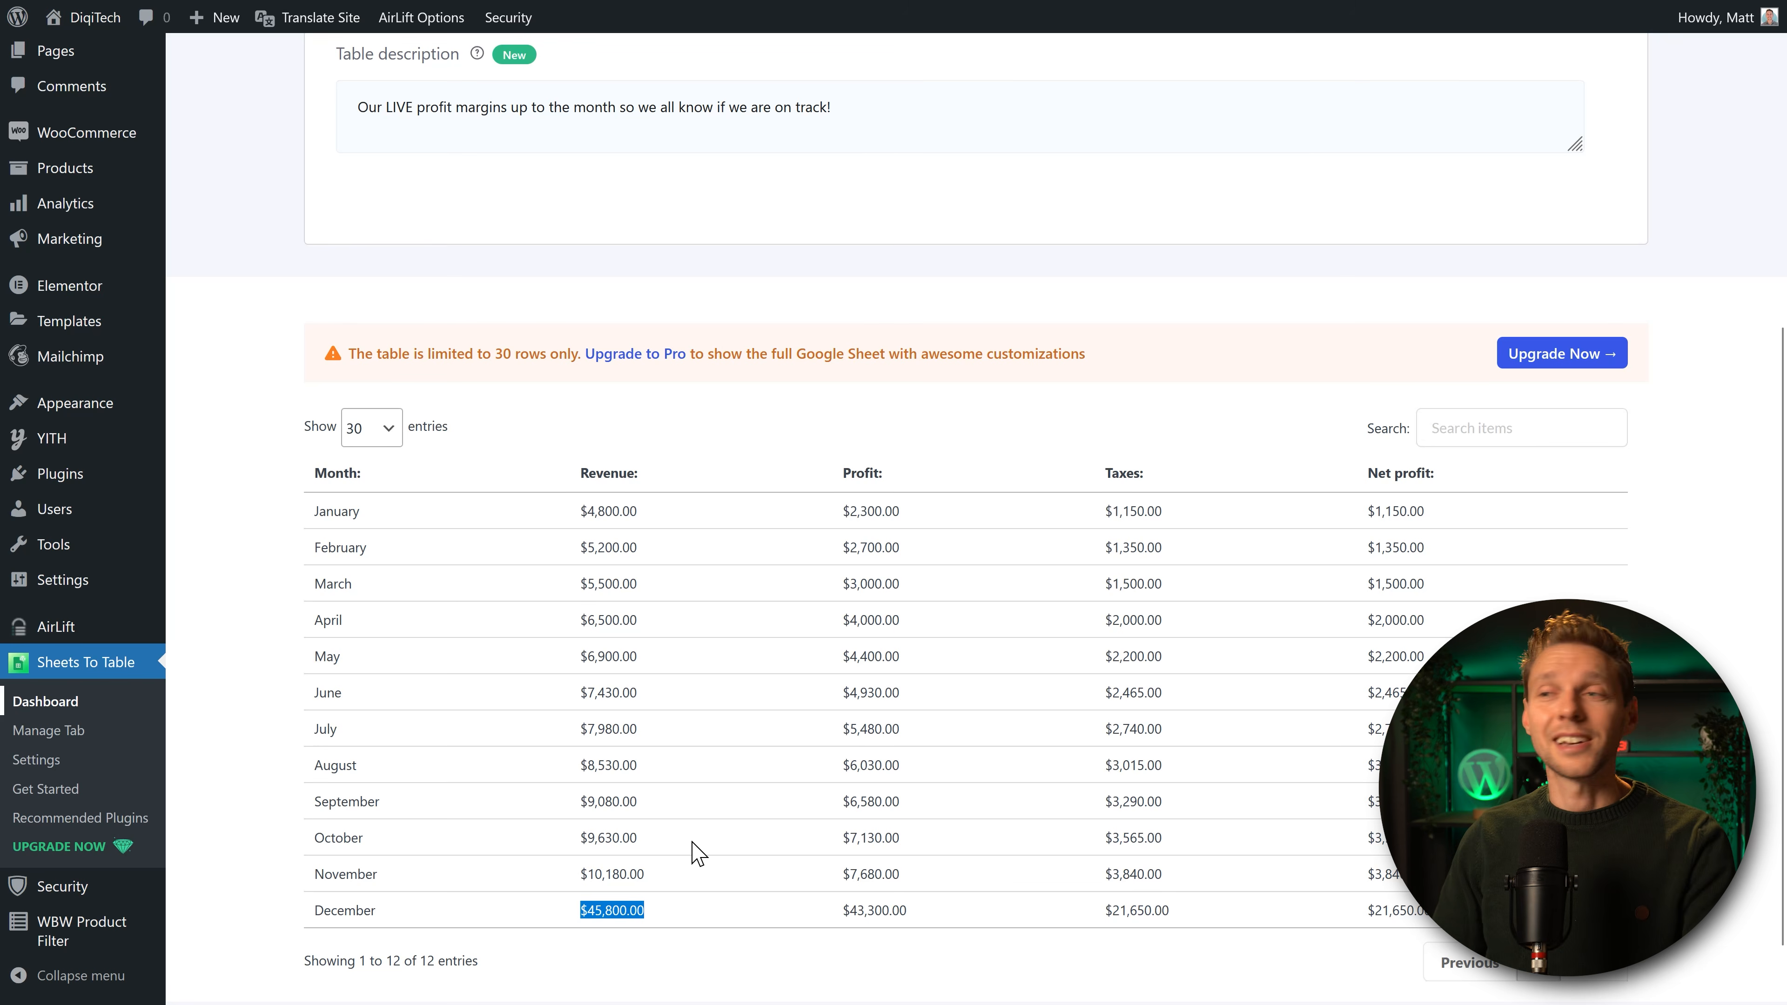
scroll(1110, 492, "up", 6)
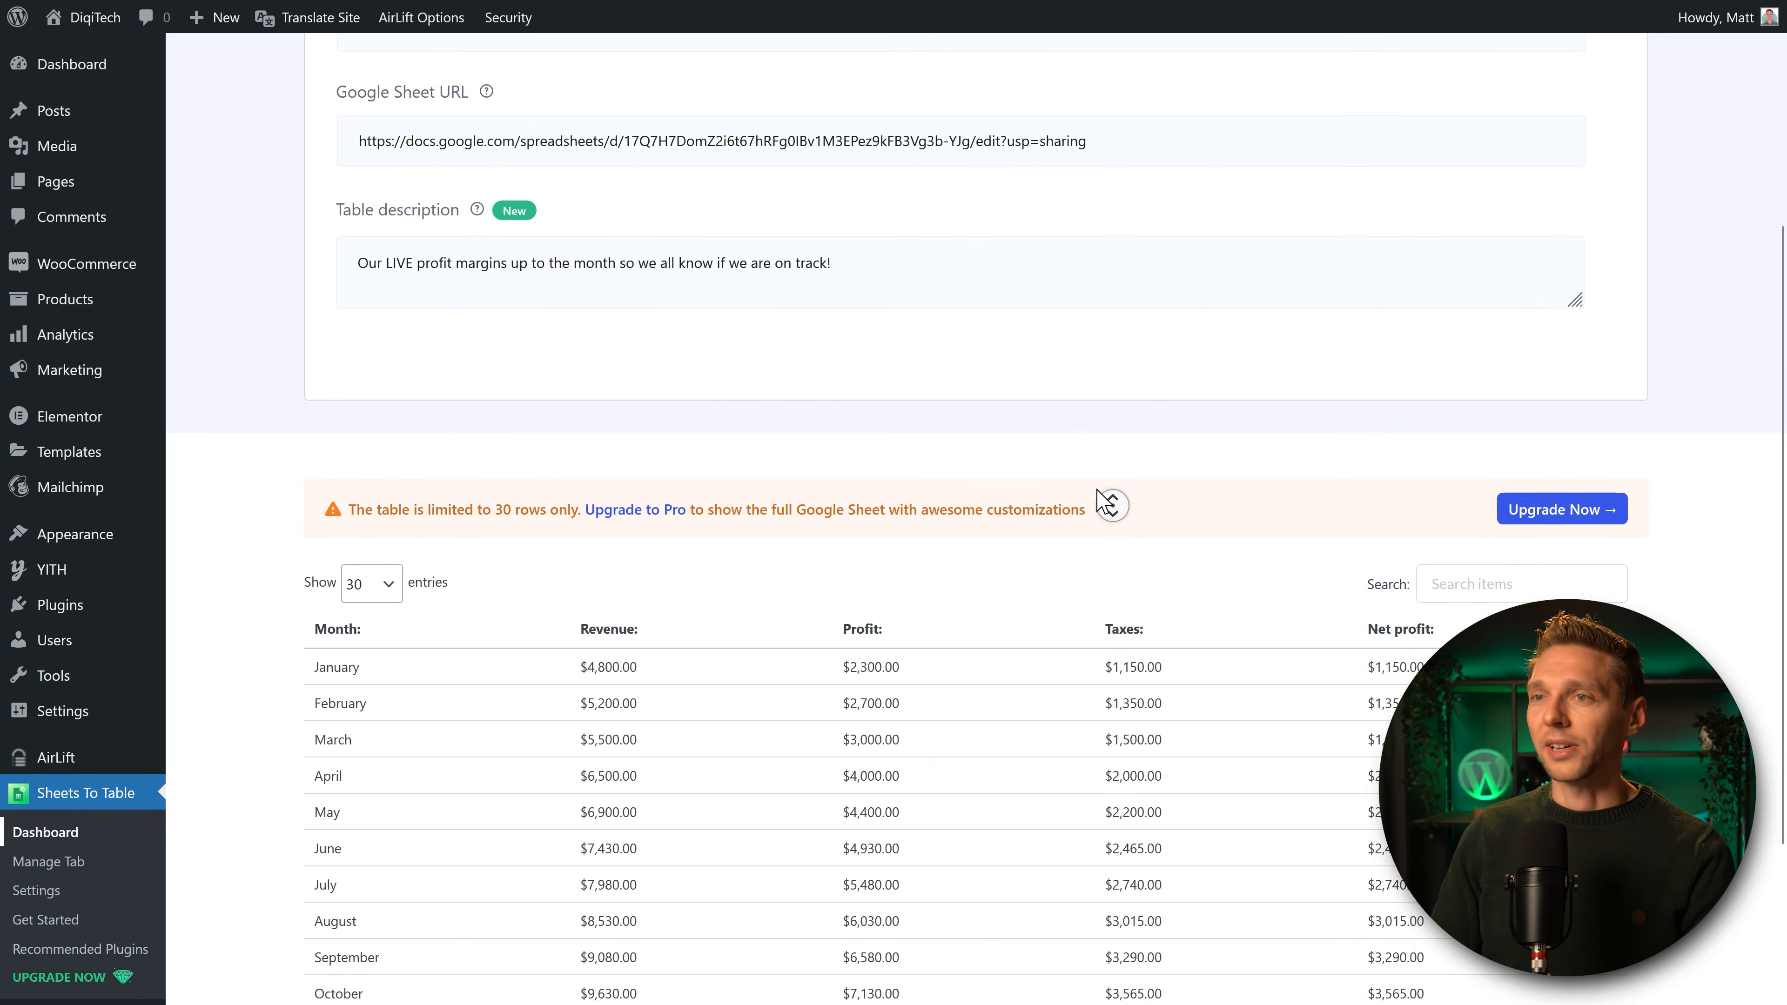
In the table theme settings, compare the Simple and Simple on dark themes and keep Simple.
left_click(1456, 236)
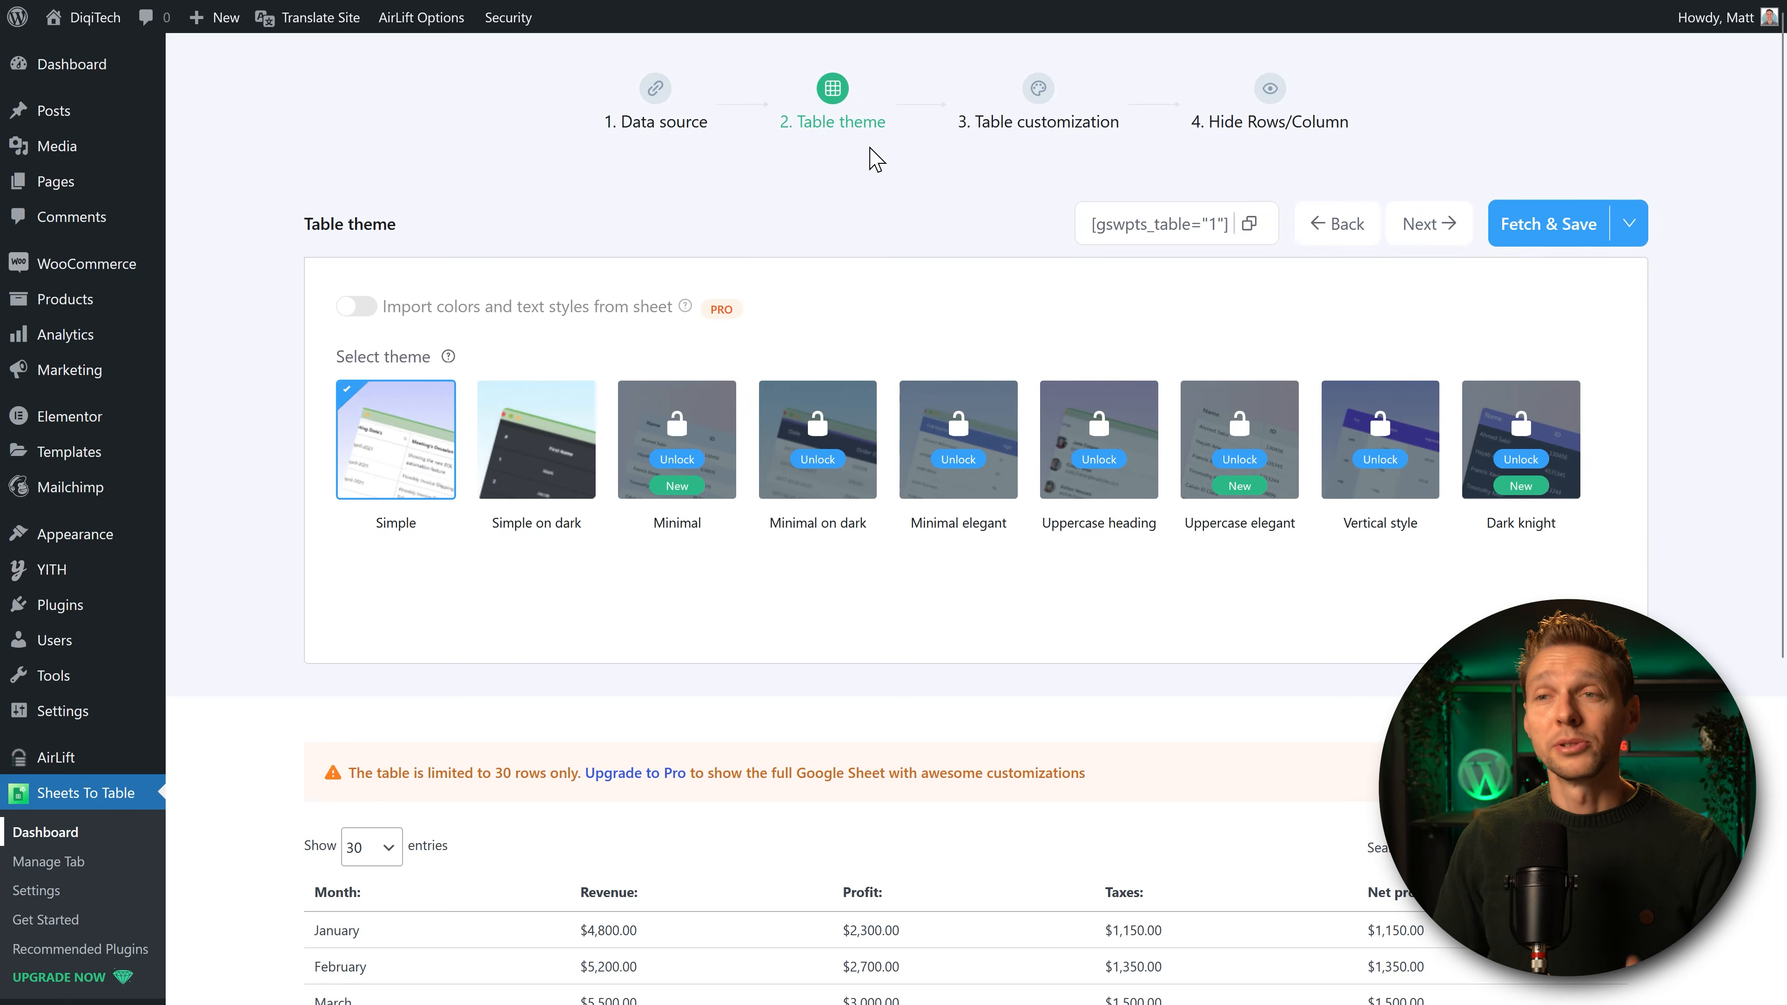
left_click(504, 436)
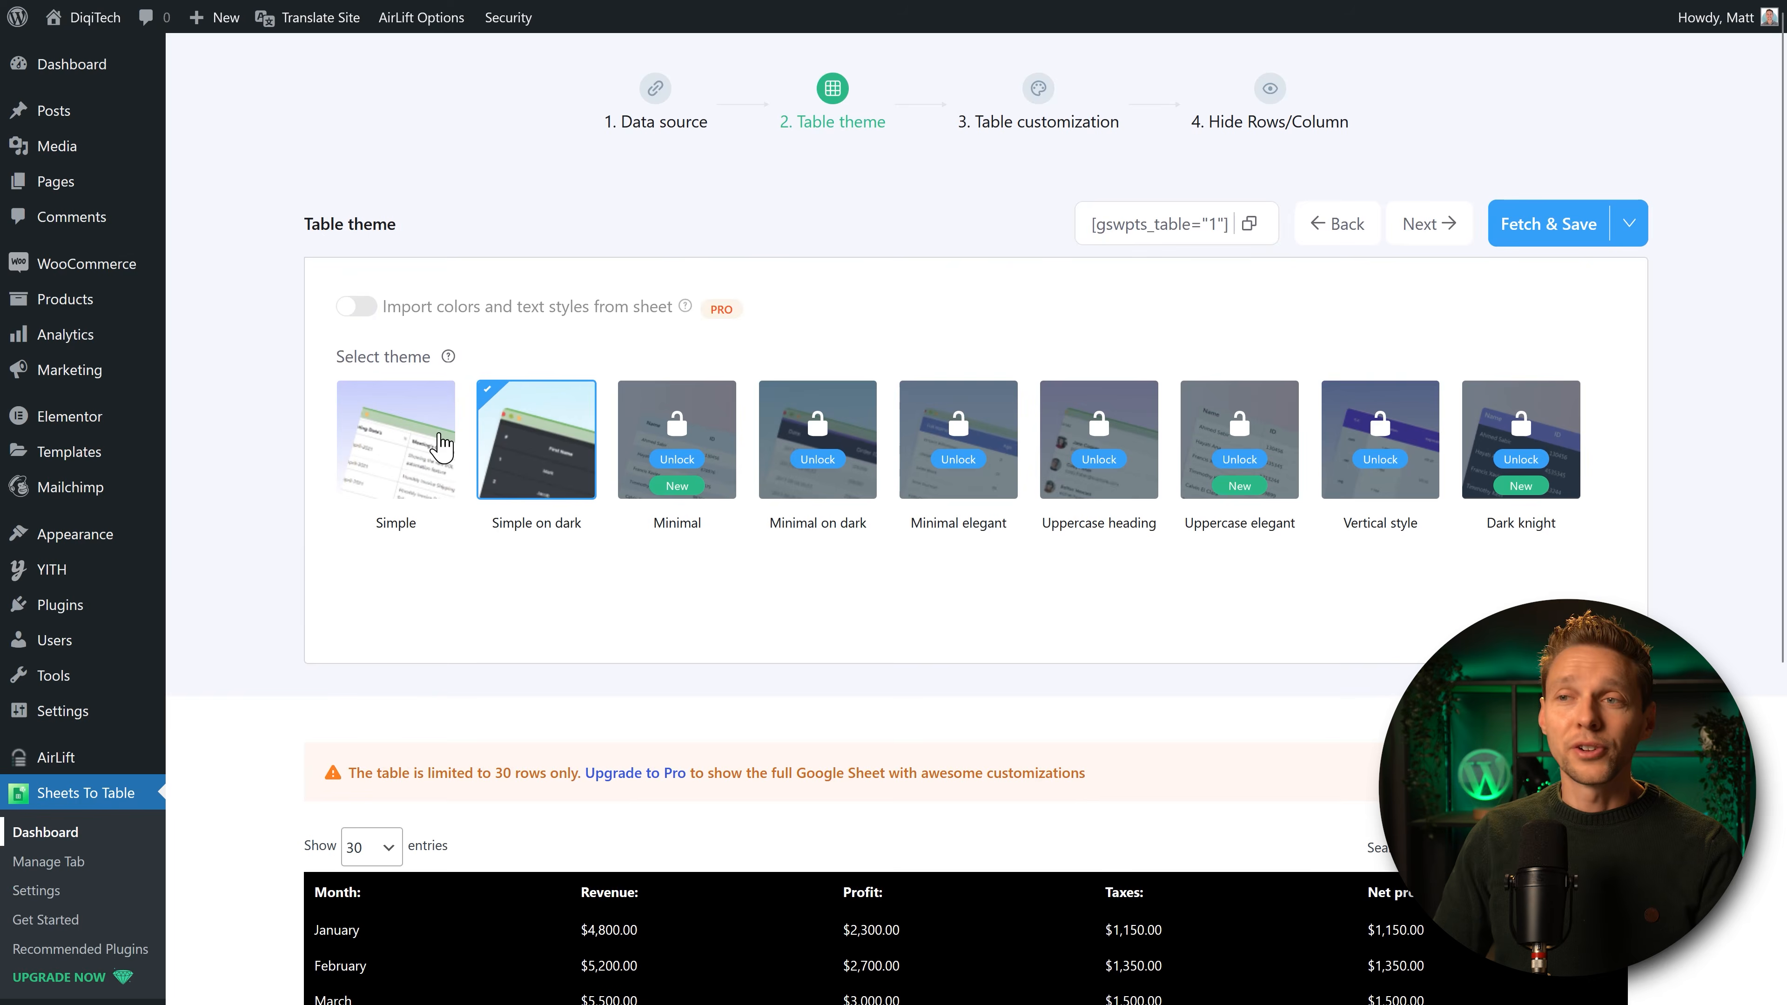
left_click(437, 445)
scroll(437, 535, "down", 5)
left_click(564, 138)
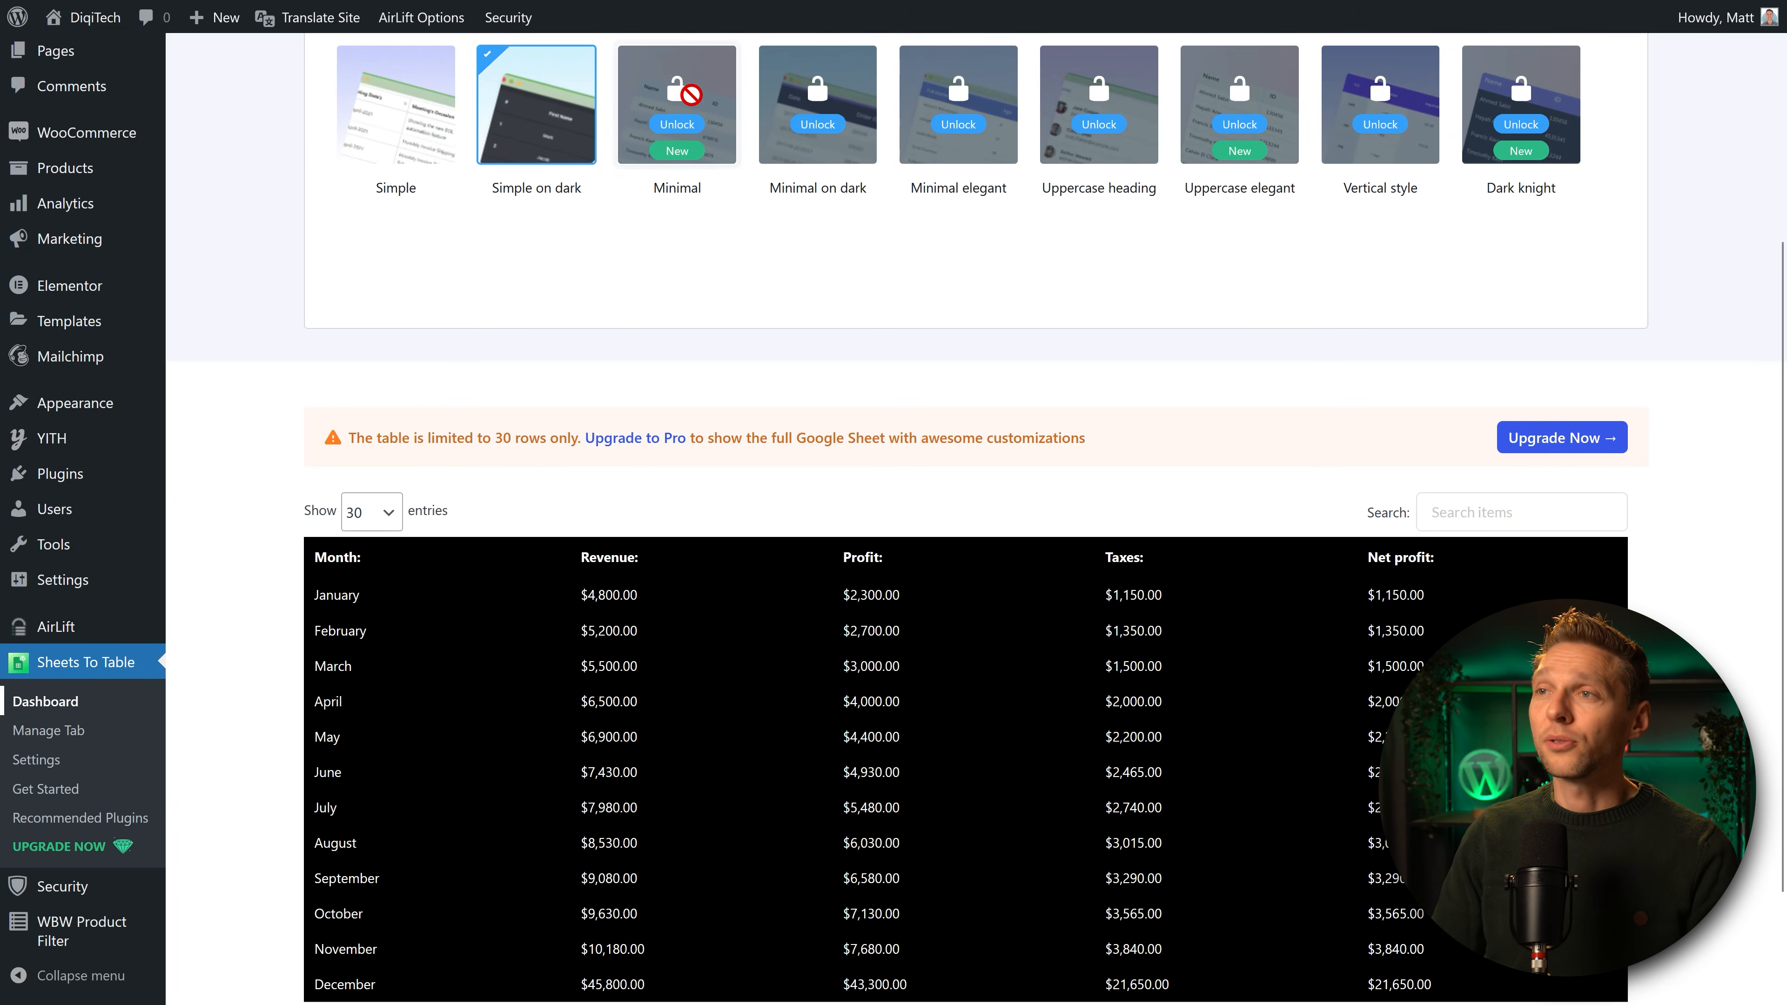
scroll(774, 338, "up", 2)
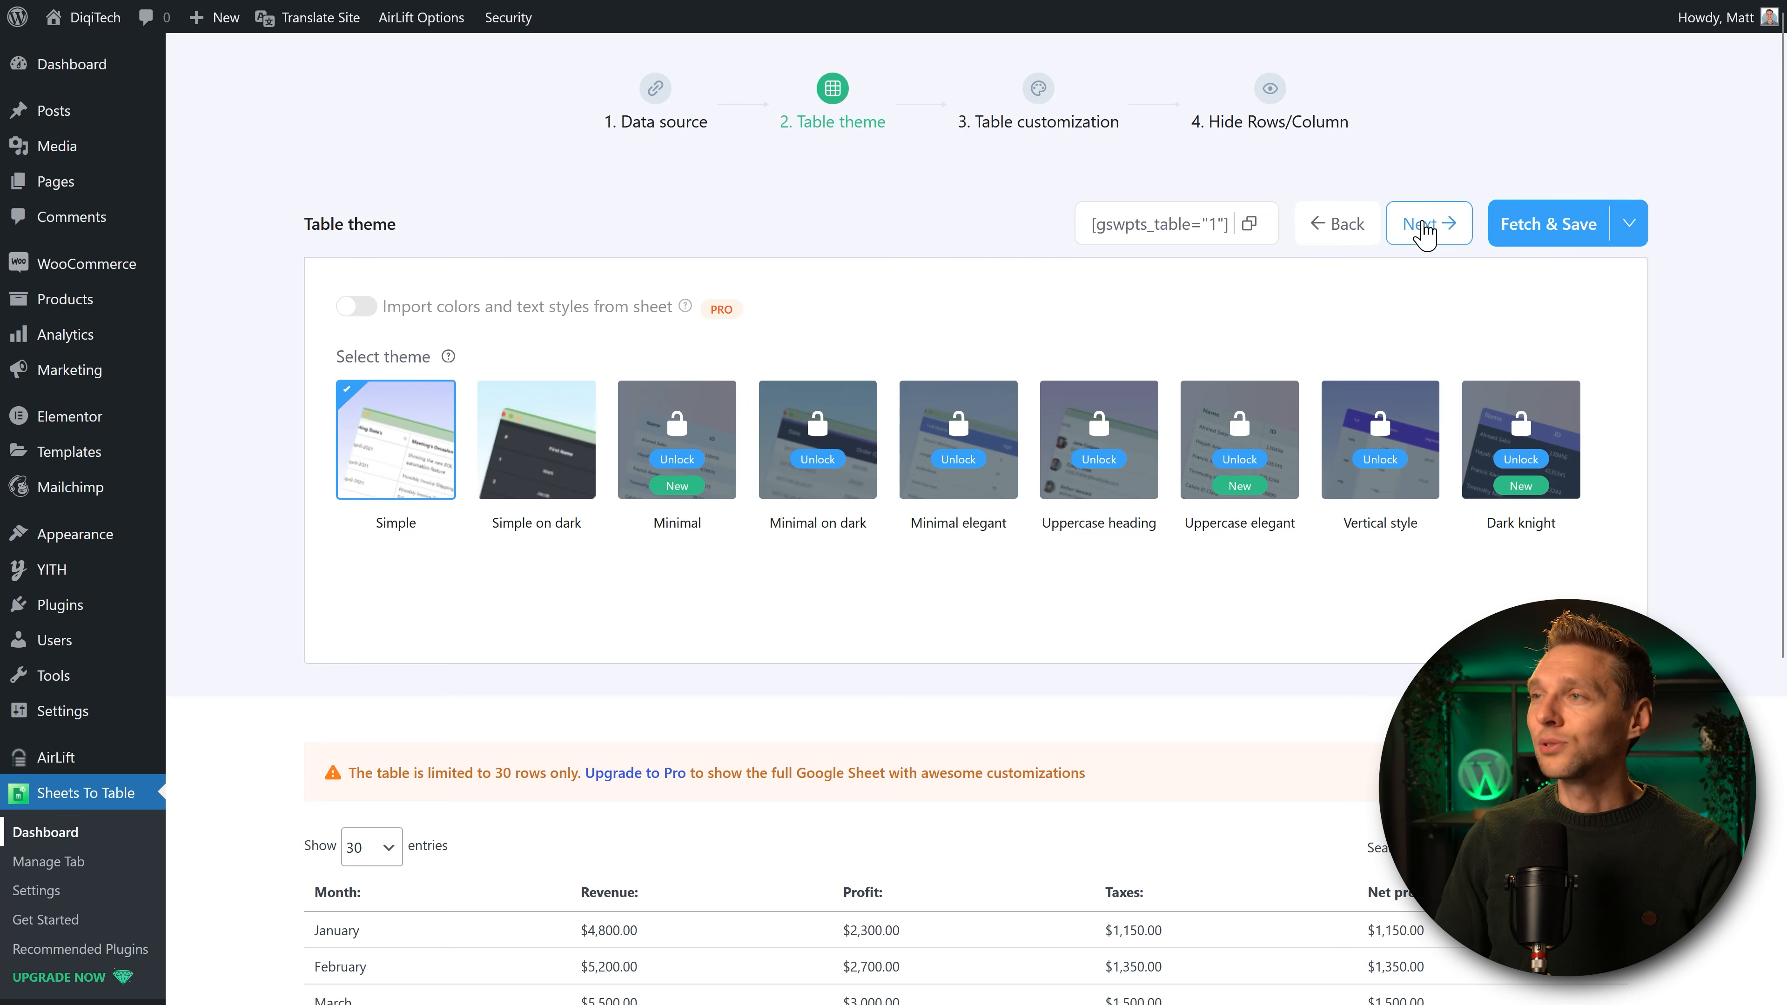
Proceed to the table customization settings and compare the layout options with the table preview.
left_click(1428, 225)
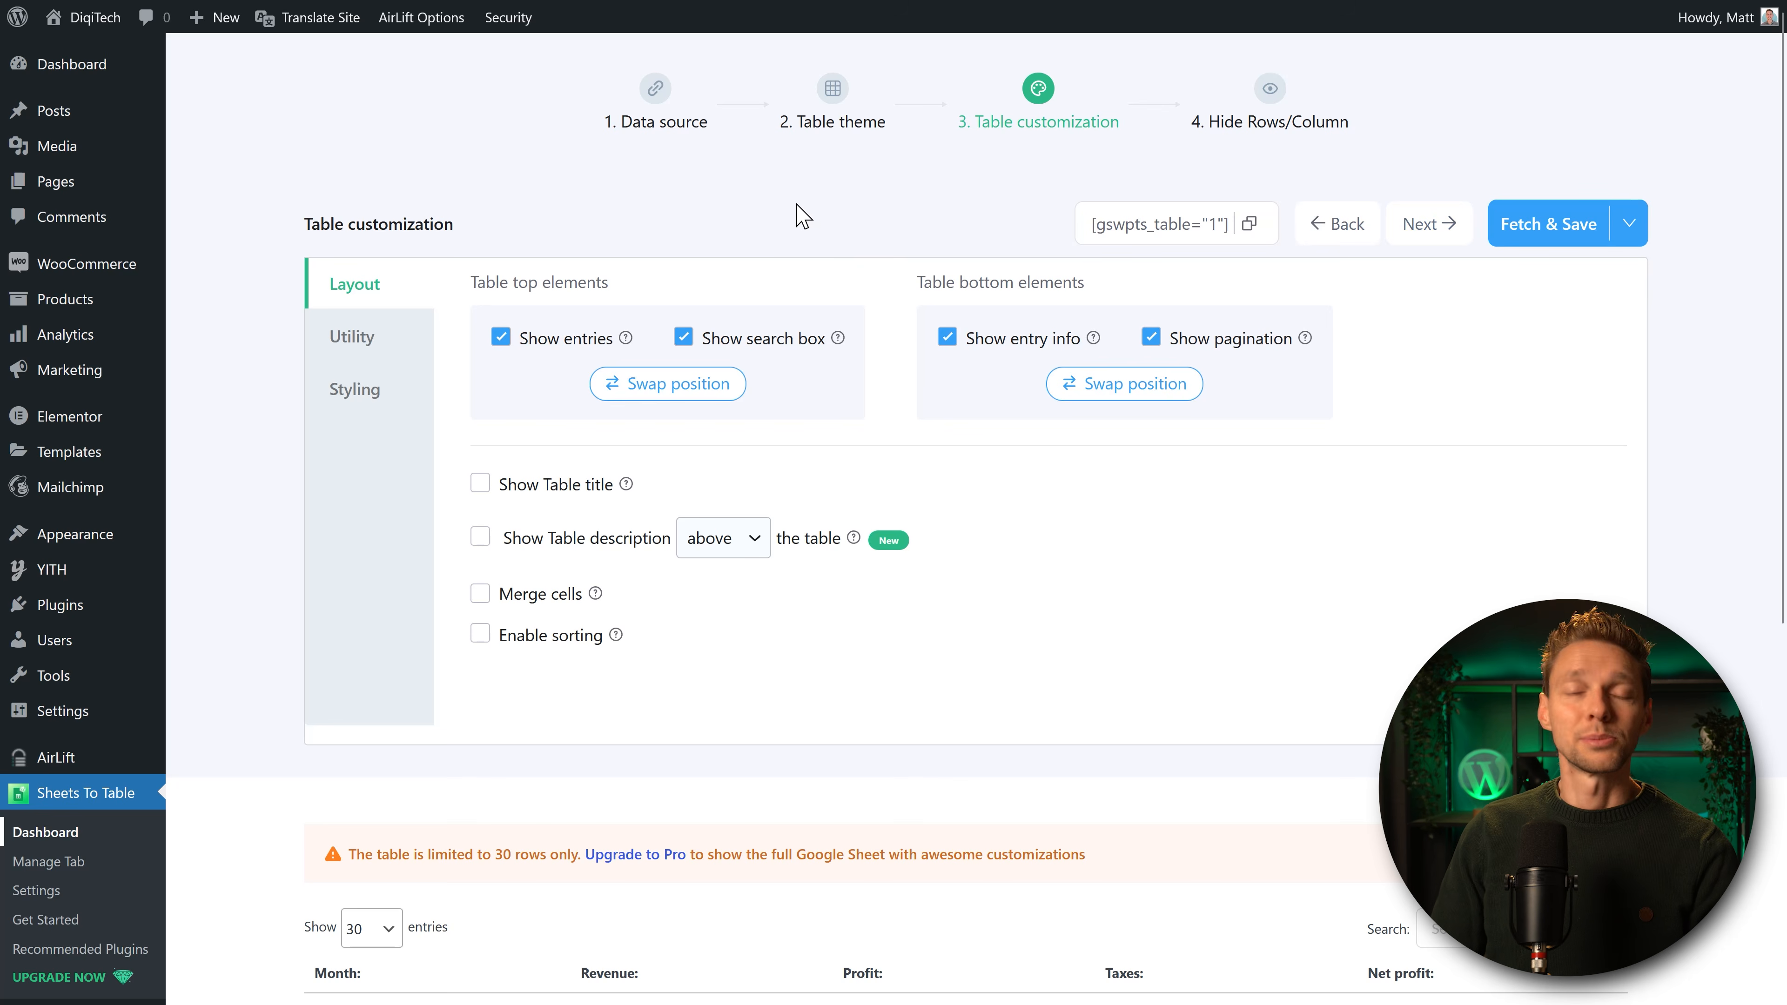
middle_click(1490, 433)
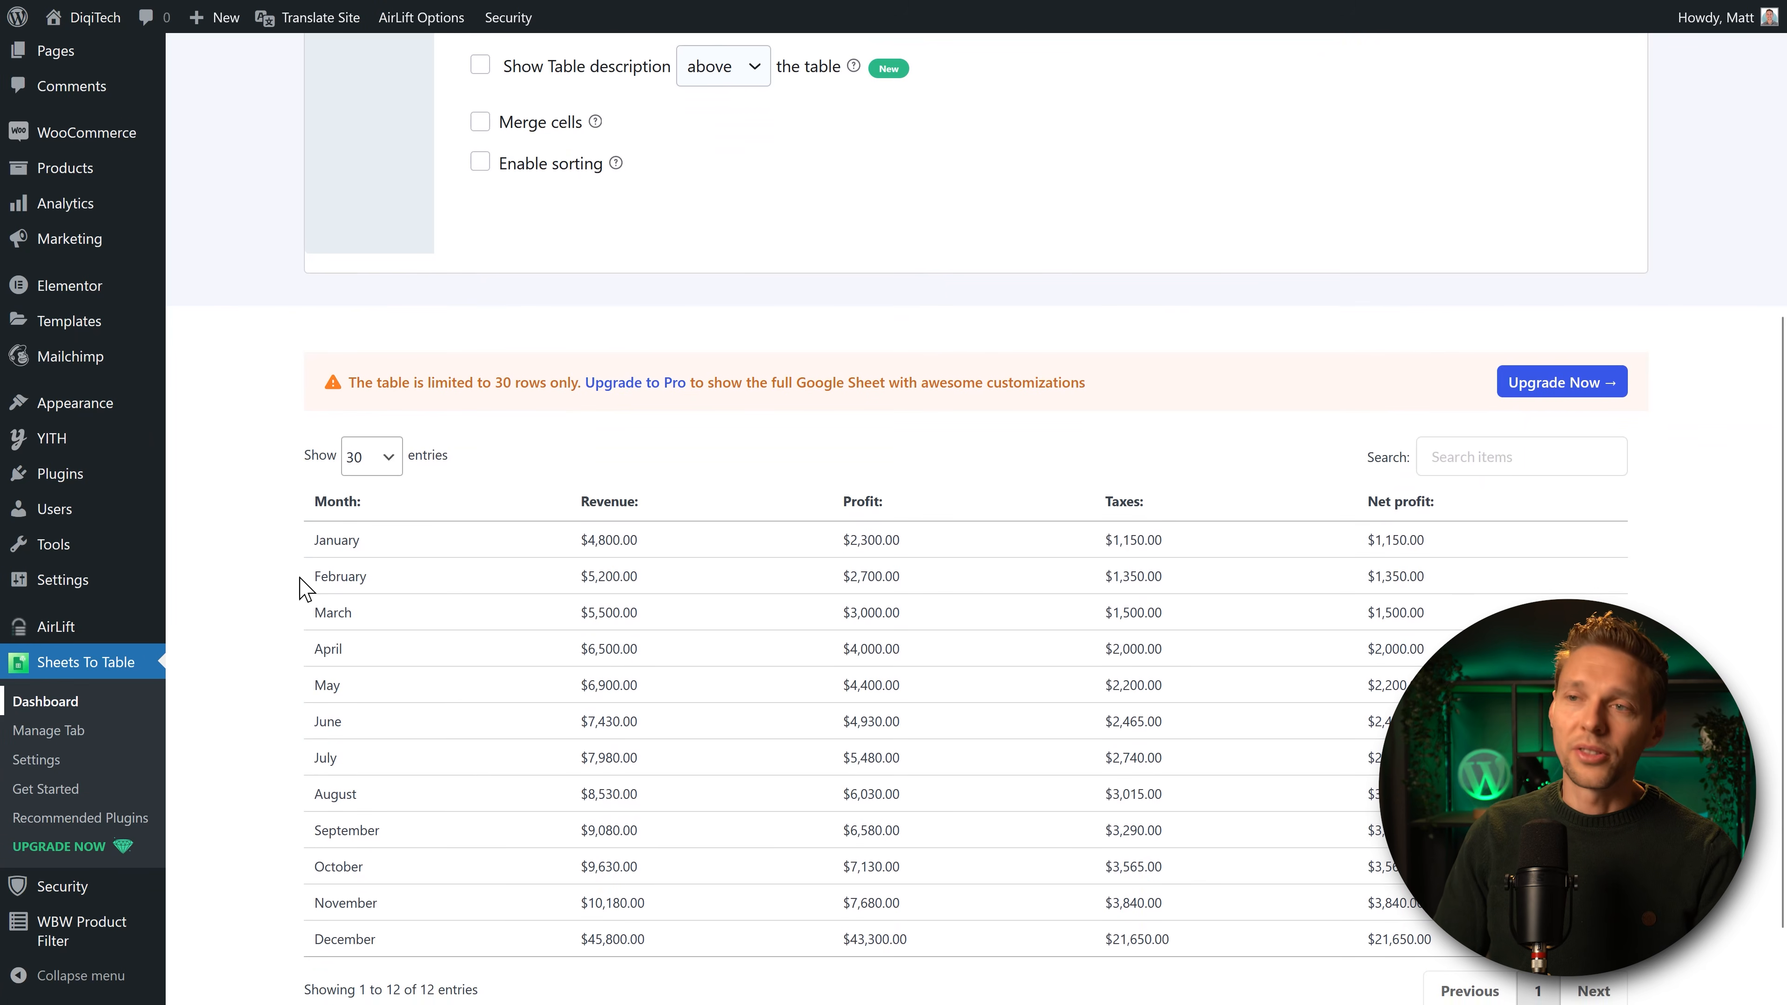
middle_click(1172, 330)
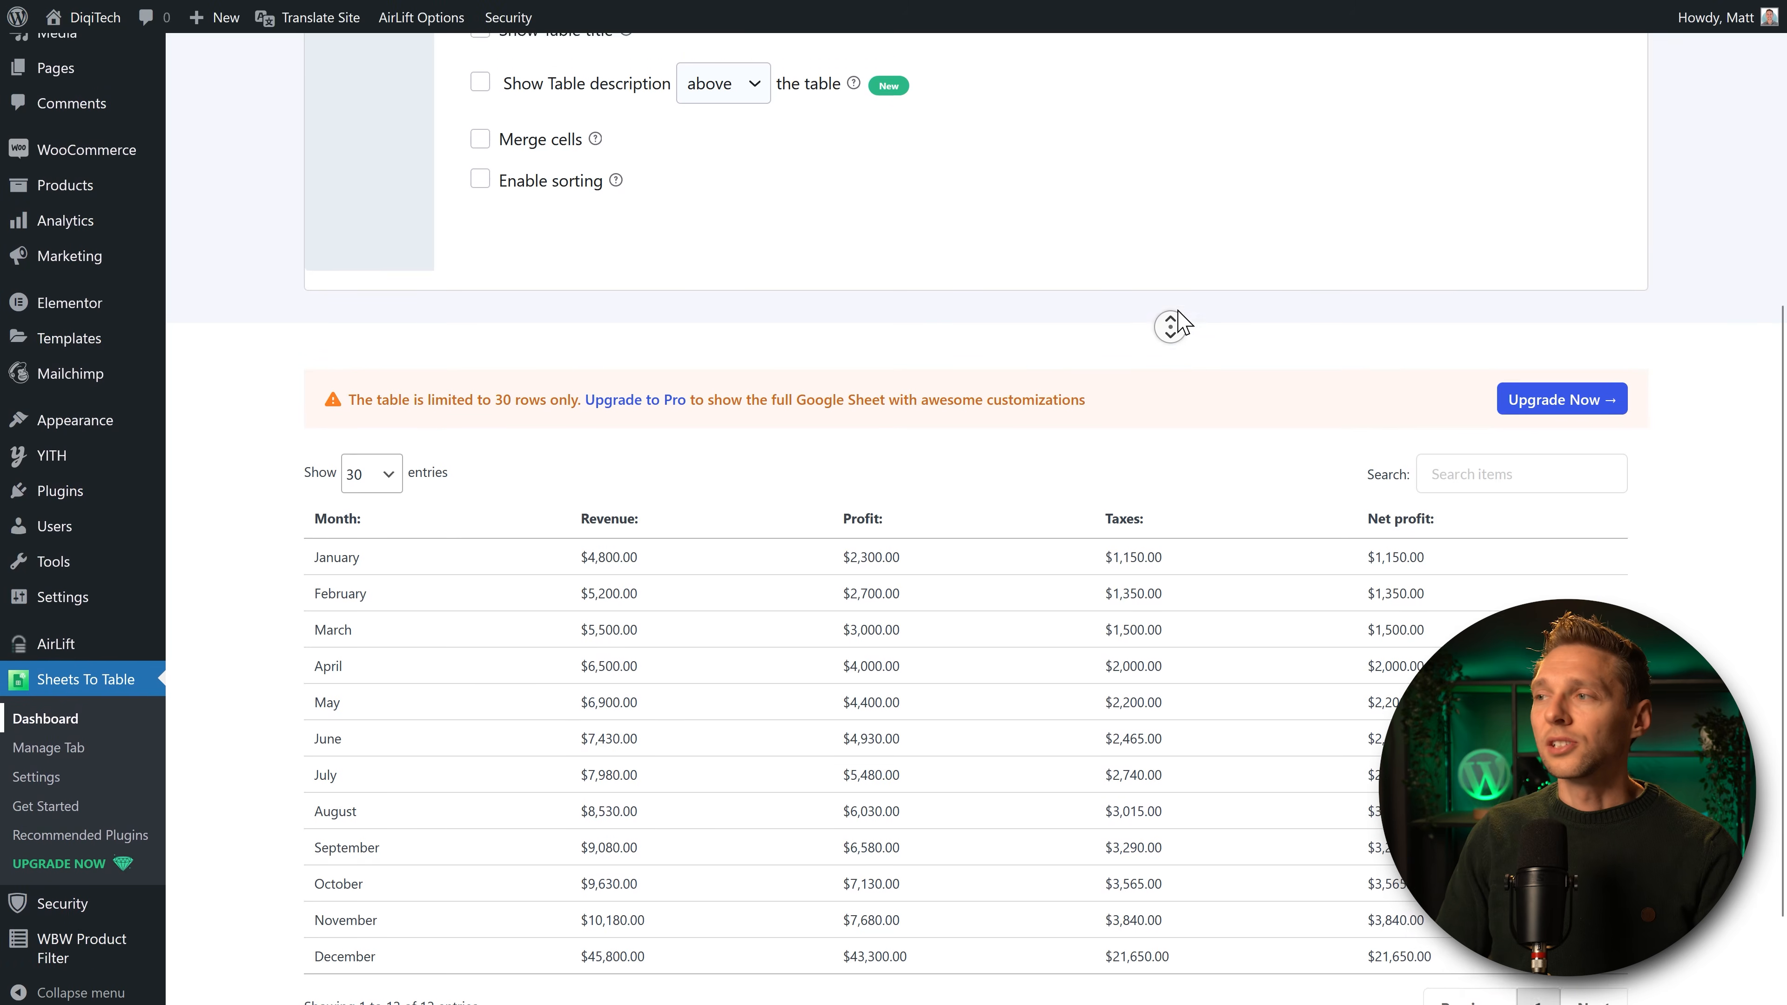
Try hiding the entries selector and the search box above the table, and show both again.
left_click(500, 143)
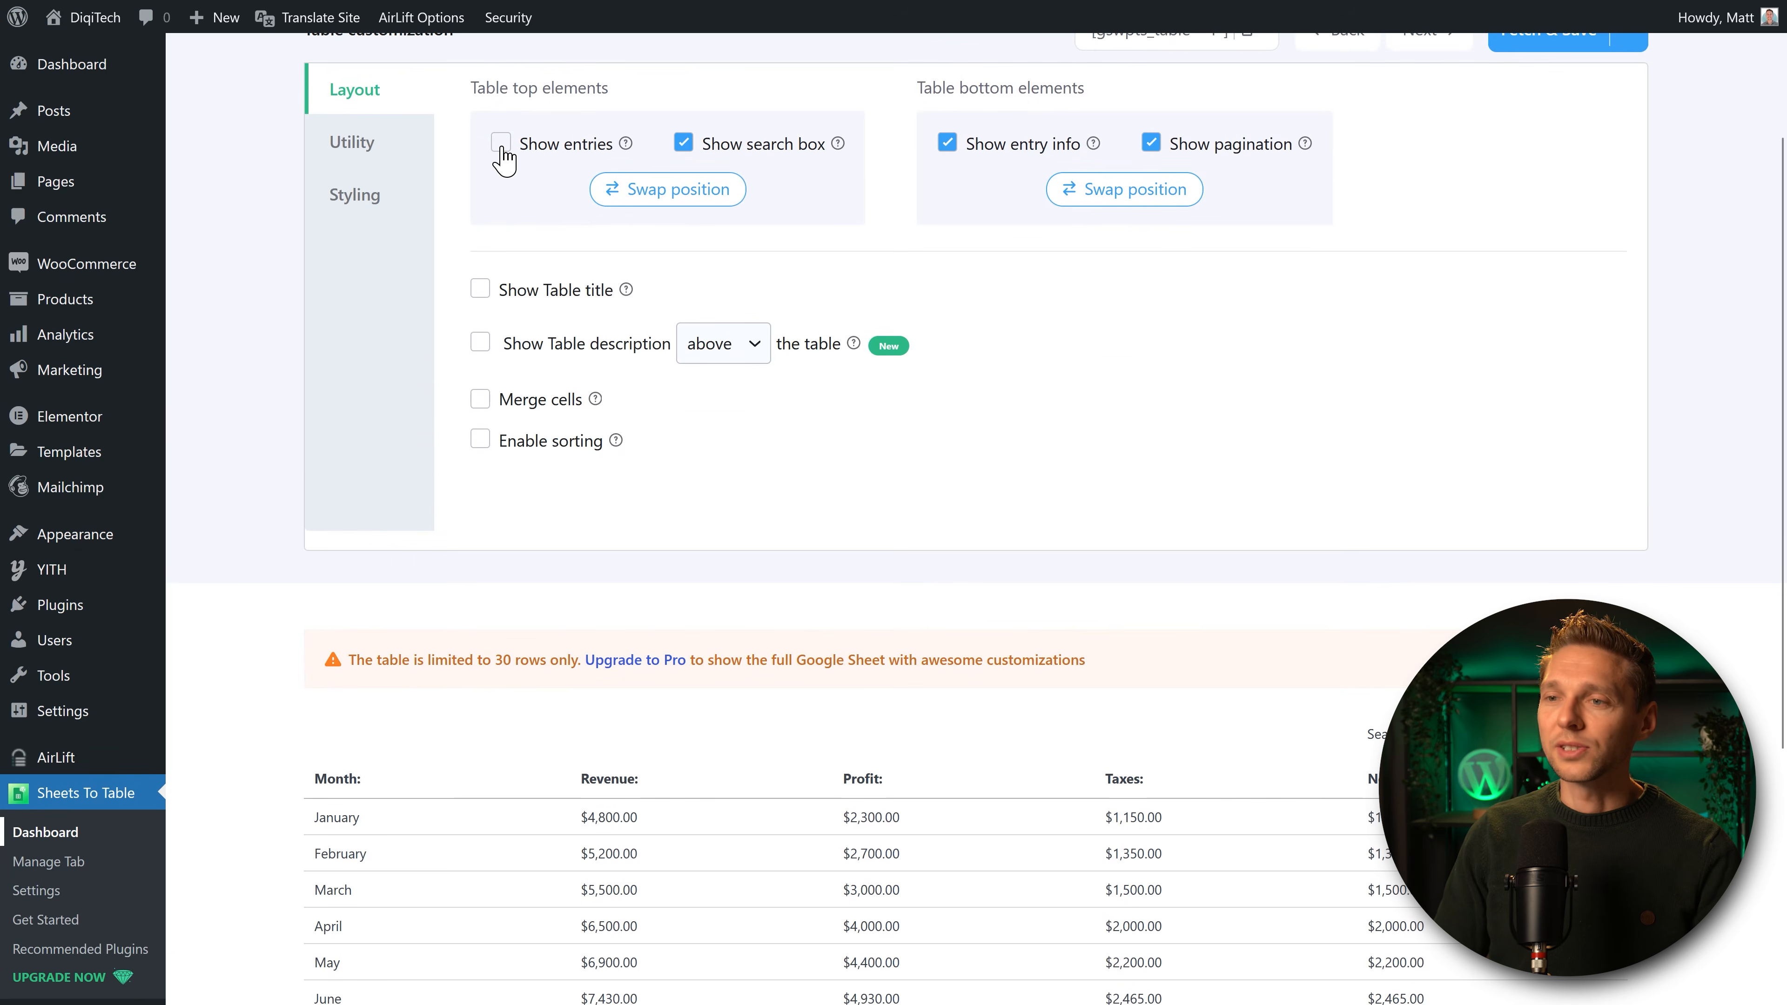
left_click(684, 144)
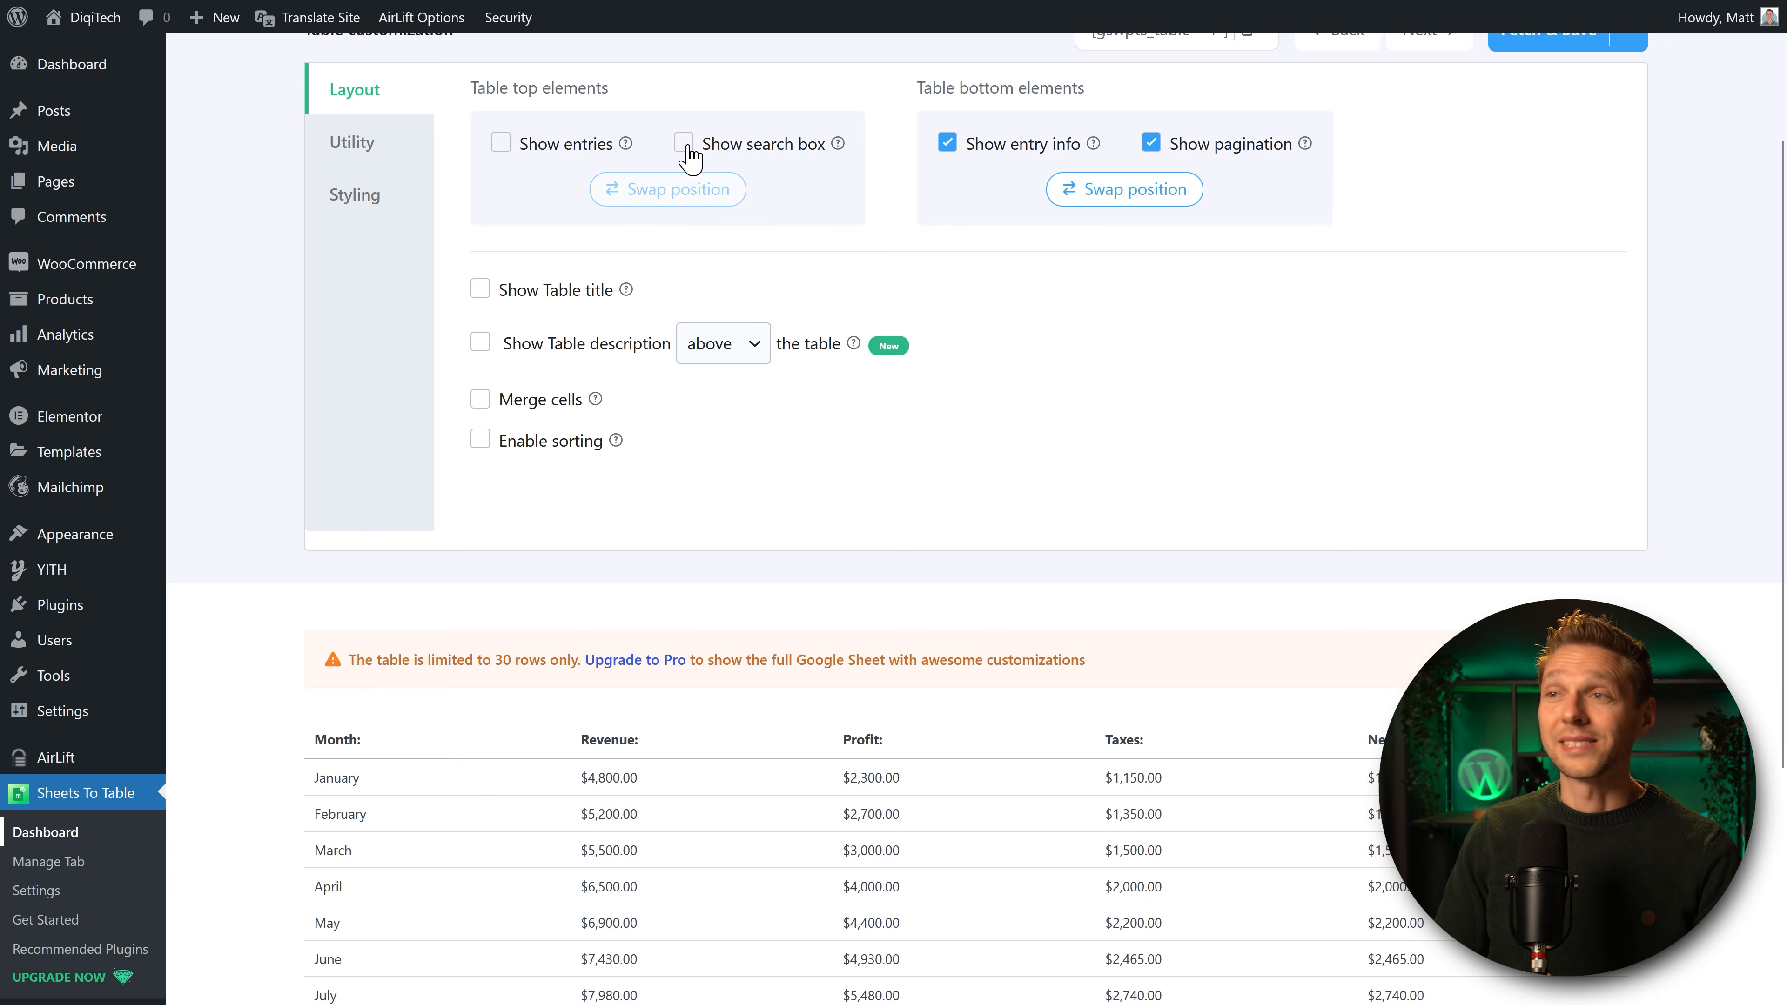
left_click(683, 144)
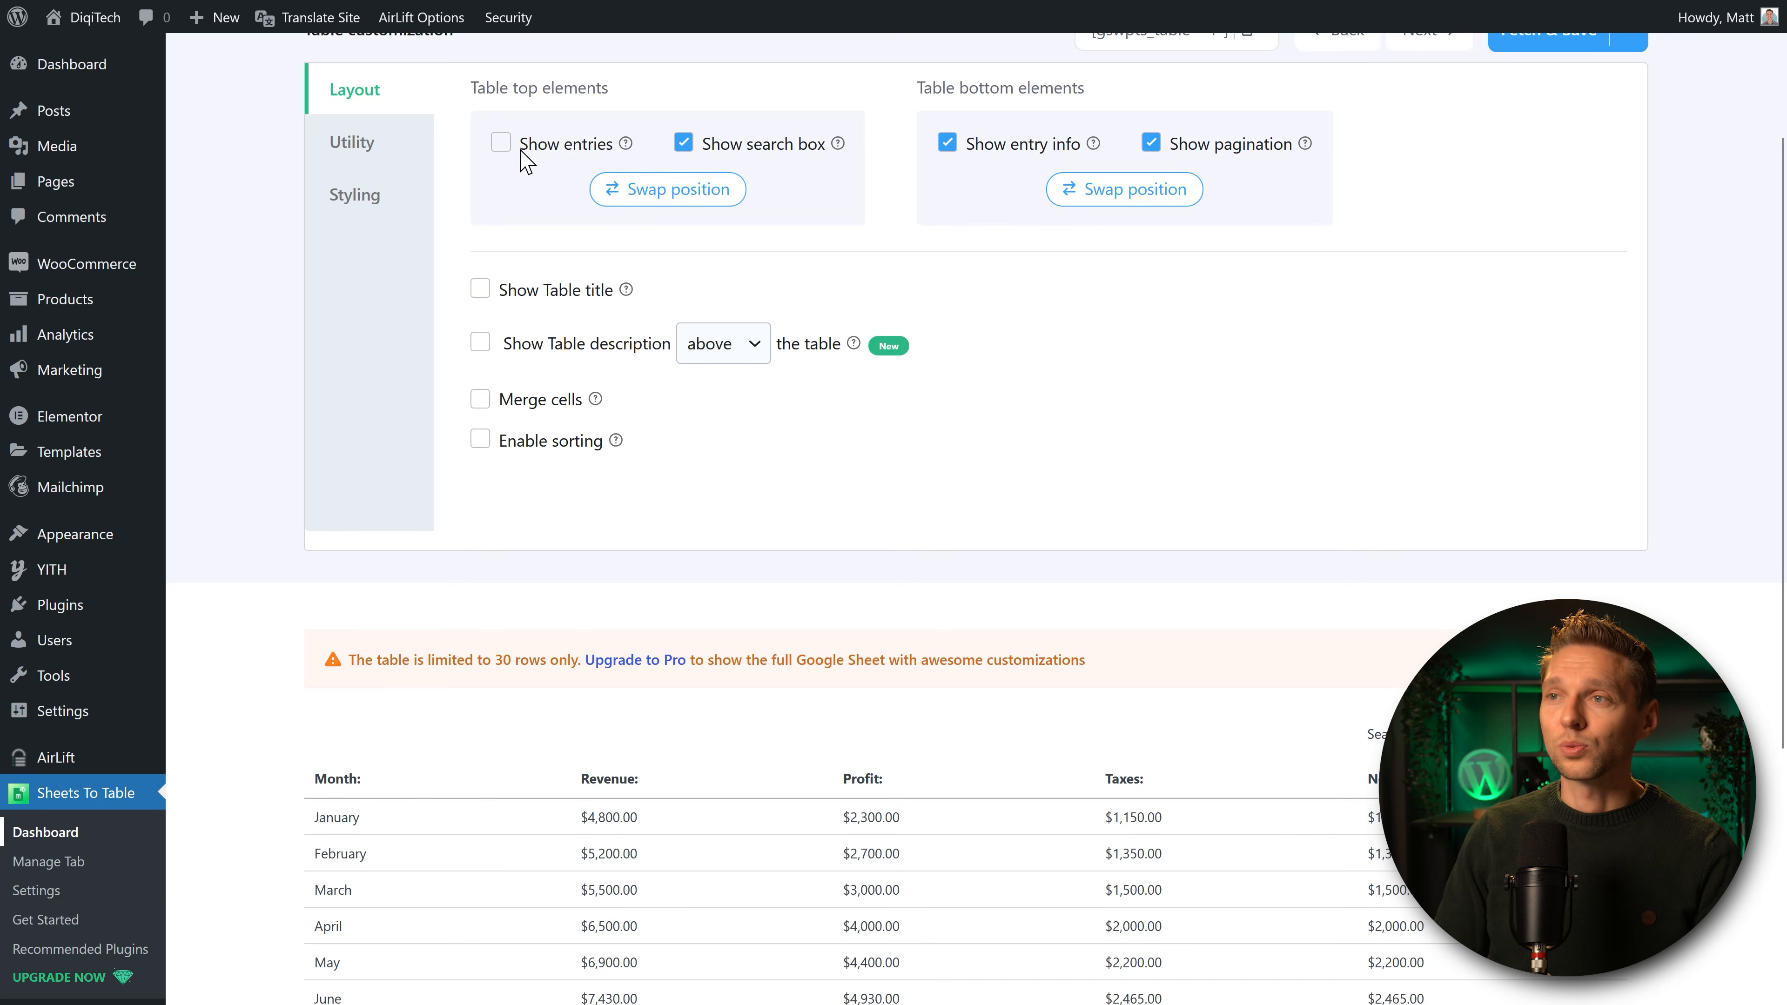
left_click(501, 143)
Swap the positions of the entries selector and search box above the table, keeping both shown, and check the preview.
left_click(647, 194)
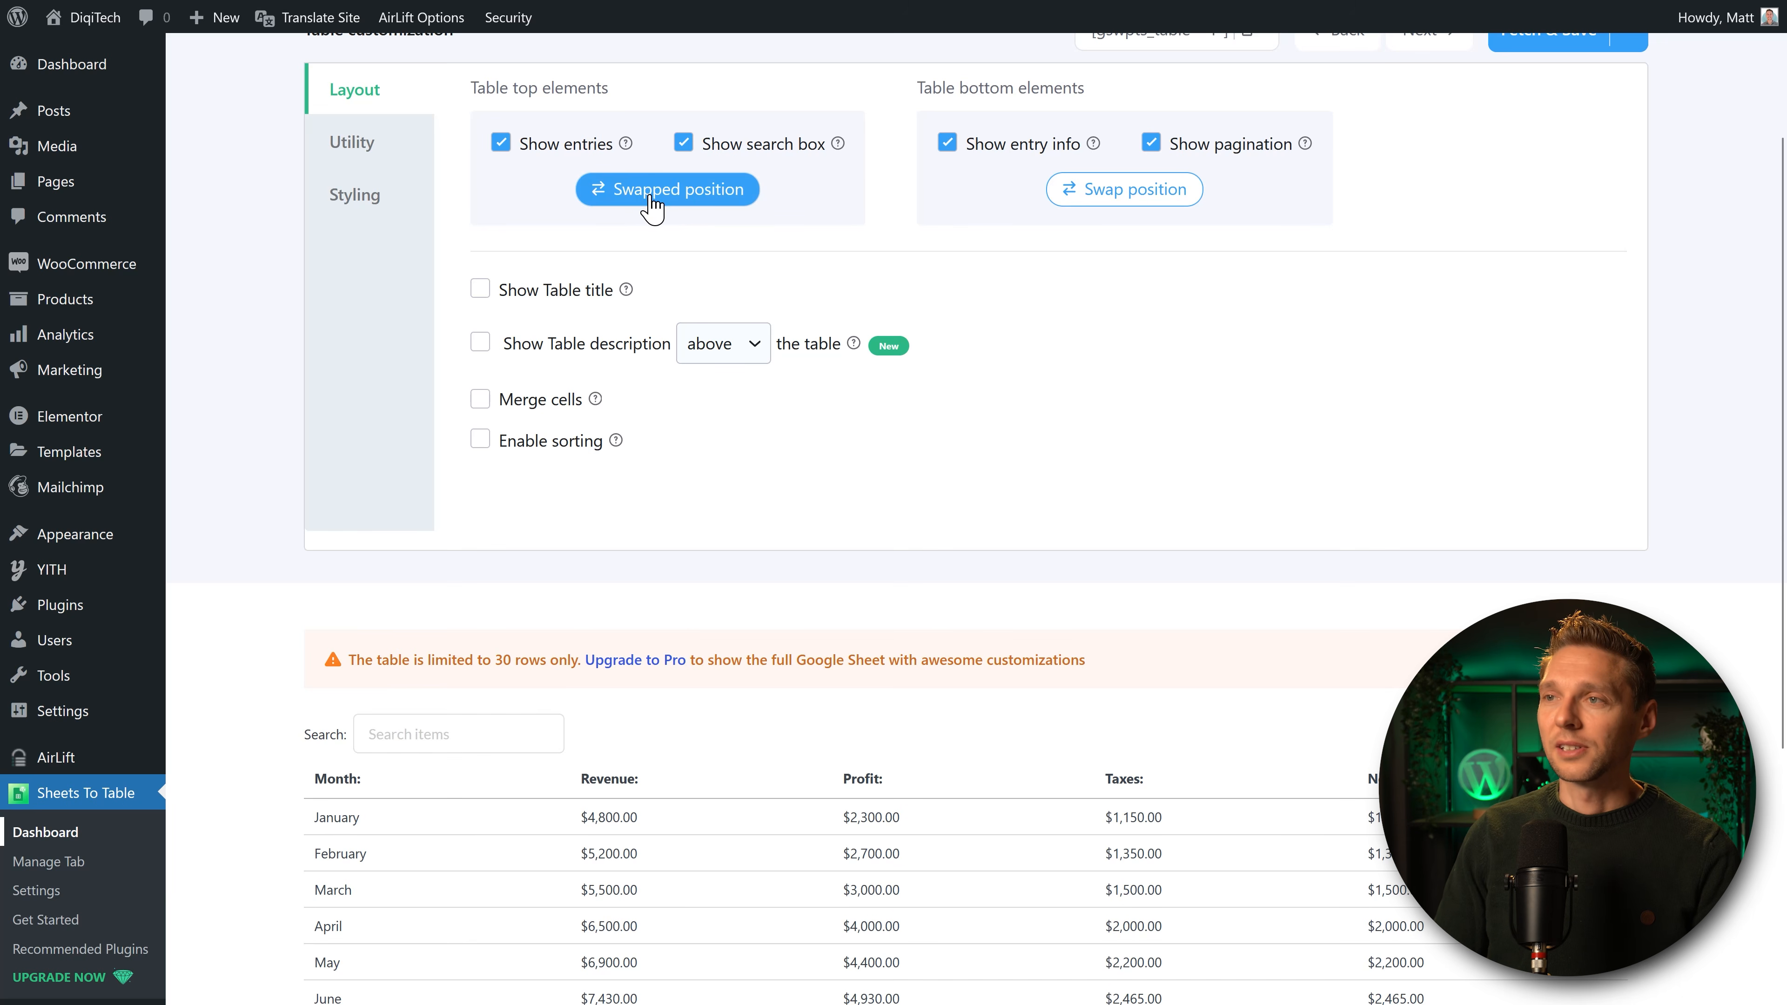
left_click(653, 203)
left_click(658, 205)
left_click(683, 143)
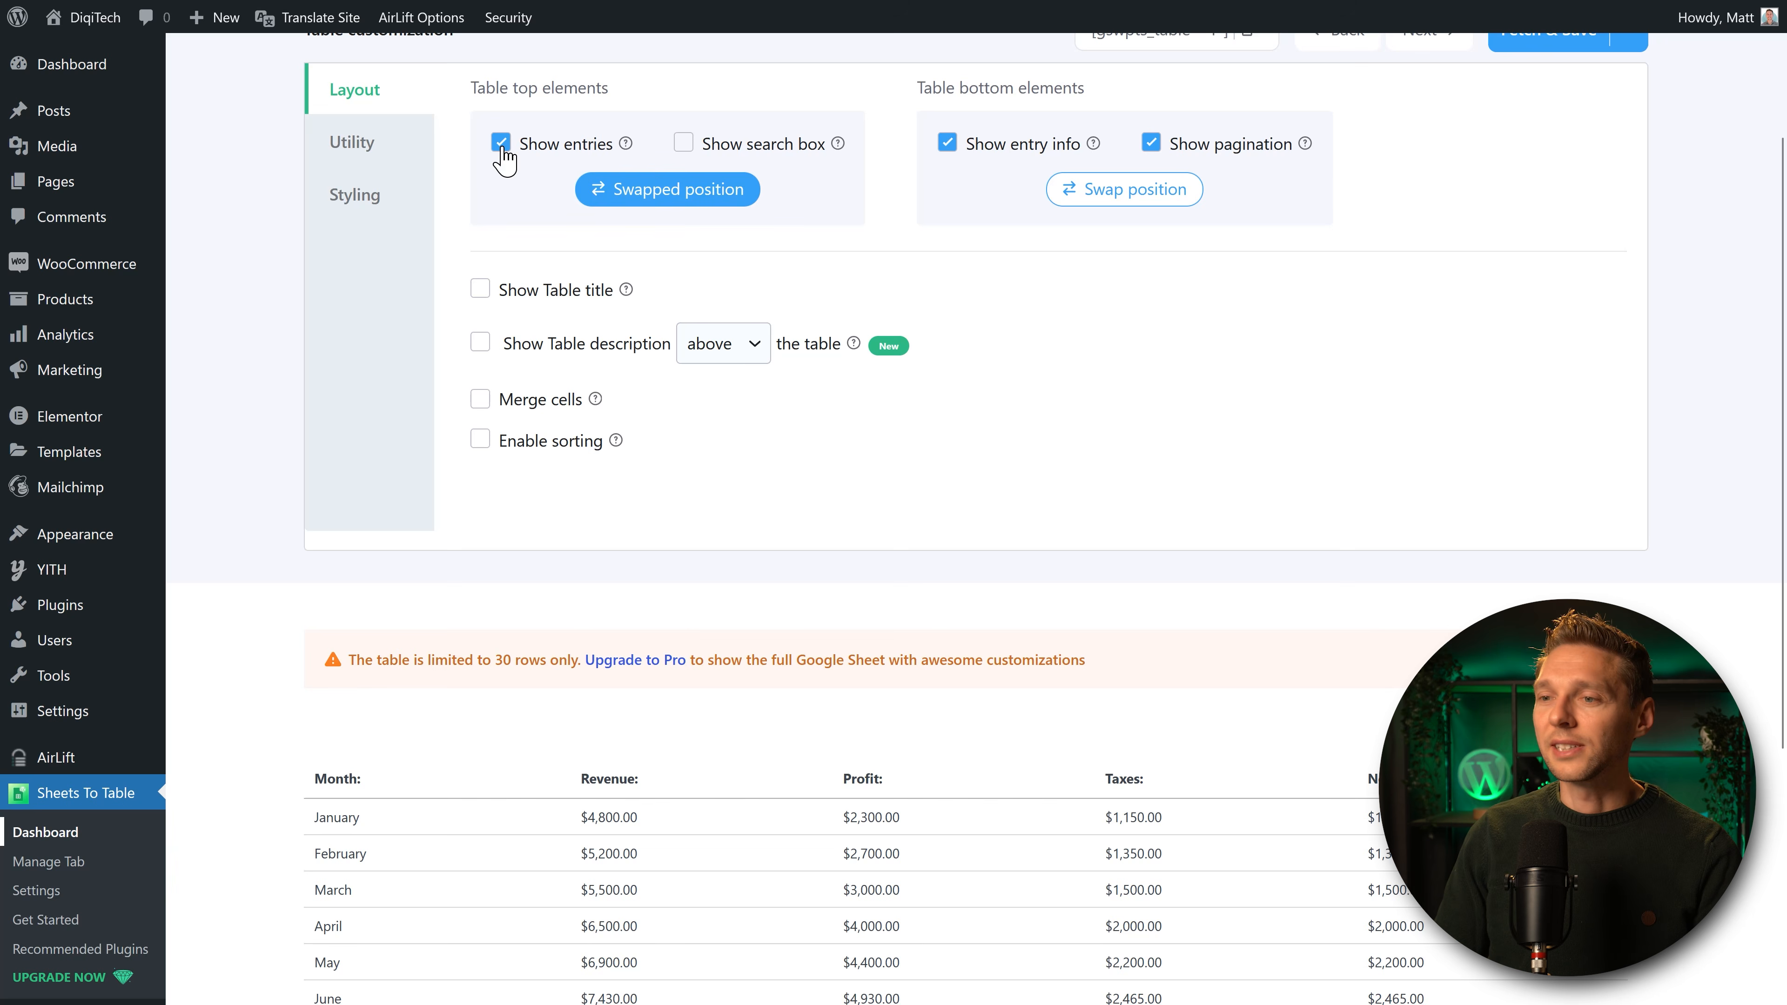
left_click(683, 144)
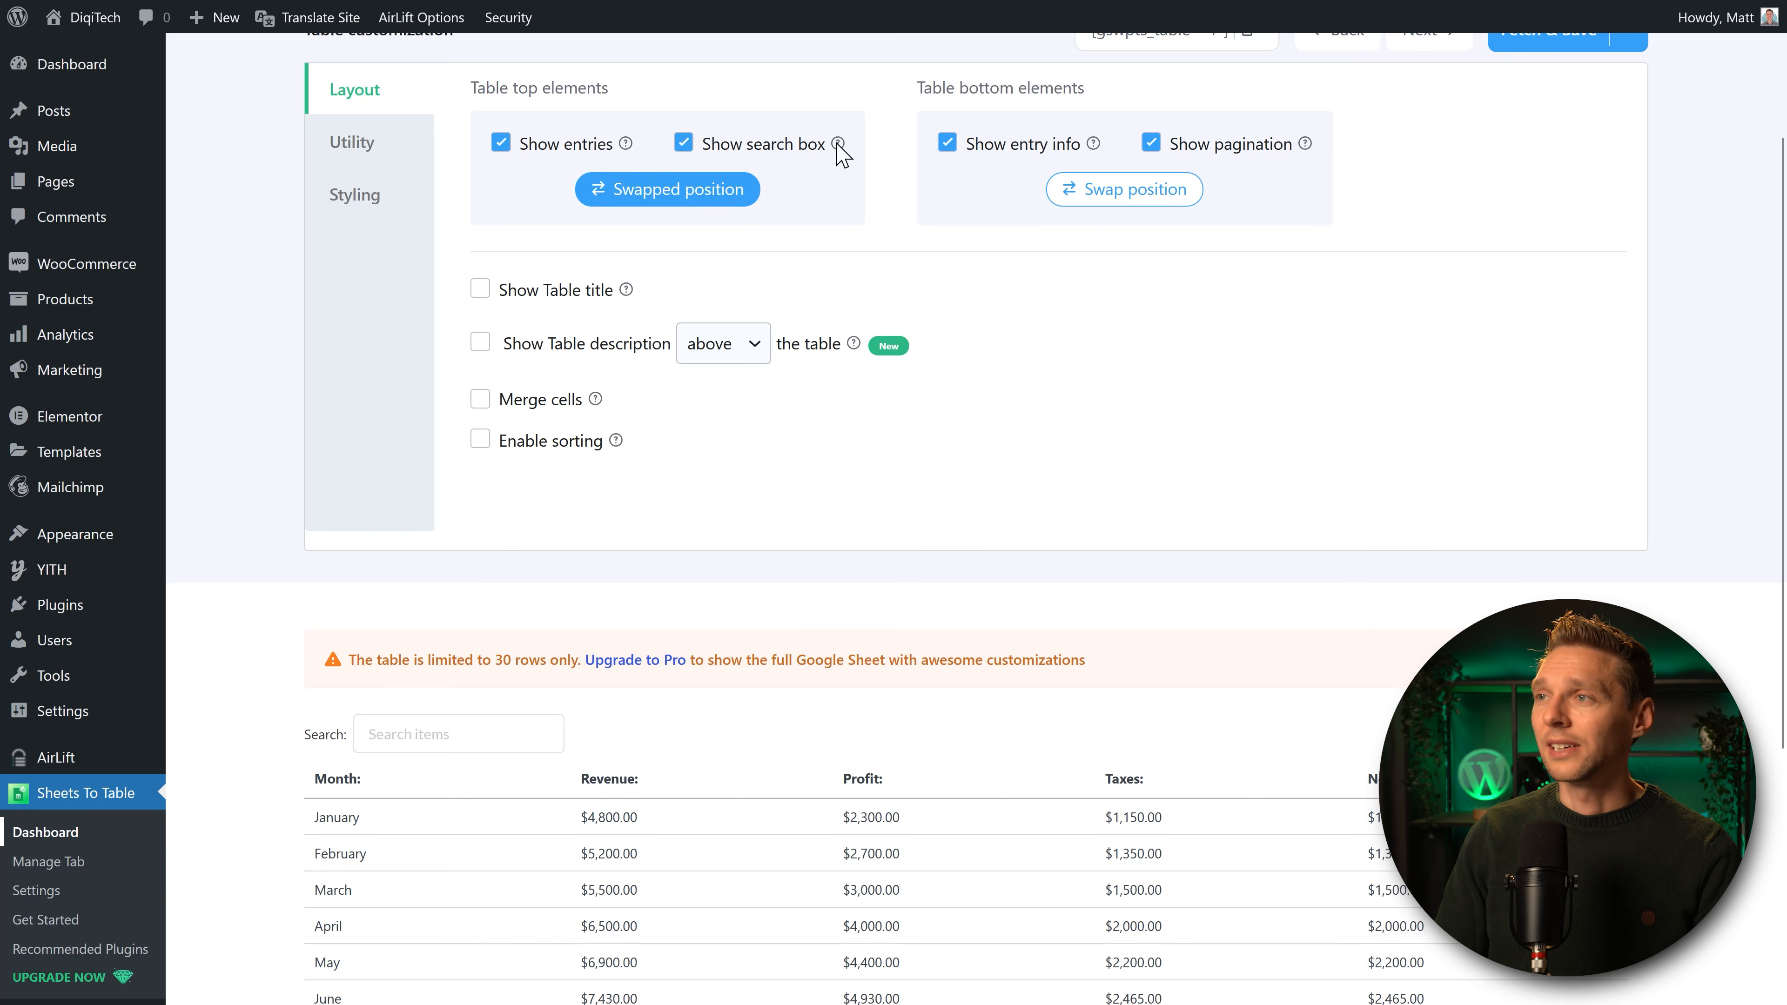
scroll(930, 278, "up", 3)
scroll(1016, 374, "down", 8)
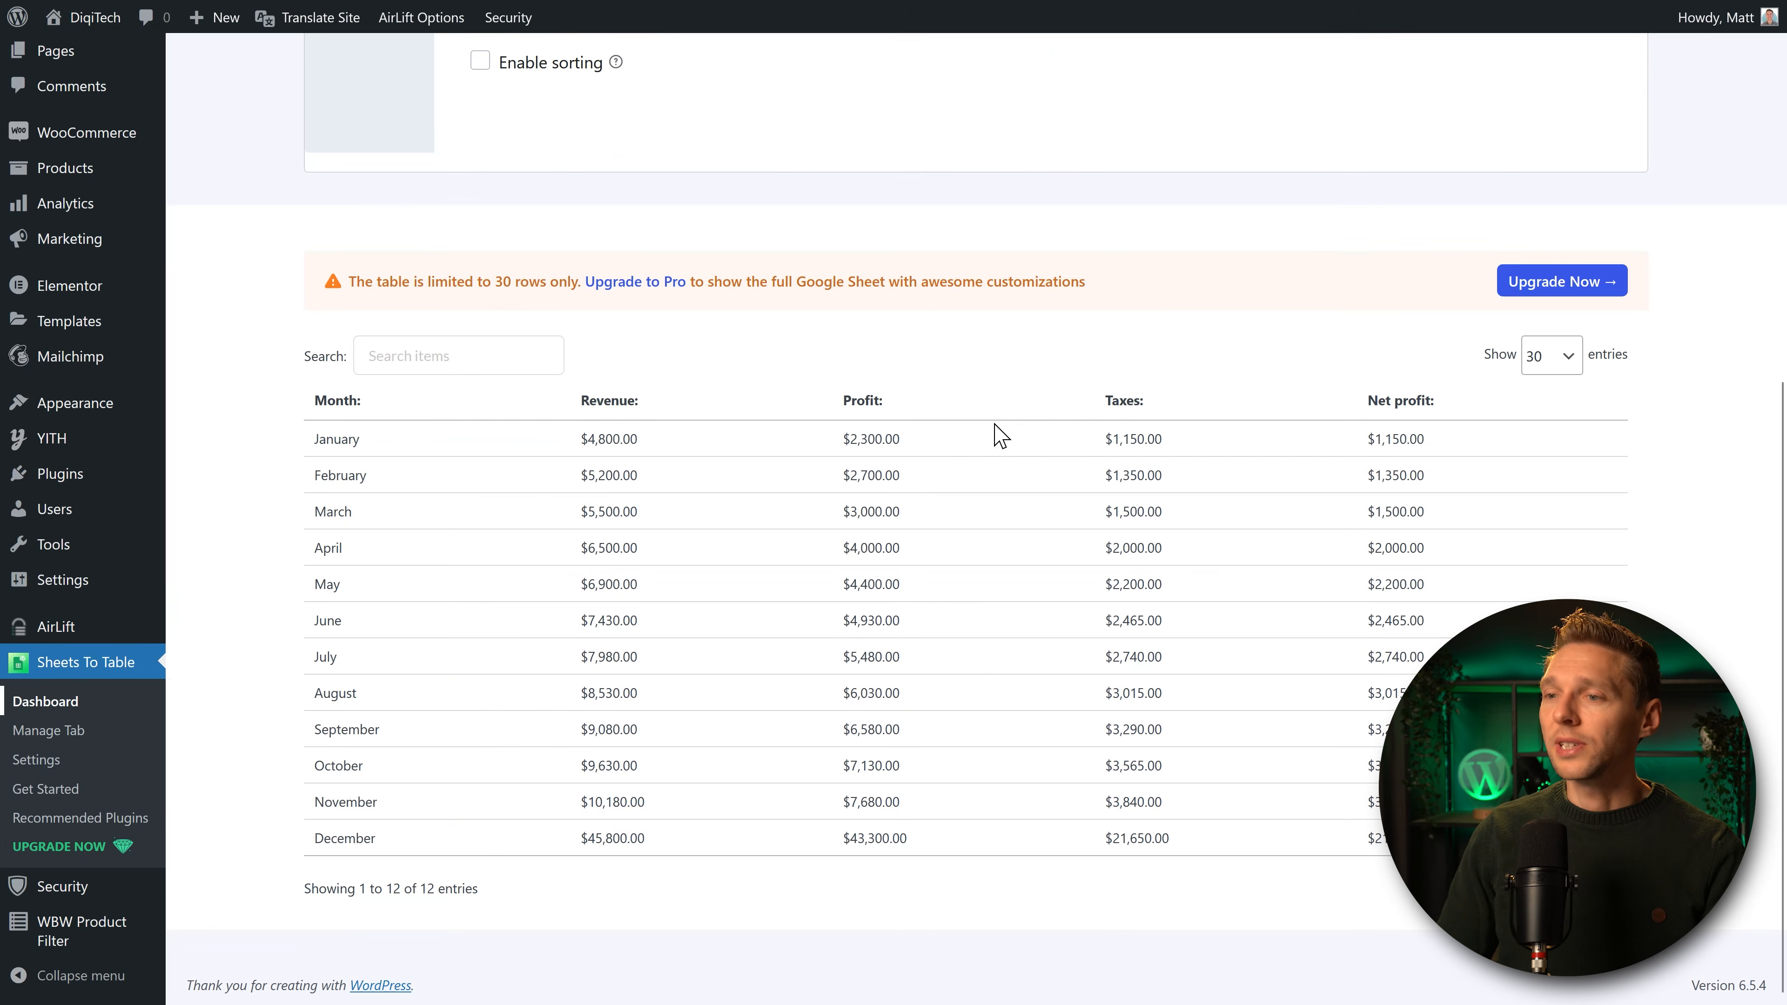
scroll(1009, 802, "up", 3)
scroll(1009, 802, "down", 3)
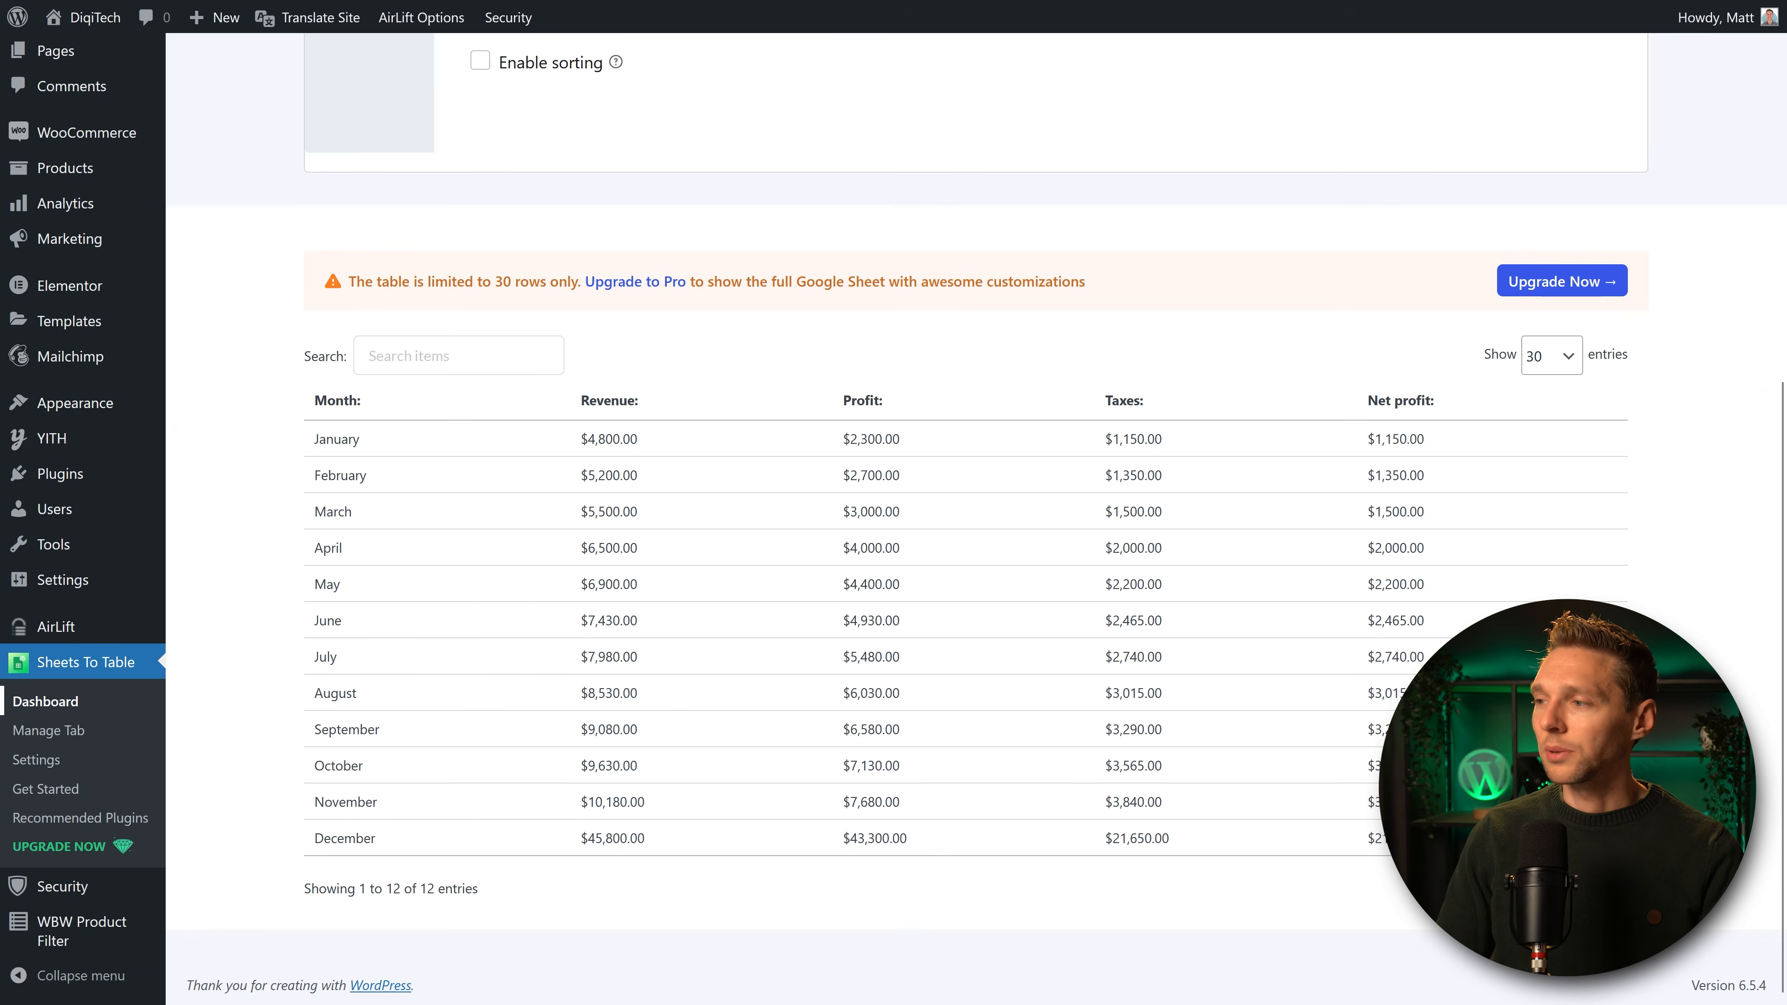
Hide the entry info and pagination below the table and check the end of the preview.
scroll(1227, 464, "up", 6)
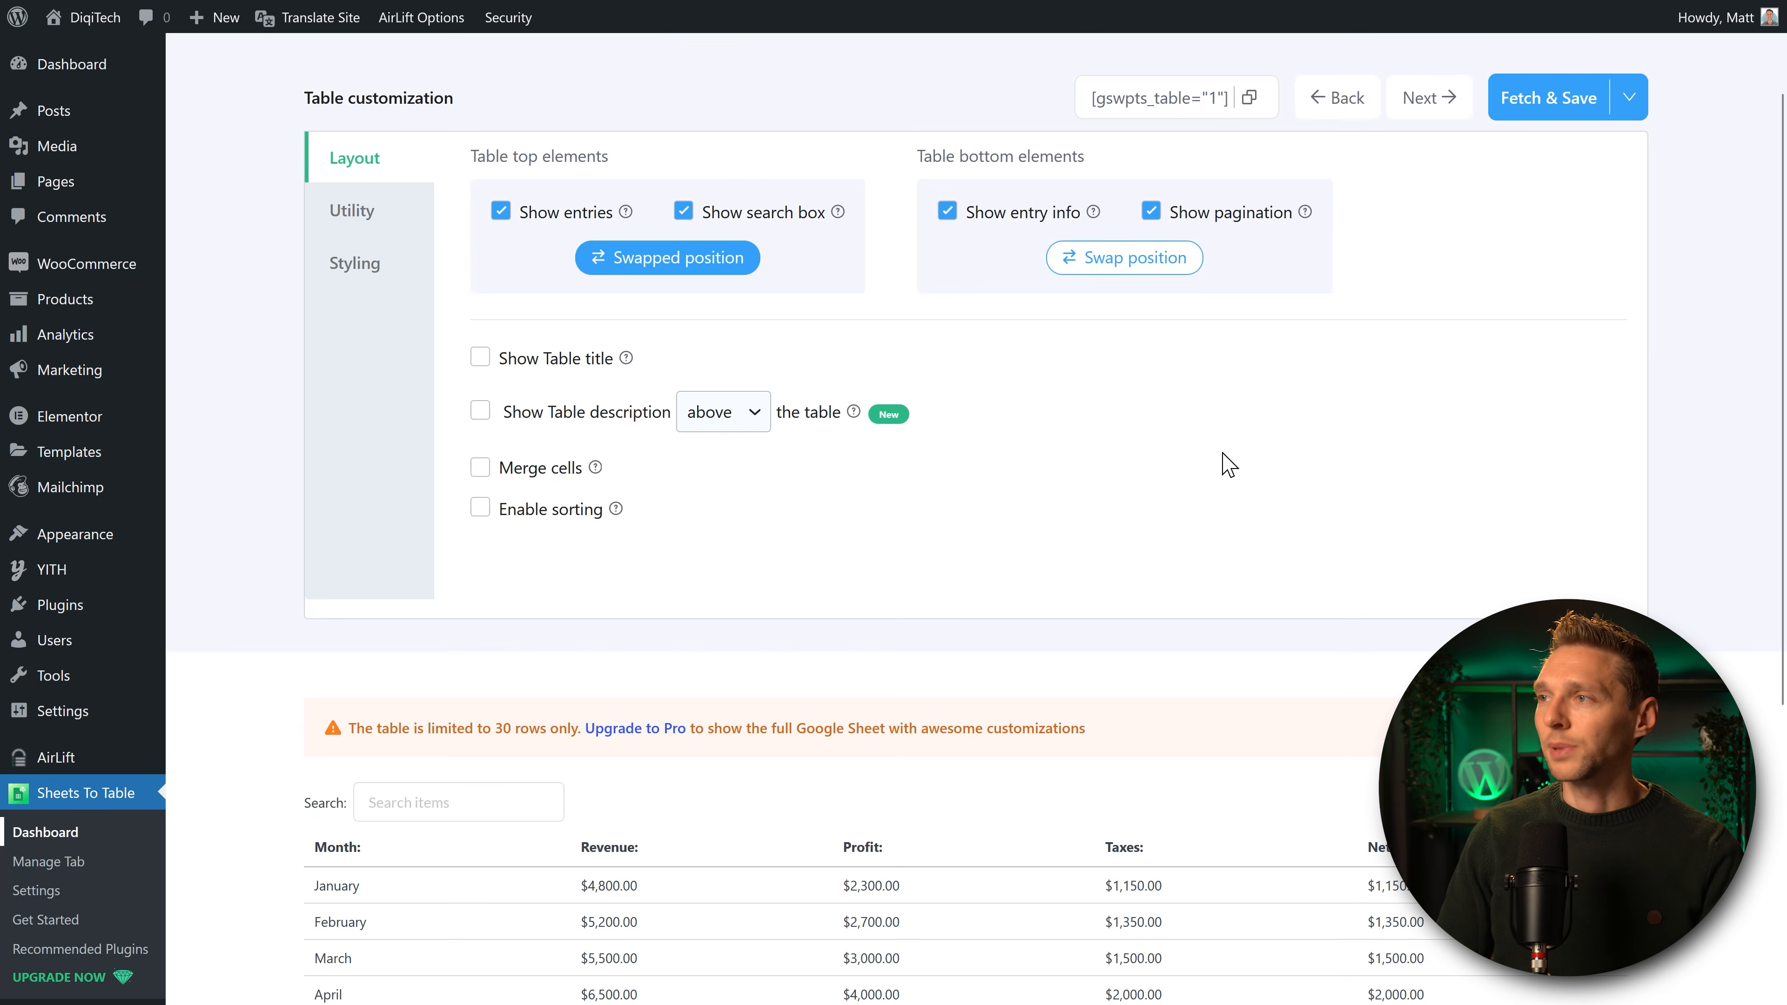
left_click(1152, 213)
left_click(949, 213)
scroll(1115, 475, "down", 6)
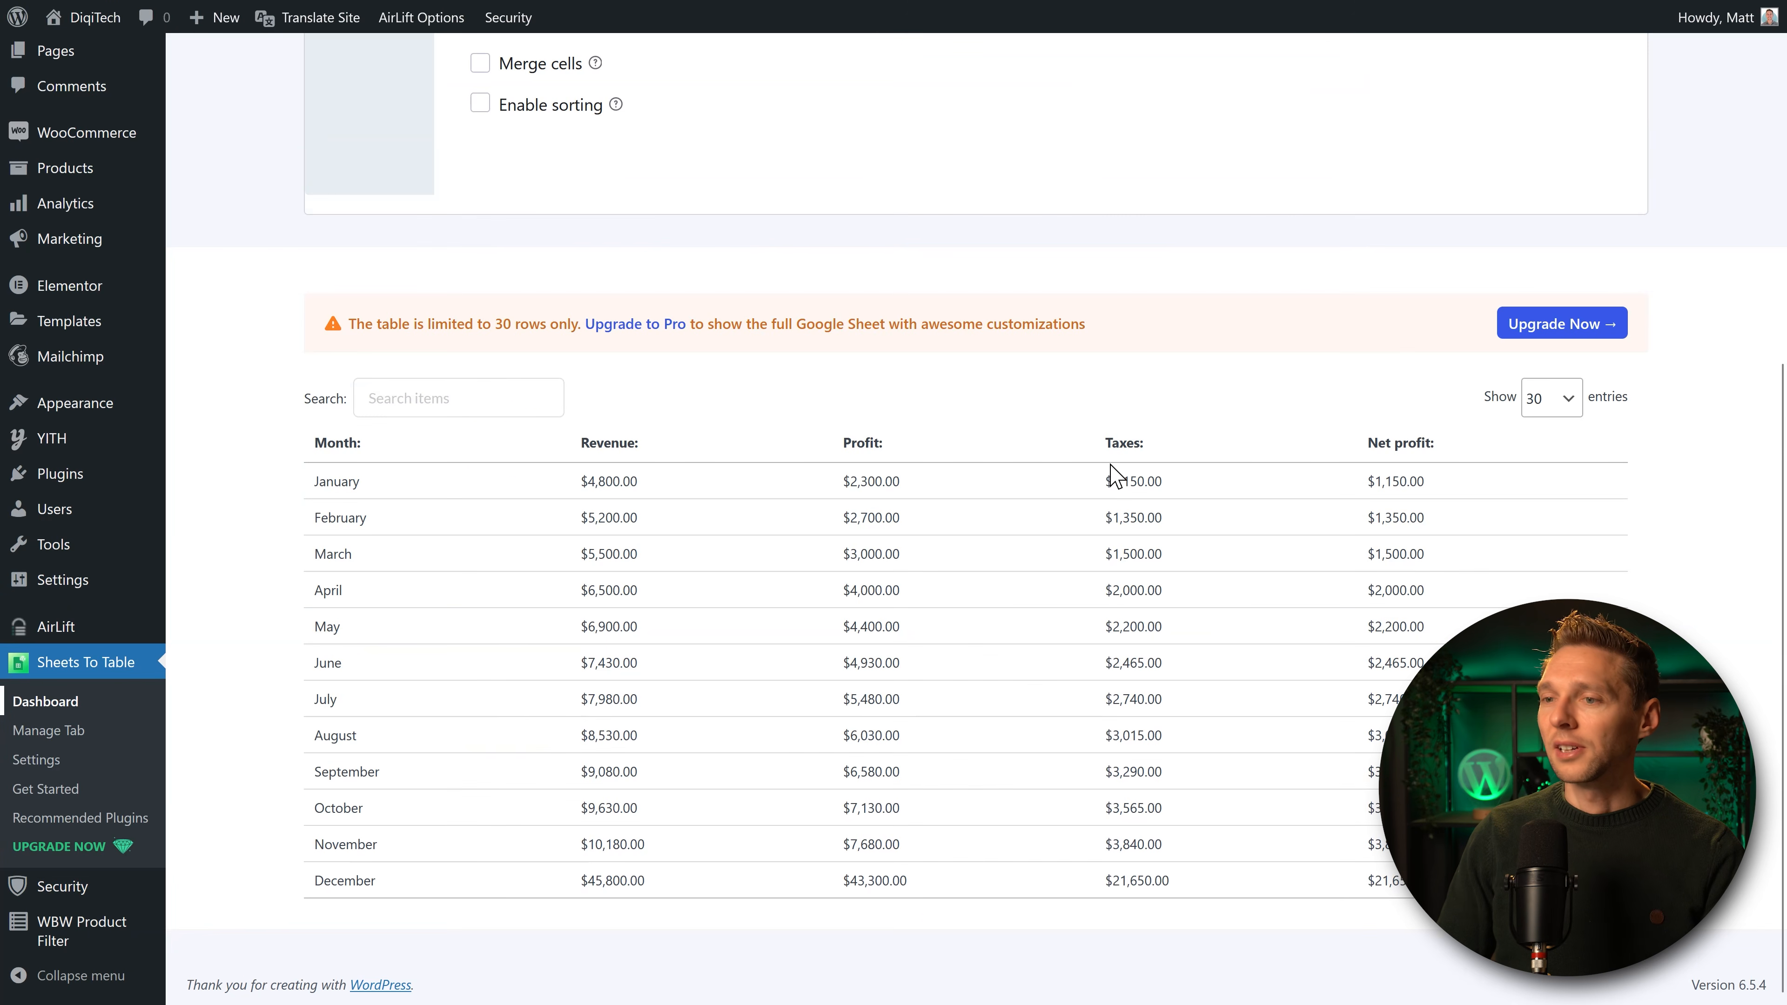
middle_click(1082, 484)
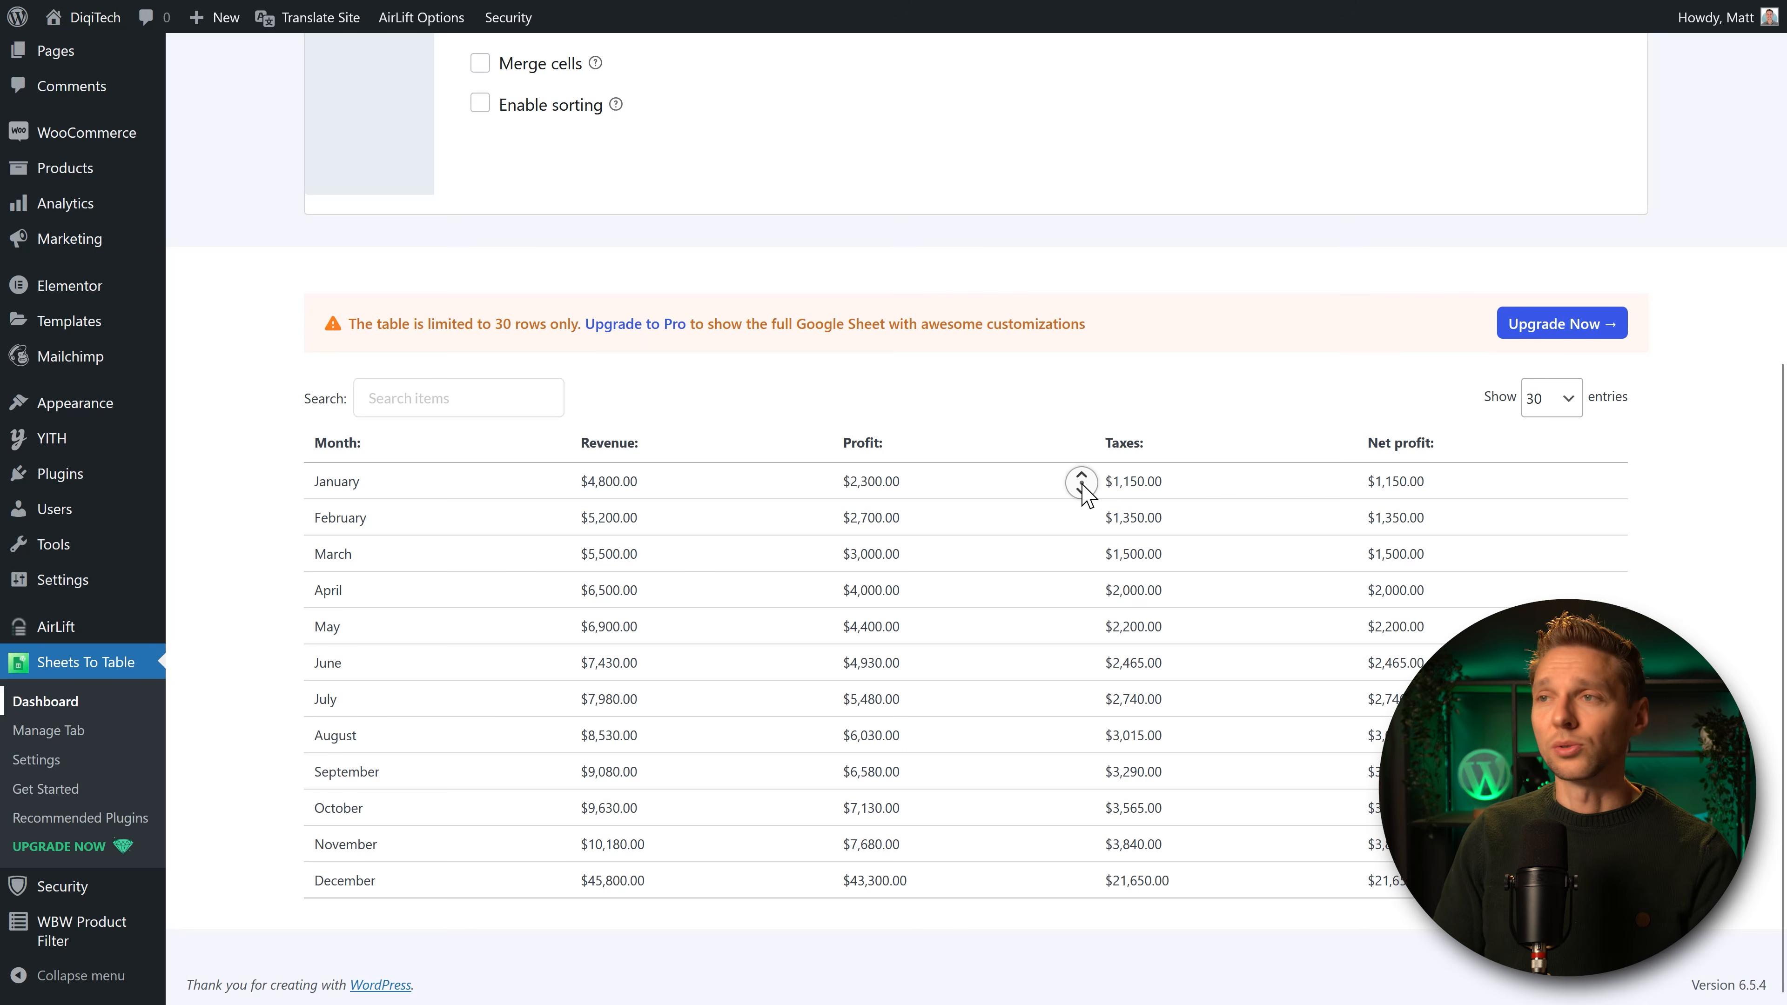
middle_click(1064, 457)
scroll(537, 292, "down", 3)
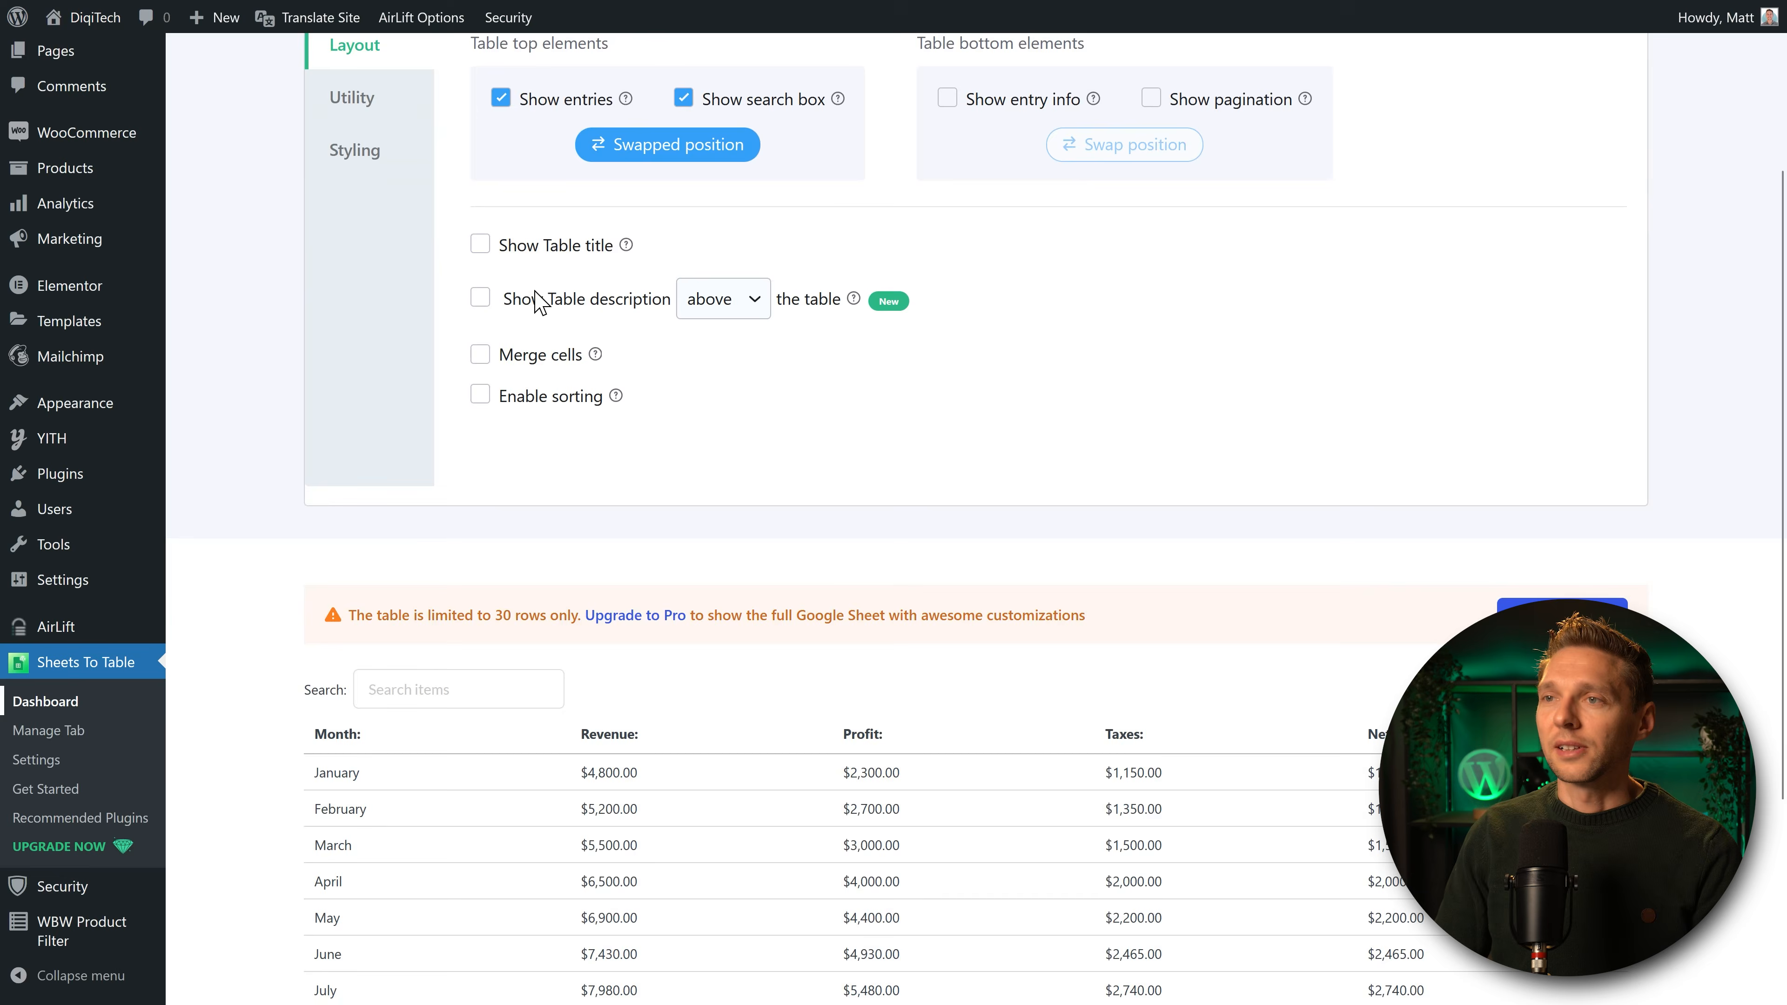
Show the table title and description, trying the description below the table before setting it above.
scroll(529, 461, "up", 3)
left_click(538, 482)
left_click(547, 528)
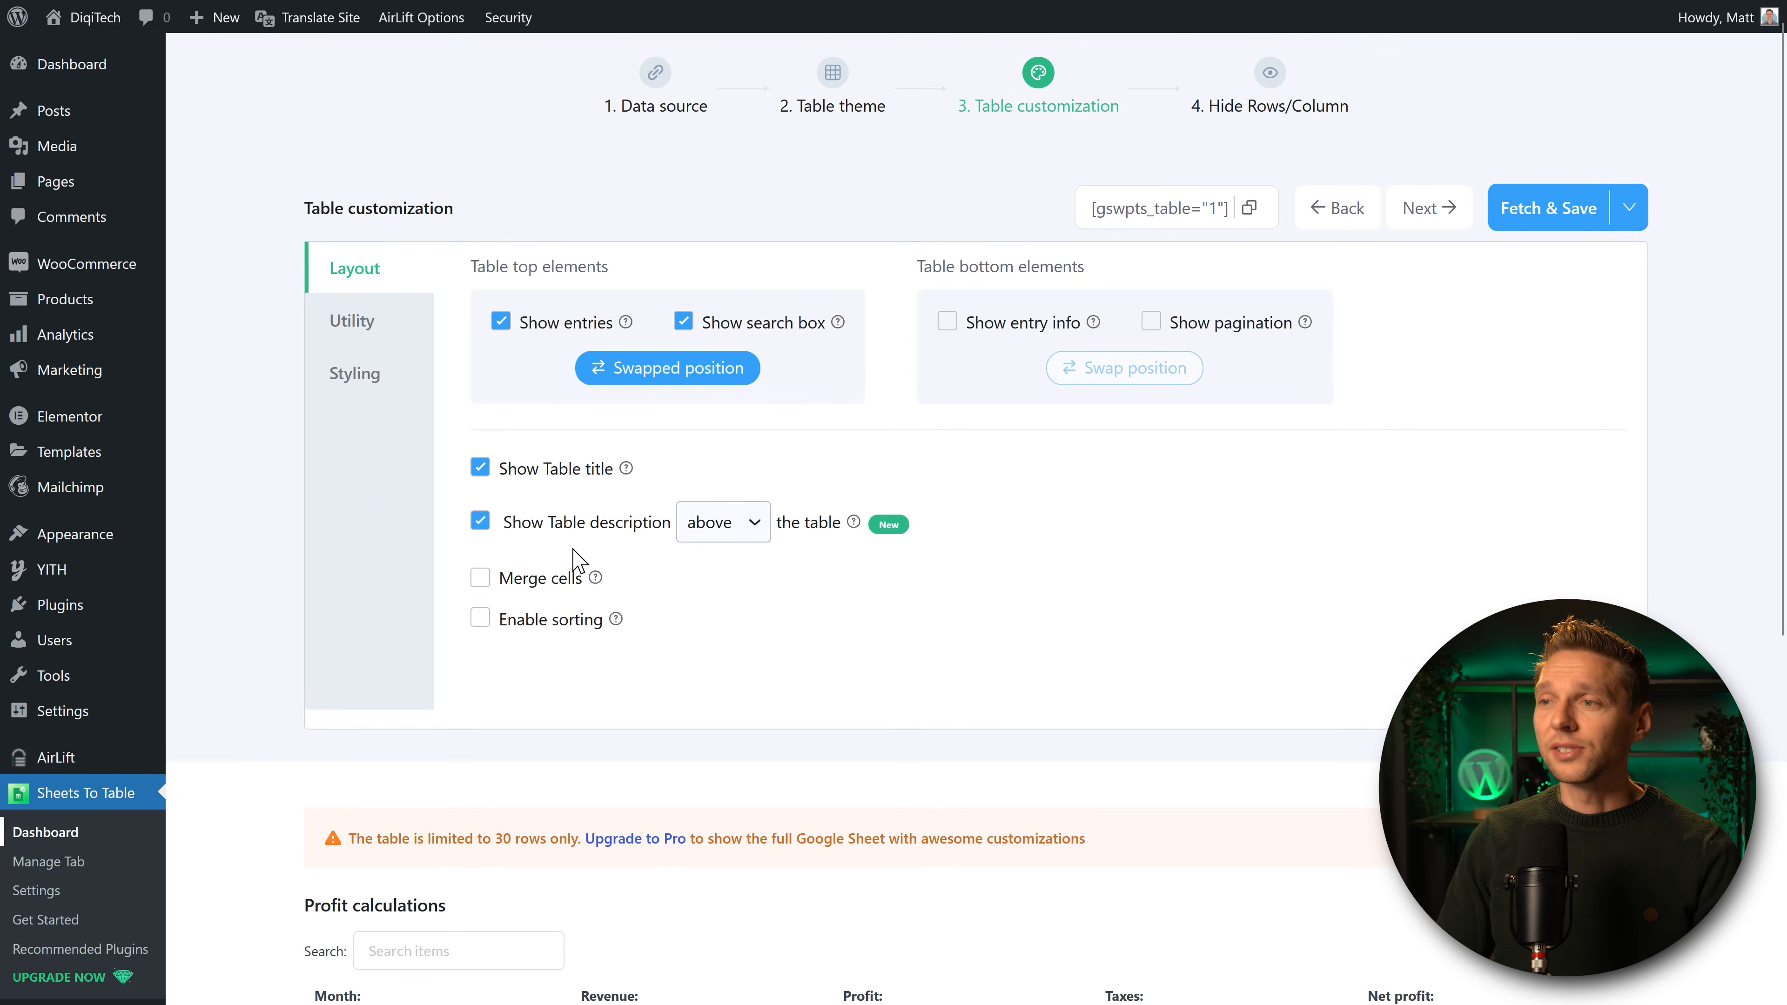
scroll(681, 493, "down", 3)
left_click(708, 310)
left_click(712, 371)
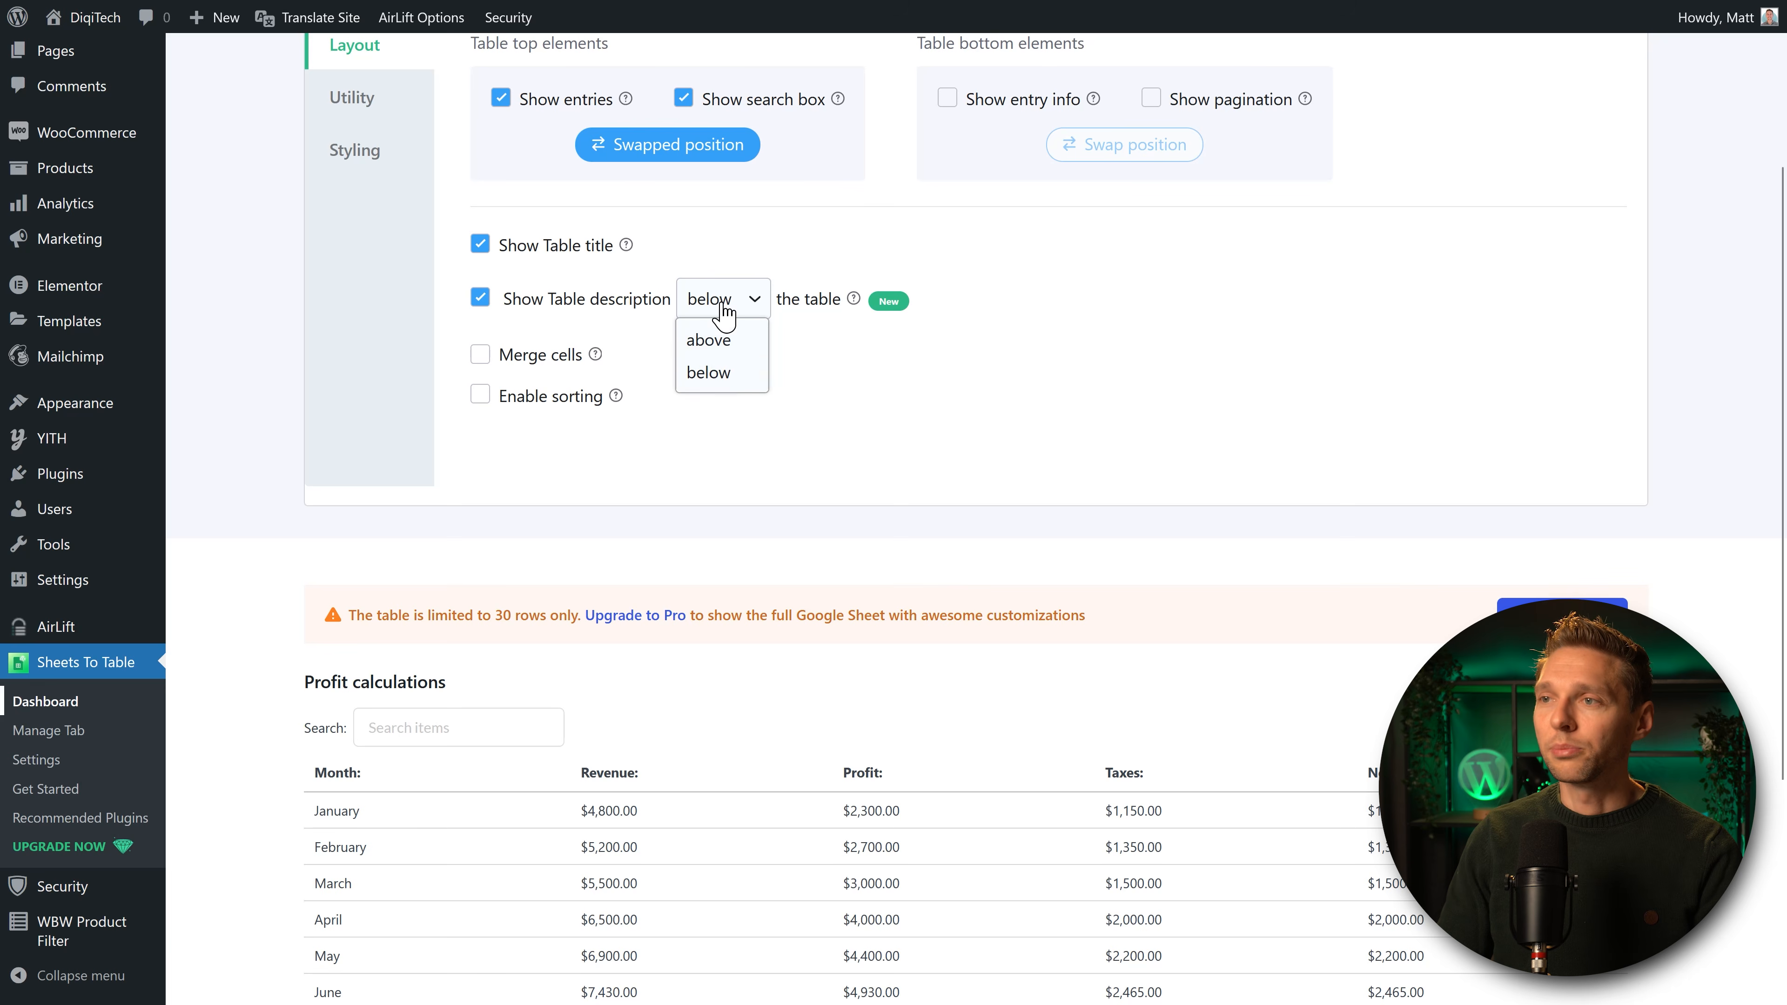
scroll(512, 377, "down", 1)
Enable merged cells and column sorting for the table.
left_click(483, 253)
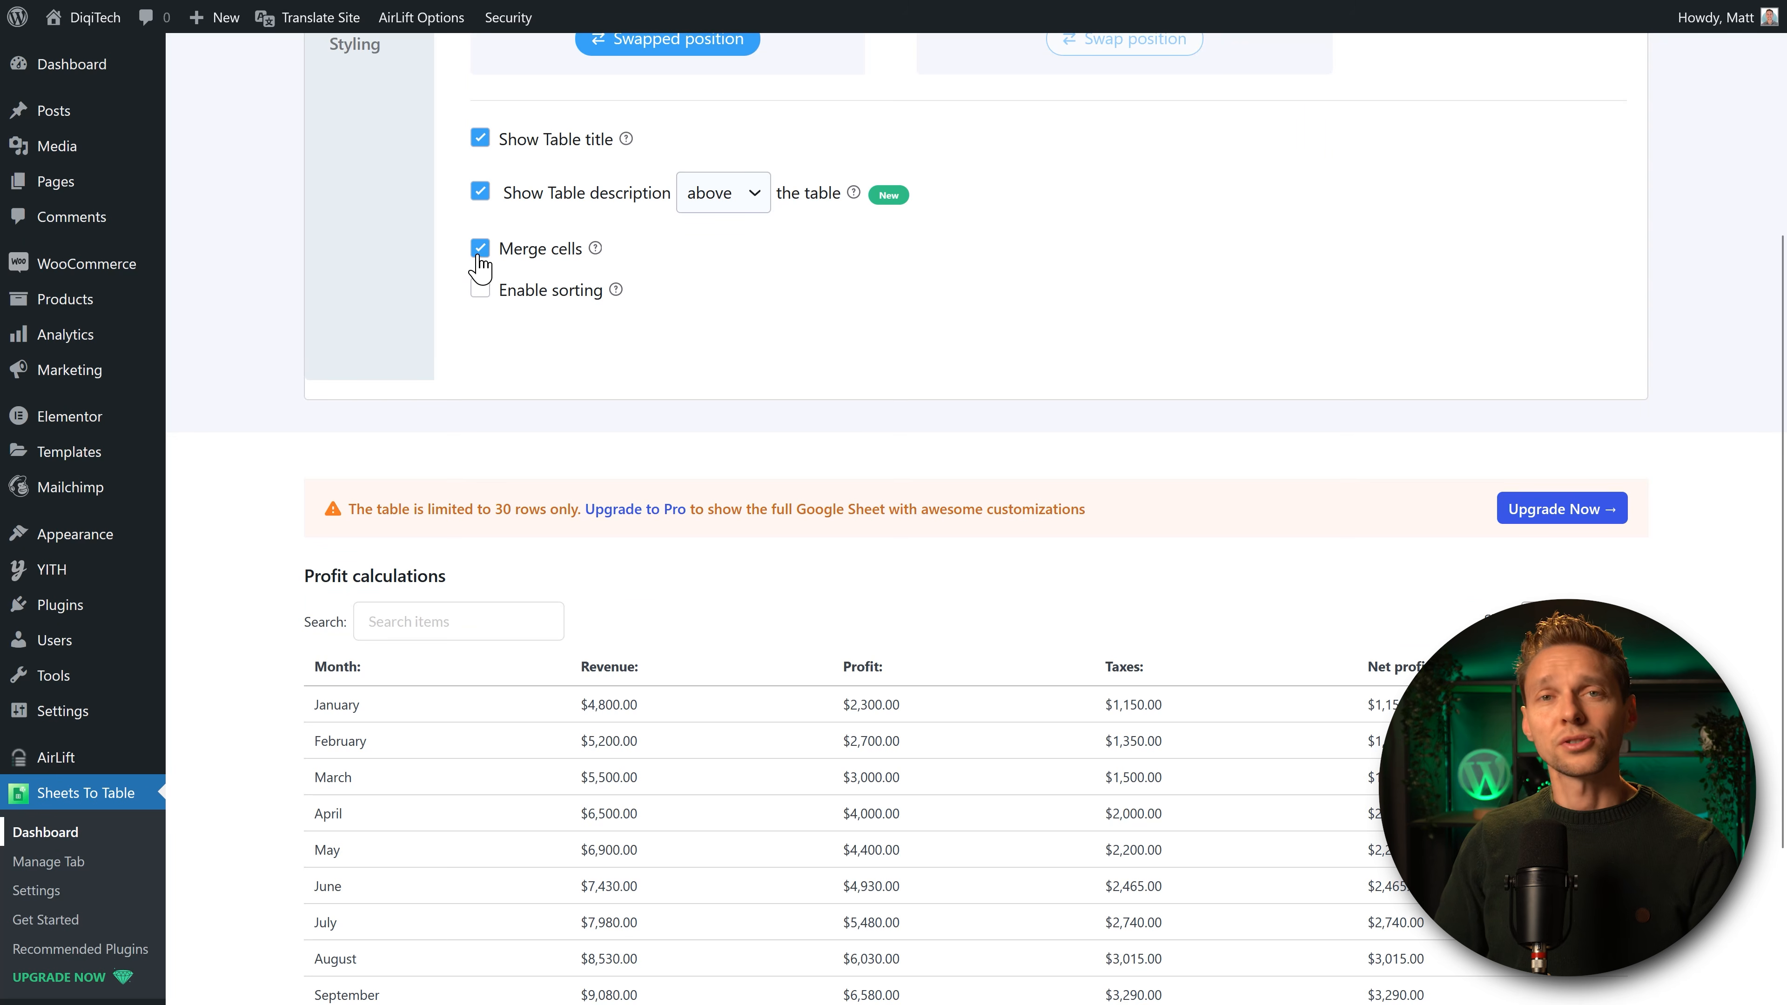
left_click(481, 290)
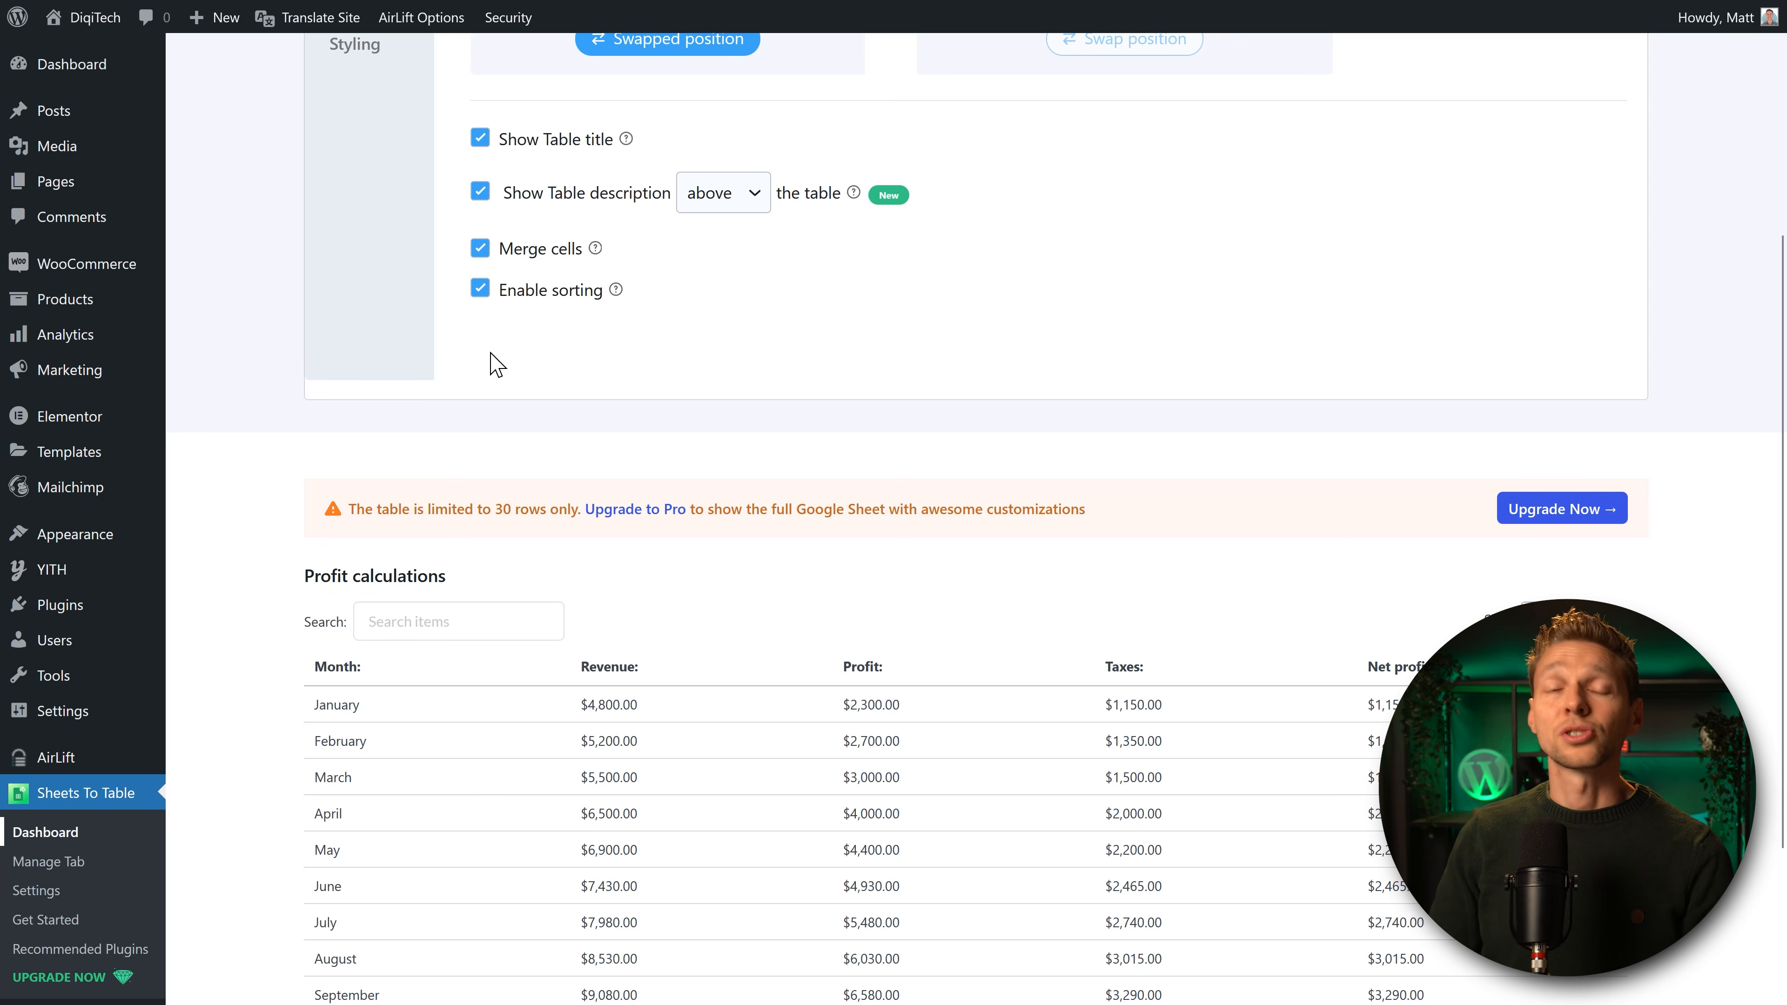
middle_click(834, 357)
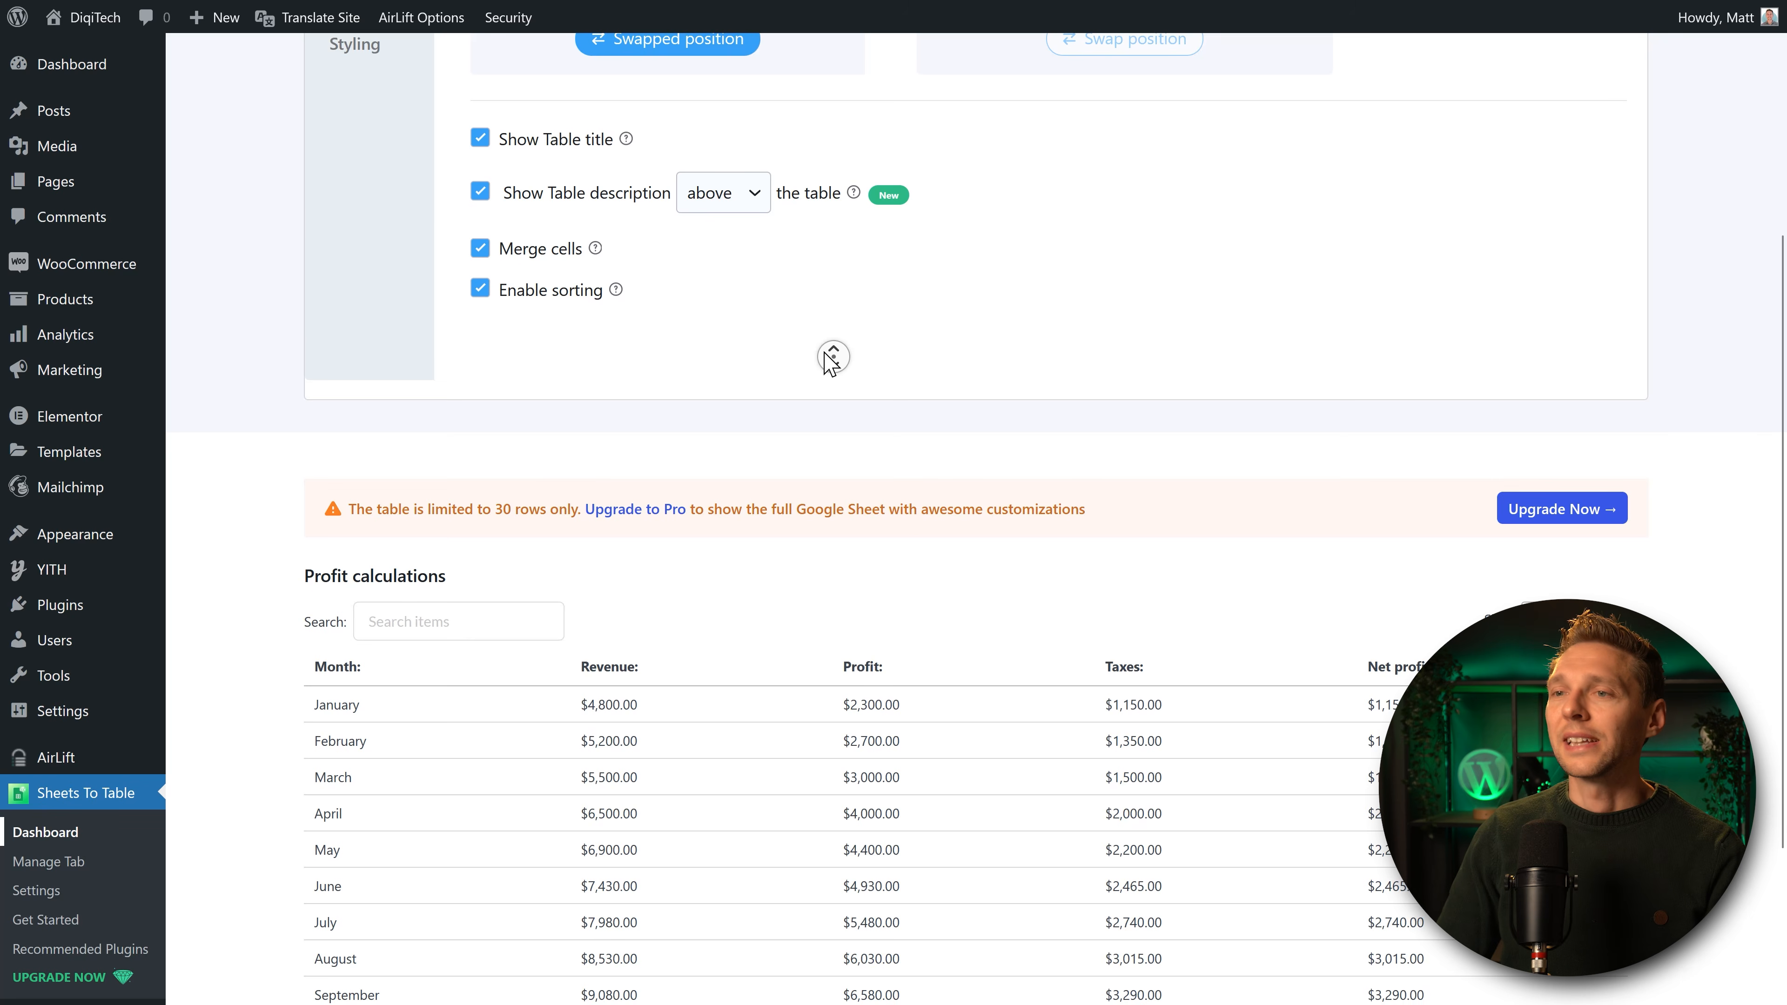
Open the table's utility settings and review the export, link redirection and cursor behavior options.
scroll(833, 357, "up", 4)
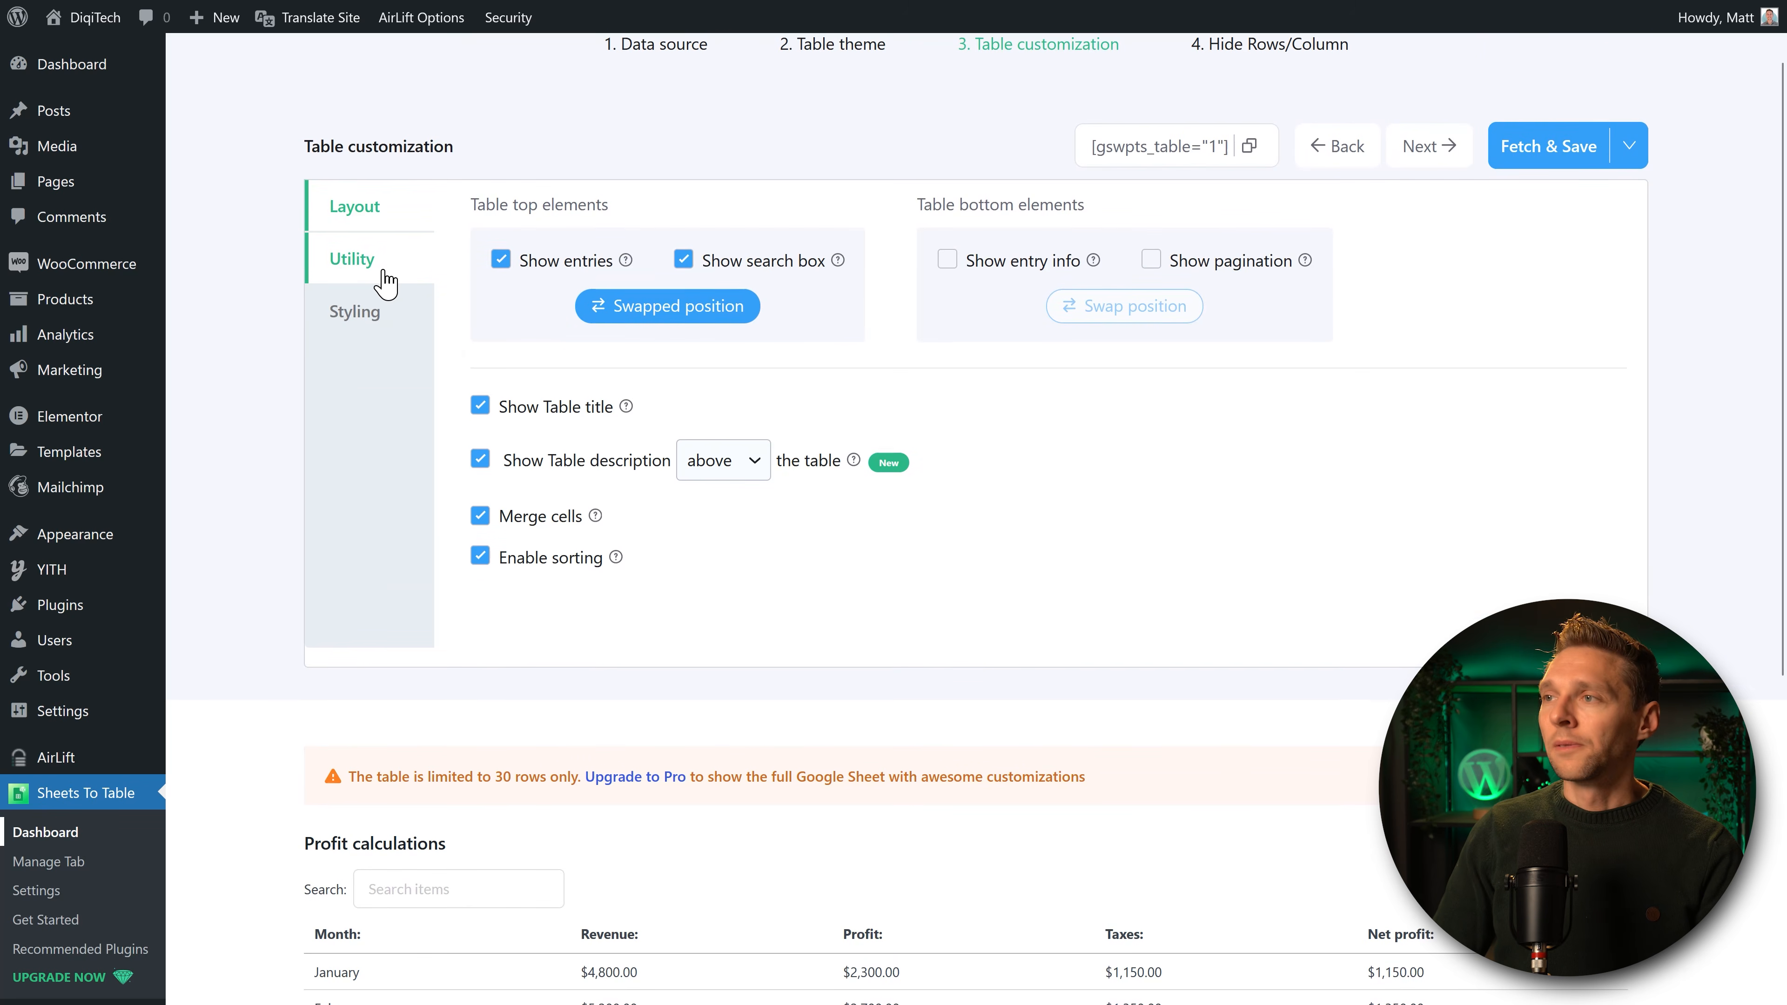
left_click(381, 282)
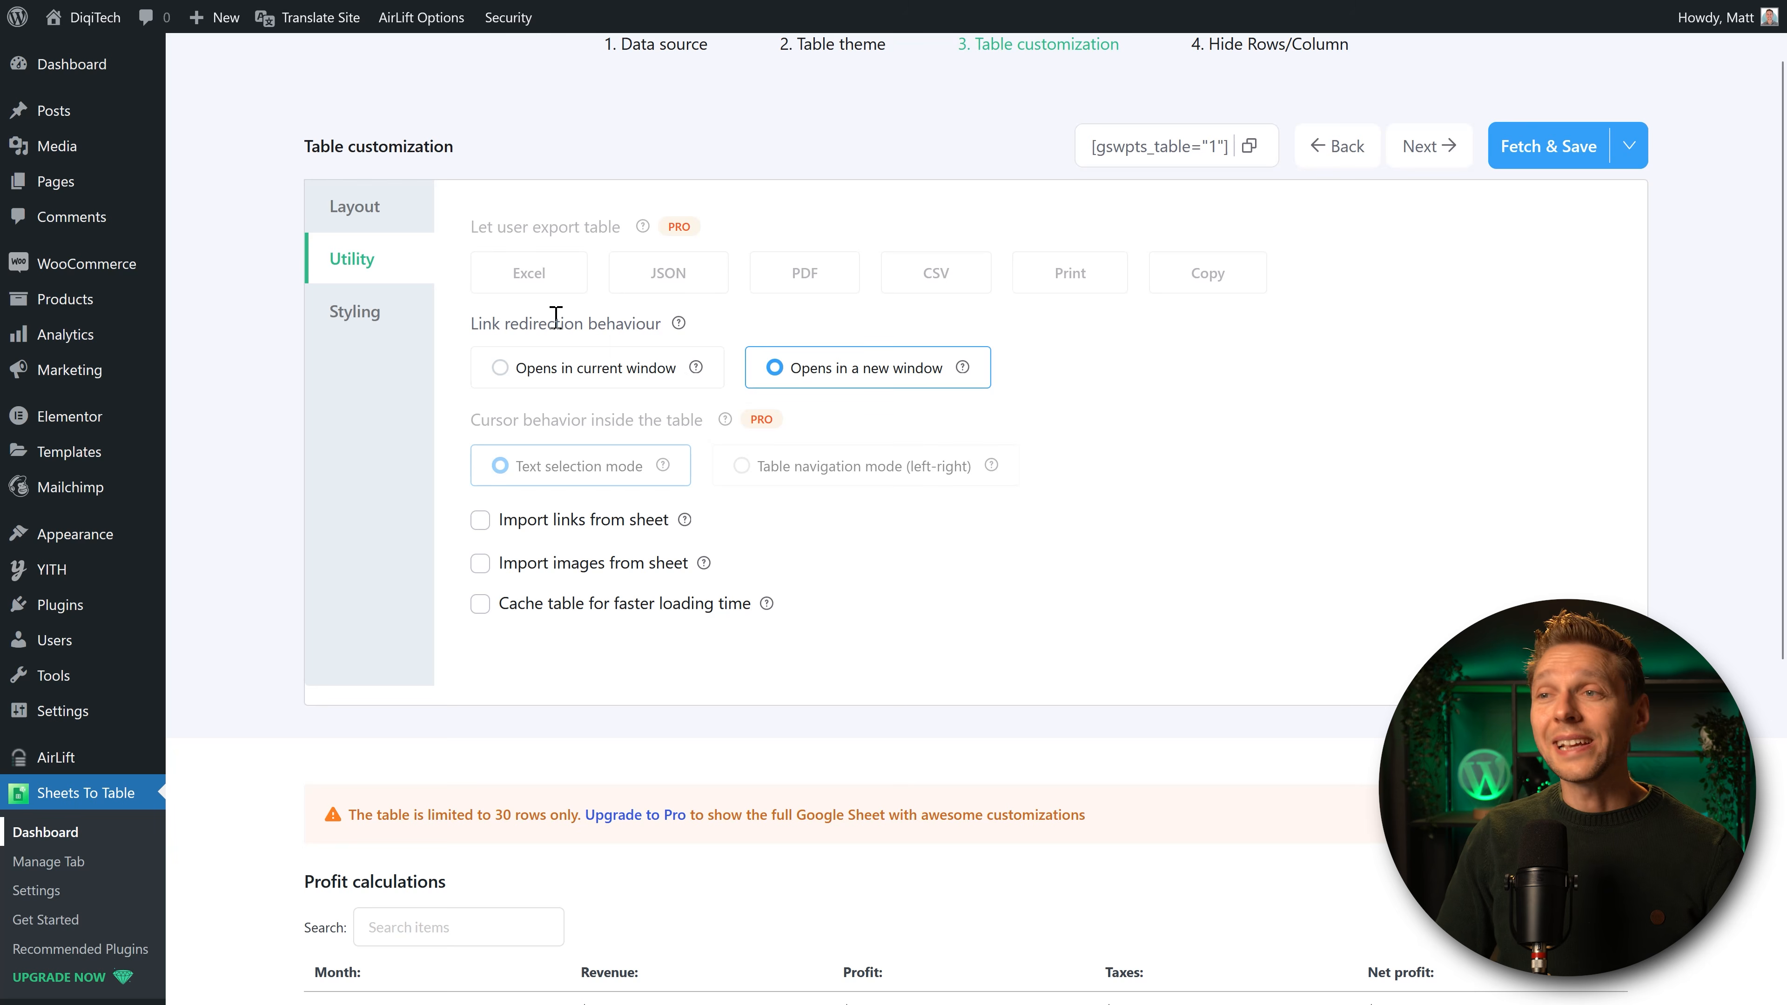
middle_click(1059, 477)
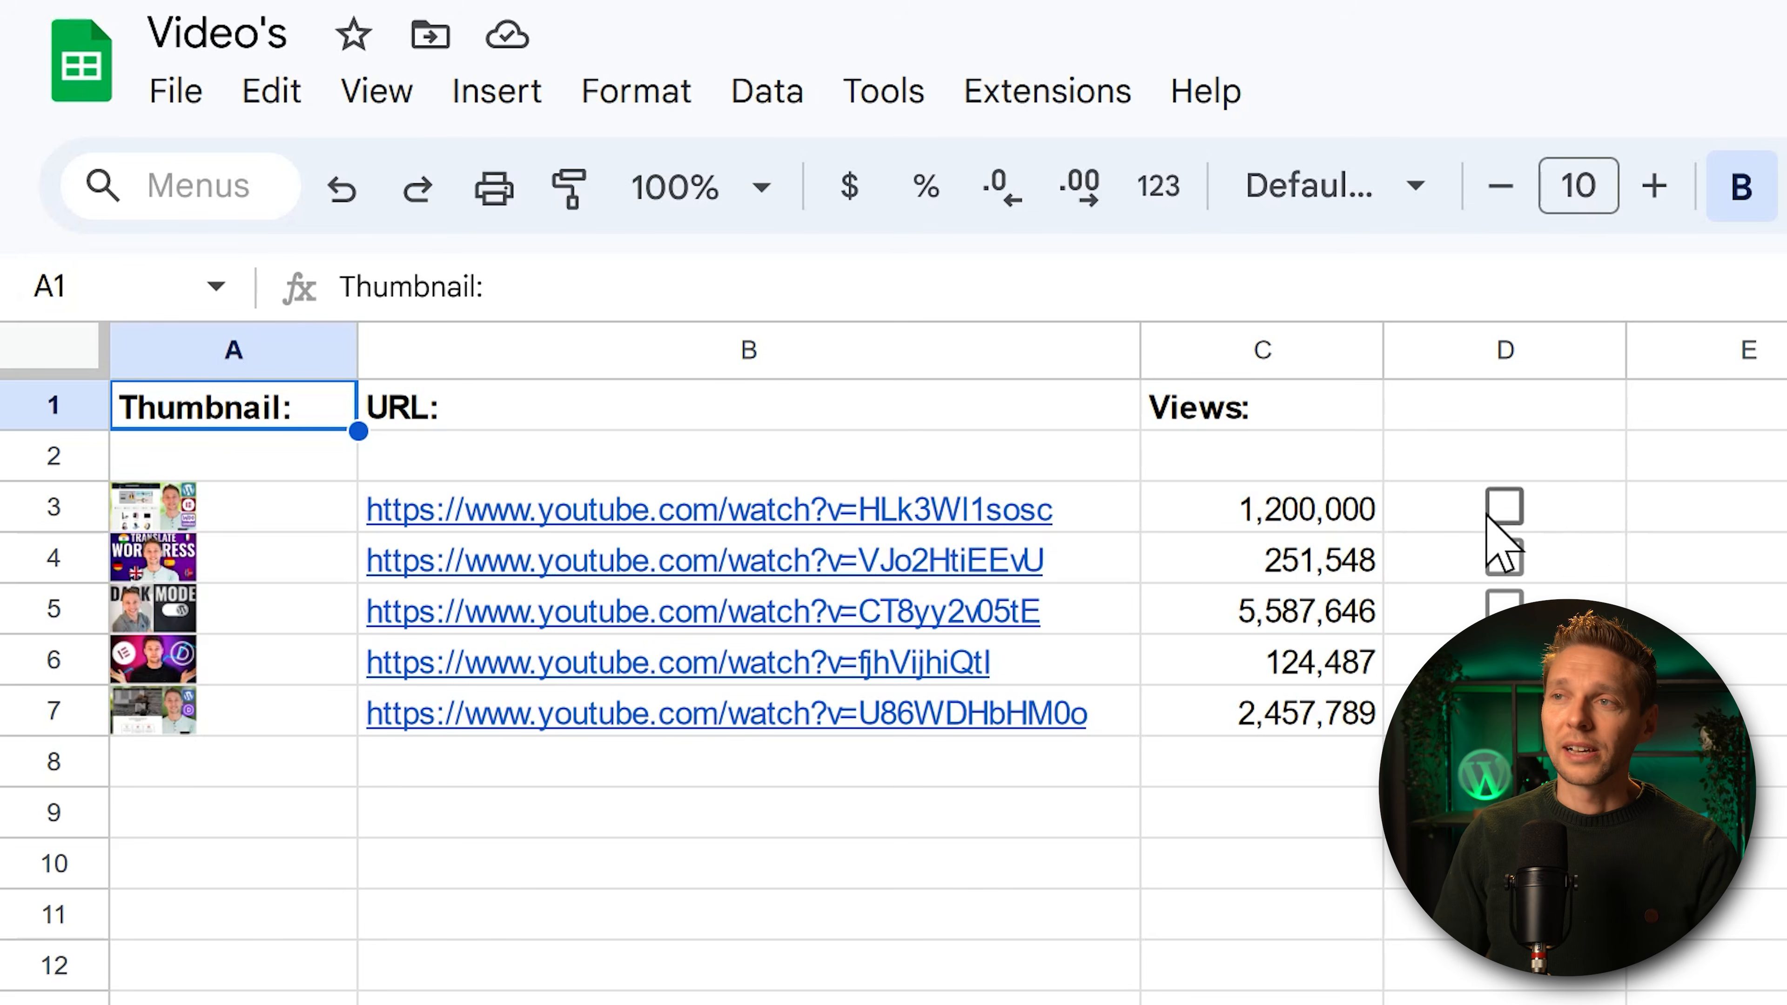
In the Video's spreadsheet in Google Sheets, try out the checkbox beside the first video in cell D3.
left_click(1504, 509)
left_click(1506, 509)
left_click(1506, 864)
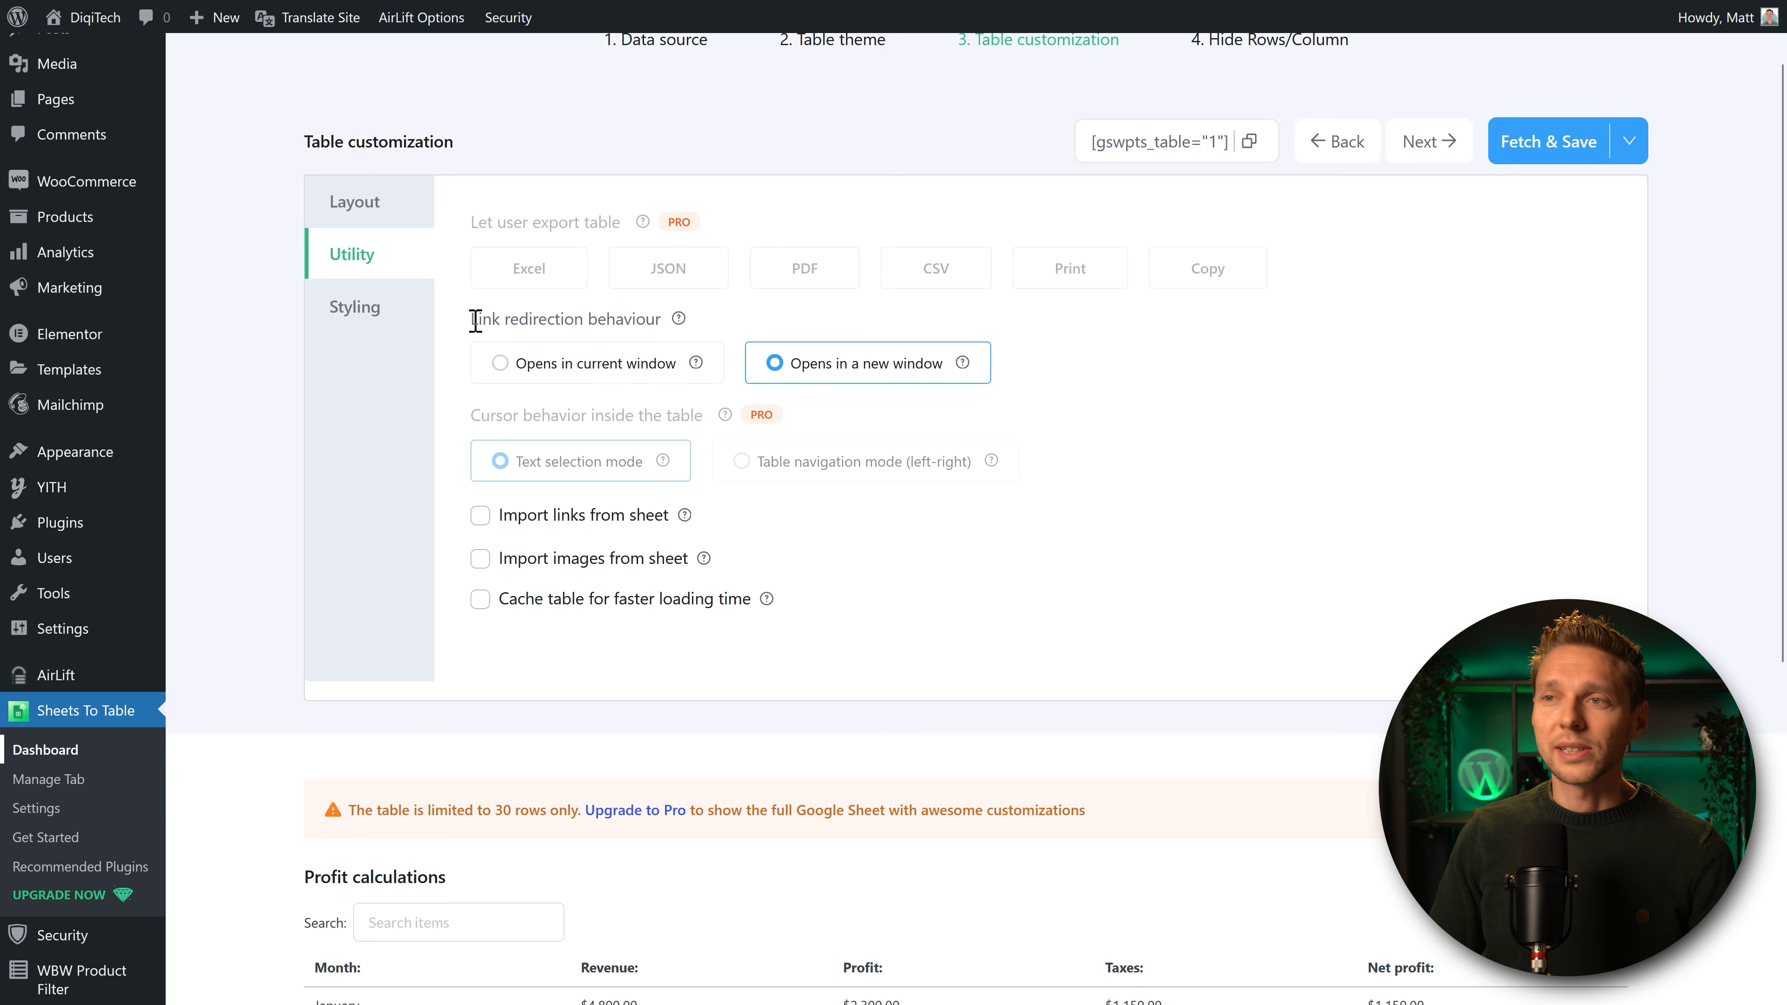
In the plugin's utility settings, enable importing links and images from the sheet and caching the table for faster loading.
left_click_drag(471, 320, 658, 321)
left_click(651, 324)
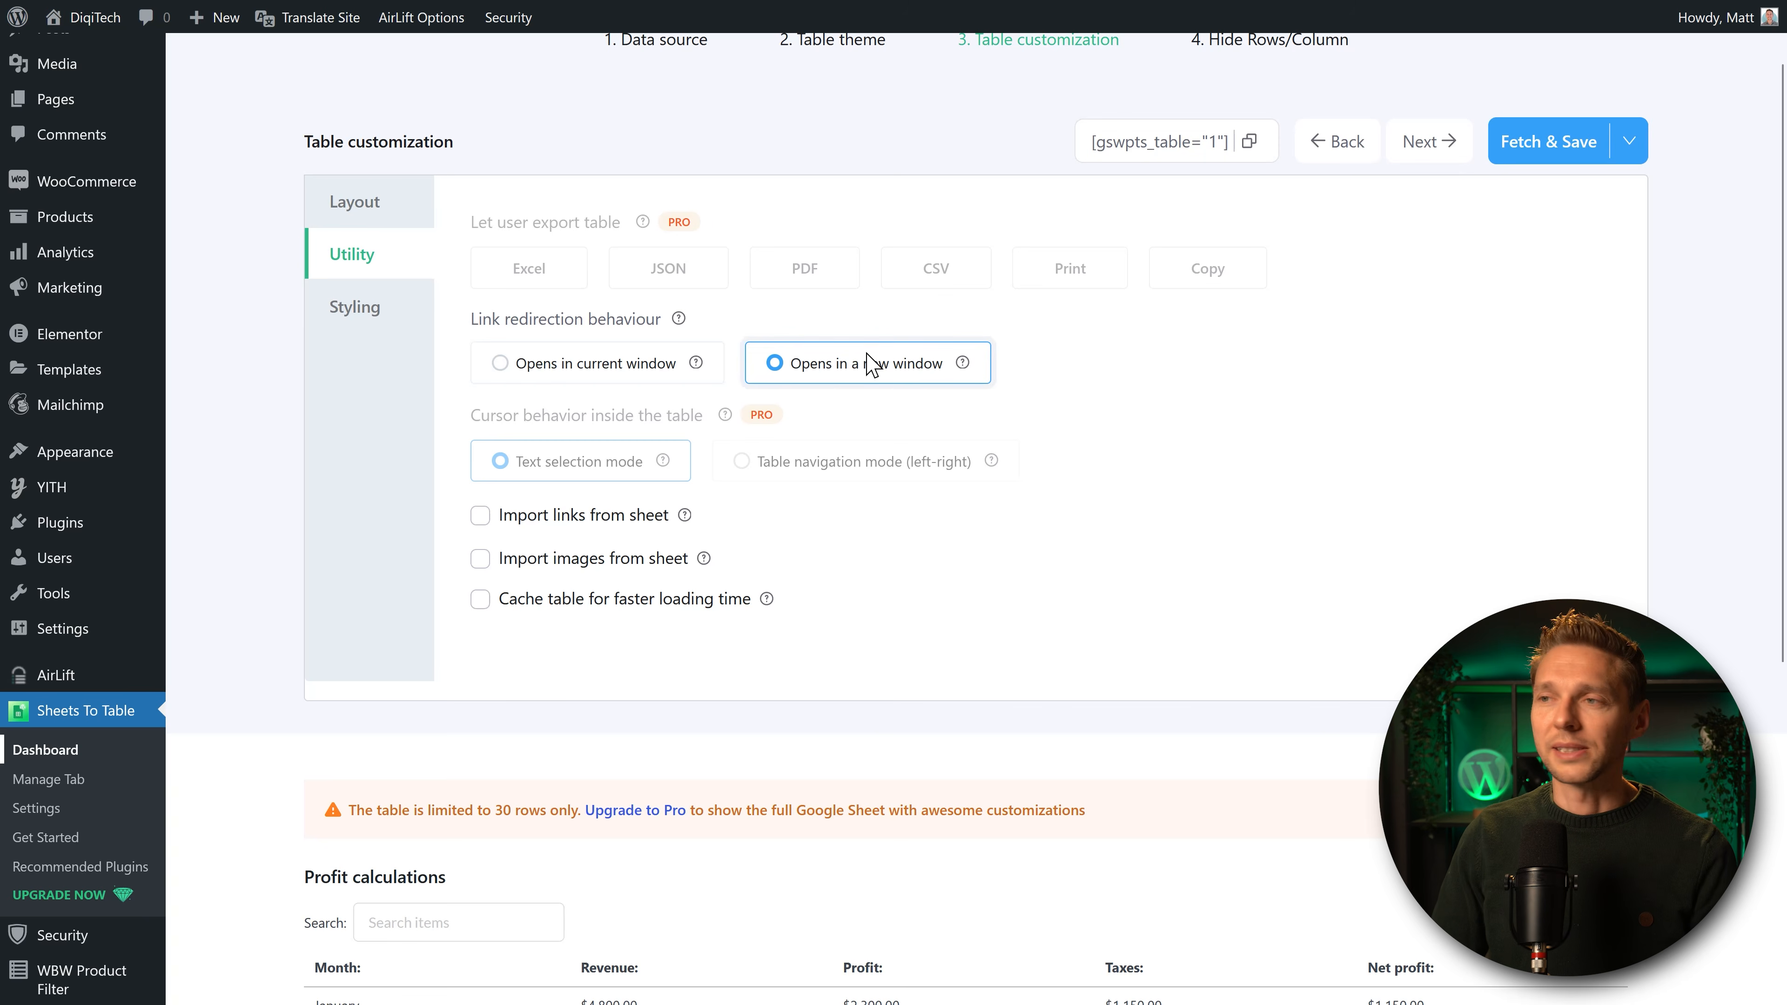
scroll(1049, 367, "down", 2)
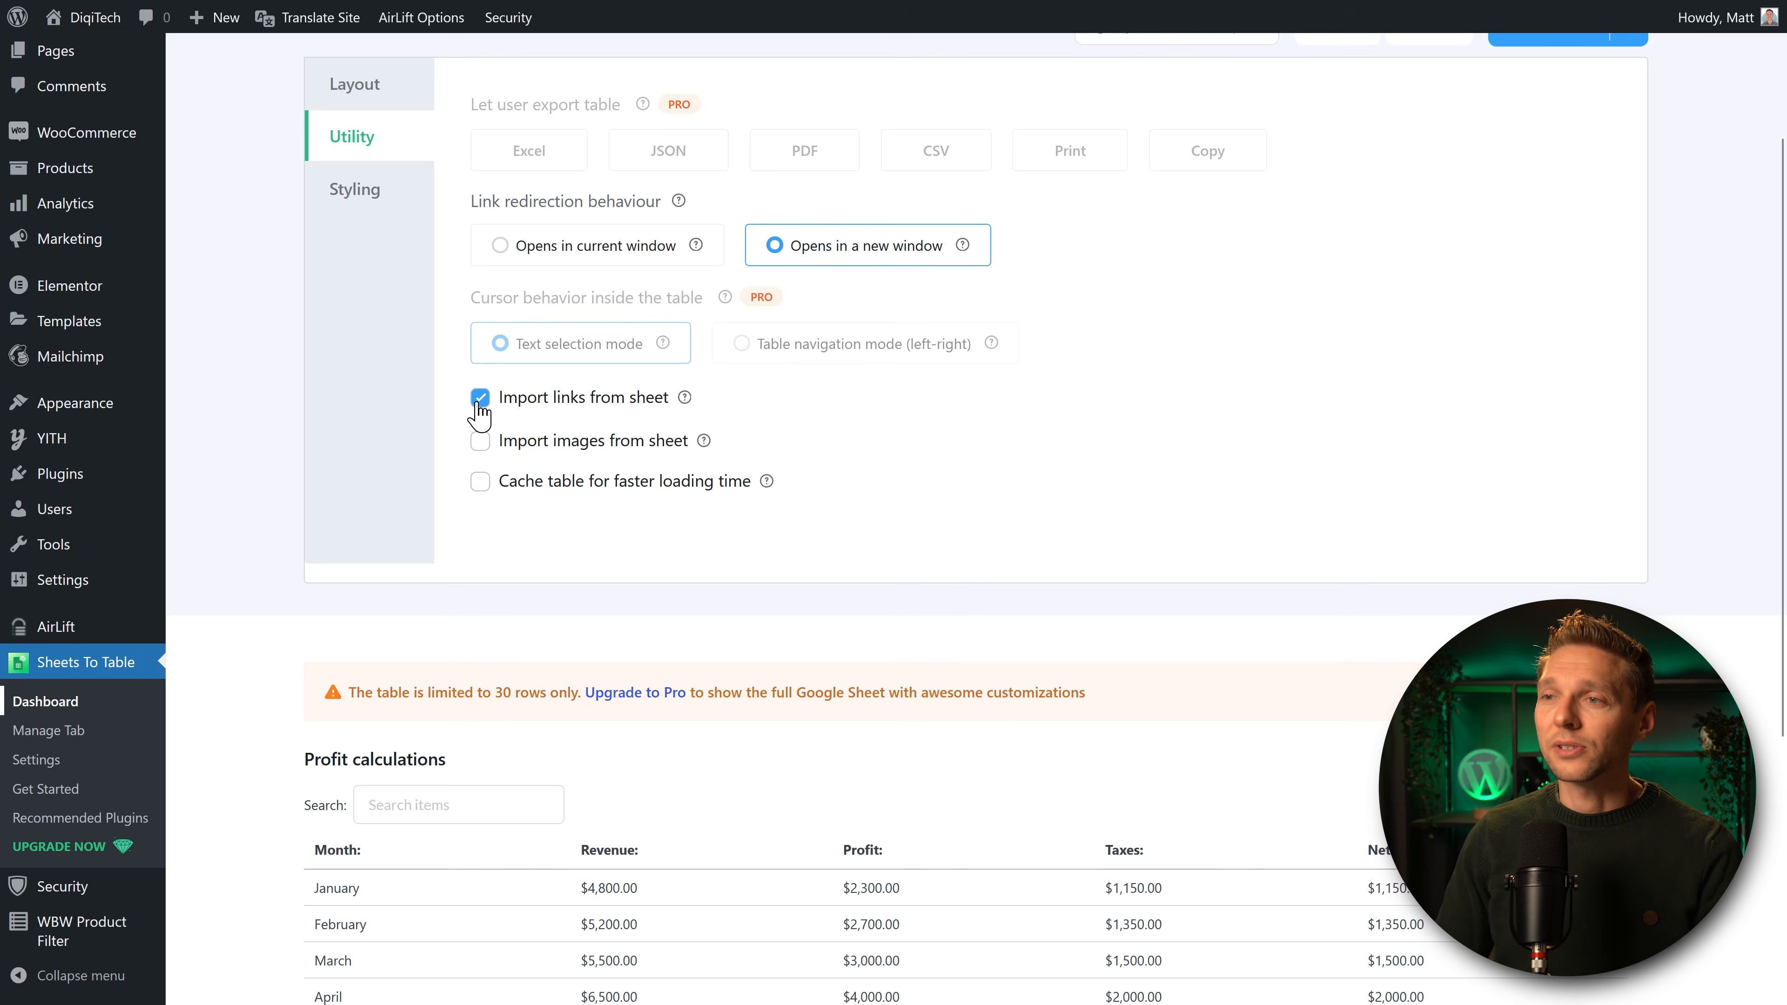
left_click(480, 442)
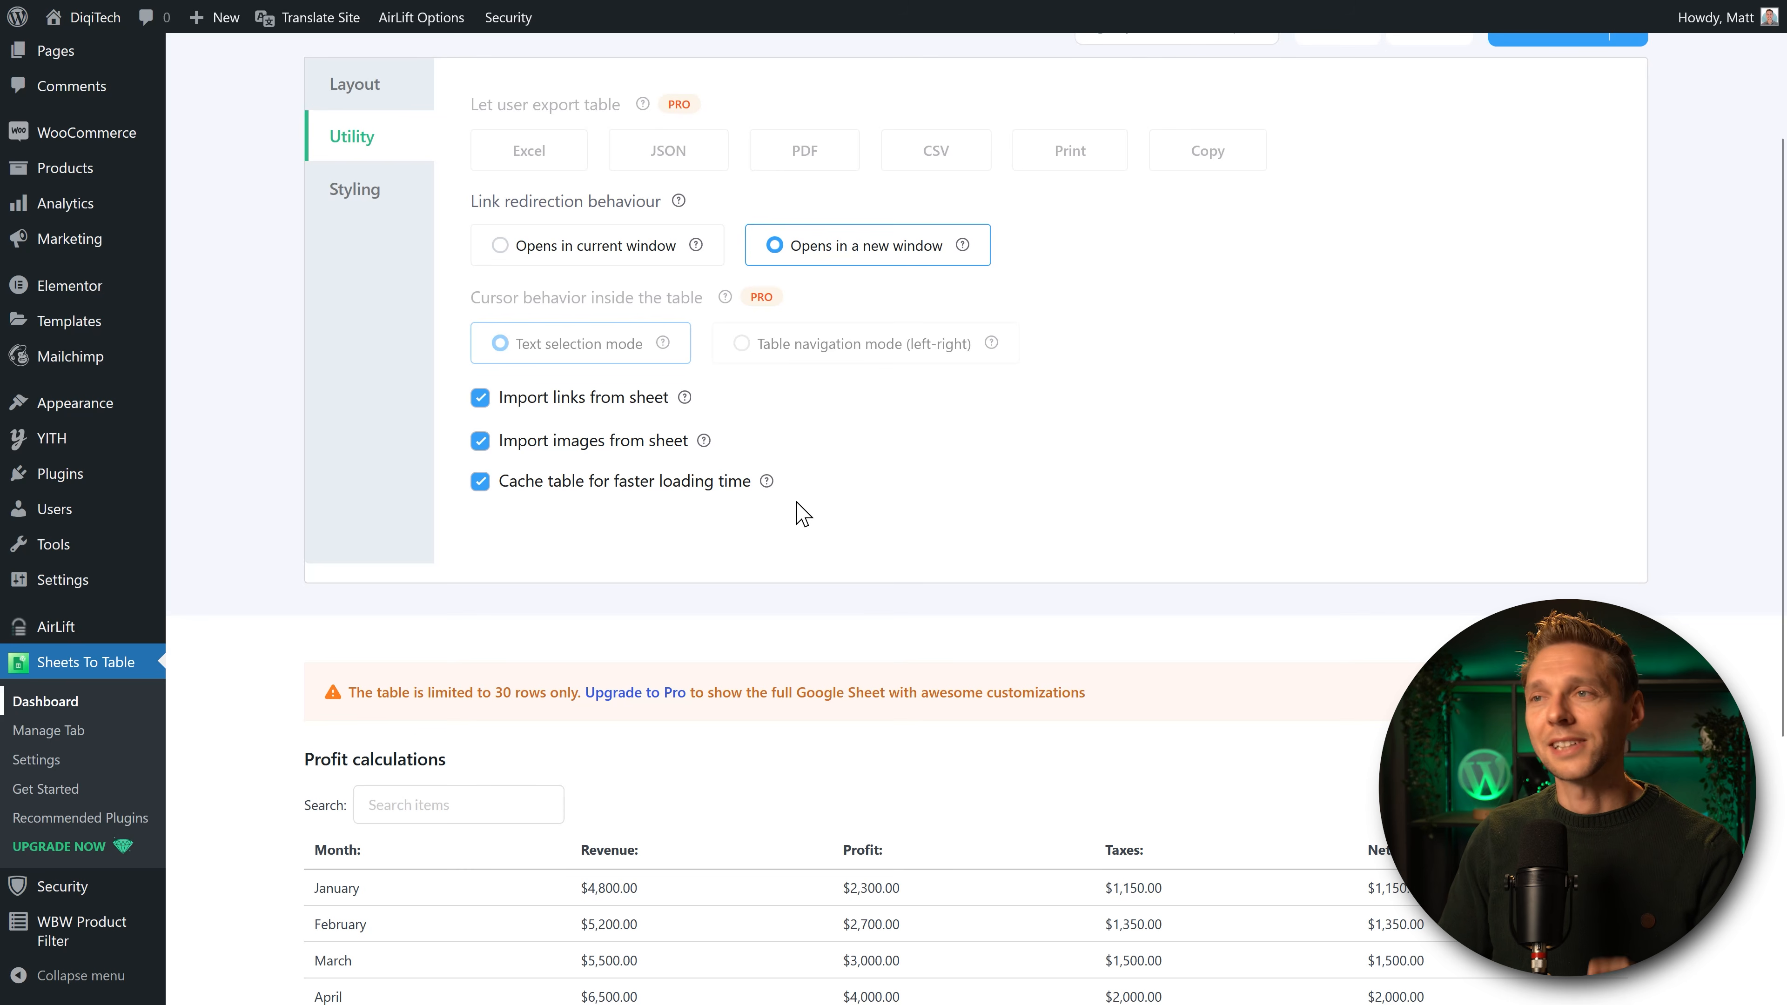
Open the table's styling settings and try the Wrapped cell formatting style before returning to Expanded.
left_click(359, 205)
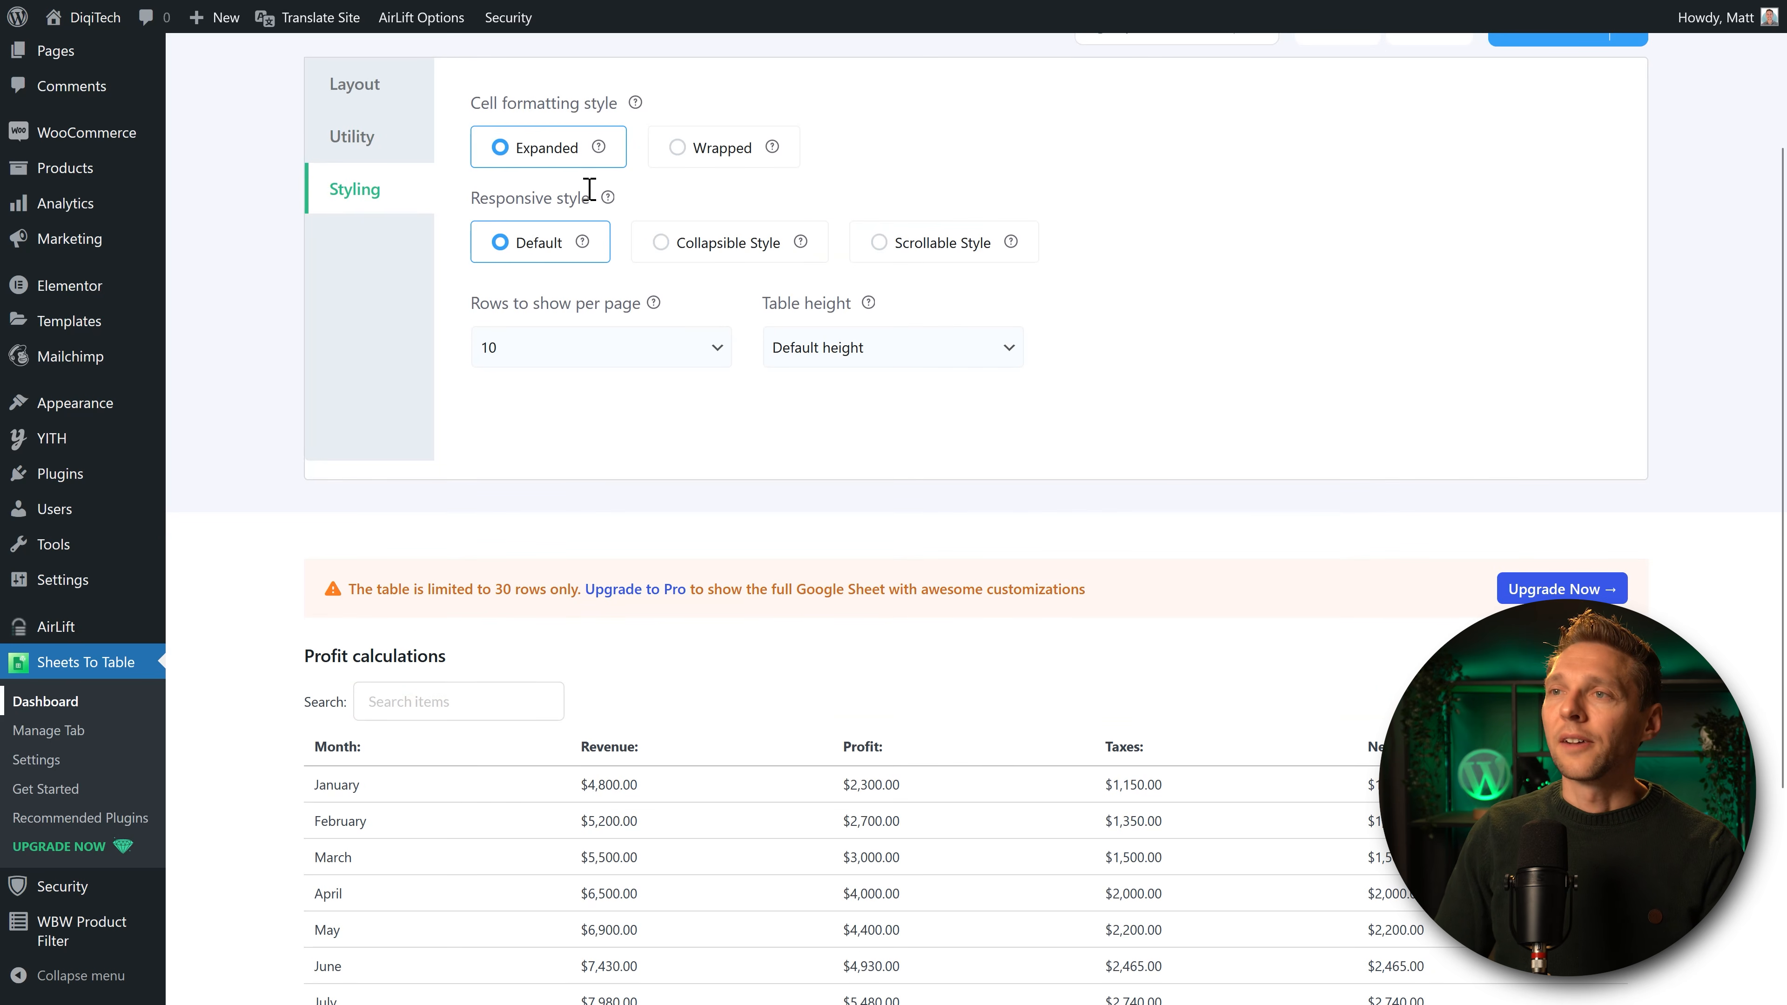
left_click(681, 148)
left_click(562, 148)
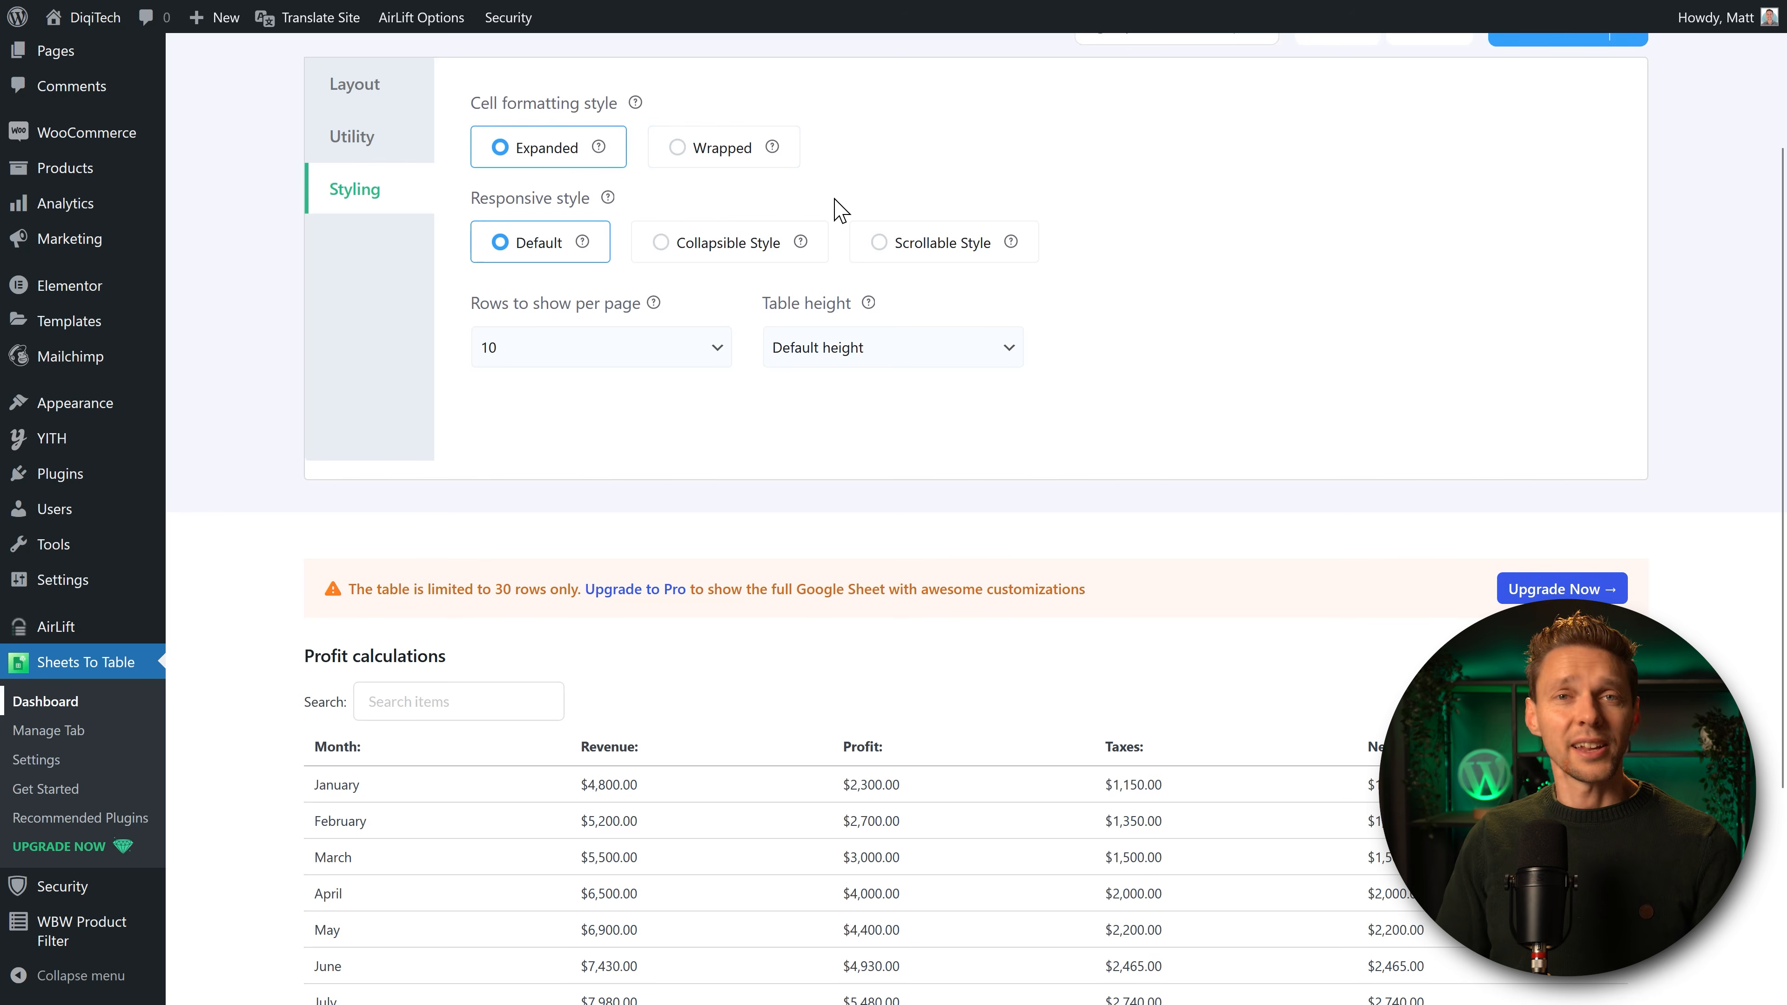
left_click(724, 149)
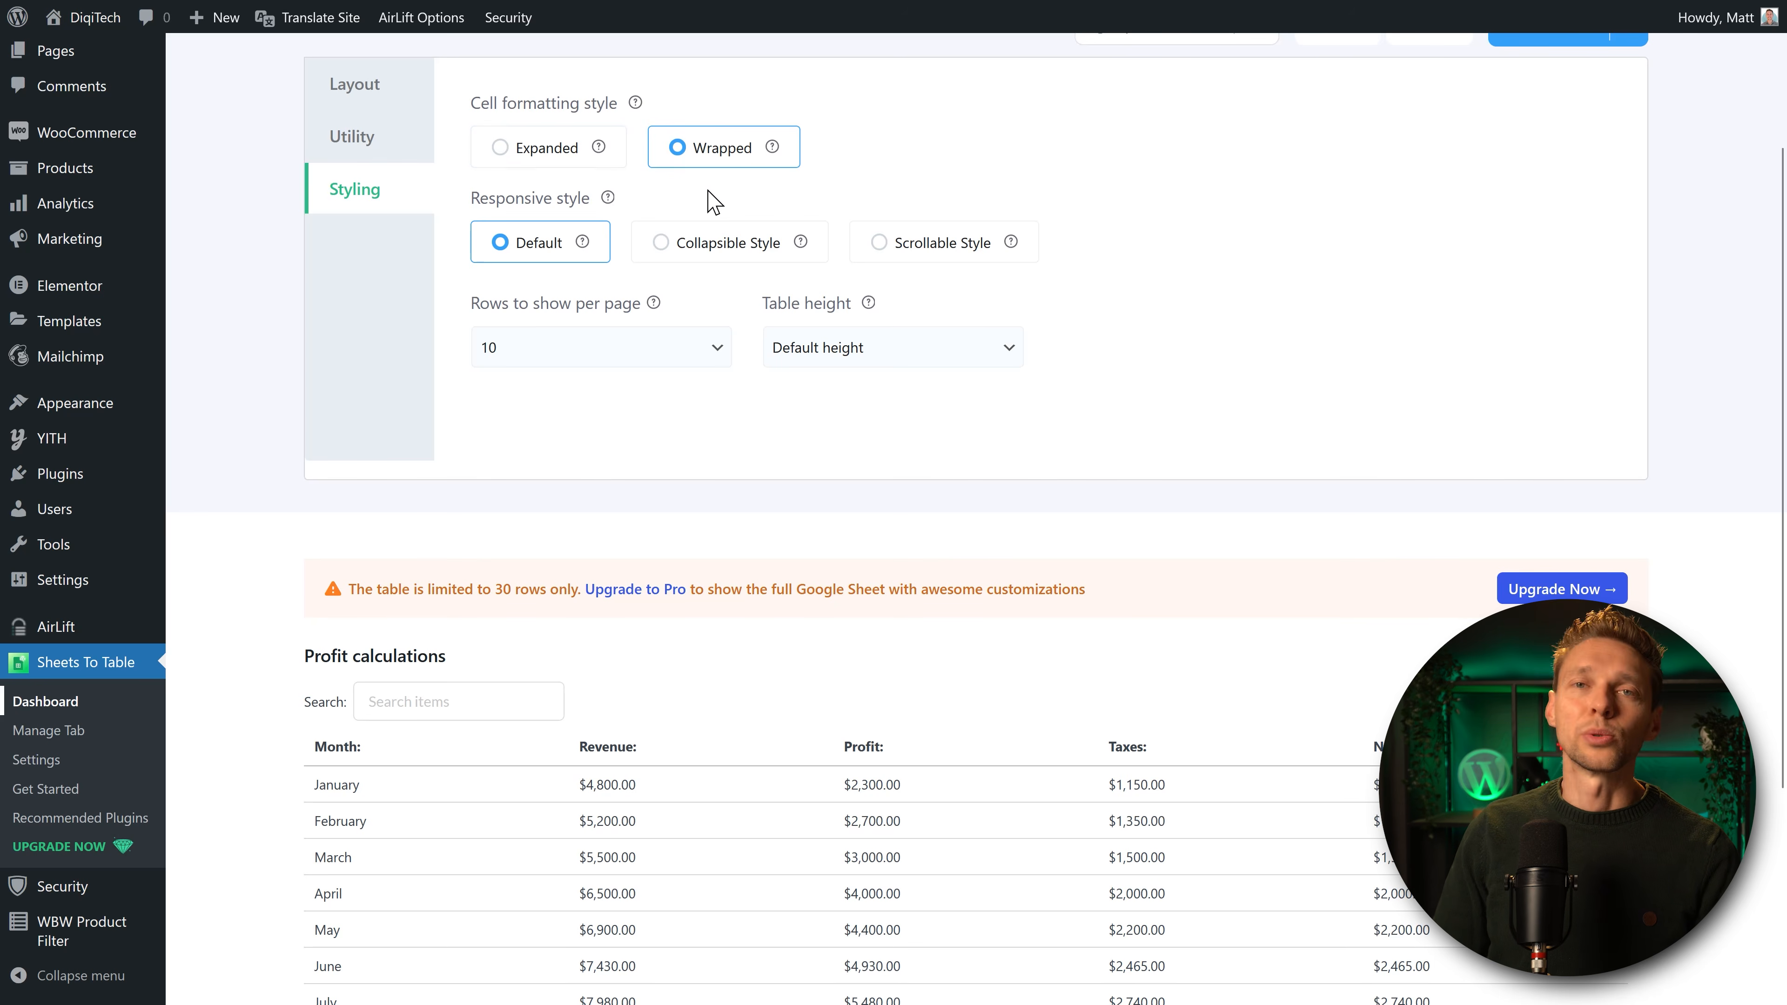
left_click(559, 158)
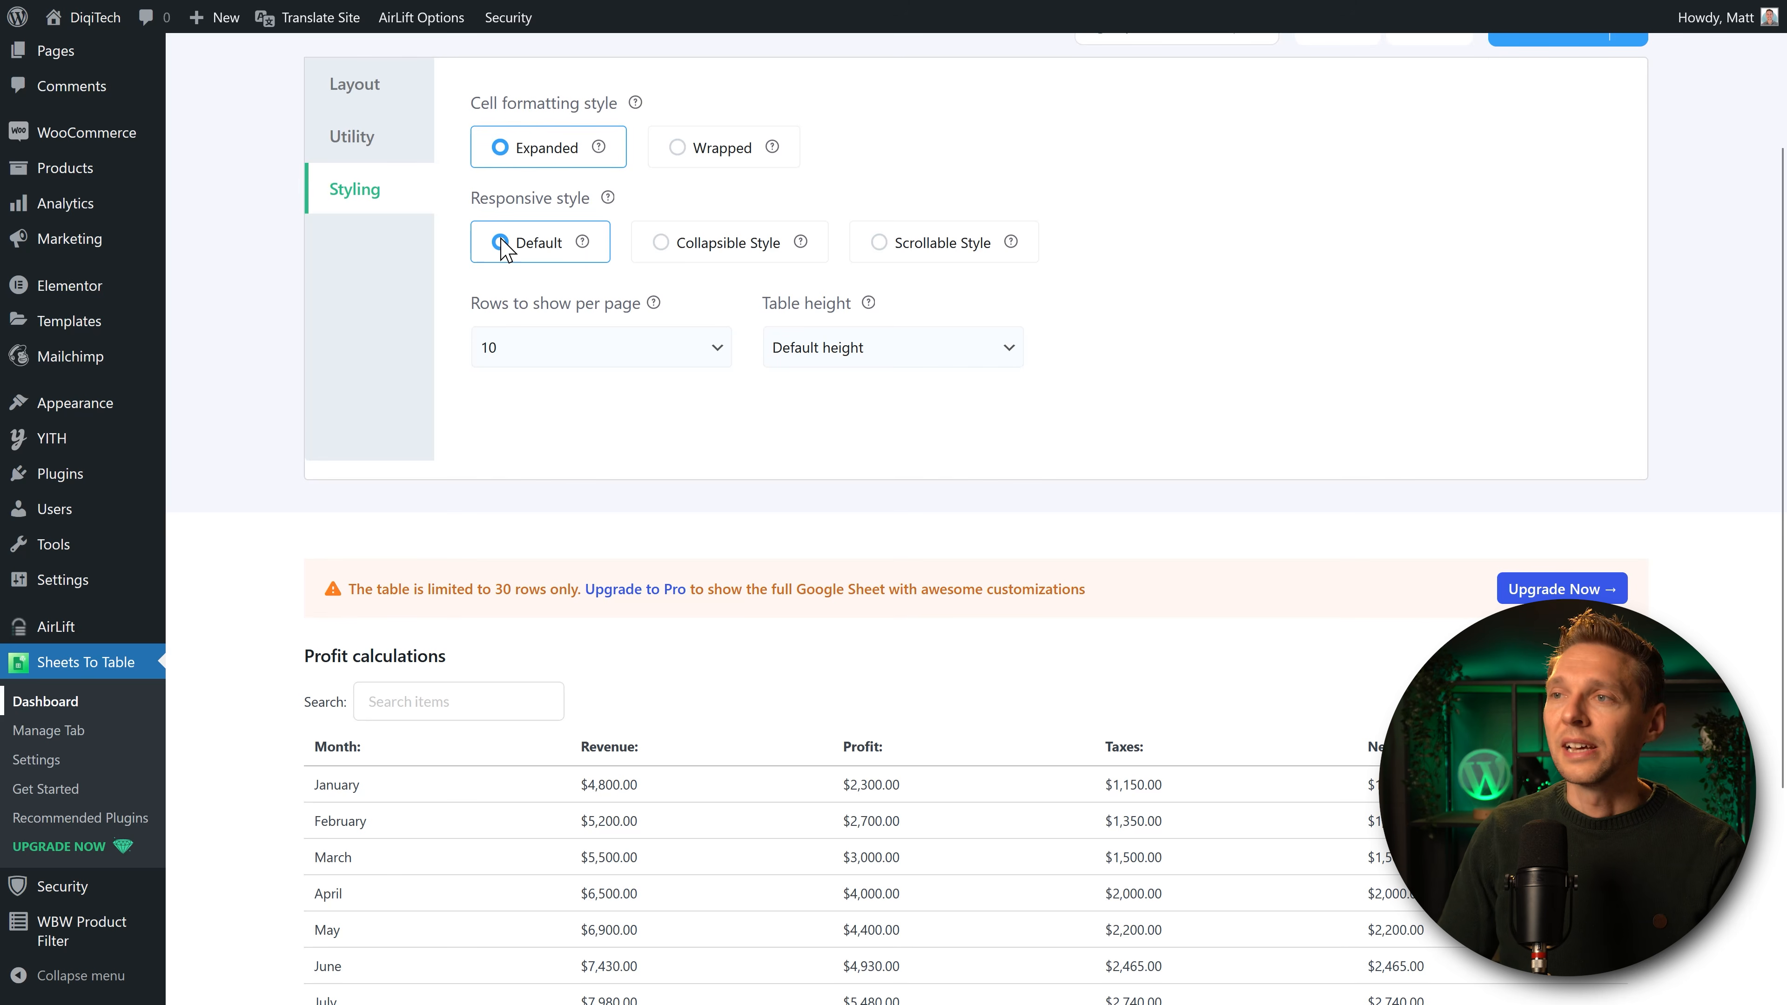
Try the Collapsible and Scrollable responsive styles for the table and return to Default.
left_click(661, 254)
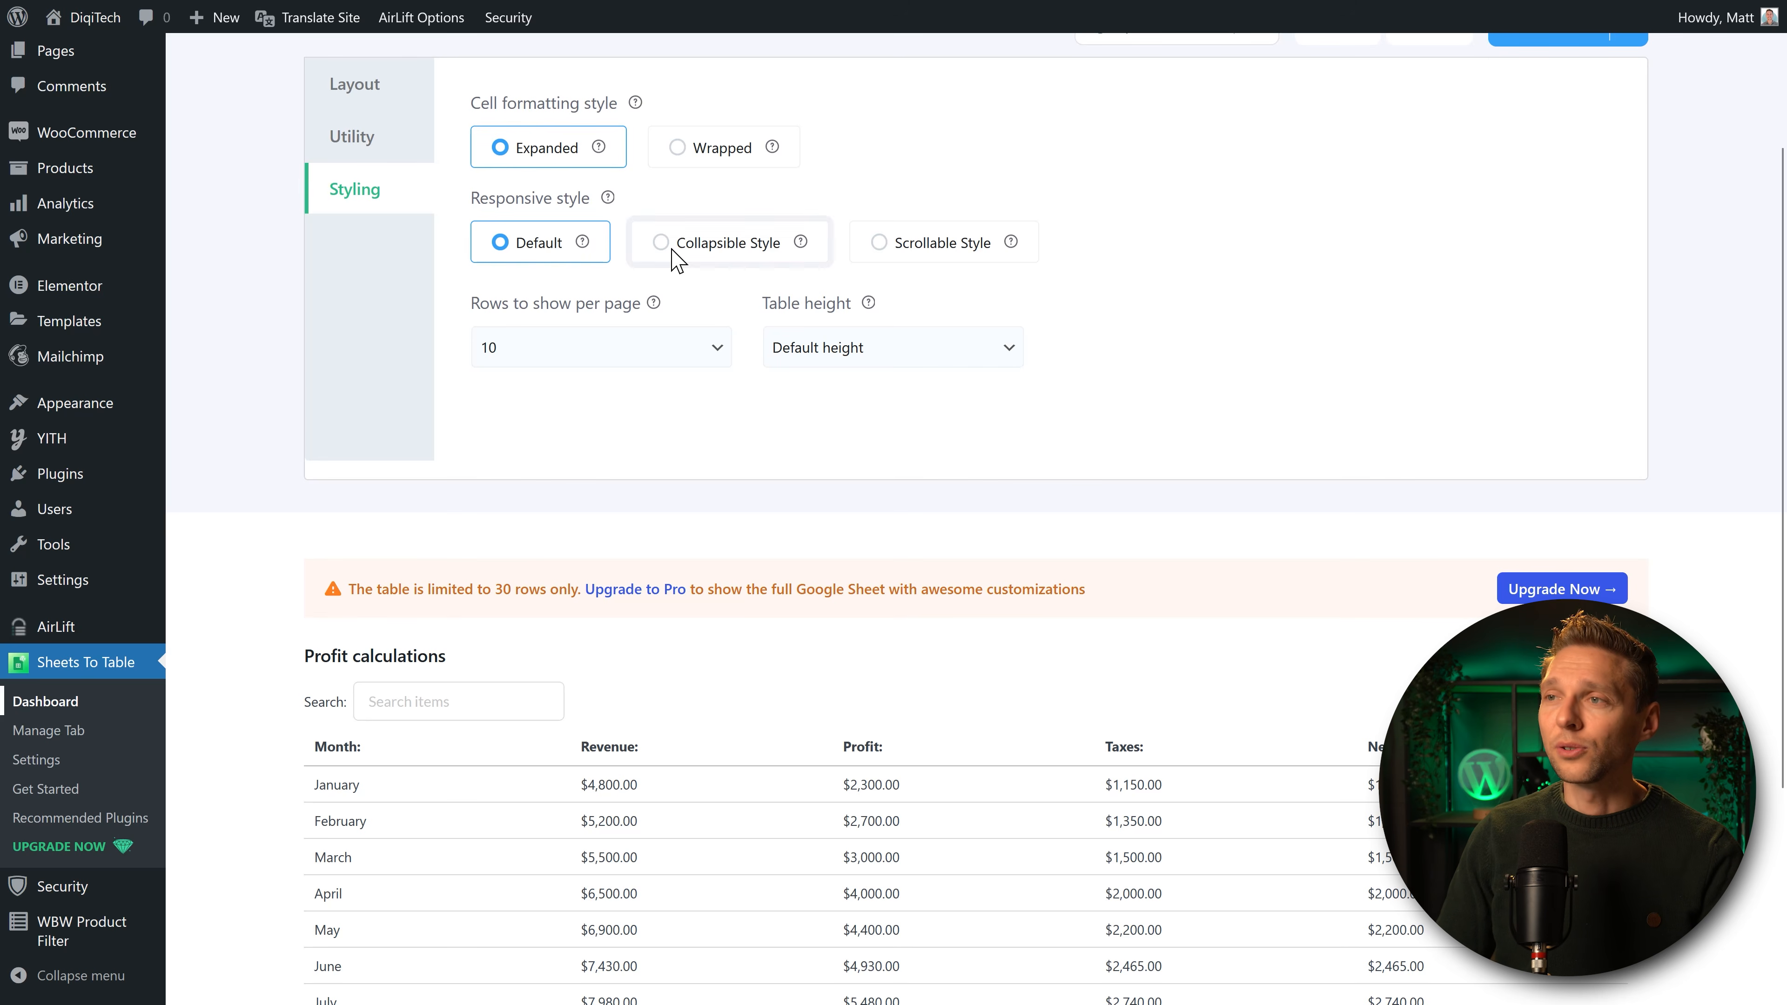
left_click(926, 256)
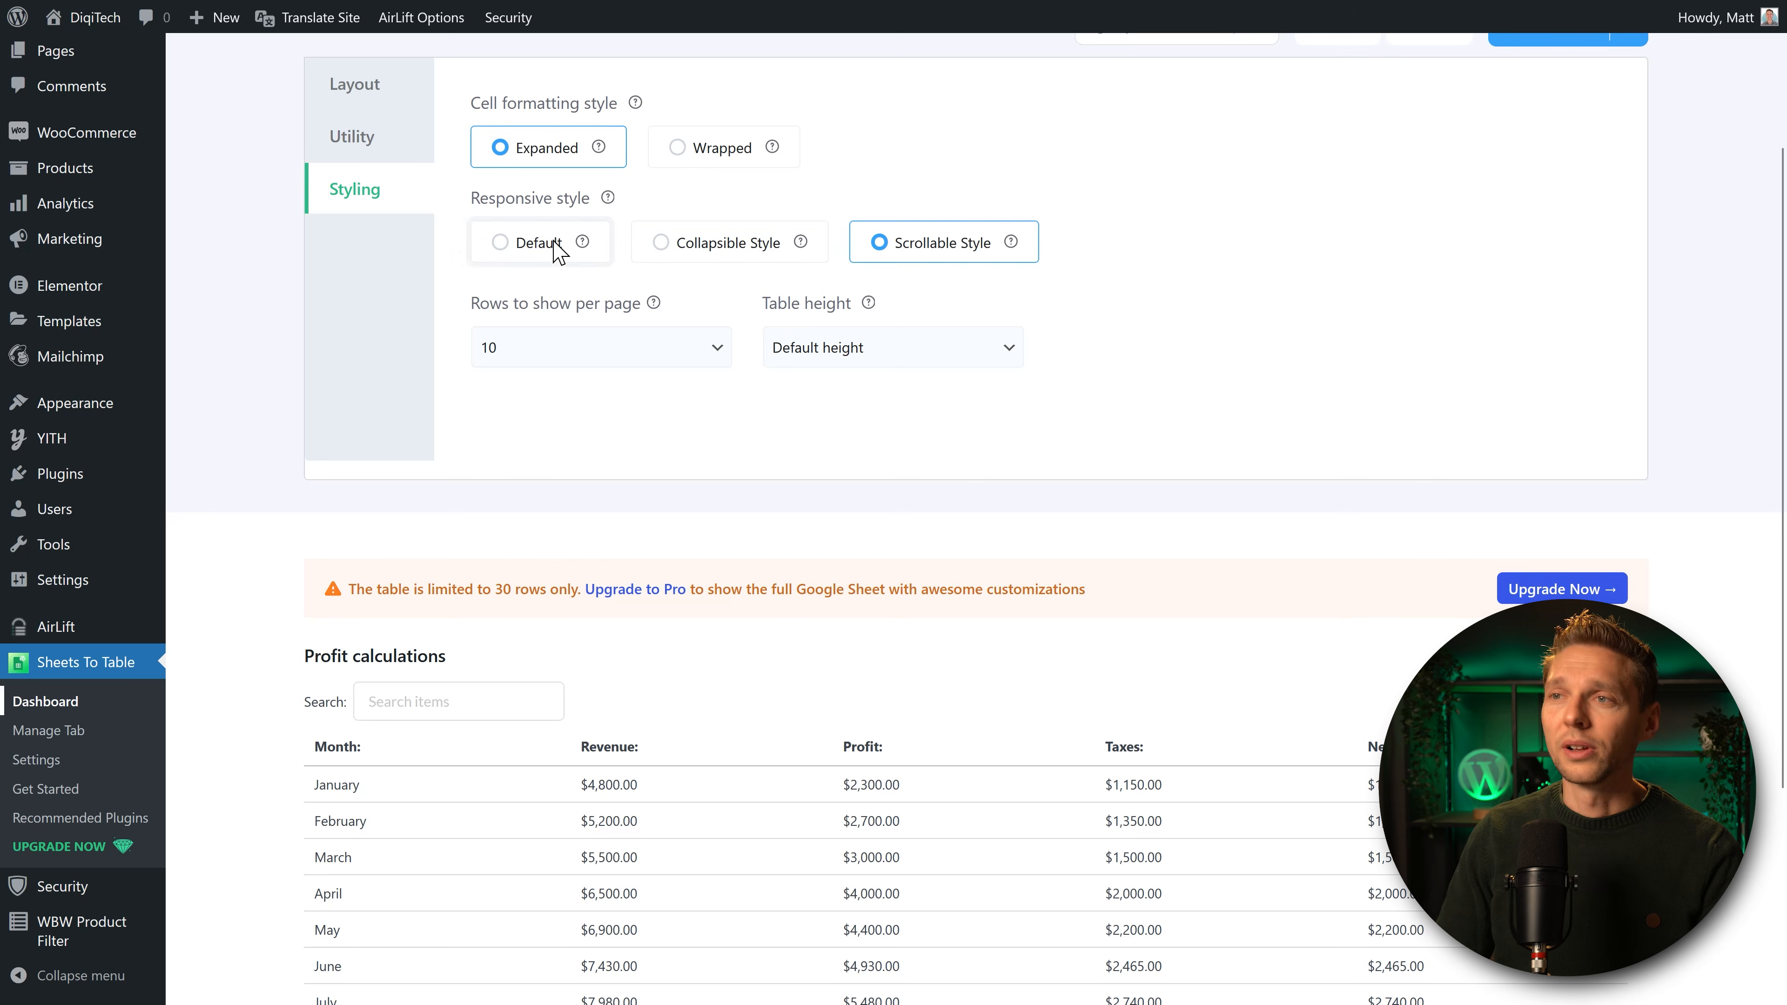
left_click(499, 246)
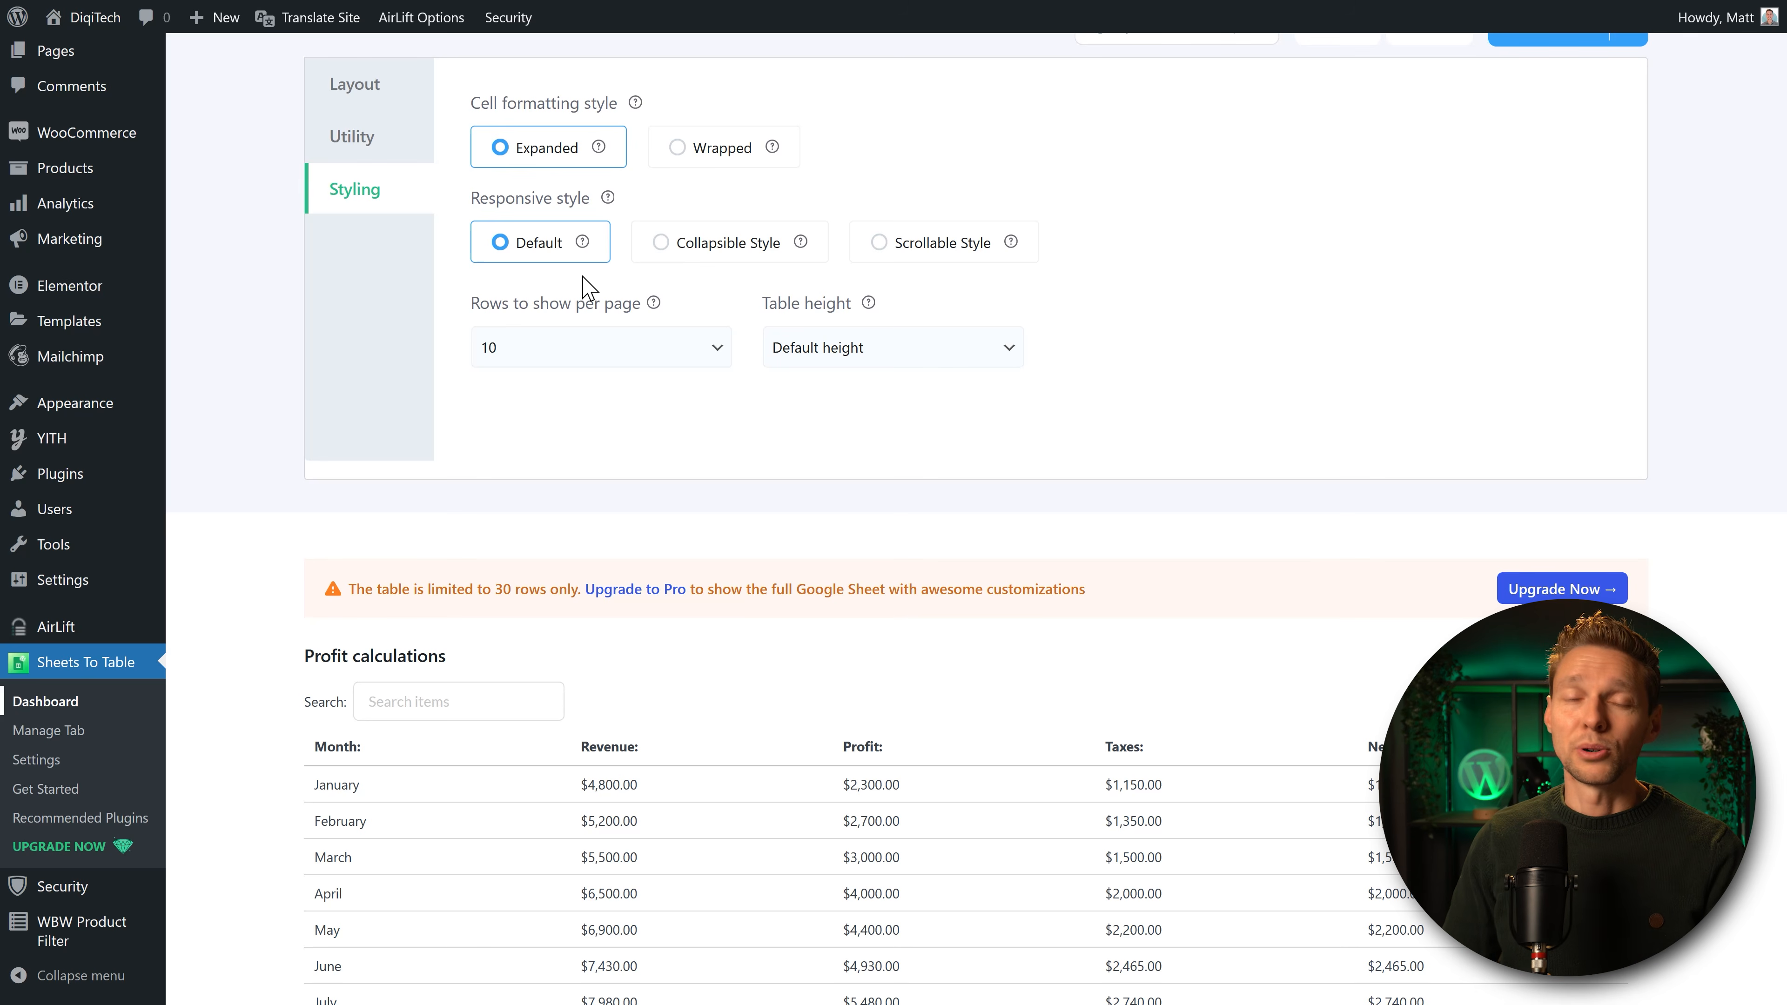
Set the table to show 30 rows per page and keep the table height at Default height.
left_click(546, 357)
left_click(593, 485)
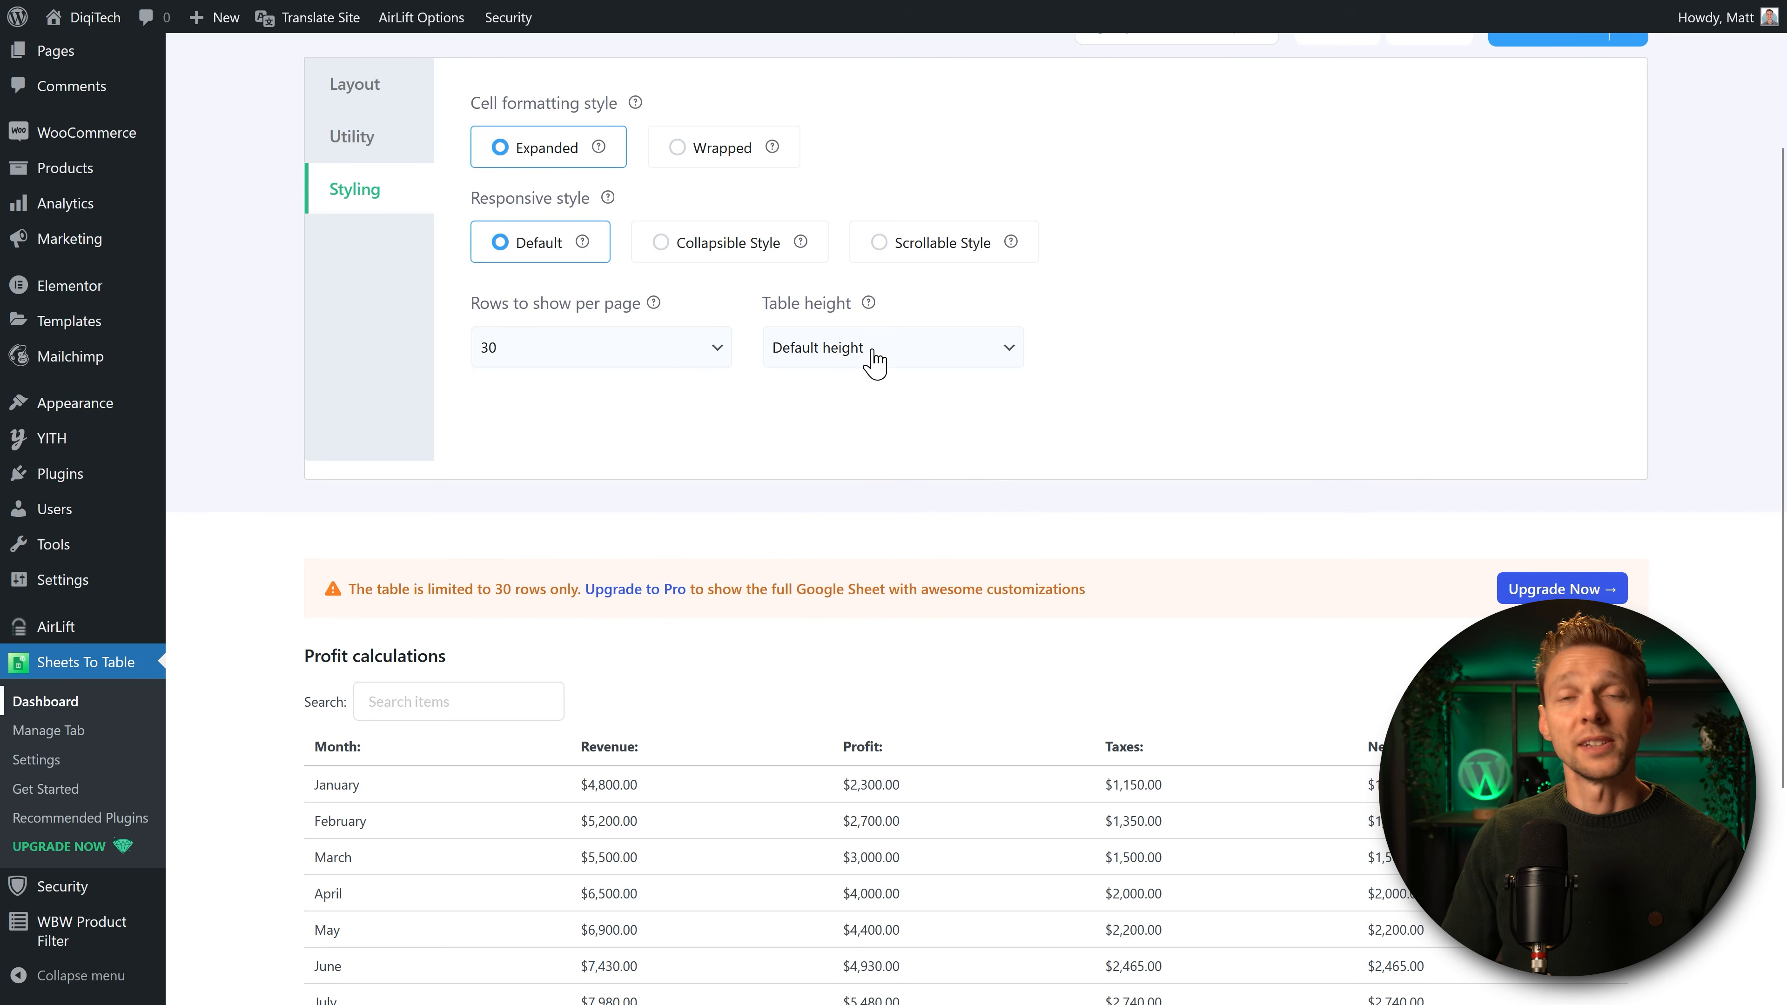
left_click(855, 352)
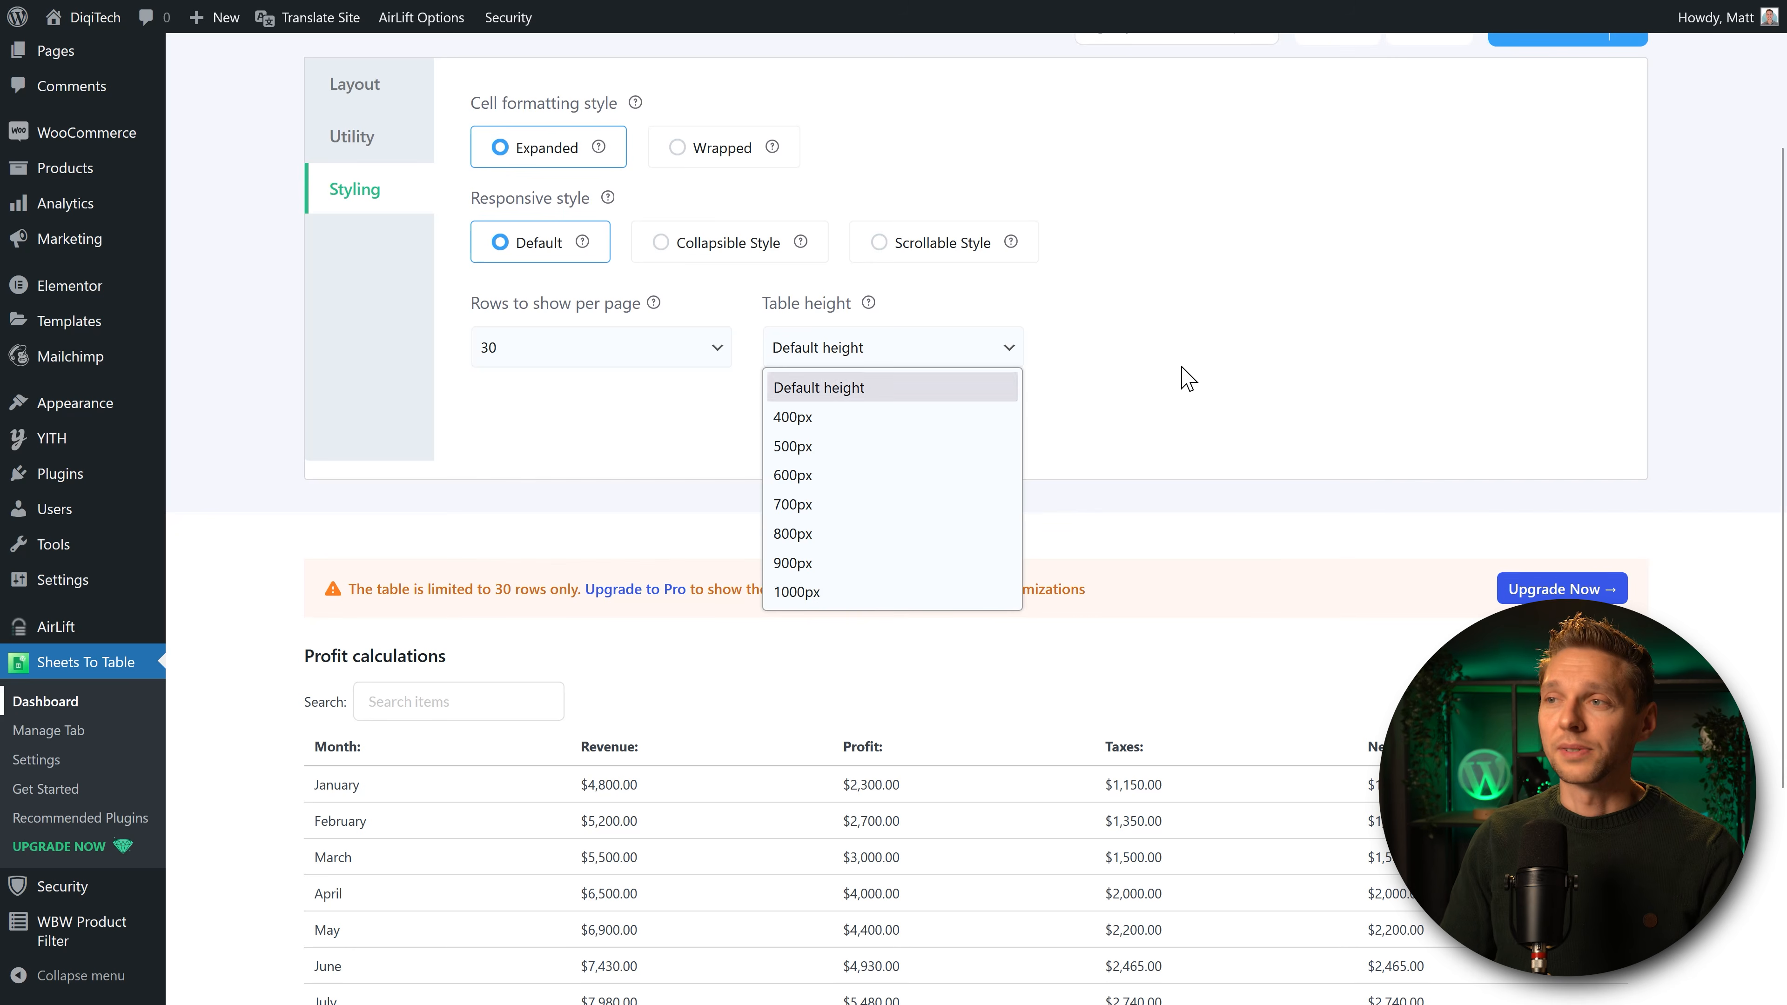
left_click(873, 373)
scroll(1329, 366, "up", 3)
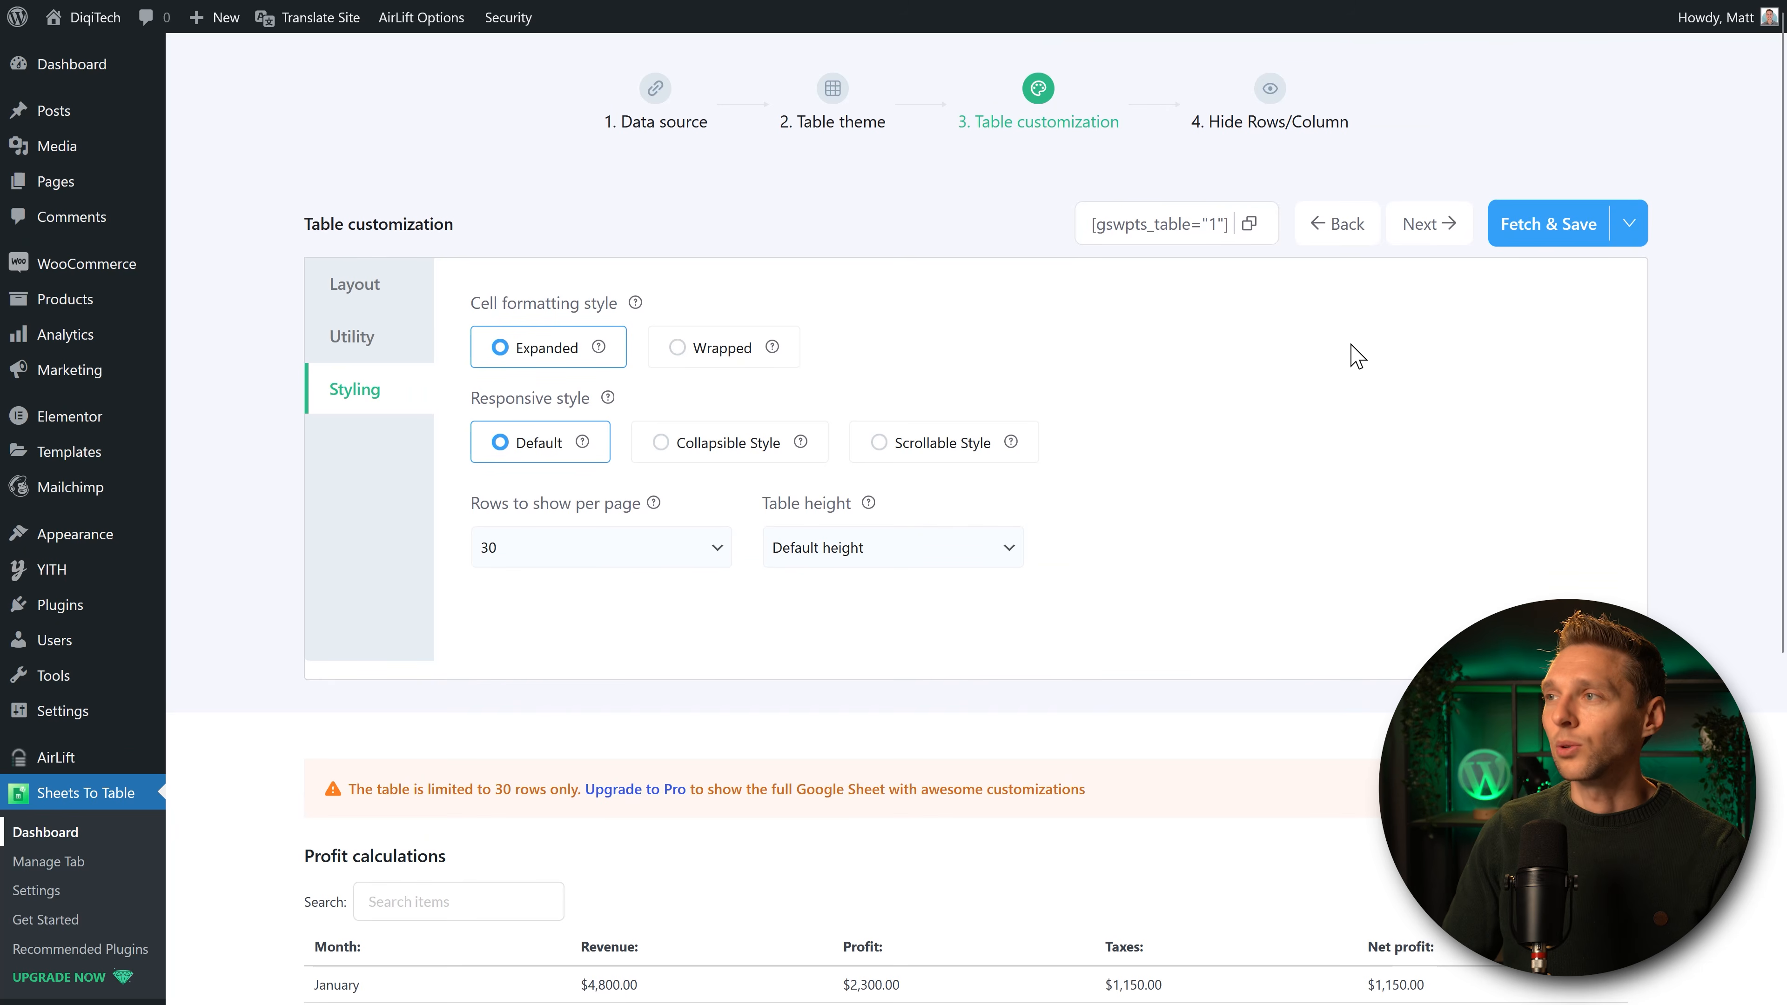
Proceed to the Hide Rows/Column stage and review the options for hiding columns, rows and cells.
left_click(1428, 223)
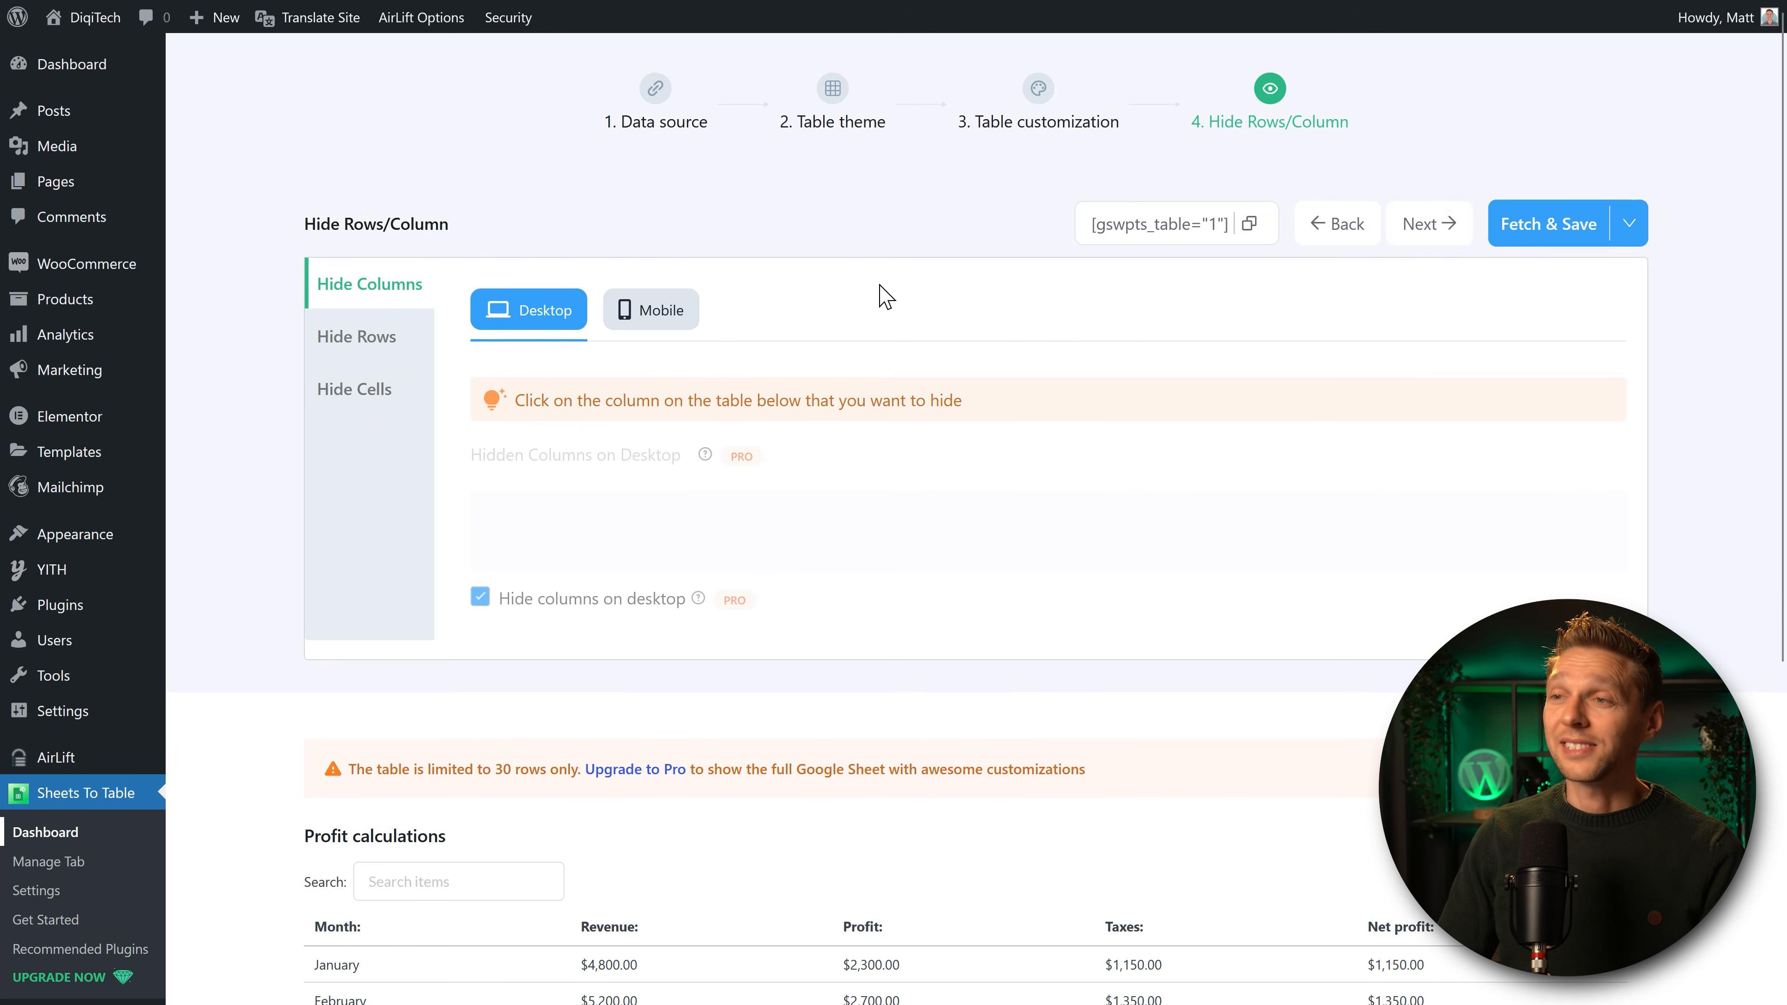
scroll(876, 296, "down", 1)
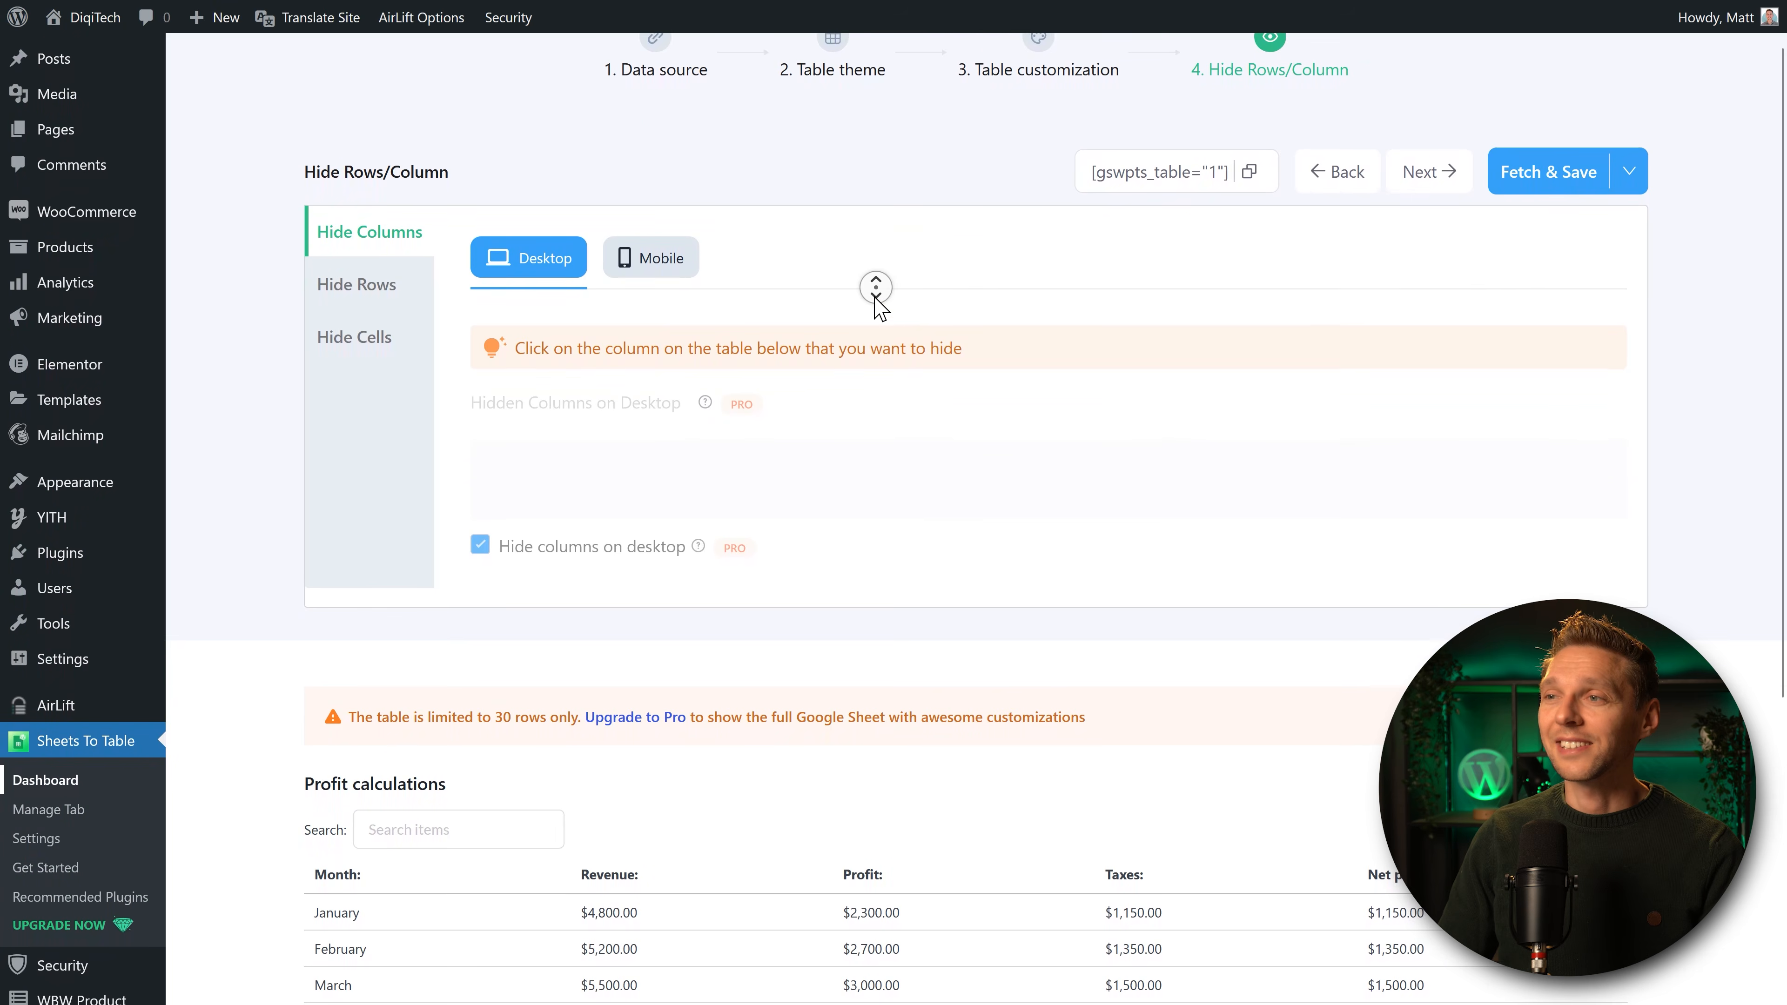
left_click(358, 236)
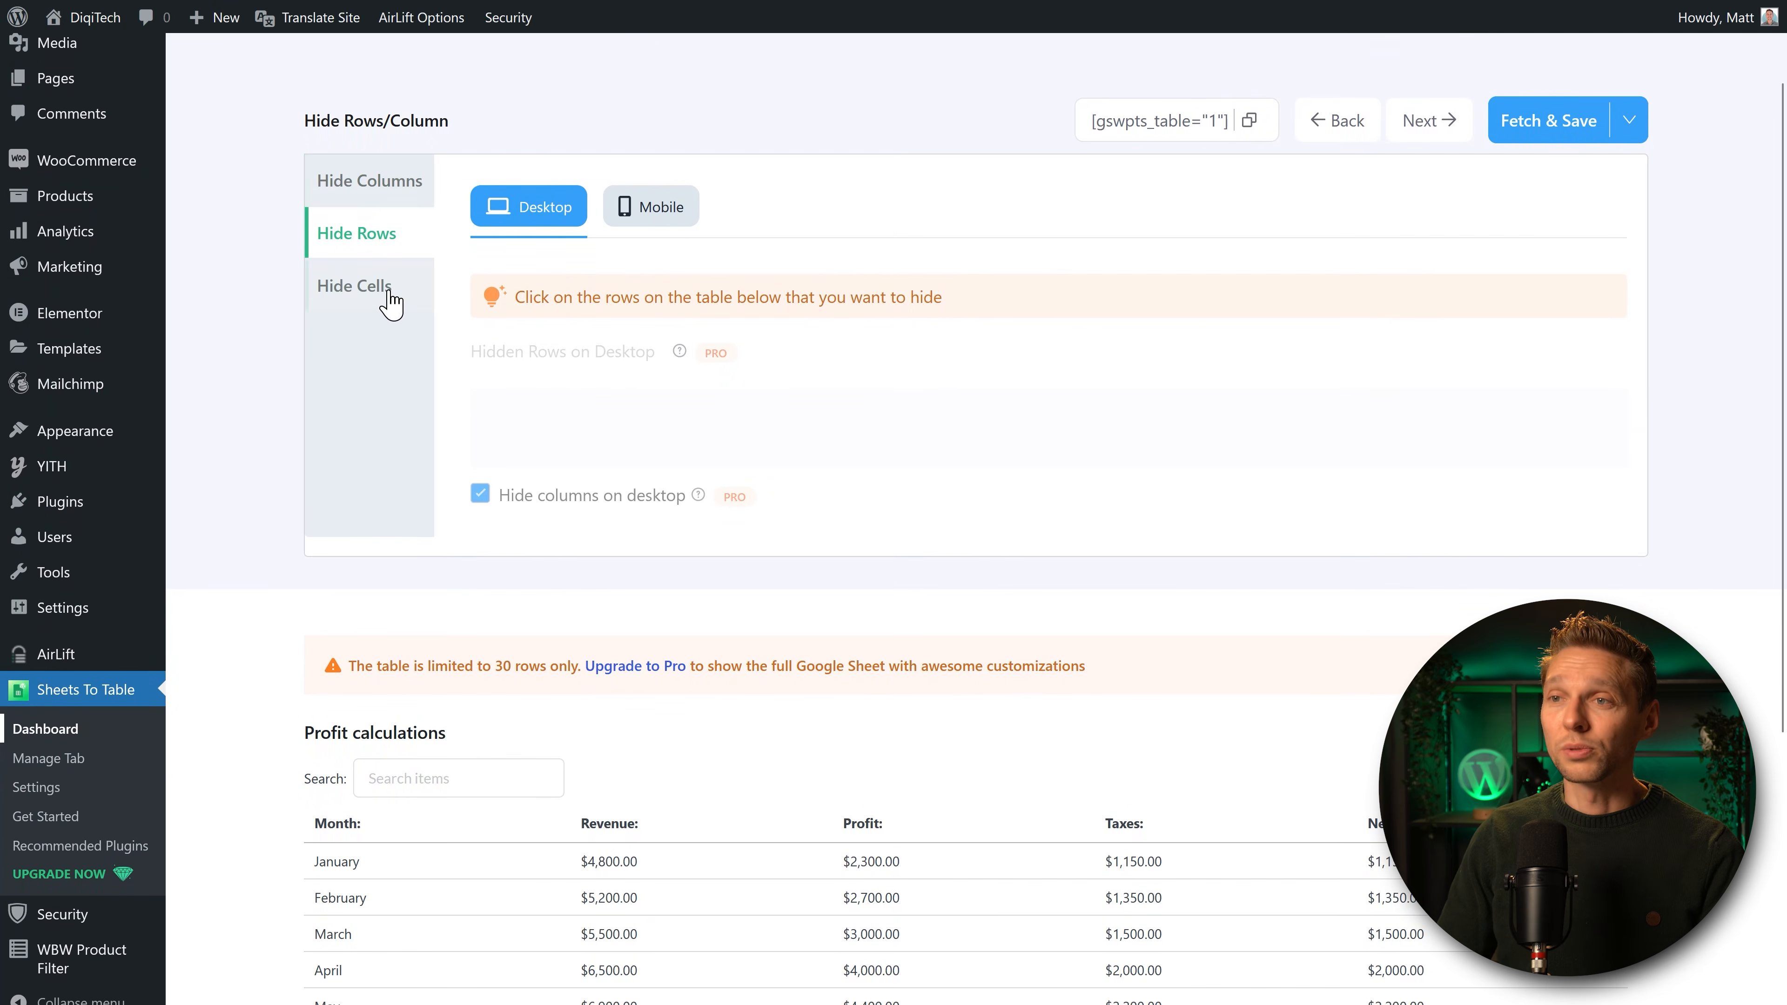
left_click(383, 301)
middle_click(973, 326)
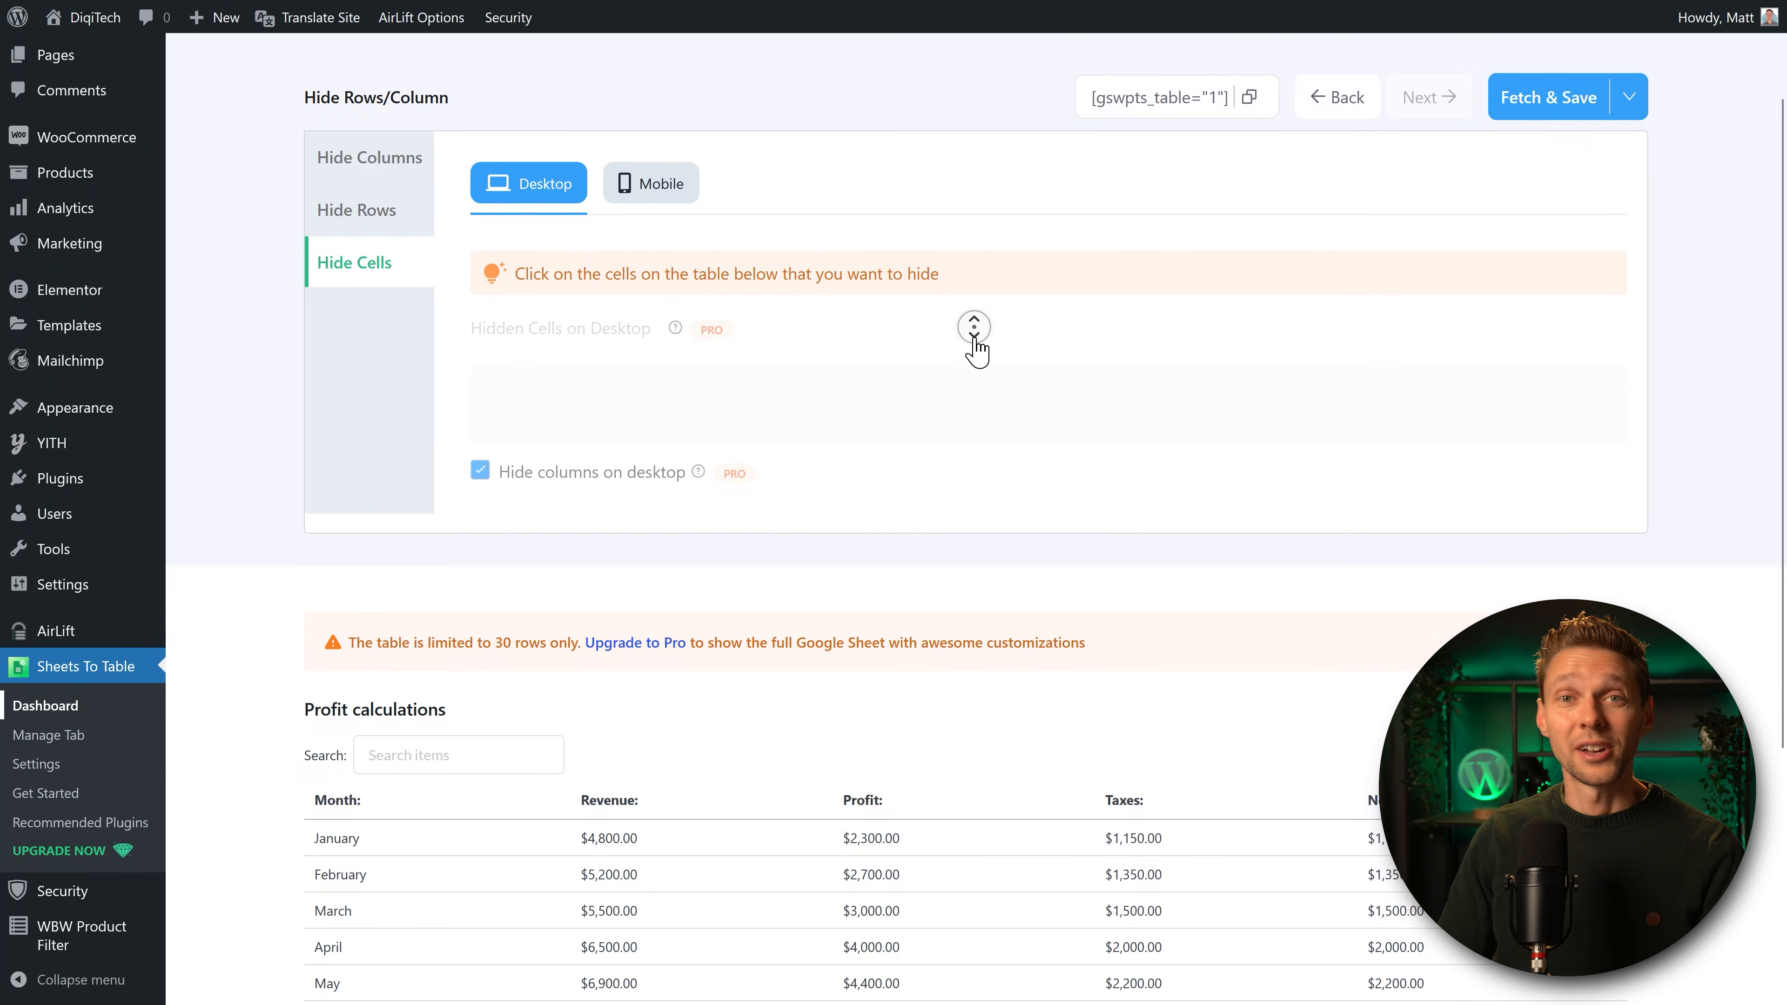
scroll(976, 352, "down", 2)
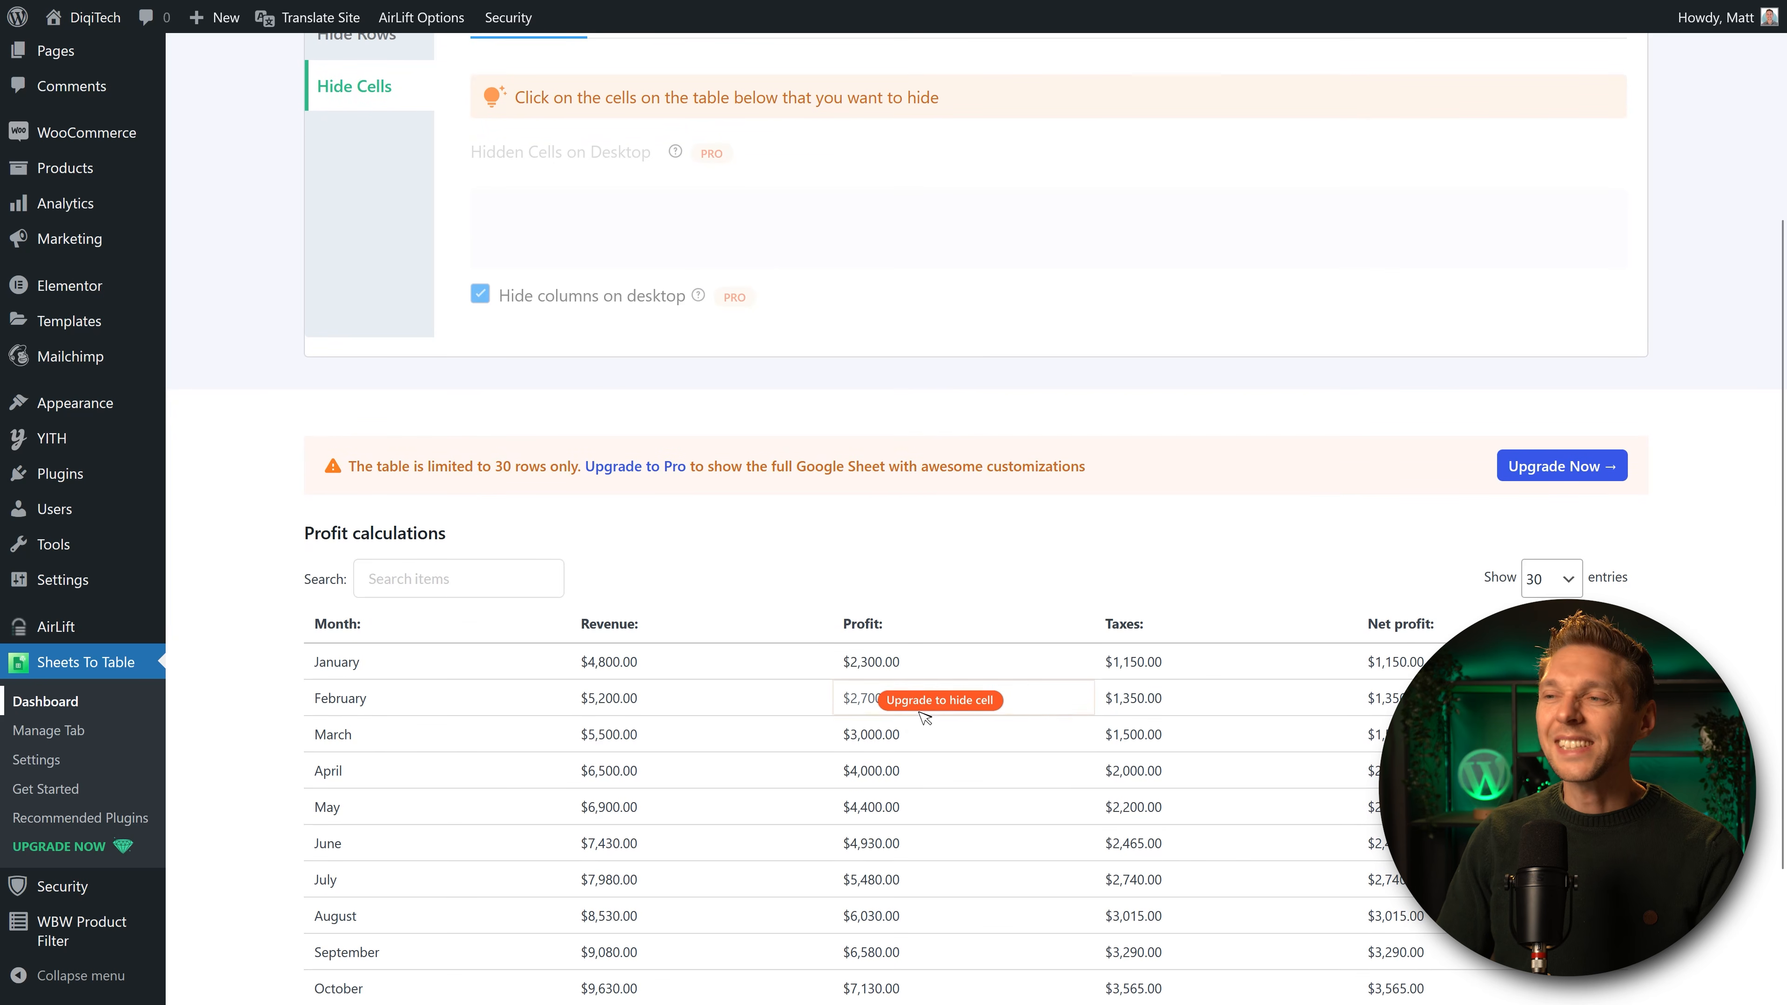
scroll(1125, 468, "up", 4)
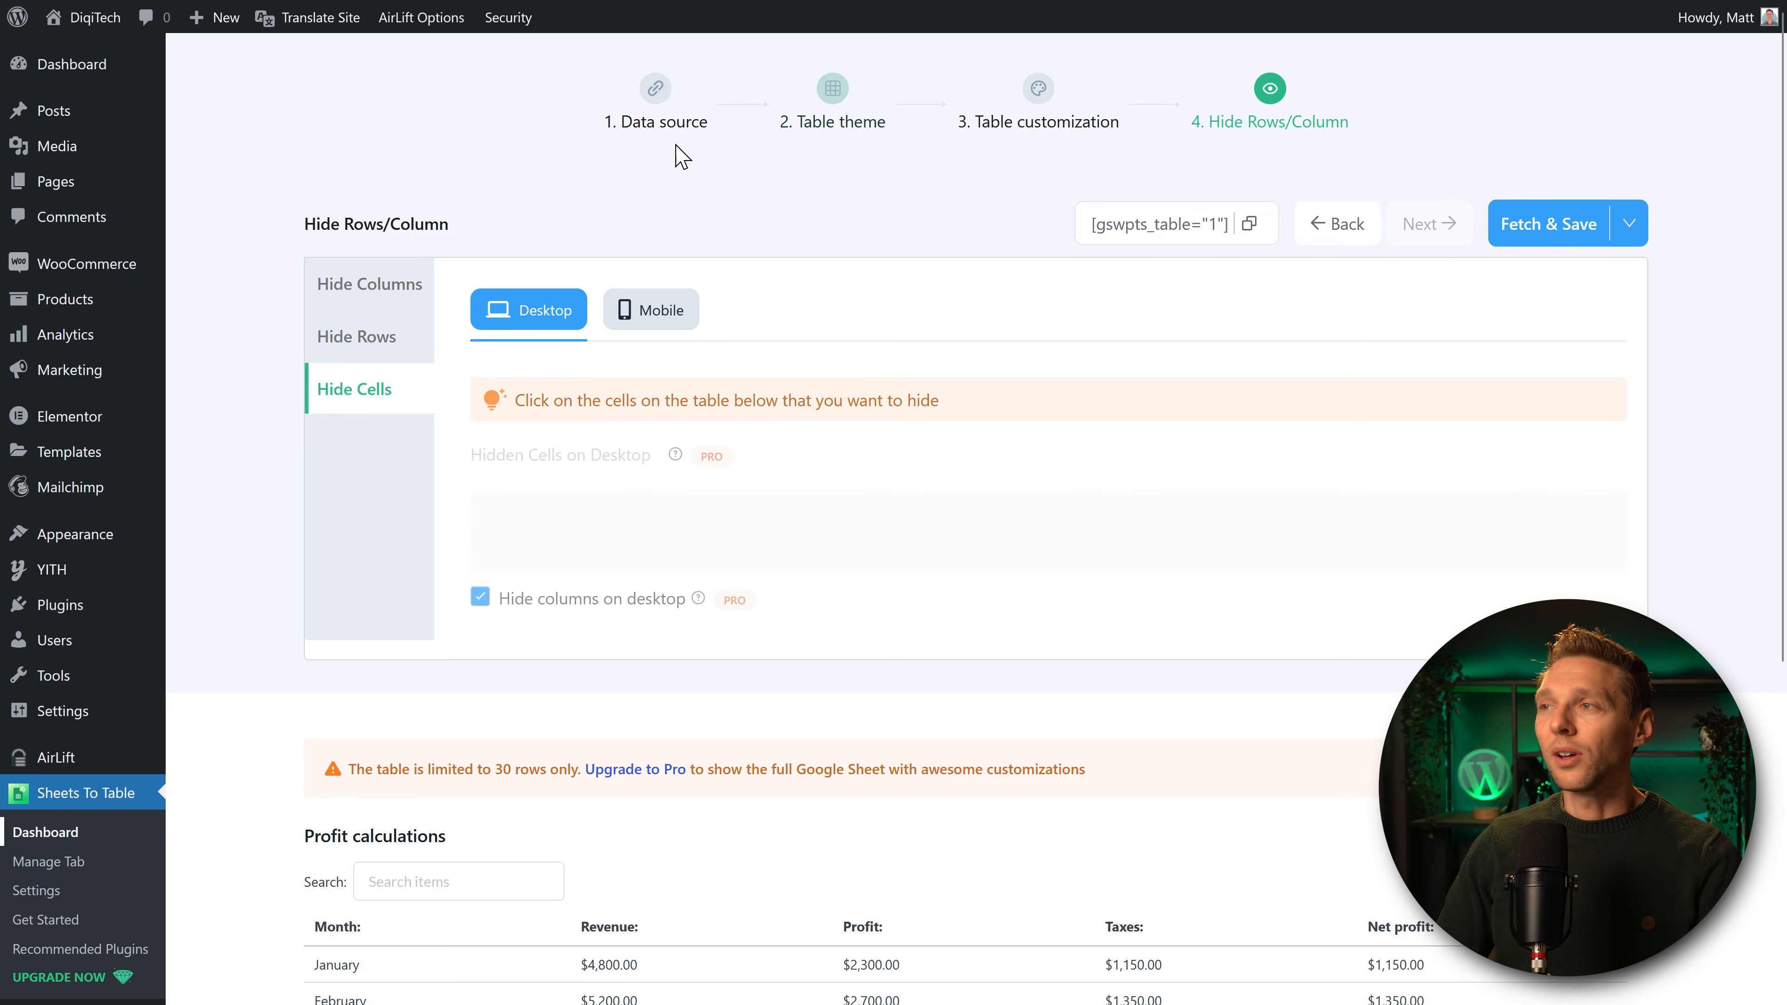
Copy the table's shortcode, and in Elementor add a Sheets to WP Table widget to the Table page with Profit calculations as its table.
left_click(1198, 236)
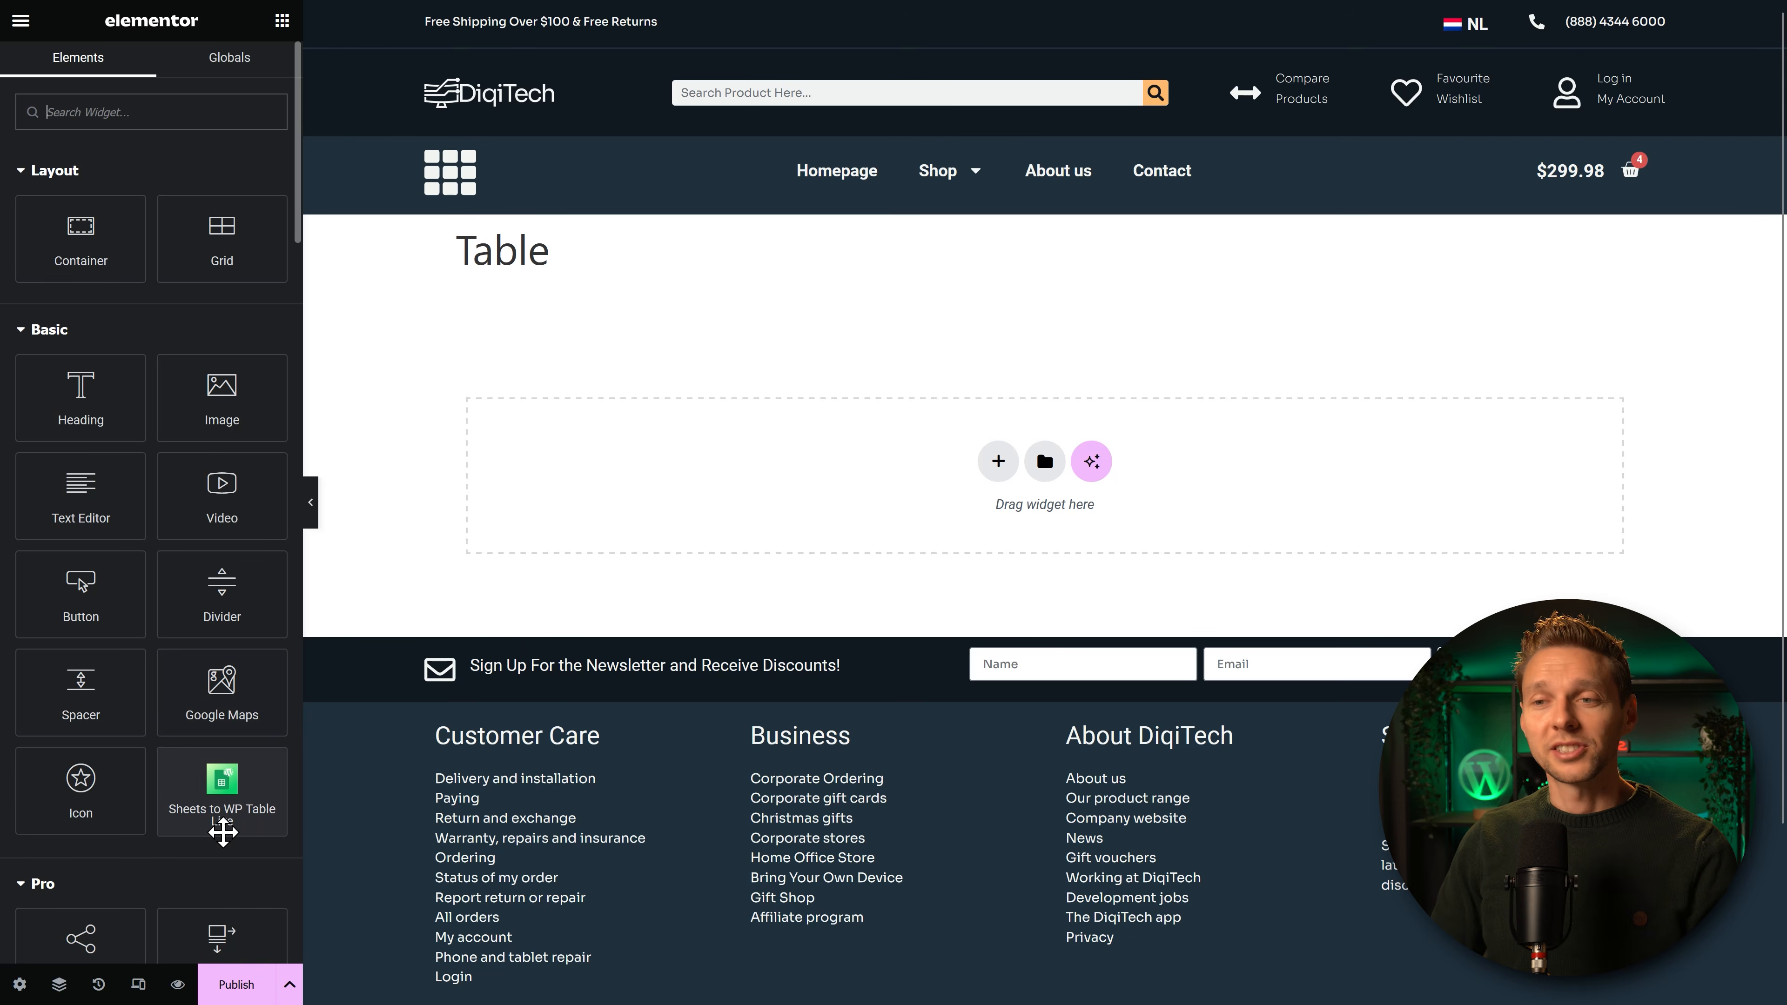
left_click_drag(202, 813, 700, 486)
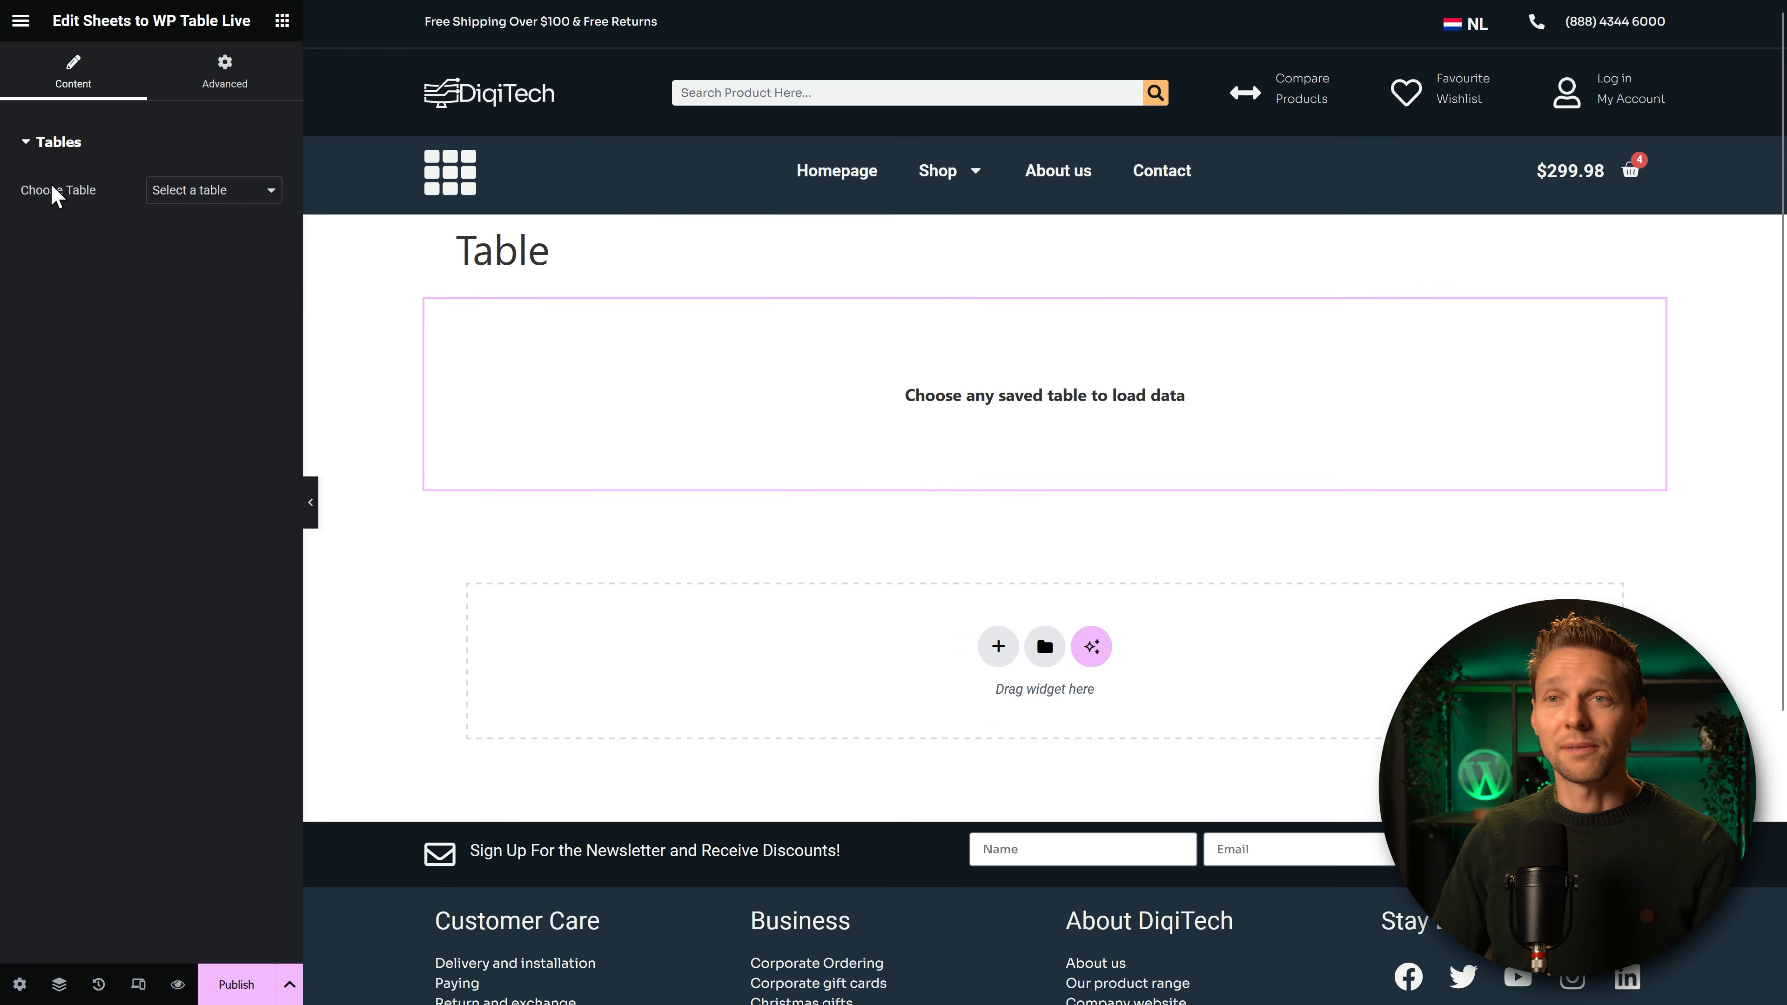
left_click(163, 191)
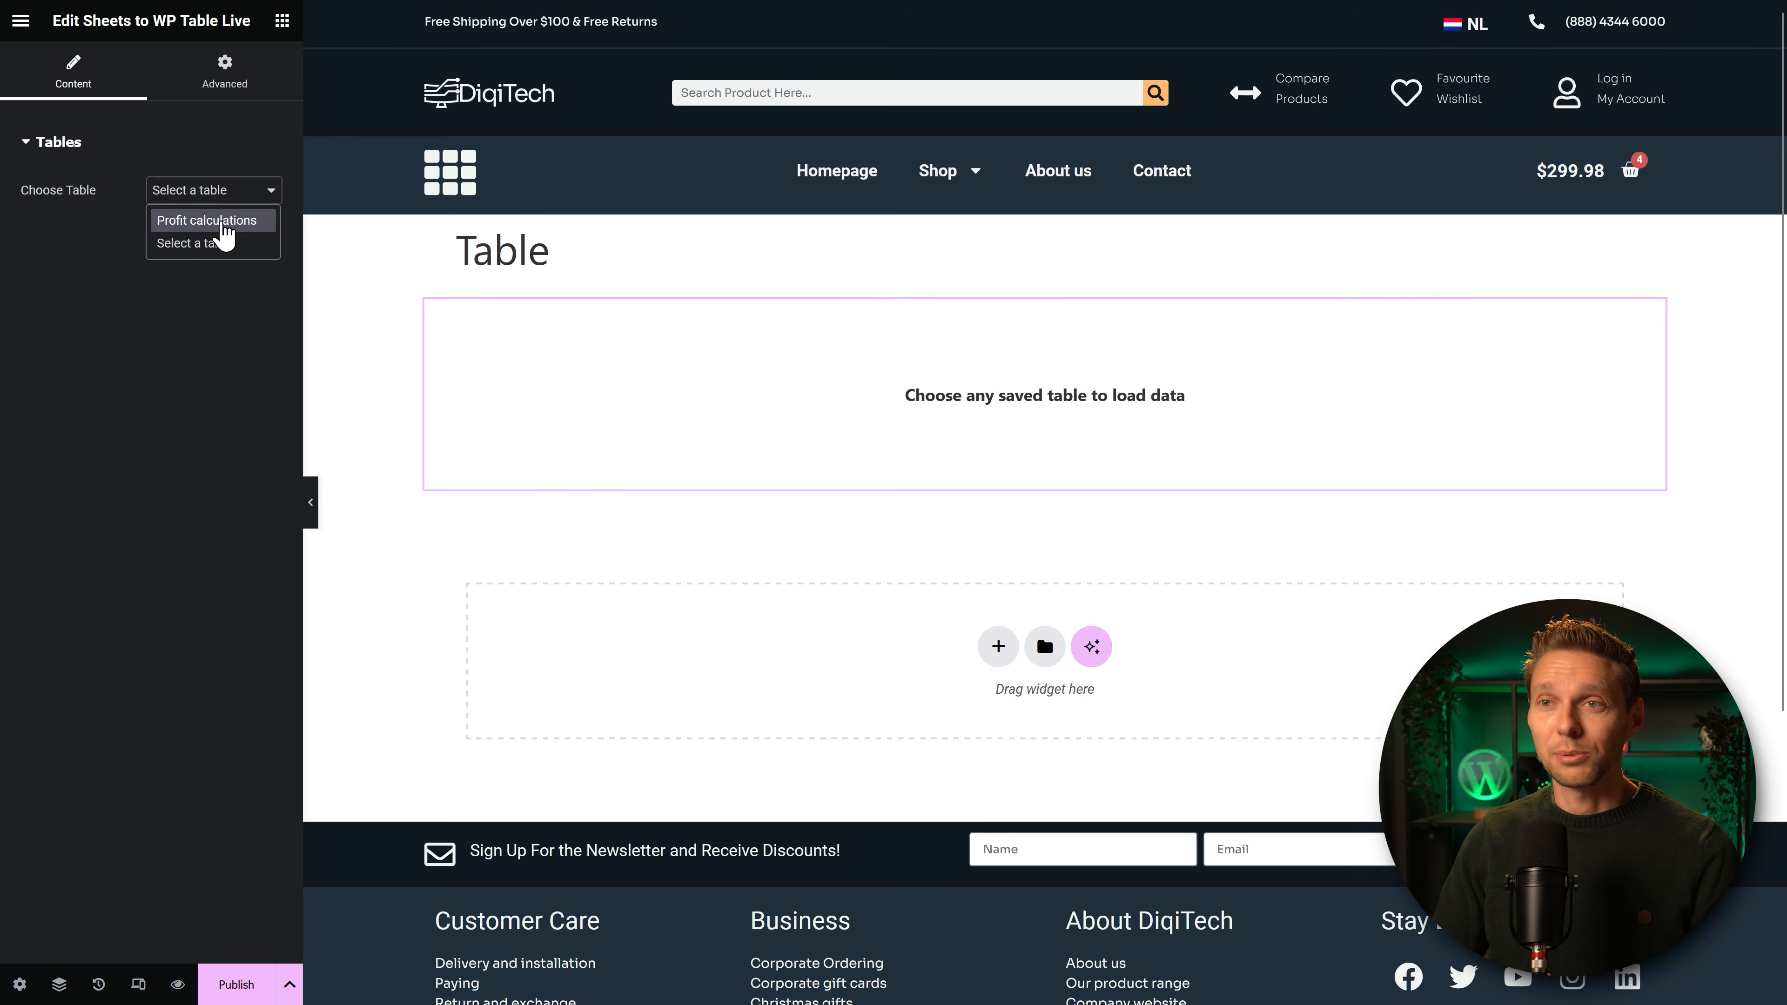
left_click(222, 220)
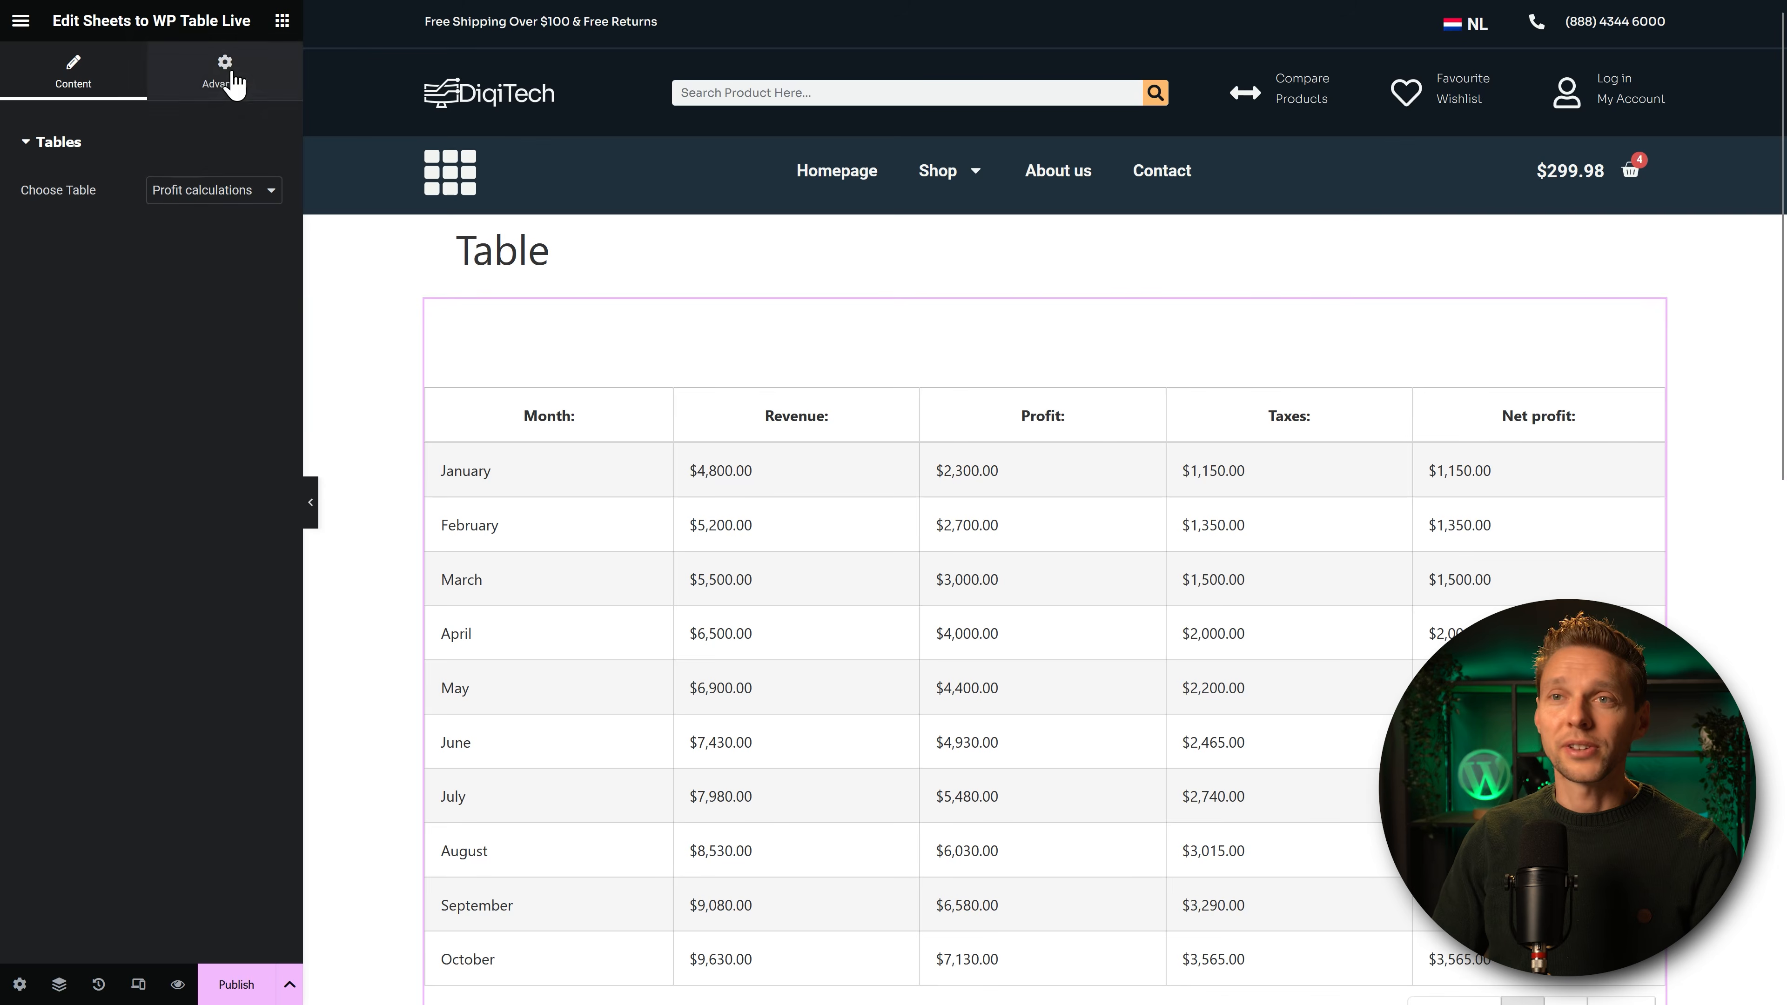
Look over the table widget's advanced settings and publish the page.
left_click(224, 70)
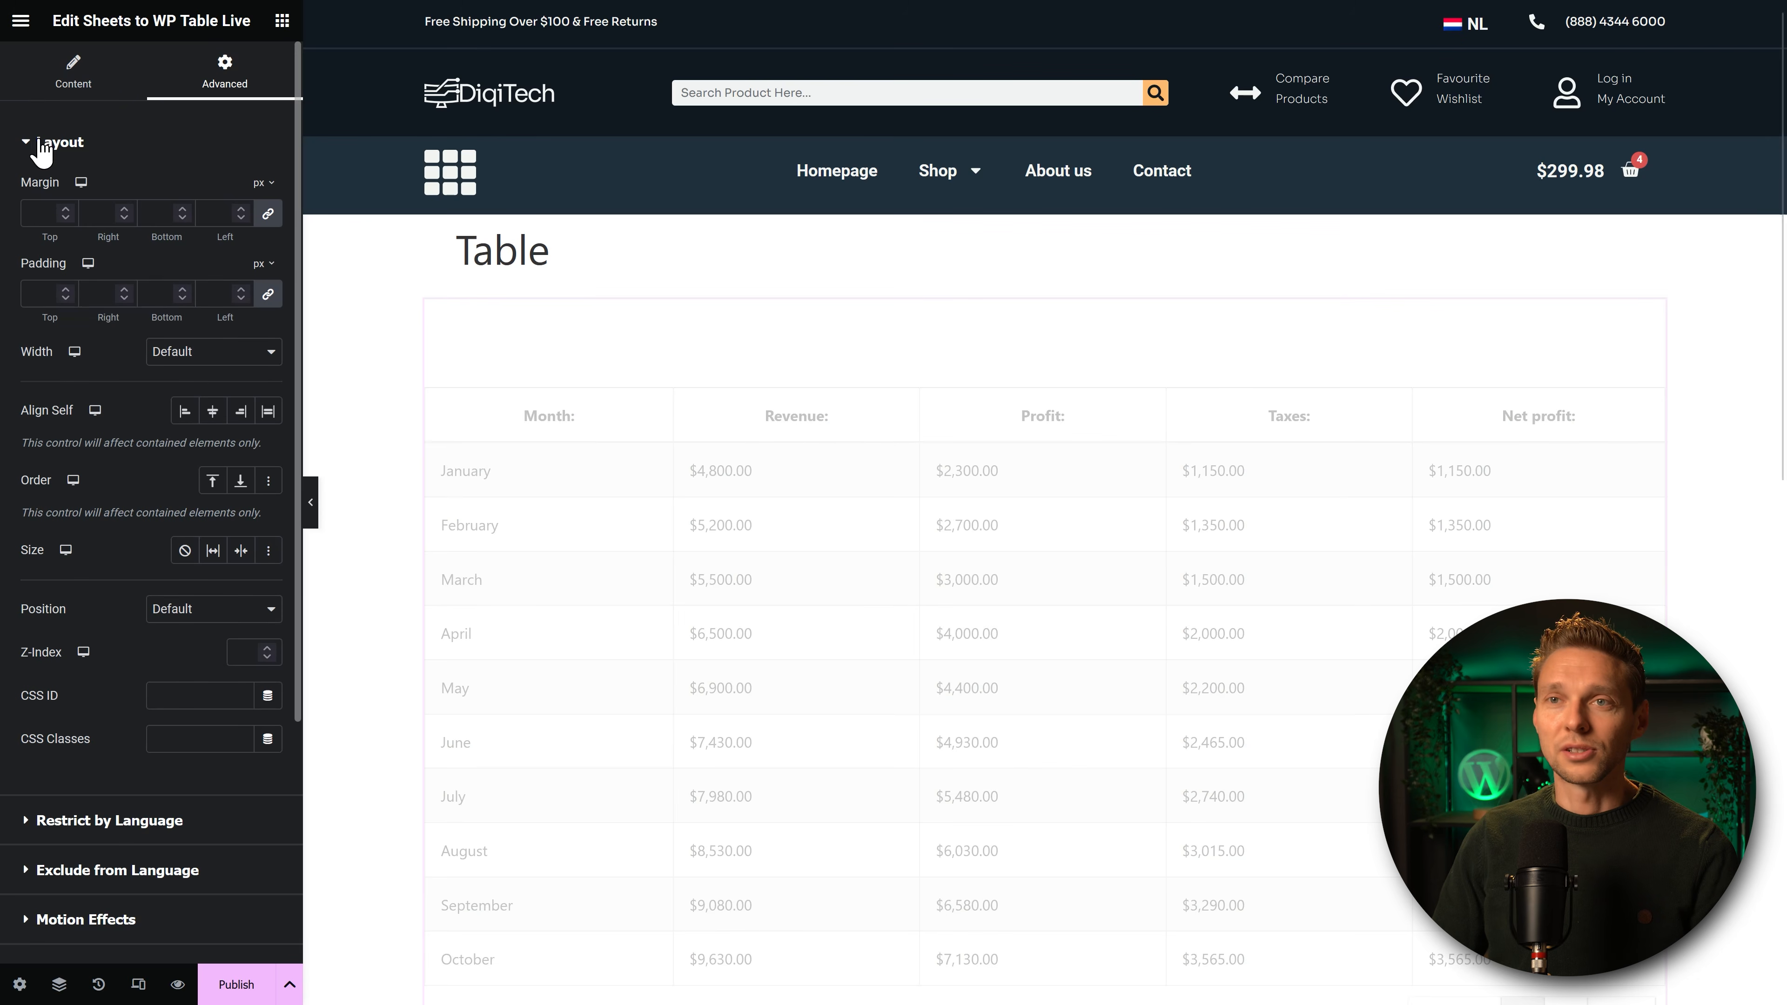
left_click(39, 144)
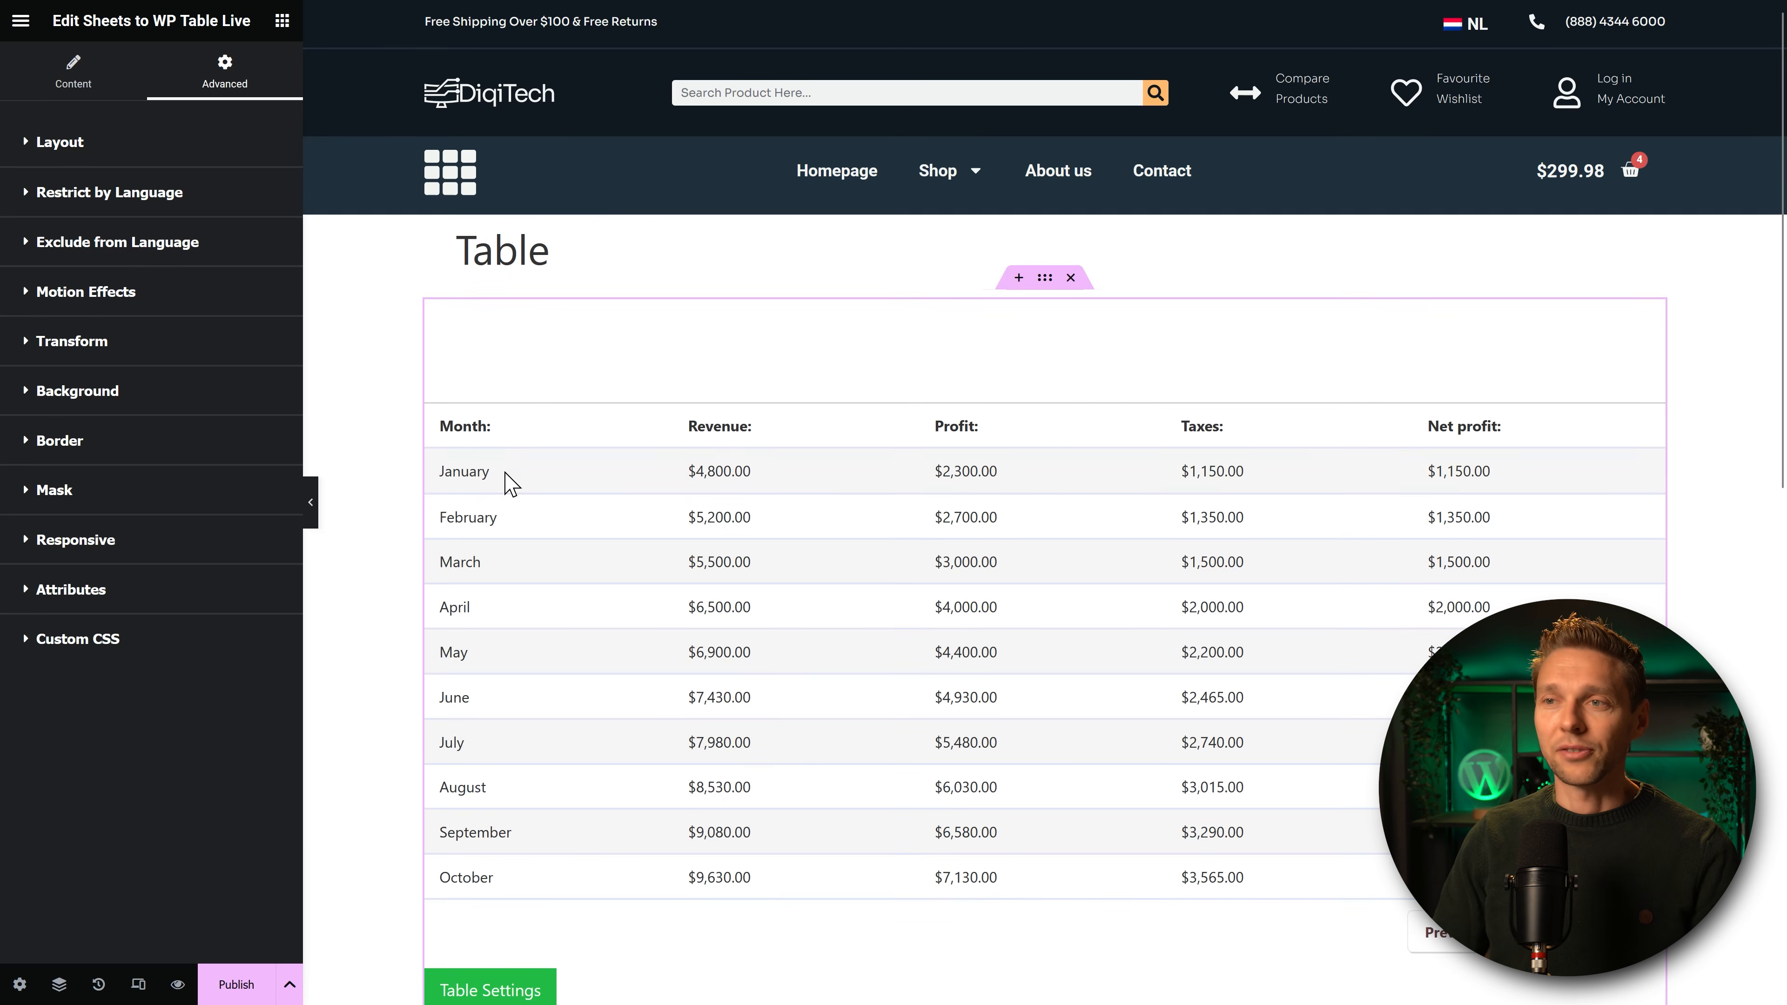
scroll(440, 401, "down", 3)
scroll(430, 405, "up", 2)
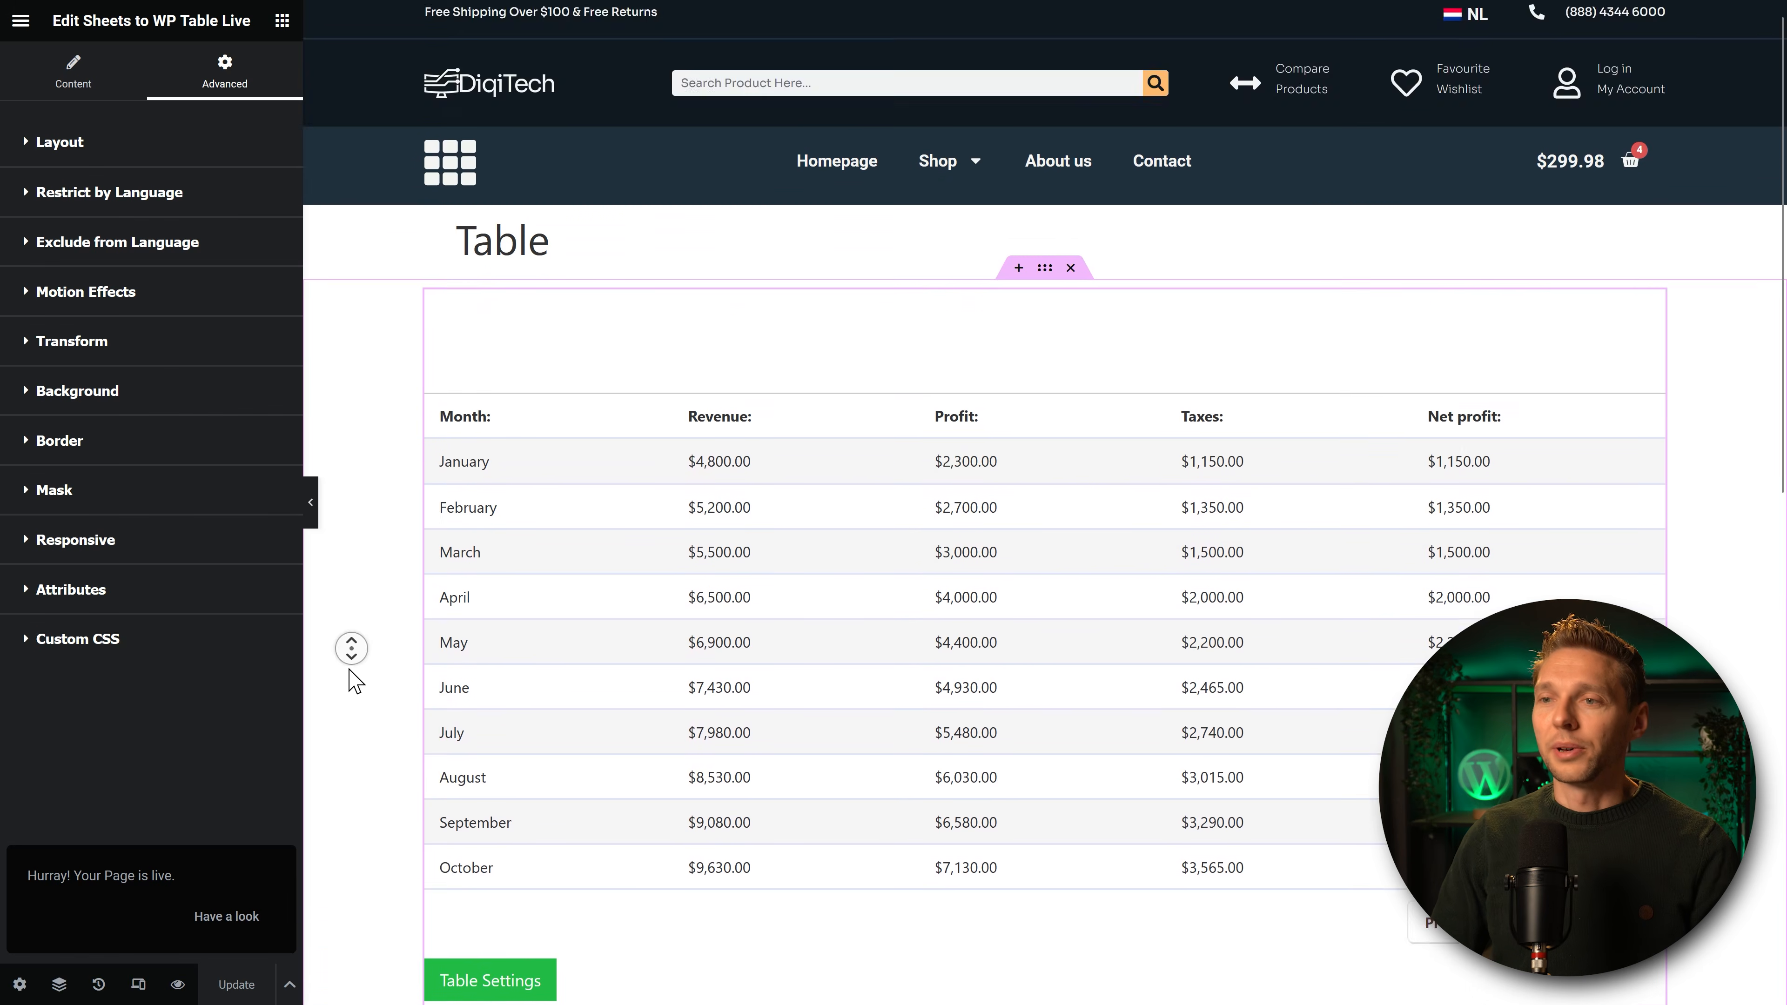
scroll(349, 680, "down", 3)
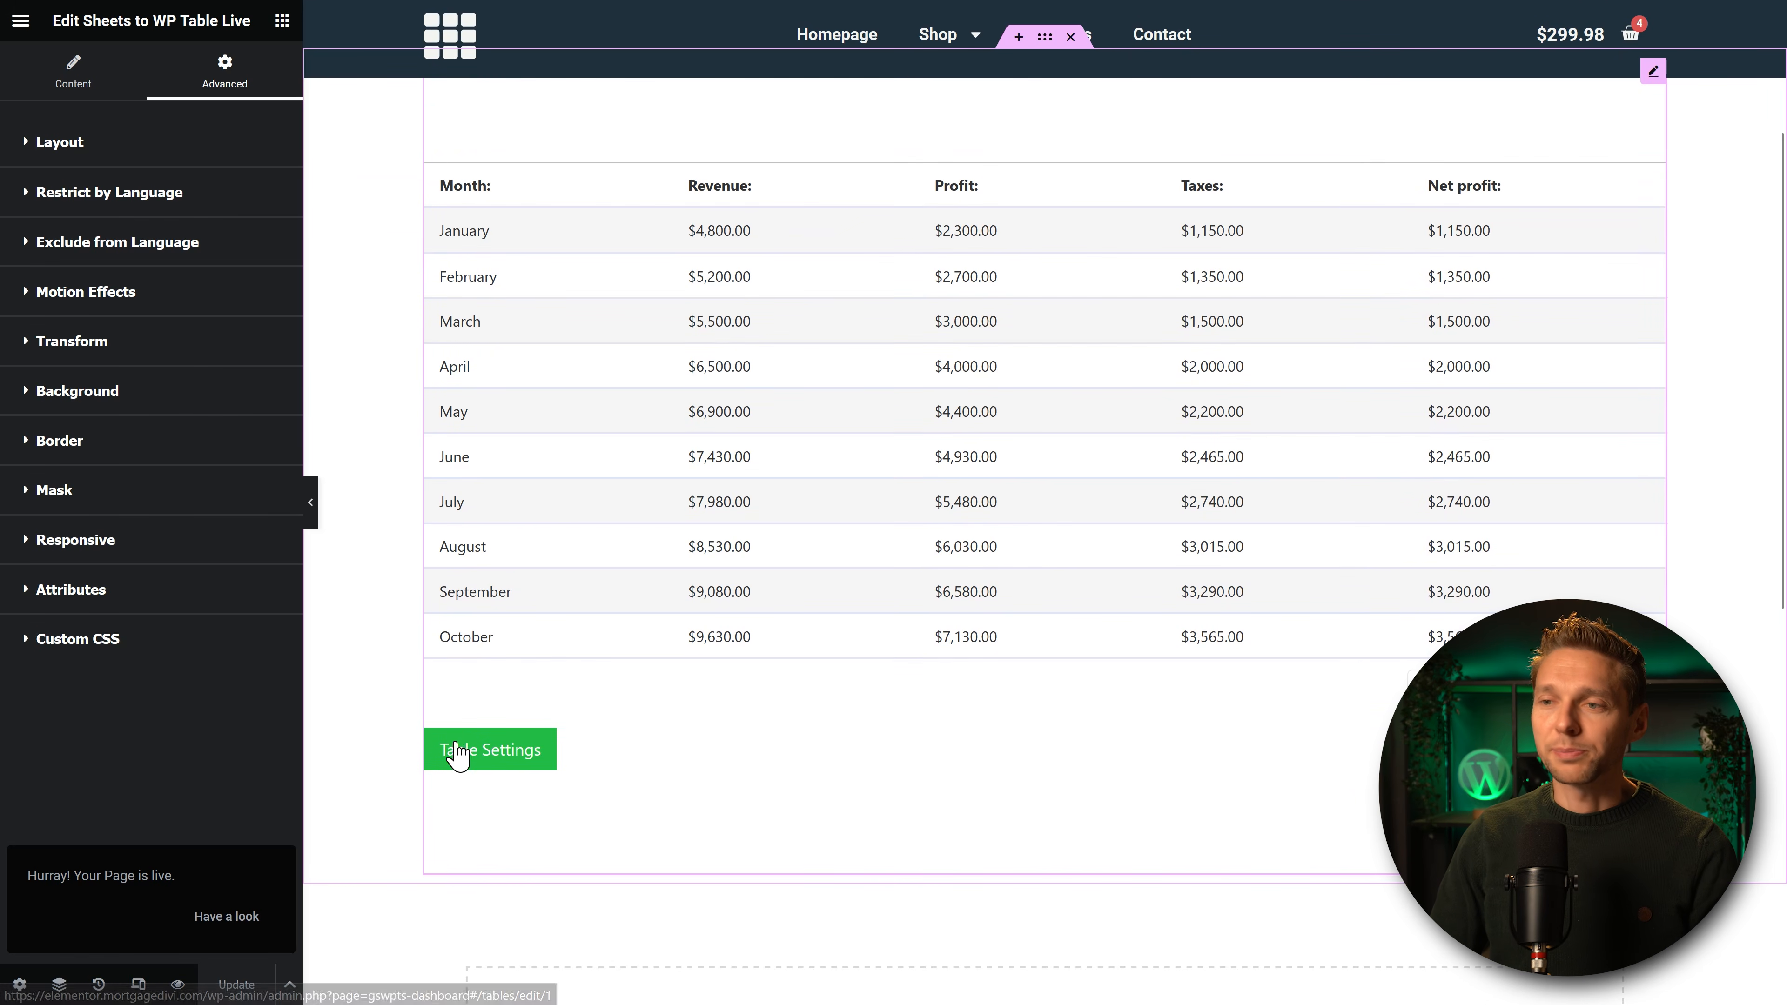
Open the table's settings from the embedded table and revisit its data source and theme stages.
left_click(471, 761)
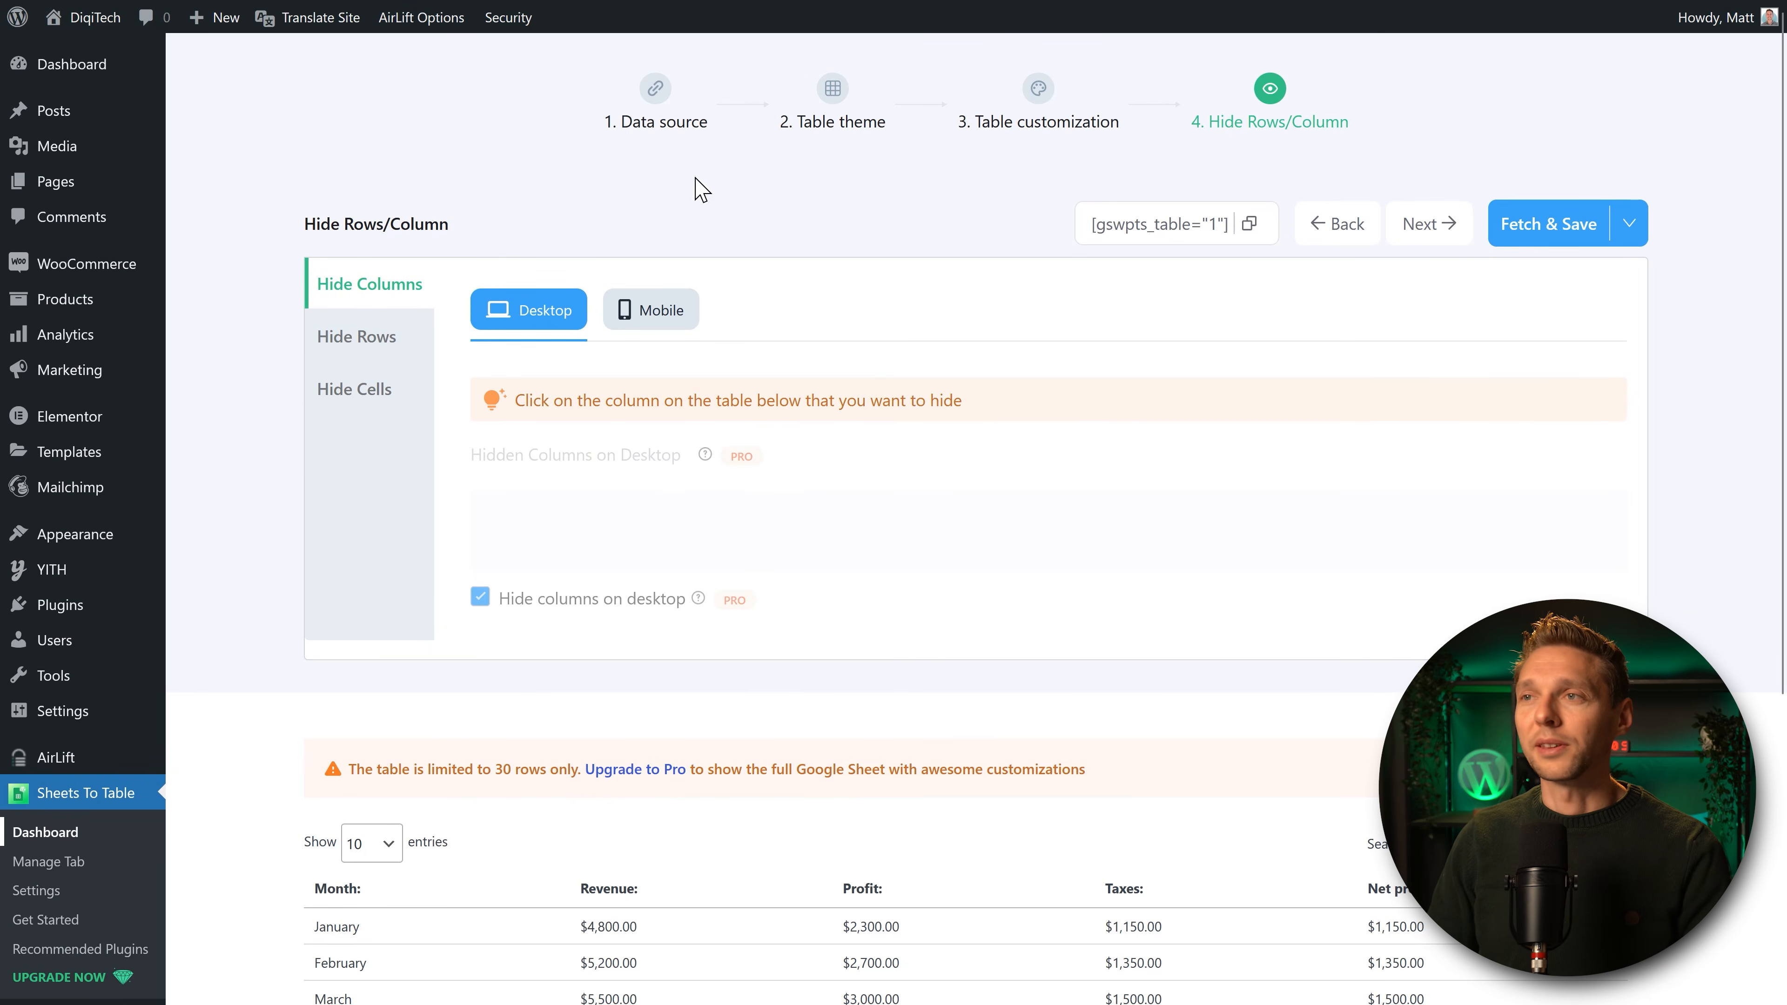
left_click(670, 127)
left_click(834, 102)
left_click(660, 102)
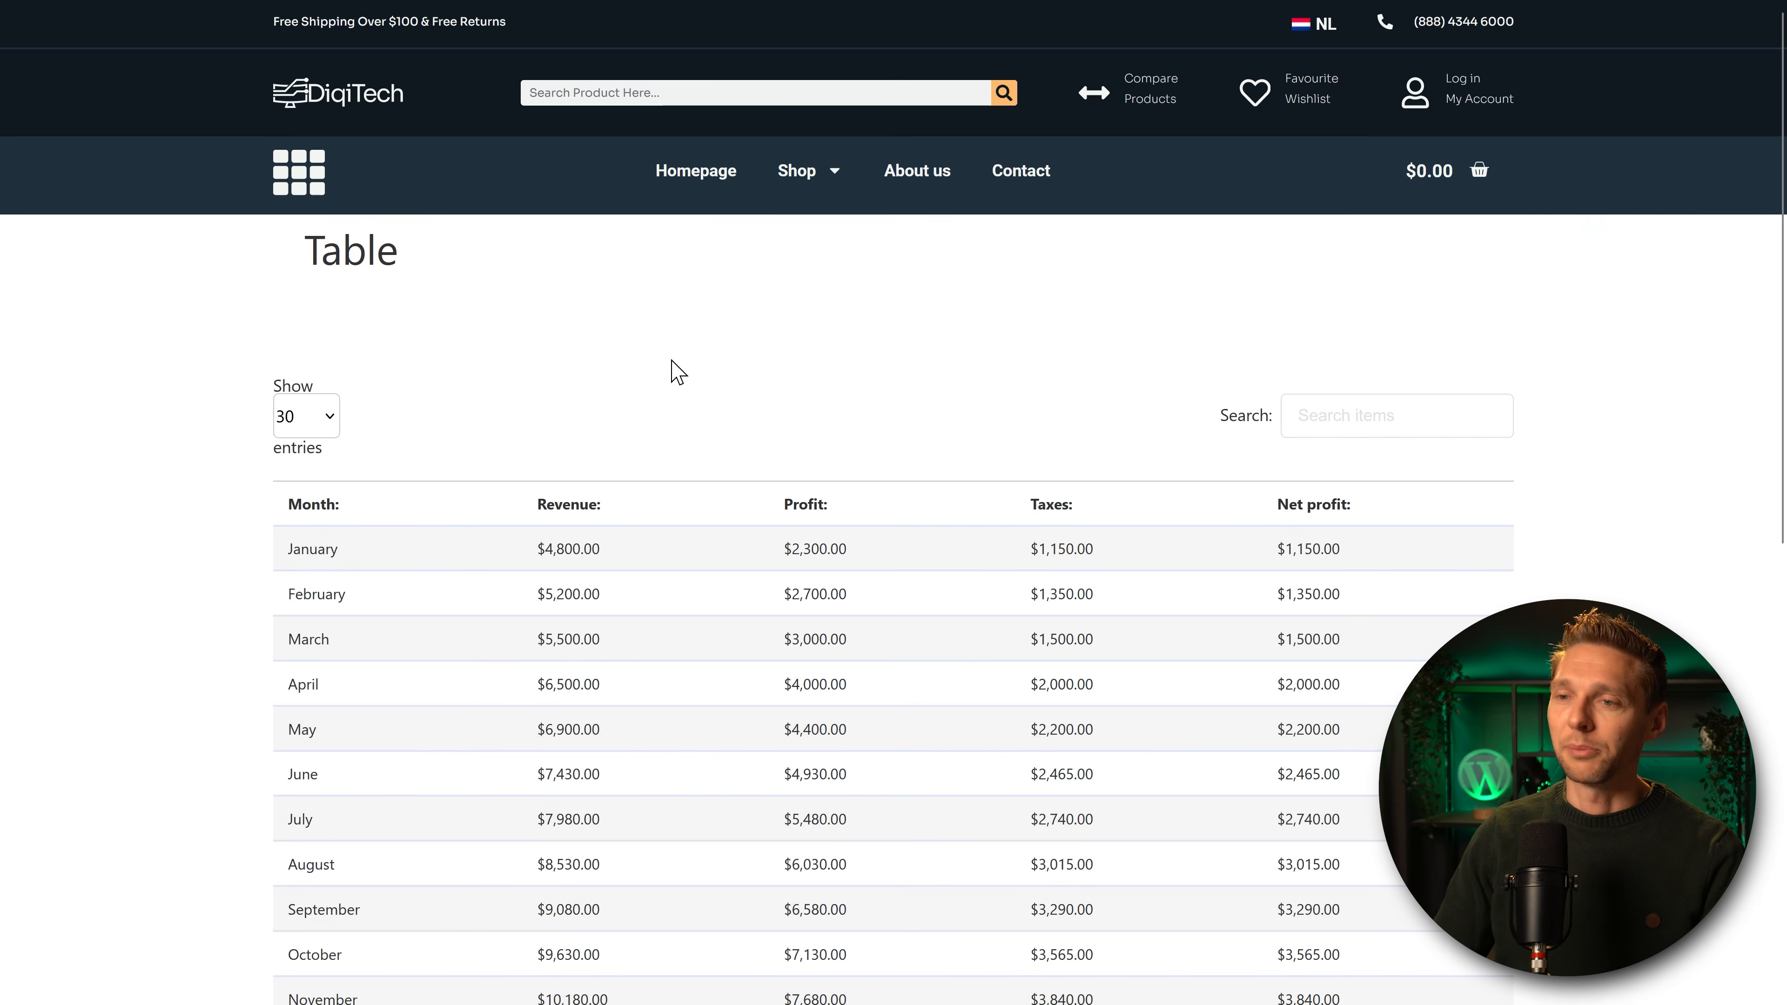
On the published Table page, try out the table's search with partial month names such as "febr" and "jun".
left_click(1376, 403)
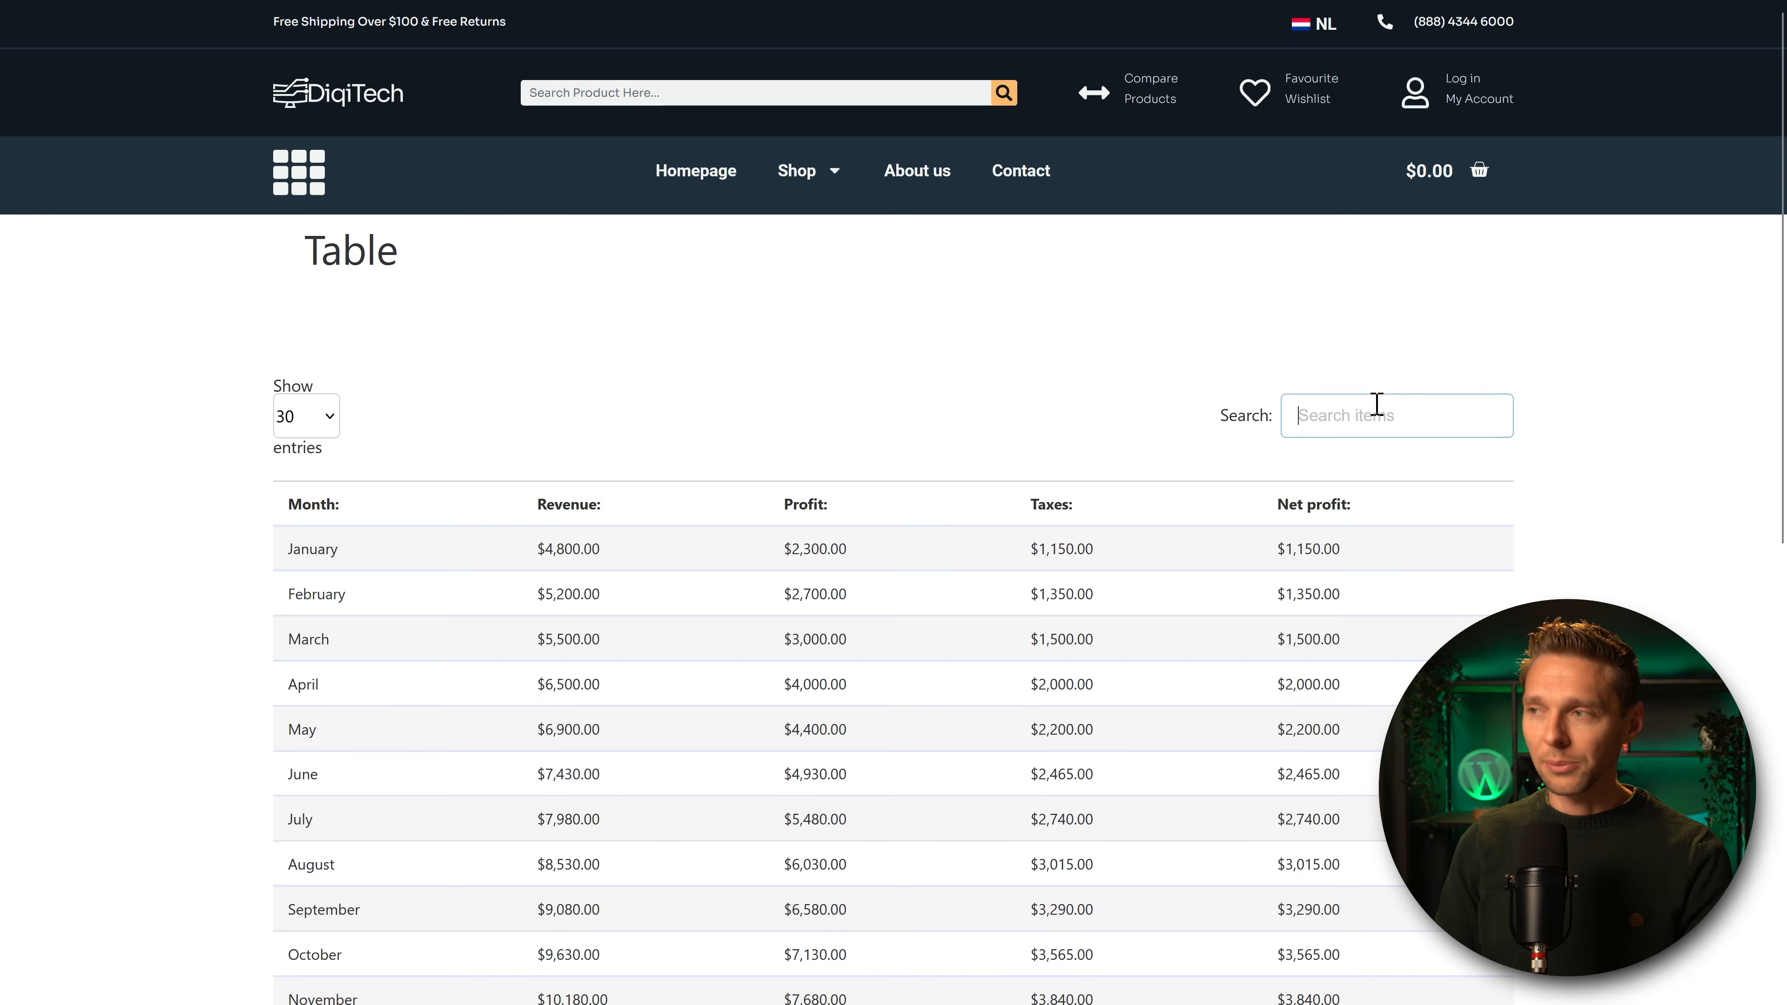
type("febr")
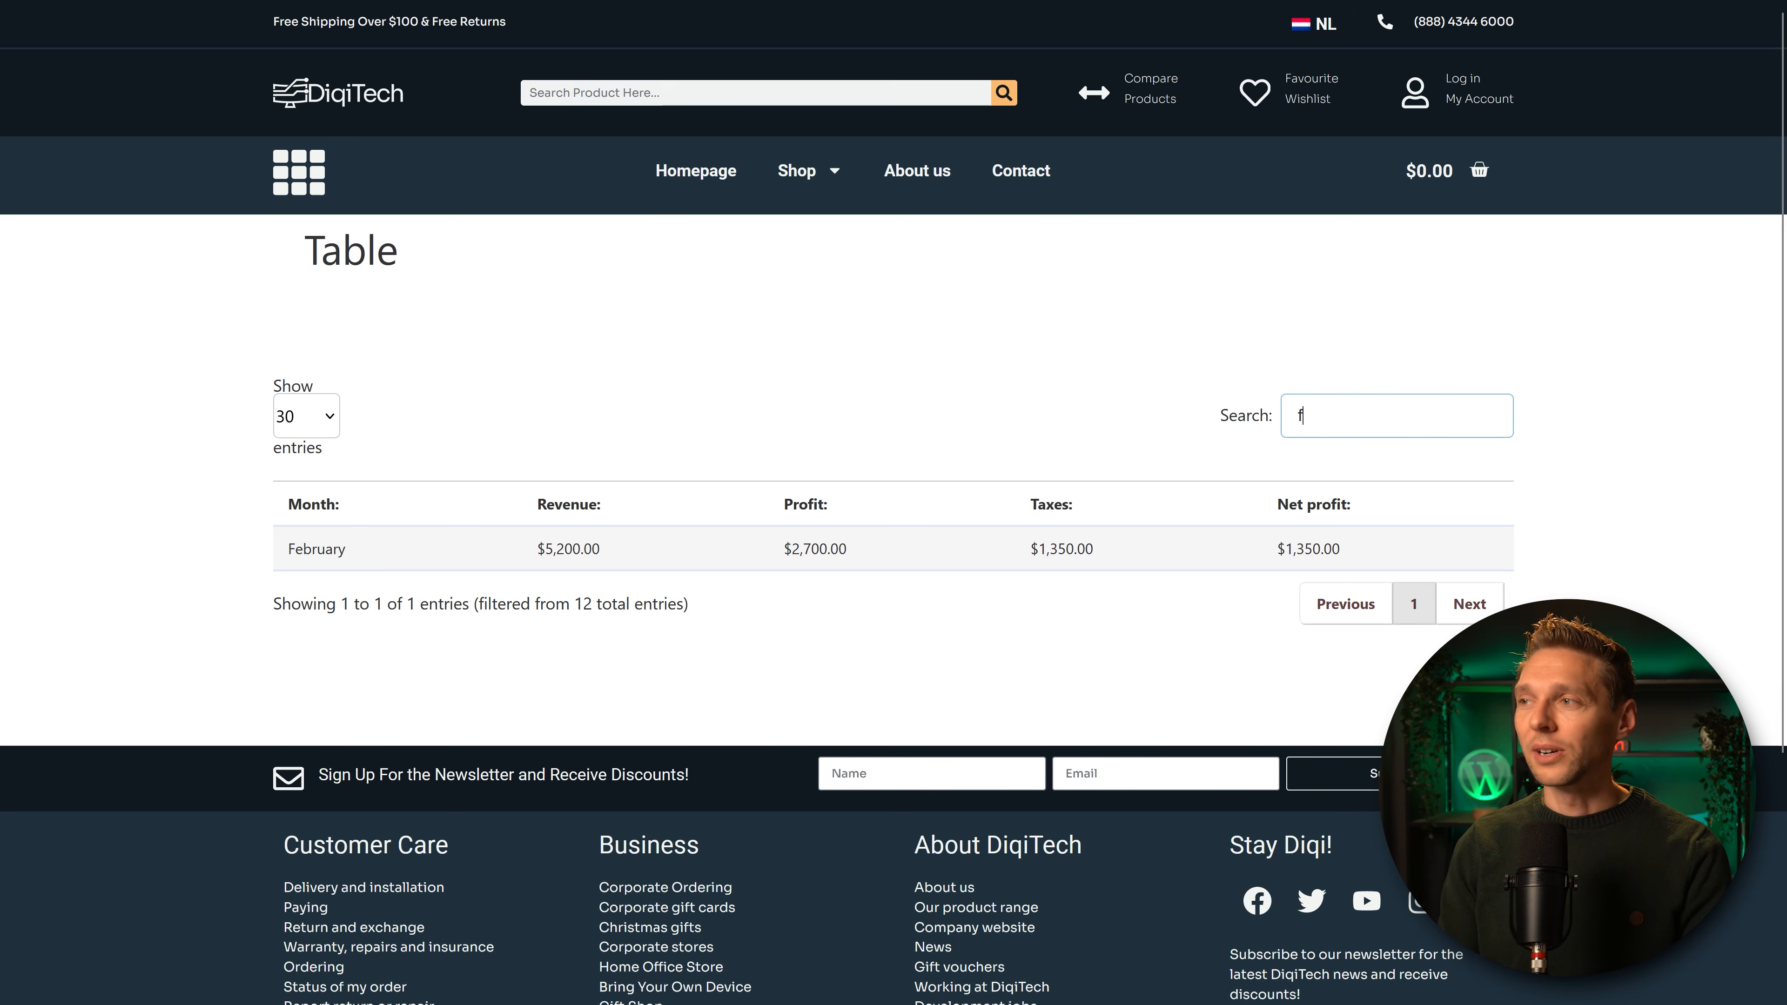
key("BackSpace")
type("jen")
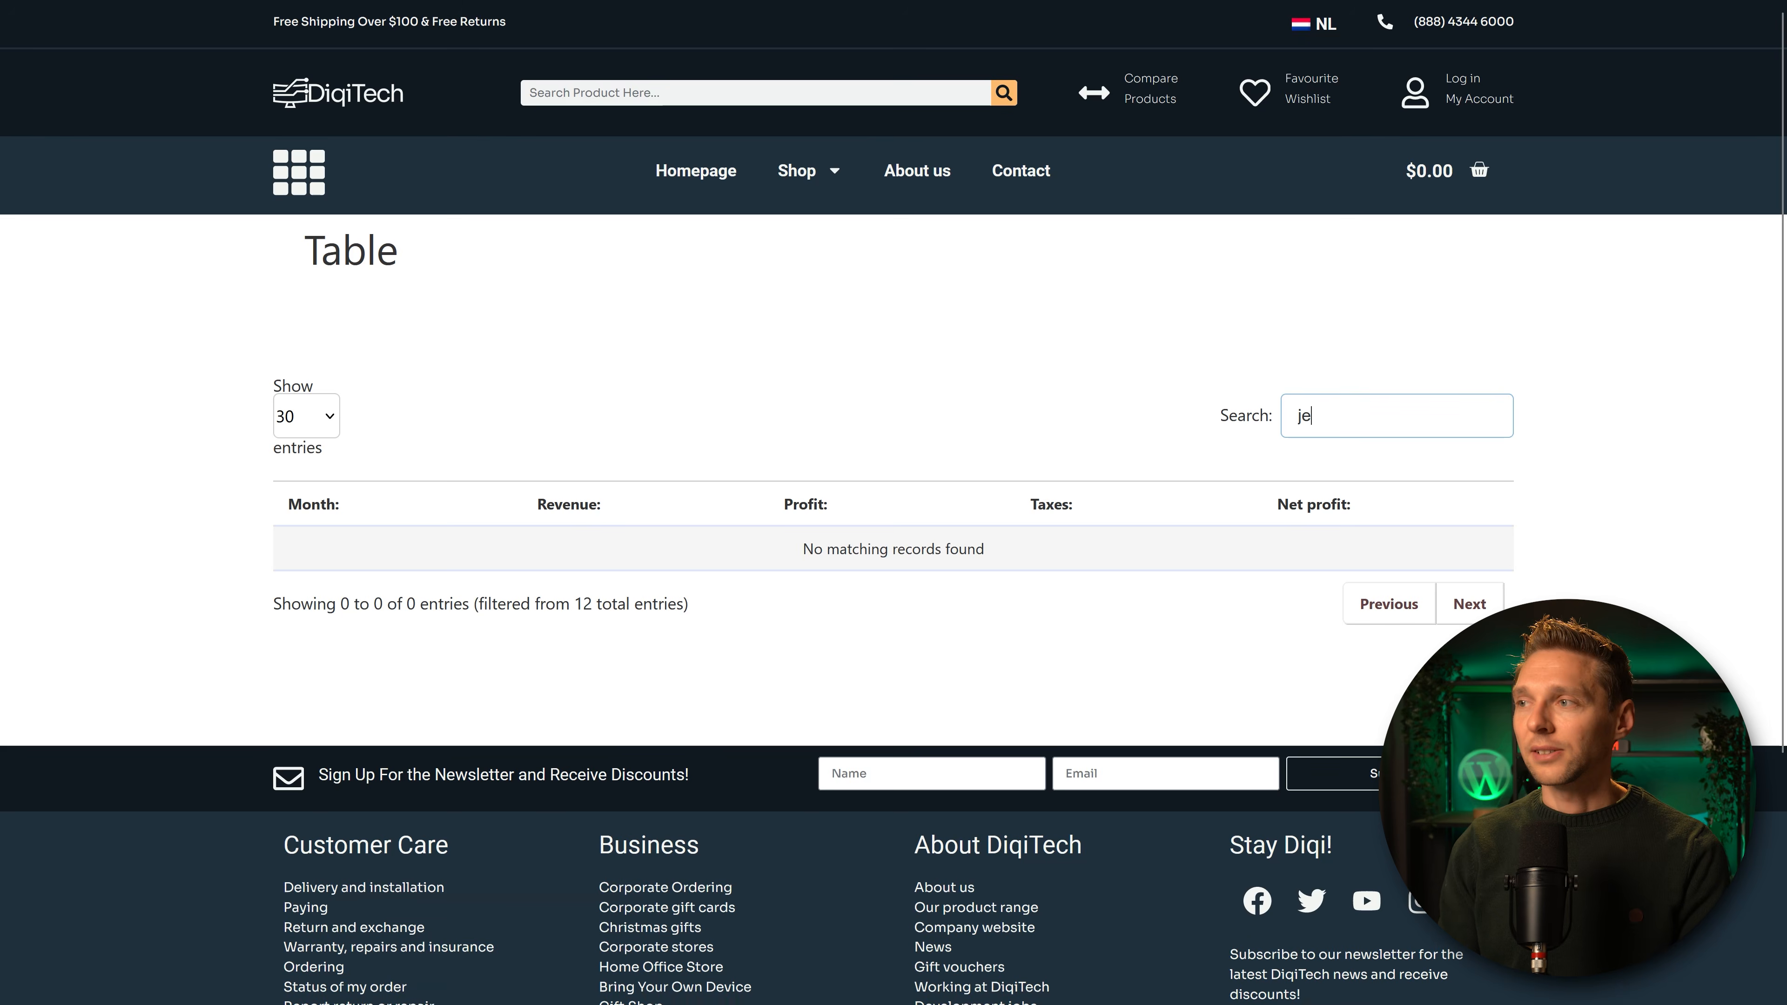
key("BackSpace")
key("BackSpace")
type("jun")
key("BackSpace")
key("BackSpace")
key("BackSpace")
type("jun")
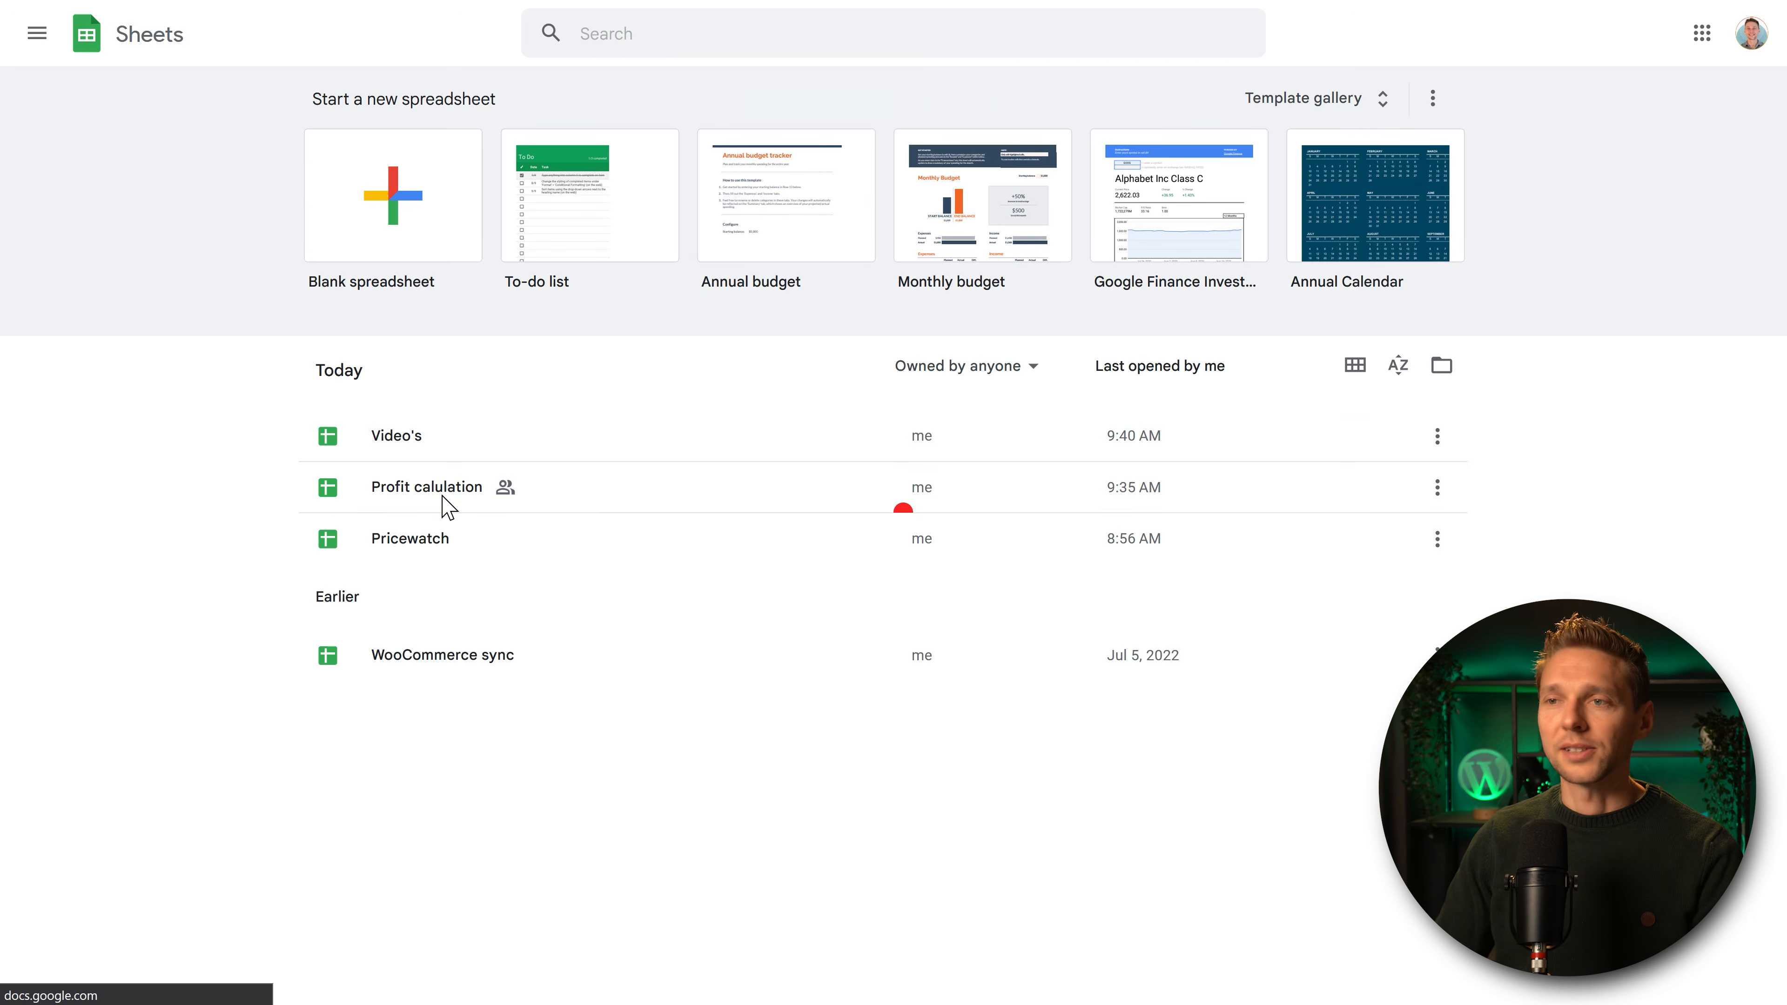
In the Profit calulation spreadsheet in Google Sheets, set January's revenue in cell B2 to 1200 and reload the published Table page.
left_click(443, 503)
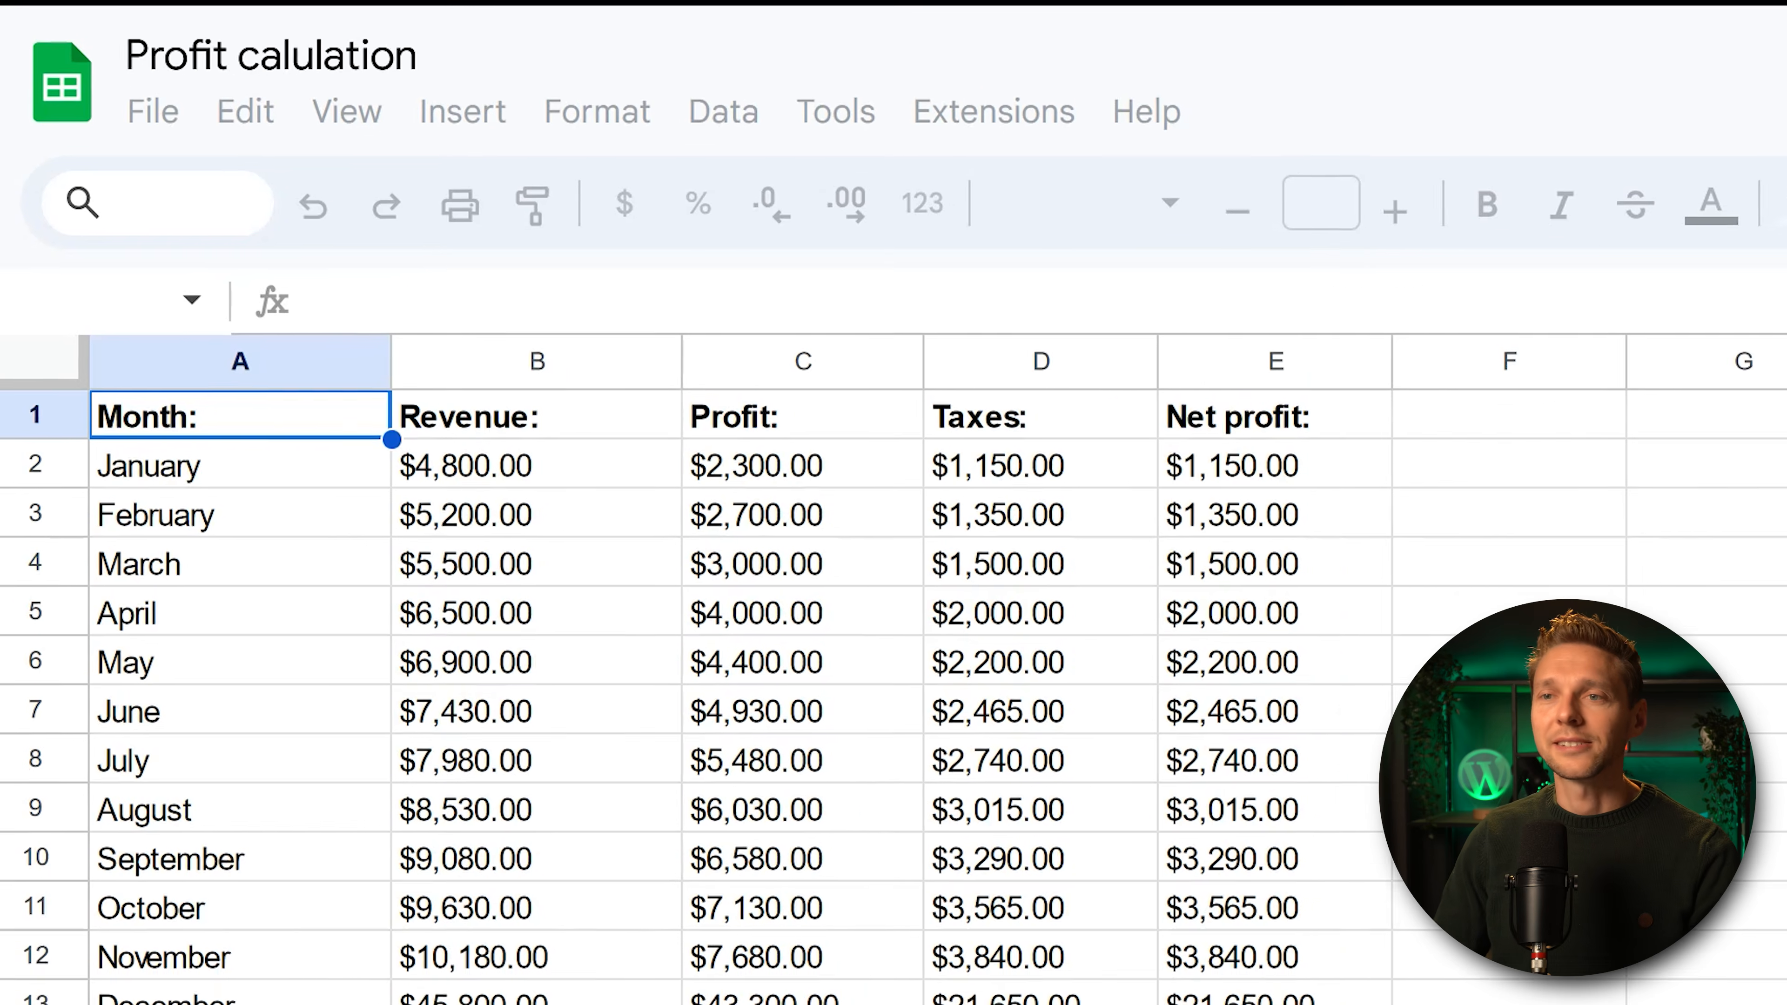
left_click(505, 479)
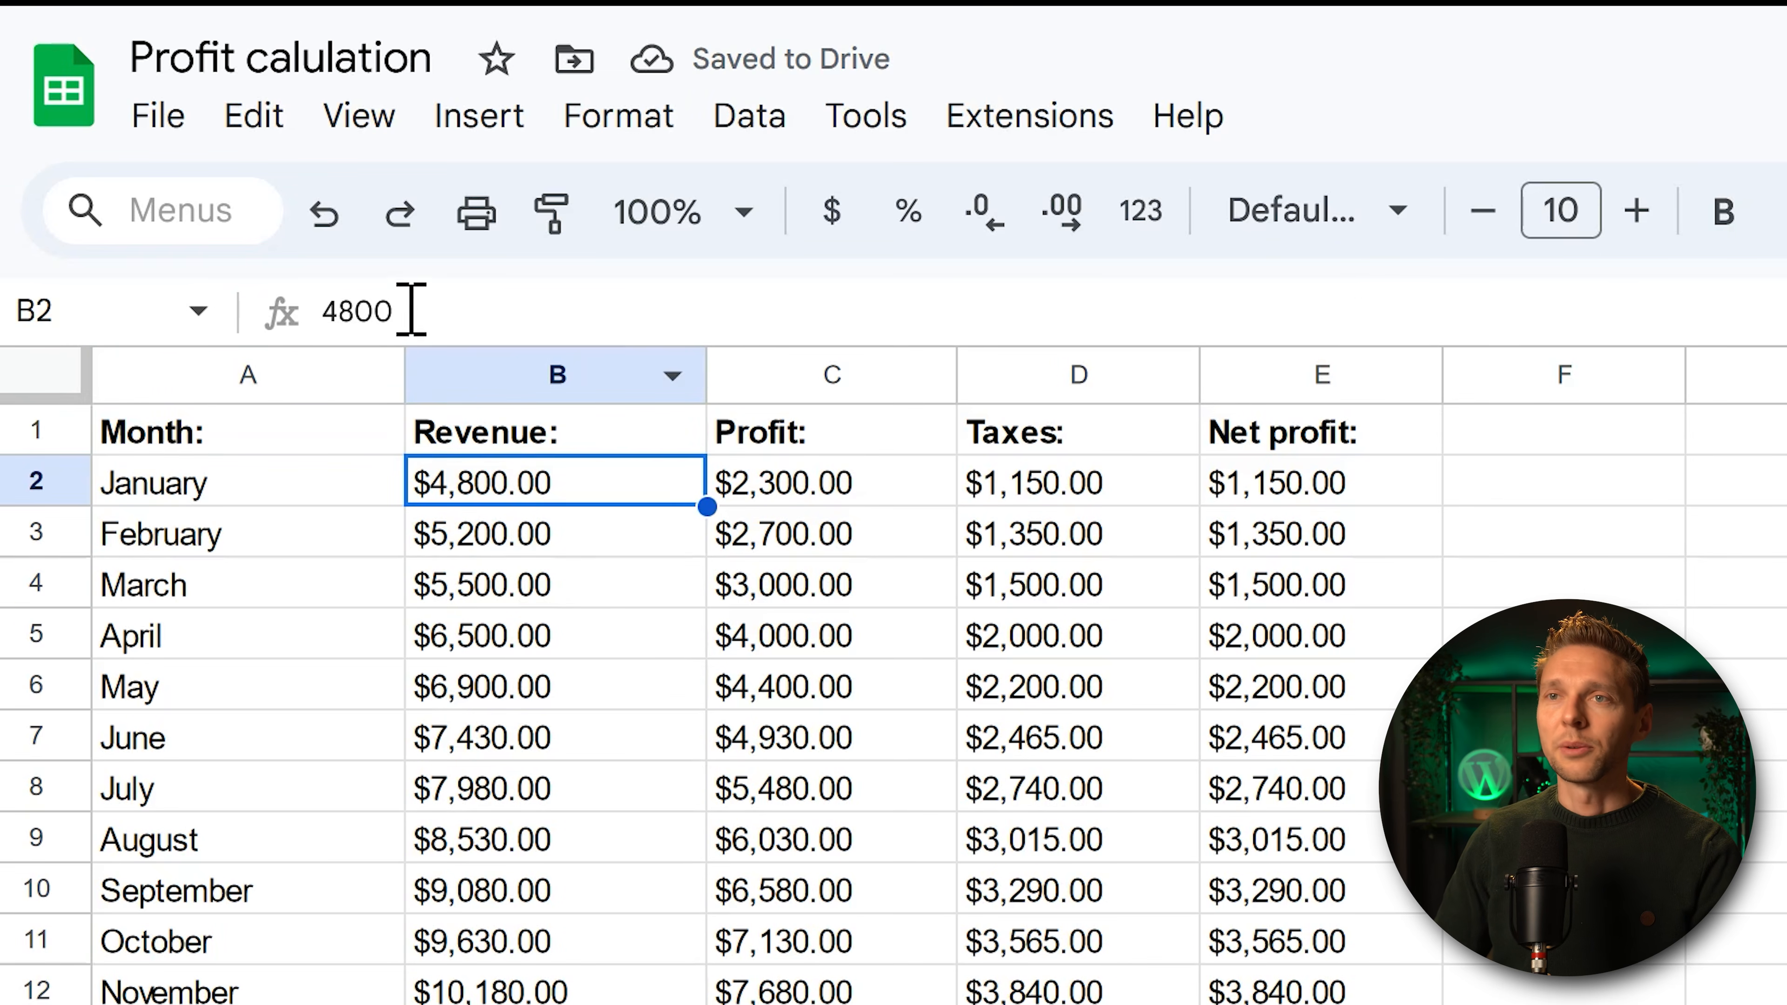
left_click_drag(411, 310, 325, 315)
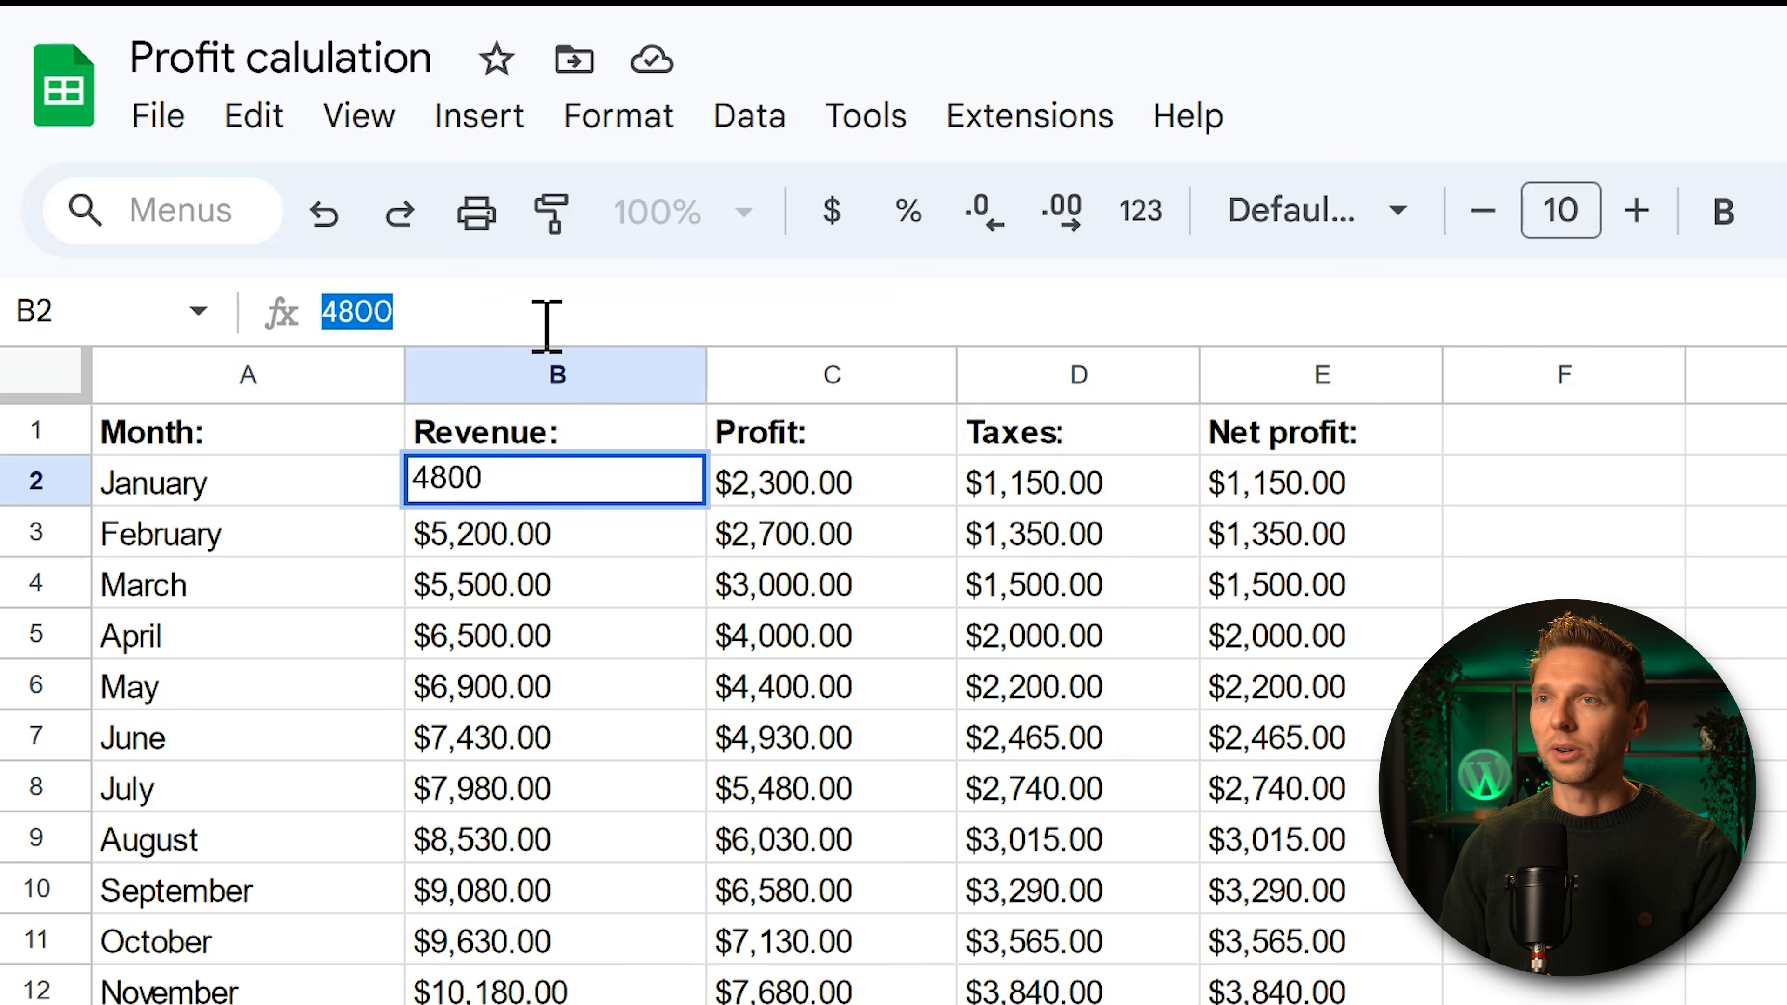
type("1200")
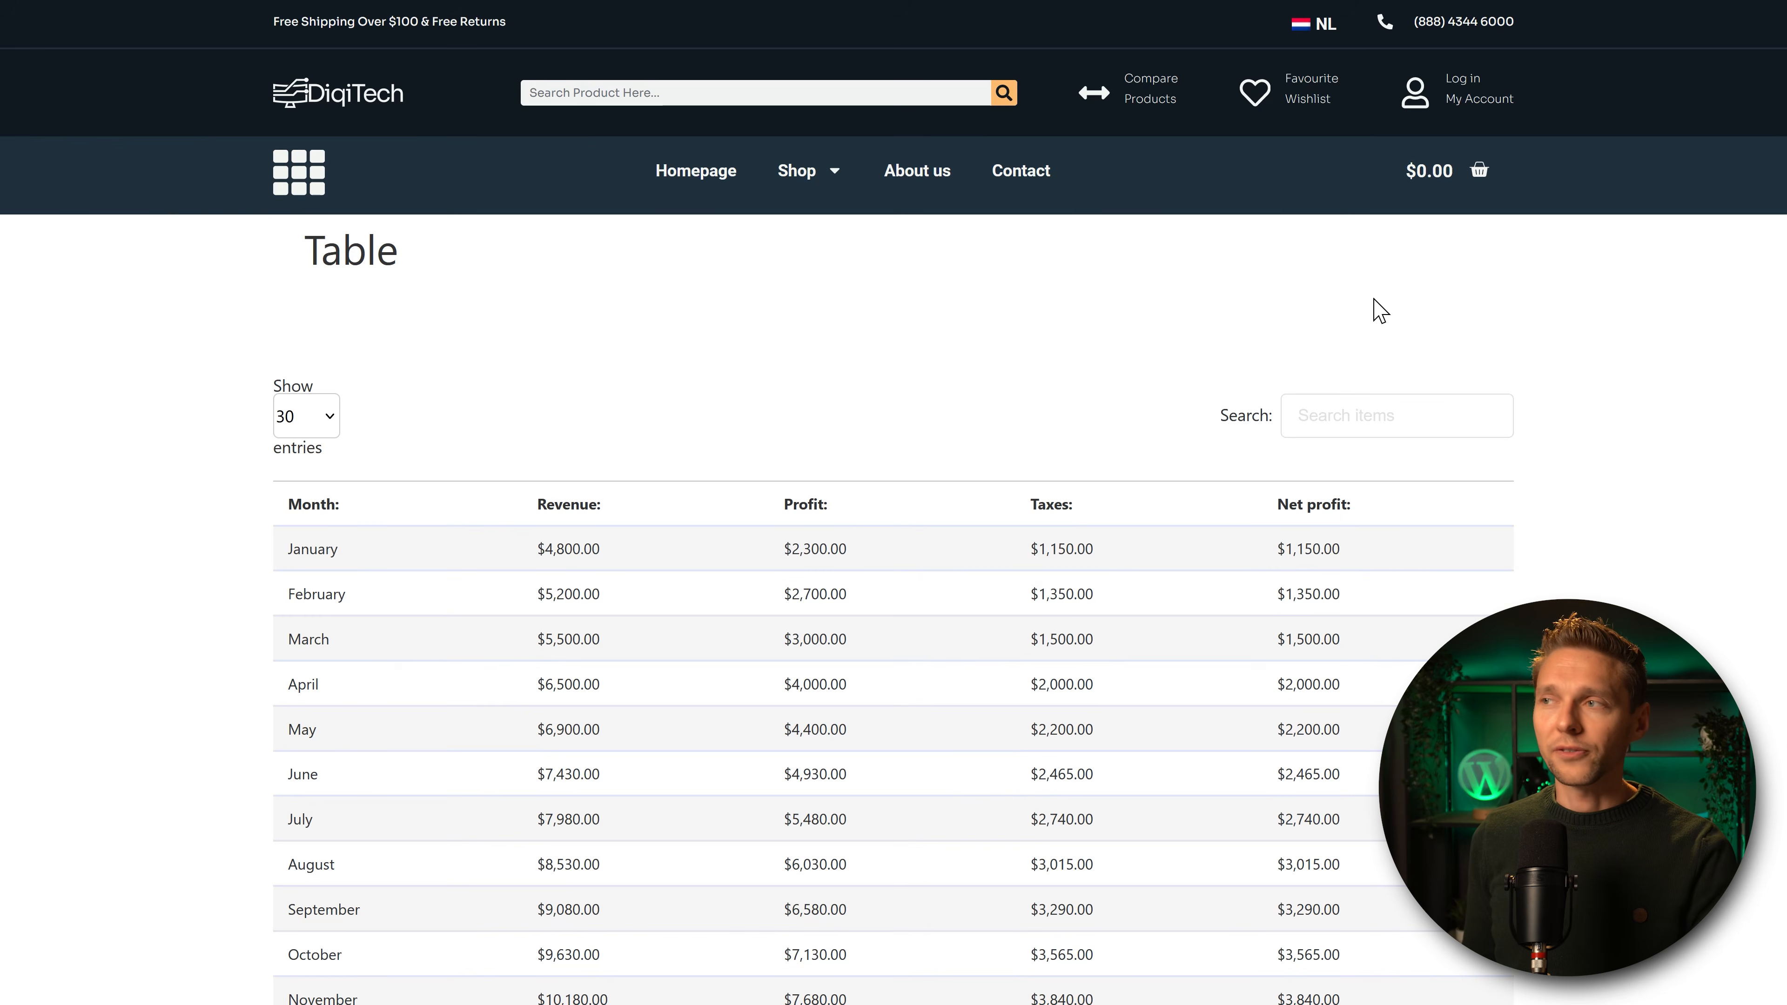
key("F5")
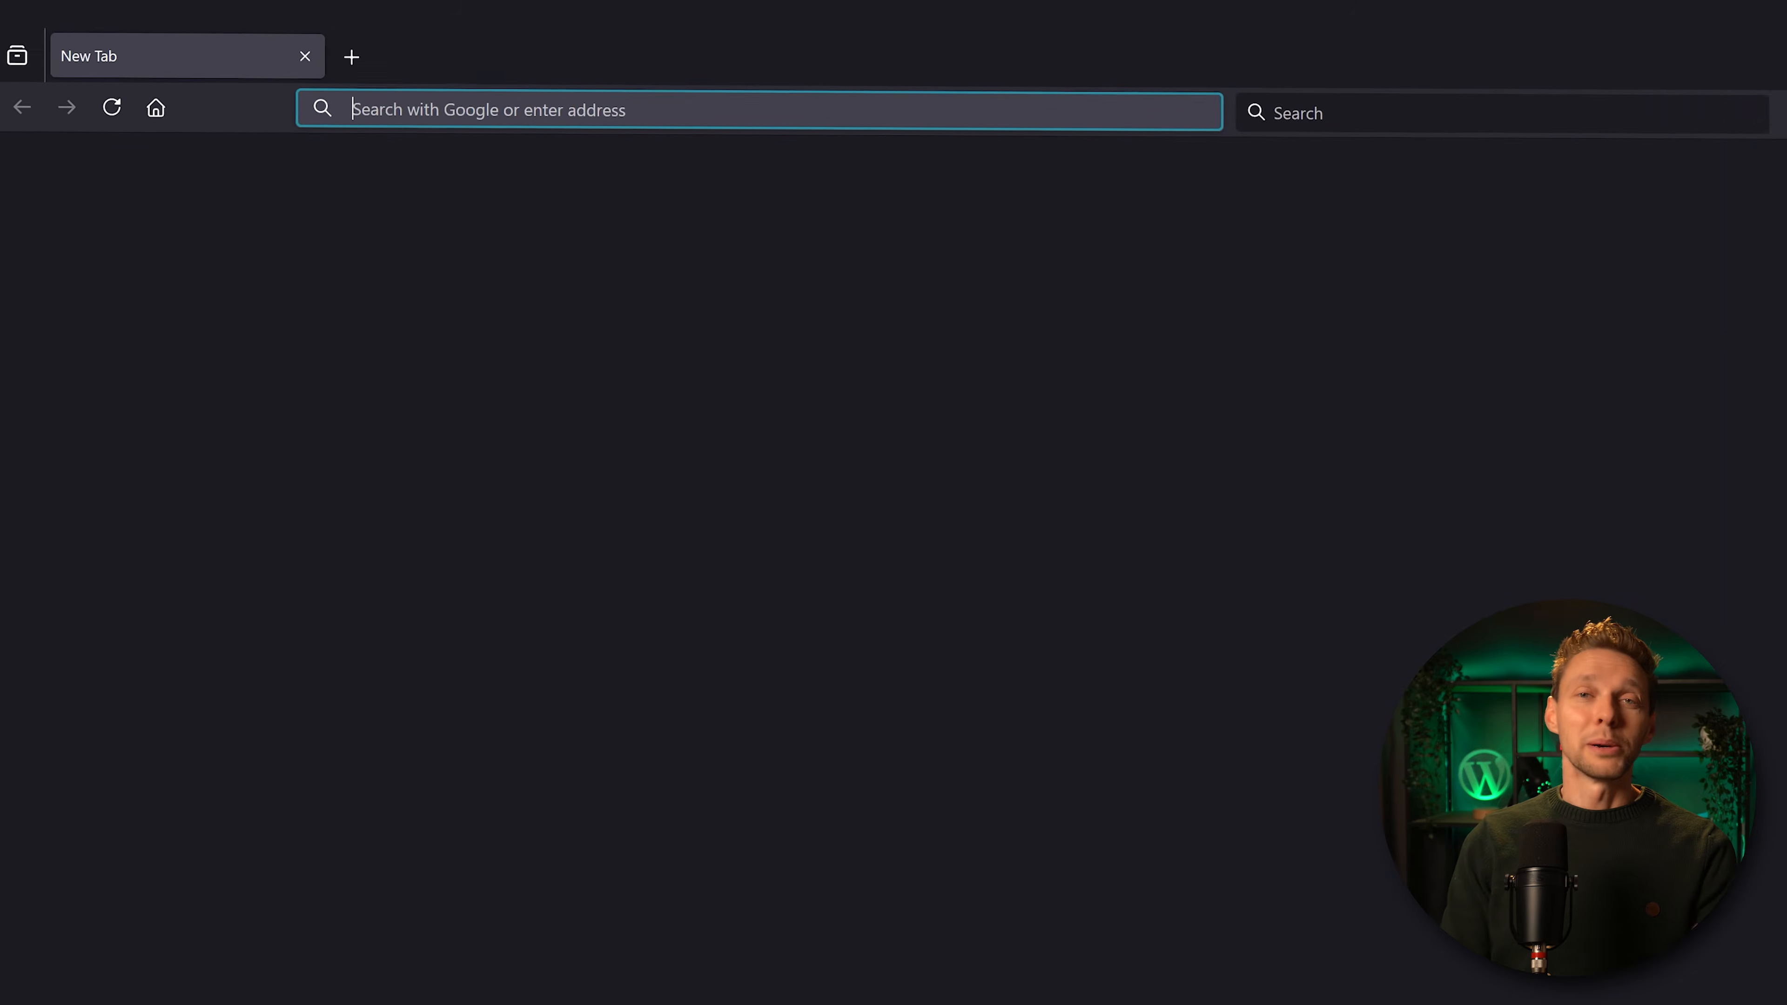
Open wp.discount/tablesync in the browser and go on to the pricing plans of WP Table Live Sync.
type("w")
type("p.discount/")
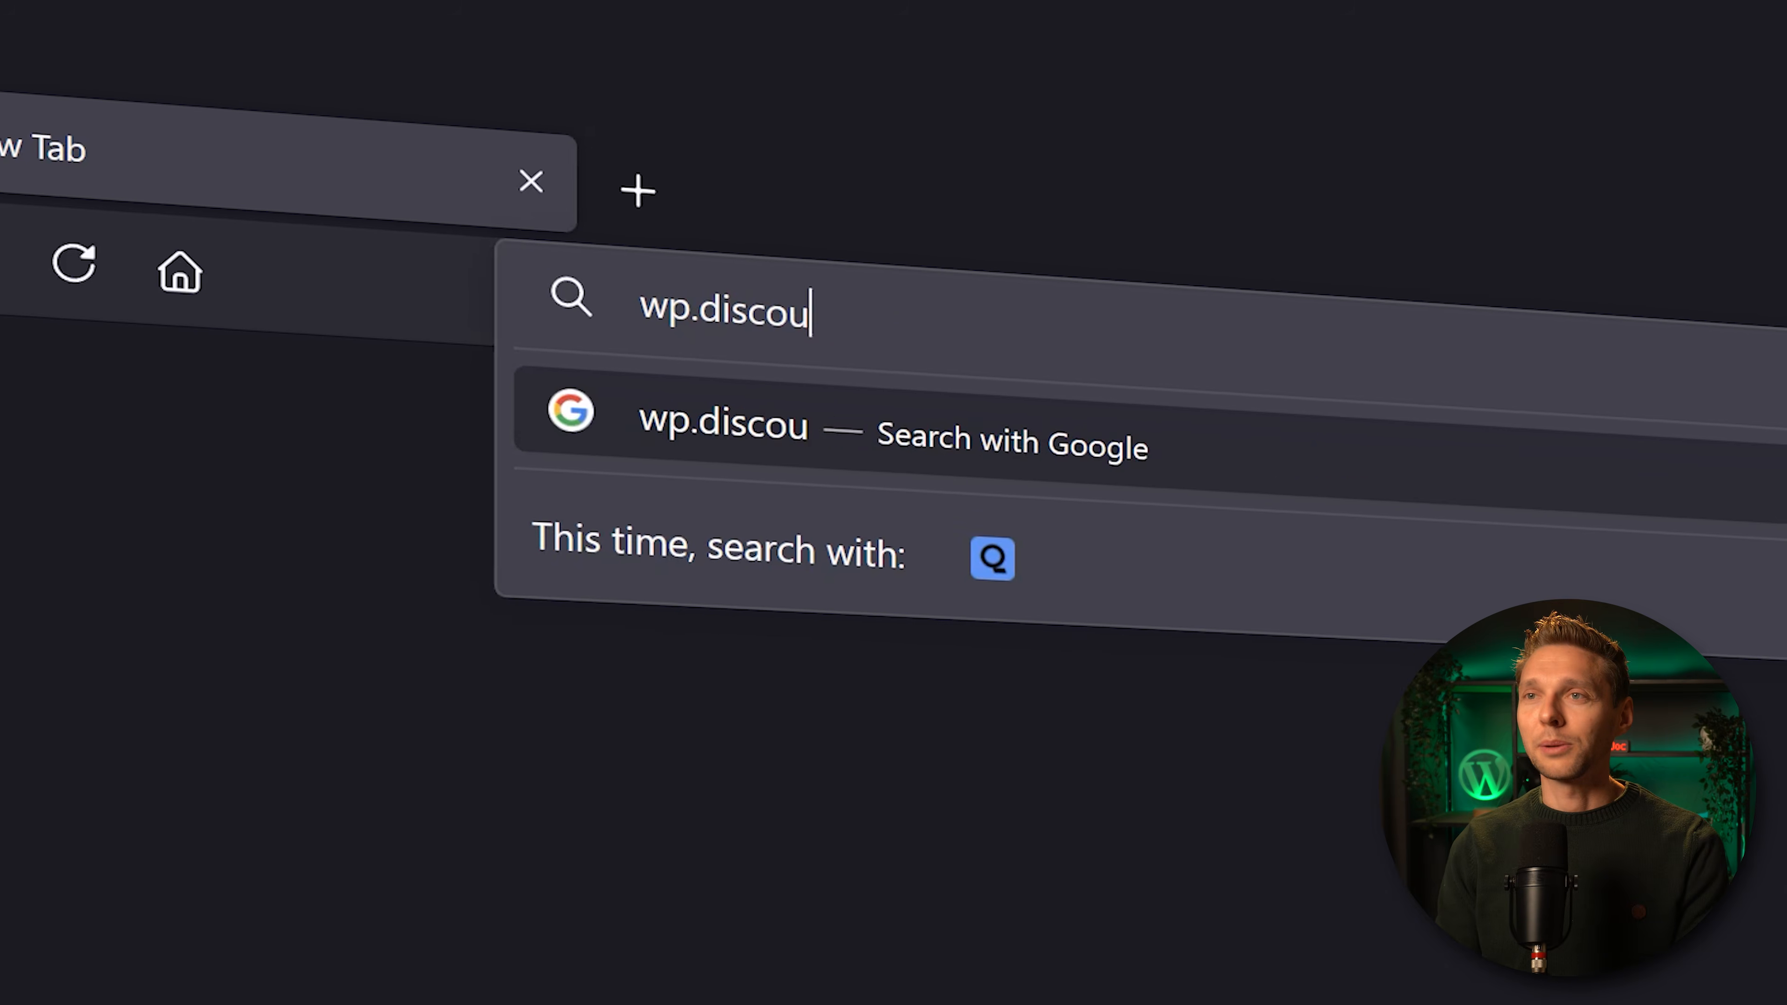
type("tables")
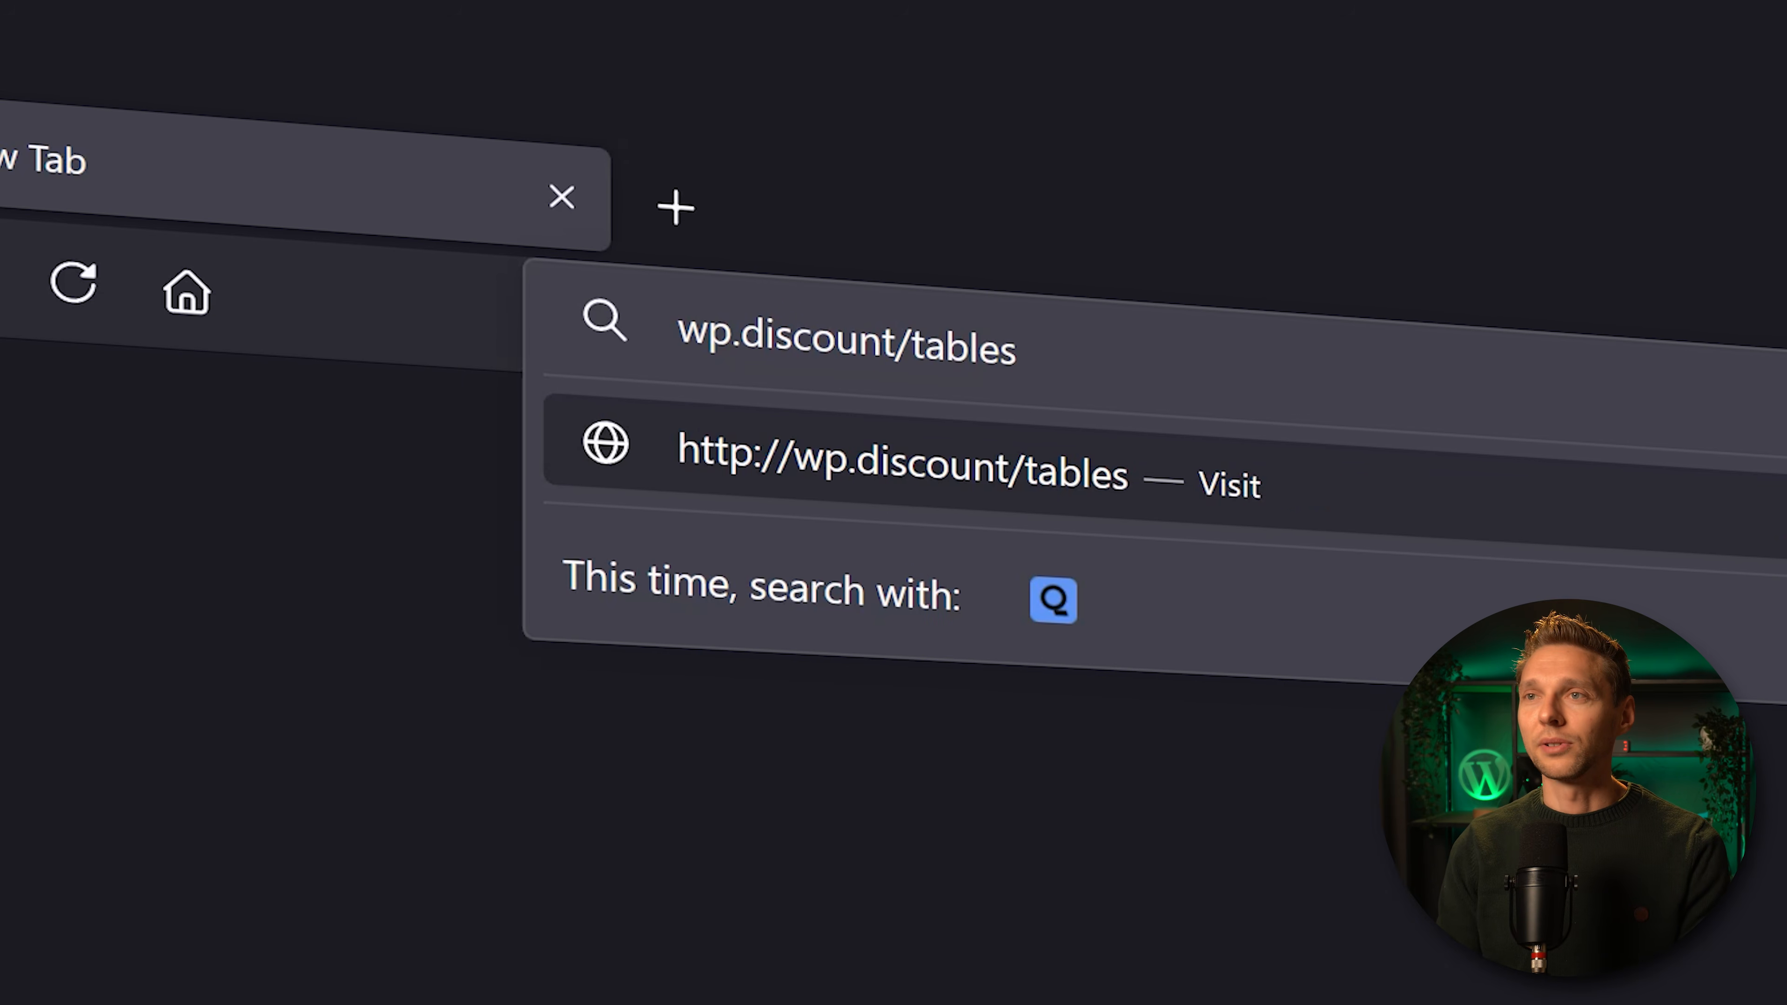
key("BackSpace")
type("sync")
key("Return")
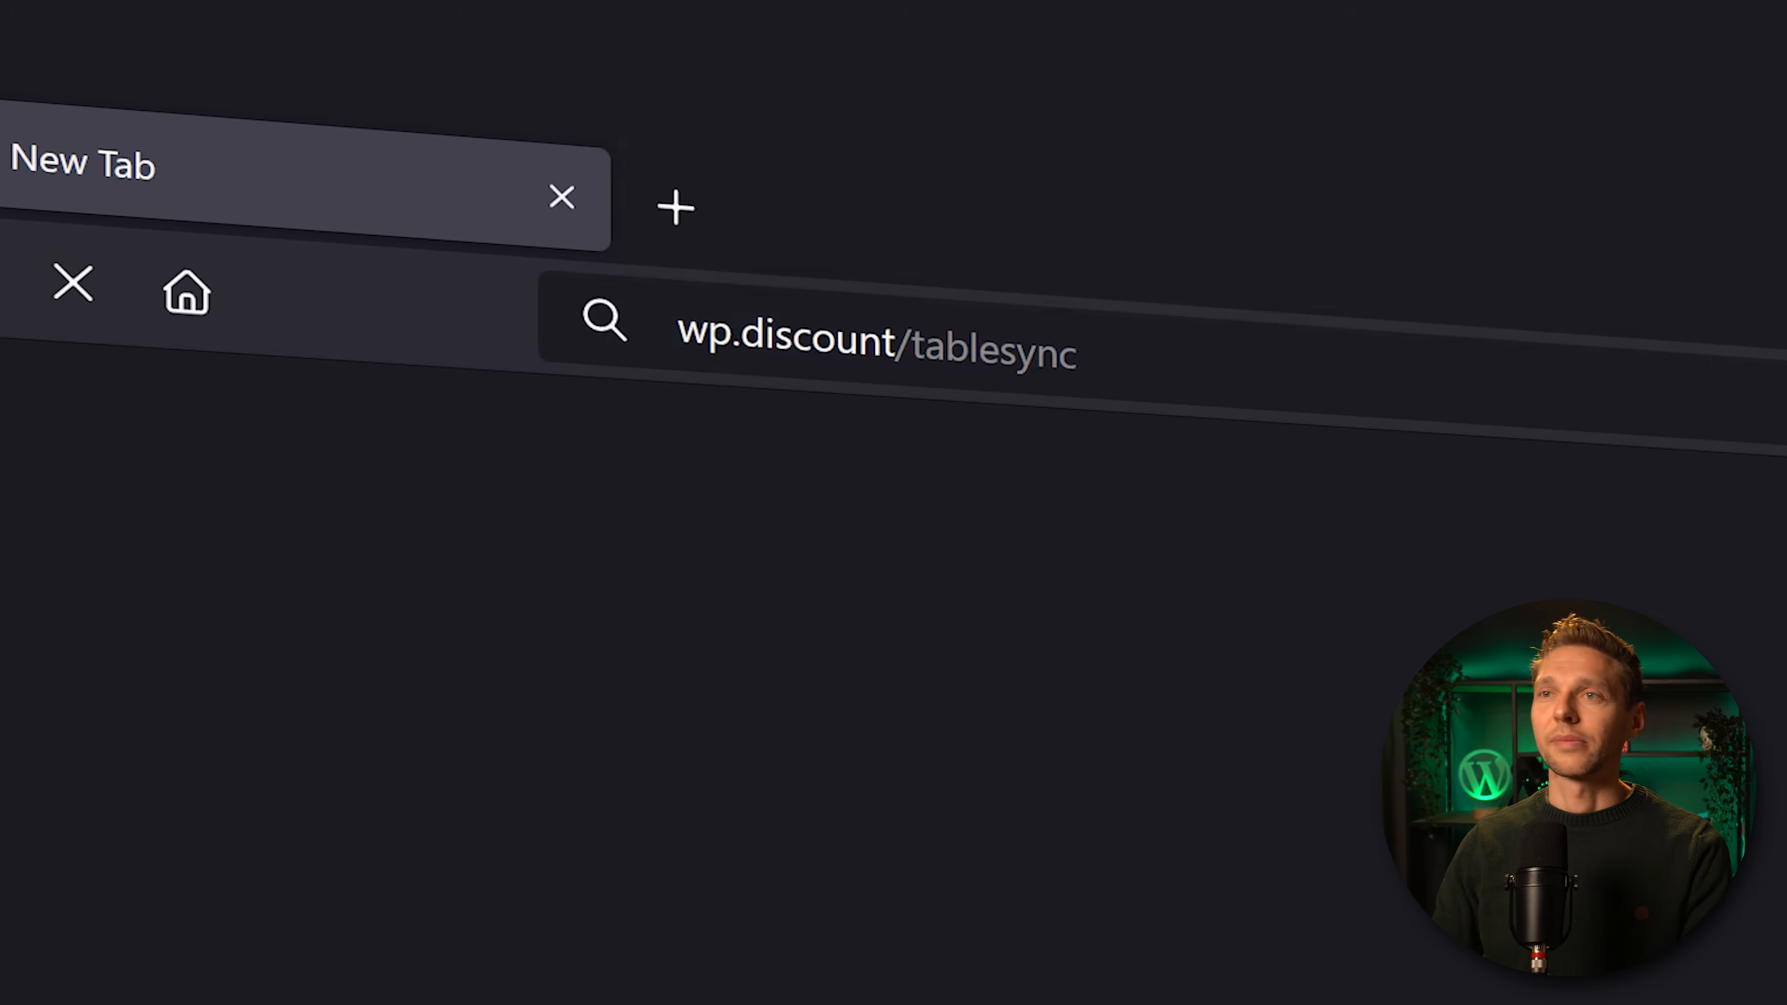
left_click(1436, 39)
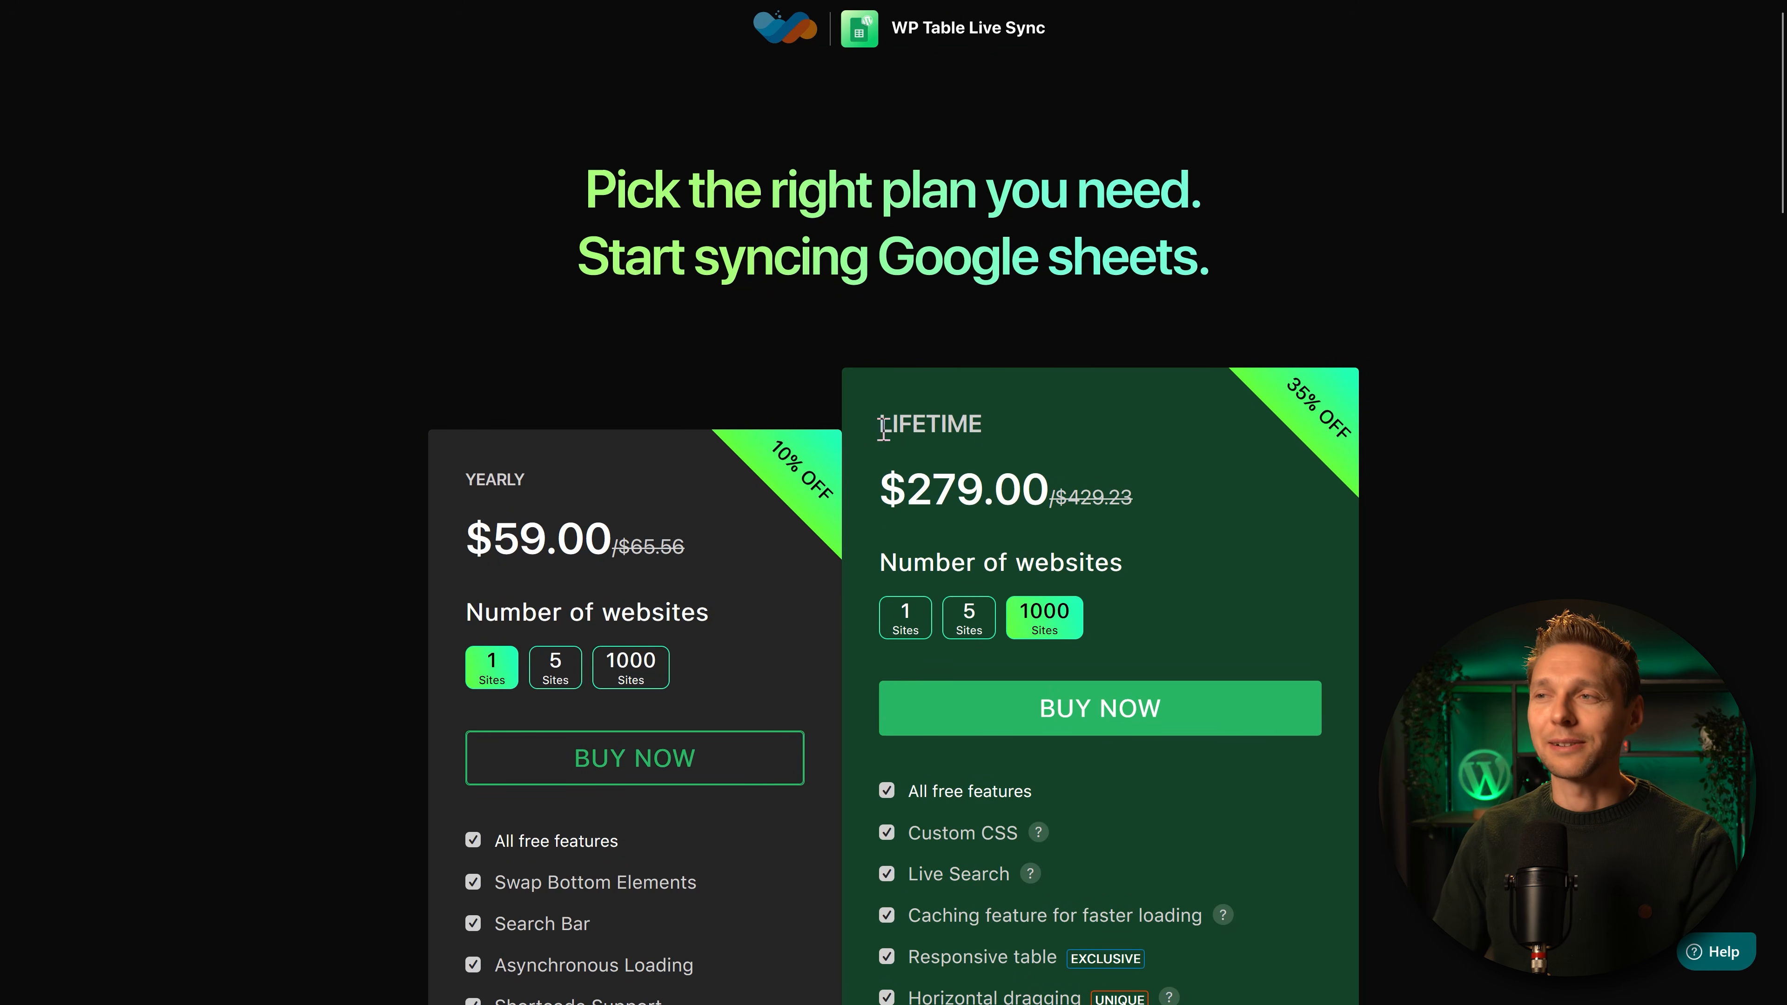
Compare the Lifetime and Yearly plan prices for 1, 5 and 1000 websites.
left_click_drag(883, 425, 1005, 439)
left_click(1031, 446)
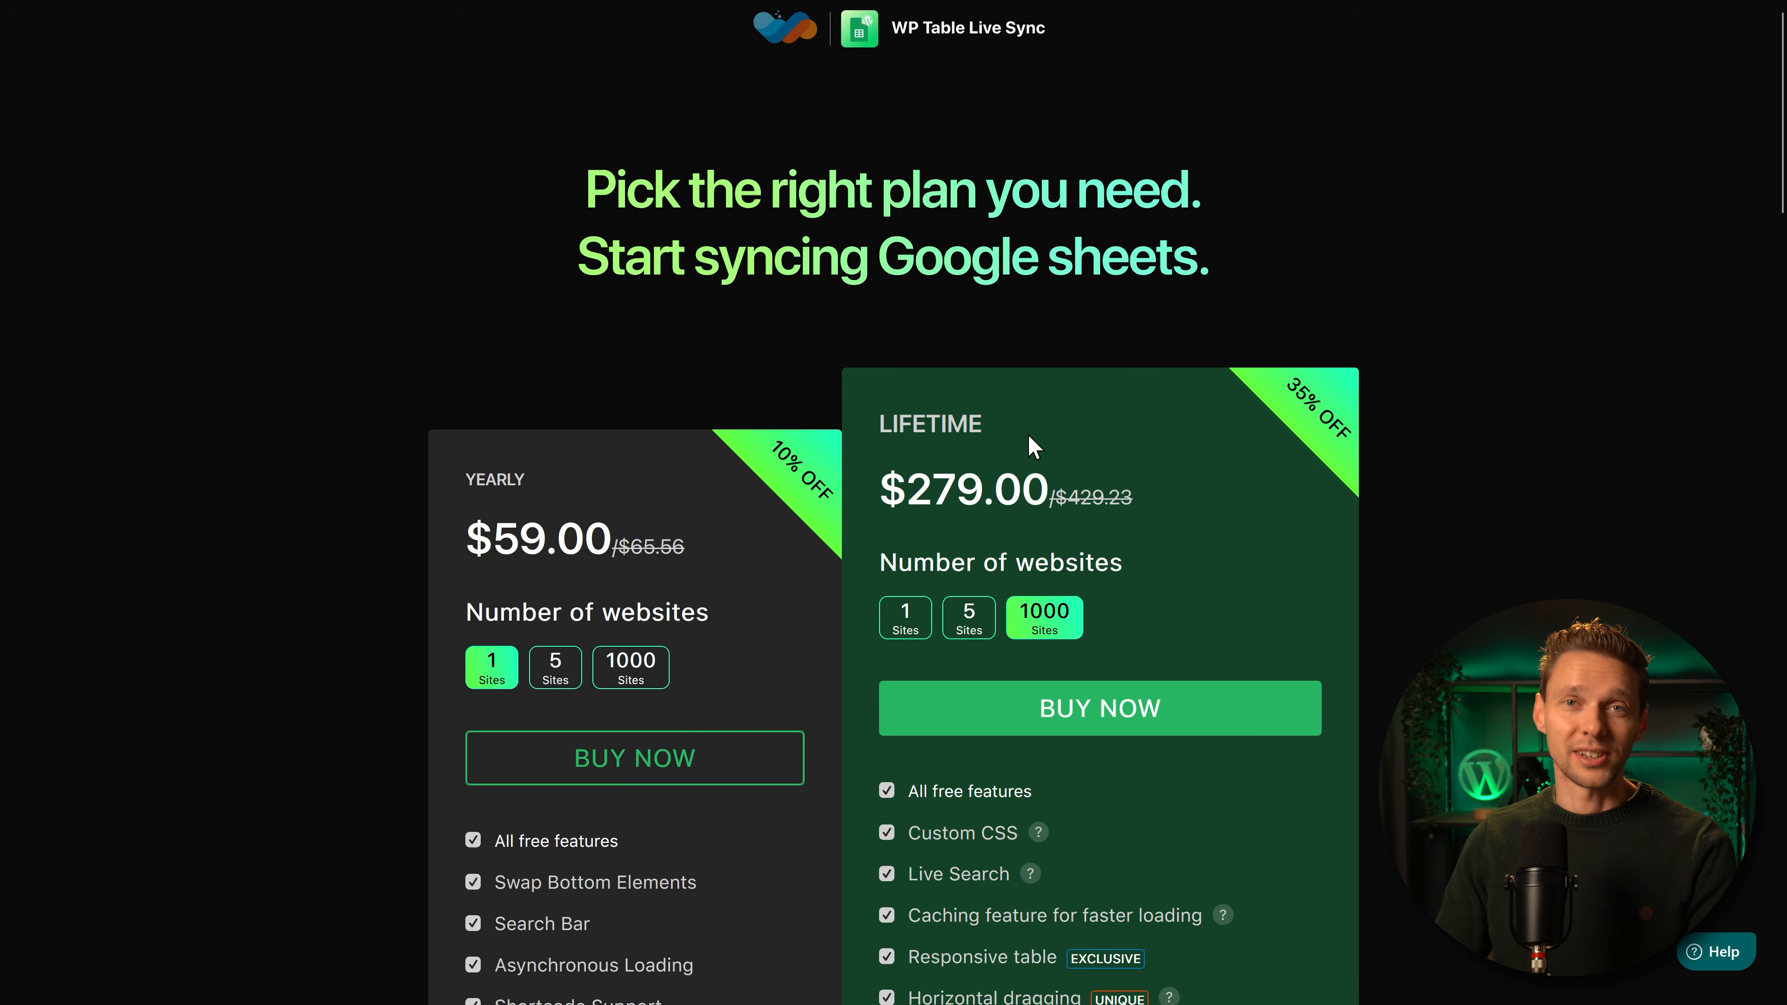
left_click(964, 619)
left_click(915, 613)
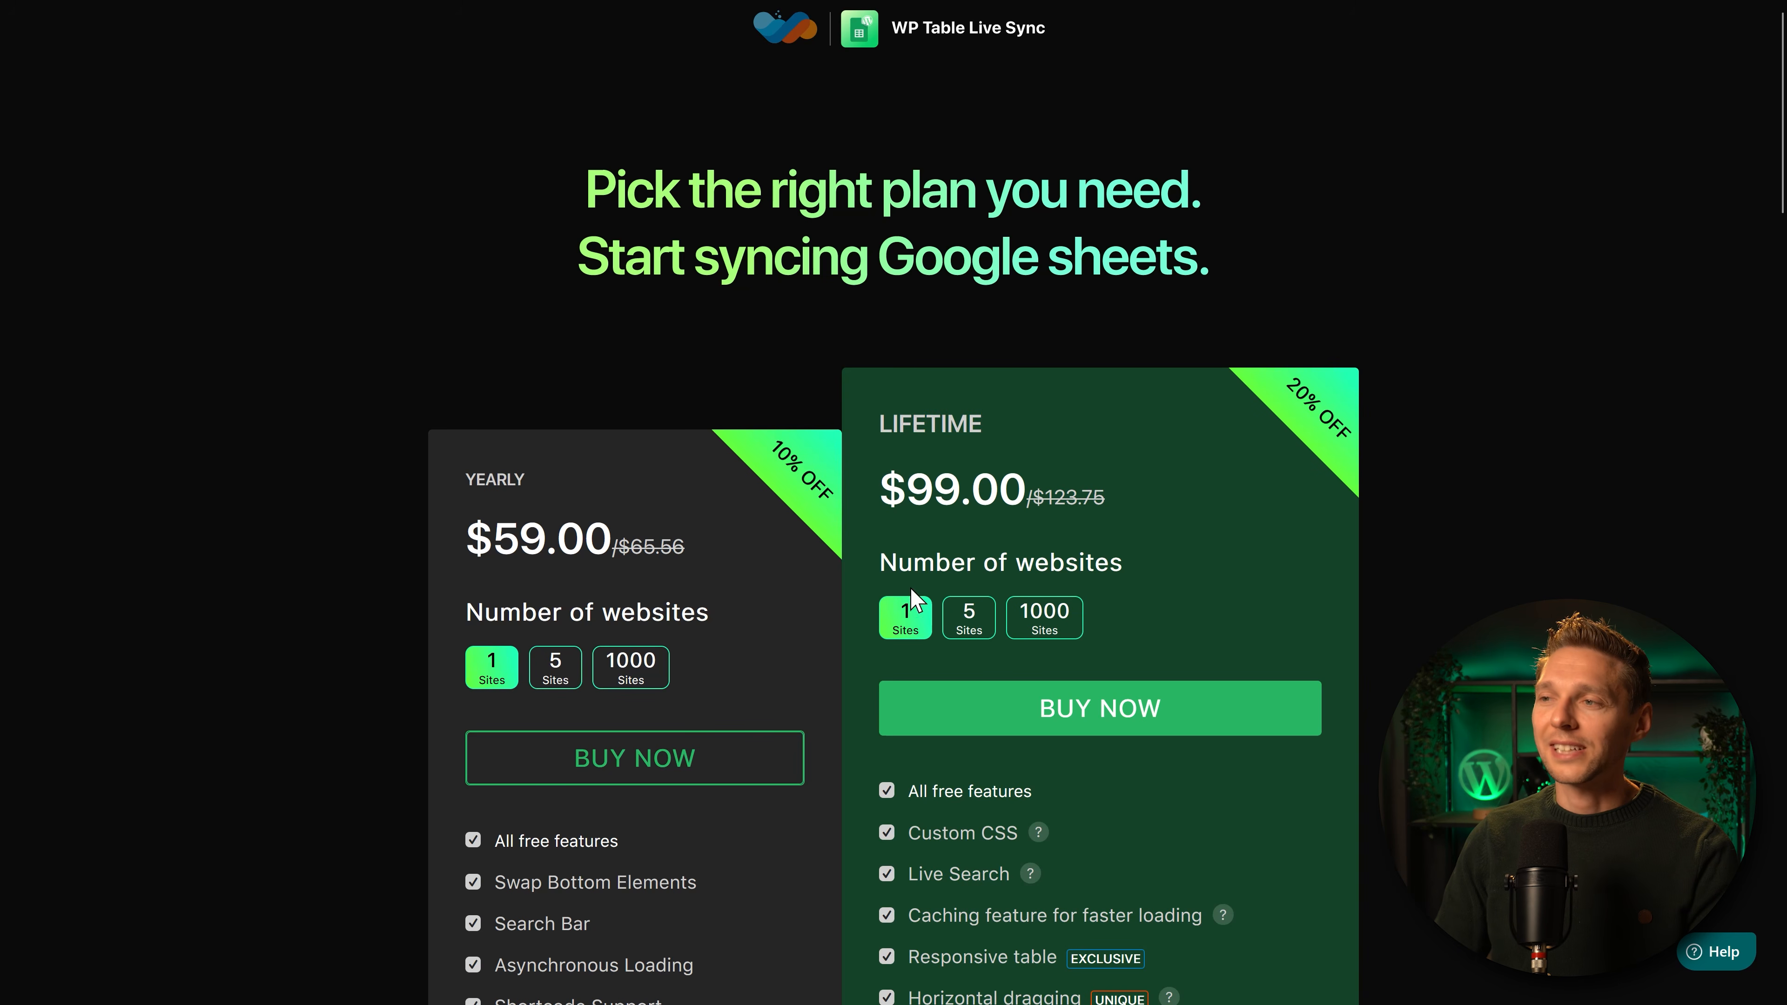
left_click(969, 631)
left_click(1050, 630)
left_click(557, 676)
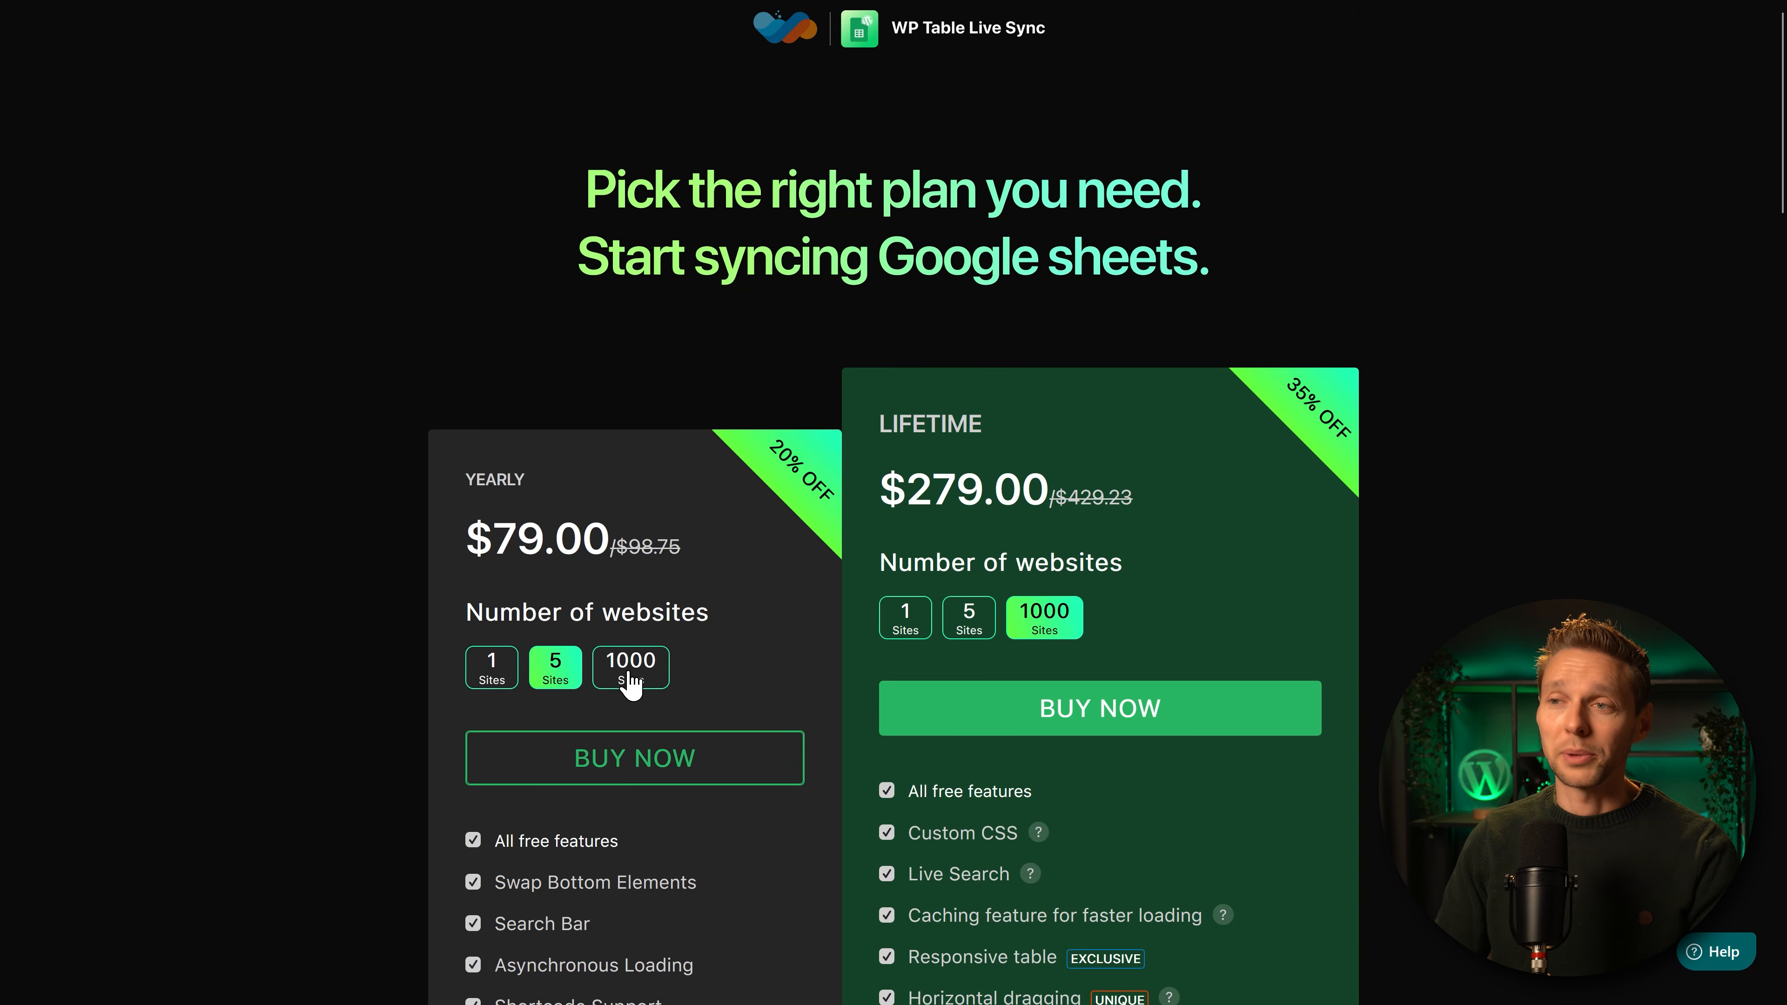
left_click(619, 676)
left_click(515, 677)
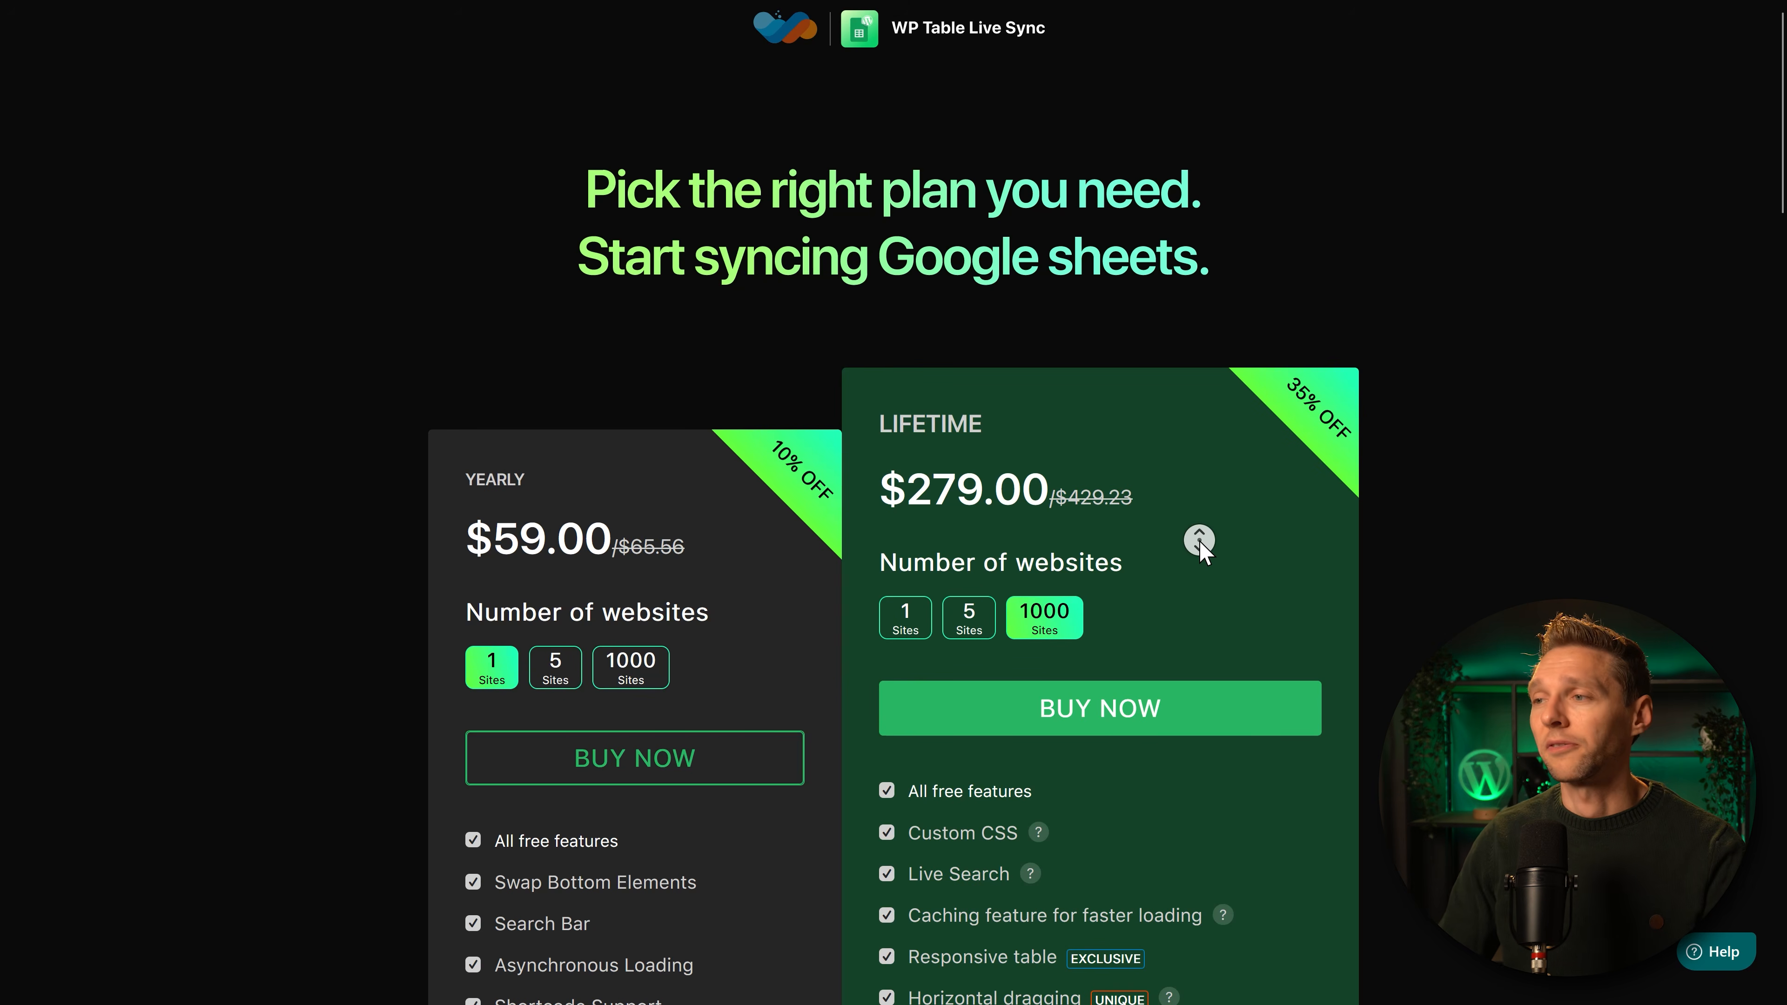
Proceed to buy the Lifetime plan for 1000 sites and open the downloads in the wppool account.
scroll(1205, 552, "down", 1)
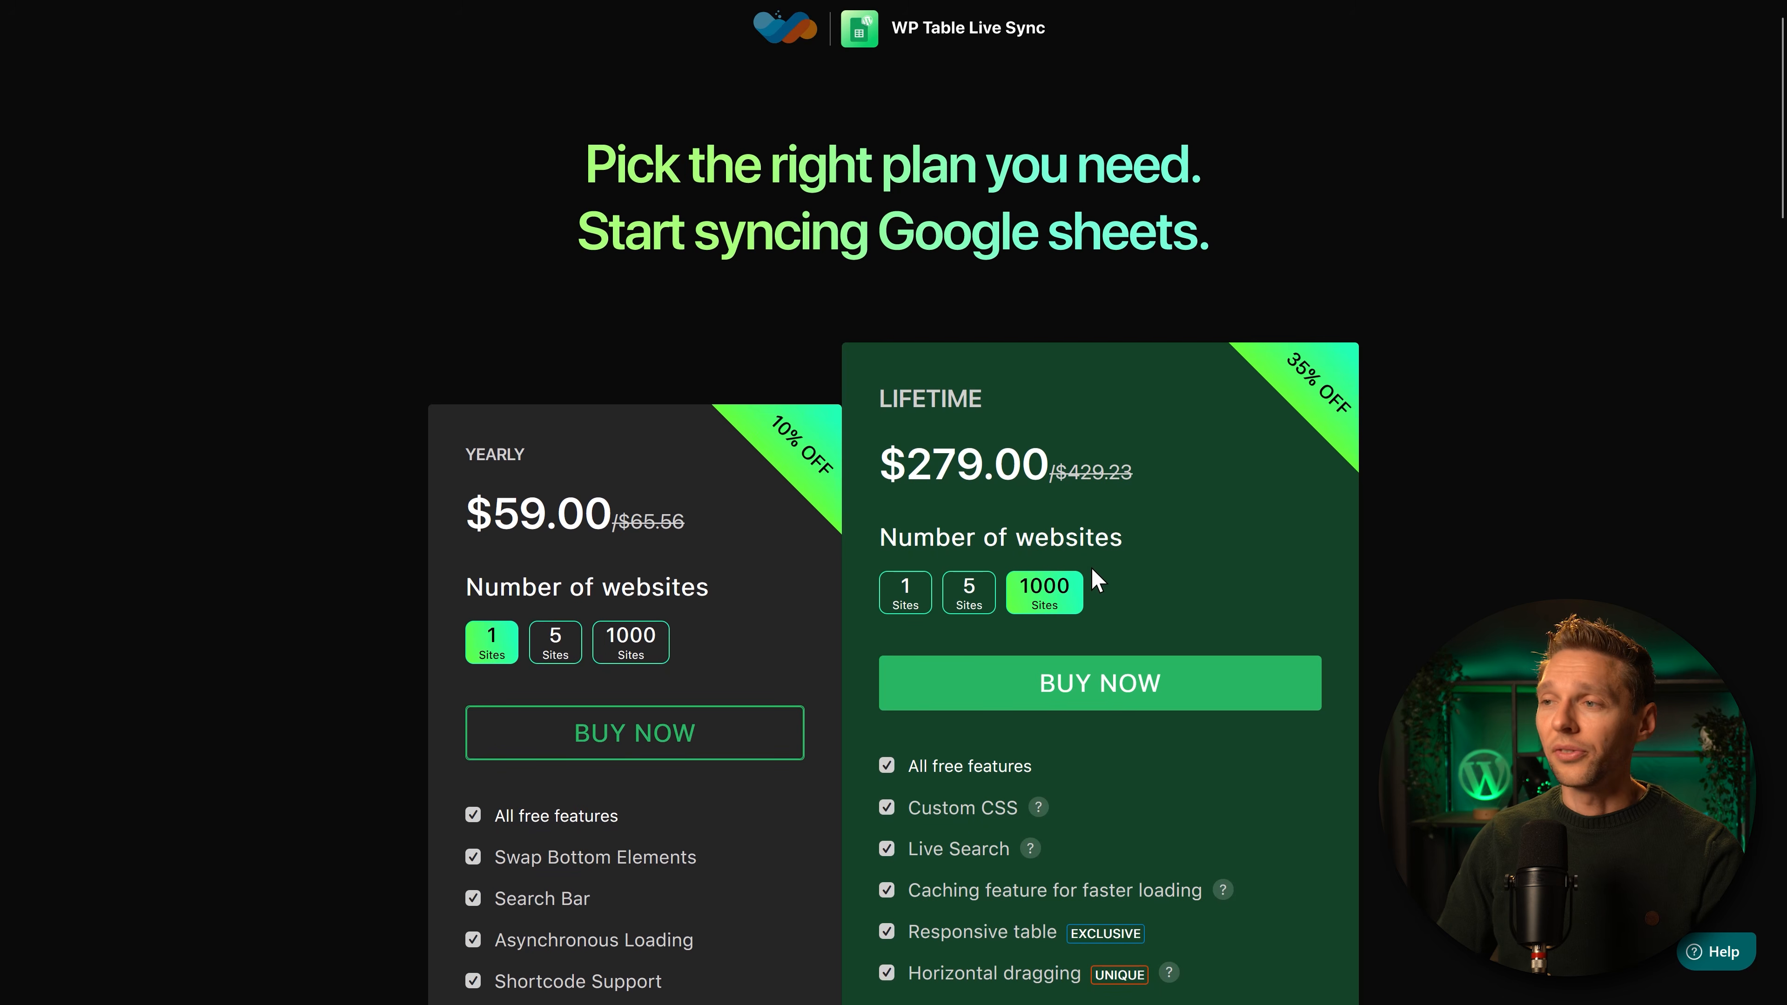
middle_click(1272, 528)
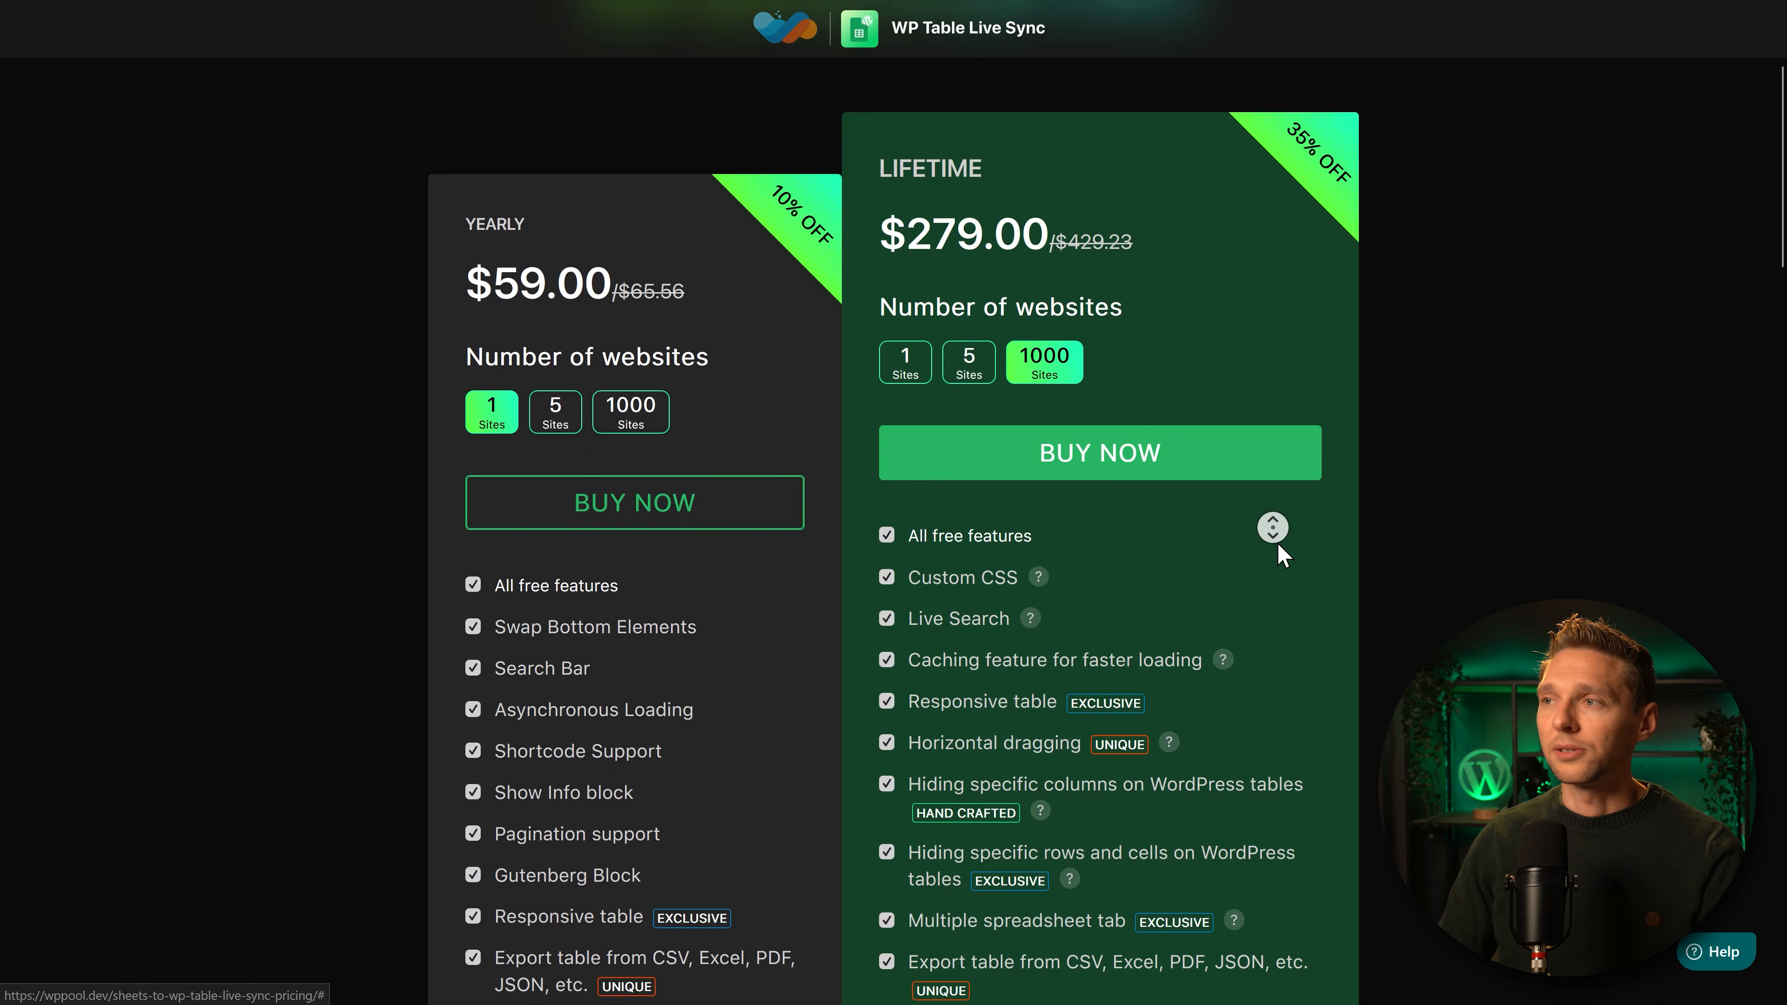
left_click(1109, 462)
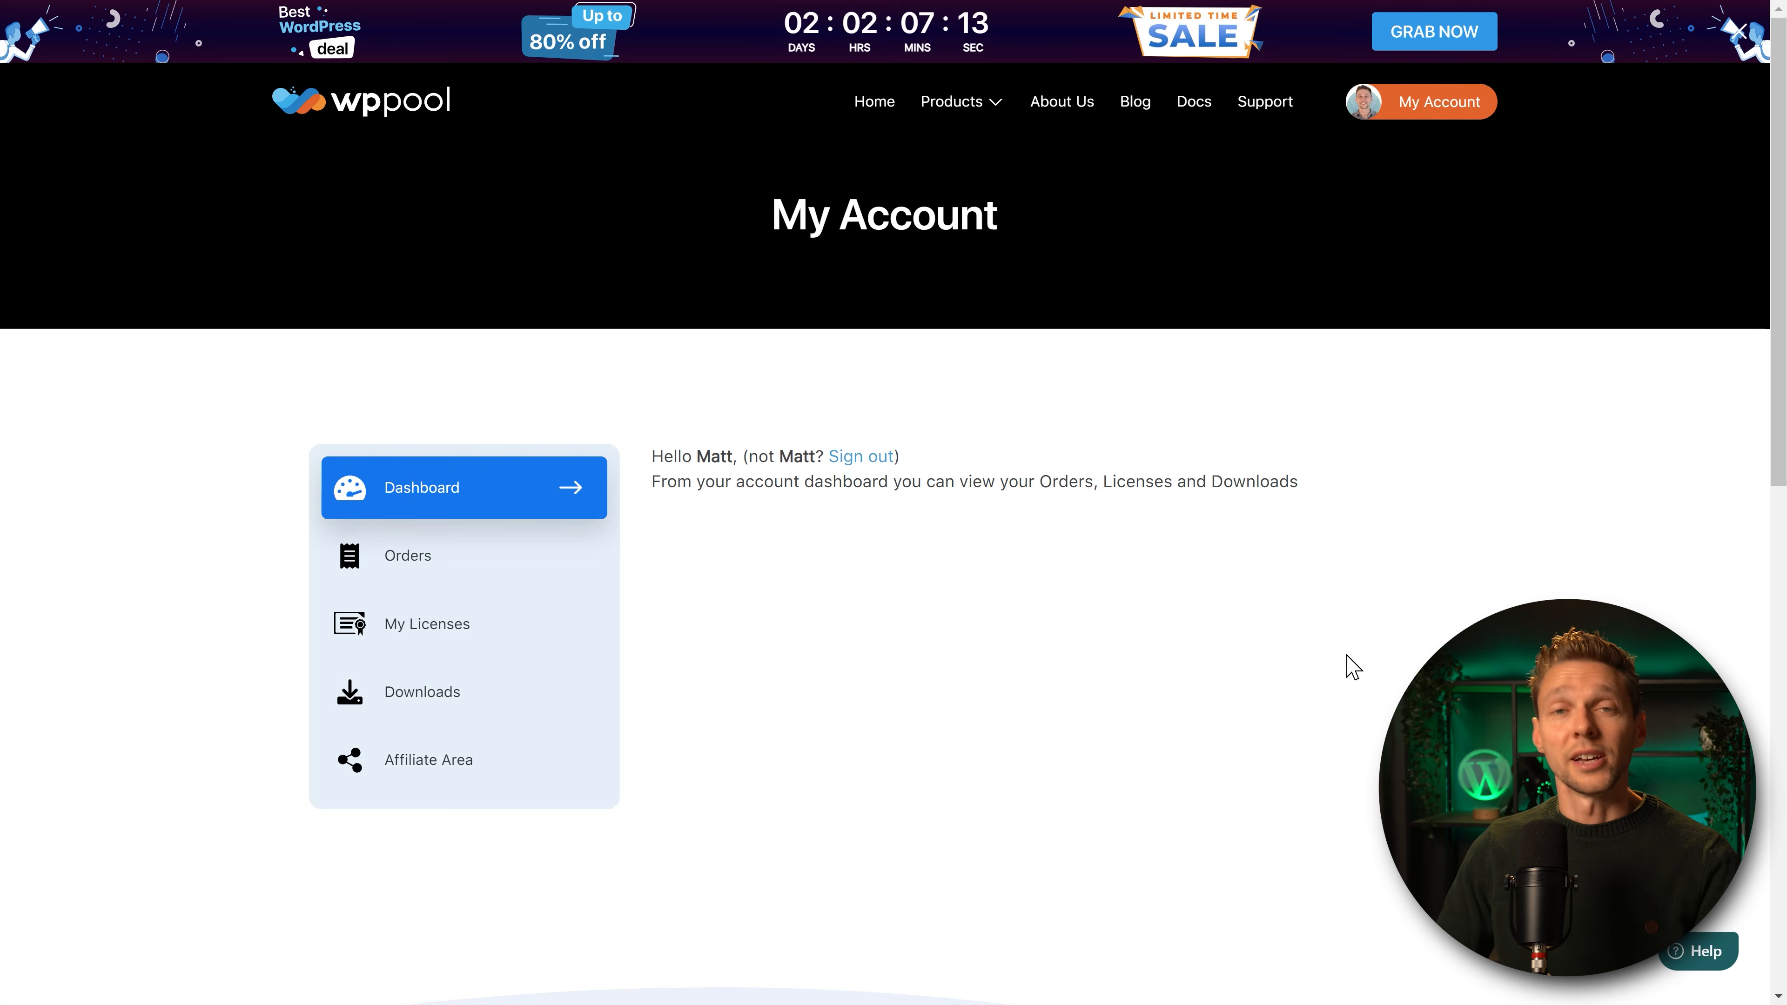
left_click(422, 697)
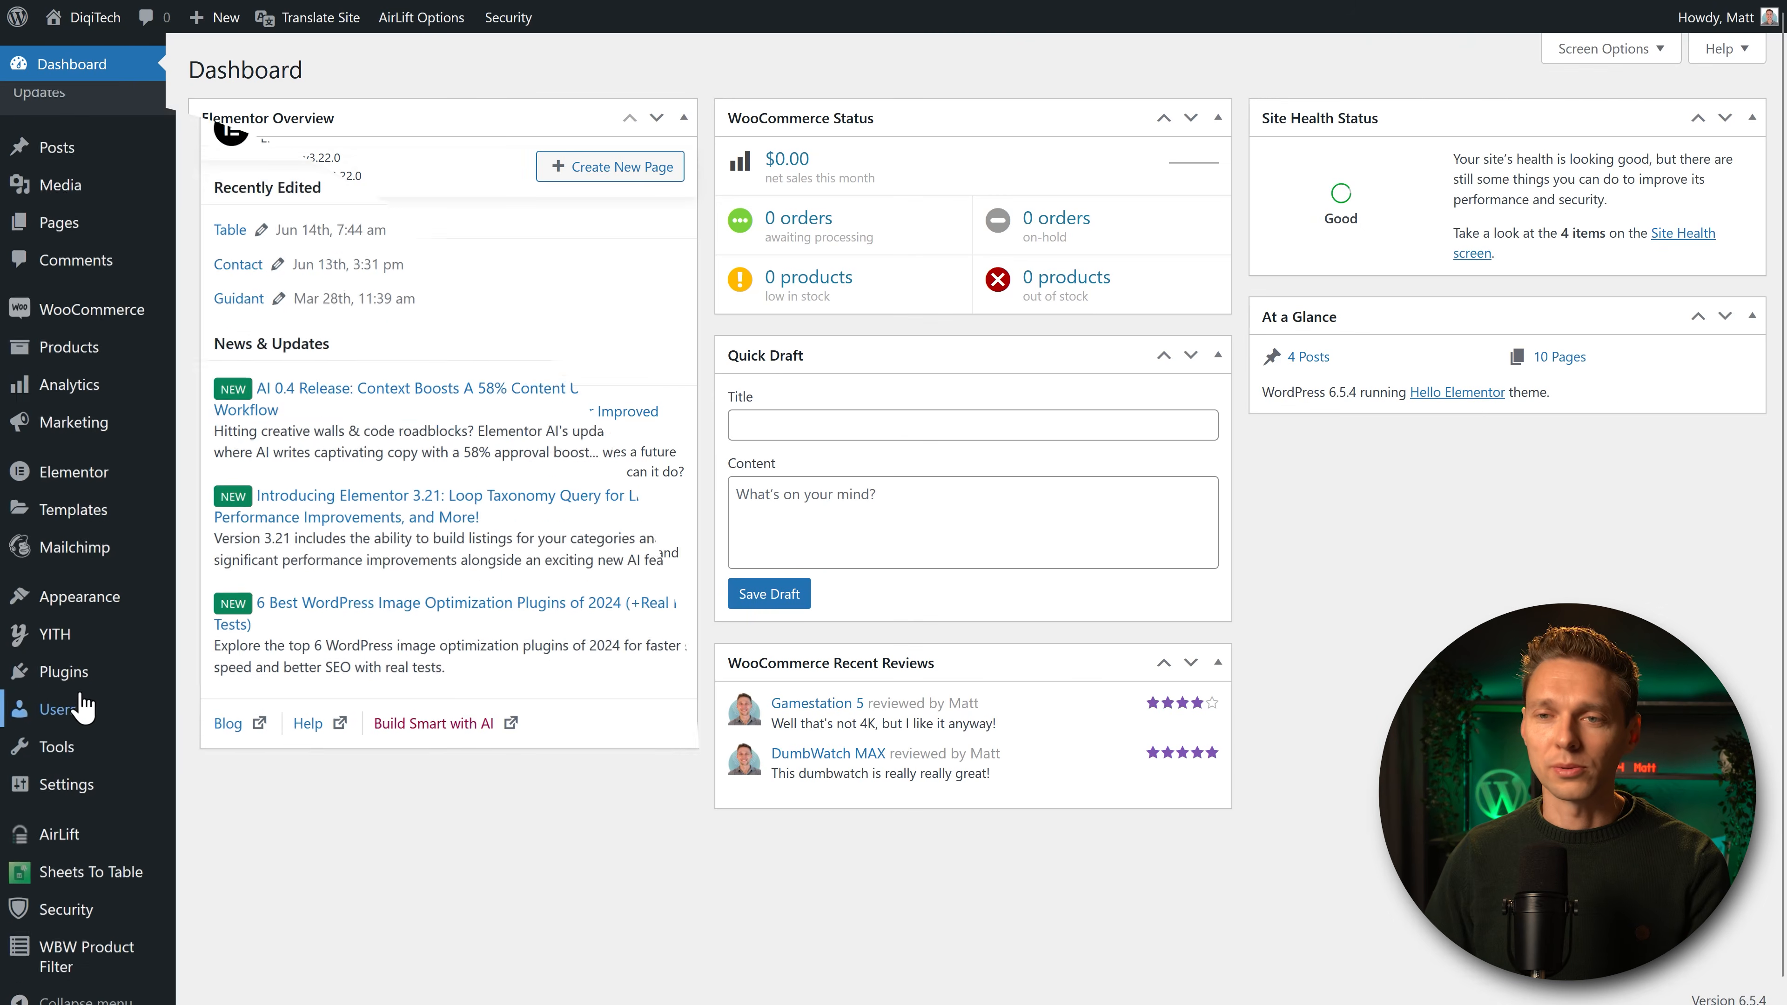
In WordPress, add a new plugin by uploading sheets-to-wp-table-live-sync-pro.zip and install it.
mouse_move(50, 672)
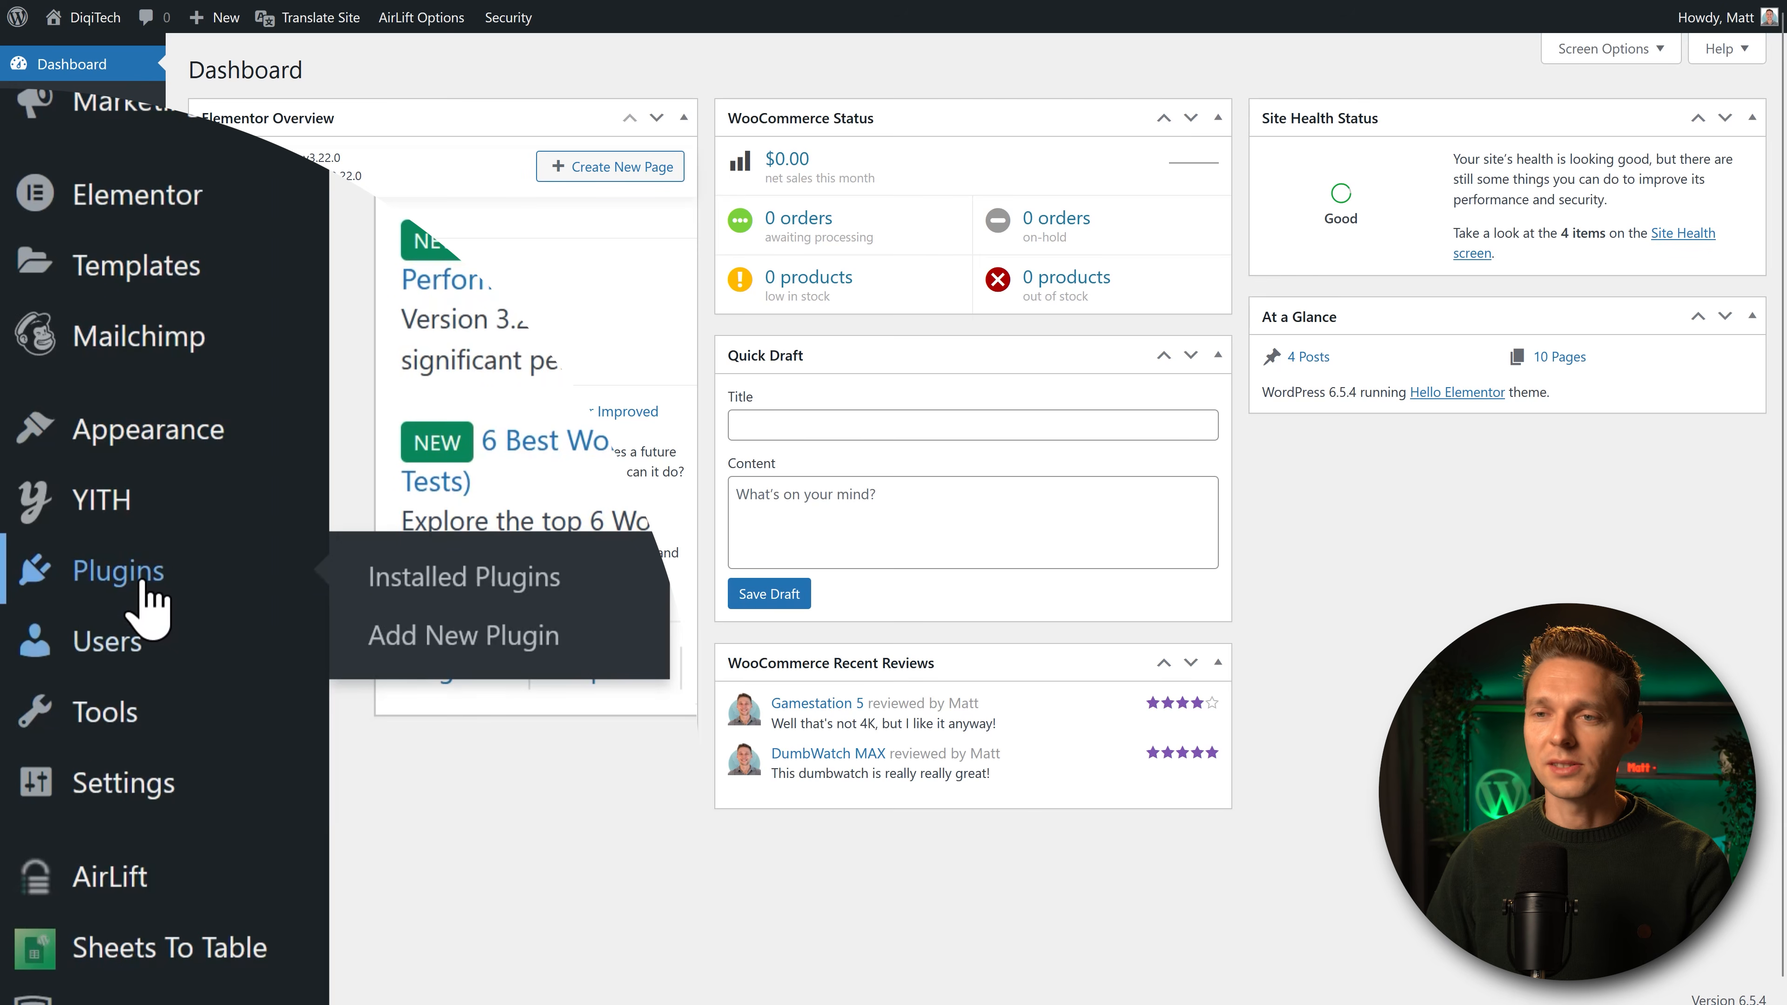
left_click(451, 637)
left_click(401, 79)
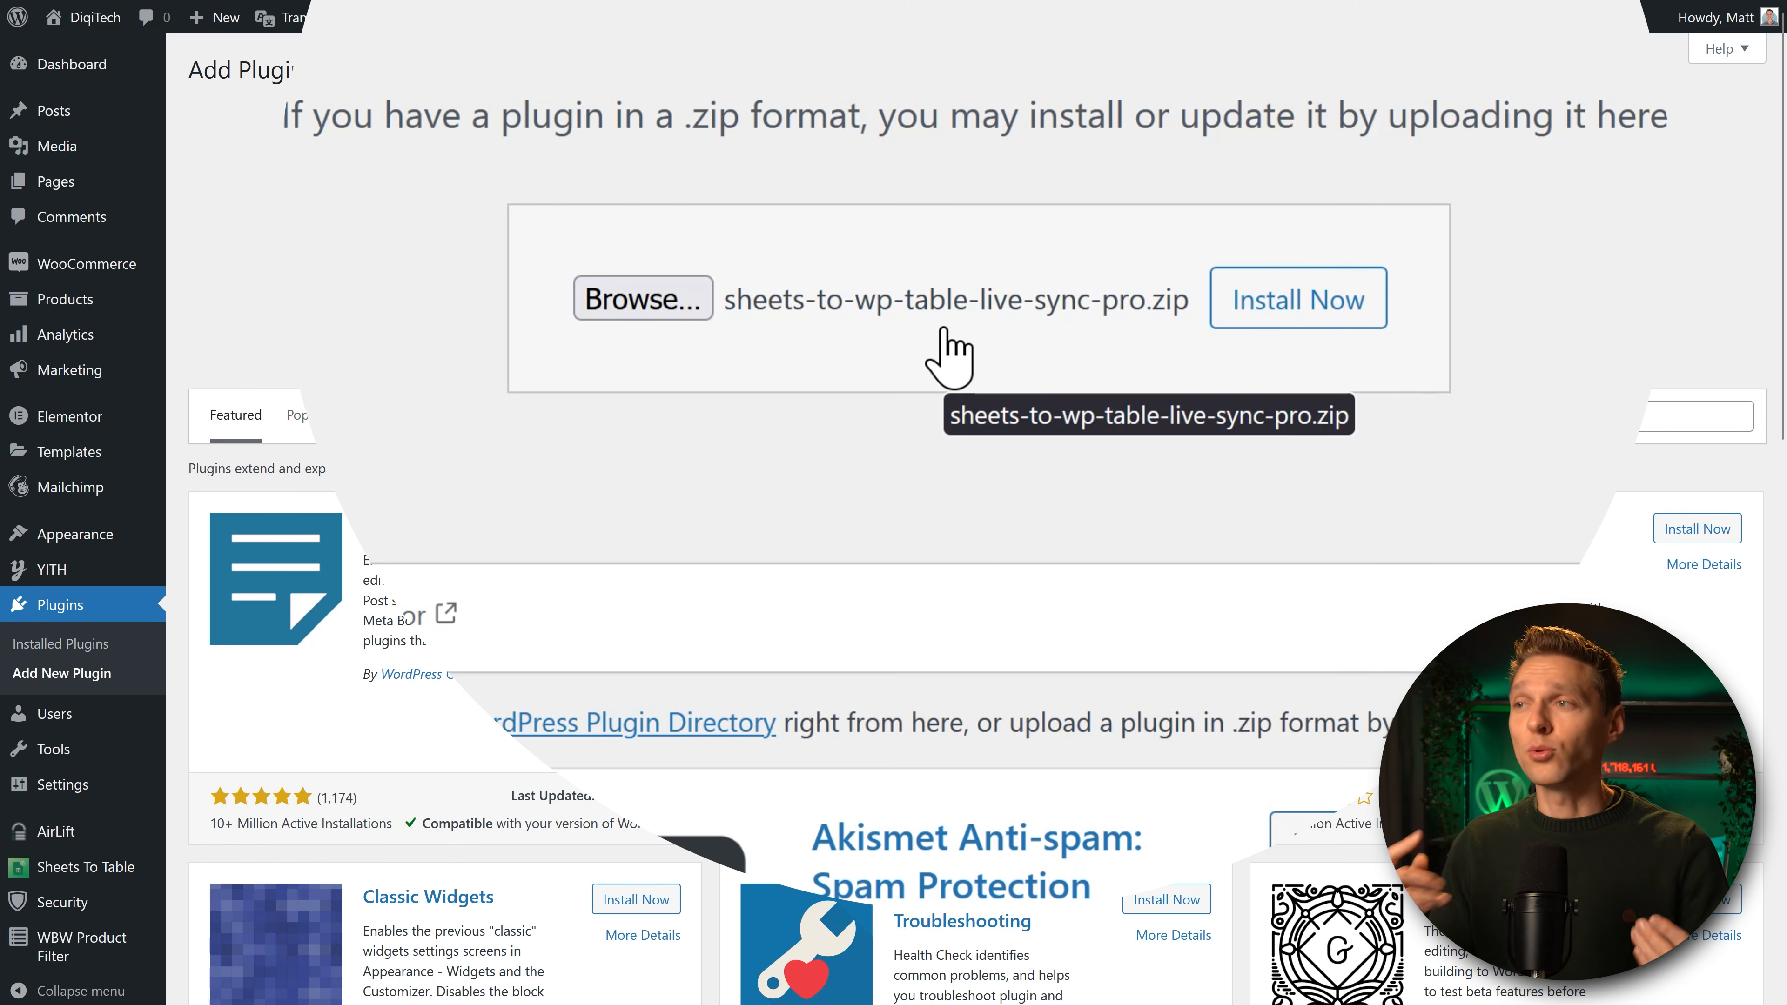
left_click(1332, 304)
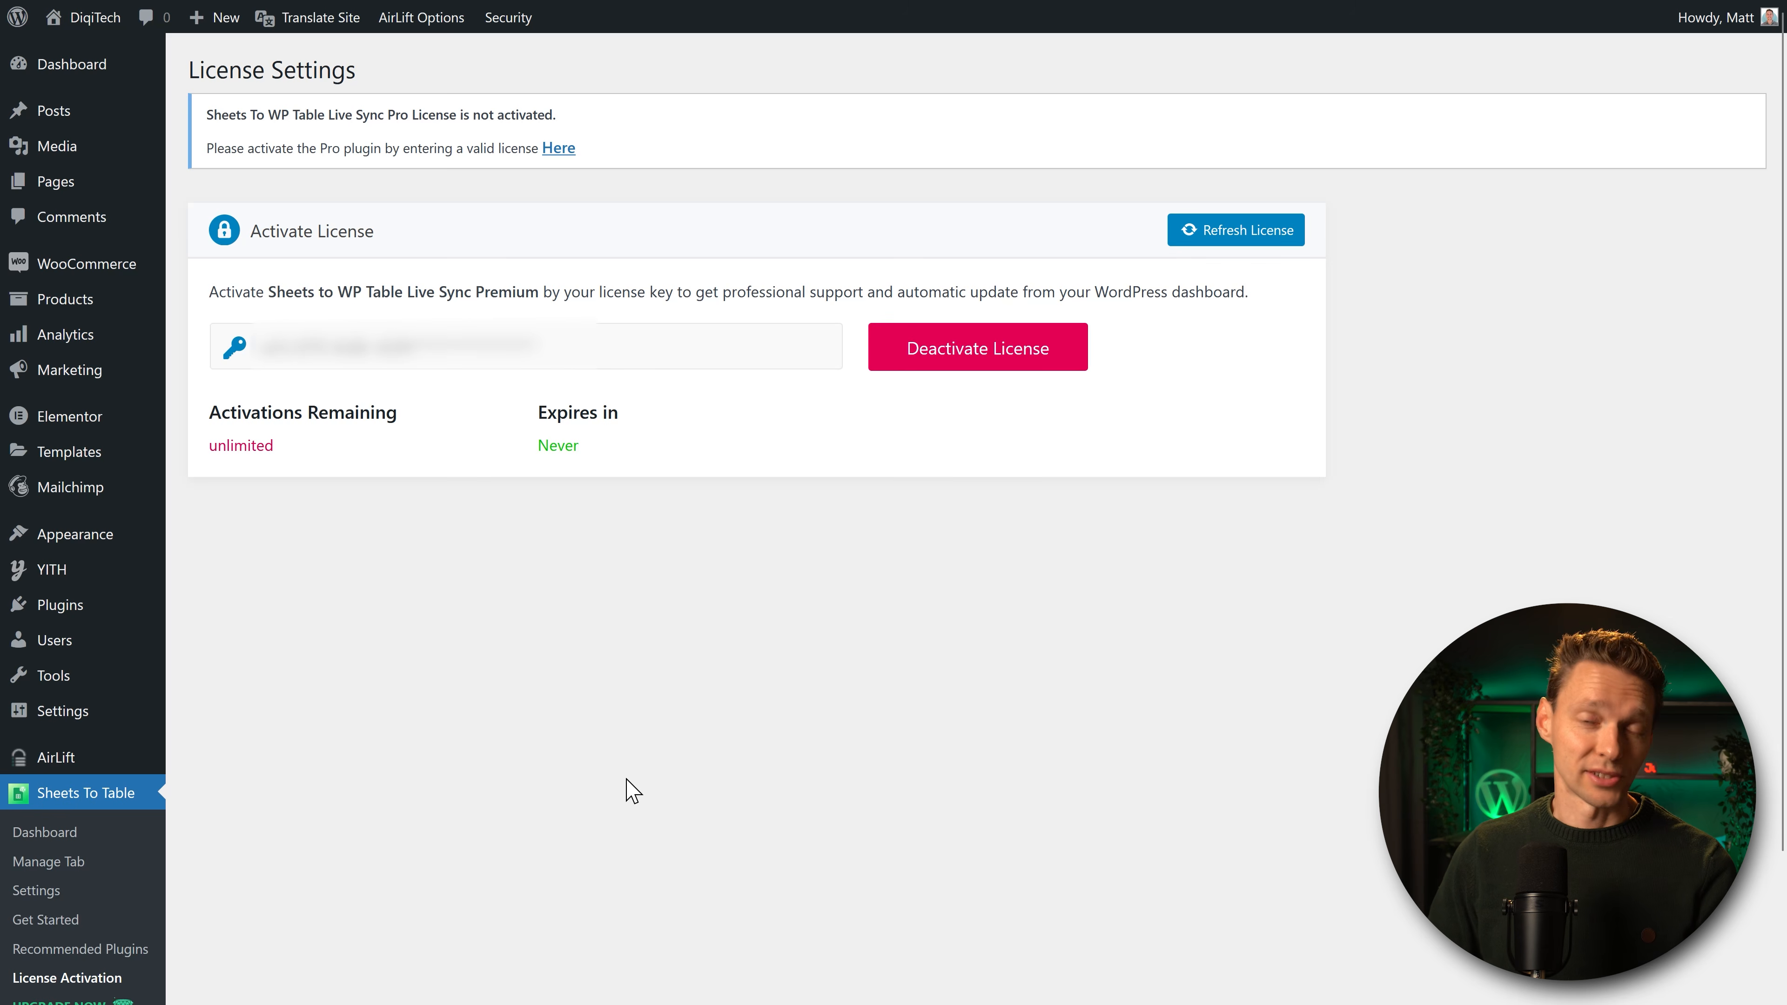
Go from the license settings to the Sheets To Table dashboard and open the Profit calculations table.
scroll(644, 799, "down", 2)
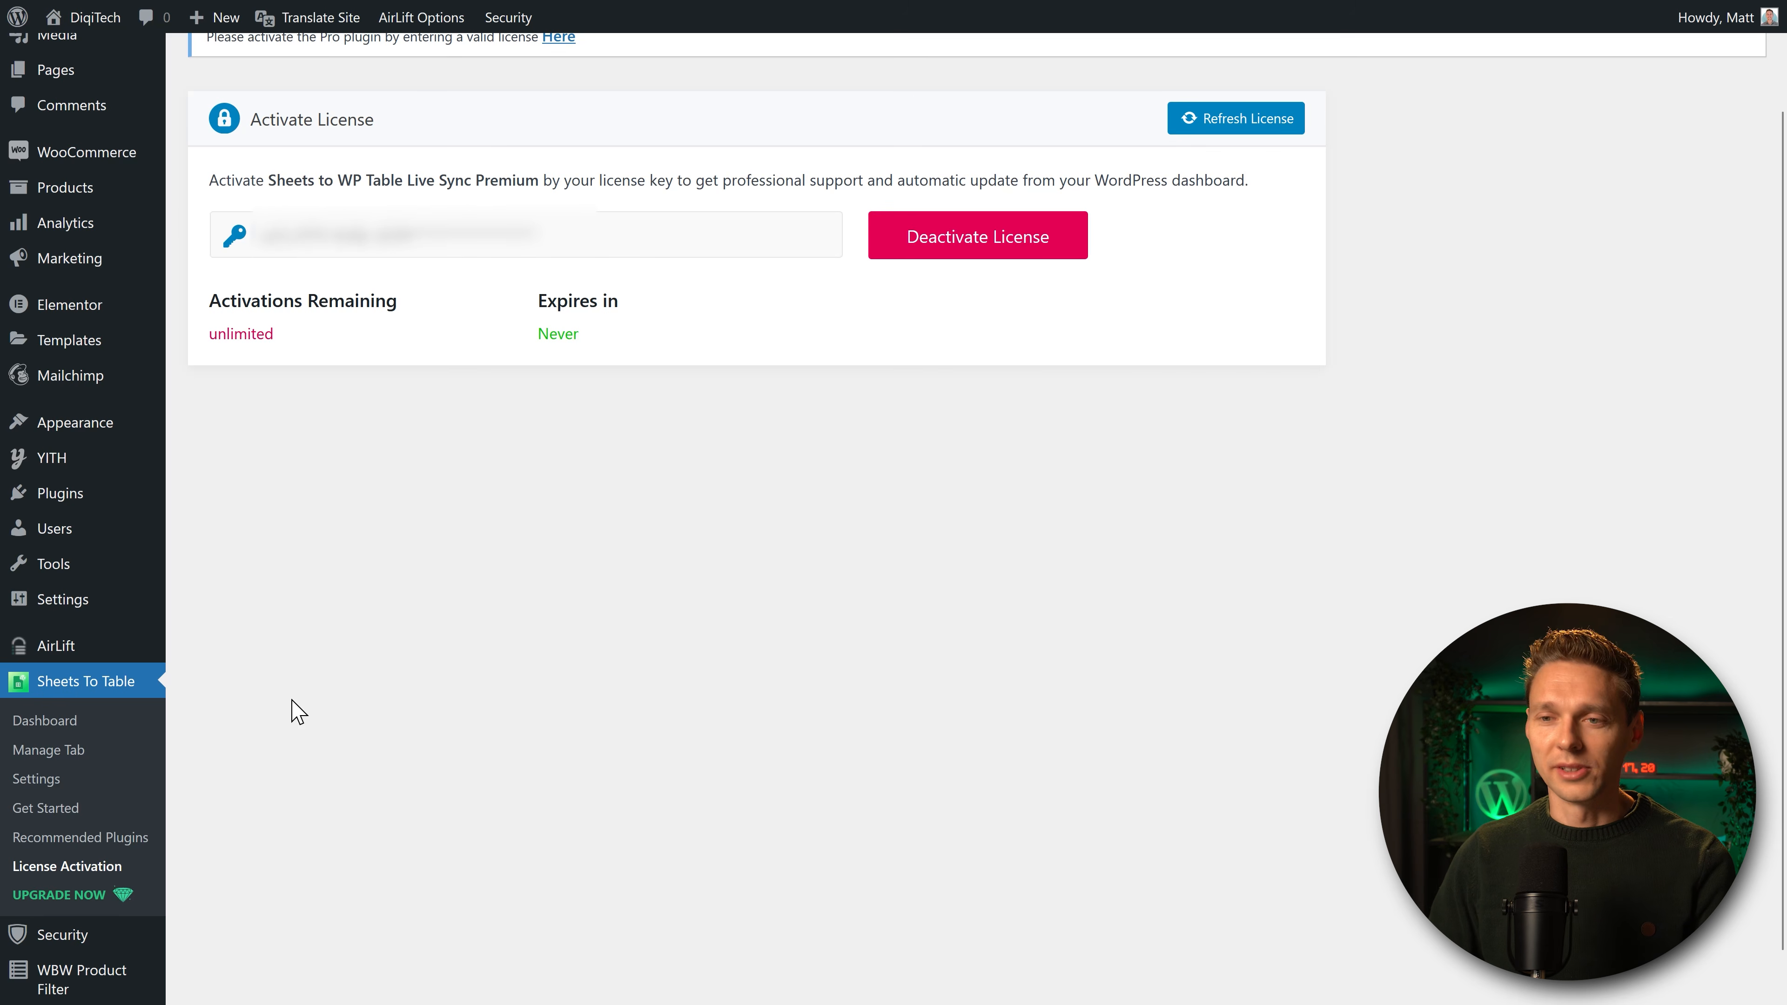
left_click(54, 728)
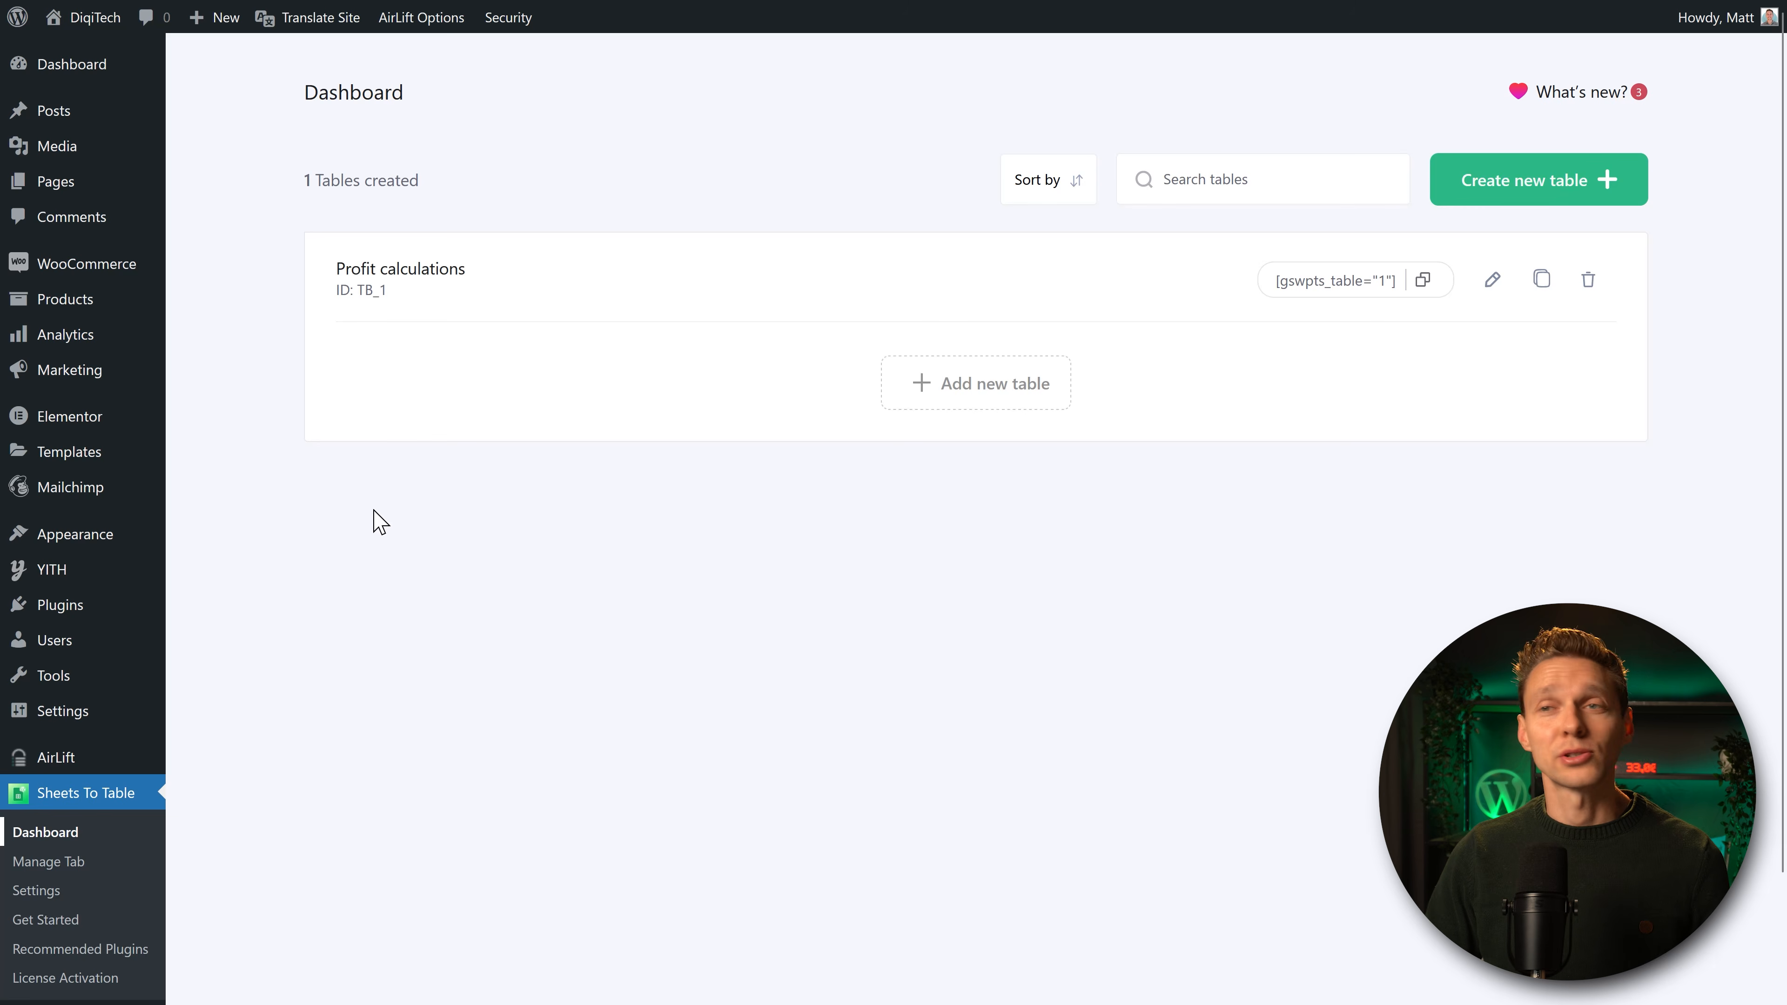
left_click(401, 272)
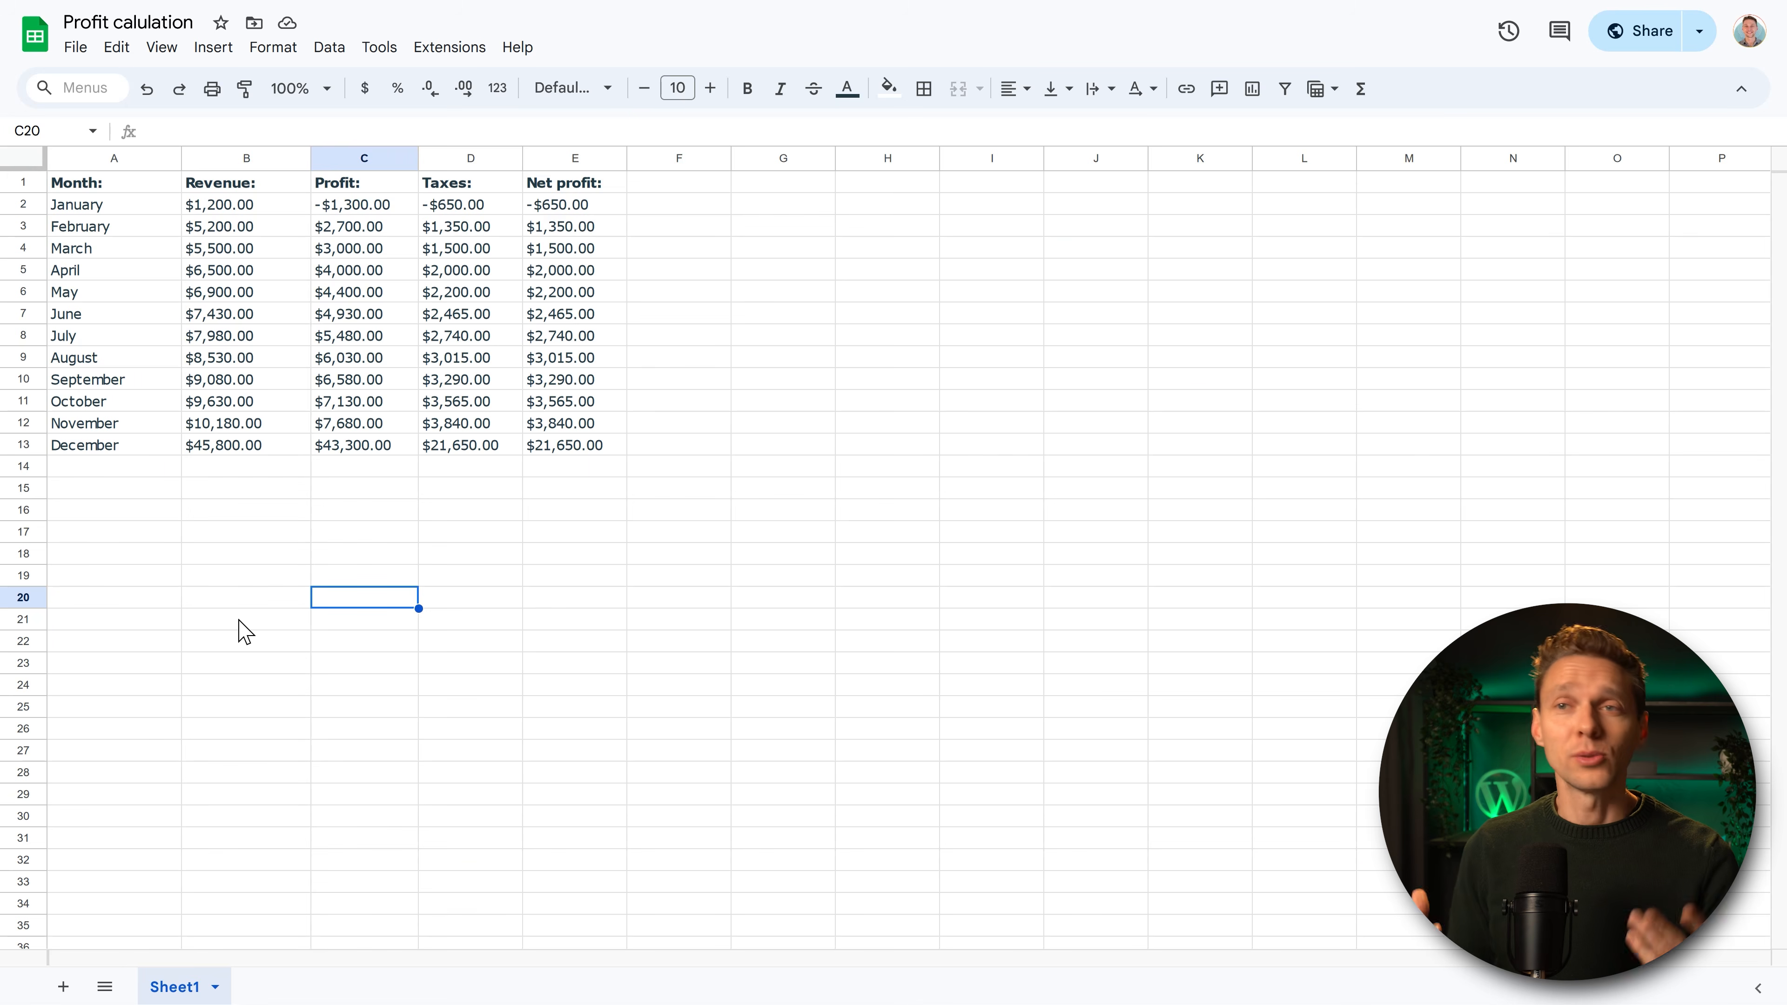
In the Profit calulation spreadsheet, apply alternating colors to A1:E13, trying several default styles and settling on the orange one with a header.
left_click(116, 185)
left_click(594, 449, "shift")
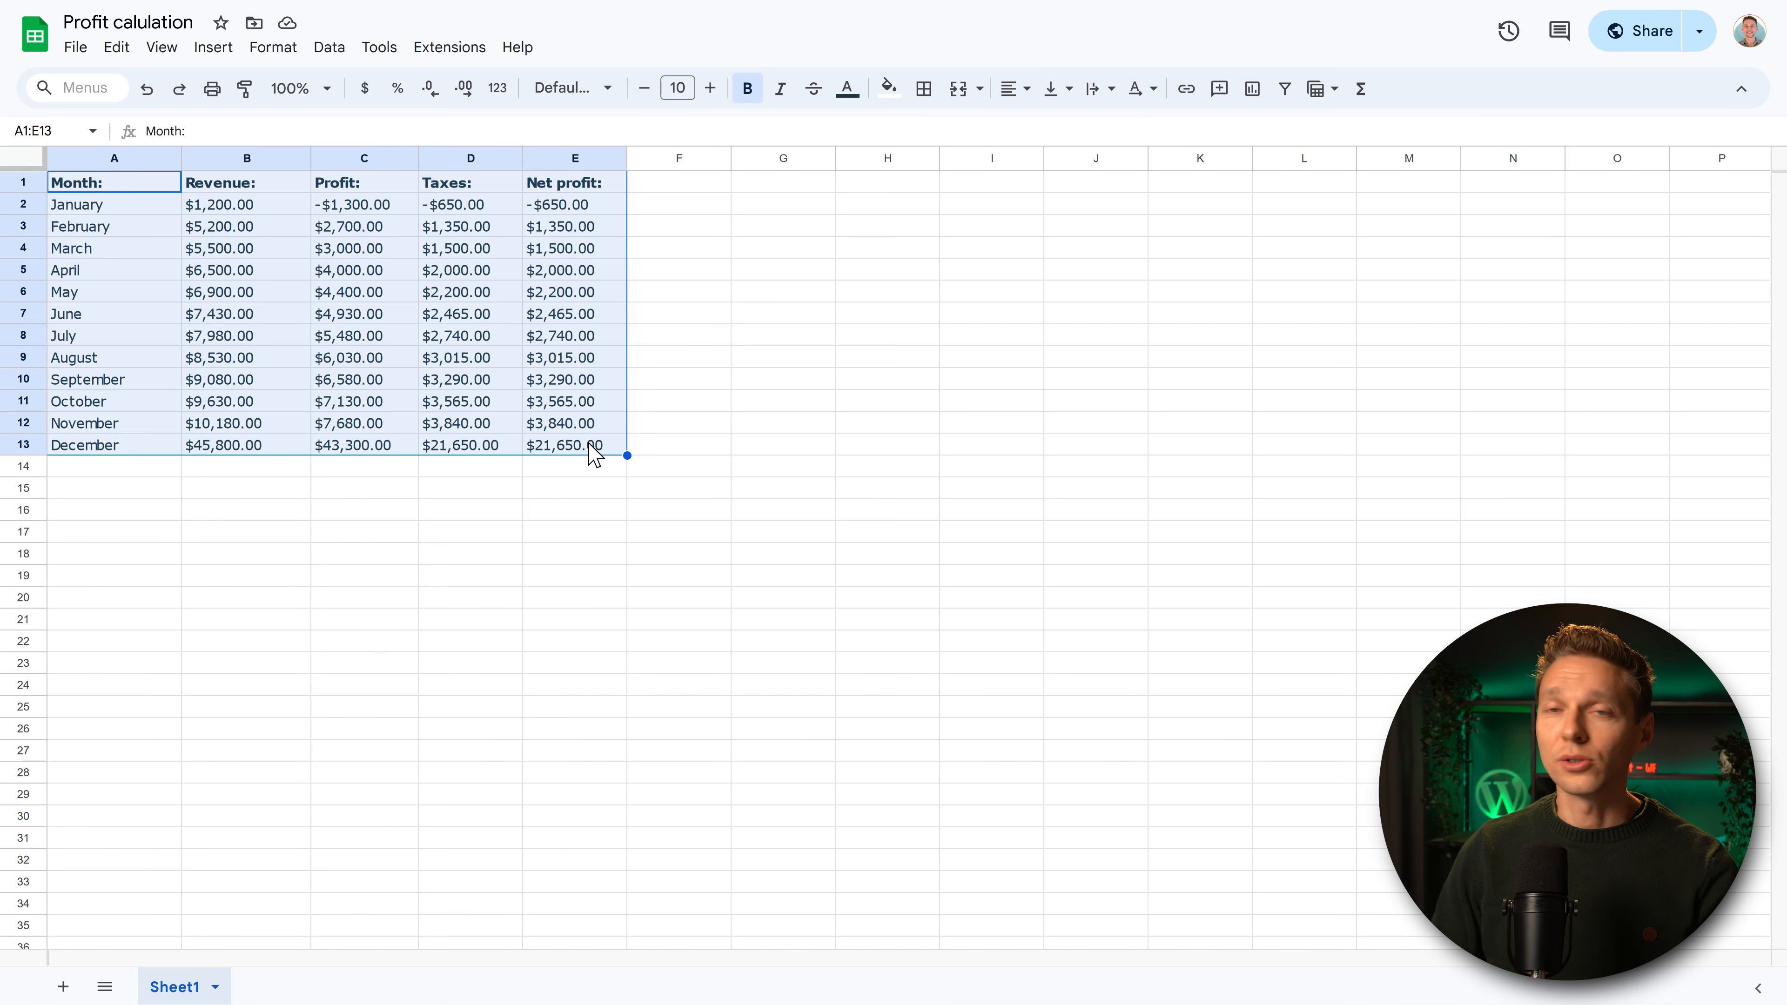
left_click(281, 48)
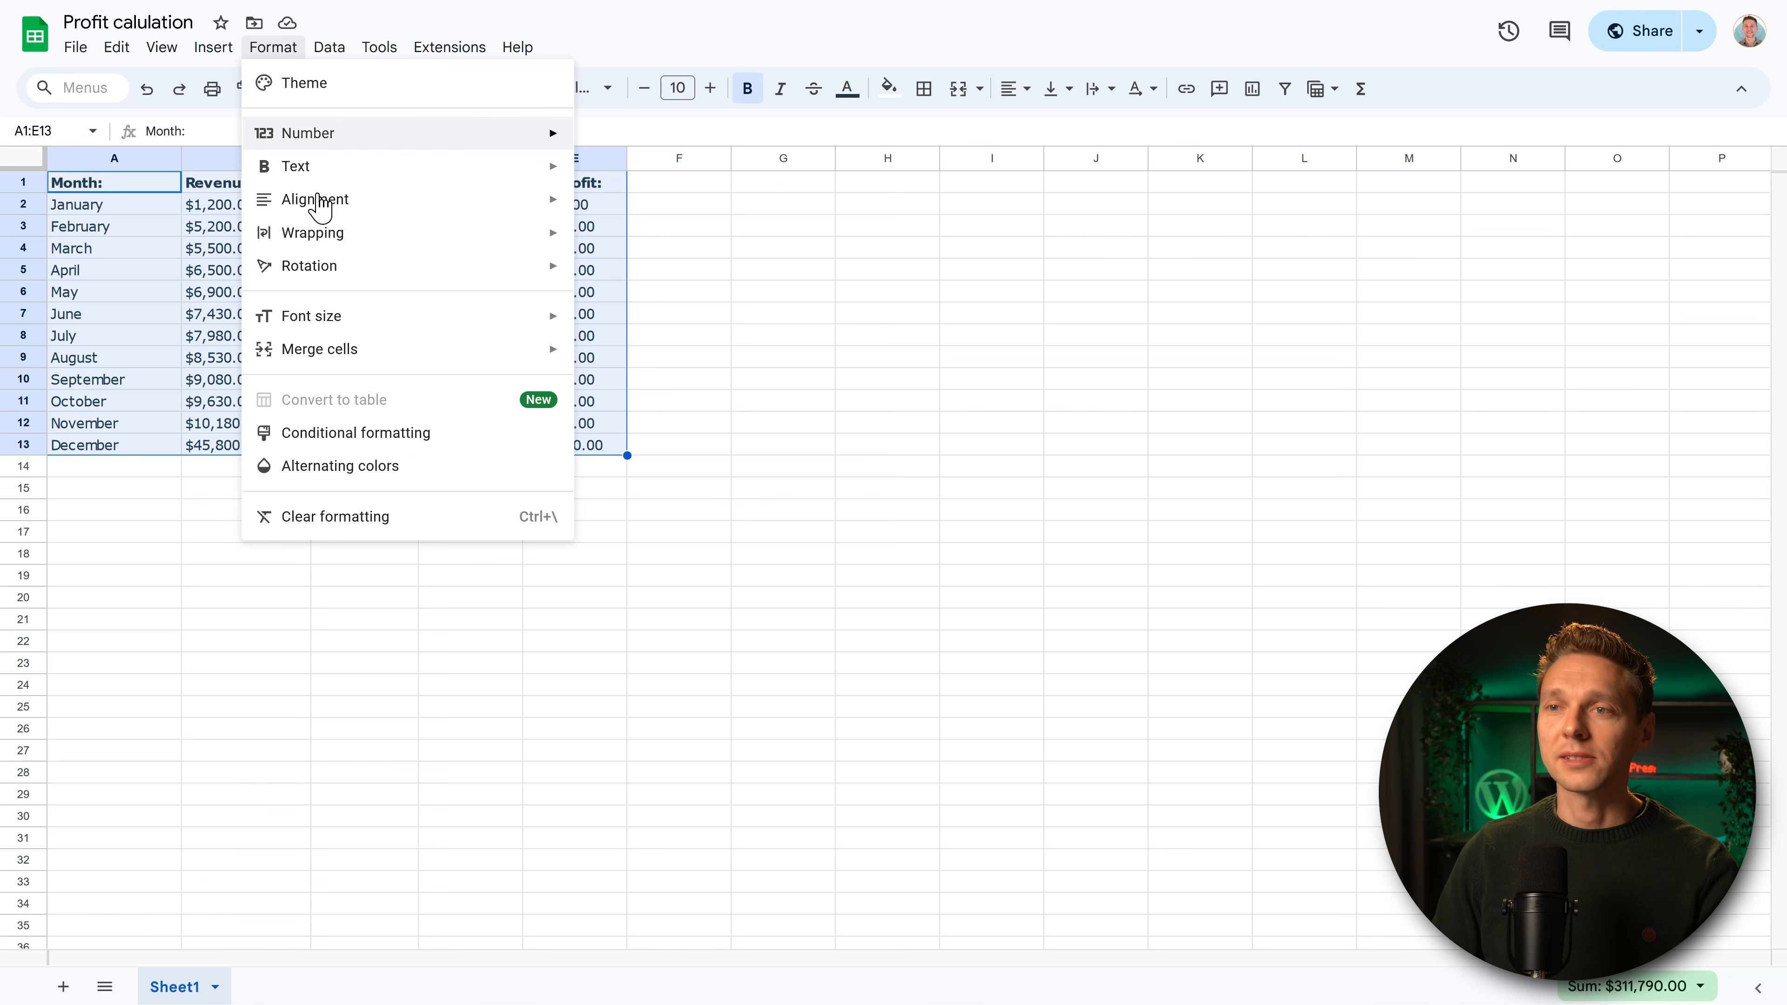
left_click(359, 466)
left_click(1606, 359)
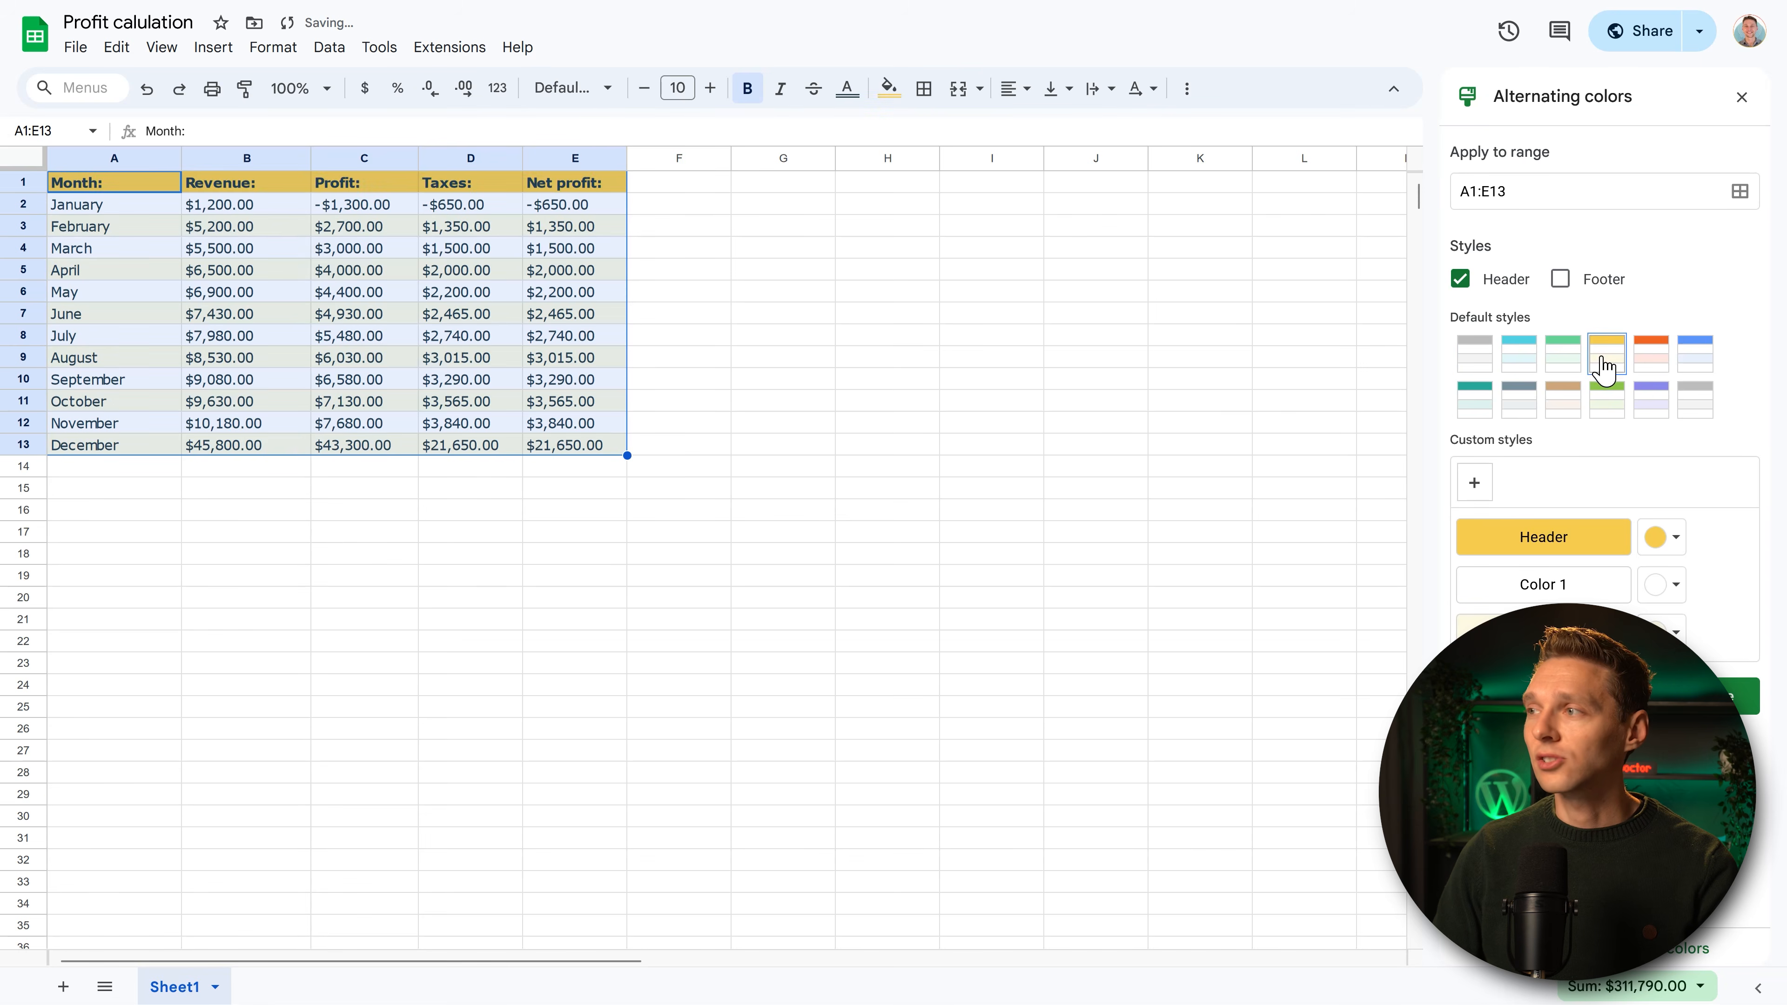
left_click(1651, 356)
left_click(1606, 400)
left_click(1563, 400)
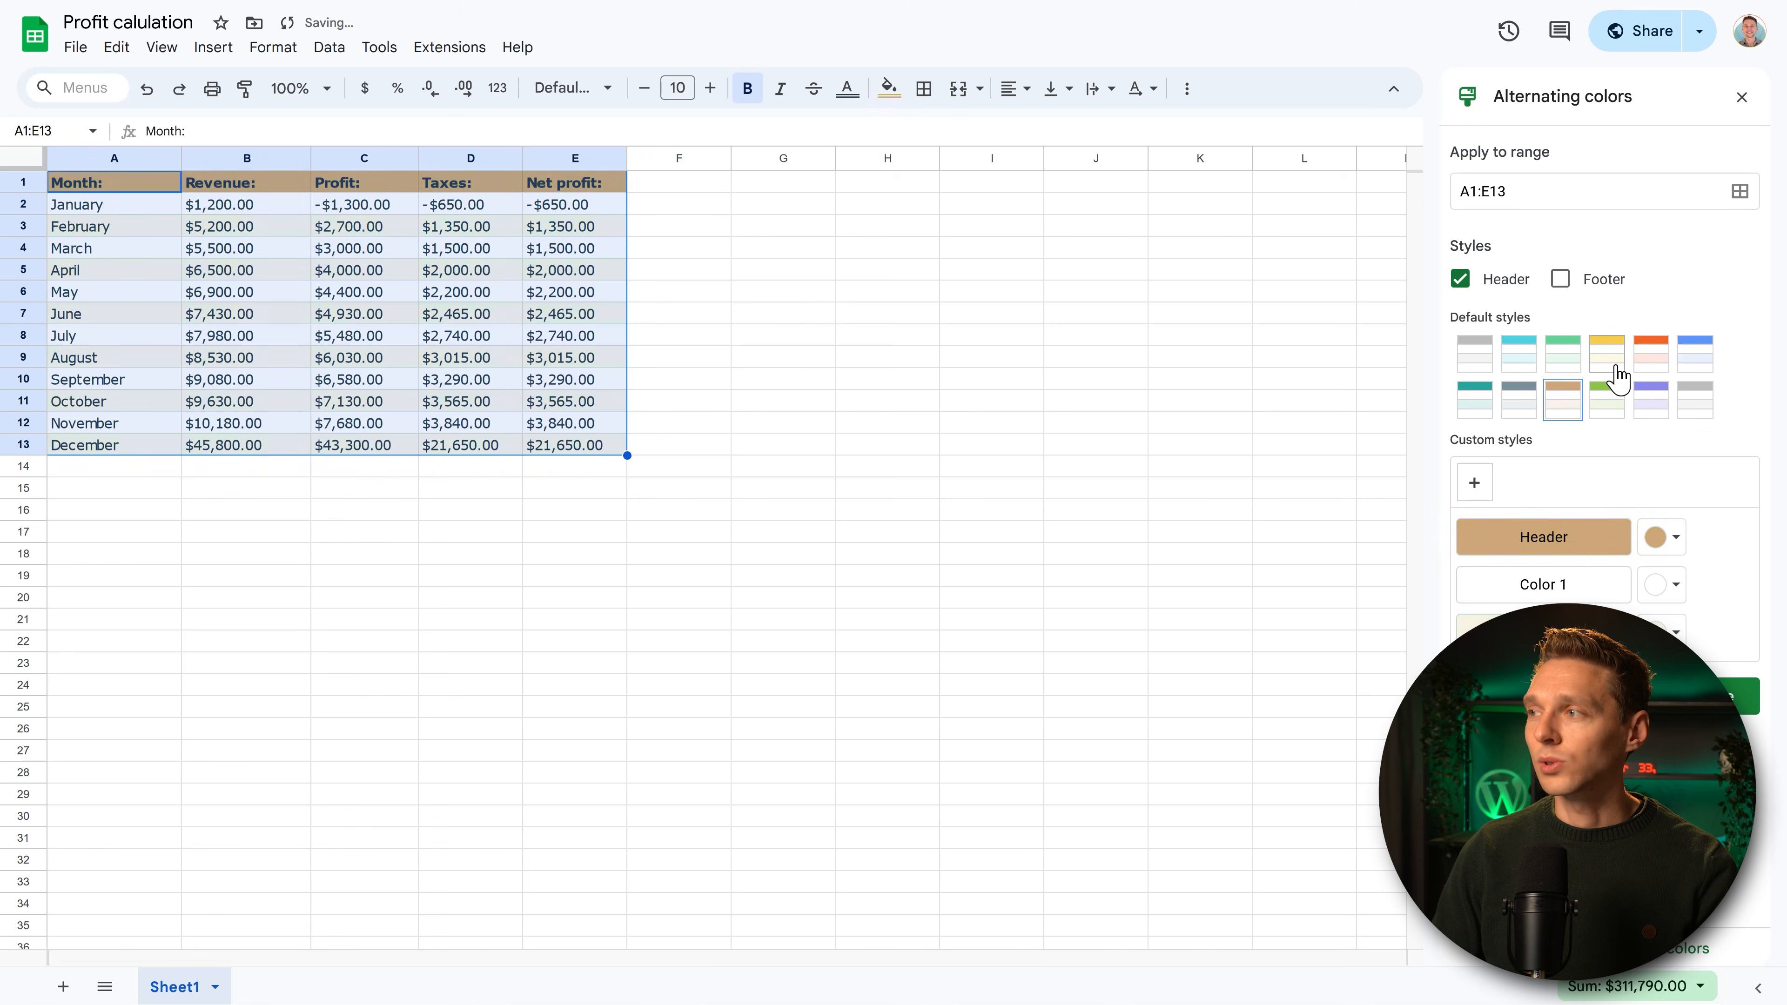
left_click(1653, 363)
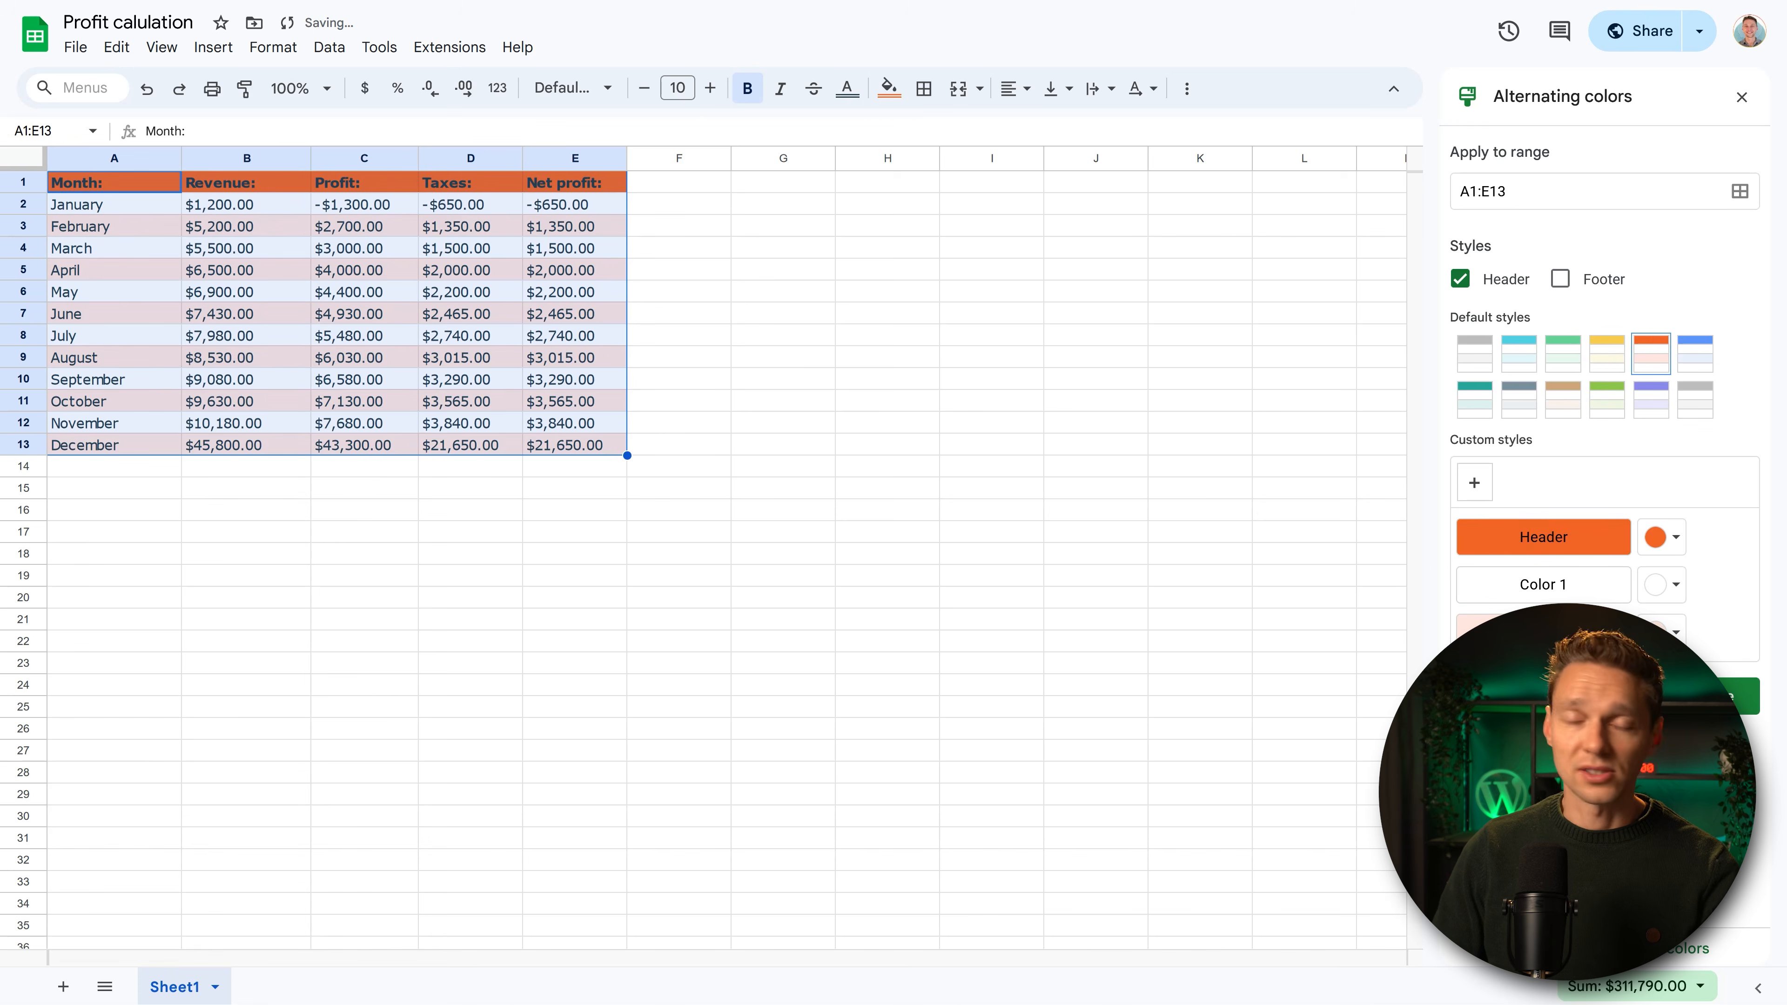
left_click(1741, 697)
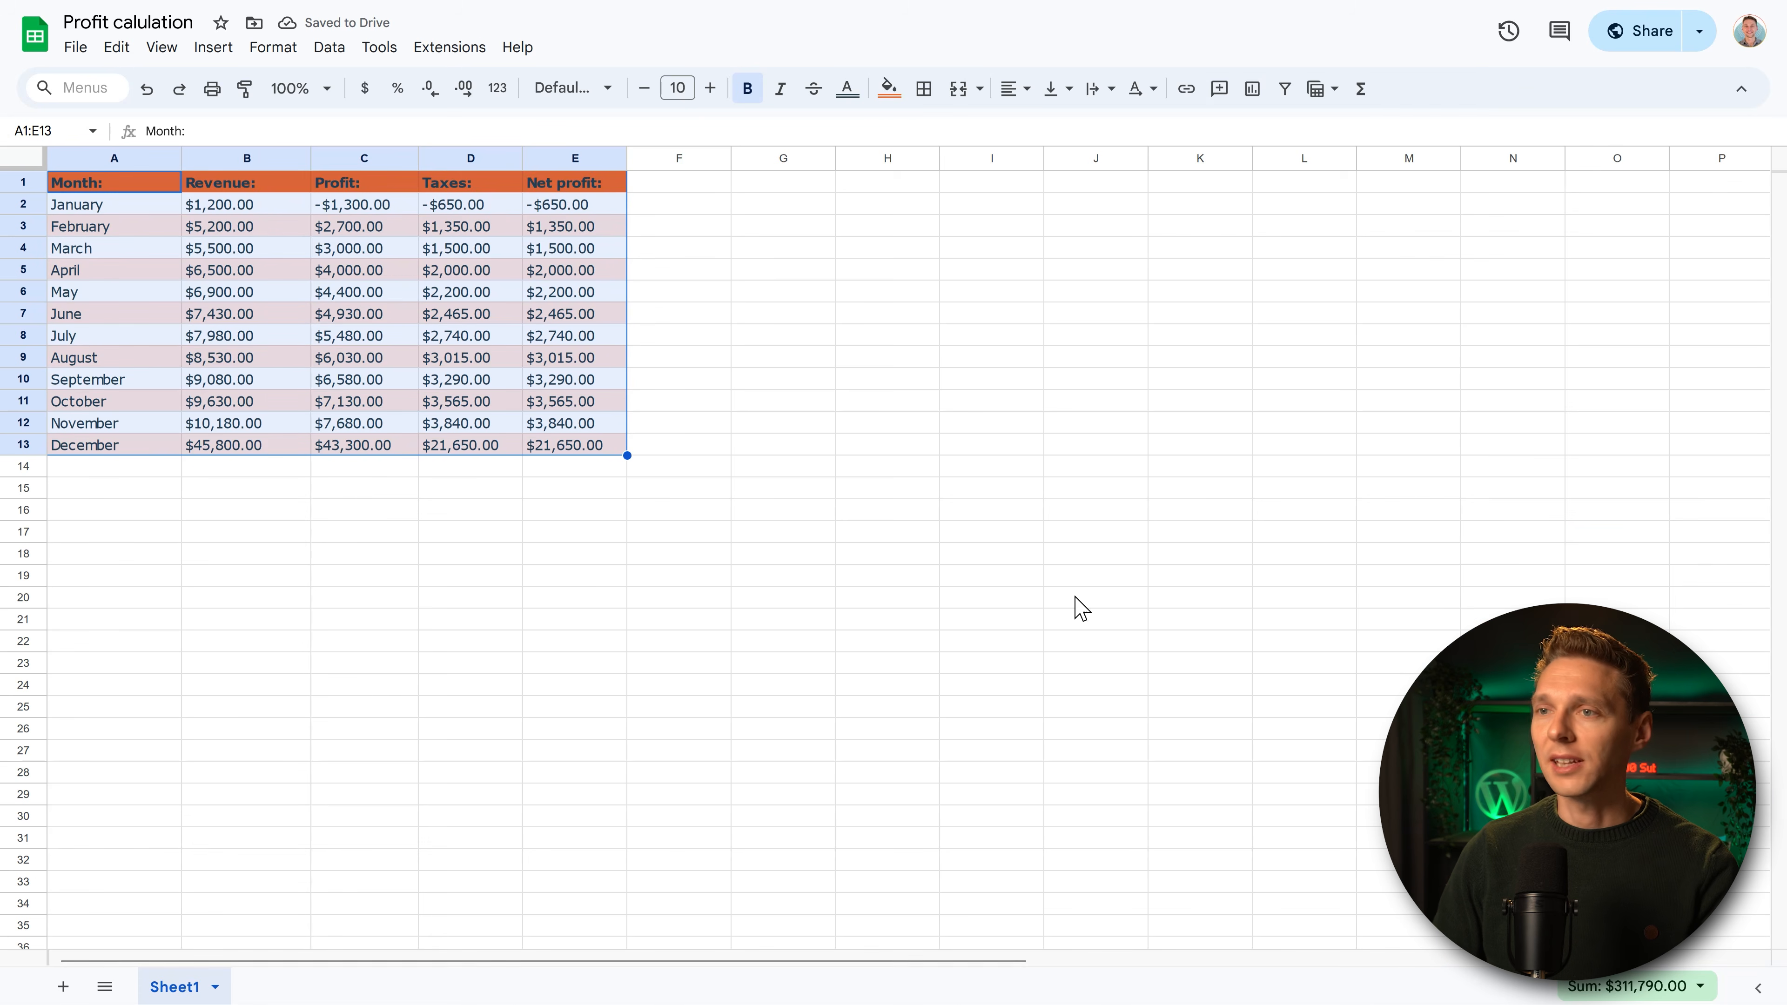
left_click(556, 582)
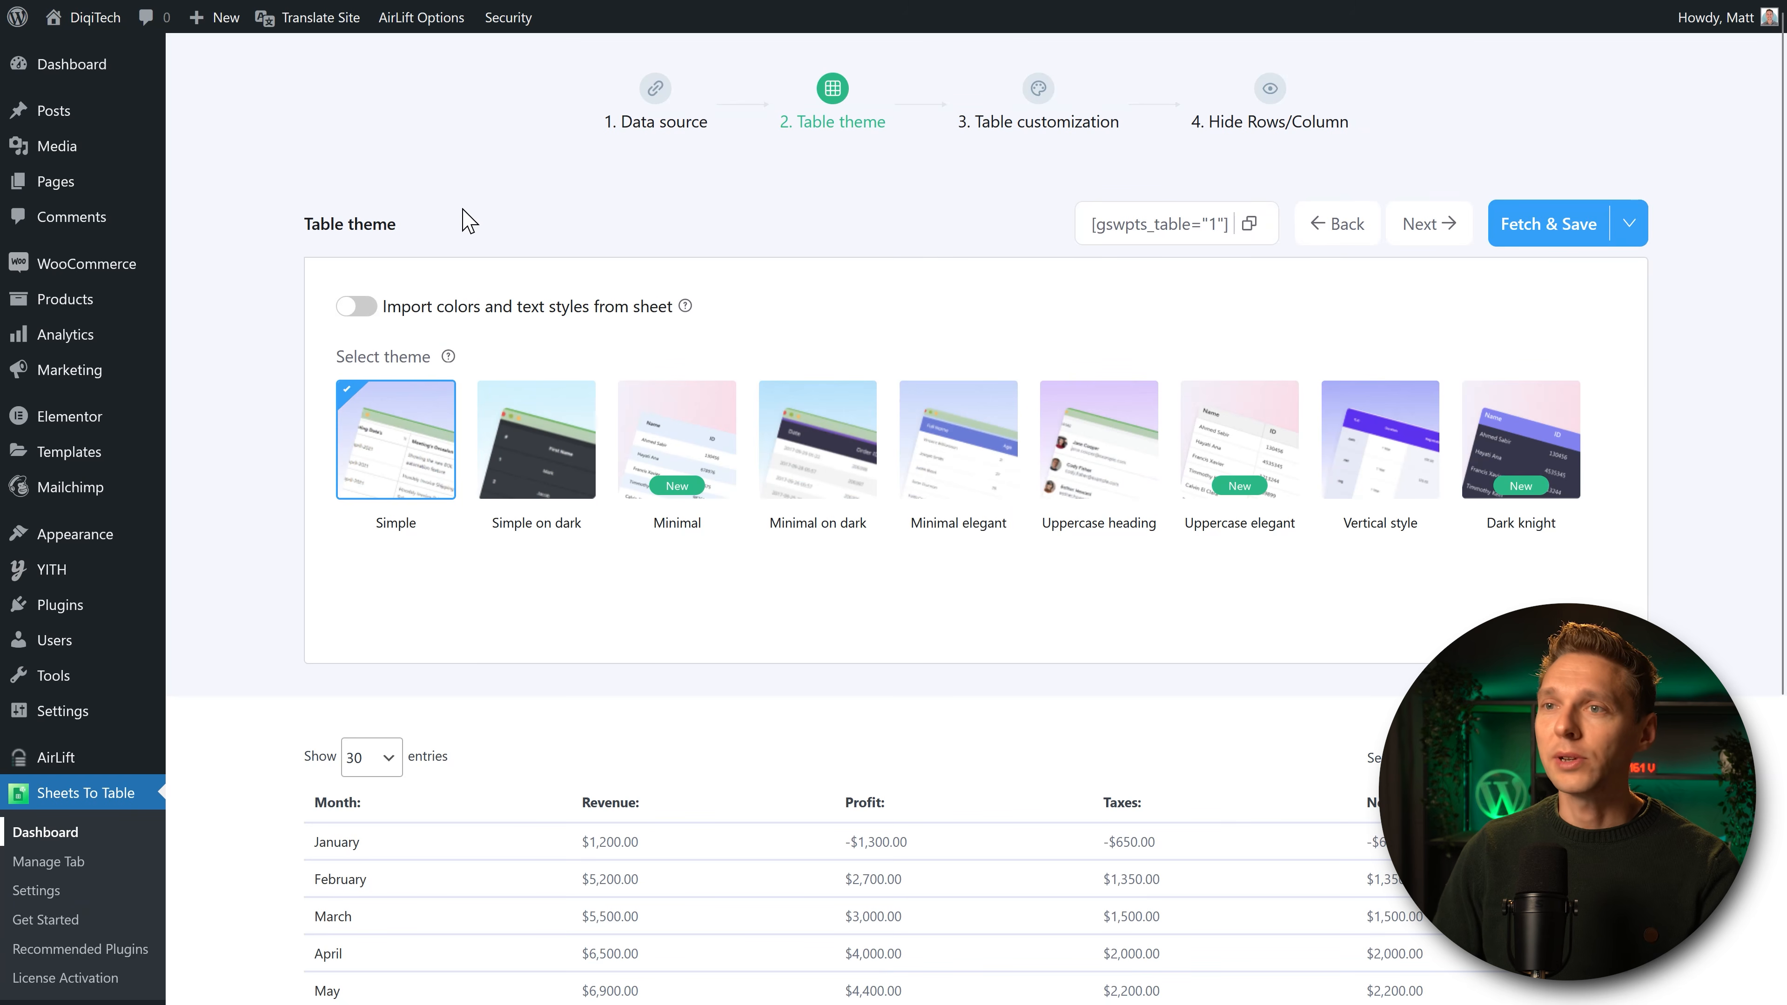
Enable importing colors and text styles from the sheet, save the table and check it on the published Table page.
left_click(359, 308)
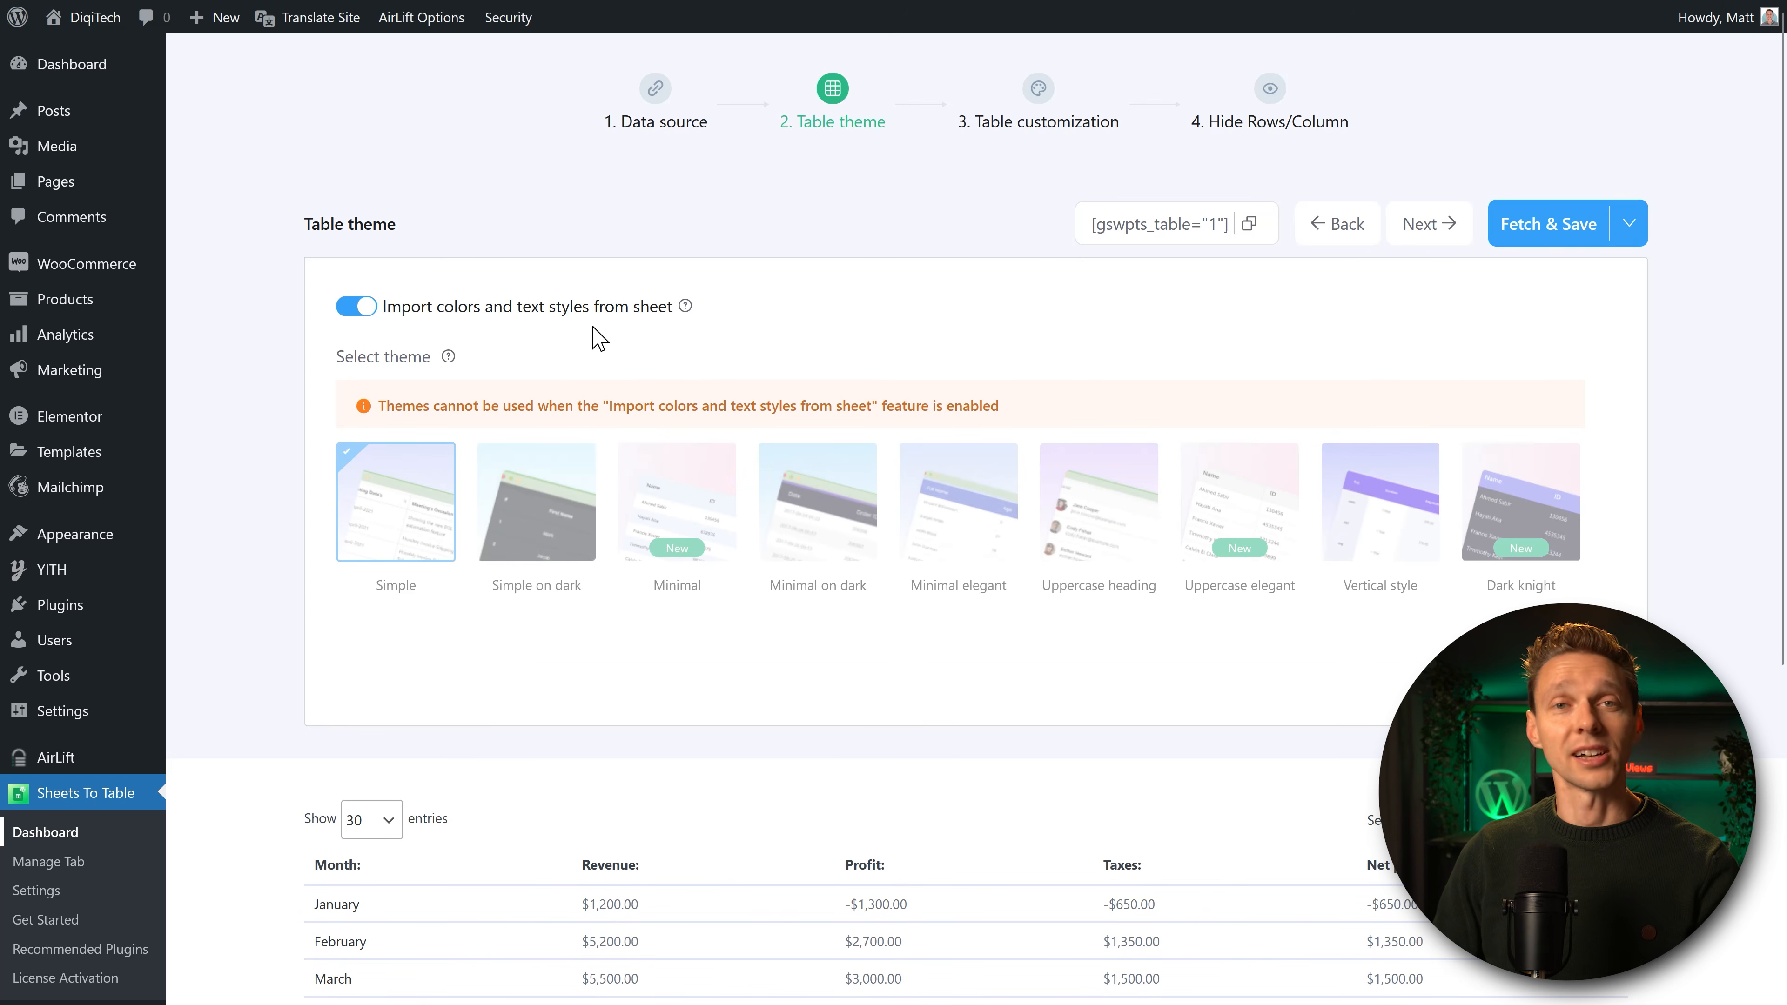
left_click(1547, 243)
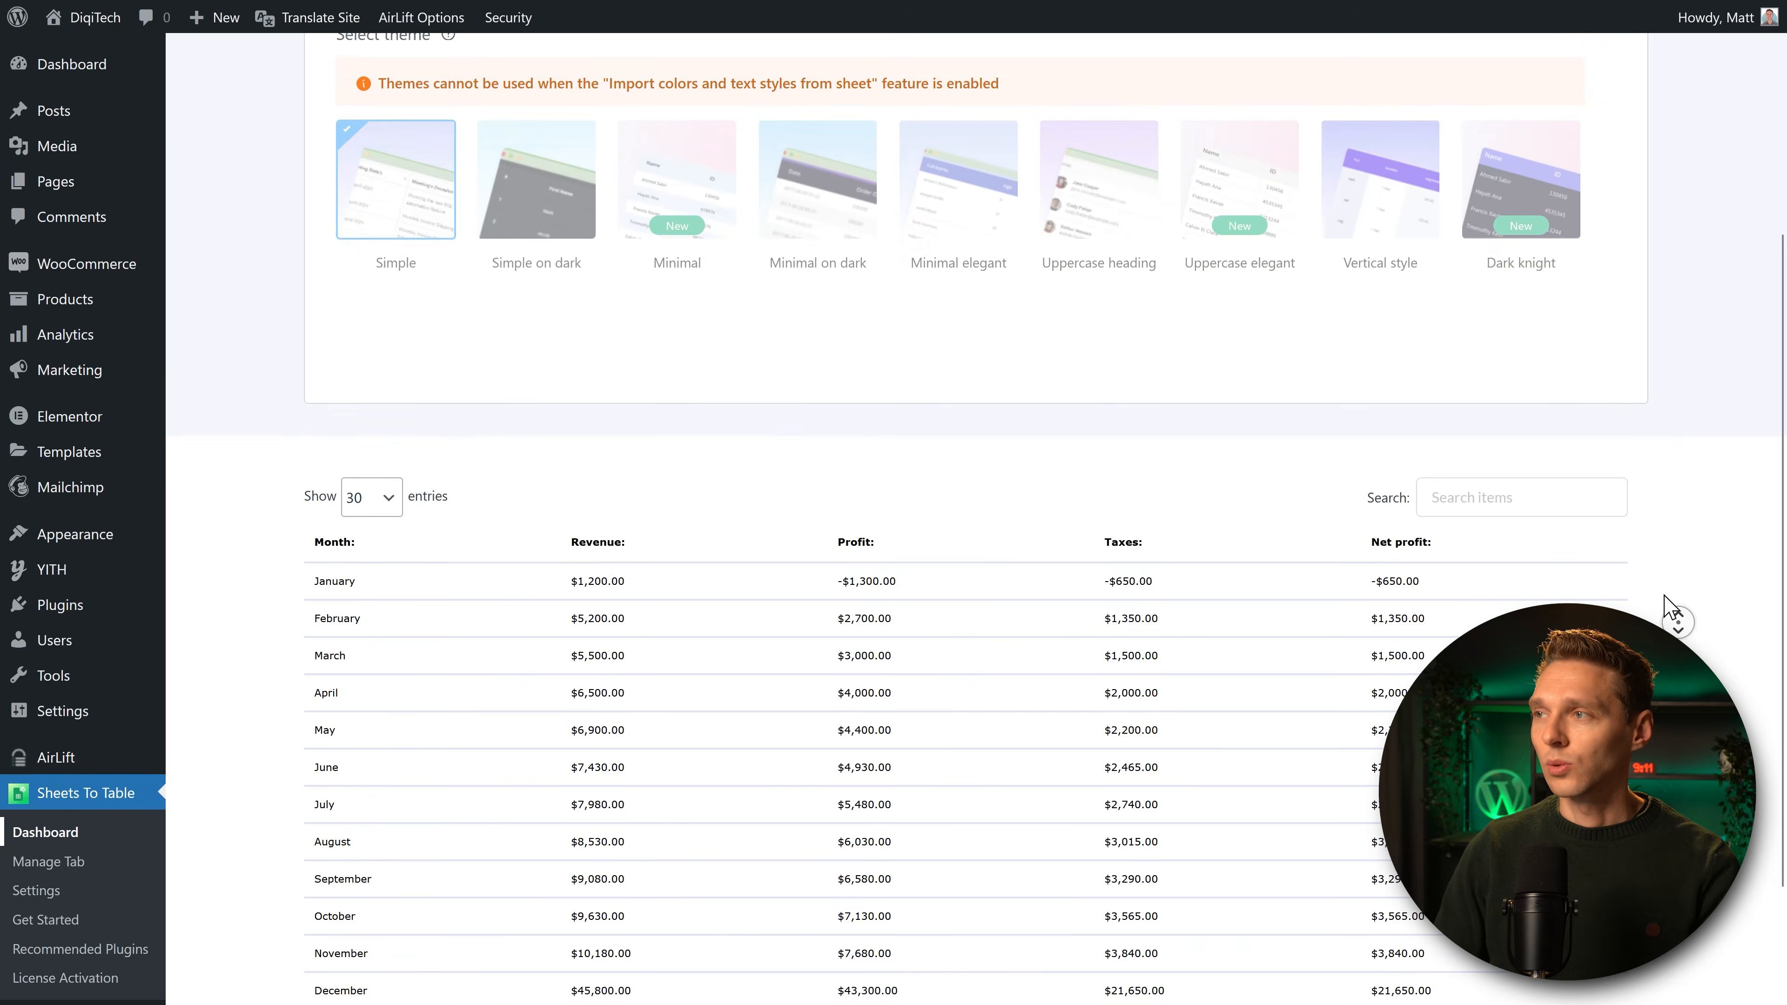
scroll(1665, 595, "up", 4)
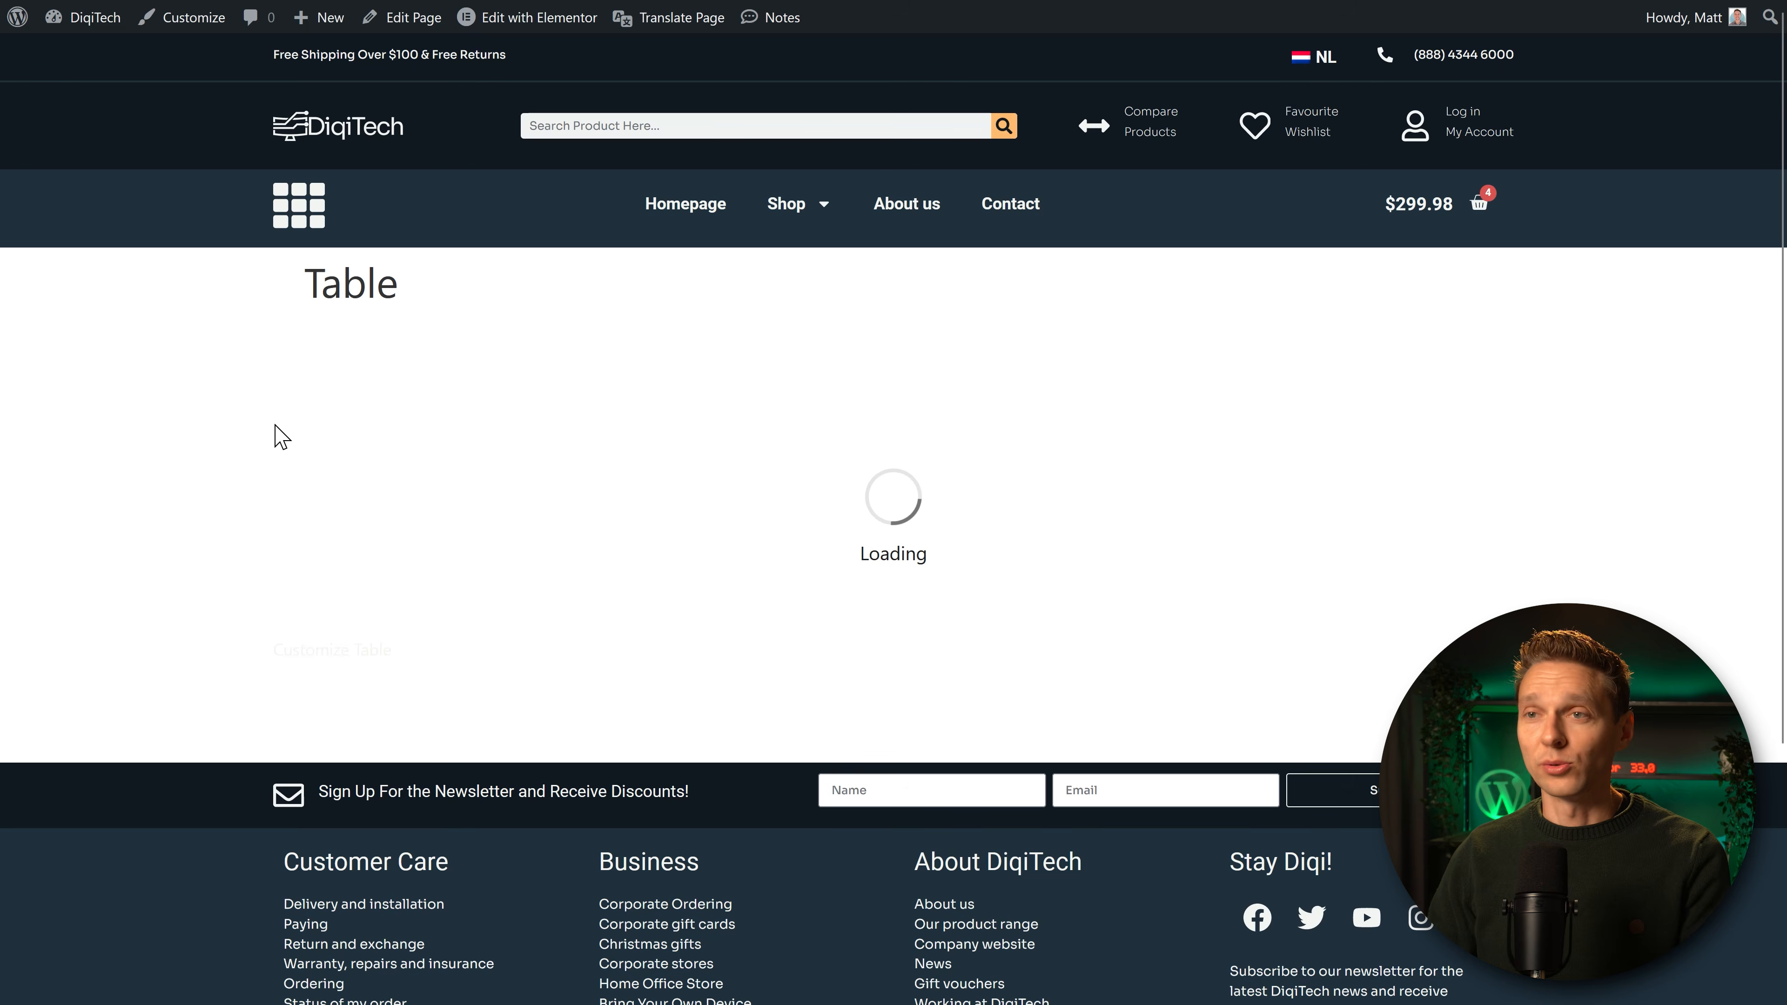
scroll(1558, 514, "down", 2)
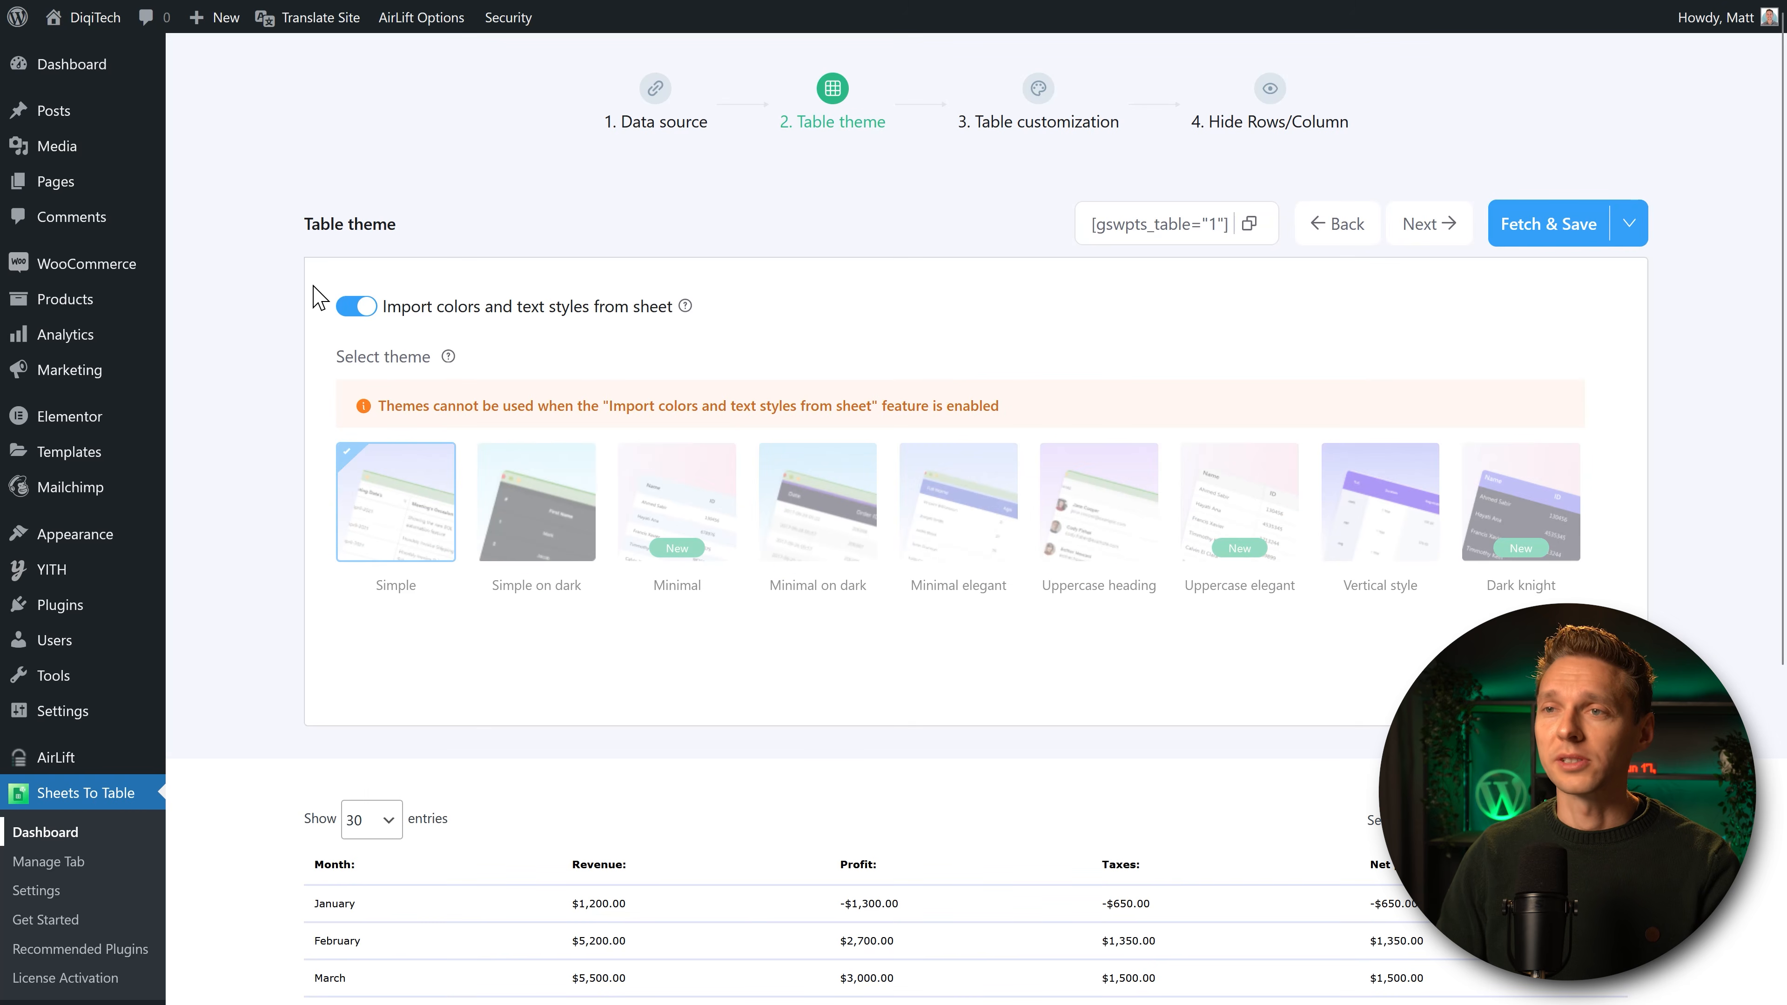
Turn off the sheet style import and preview the Minimal elegant, Uppercase heading, Uppercase elegant, Vertical style and Dark knight themes.
left_click(361, 314)
left_click(985, 581)
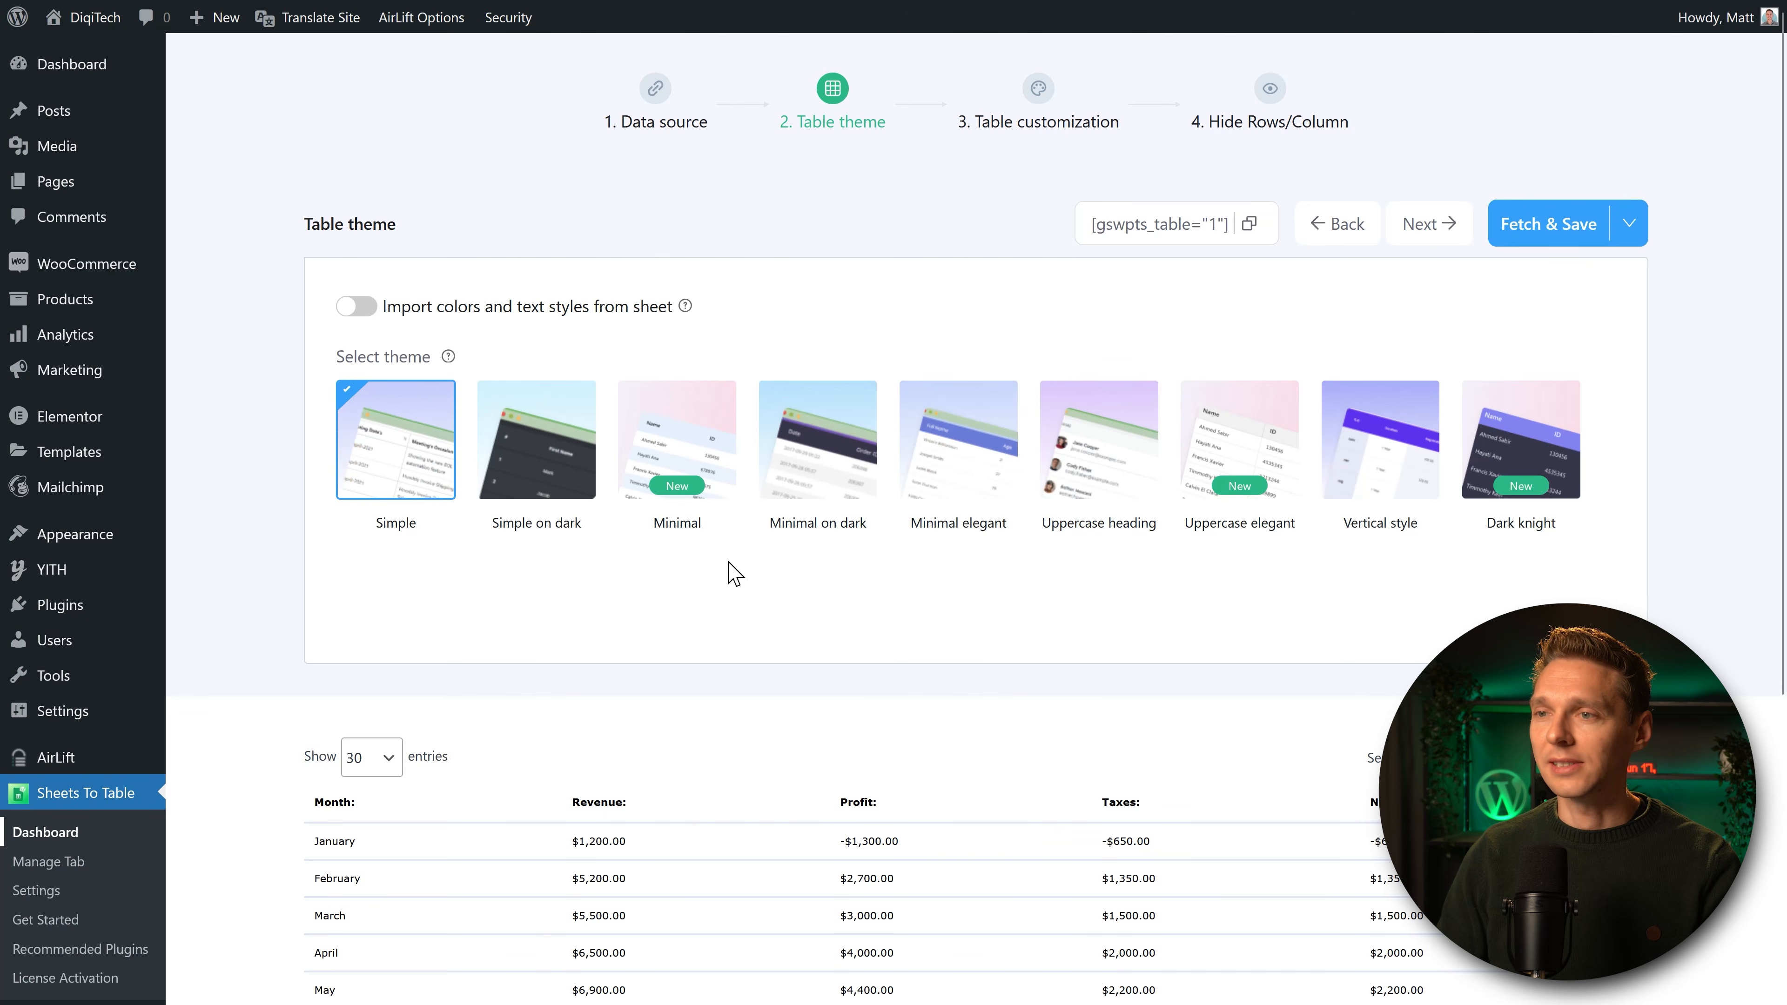
scroll(561, 506, "down", 2)
left_click(958, 303)
left_click(1087, 317)
scroll(1109, 450, "down", 3)
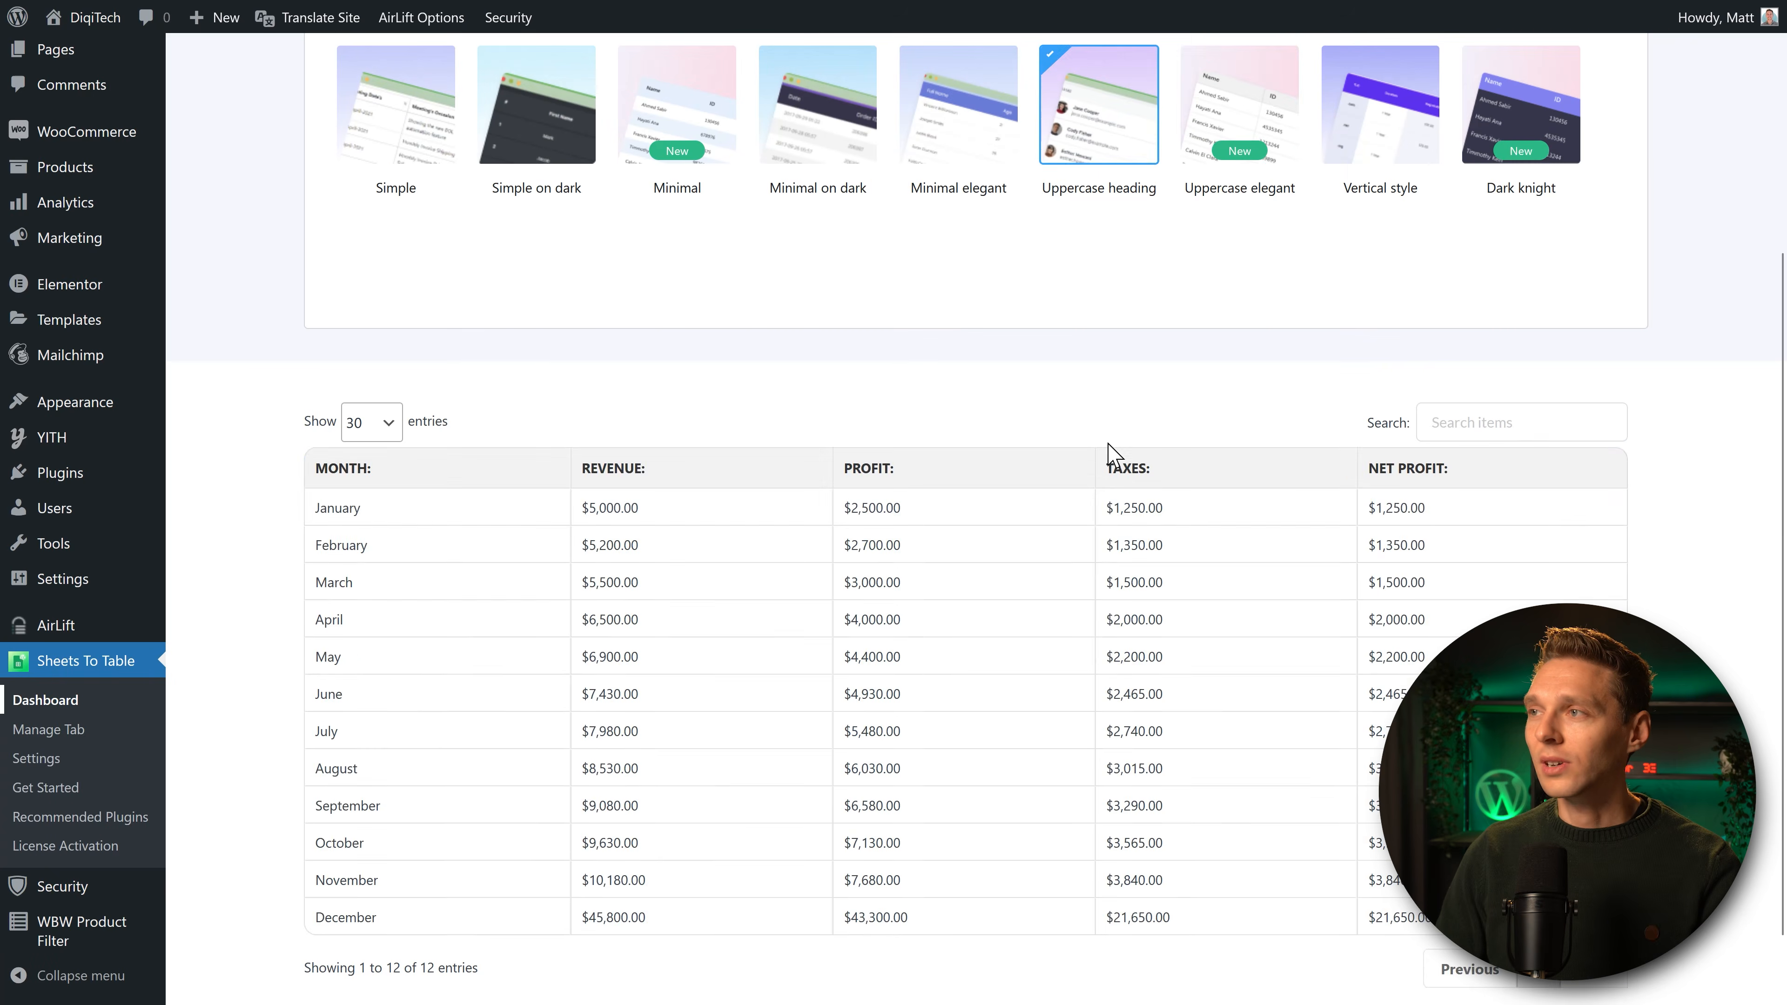
left_click(1225, 159)
left_click(1376, 113)
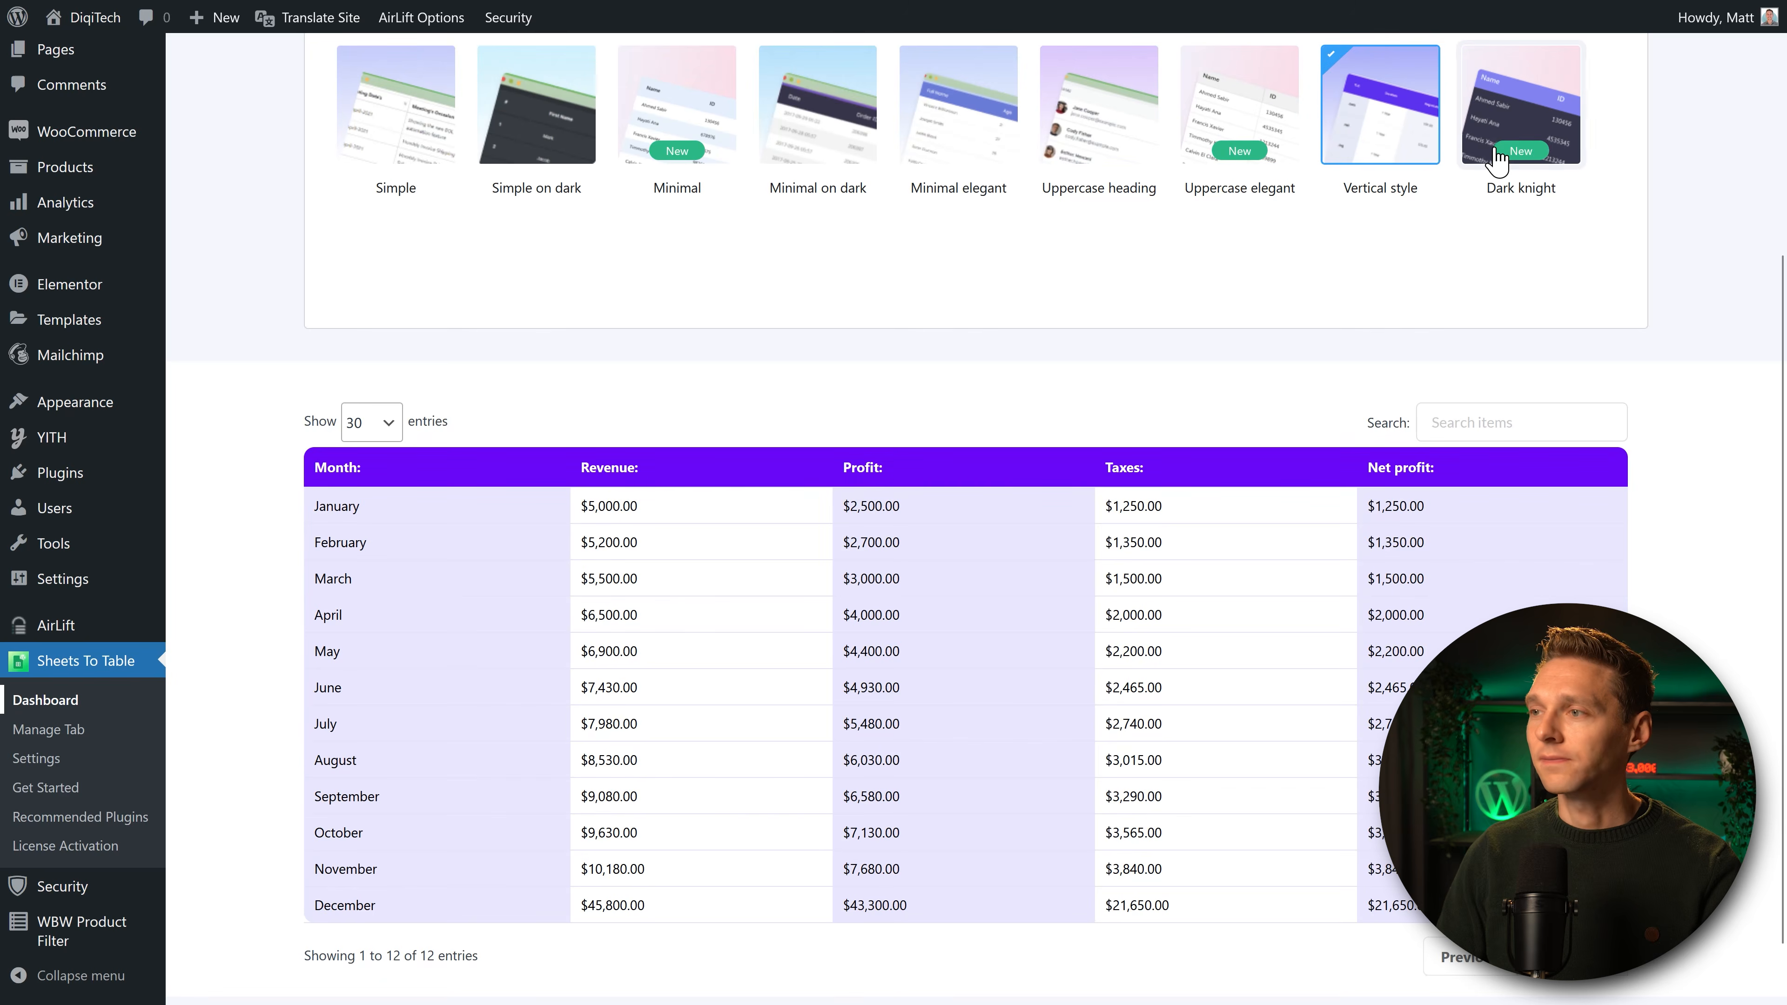
left_click(1520, 113)
Try out the Simple on dark, Minimal on dark, Minimal elegant, Uppercase heading and Uppercase elegant themes on the table.
left_click(555, 154)
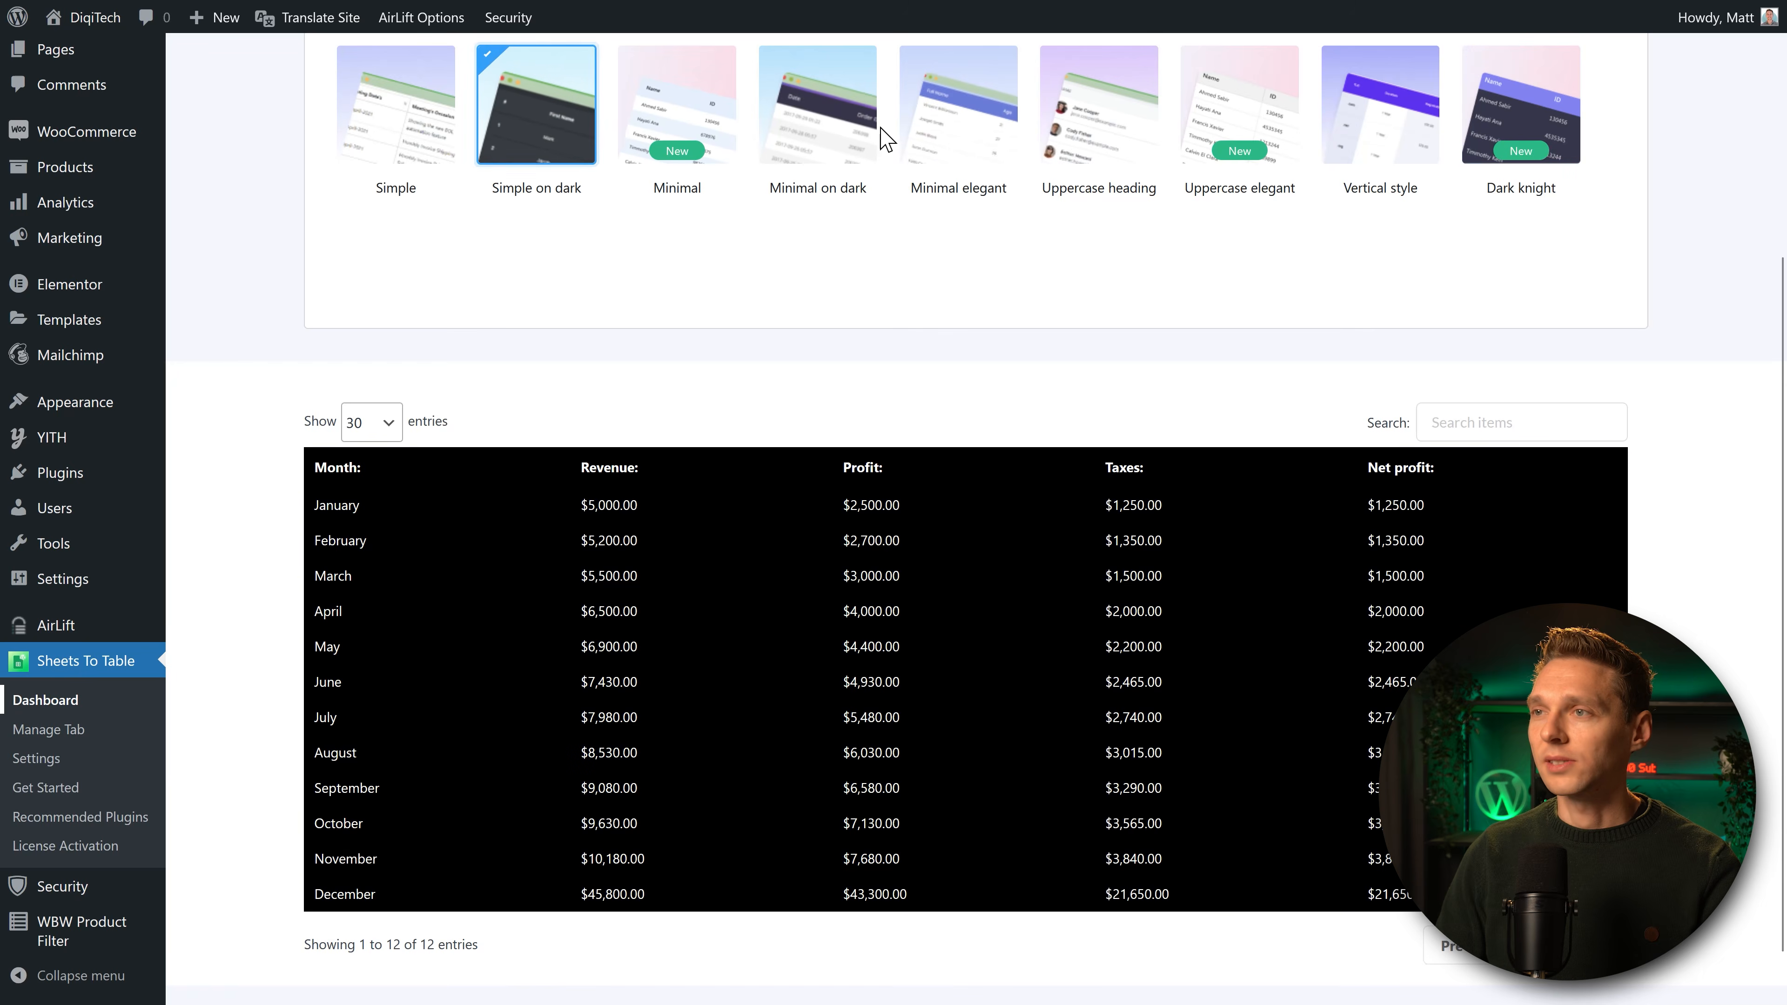
left_click(857, 149)
left_click(967, 141)
left_click(1098, 134)
left_click(1196, 134)
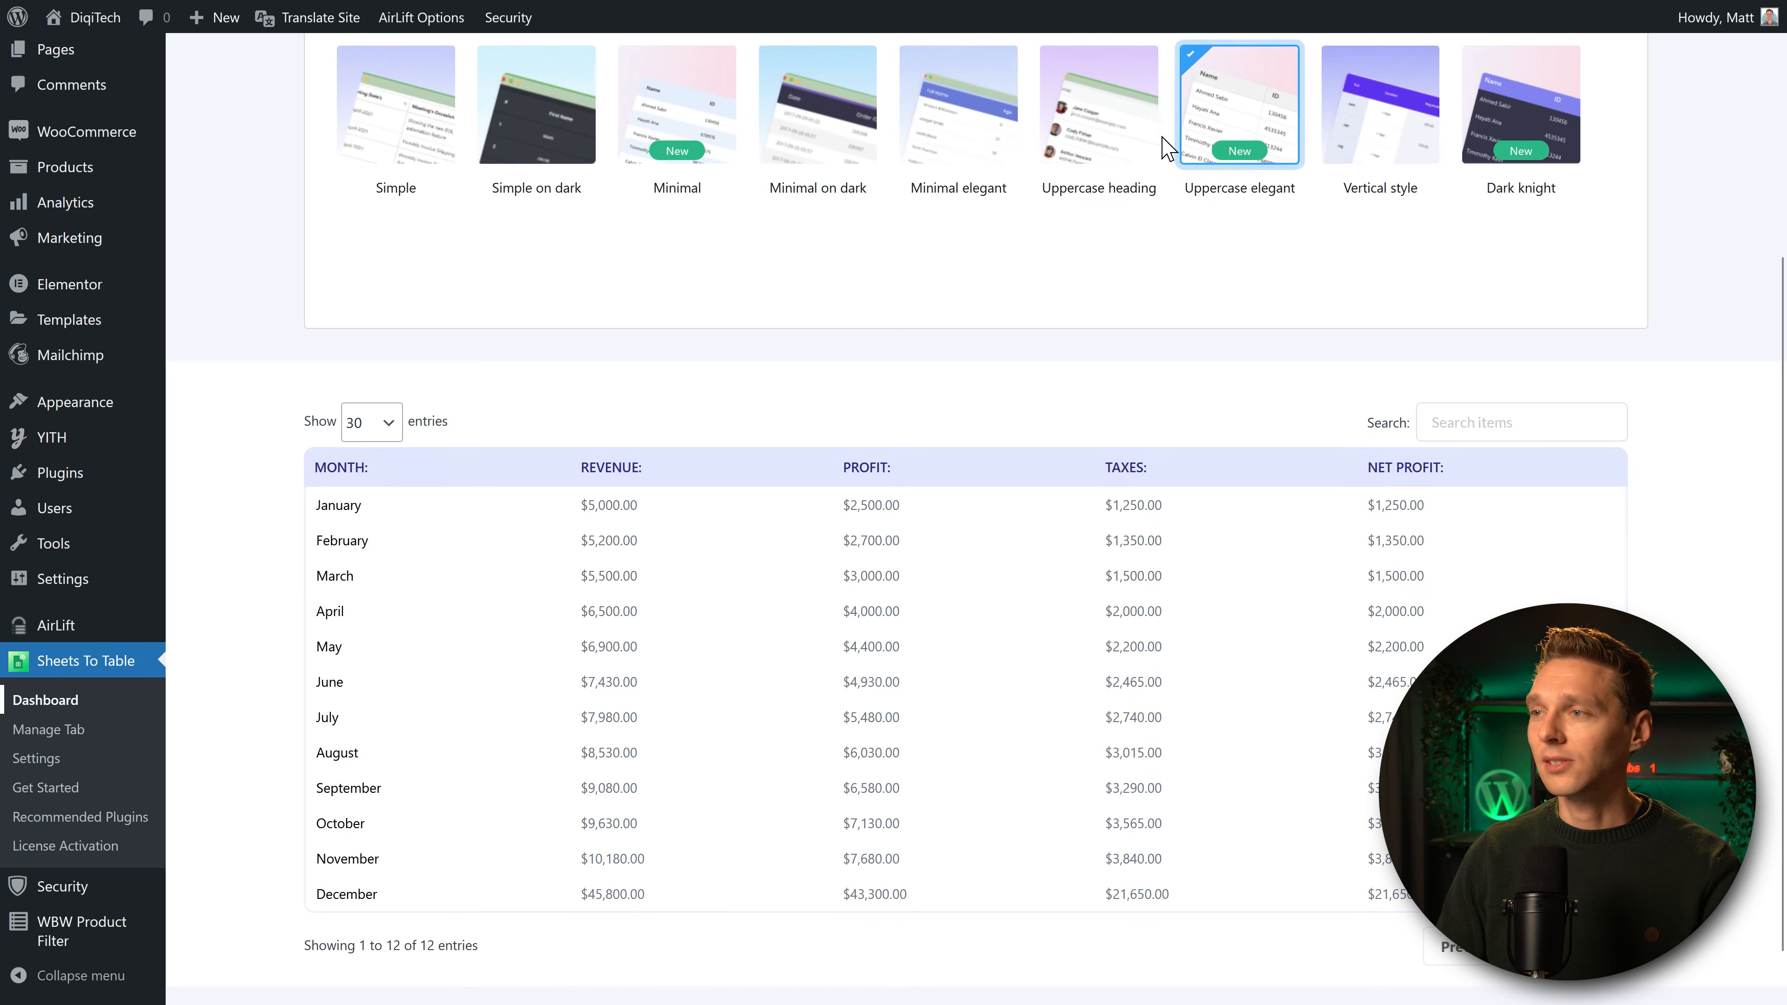
left_click(1097, 141)
left_click(770, 155)
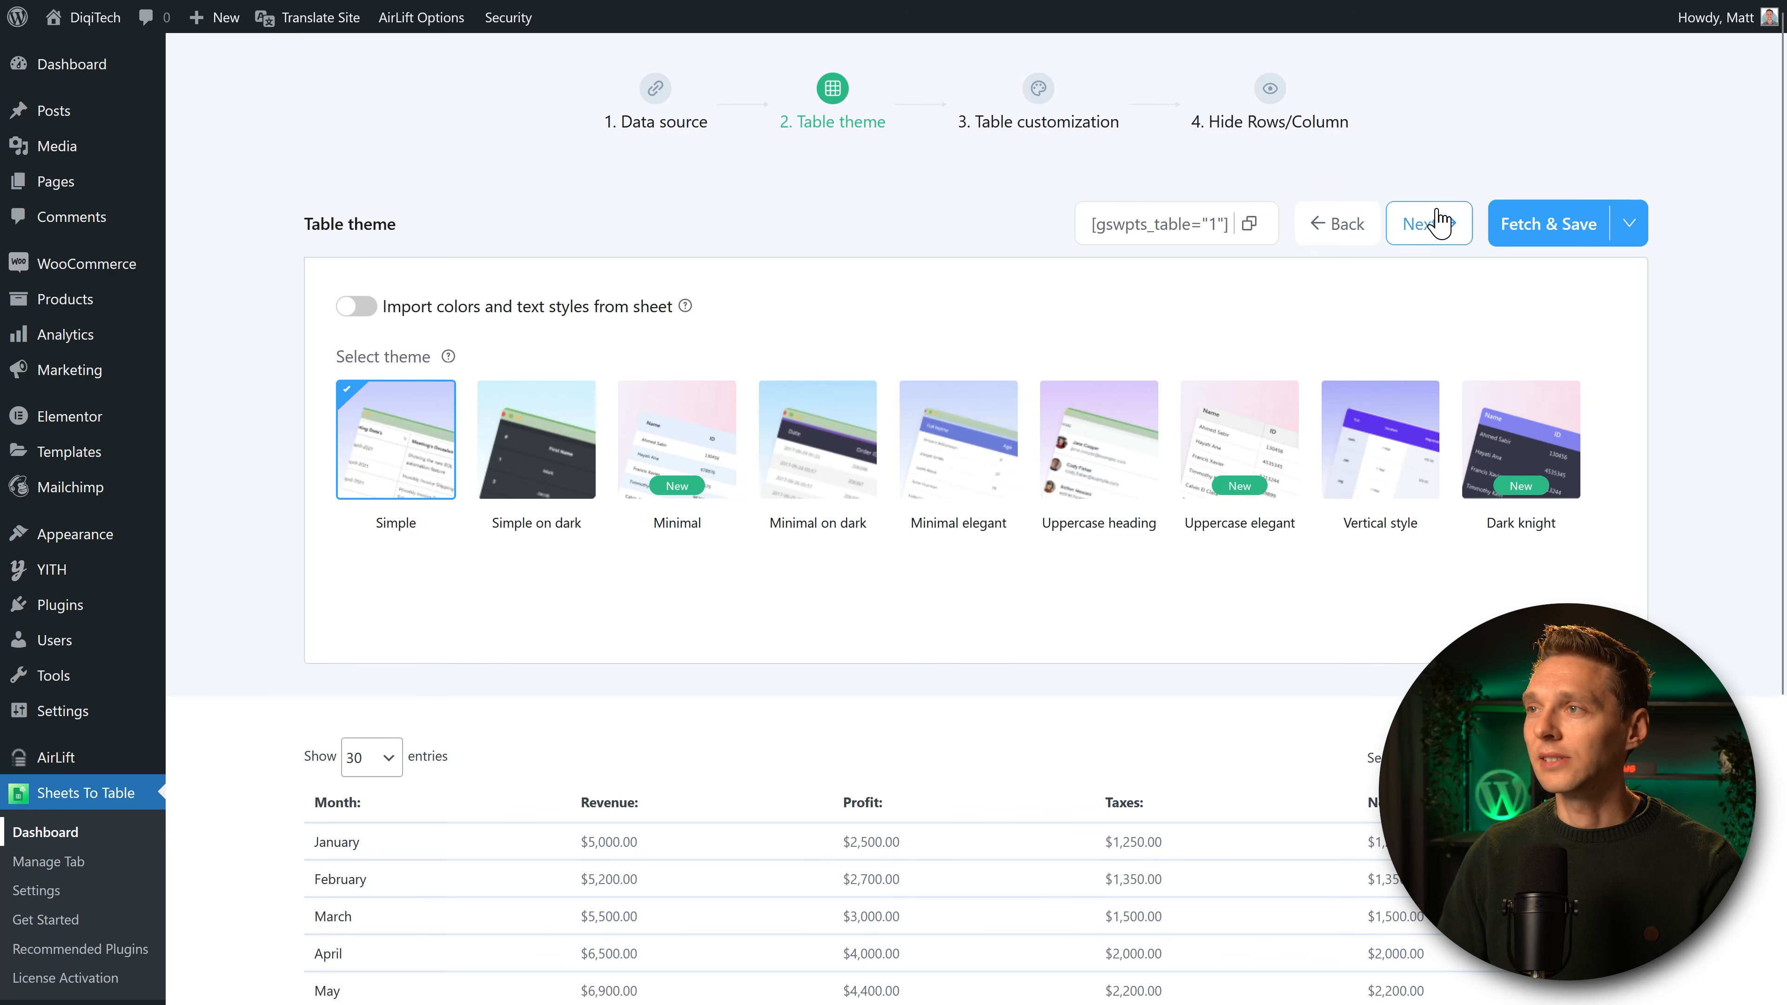
In the table's customization settings, let visitors export the table as Excel, PDF and CSV and copy it.
left_click(1435, 224)
scroll(1030, 399, "down", 2)
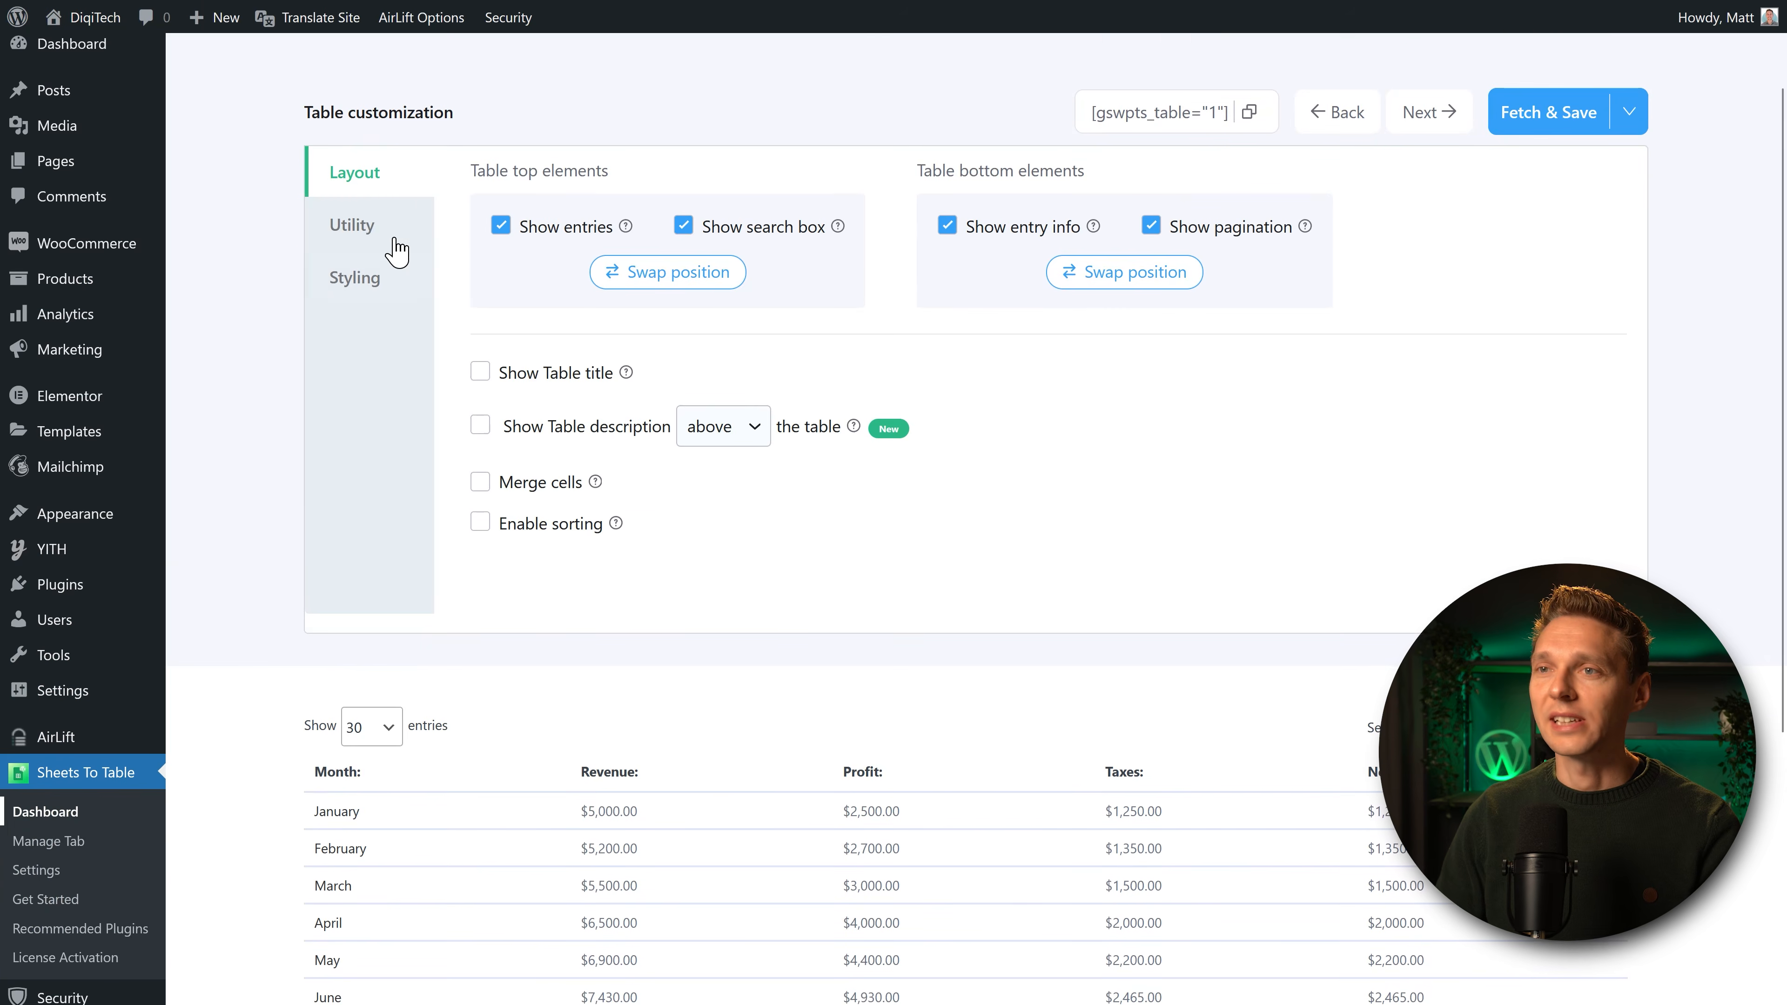
left_click(396, 243)
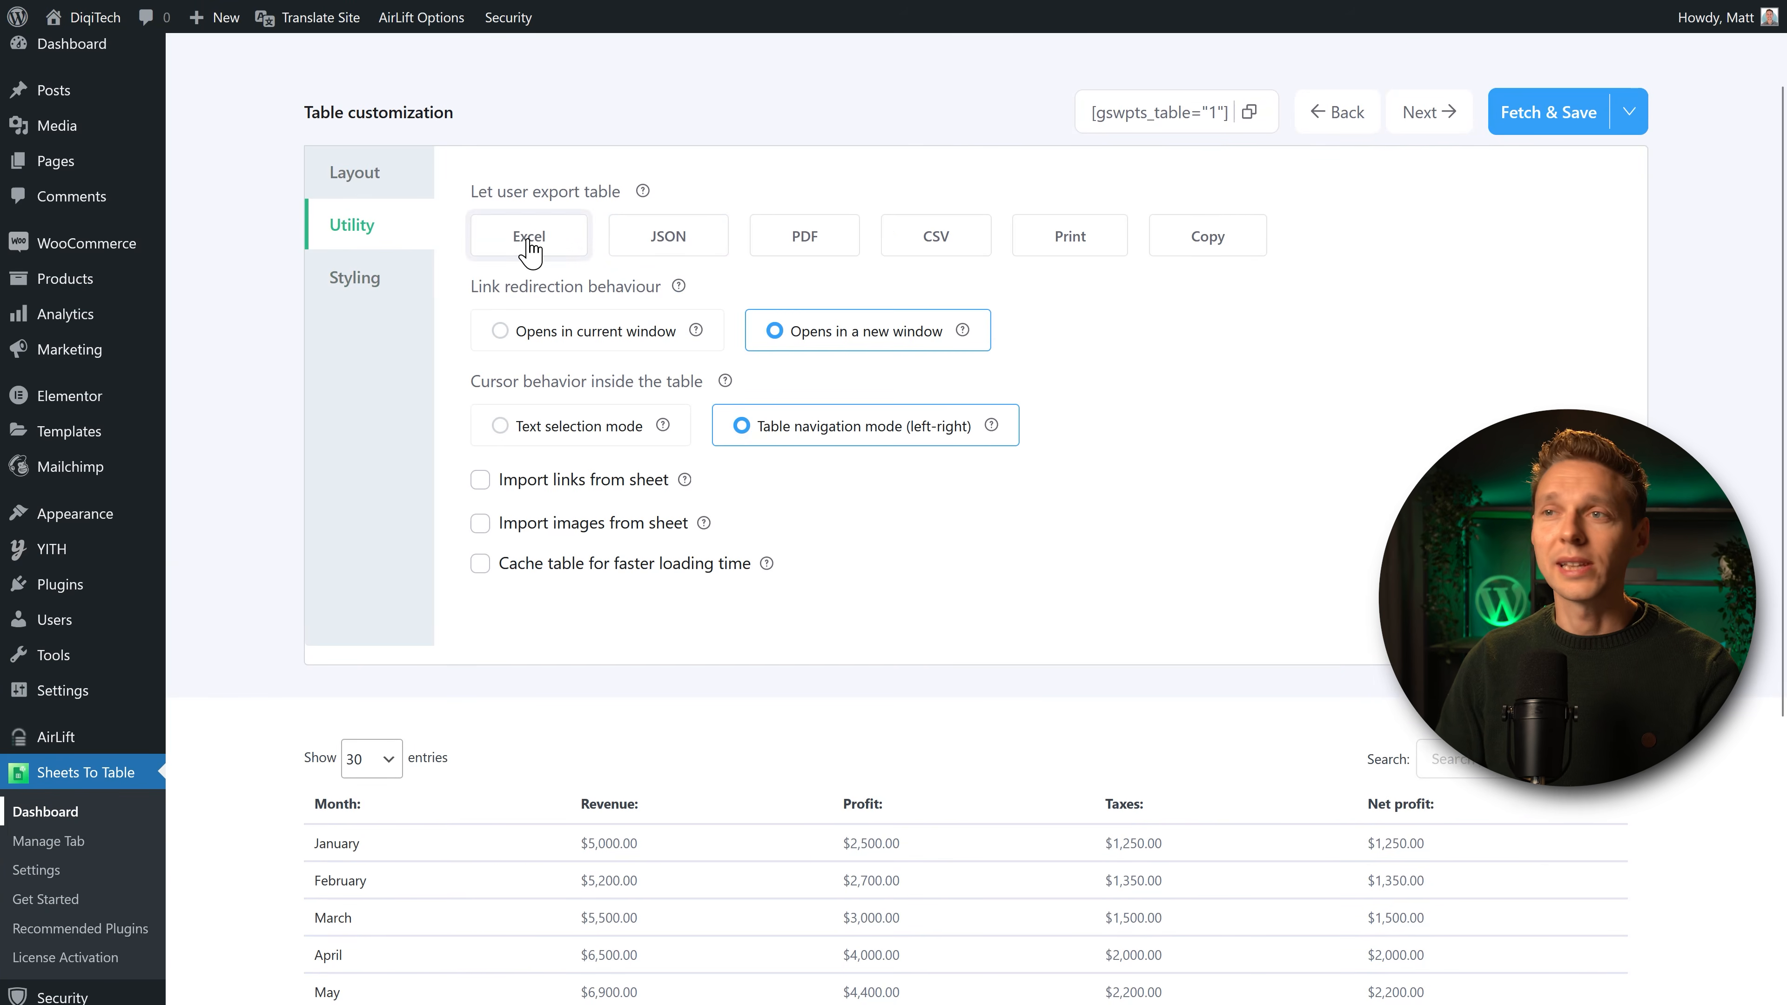
left_click(829, 255)
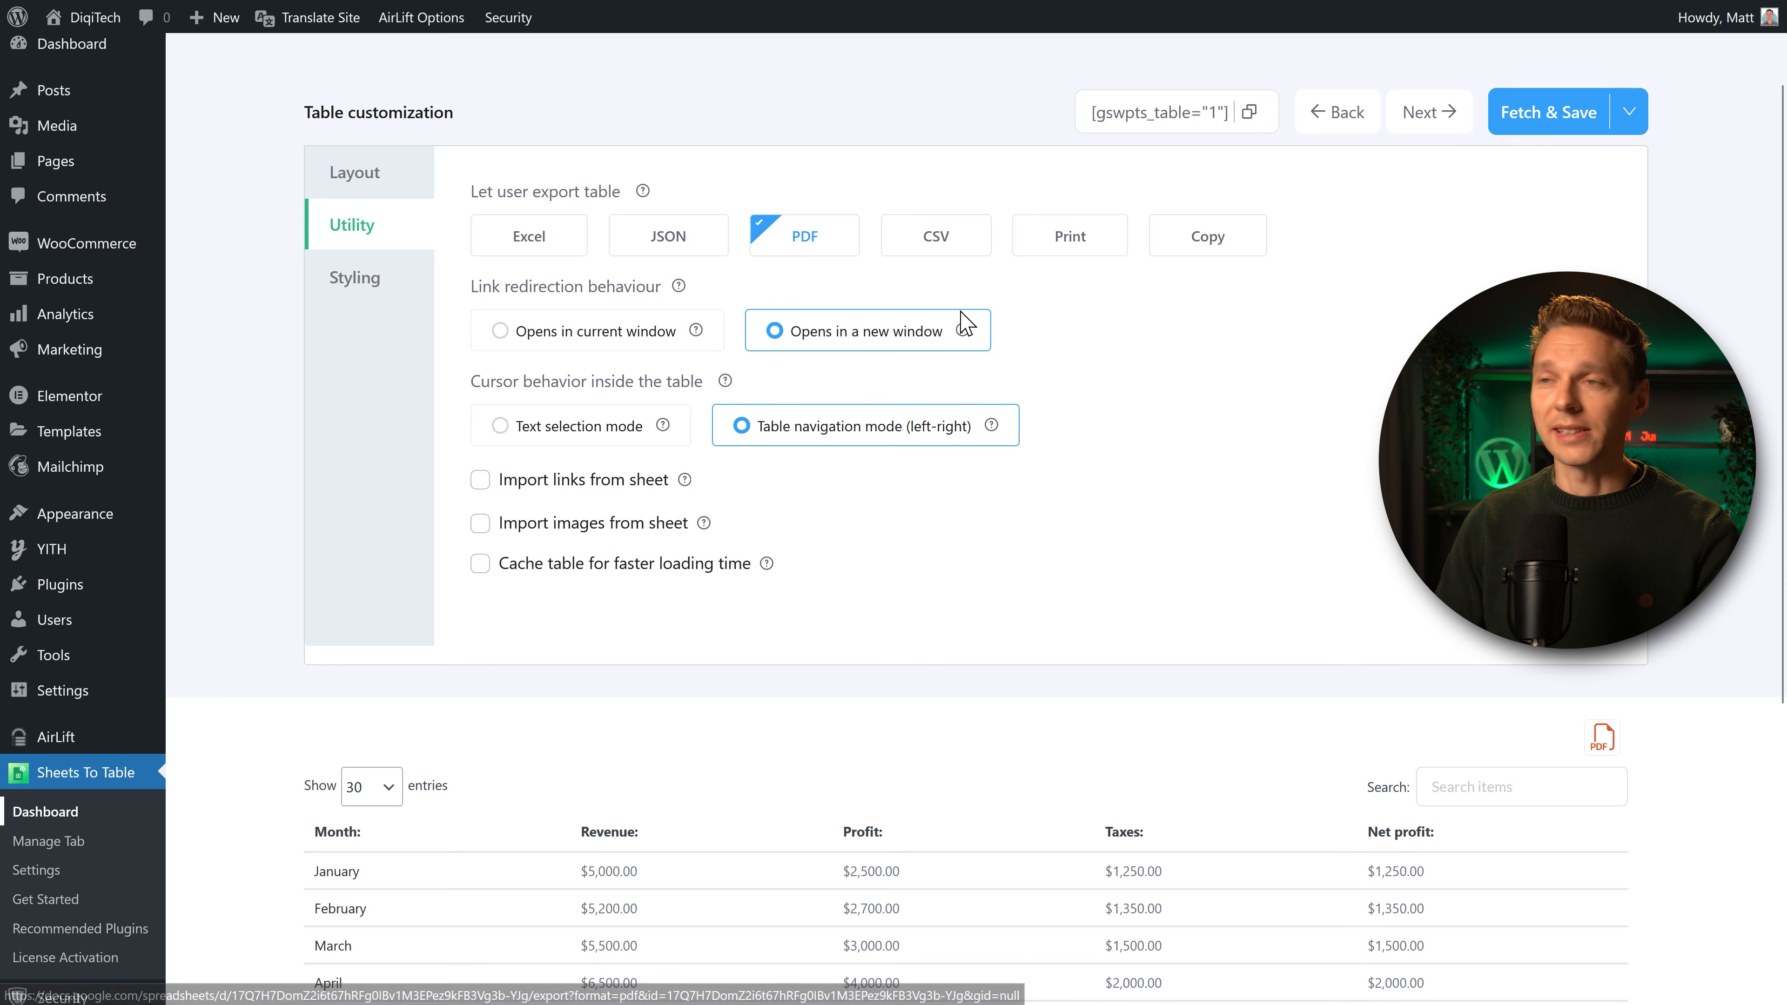
left_click(936, 243)
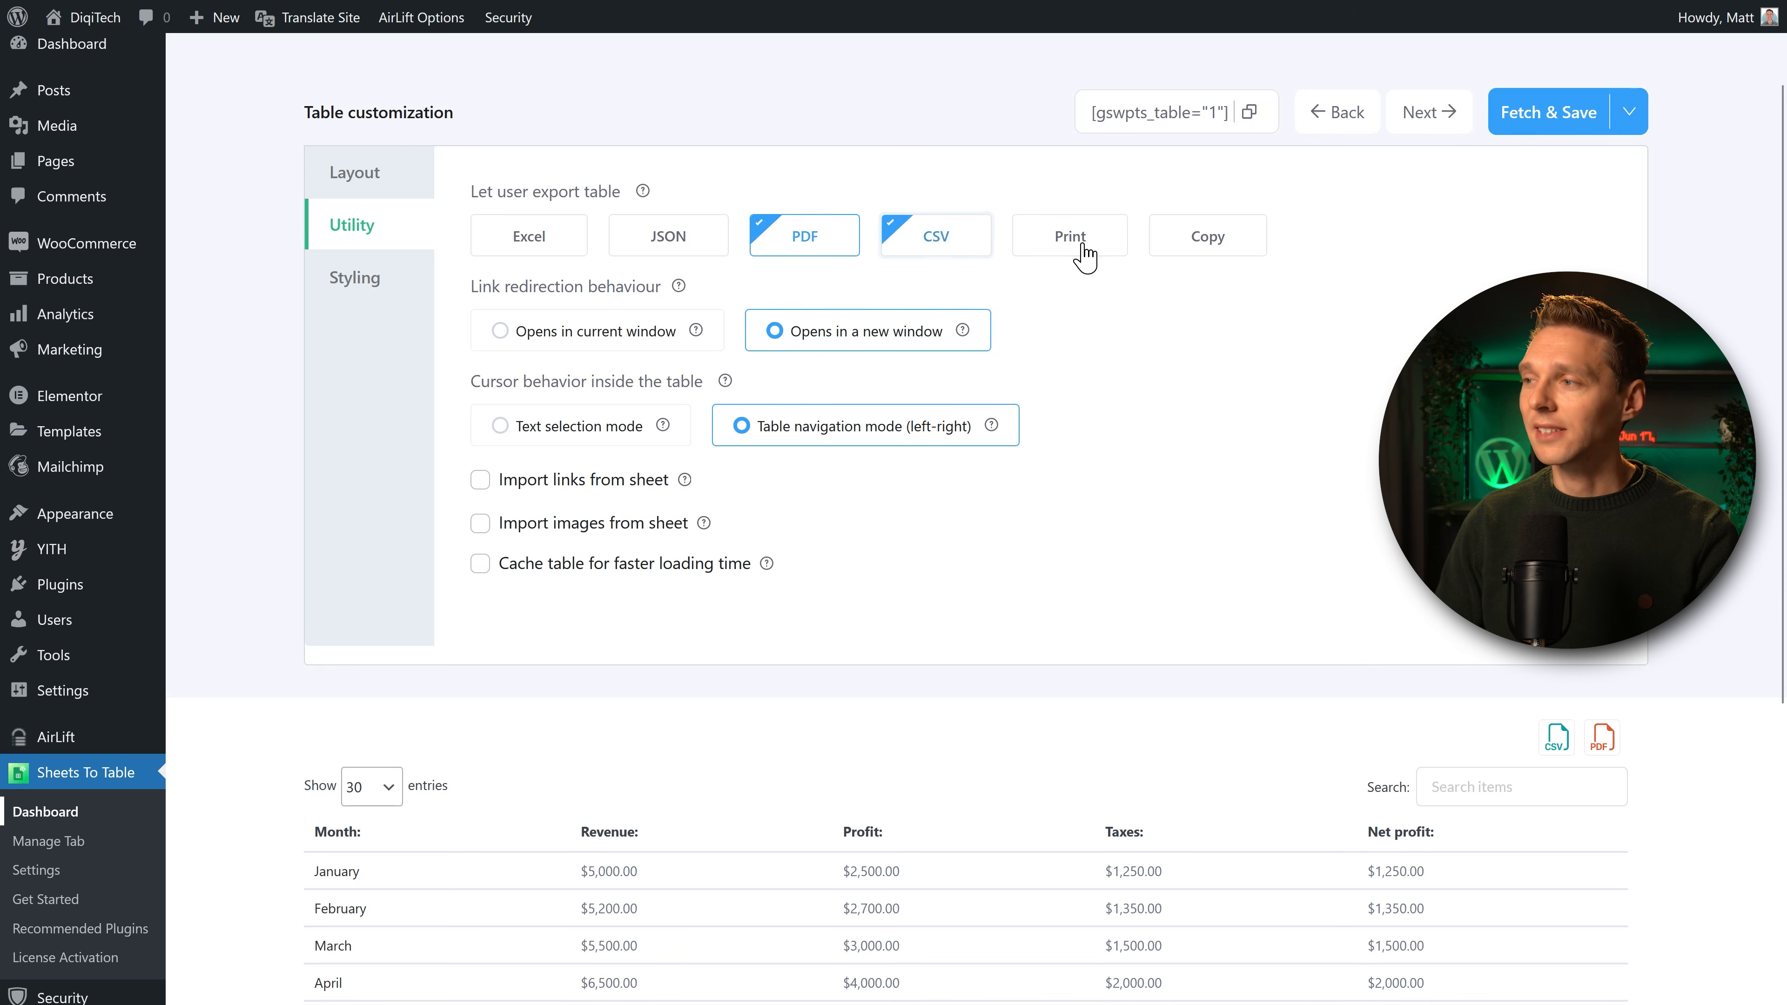
left_click(1073, 236)
left_click(1173, 254)
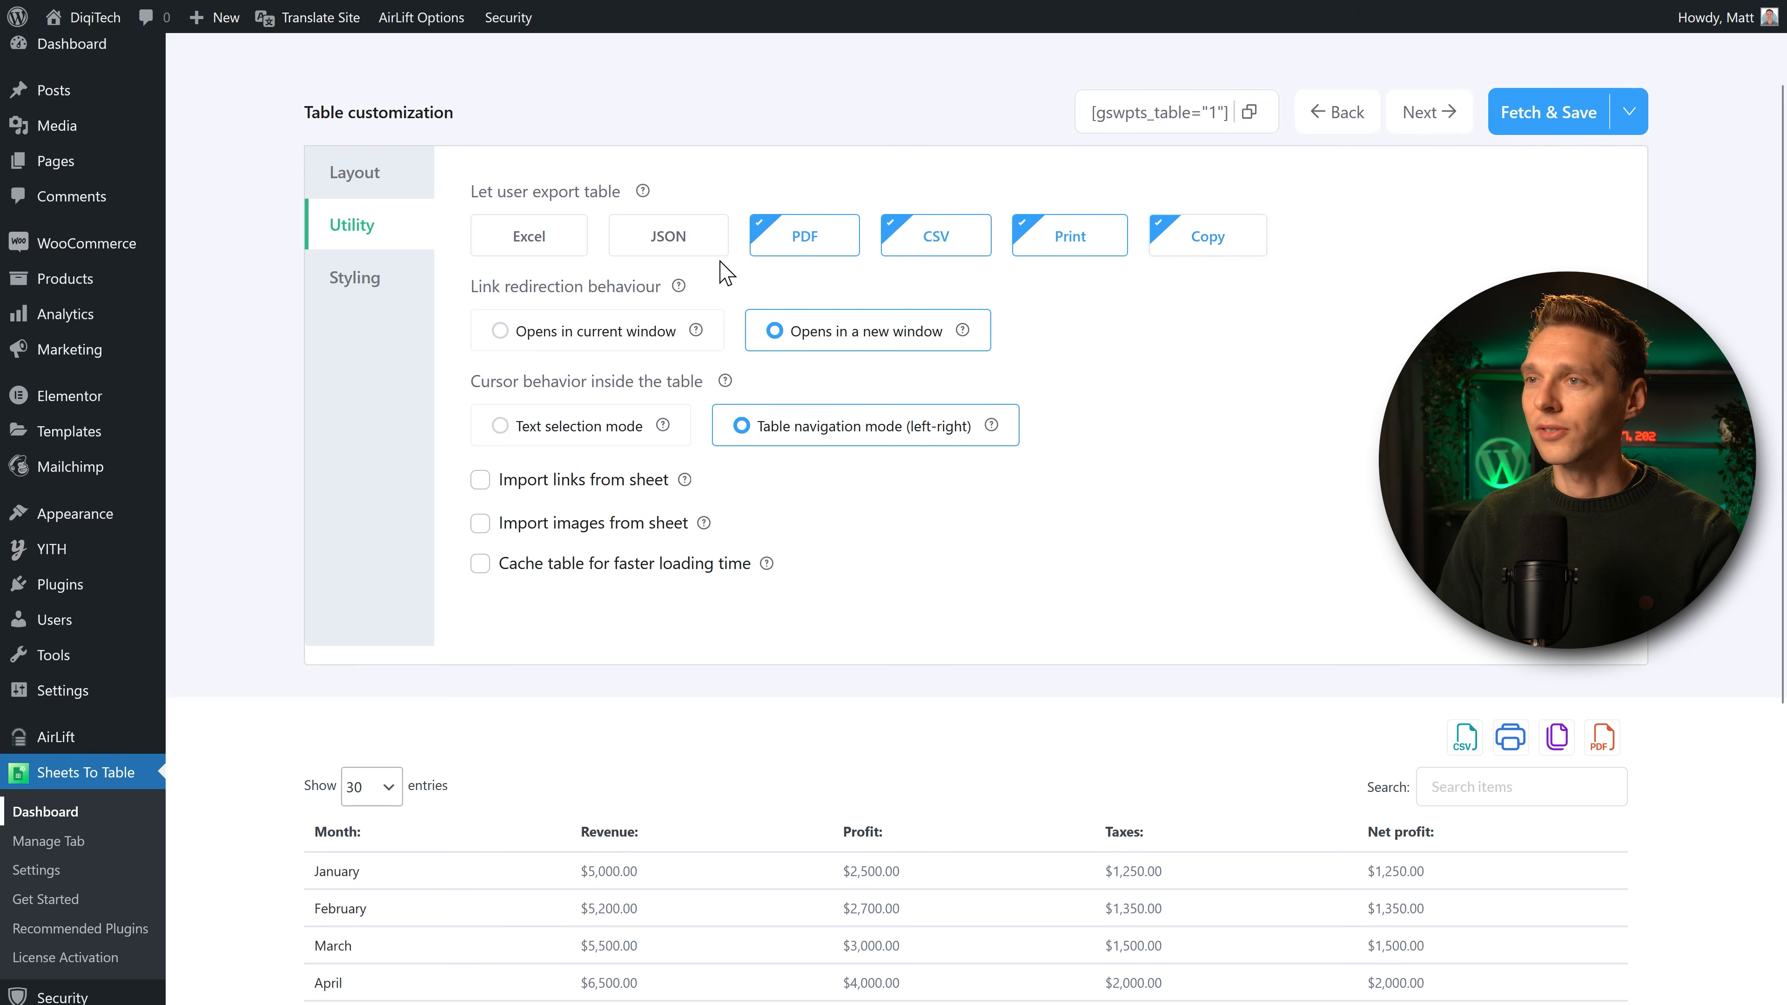
left_click(549, 246)
Hide the entries selector, search box, entry info and pagination in the table layout, and save the table.
left_click(358, 189)
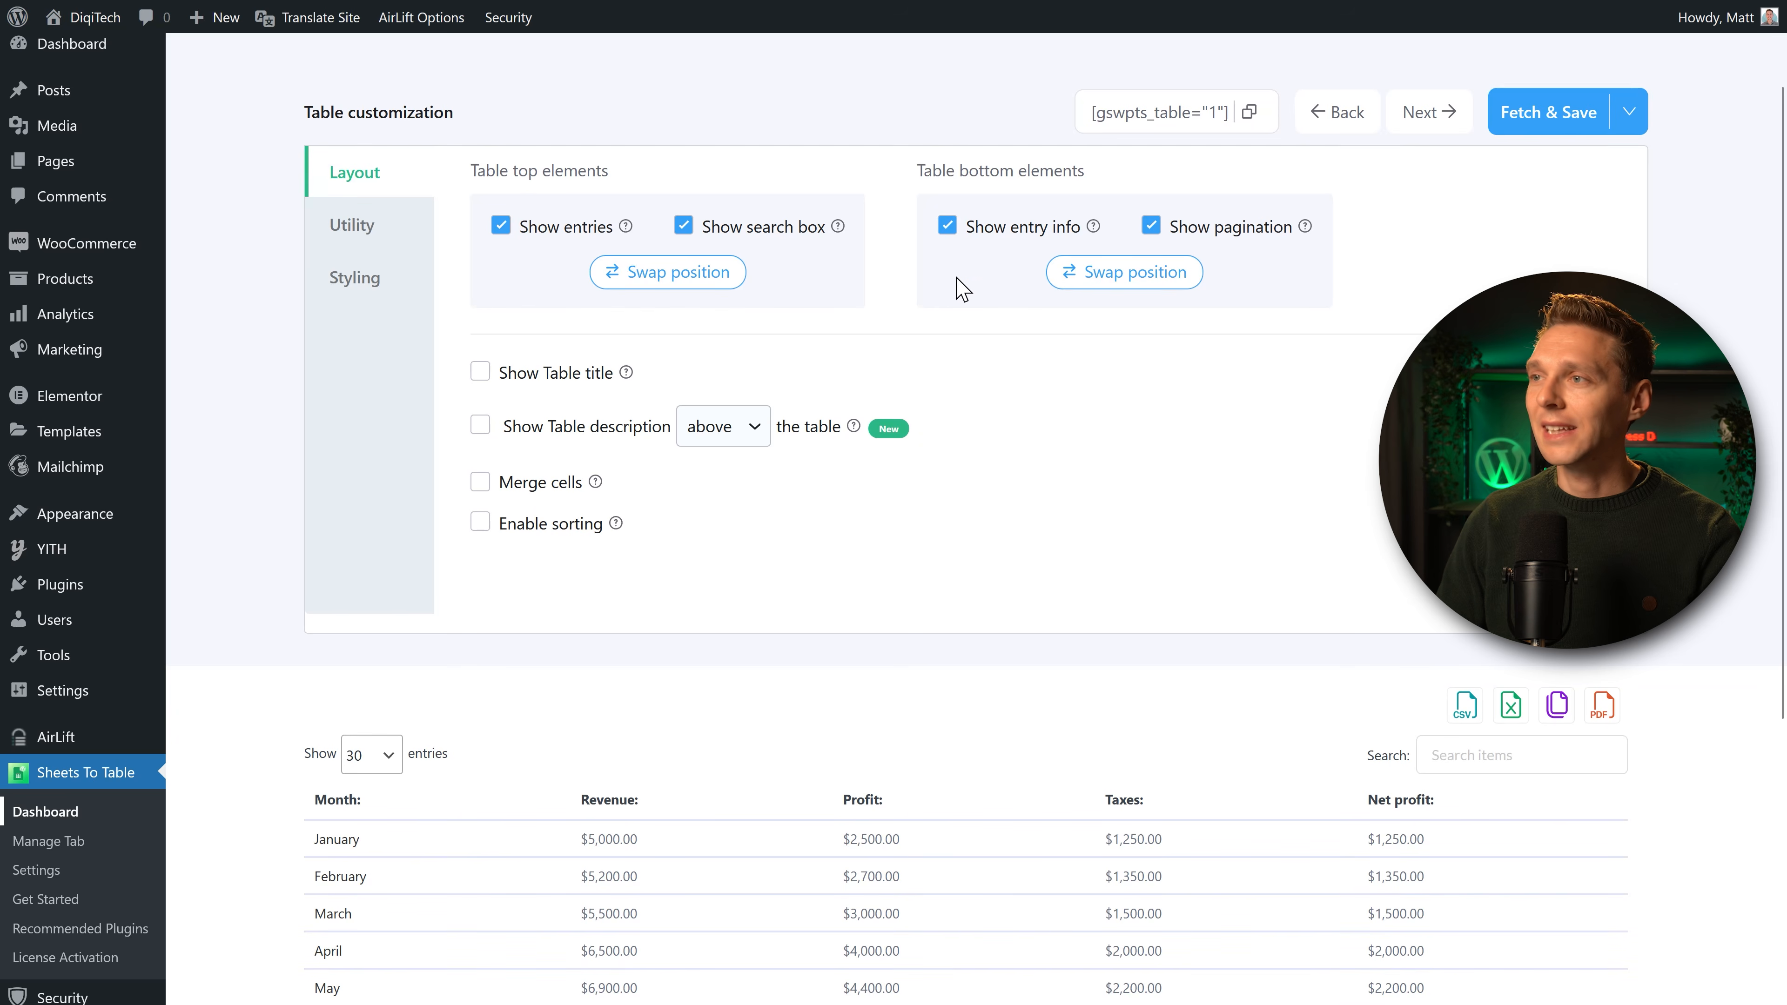
left_click(1178, 229)
left_click(700, 231)
left_click(568, 226)
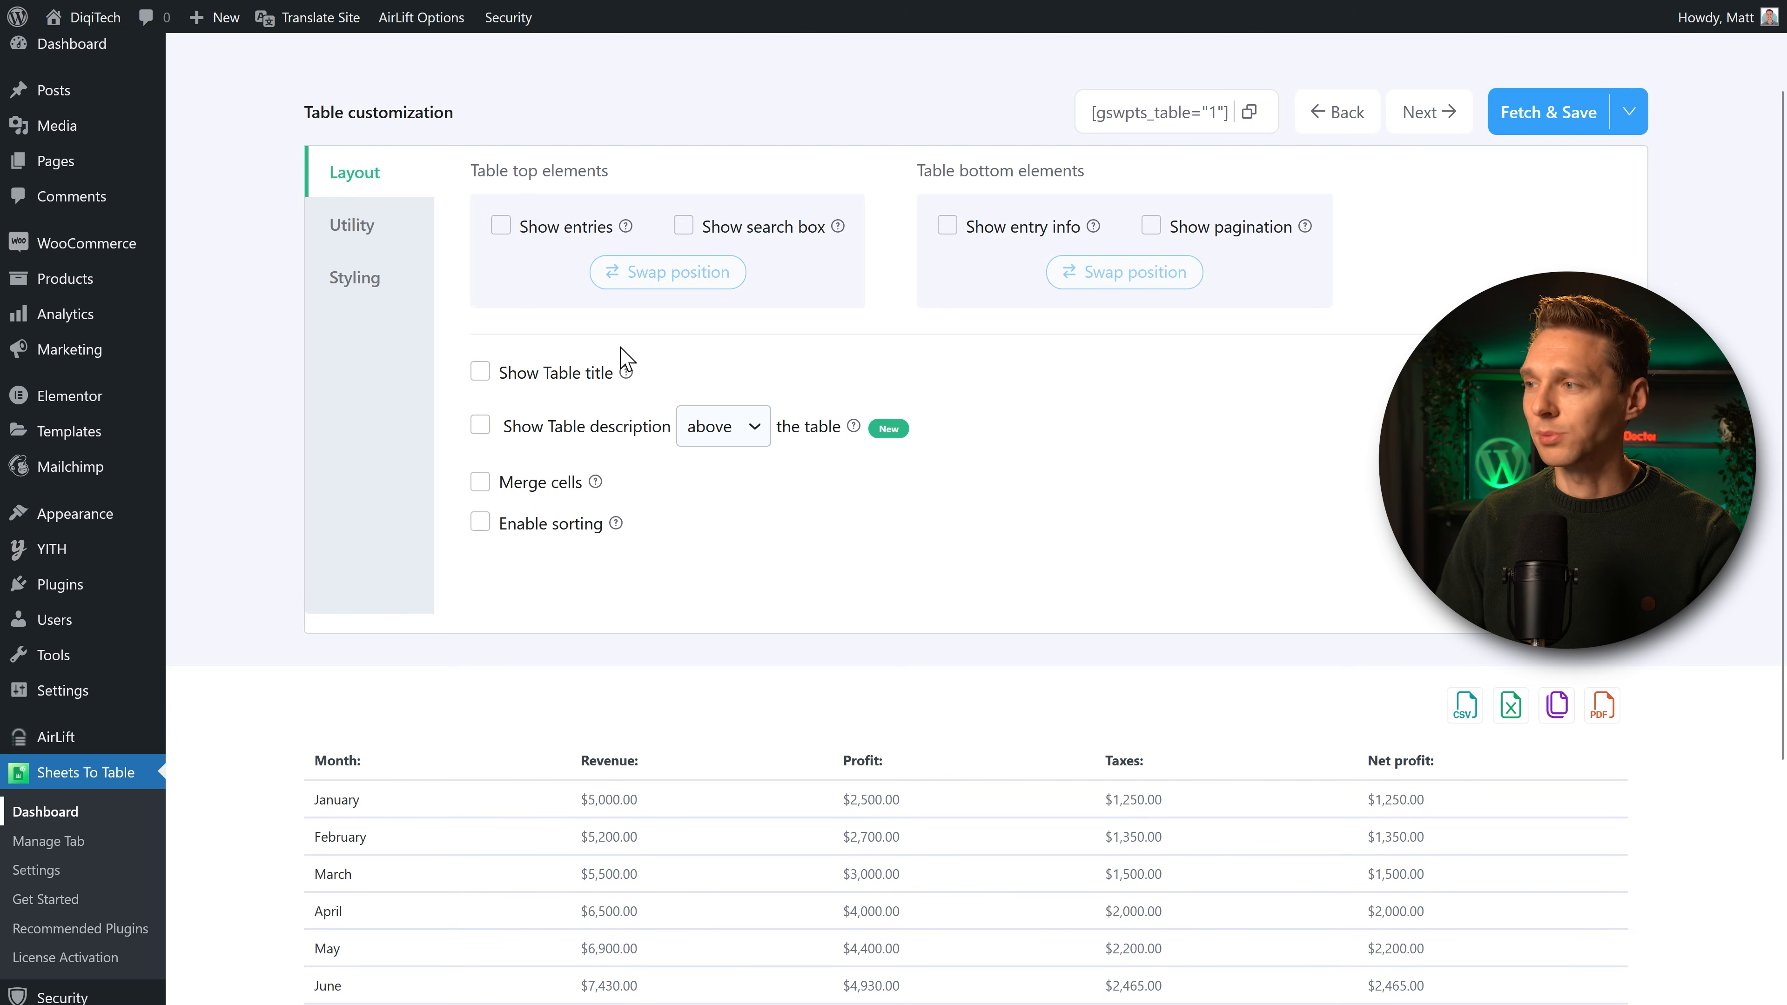
left_click(1578, 130)
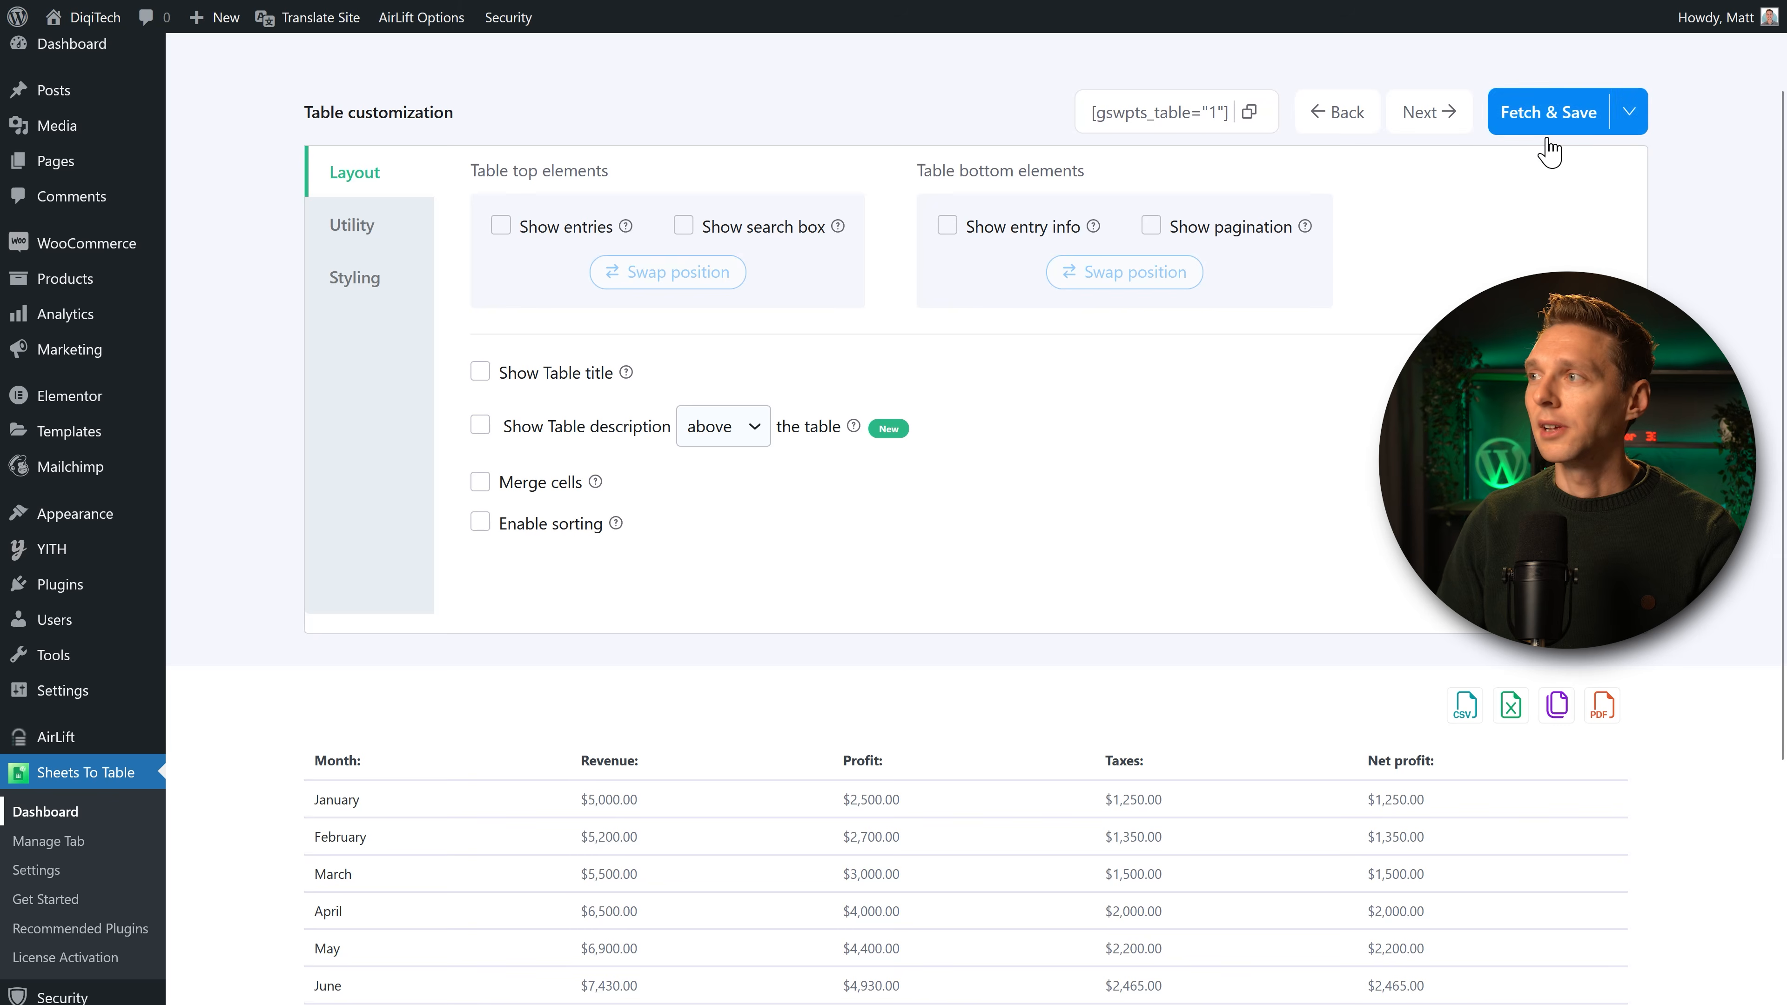
On the published Table page, download the table as a CSV file and as an Excel file.
left_click(832, 30)
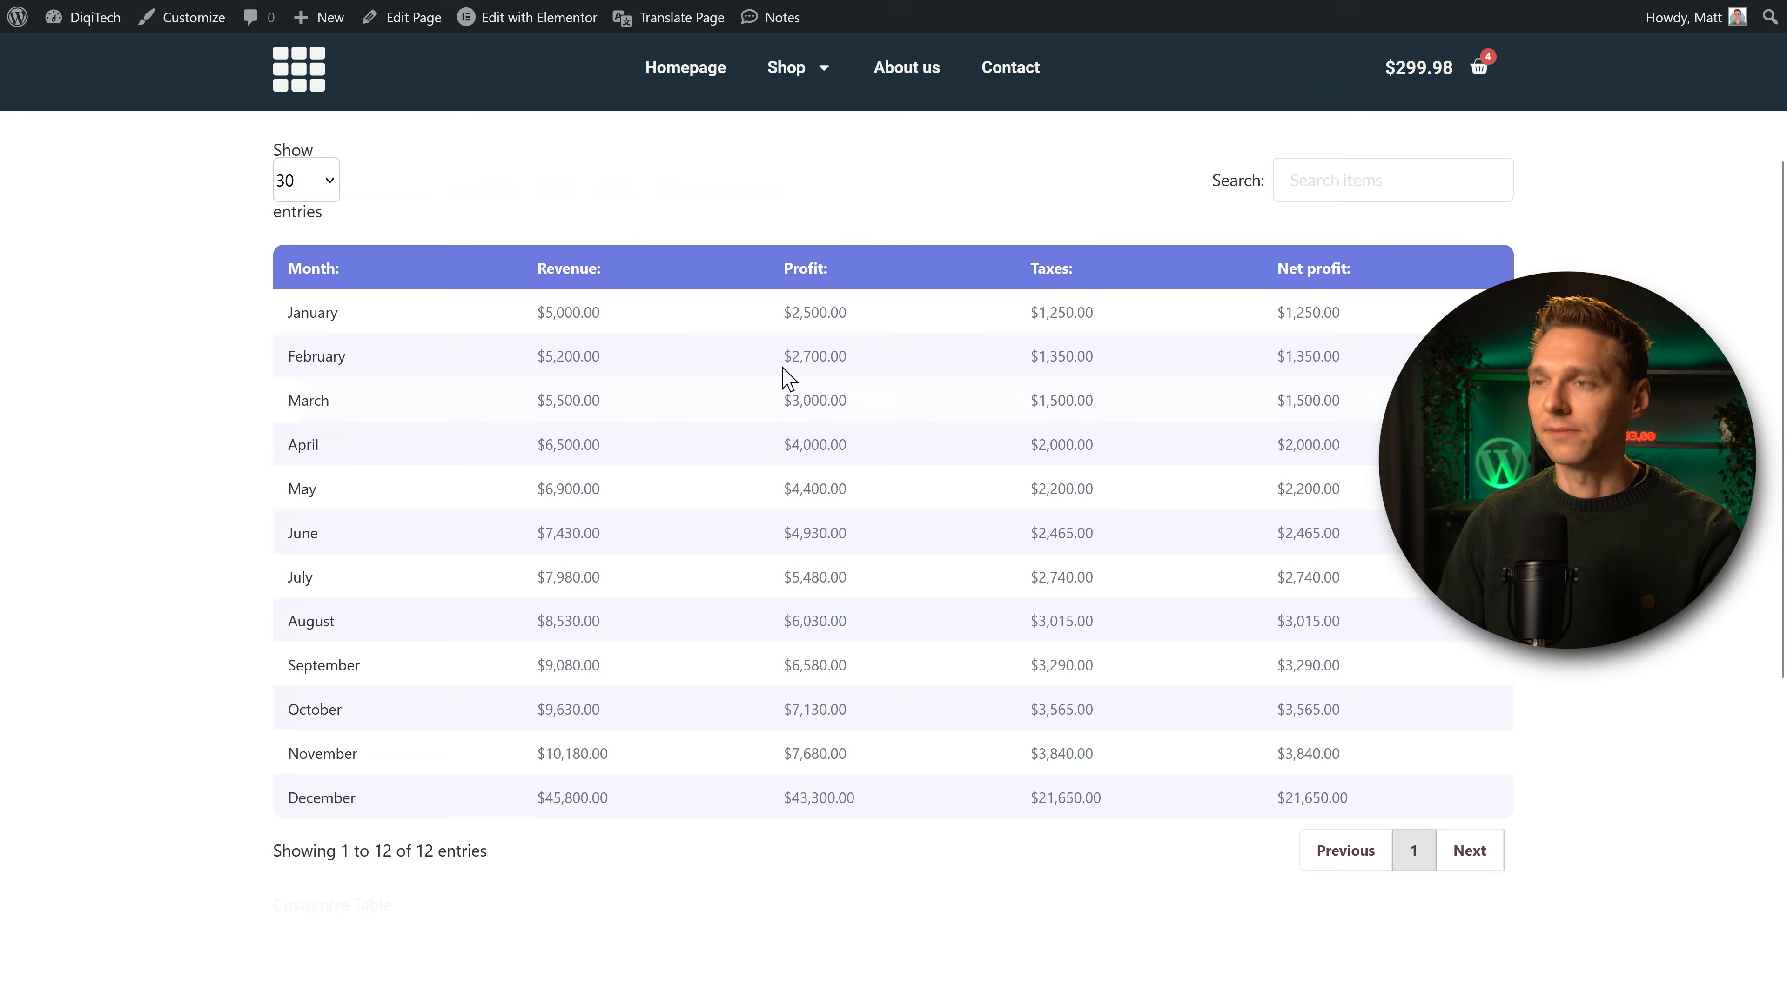
middle_click(973, 292)
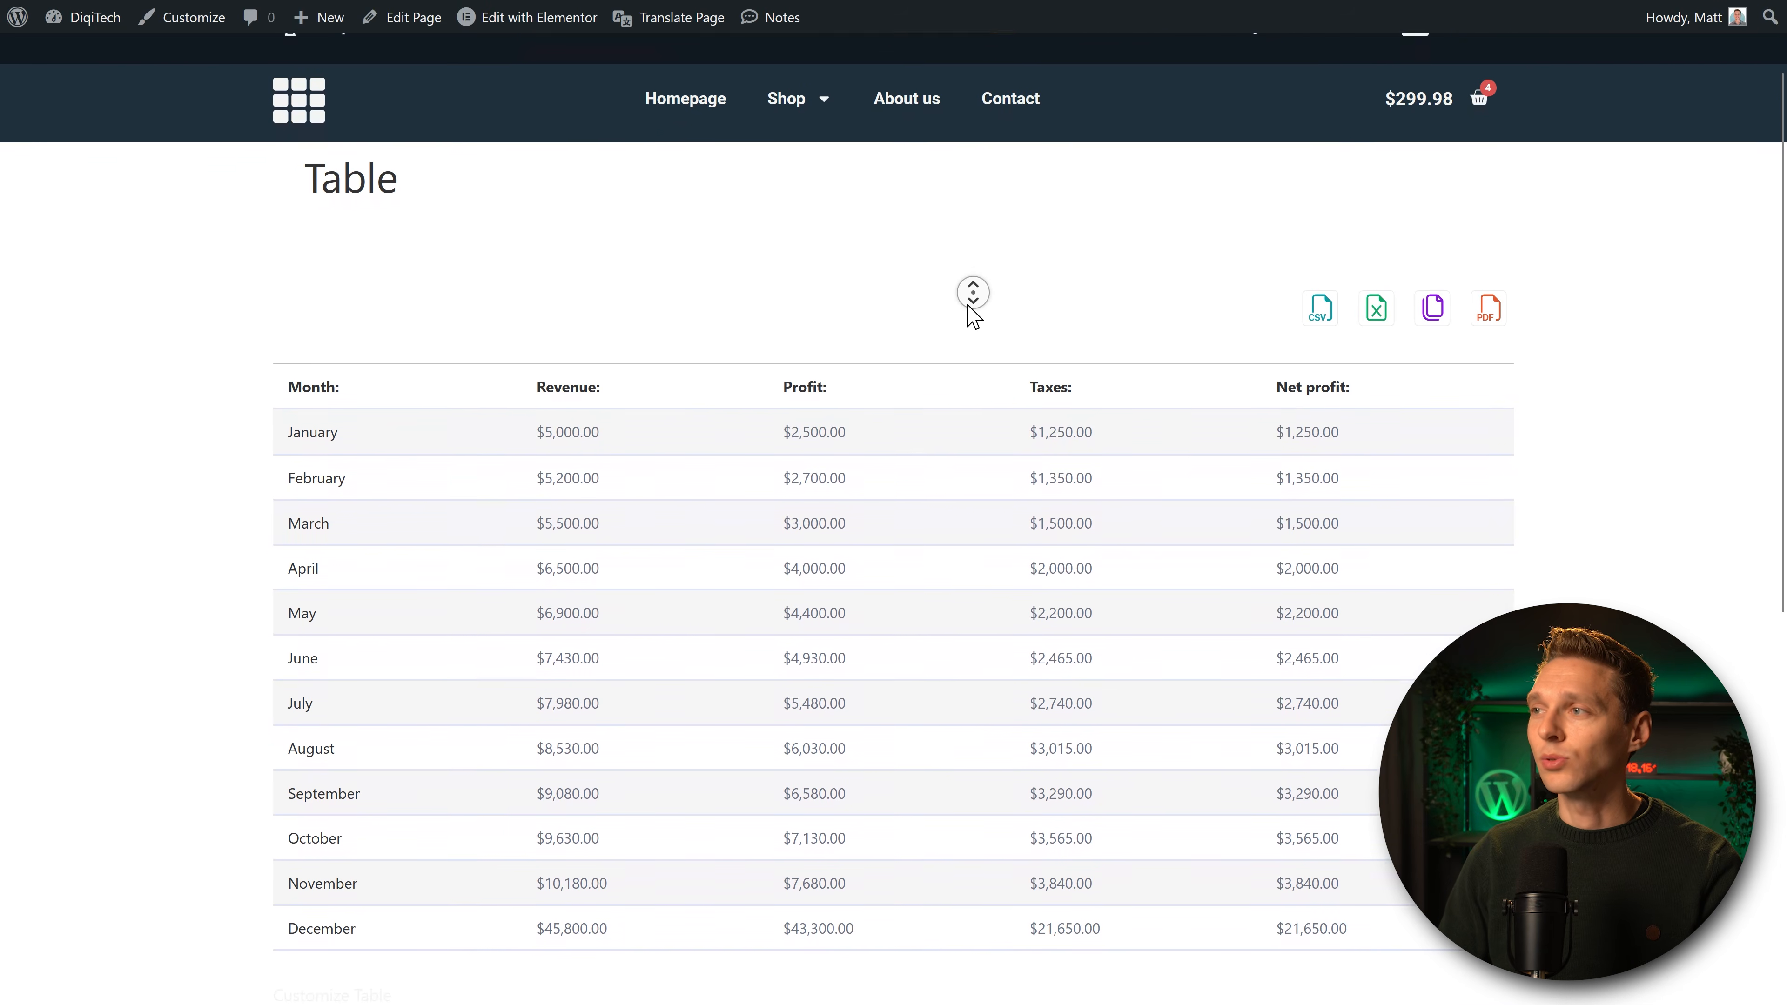
middle_click(991, 308)
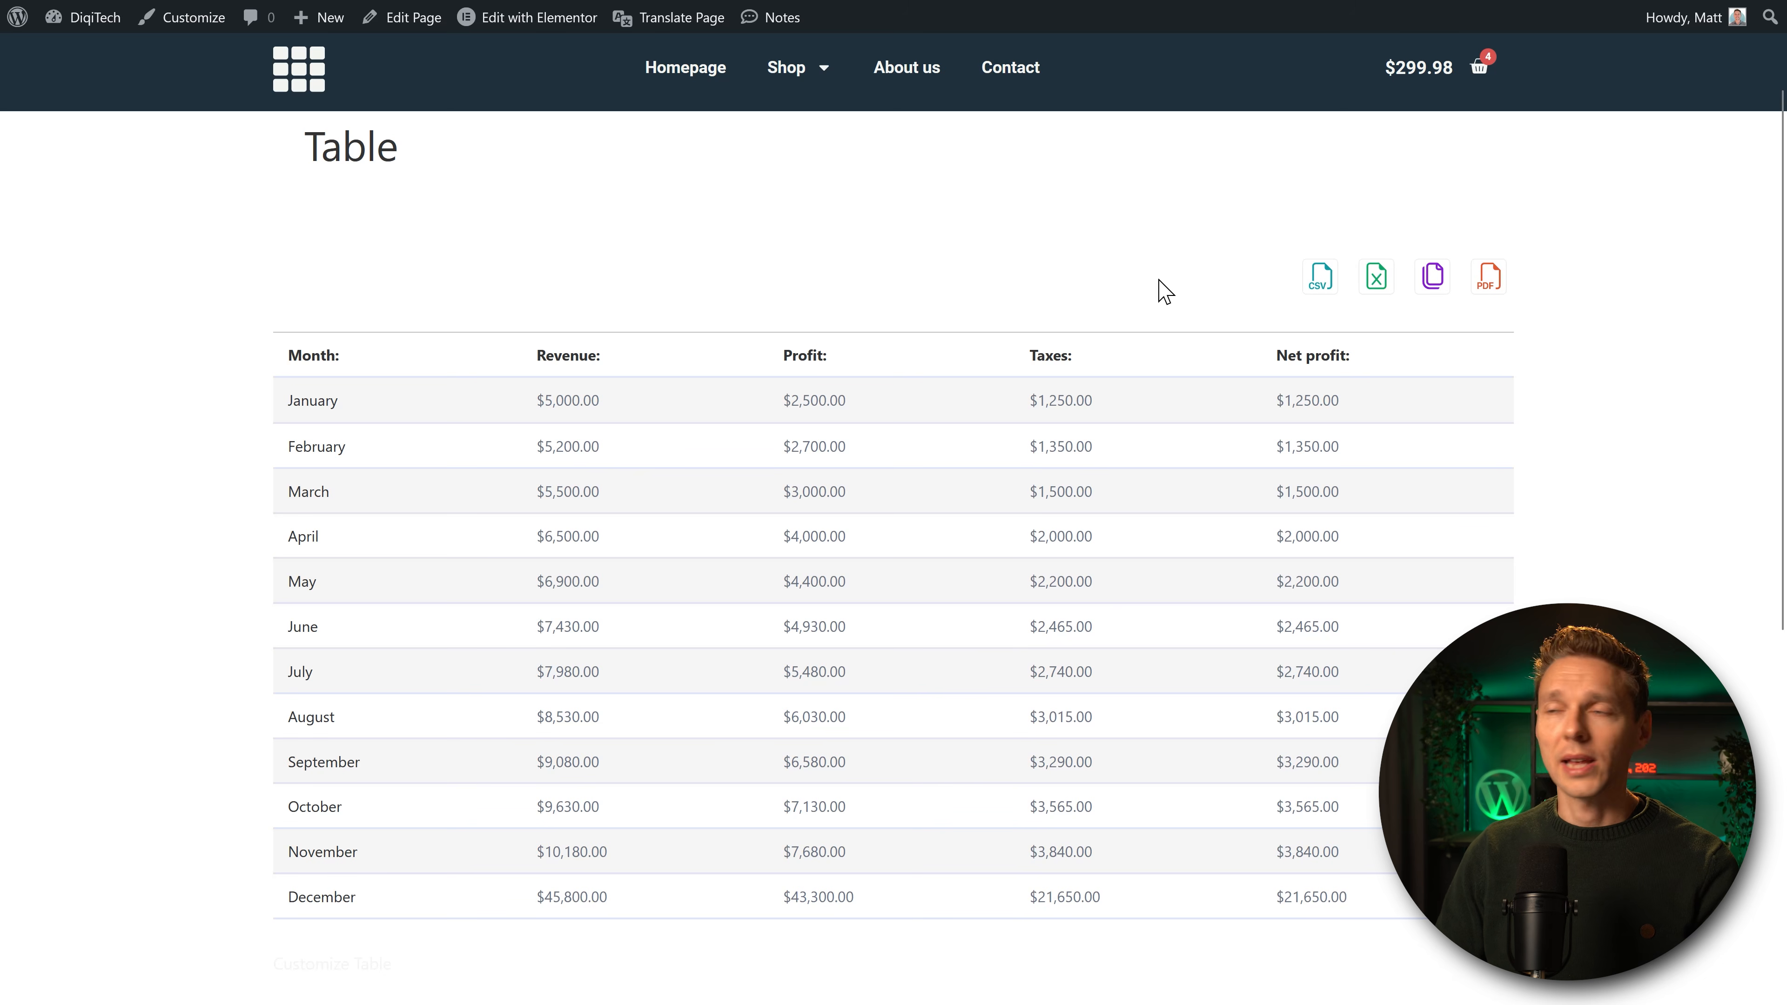
left_click(1320, 280)
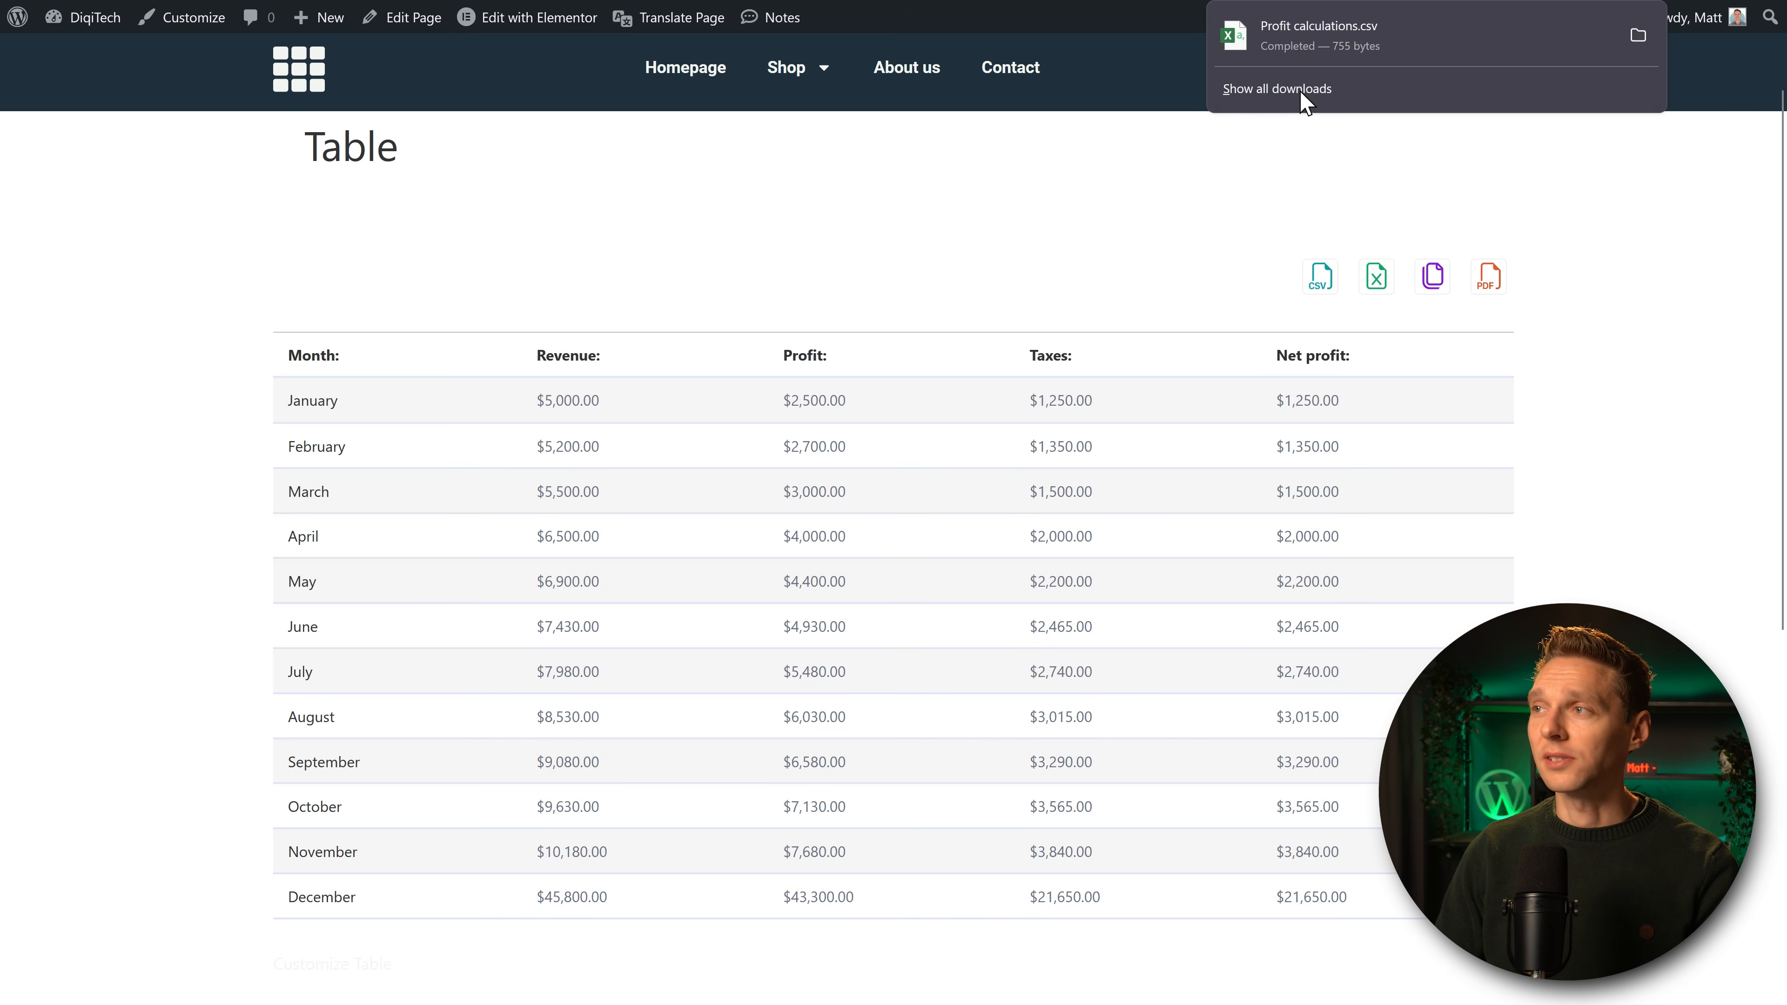
double_click(1378, 295)
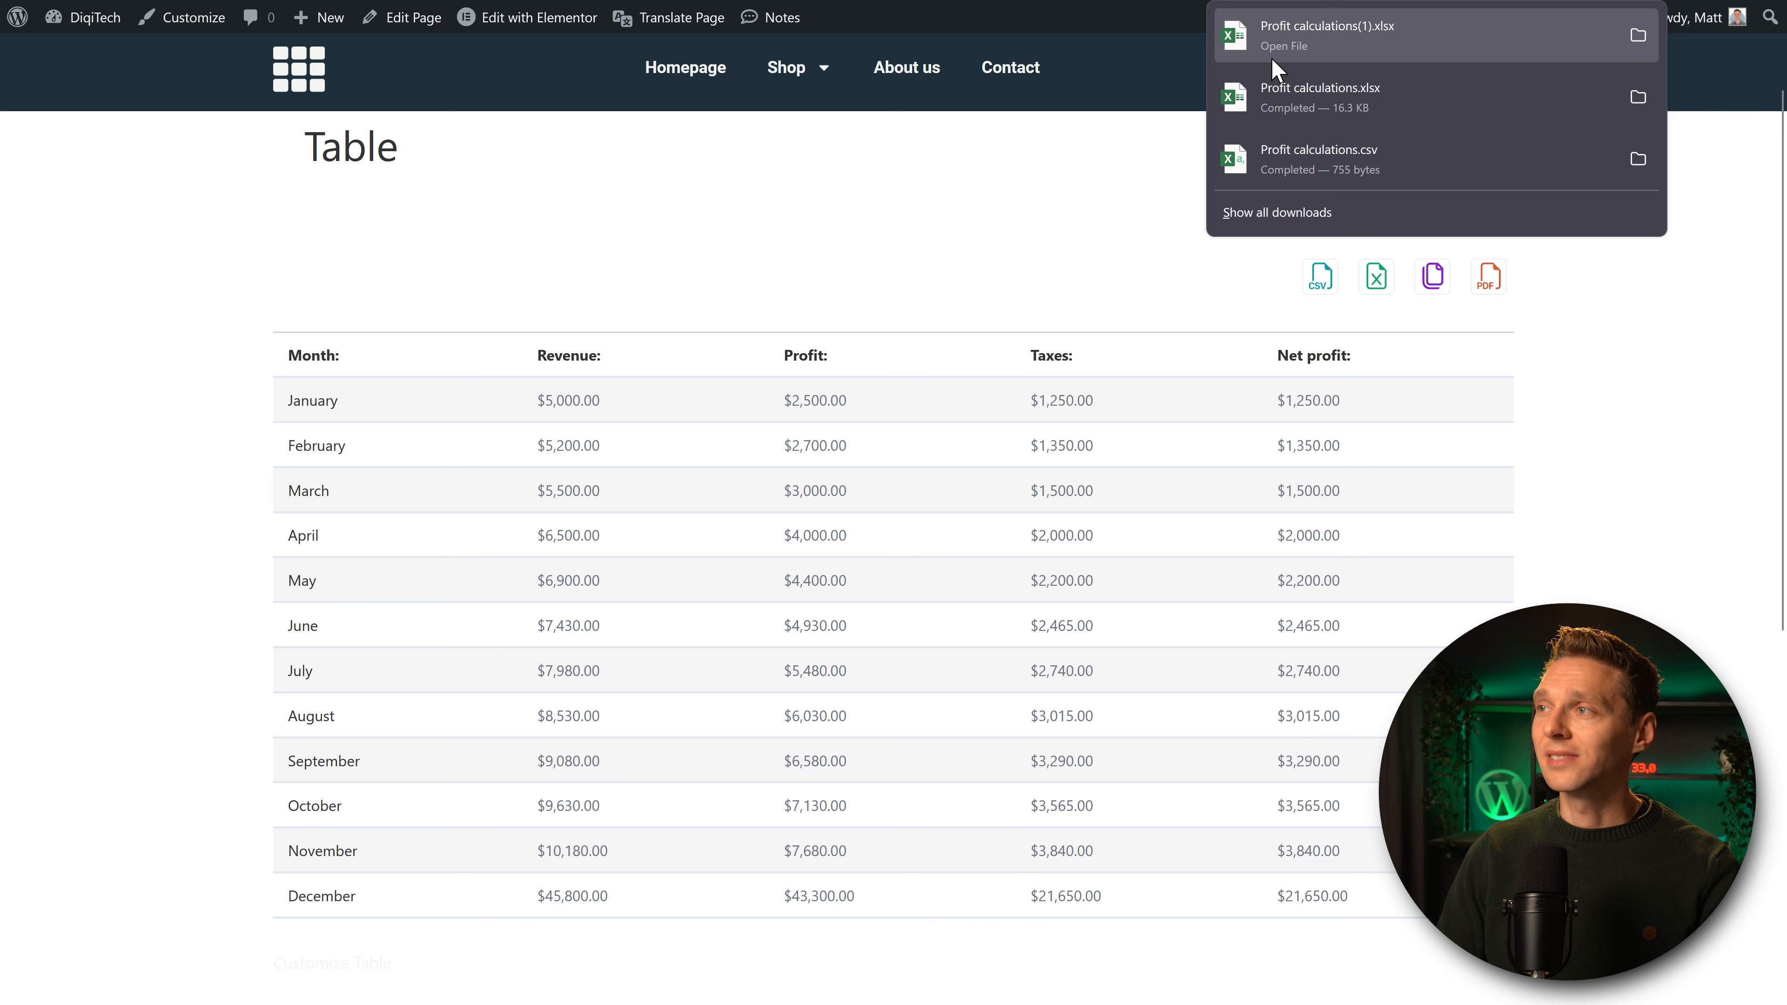
Copy the table from the published page, inspect the pasted contents in a text editor, and close the editor.
left_click(1435, 292)
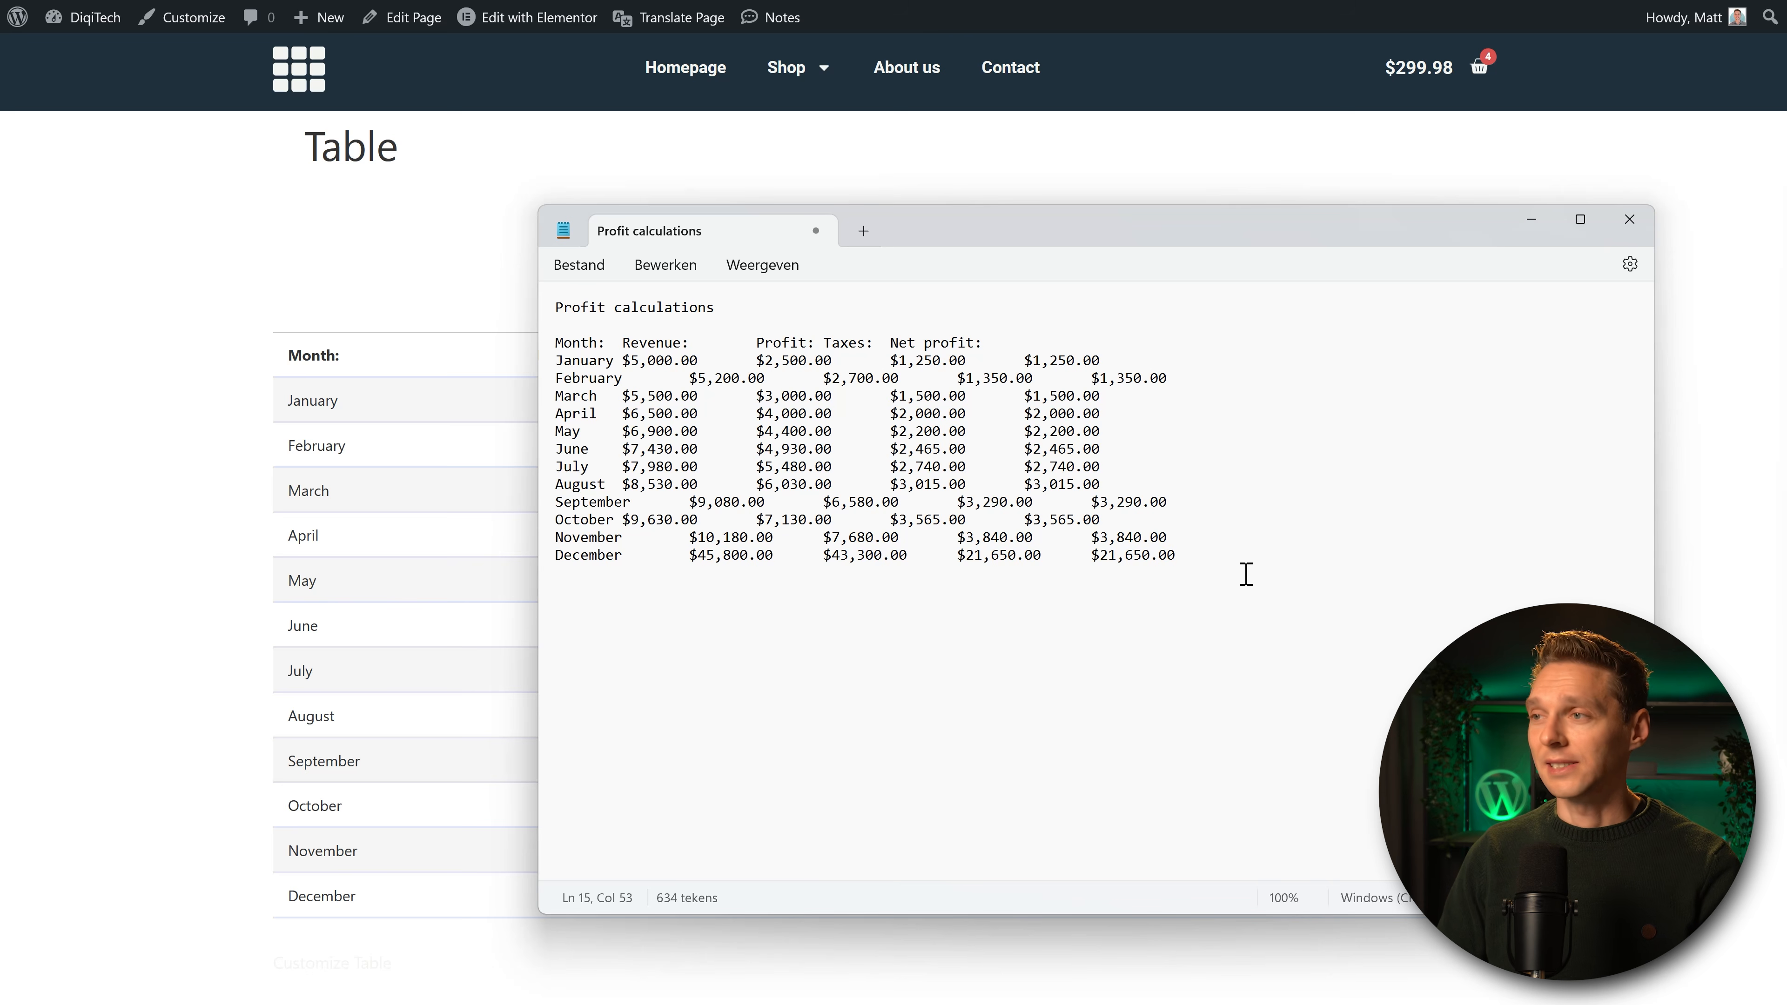
left_click_drag(1246, 574, 538, 312)
left_click(1285, 420)
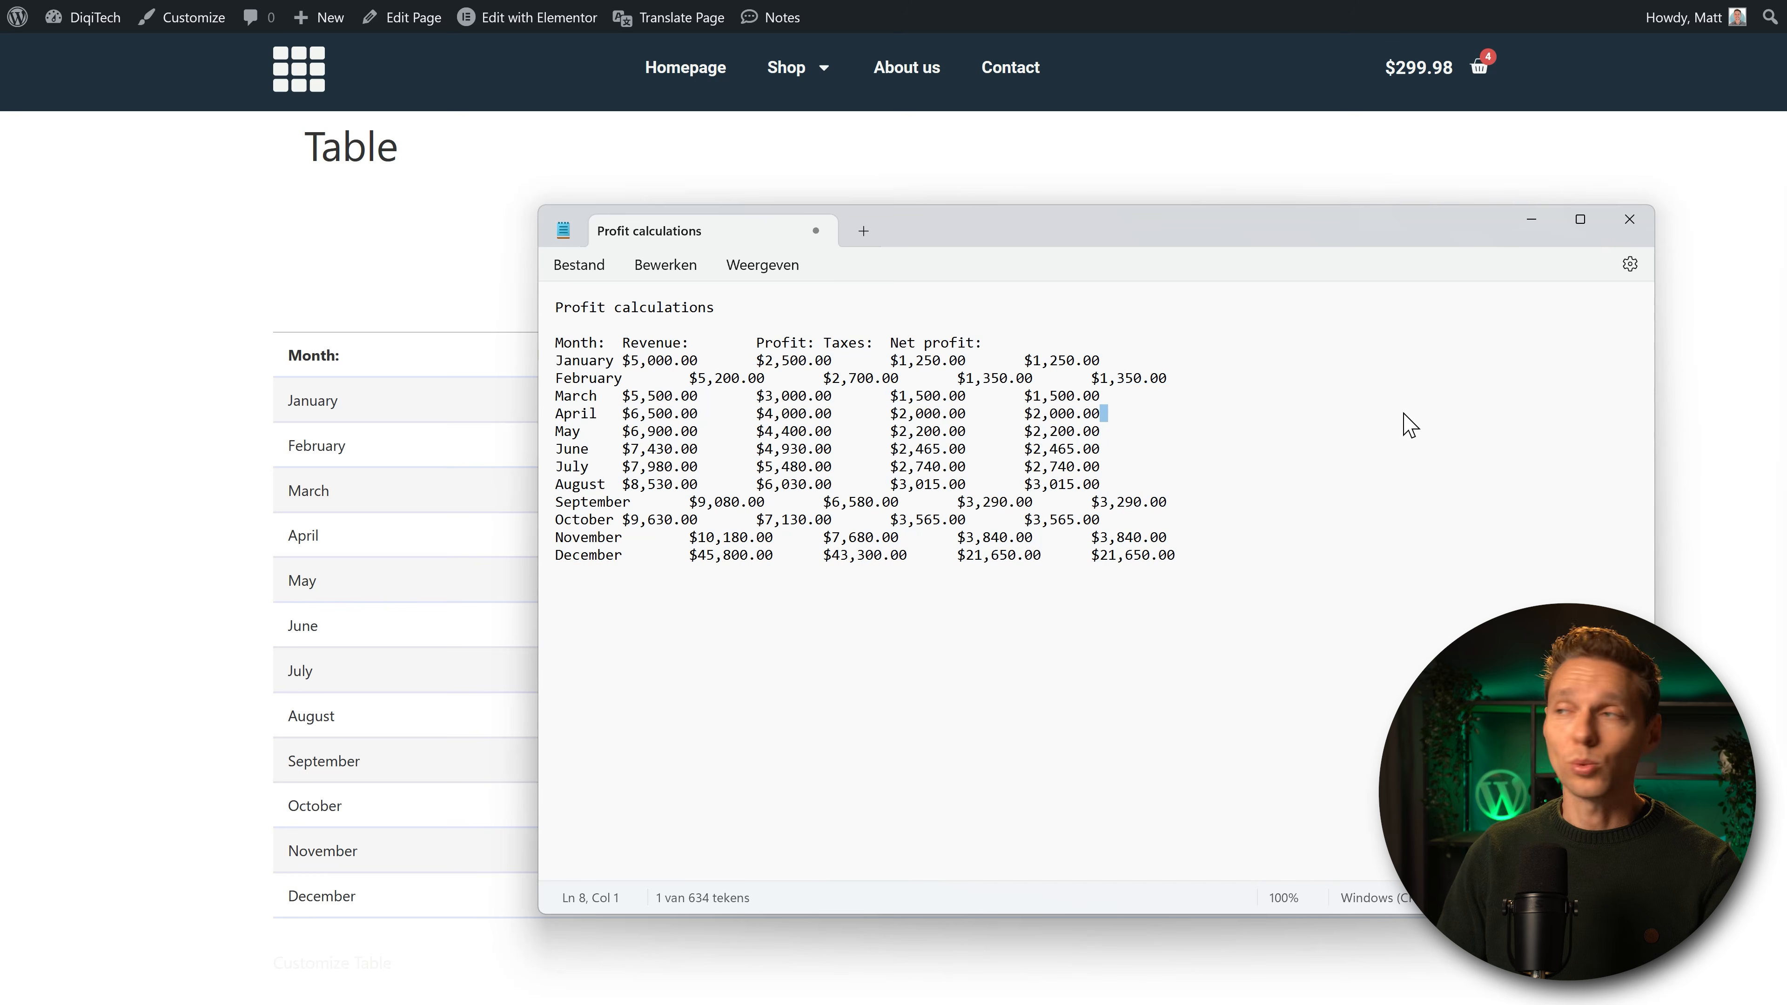
left_click(1629, 218)
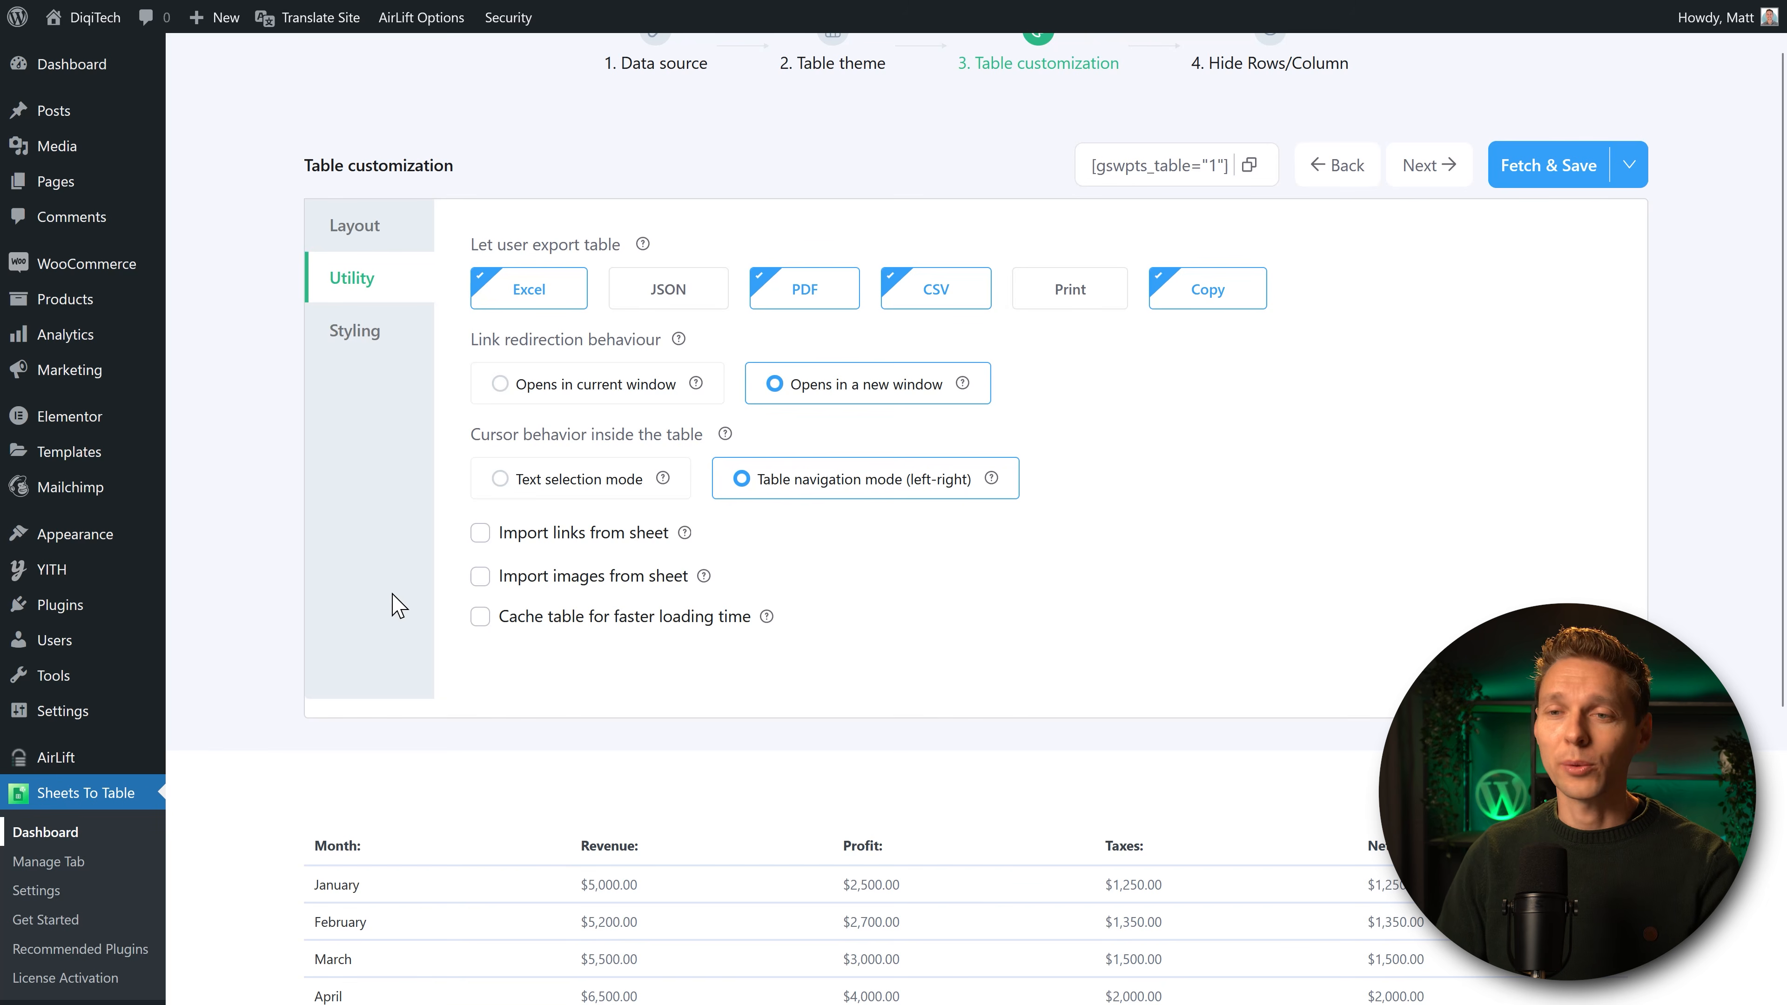
Start a new table from the Sheets To Table dashboard and open the Video's spreadsheet in Google Sheets.
left_click(67, 833)
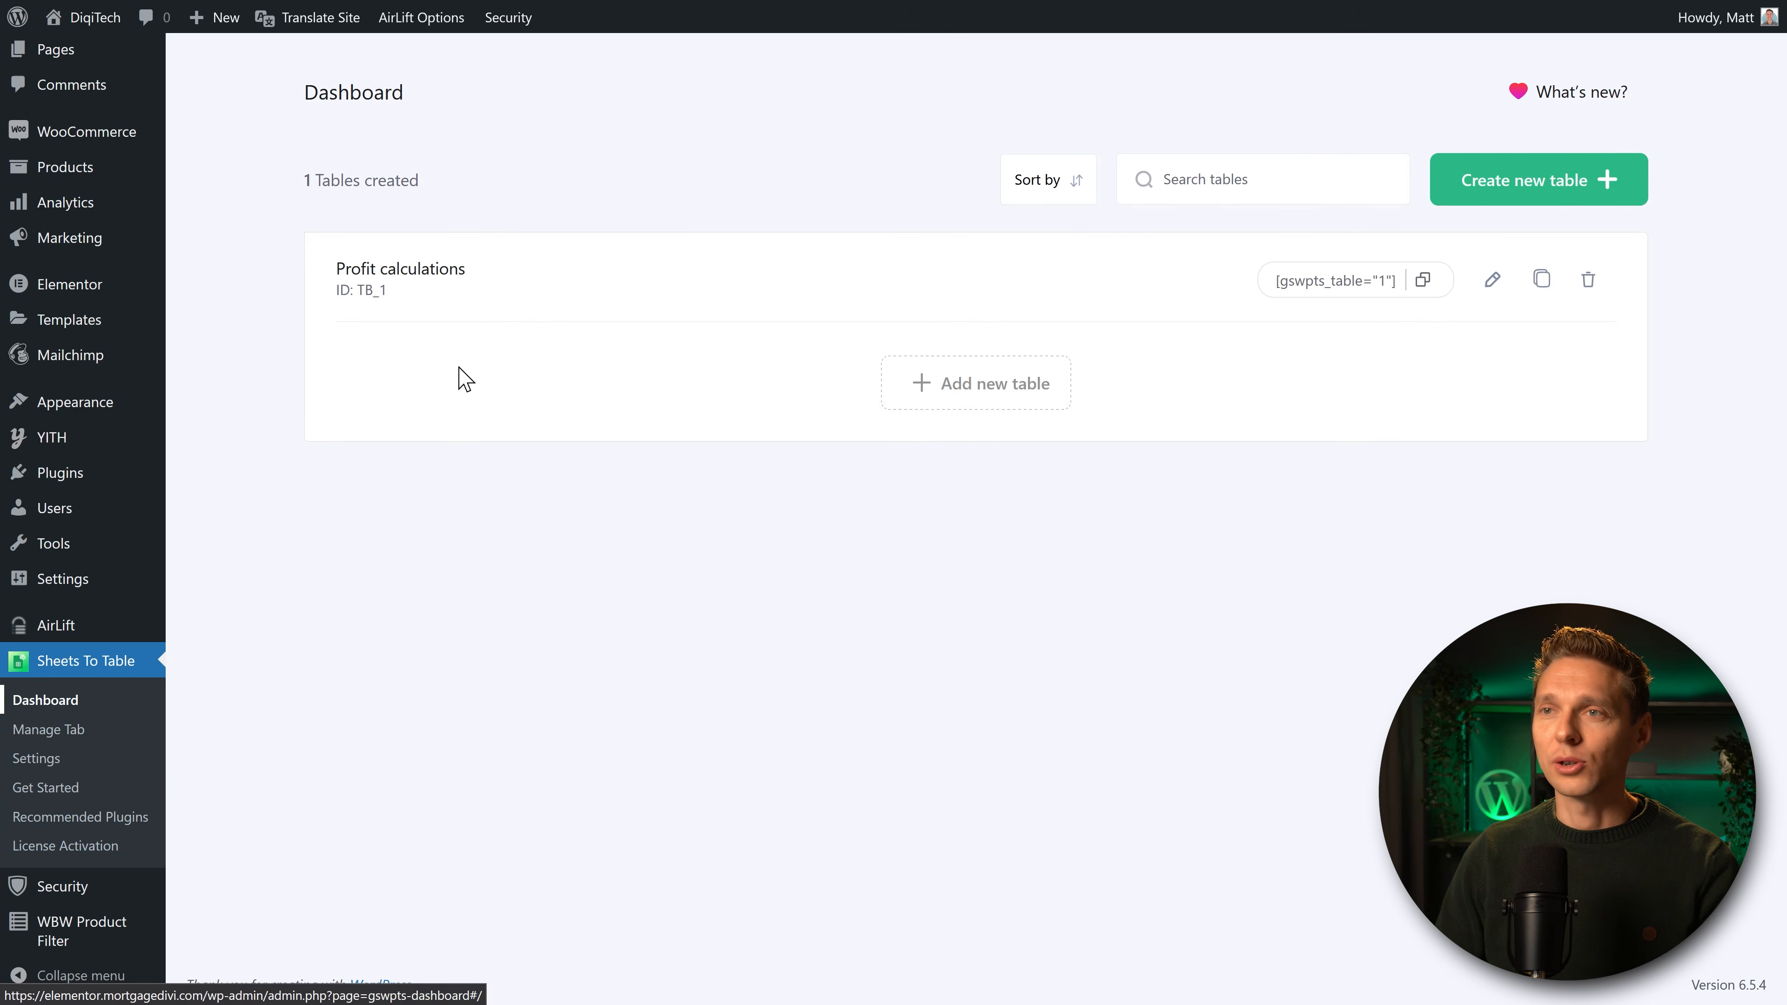
left_click(1571, 194)
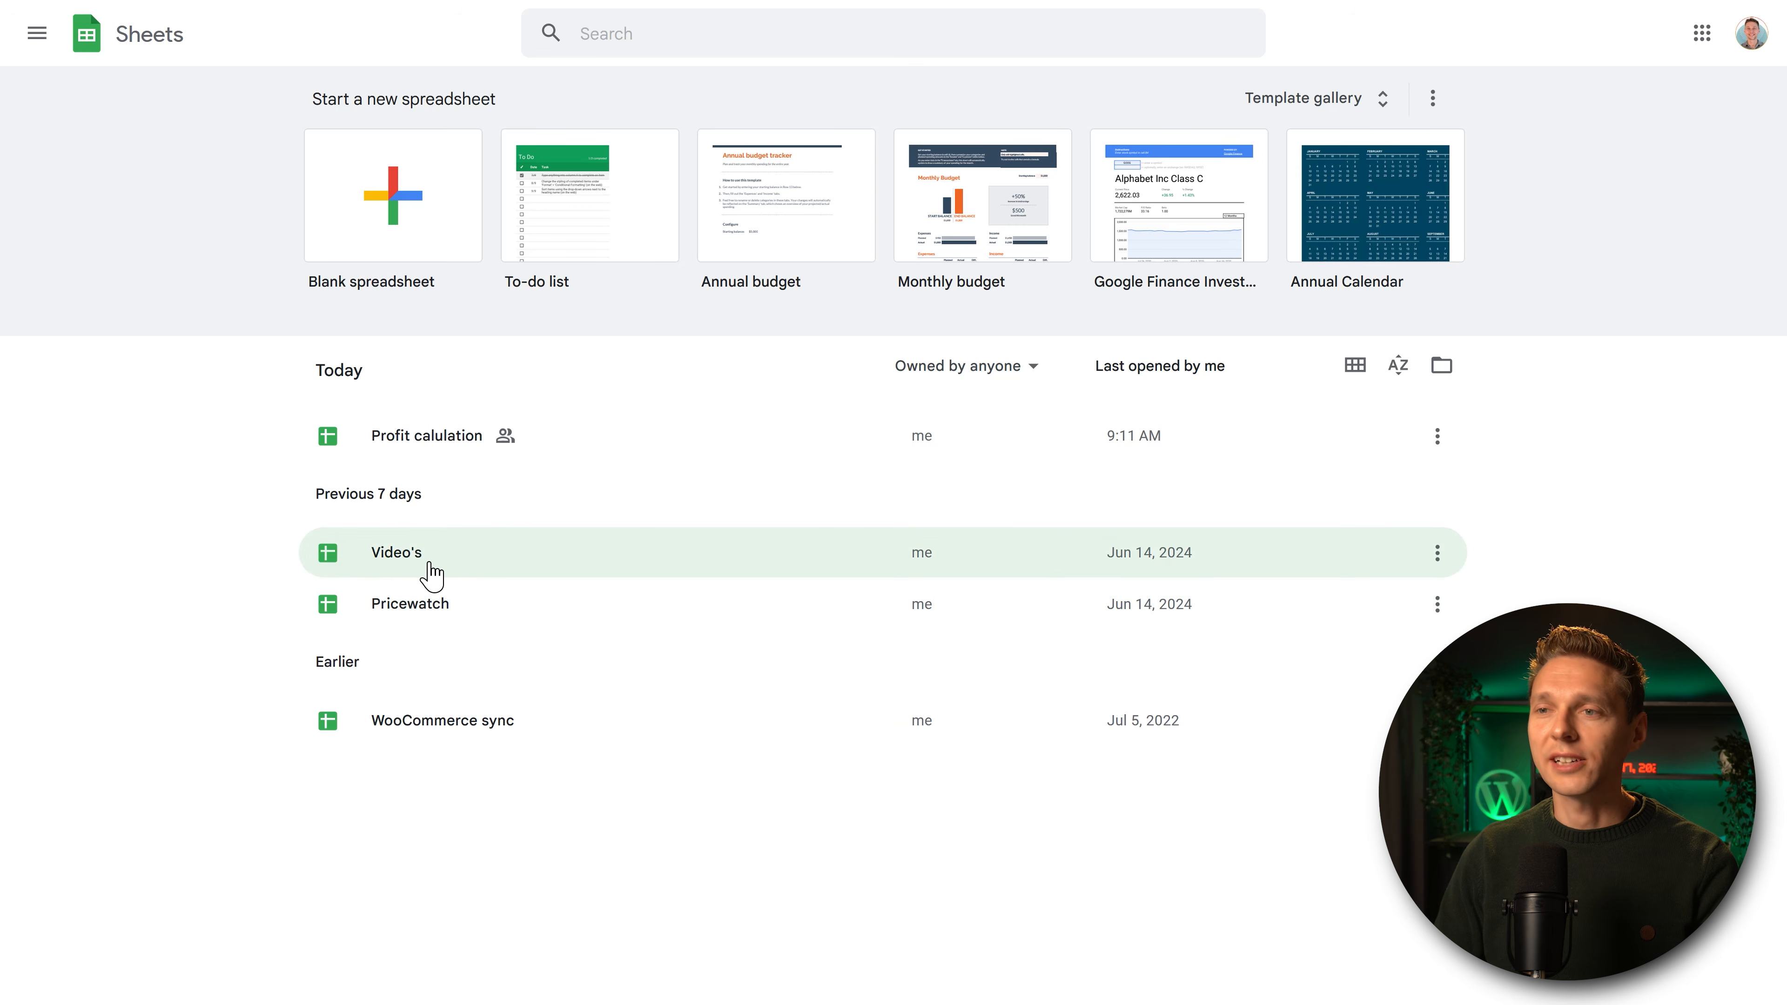
left_click(426, 559)
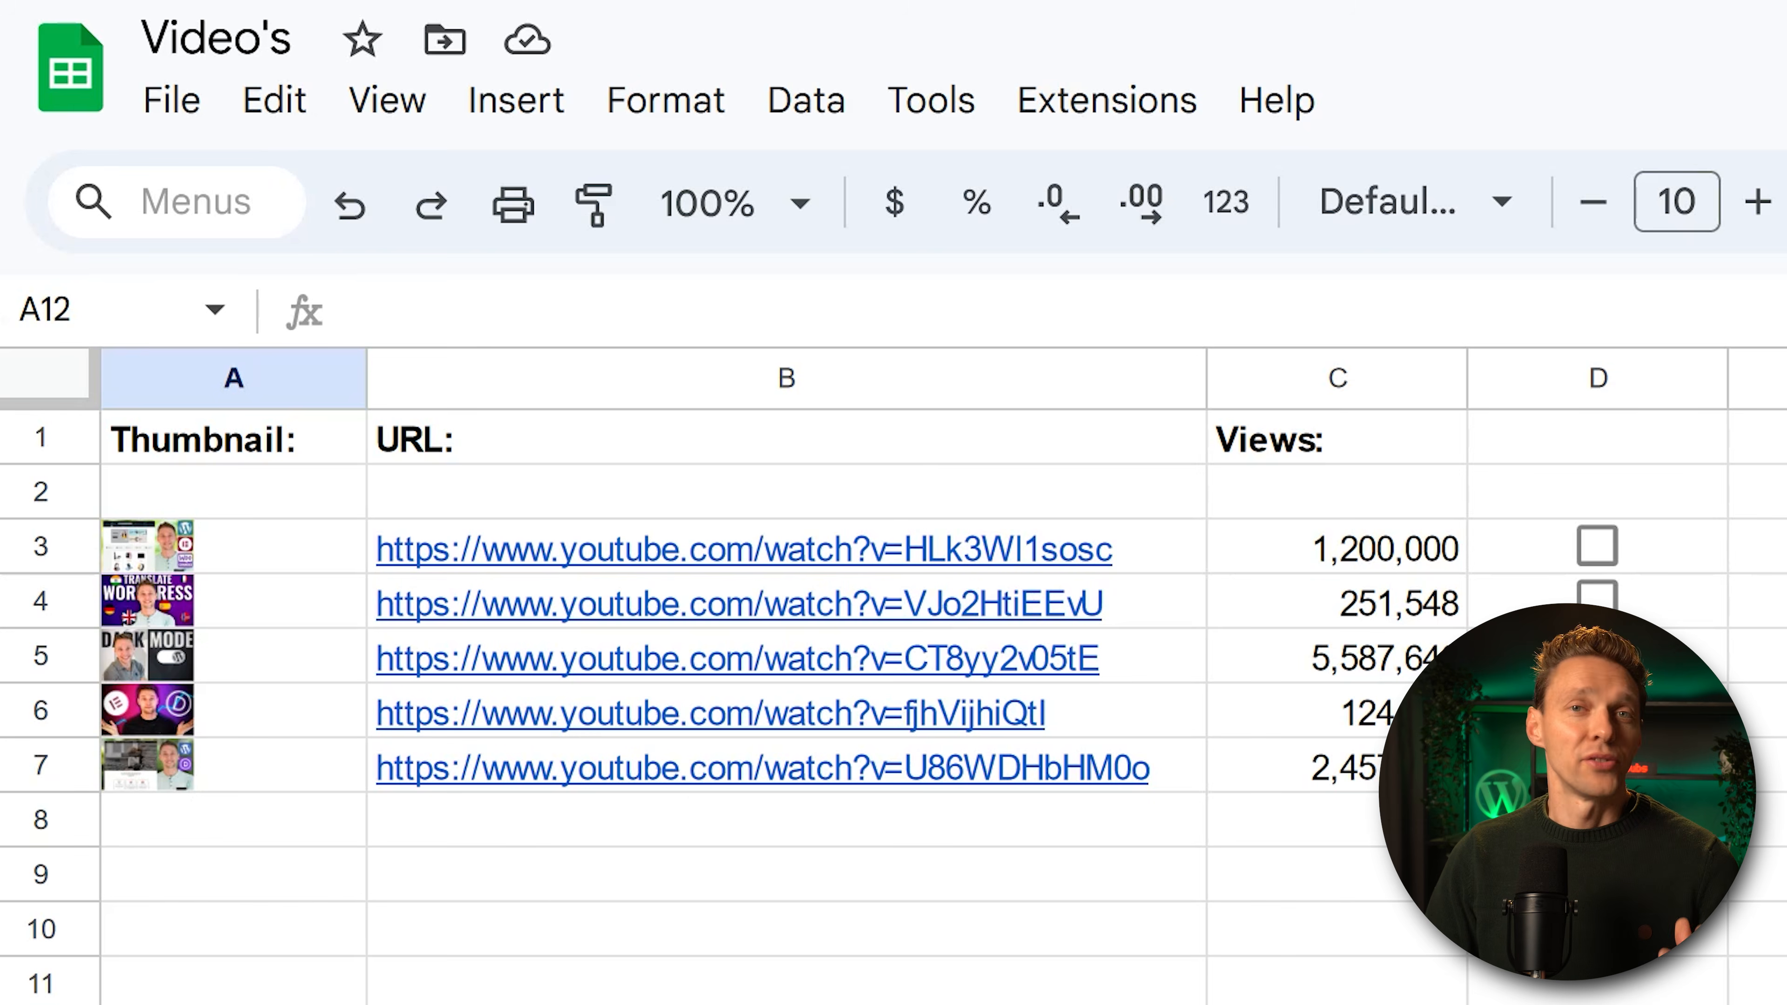
Look over the thumbnails in column A and open the in-cell image insertion for cell A8.
left_click(265, 542)
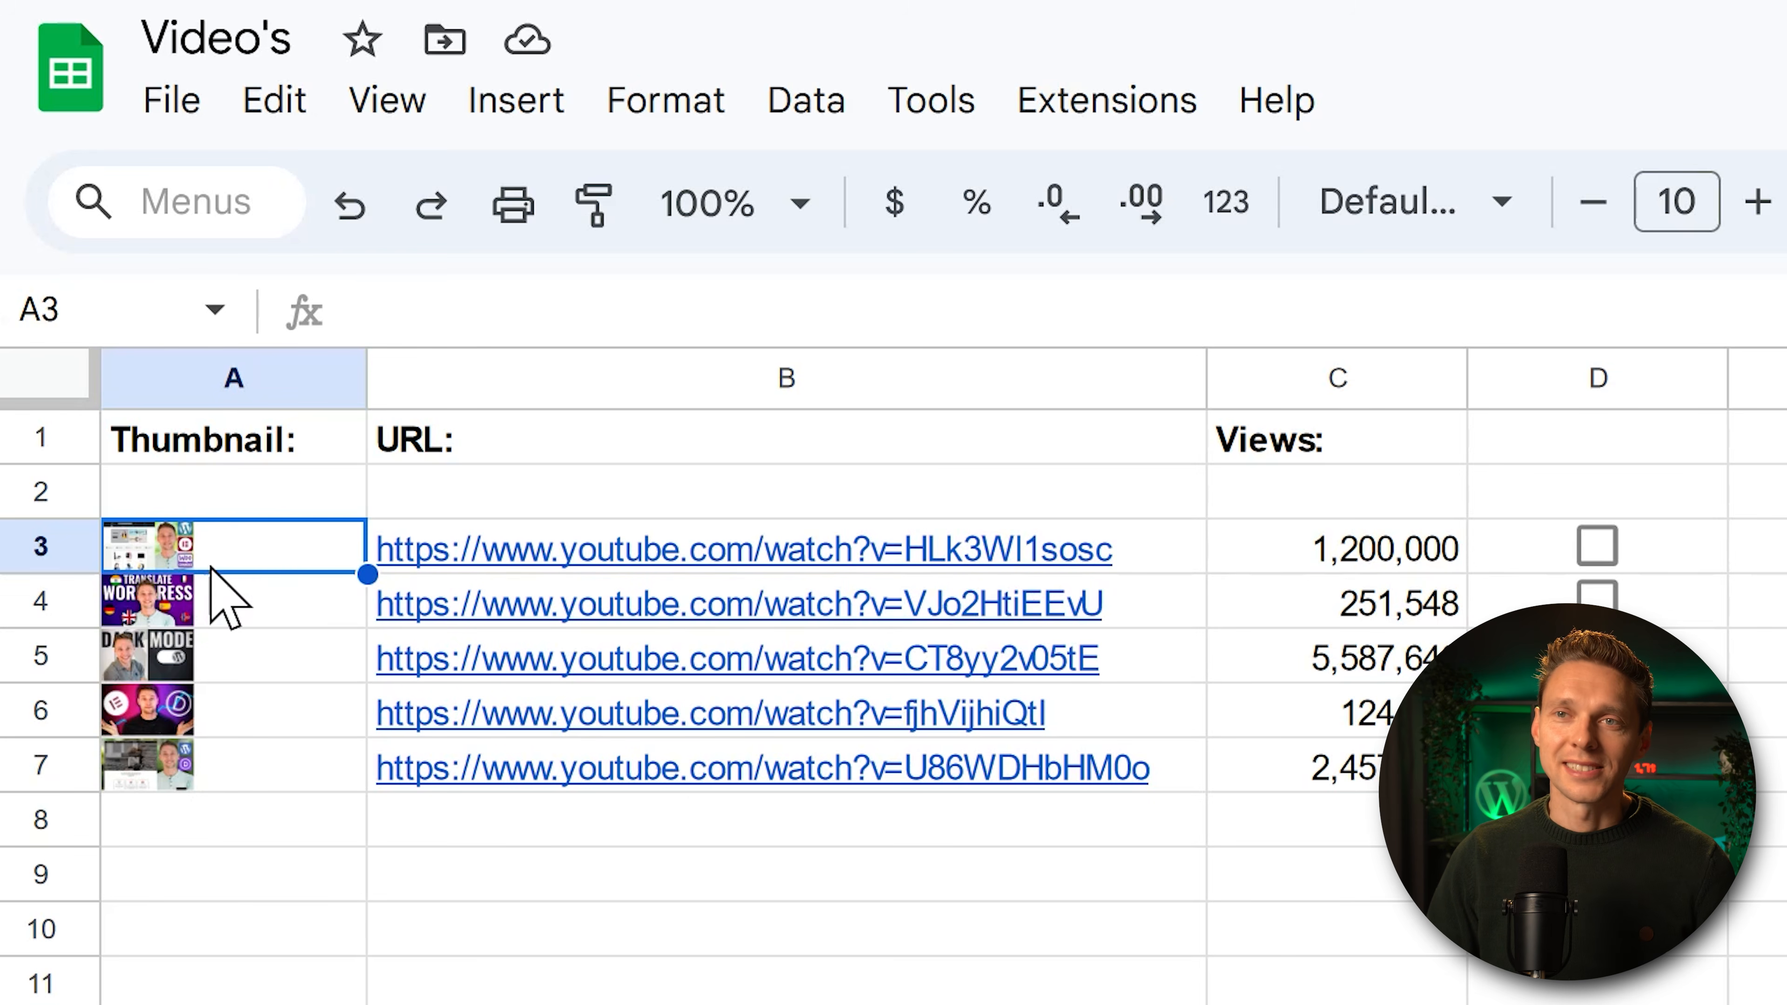
left_click(215, 606)
left_click(232, 876)
left_click(235, 824)
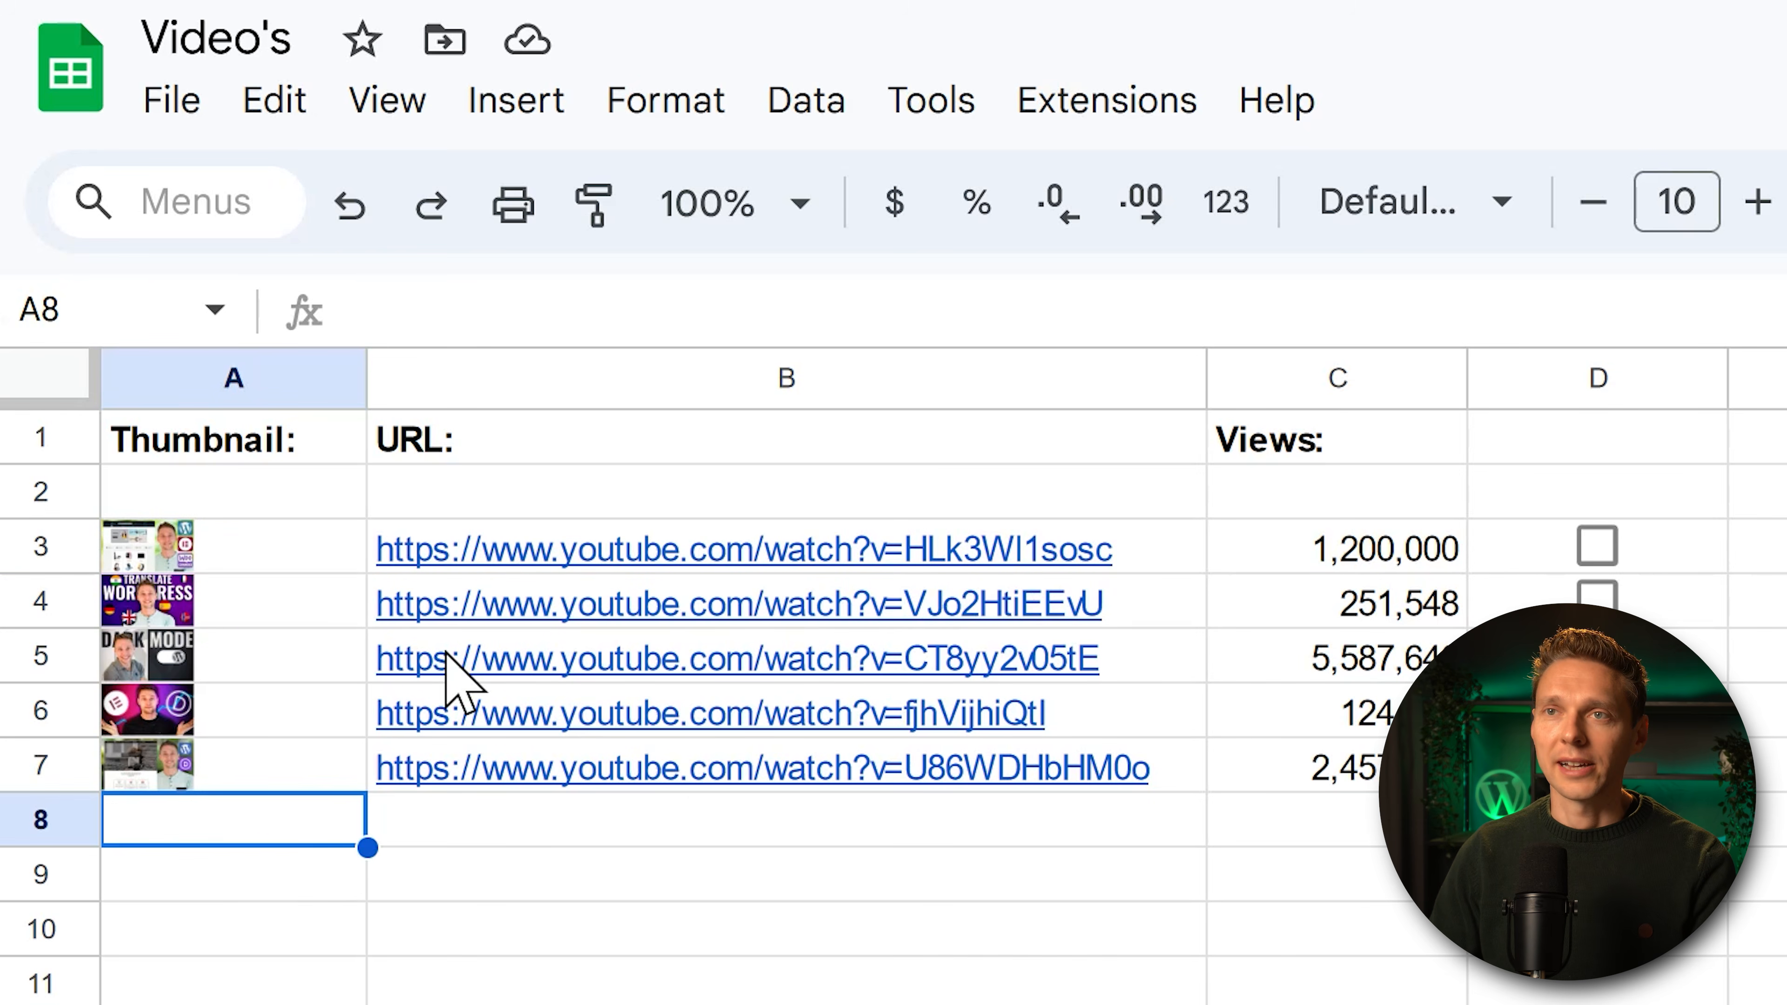
left_click(521, 126)
mouse_move(640, 867)
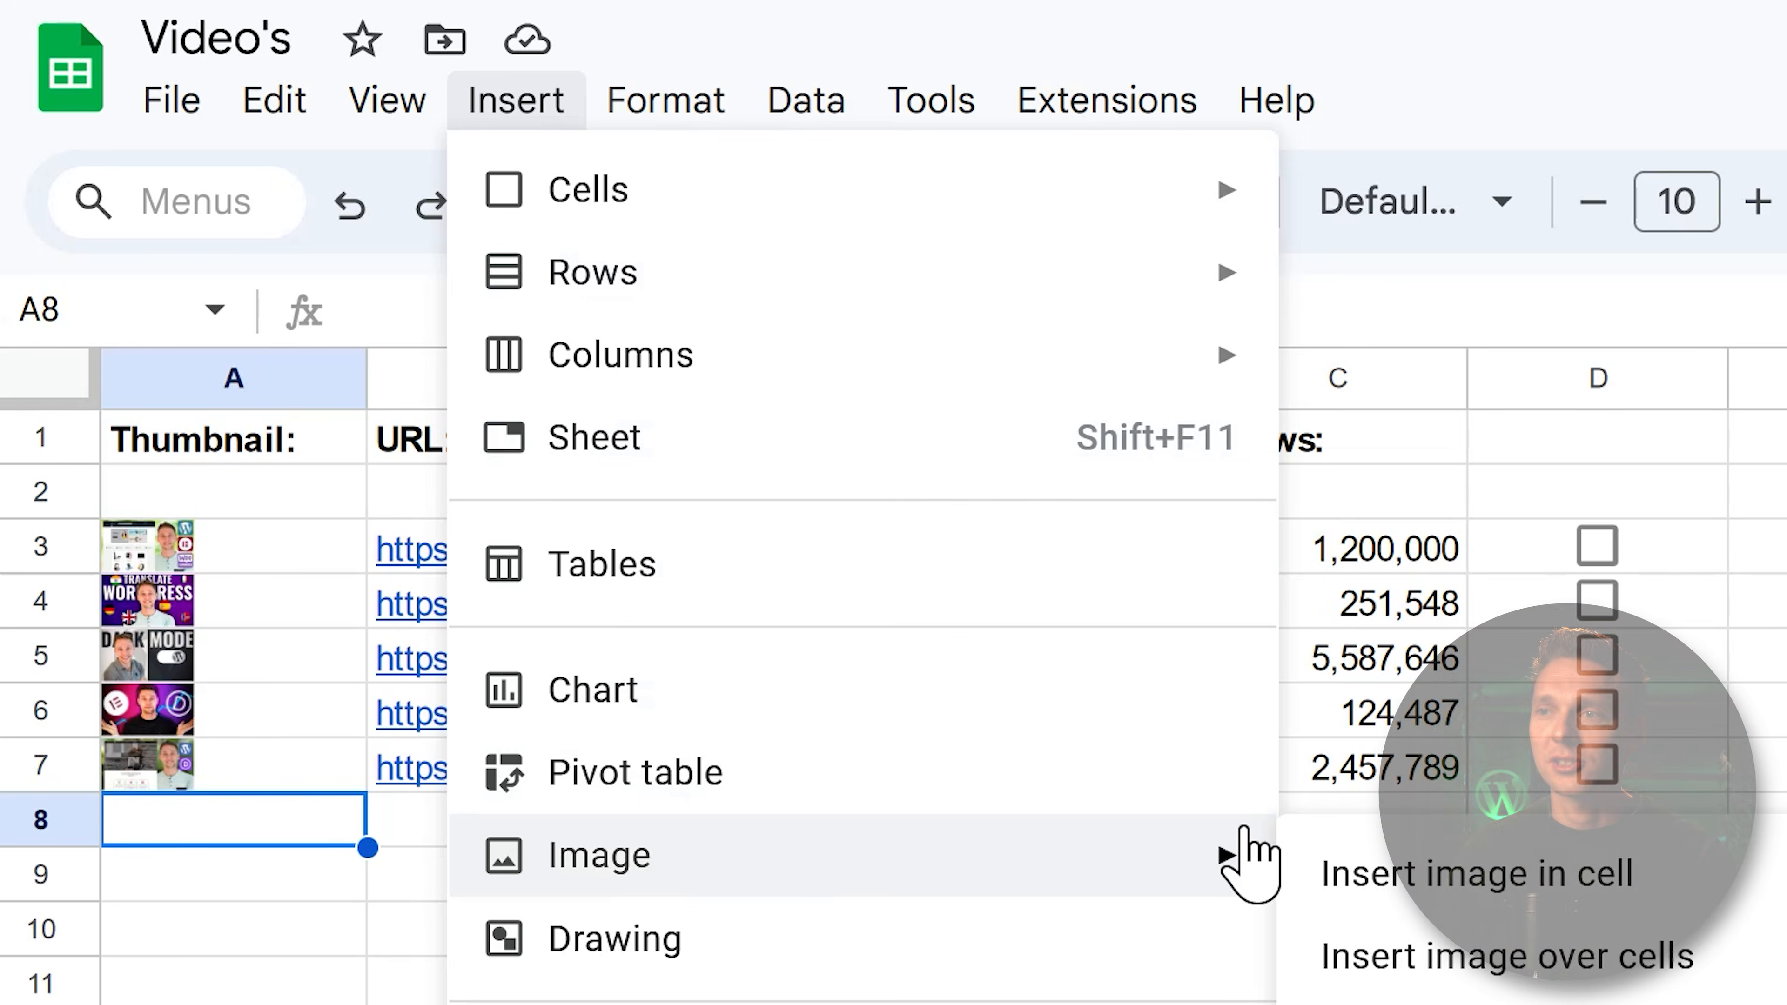
left_click(1640, 888)
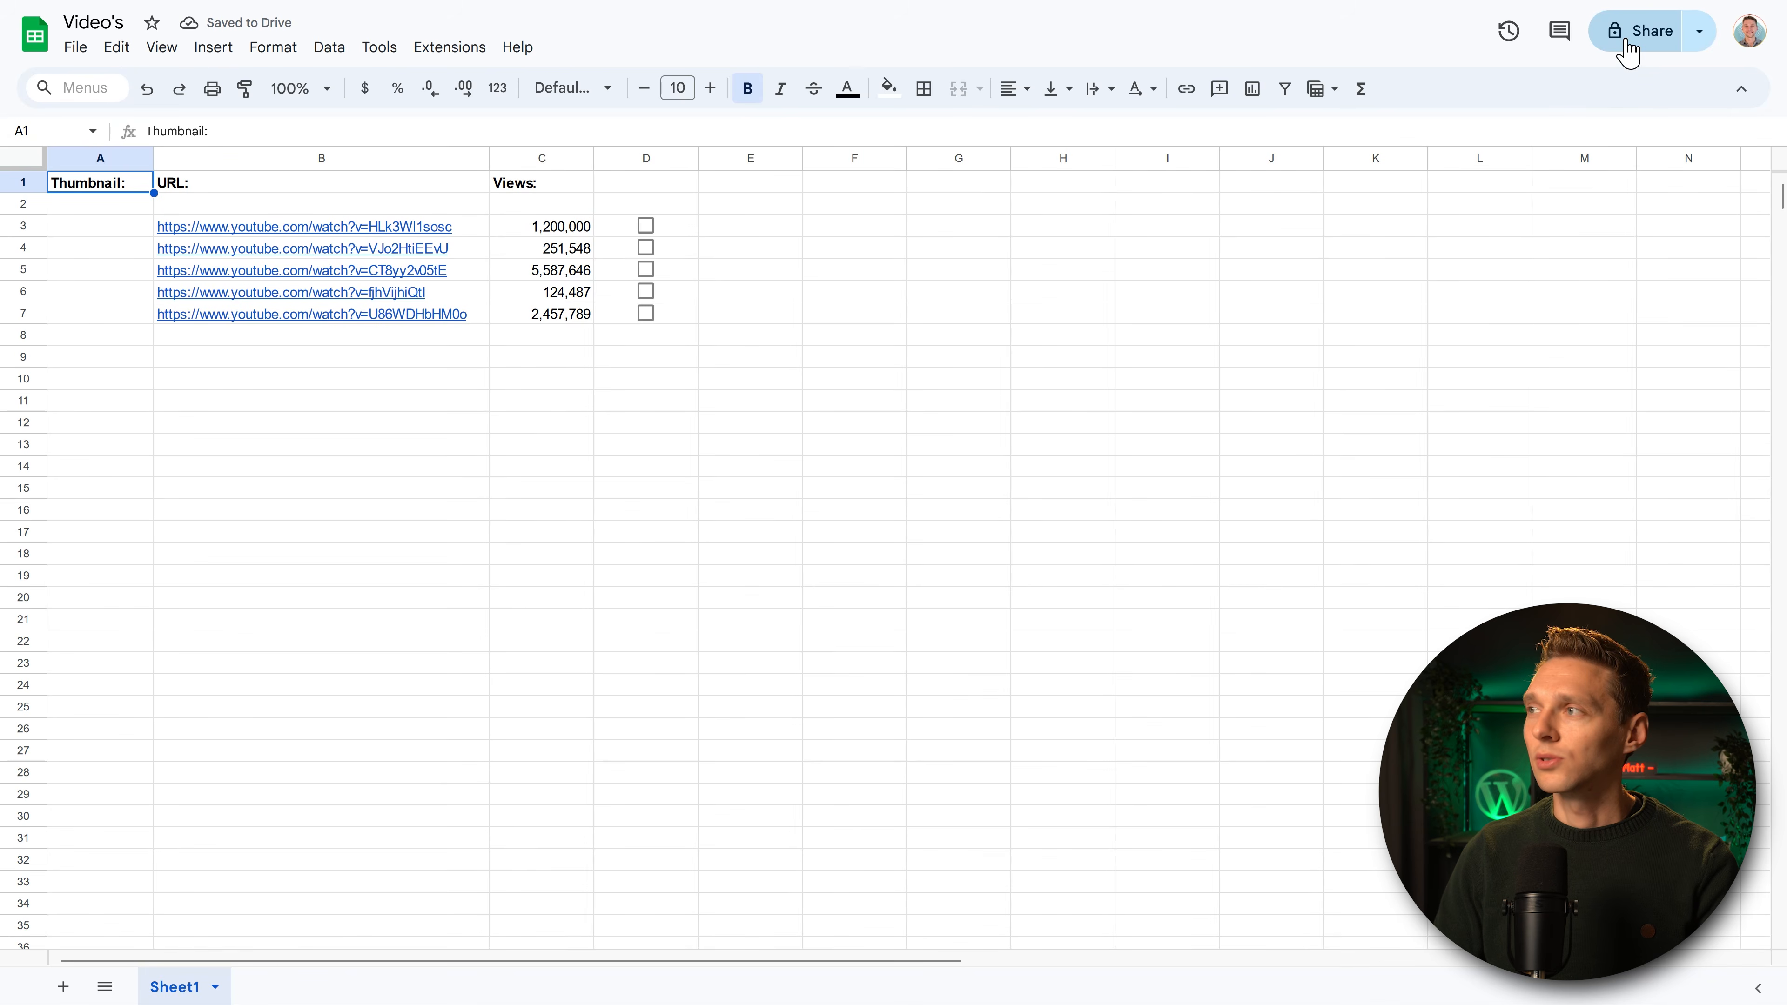
Share the Video's spreadsheet with anyone who has the link and copy its link.
left_click(1631, 50)
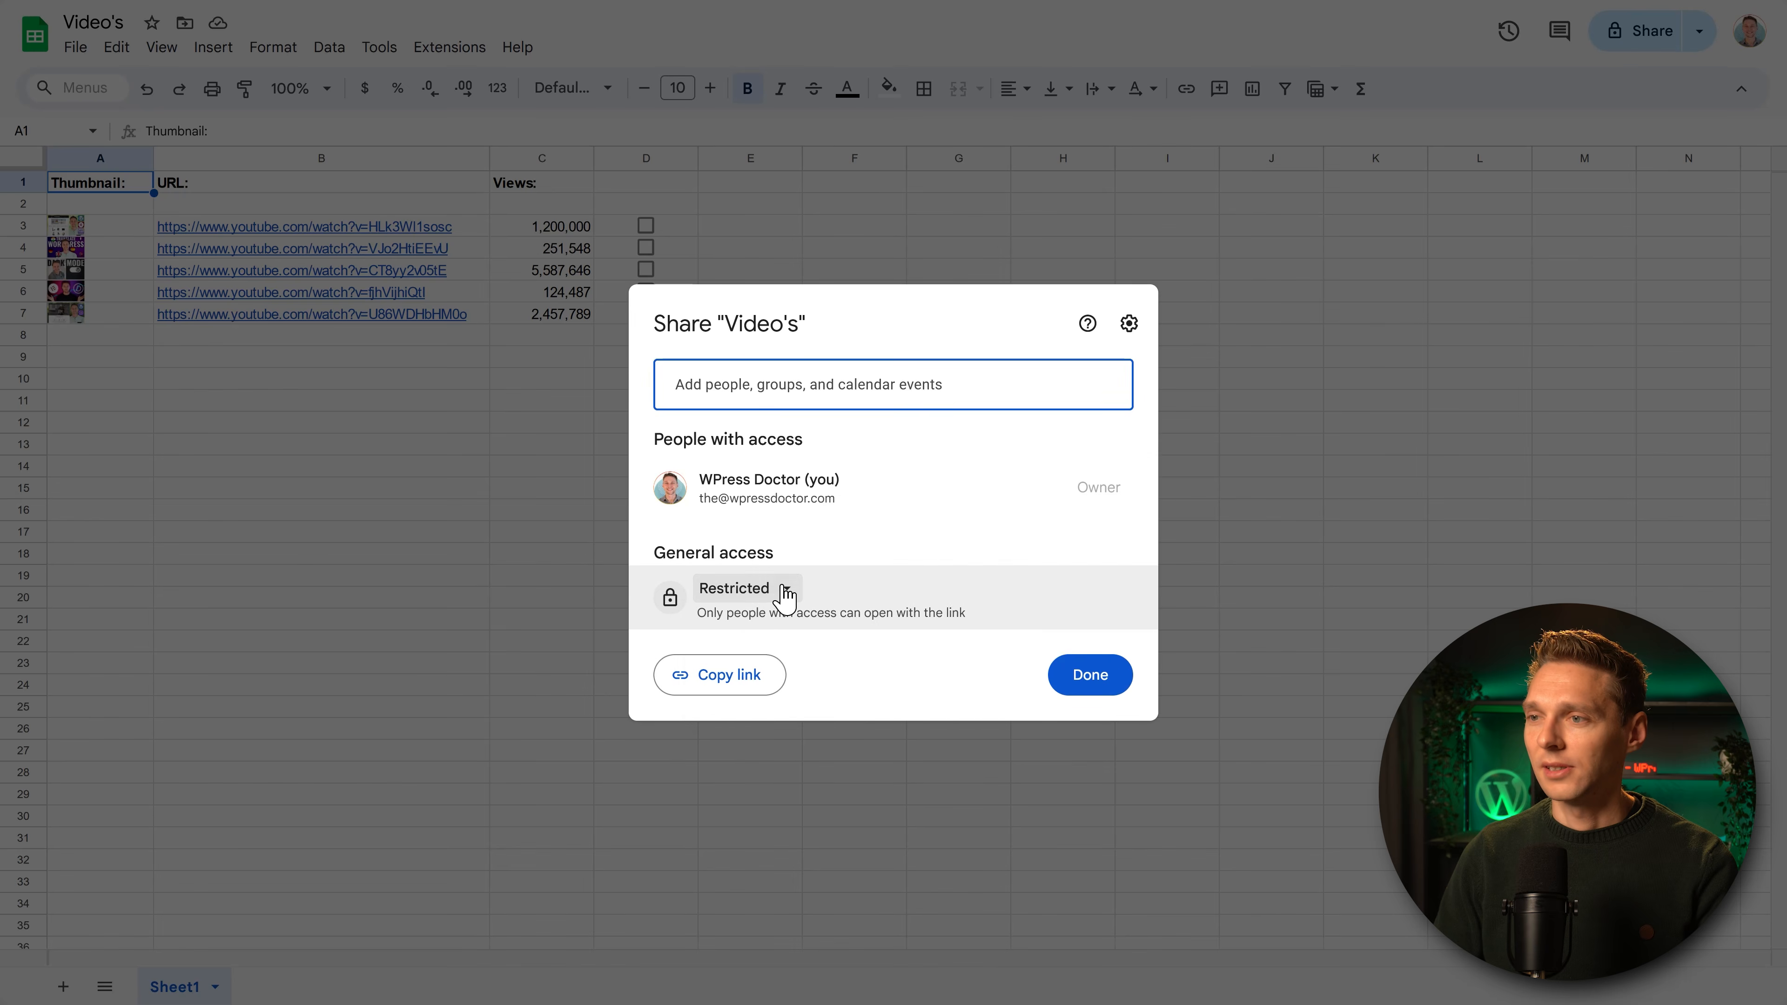
left_click(781, 590)
left_click(802, 685)
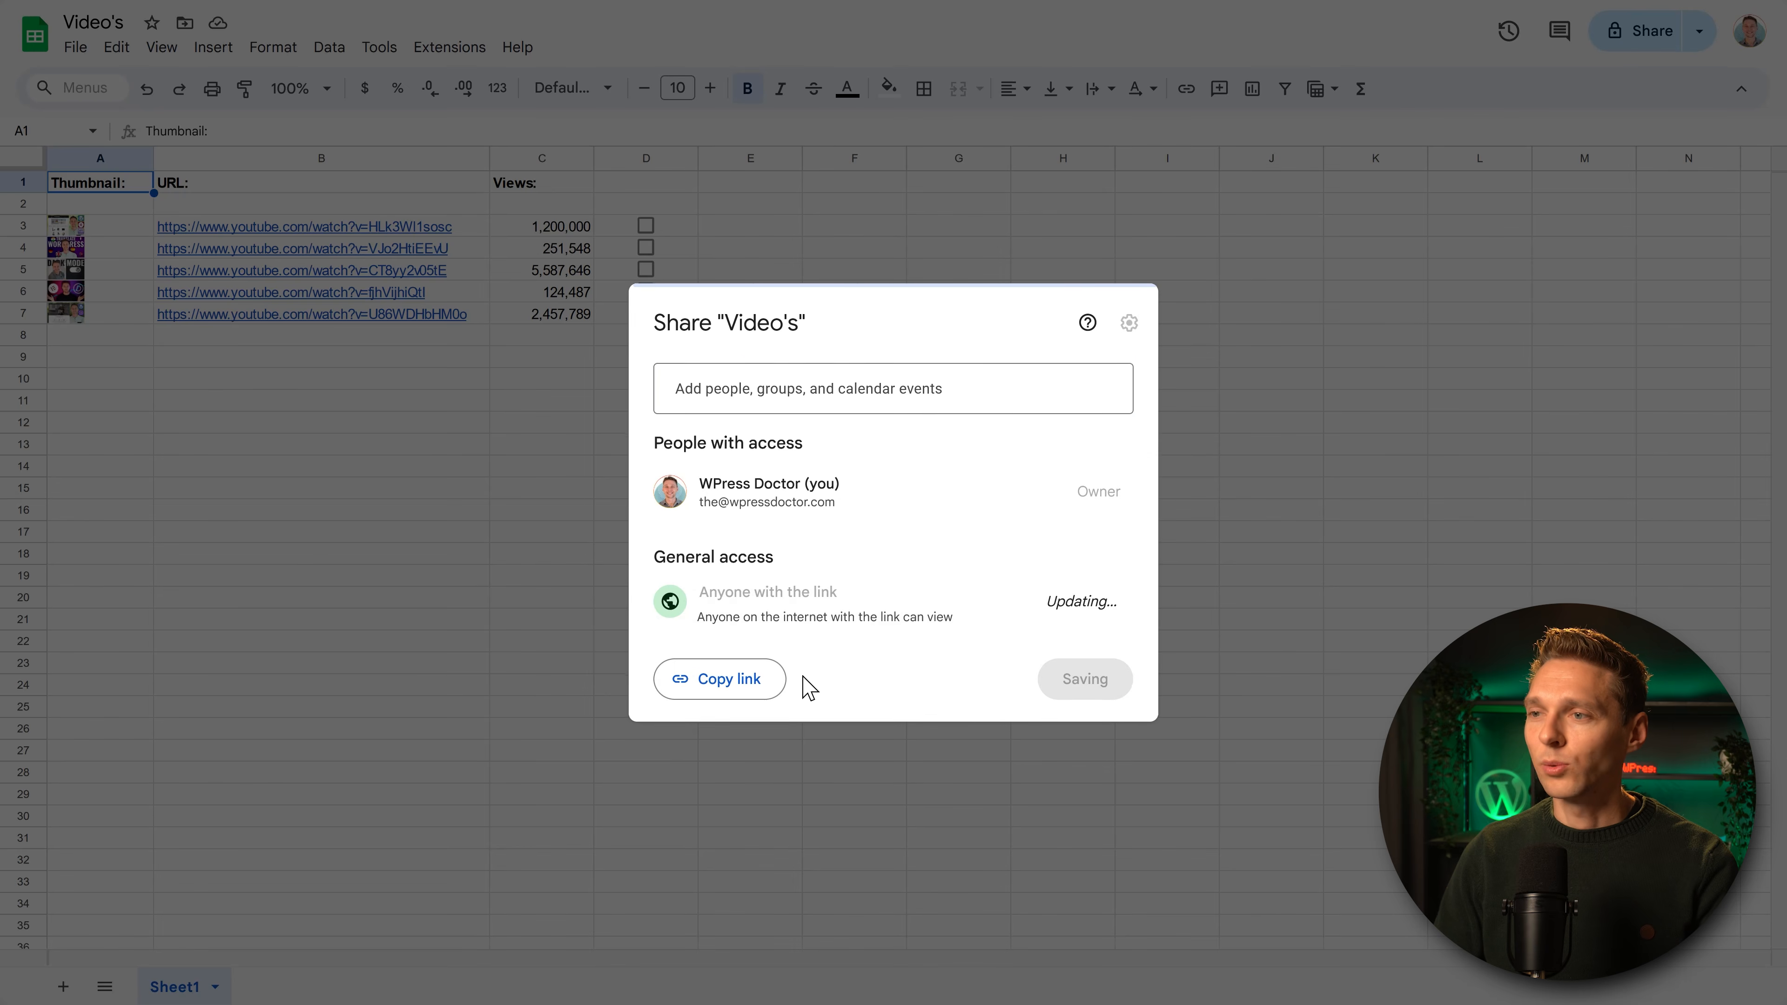
left_click(731, 676)
left_click(1087, 677)
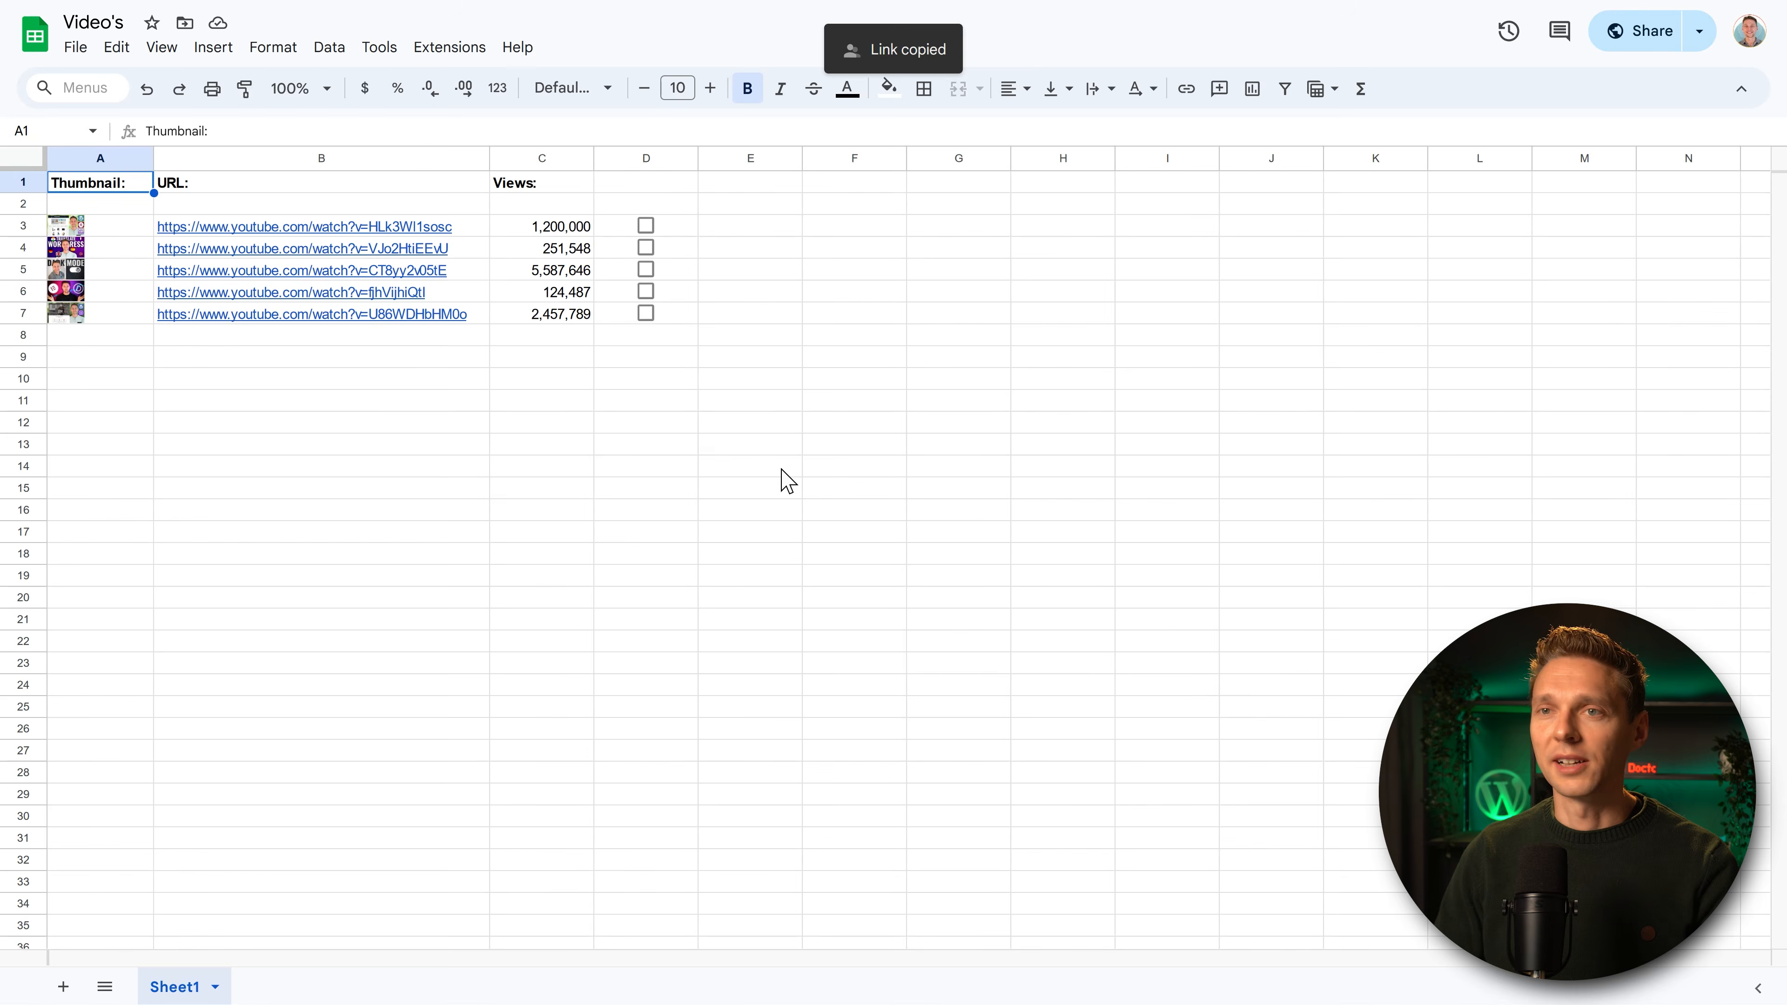
Create a new WordPress table from the copied Video's sheet link and review its preview.
right_click(400, 324)
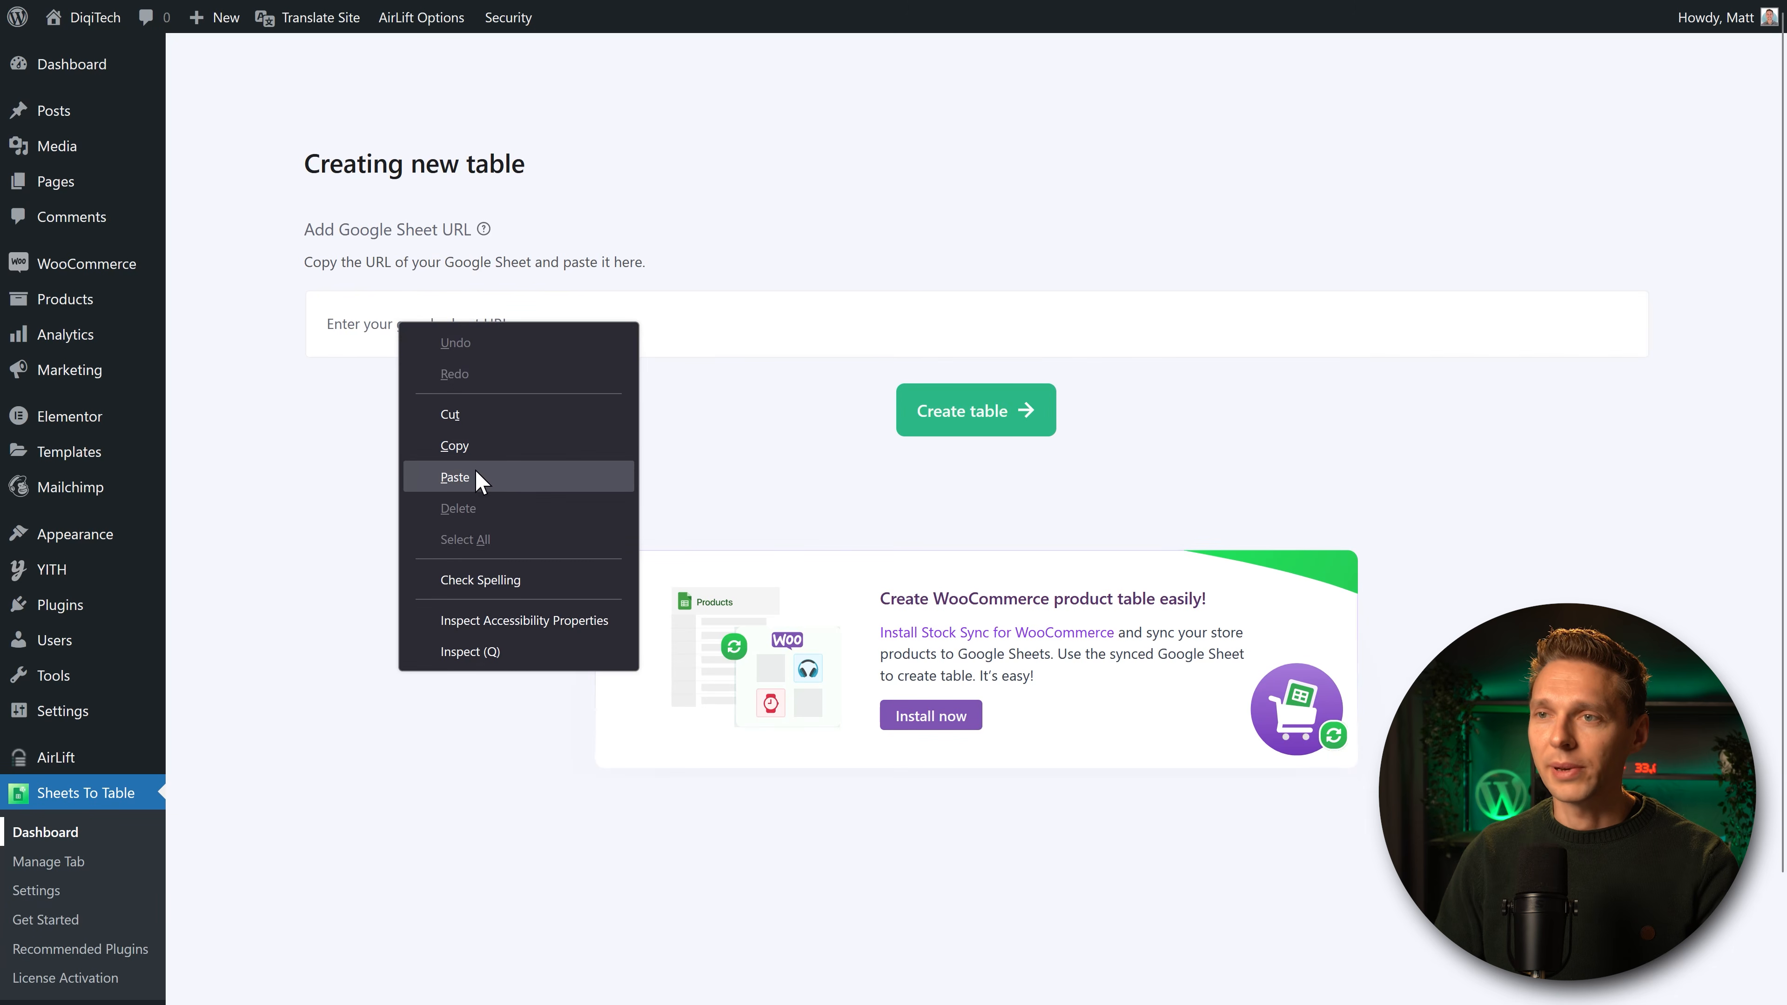
left_click(477, 479)
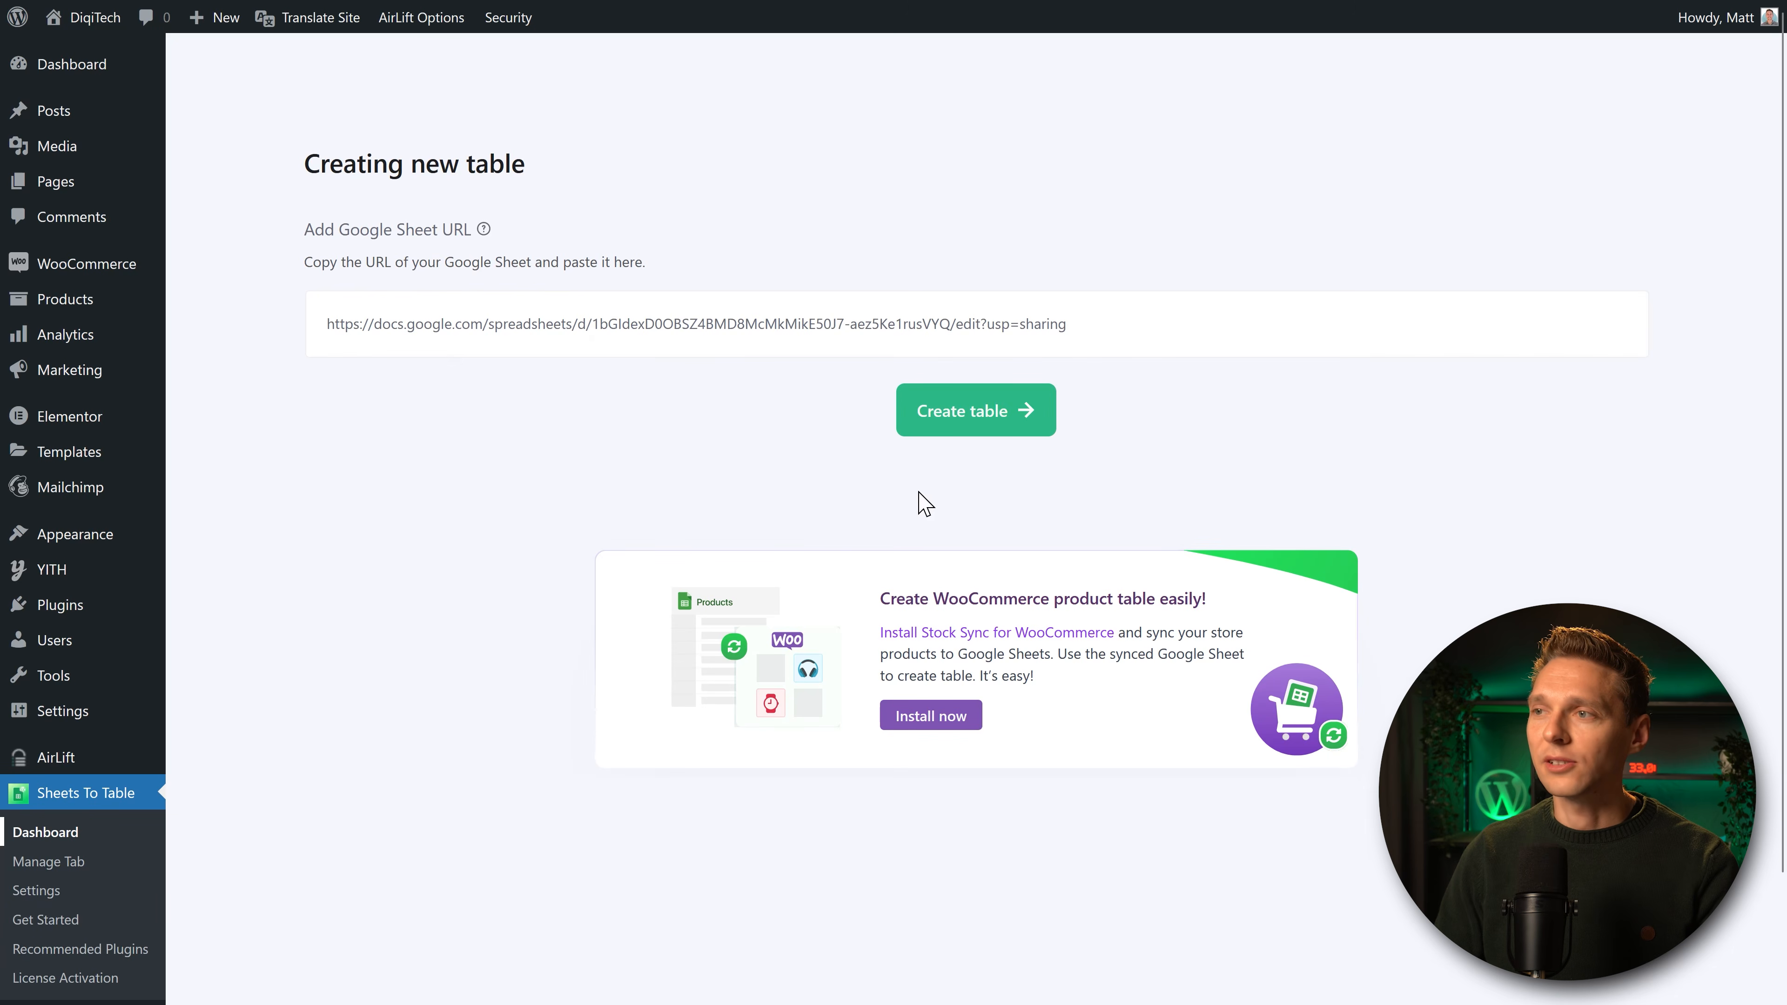
left_click(982, 422)
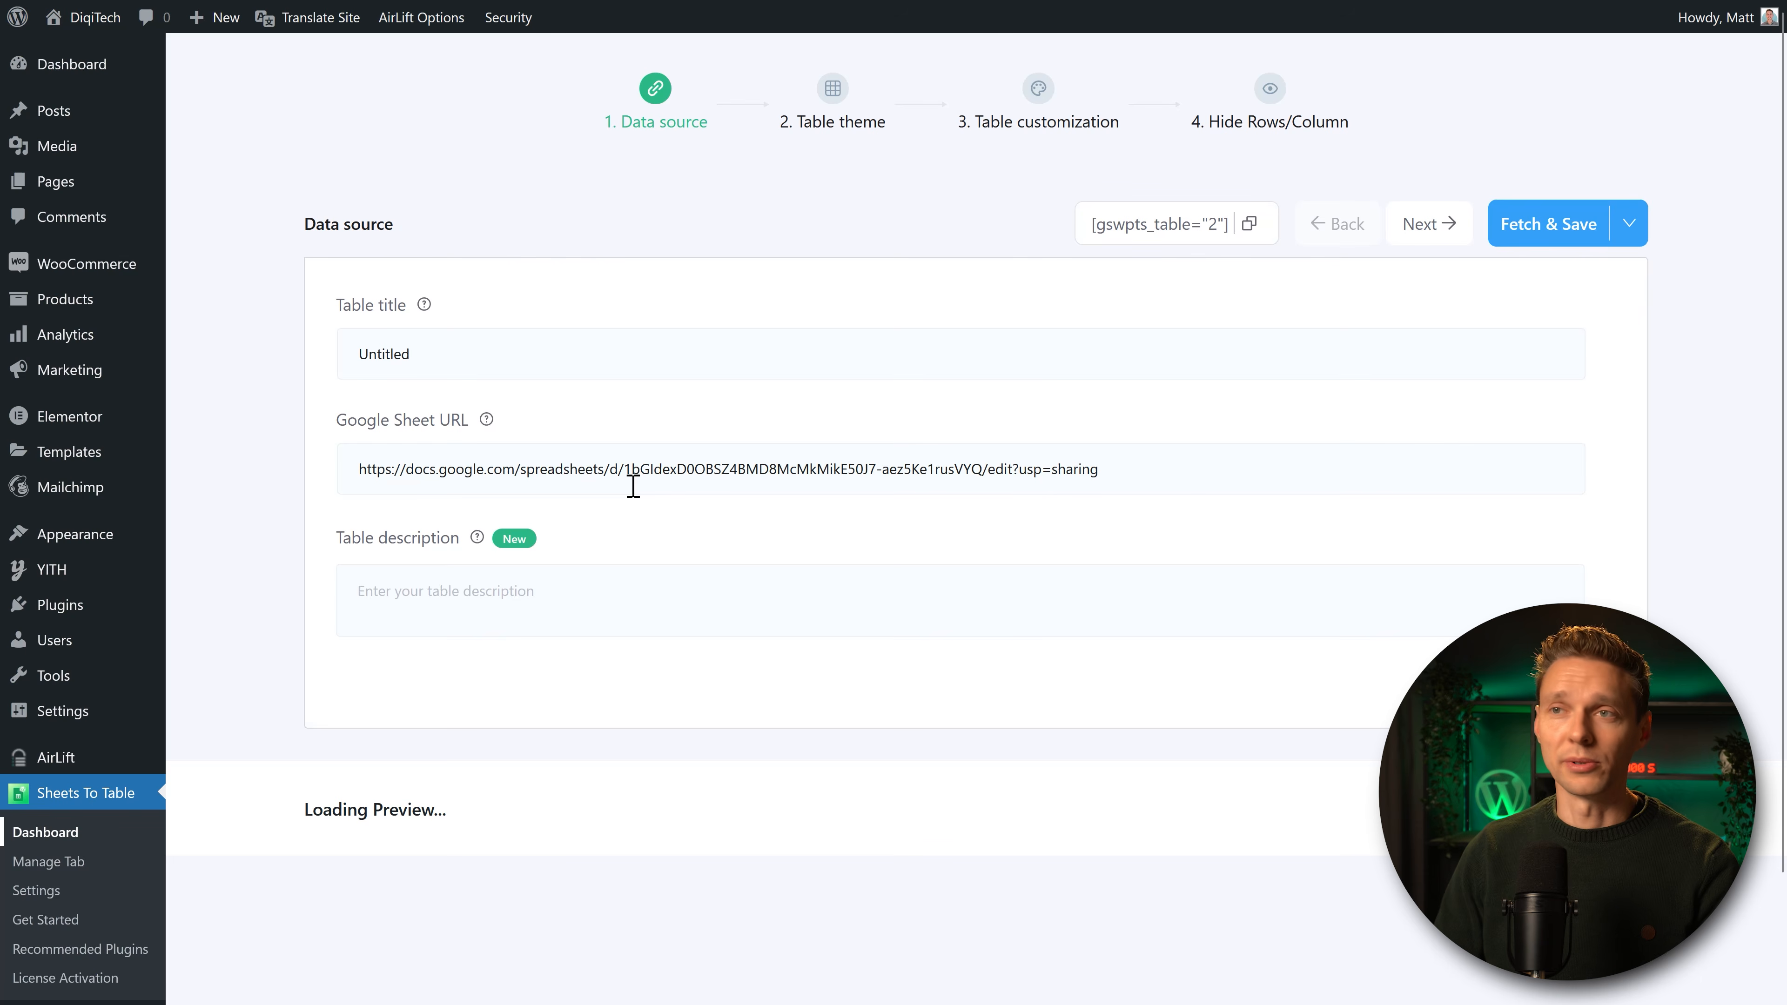
middle_click(289, 479)
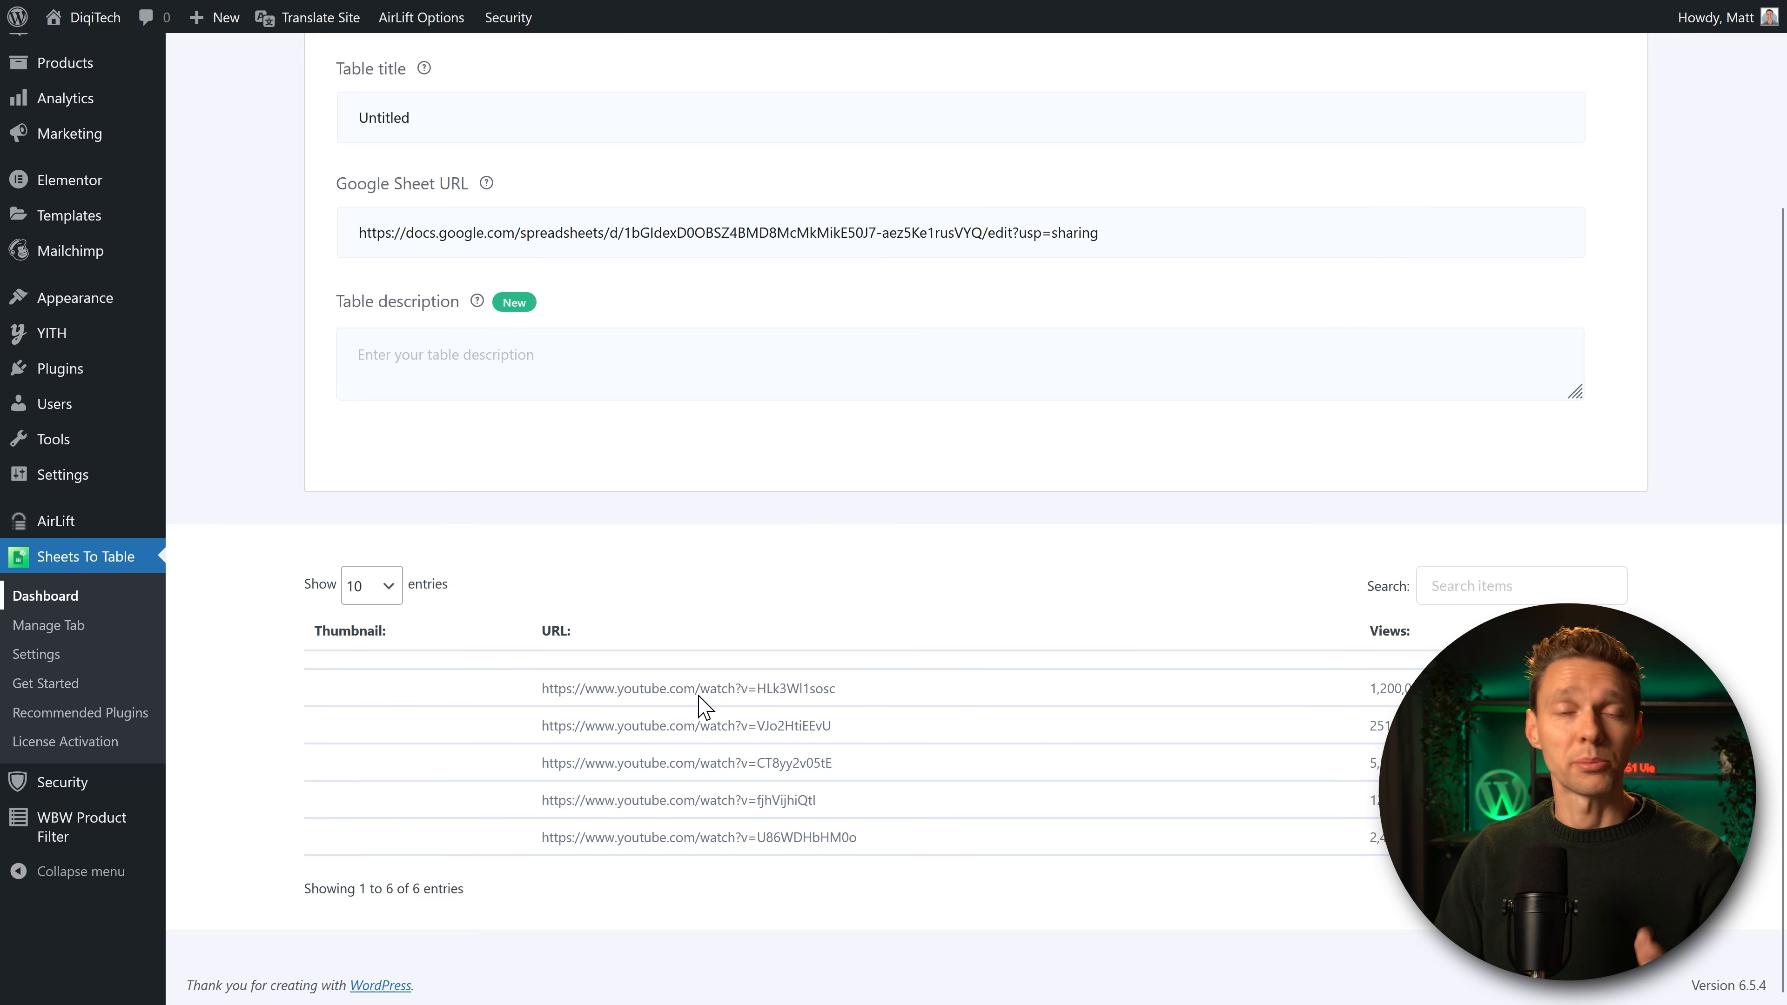
middle_click(871, 497)
scroll(844, 484, "up", 3)
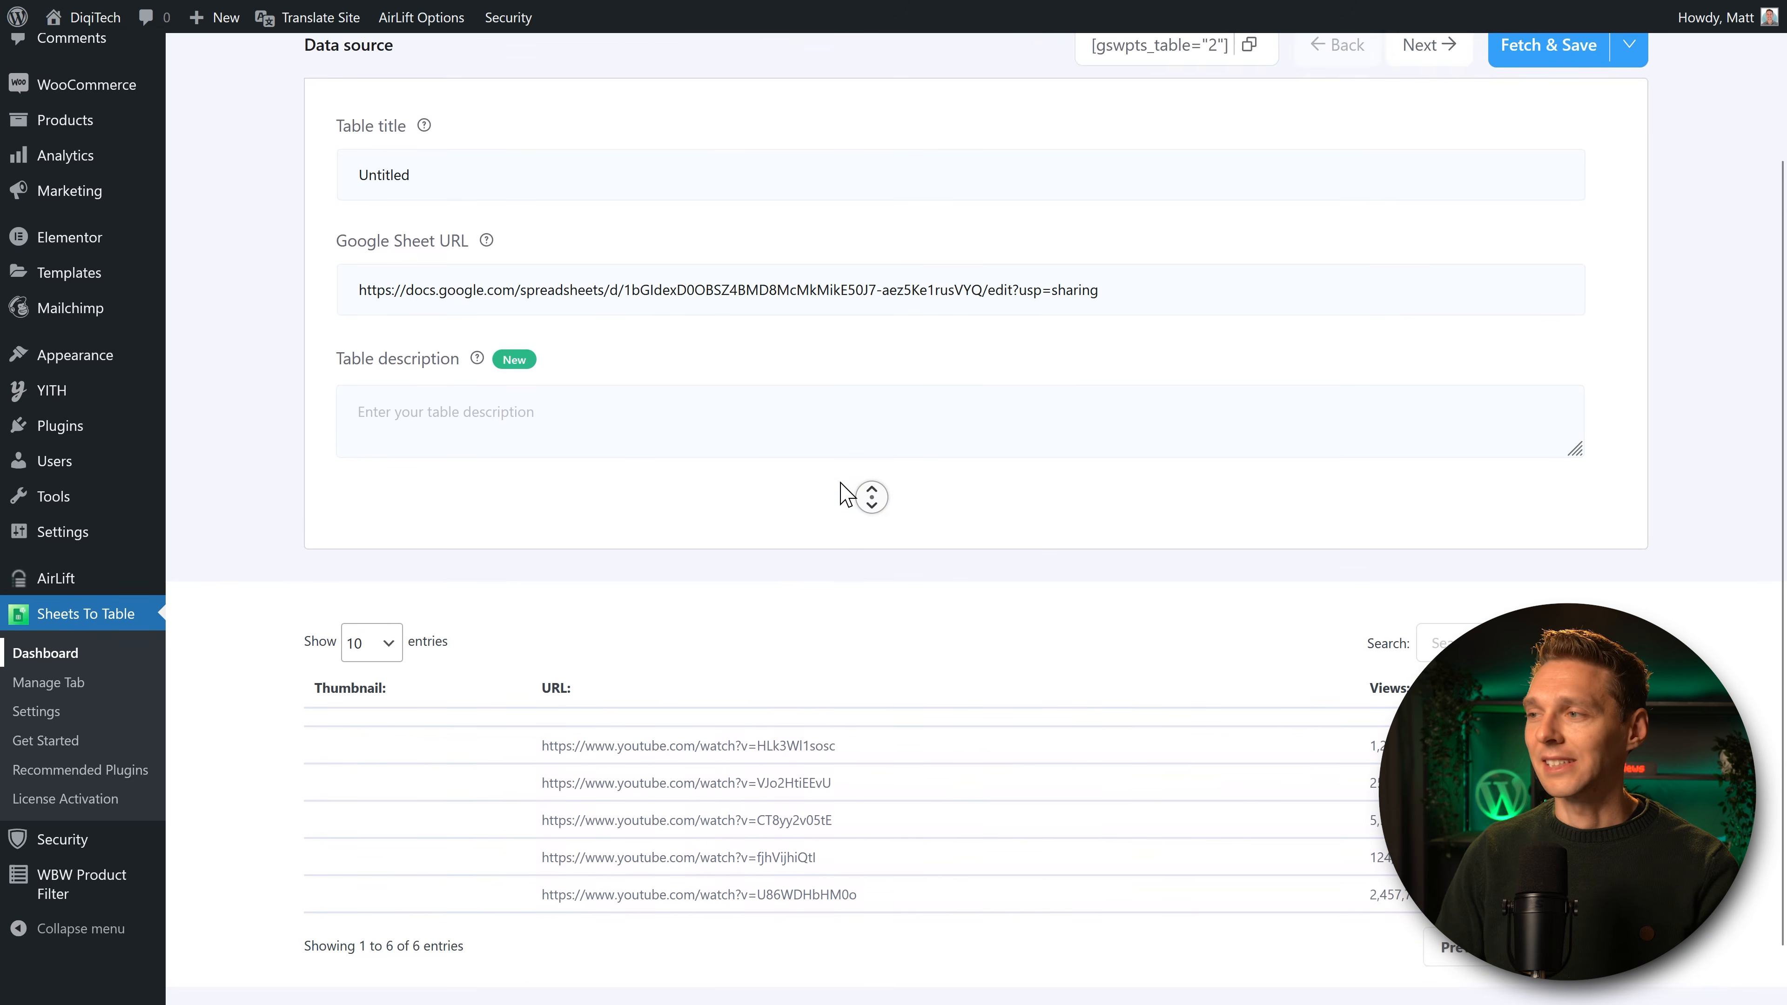
middle_click(842, 474)
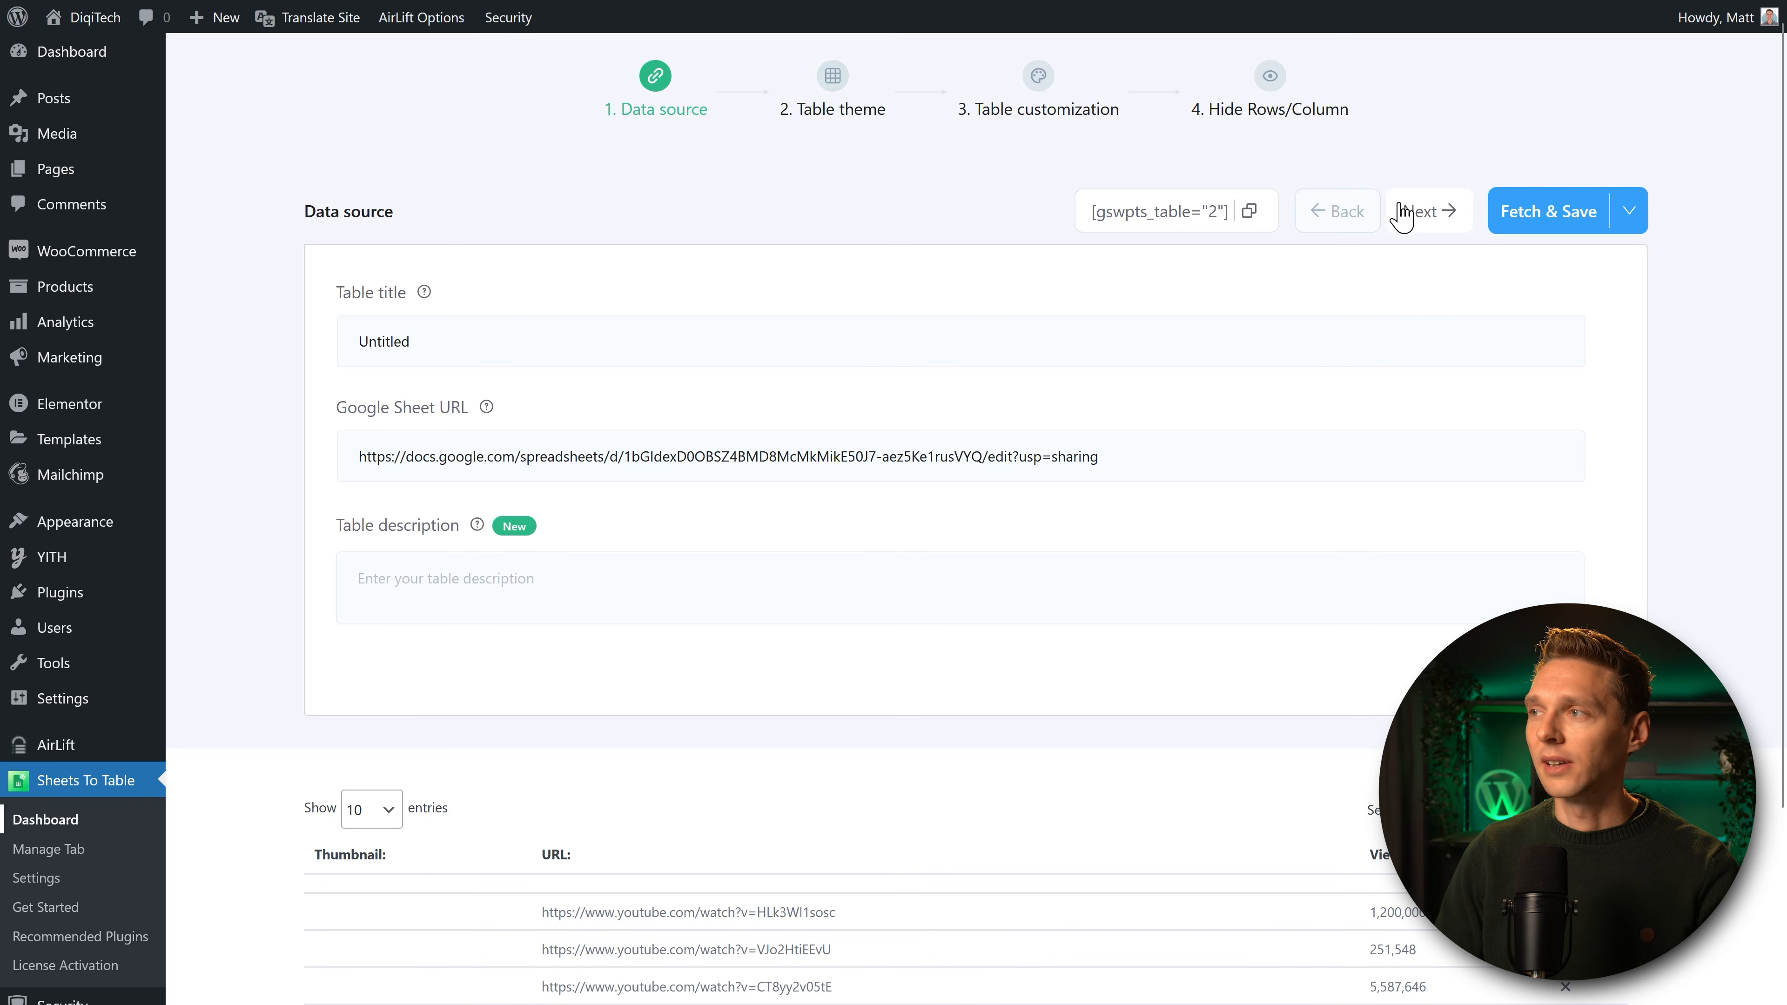
Apply the Minimal on dark theme to the new videos table and check the preview.
left_click(1421, 211)
left_click(774, 437)
scroll(763, 412, "down", 3)
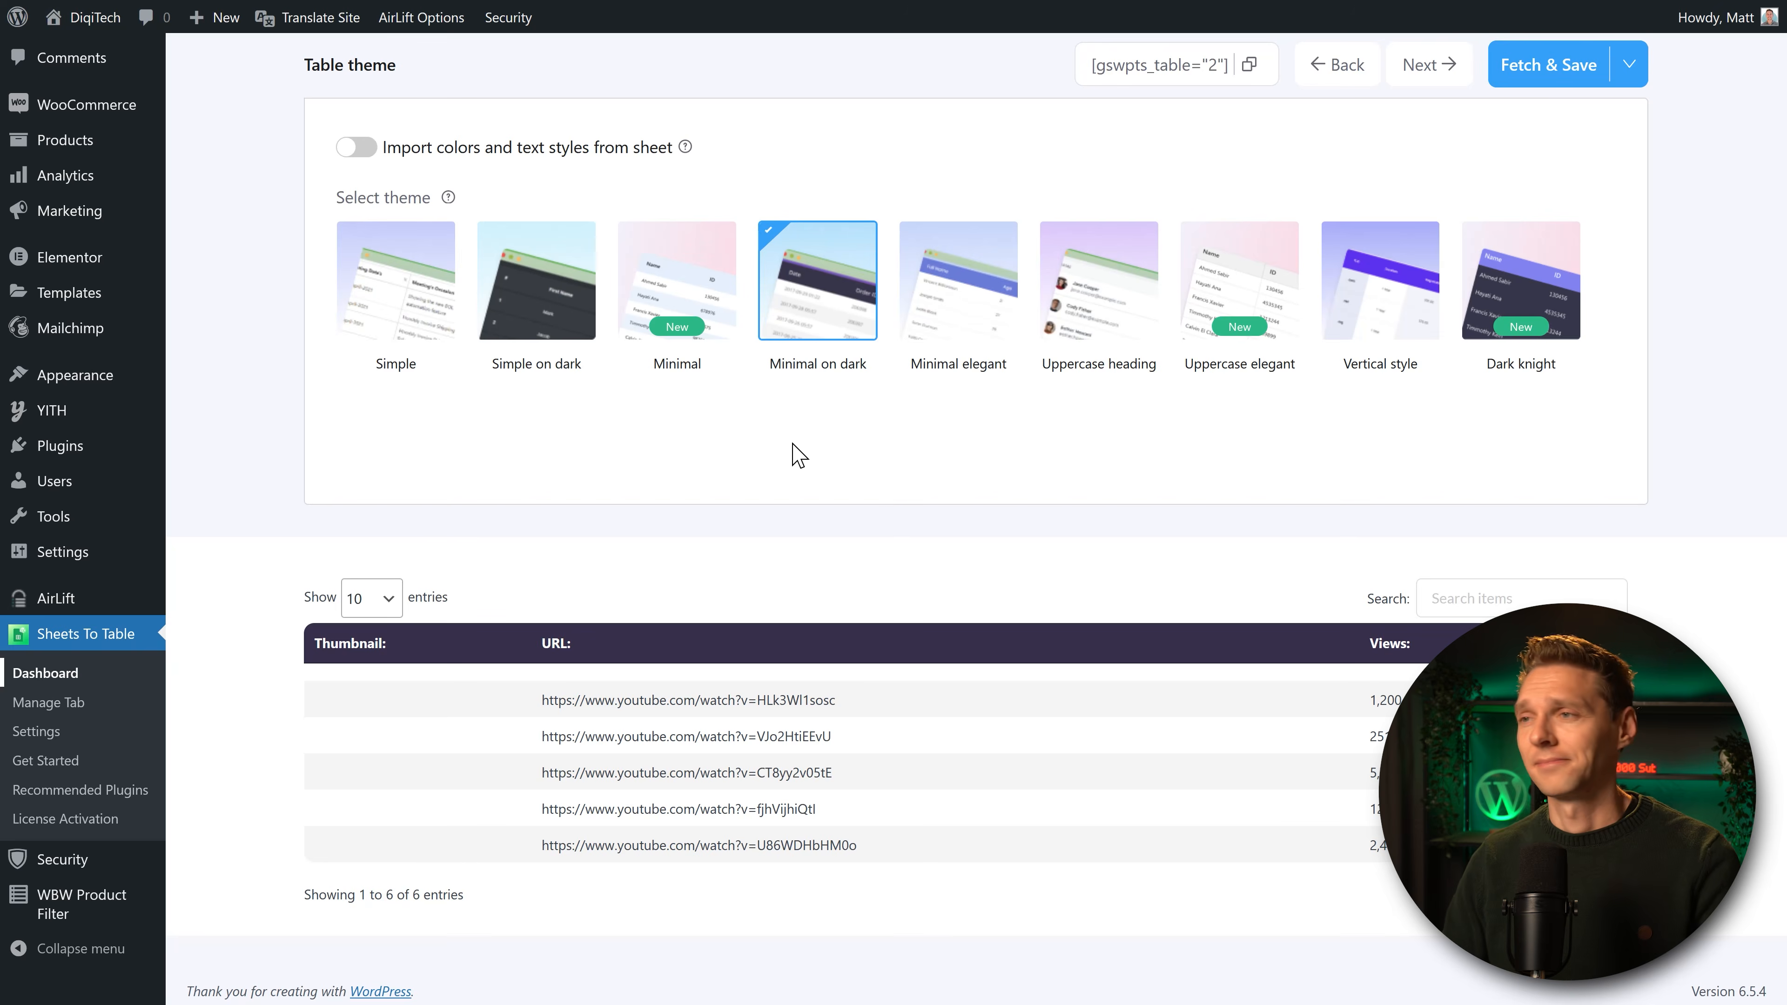
In the videos table's customization settings, enable importing links and images from the sheet.
scroll(799, 456, "up", 2)
left_click(1427, 189)
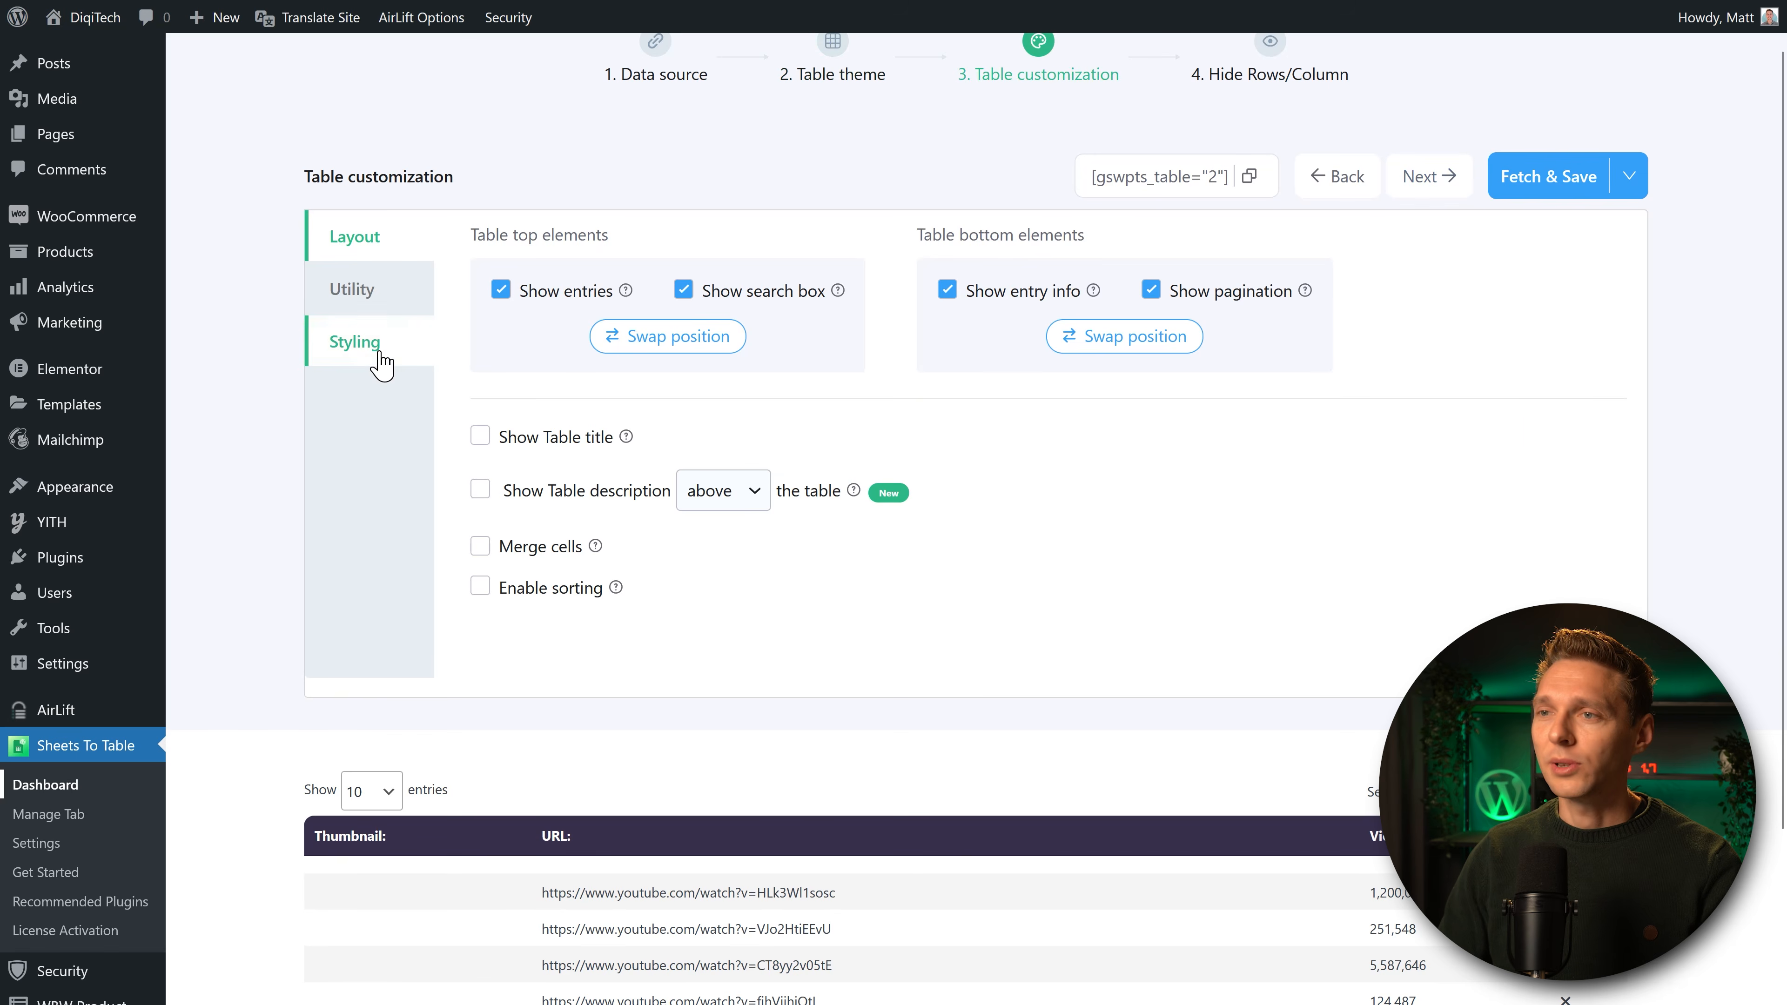
left_click(365, 310)
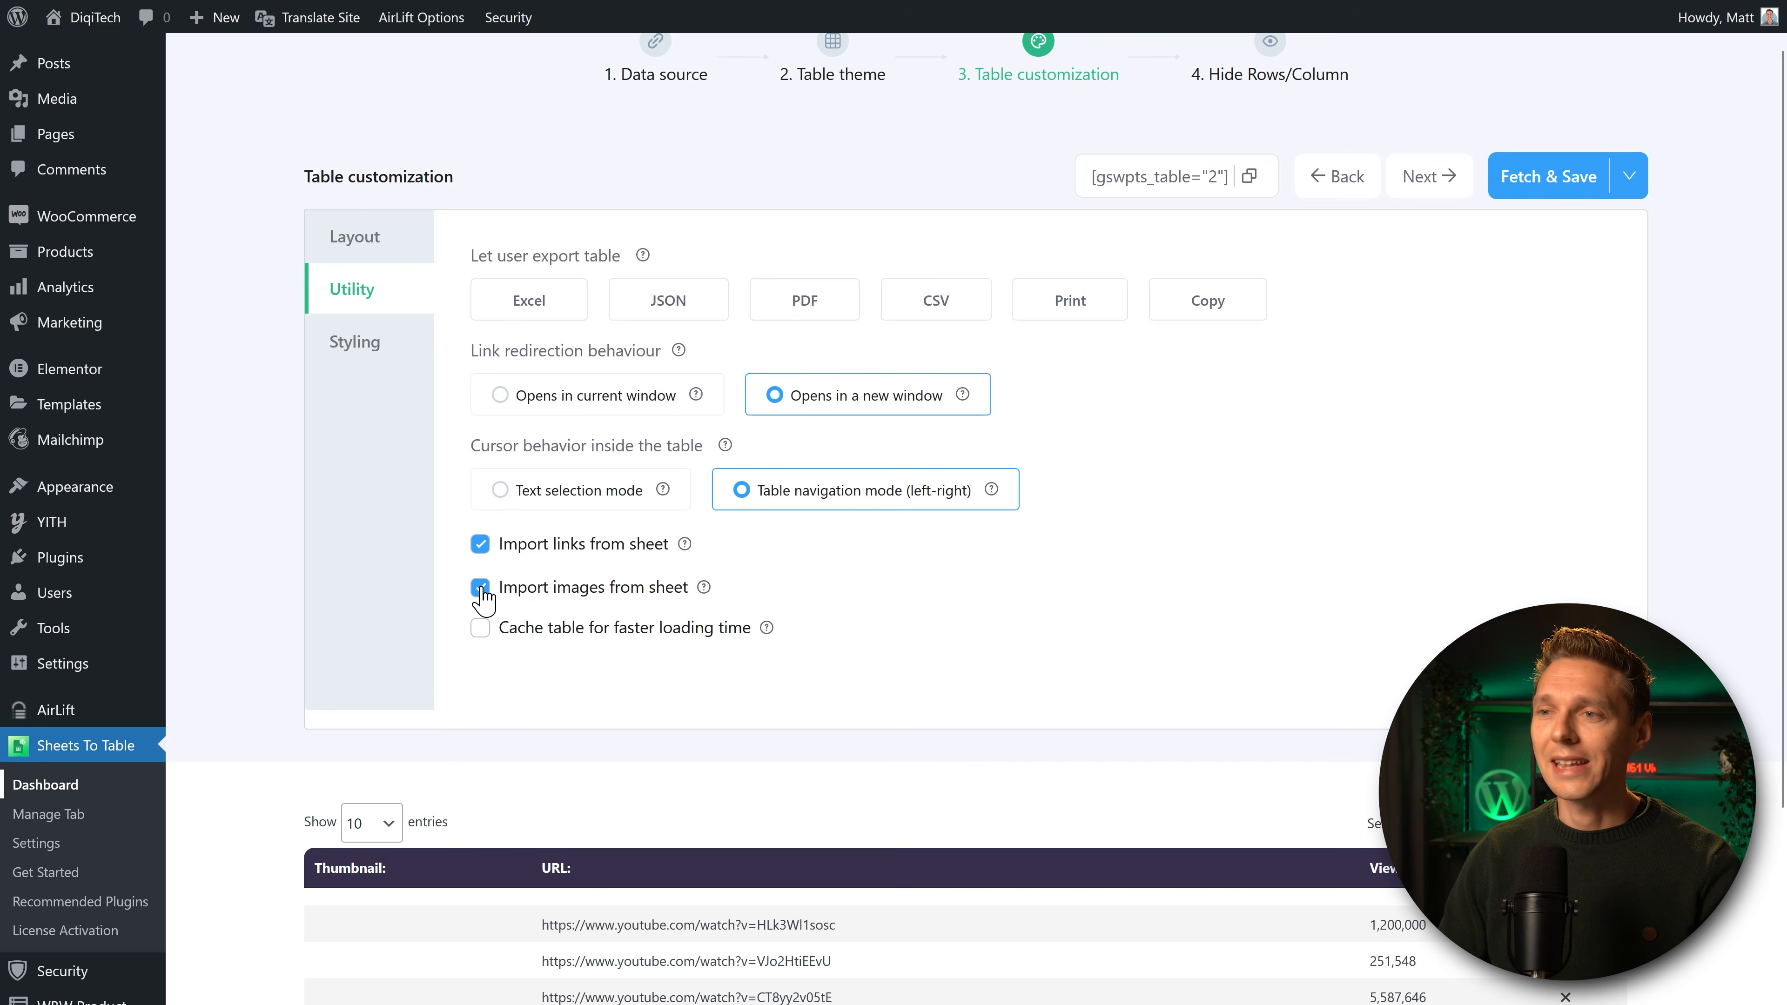
Check the videos table's preview with link and image importing enabled, and fetch and save the table.
scroll(821, 571, "down", 3)
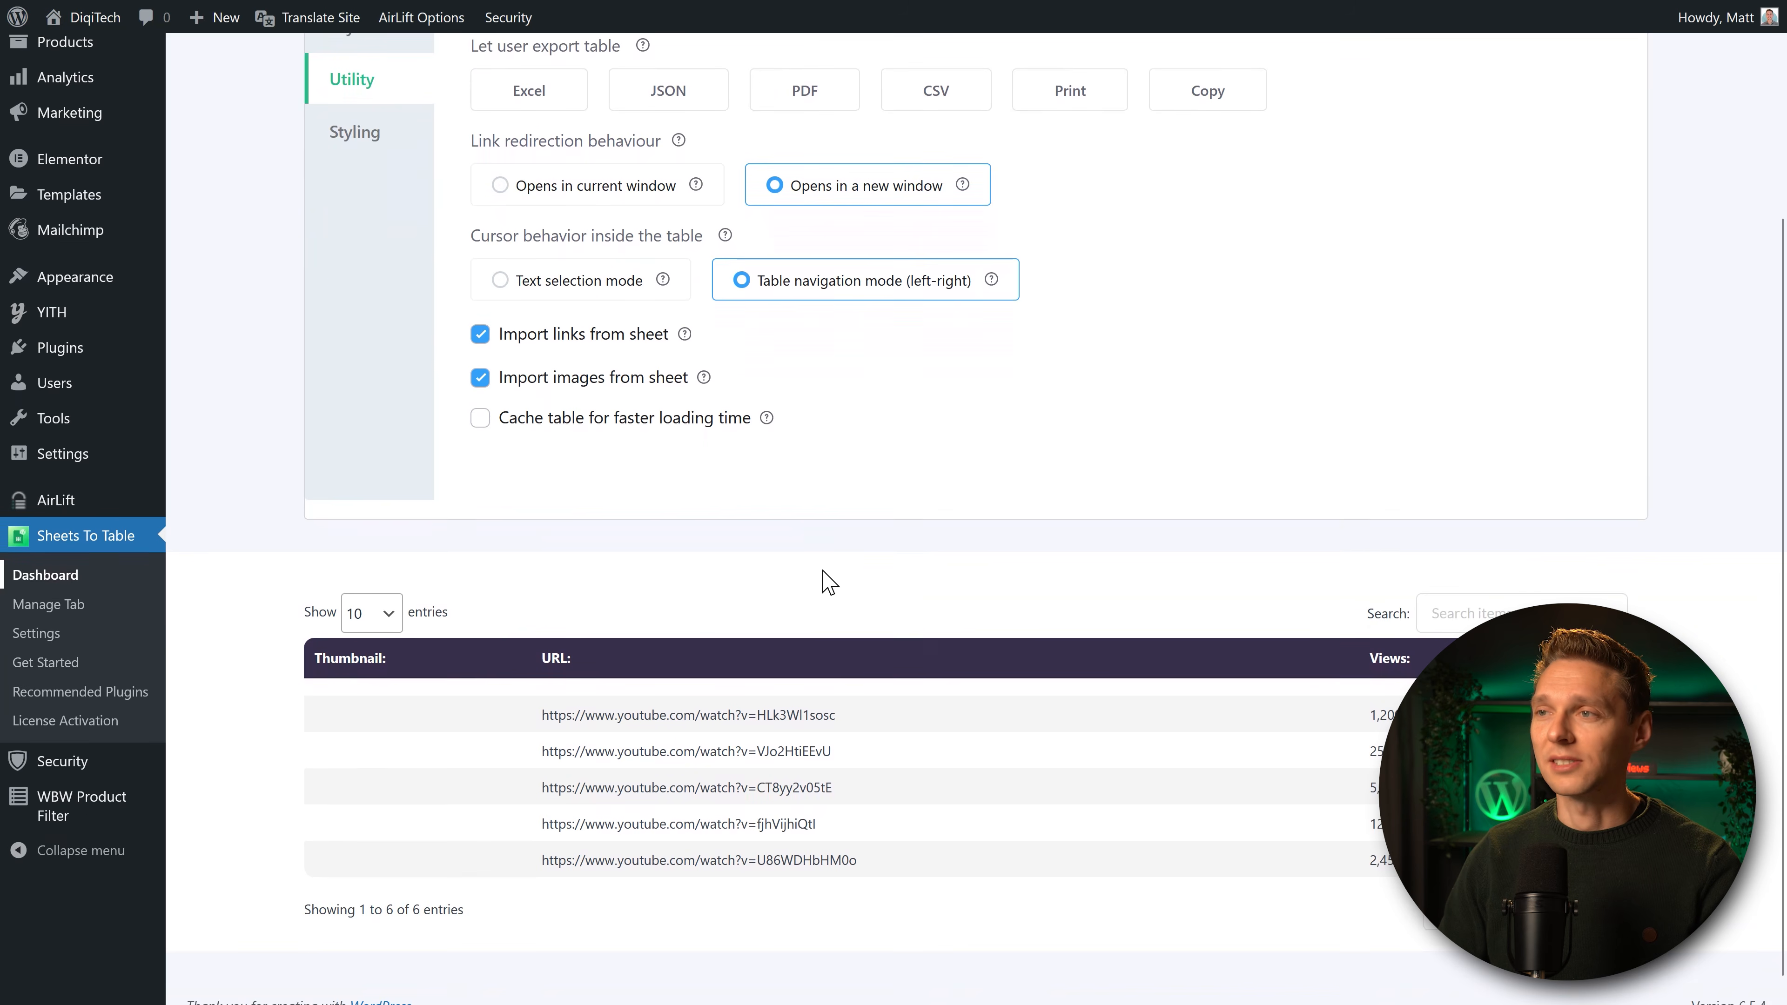
scroll(821, 571, "up", 2)
left_click(1526, 88)
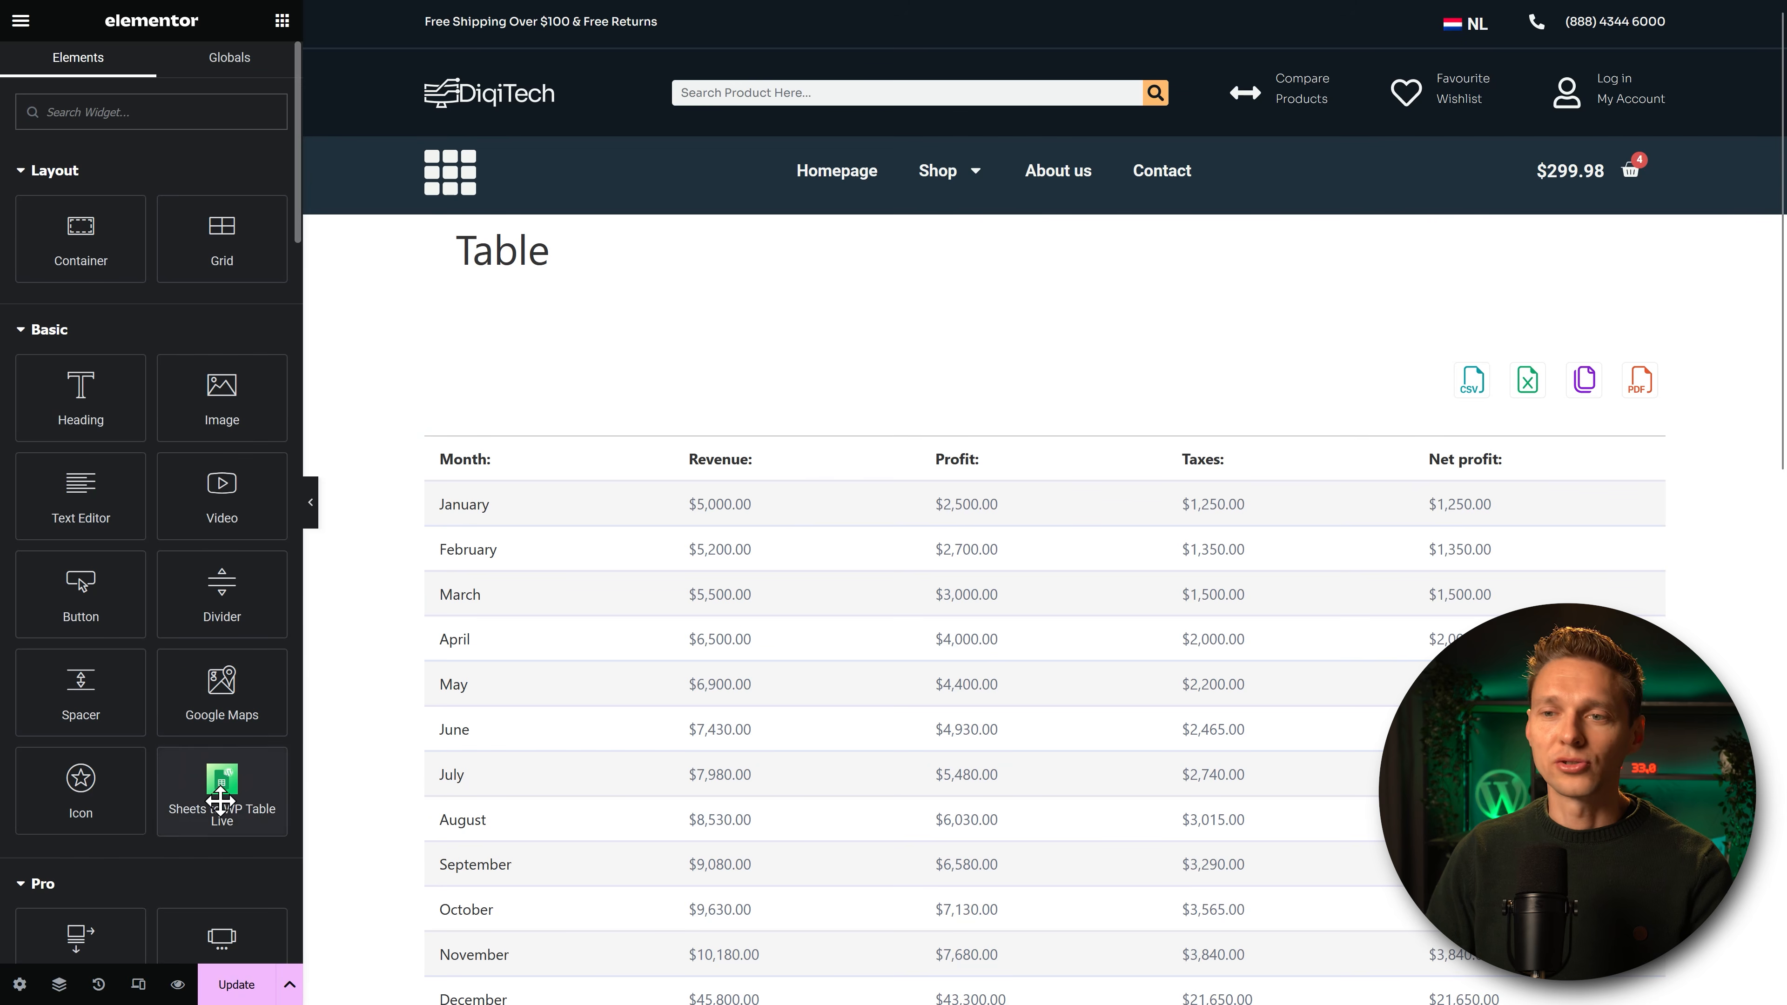
Insert a Sheets to WP Table Live widget above the profit table, assign it the YT Video's table, and update the page.
left_click_drag(215, 788, 563, 339)
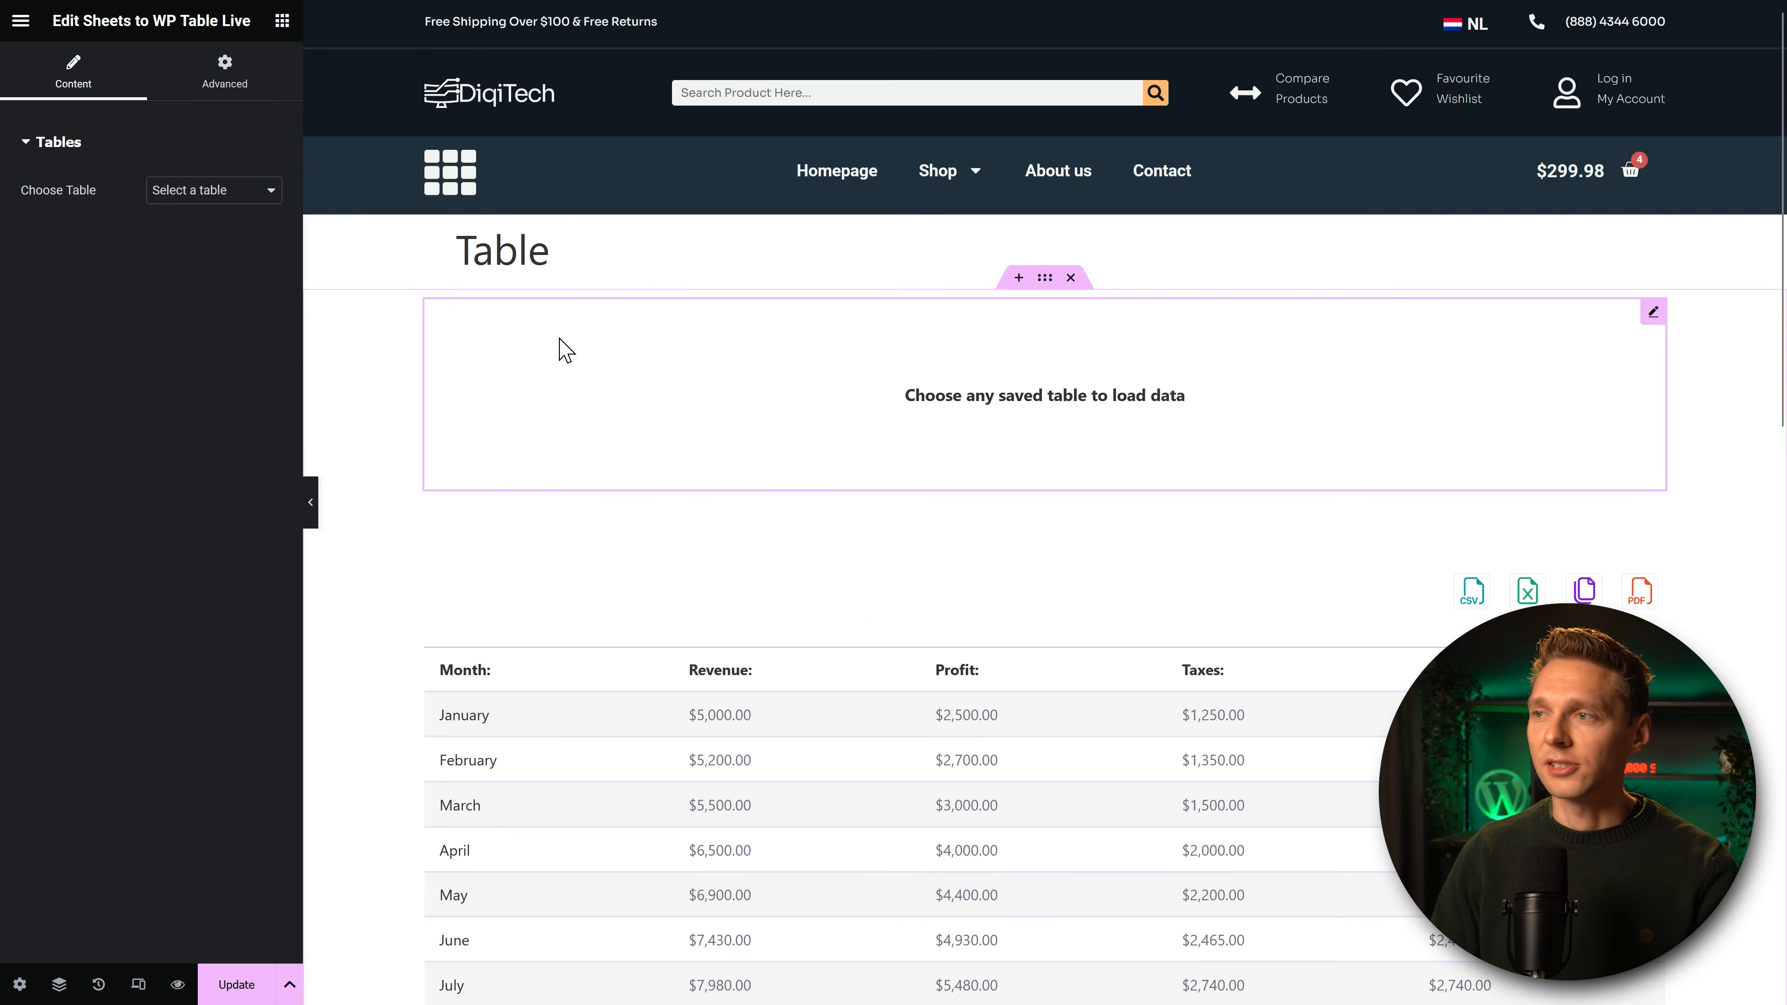
left_click(192, 191)
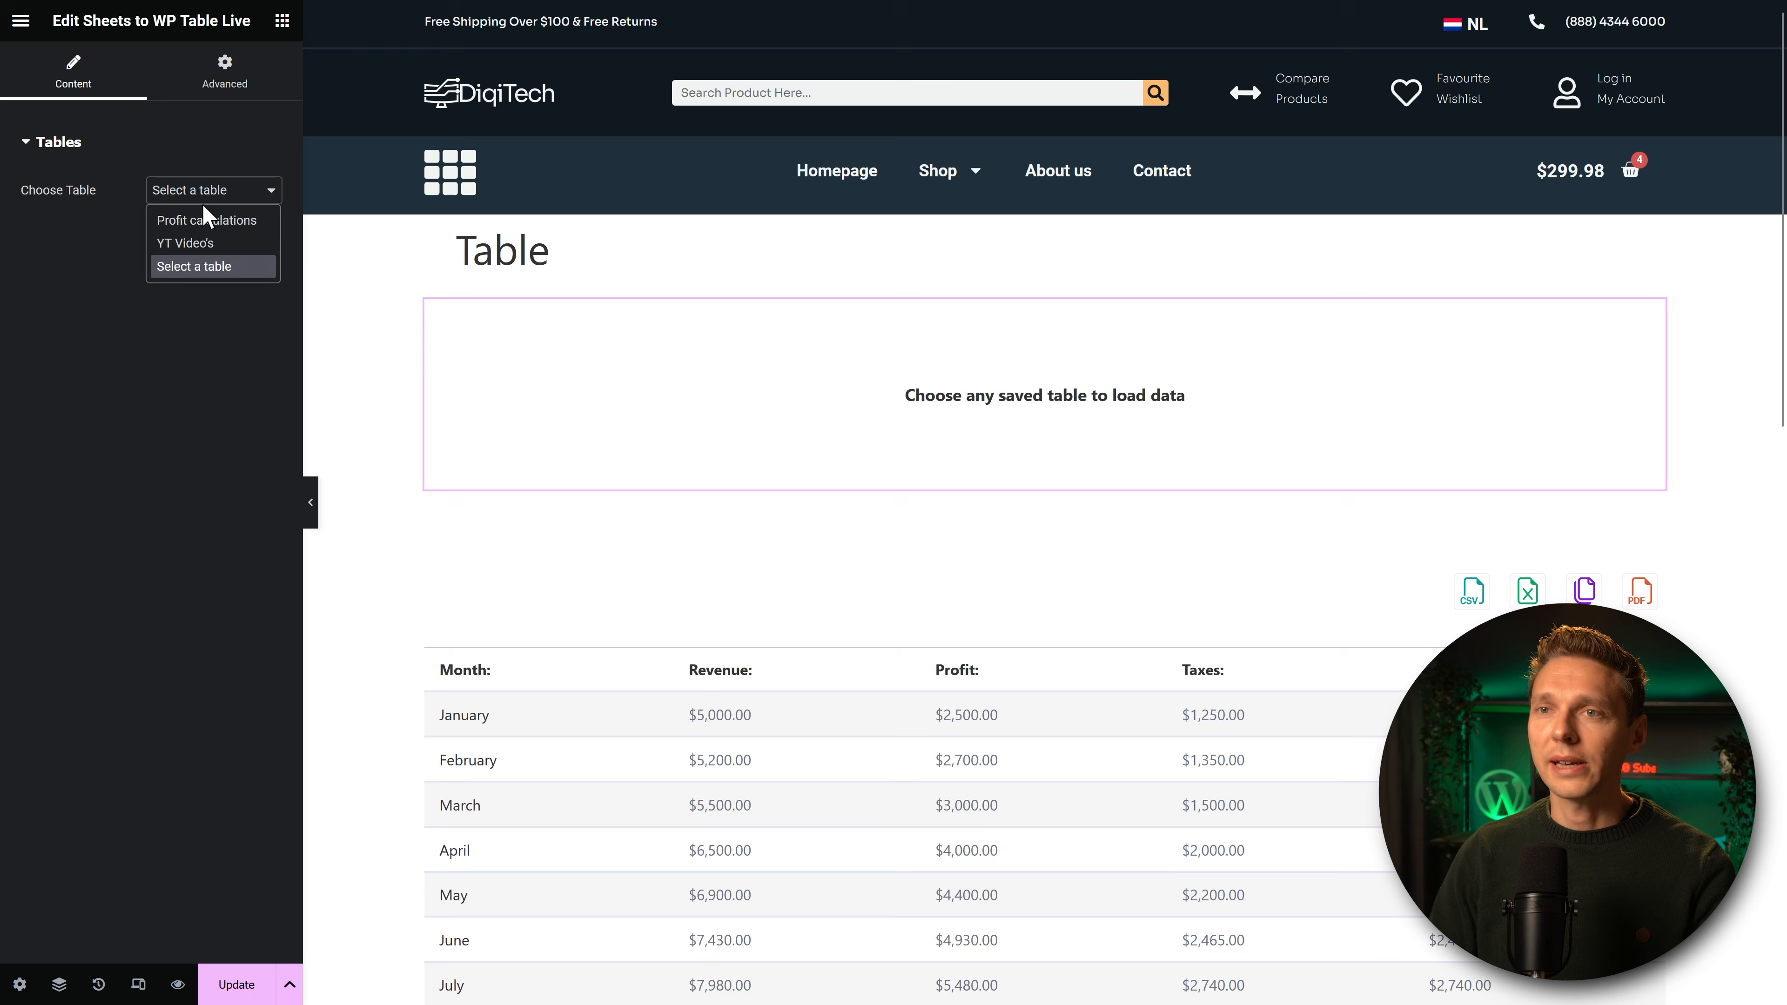
left_click(211, 244)
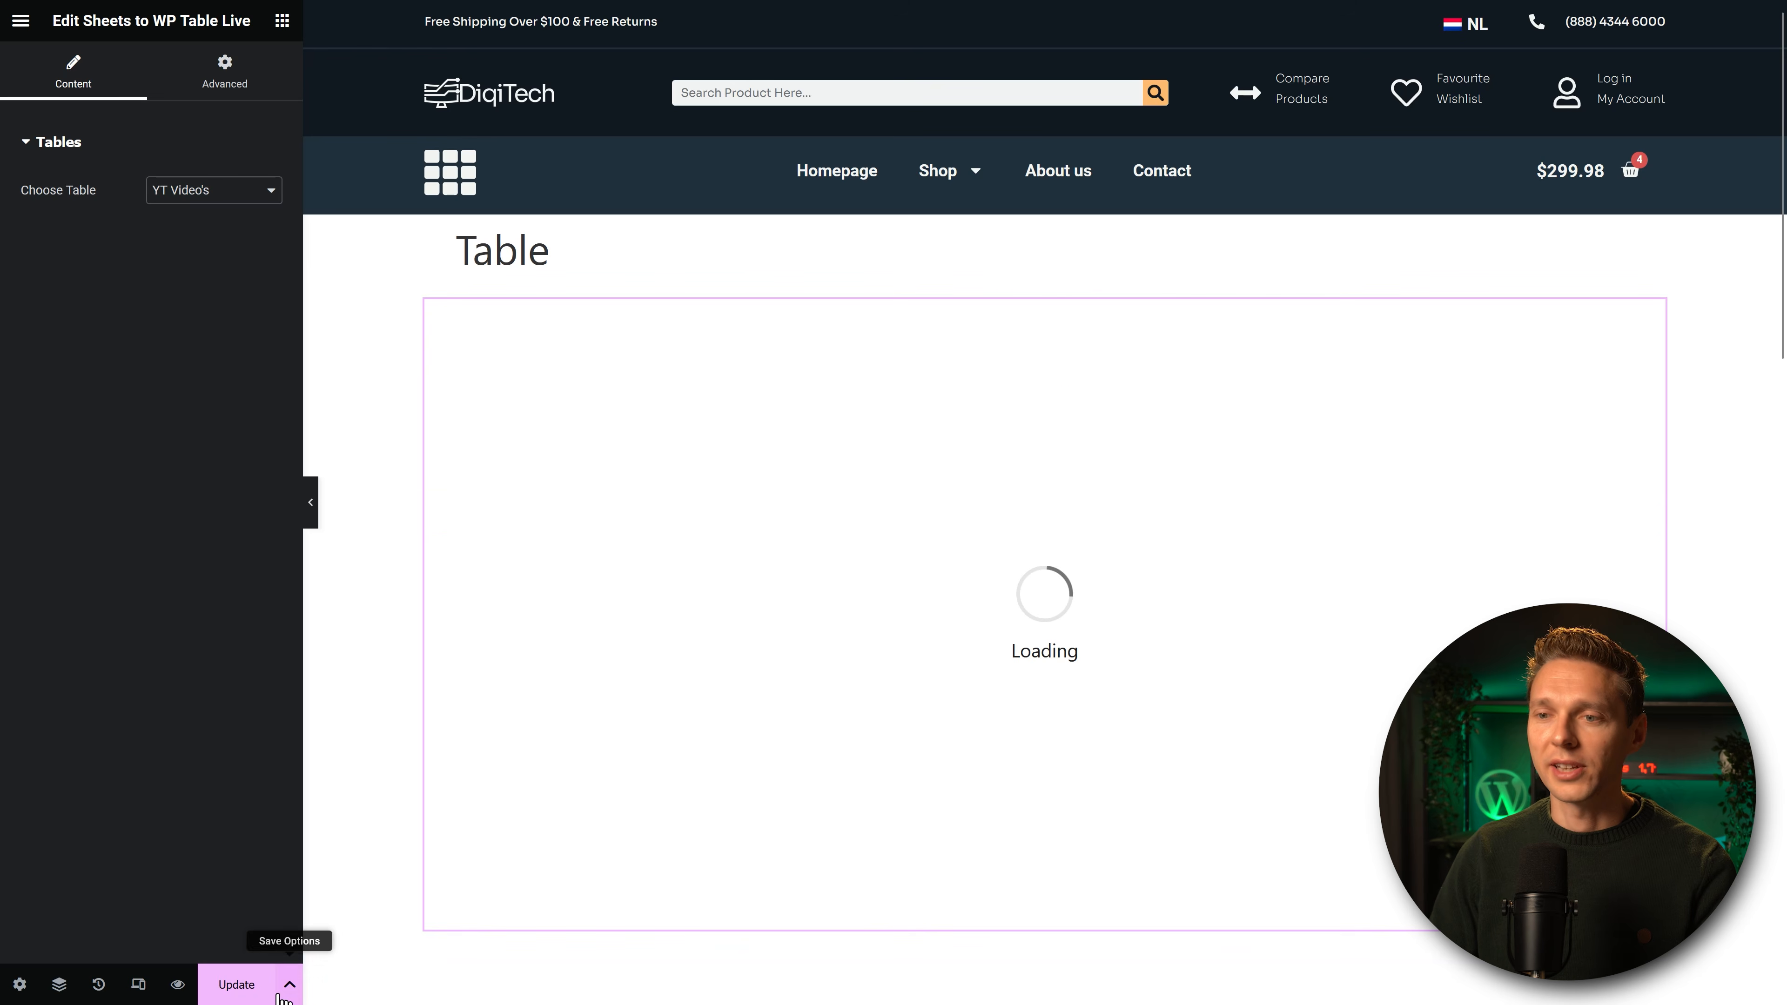
left_click(239, 985)
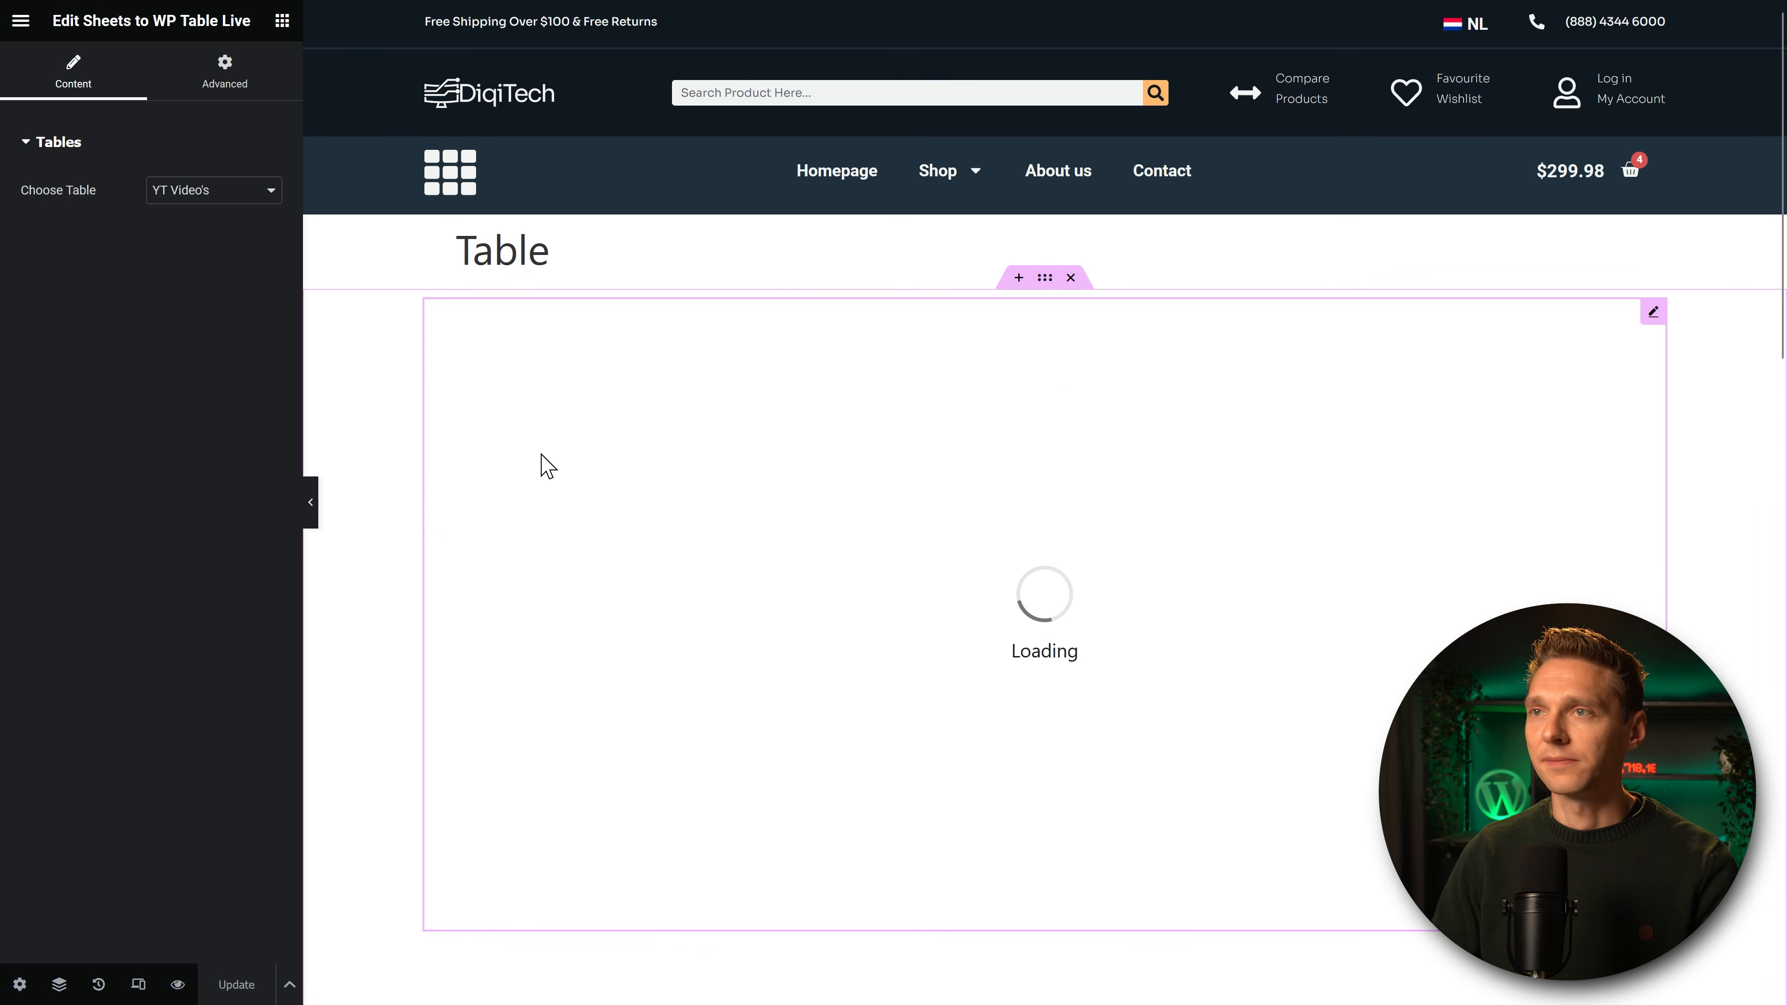
View the published Table page and test the first video's URL, returning to the table.
left_click(20, 20)
left_click(90, 514)
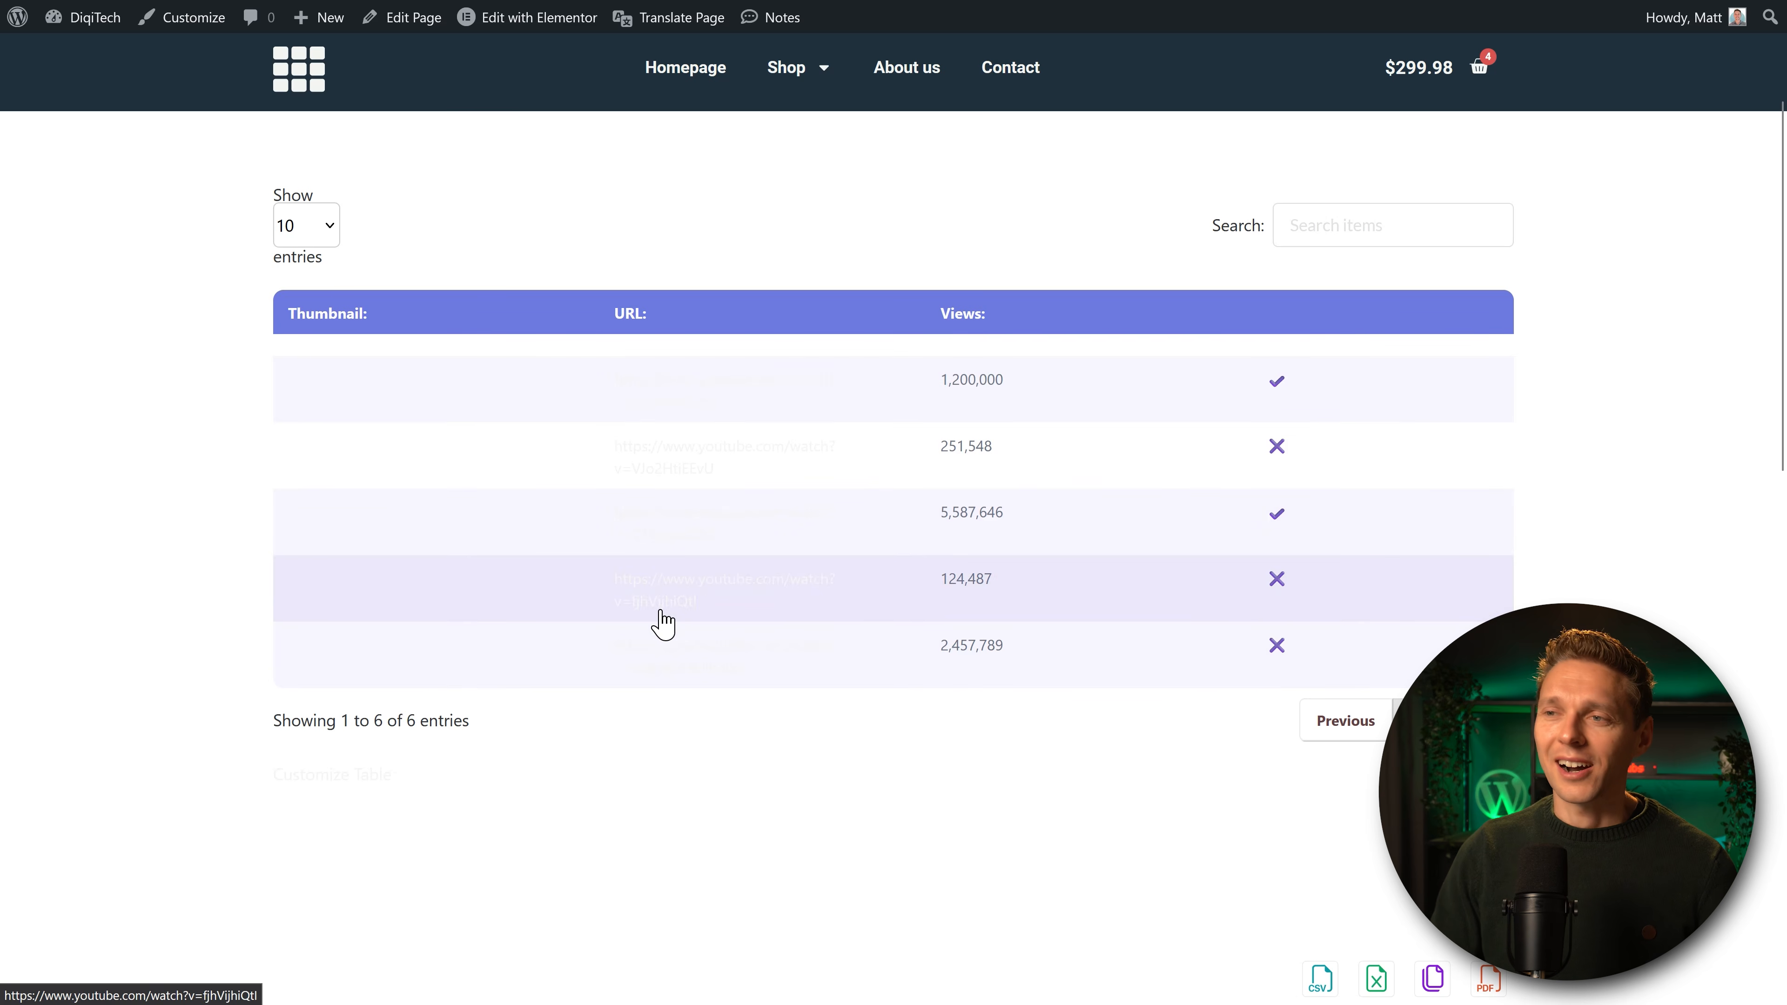
left_click(677, 386)
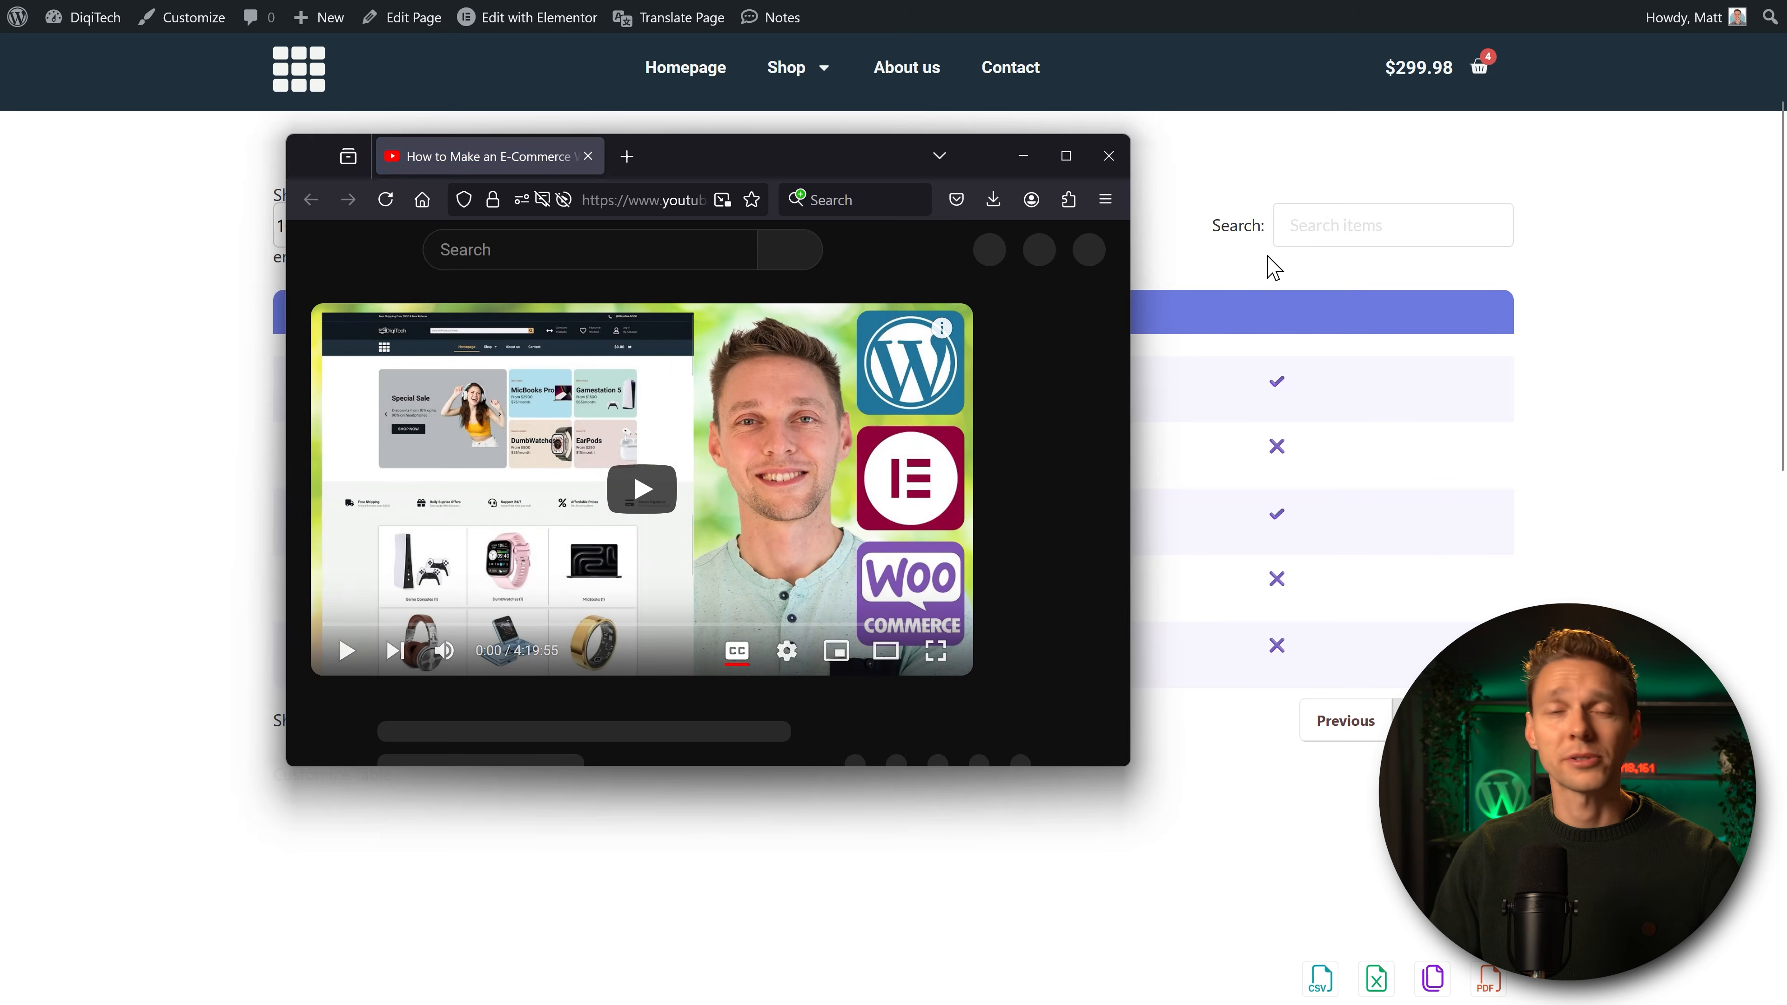
left_click(1267, 259)
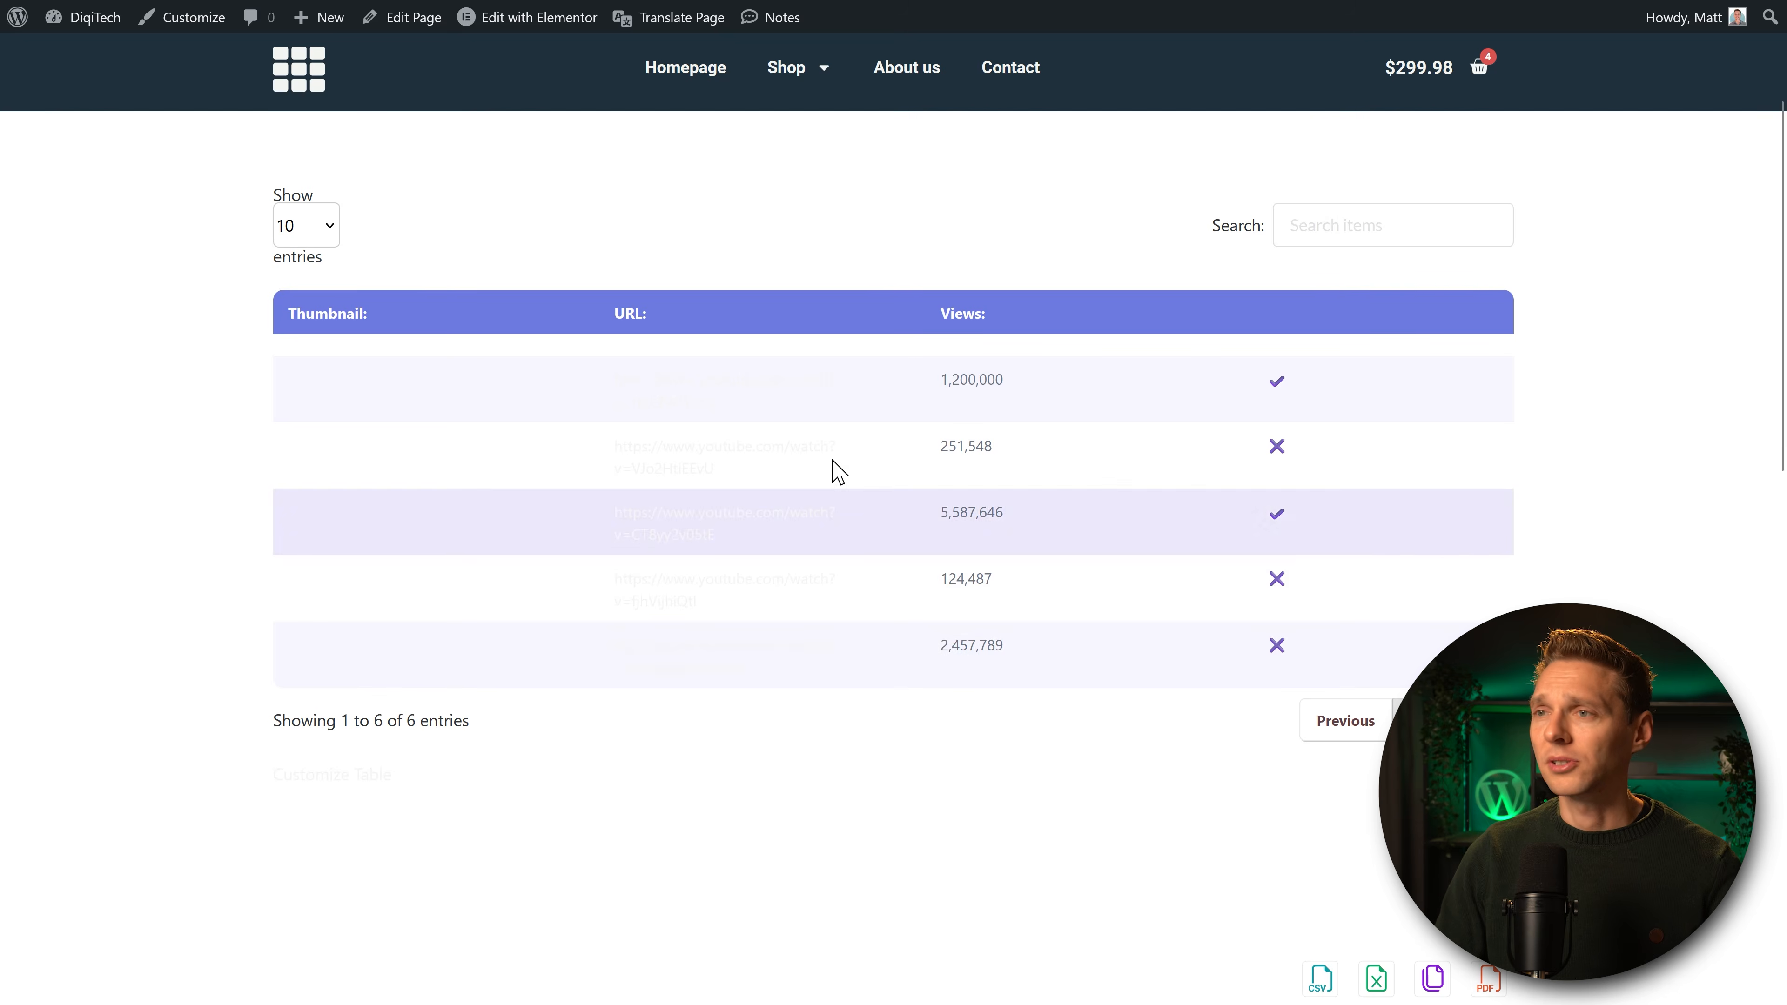
Apply the Simple theme to the videos table, save it, and return to the published Table page.
left_click(417, 28)
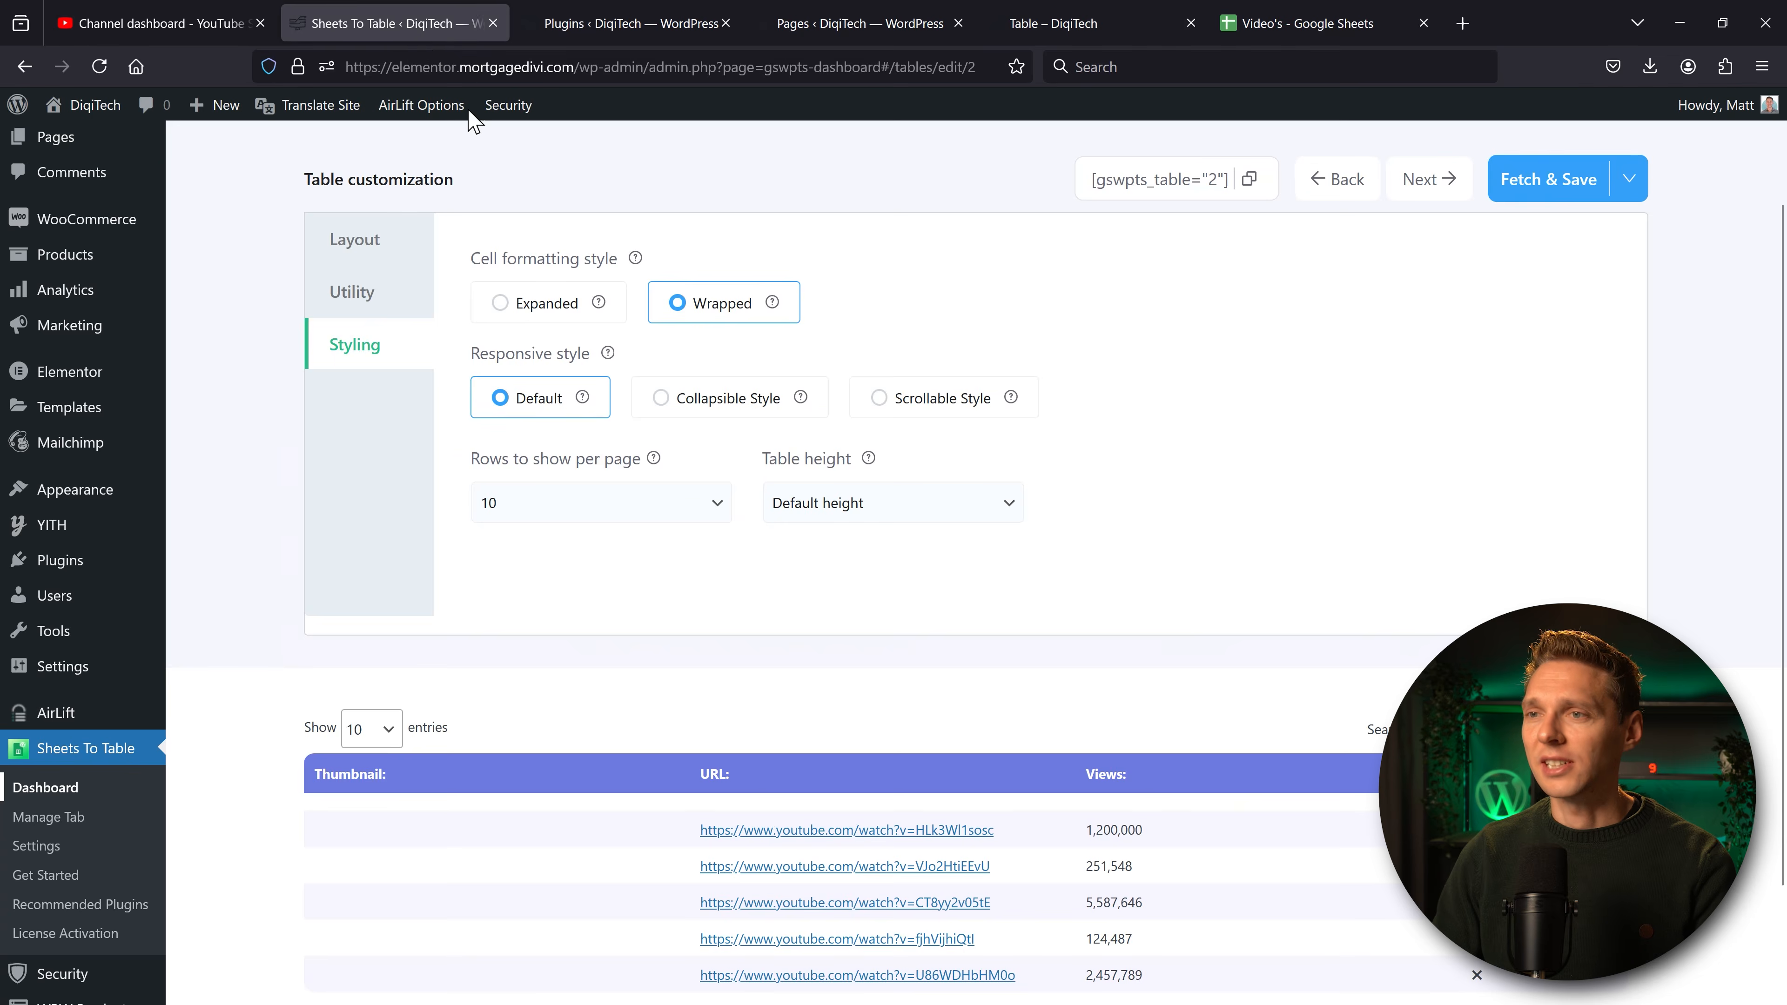
scroll(551, 546, "up", 3)
left_click(832, 88)
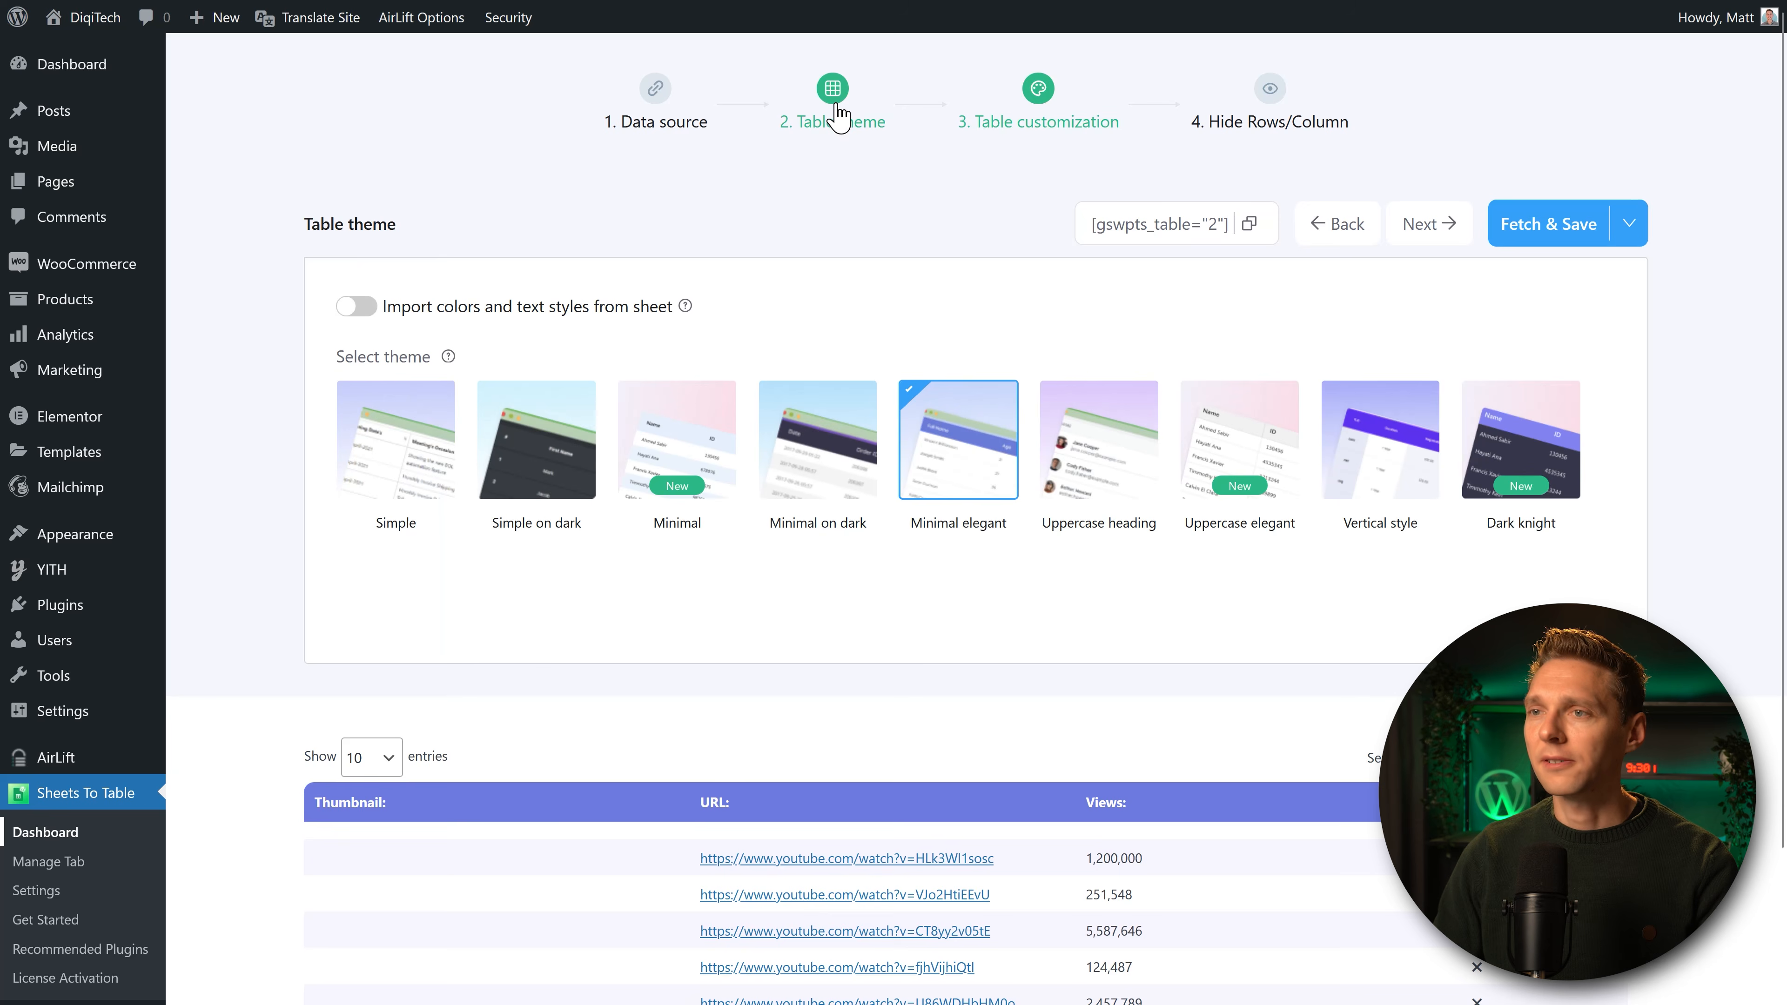
left_click(400, 454)
left_click(1523, 243)
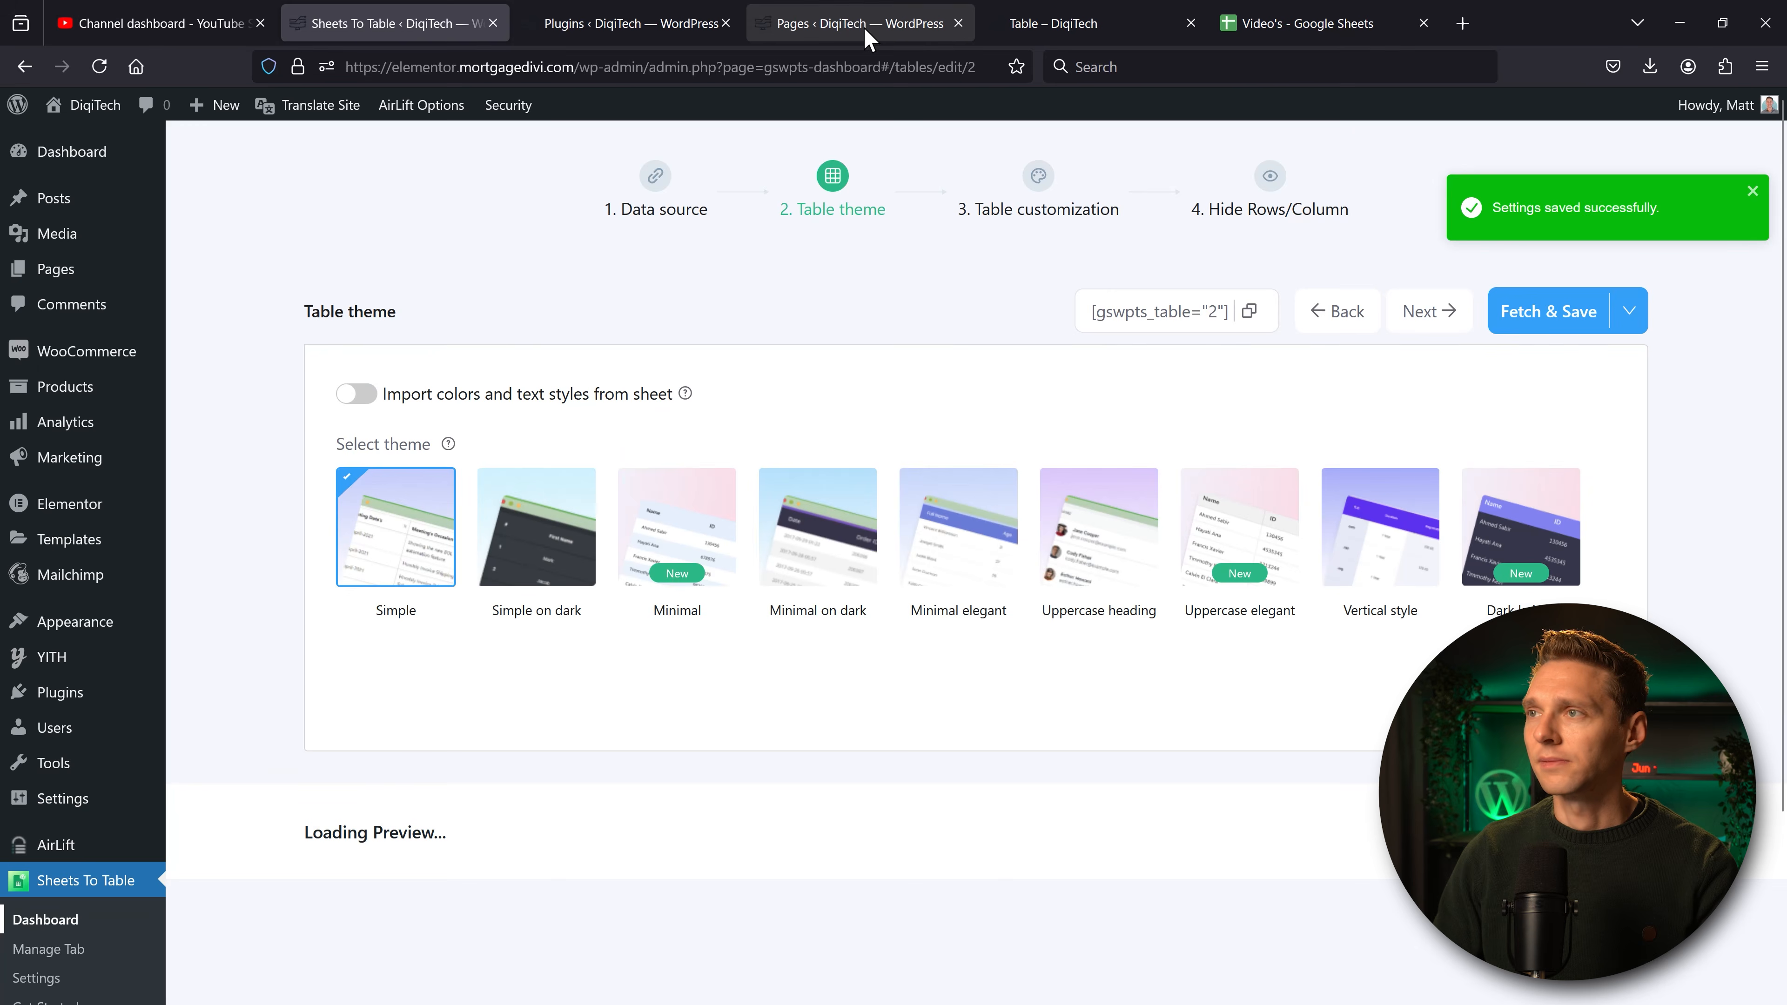
left_click(1056, 21)
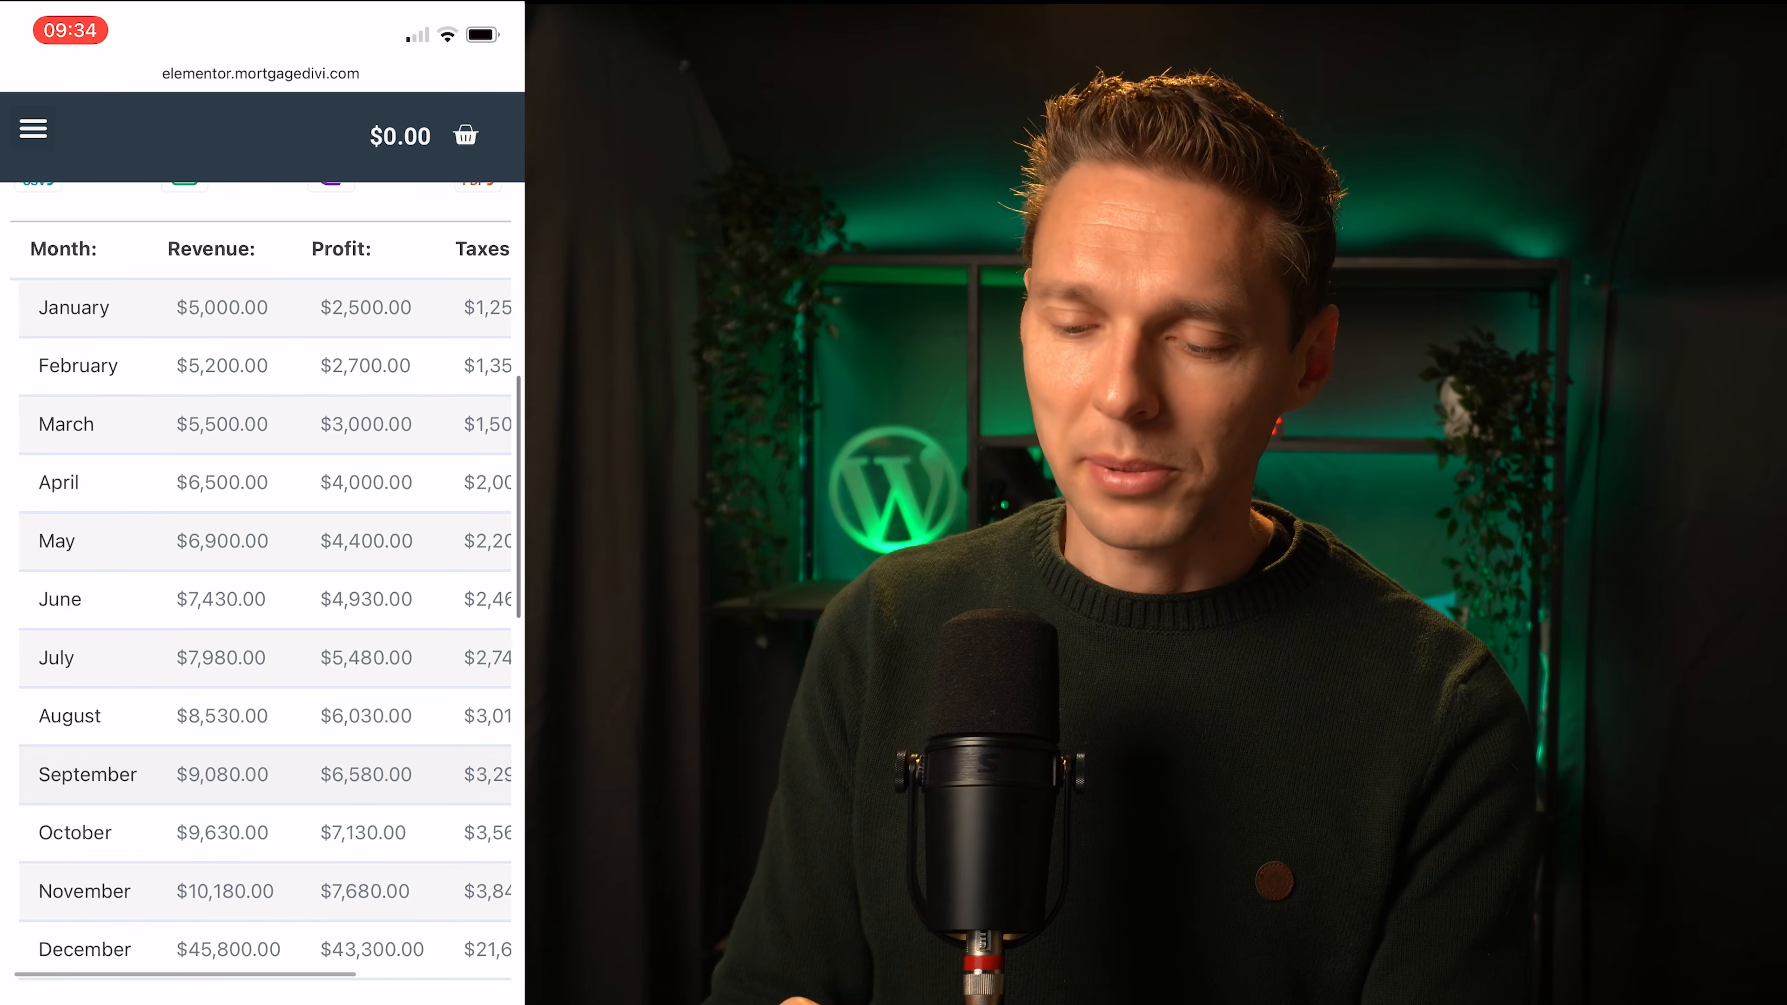
Examine the profit table's columns on the mobile version of the page, from Month to Net profit.
scroll(260, 775, "left", 3)
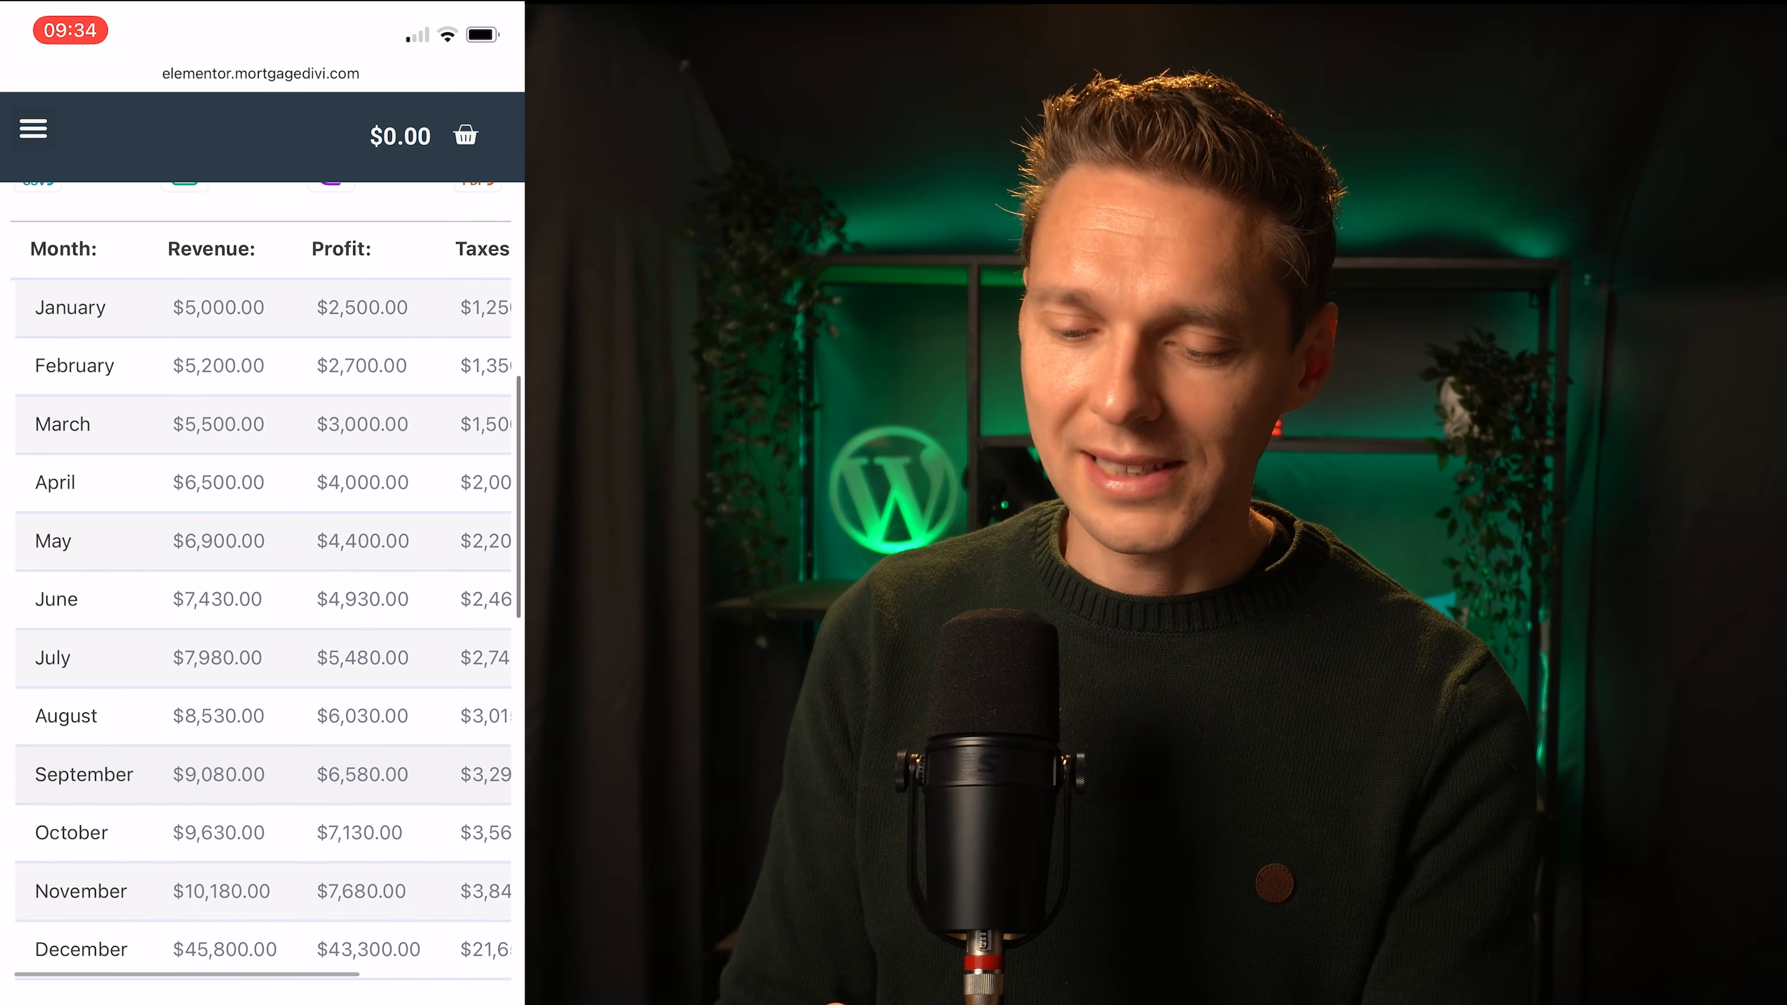
scroll(261, 598, "right", 3)
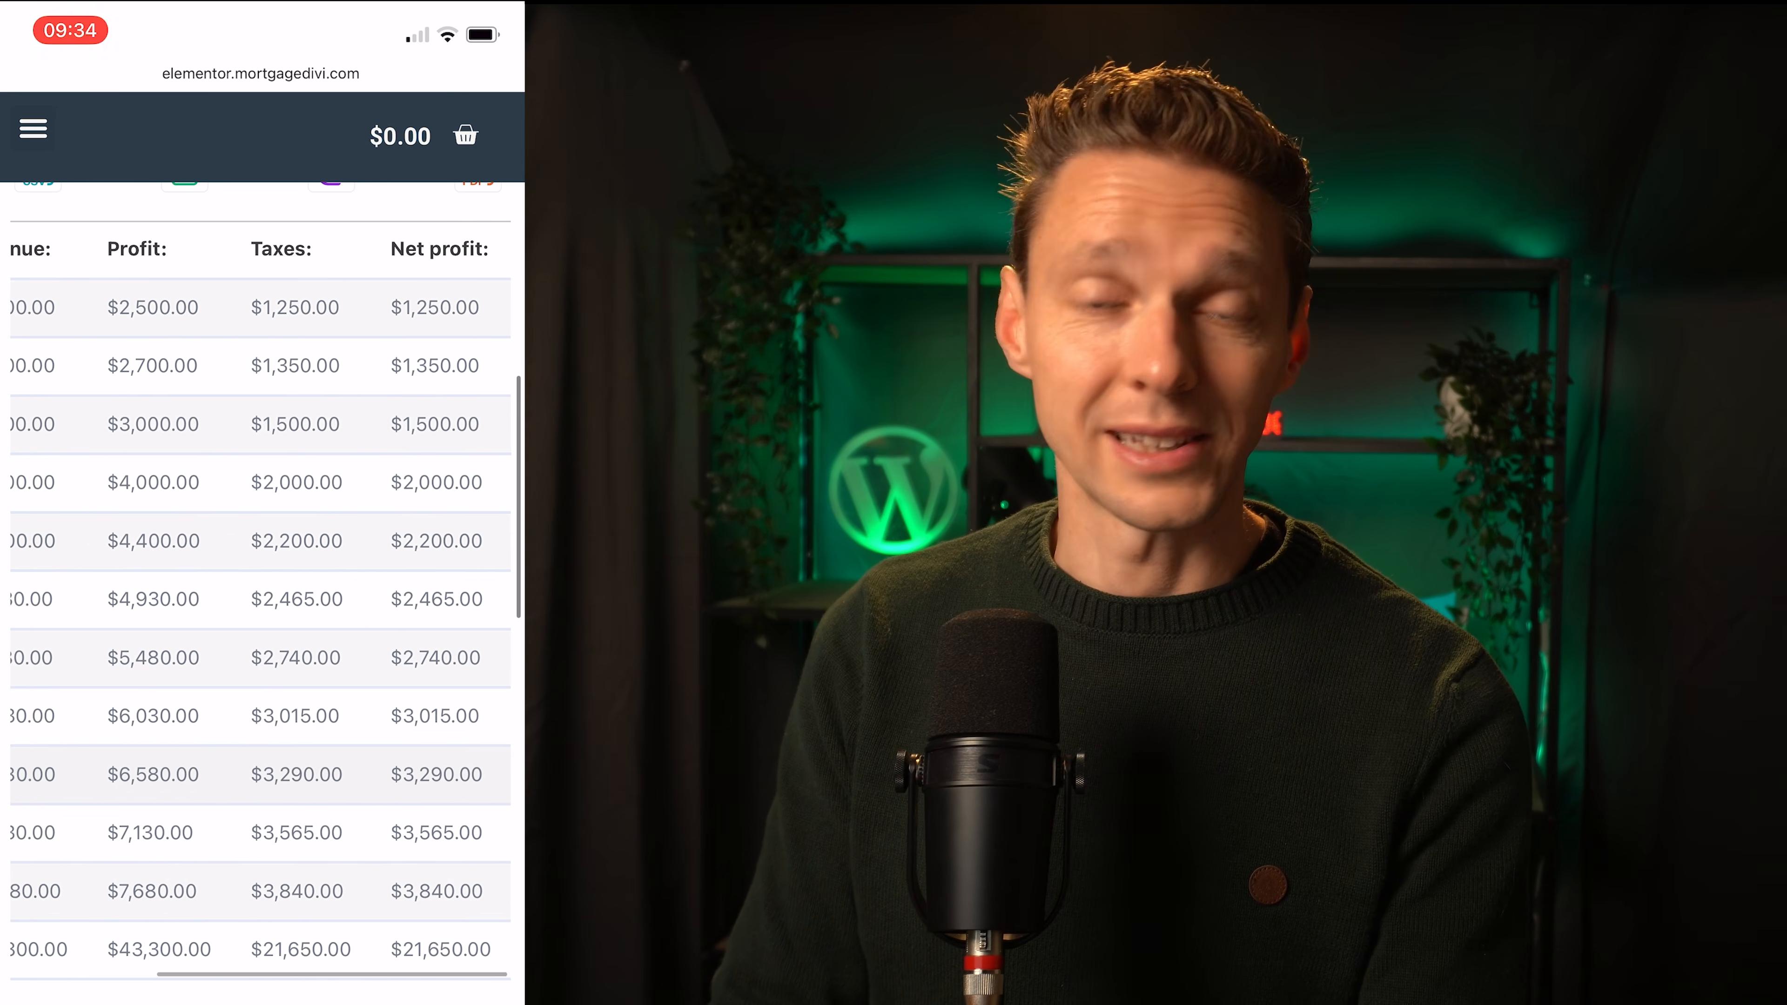
scroll(261, 598, "left", 3)
scroll(261, 563, "up", 2)
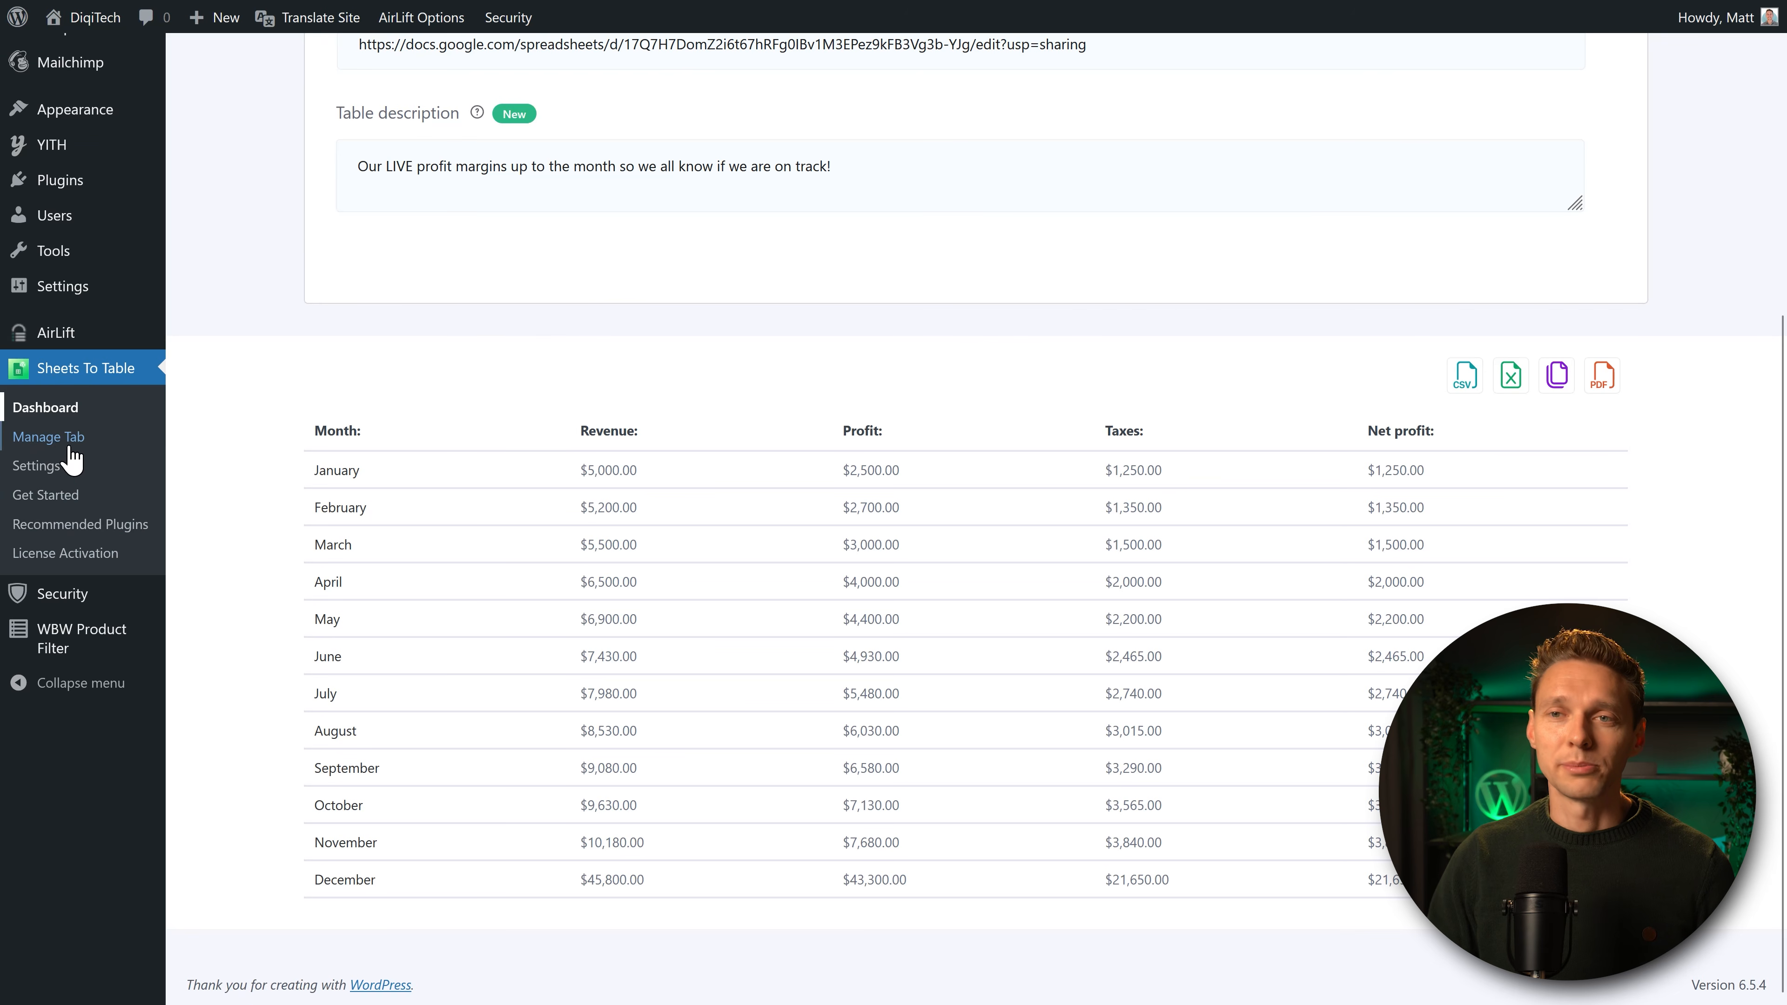
Create a new tab group in Sheets To Table and title it "All sheets".
left_click(49, 438)
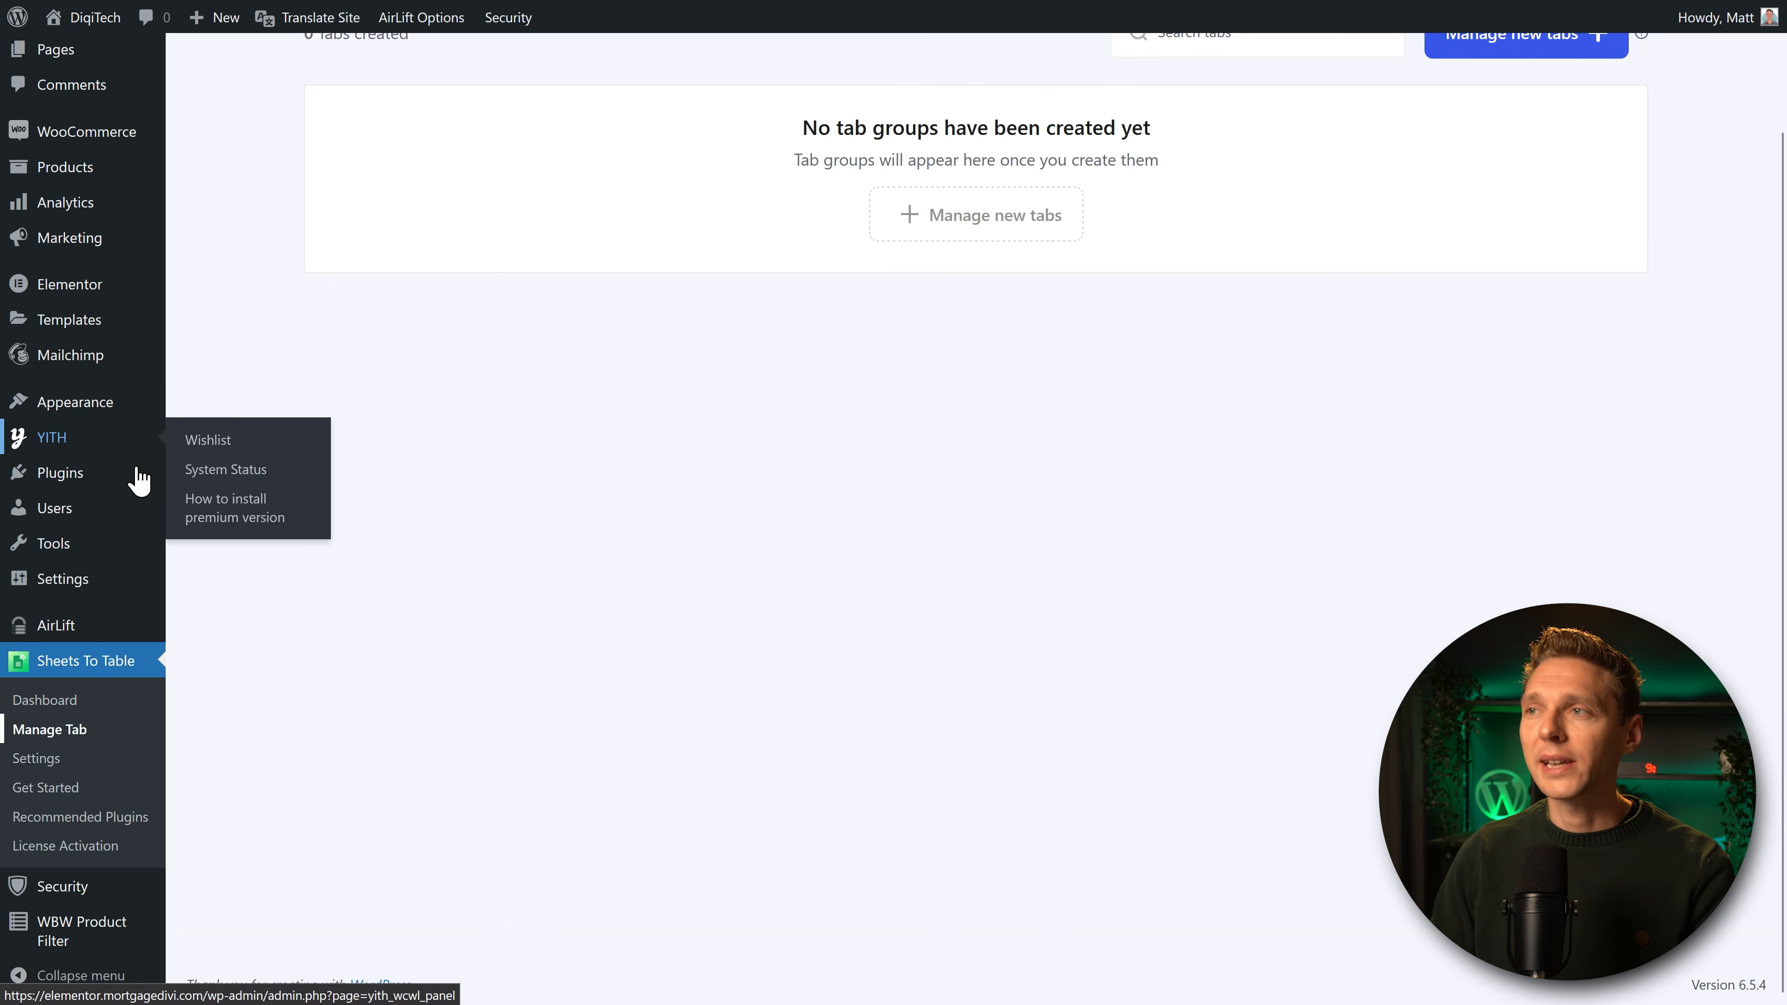
scroll(679, 423, "up", 2)
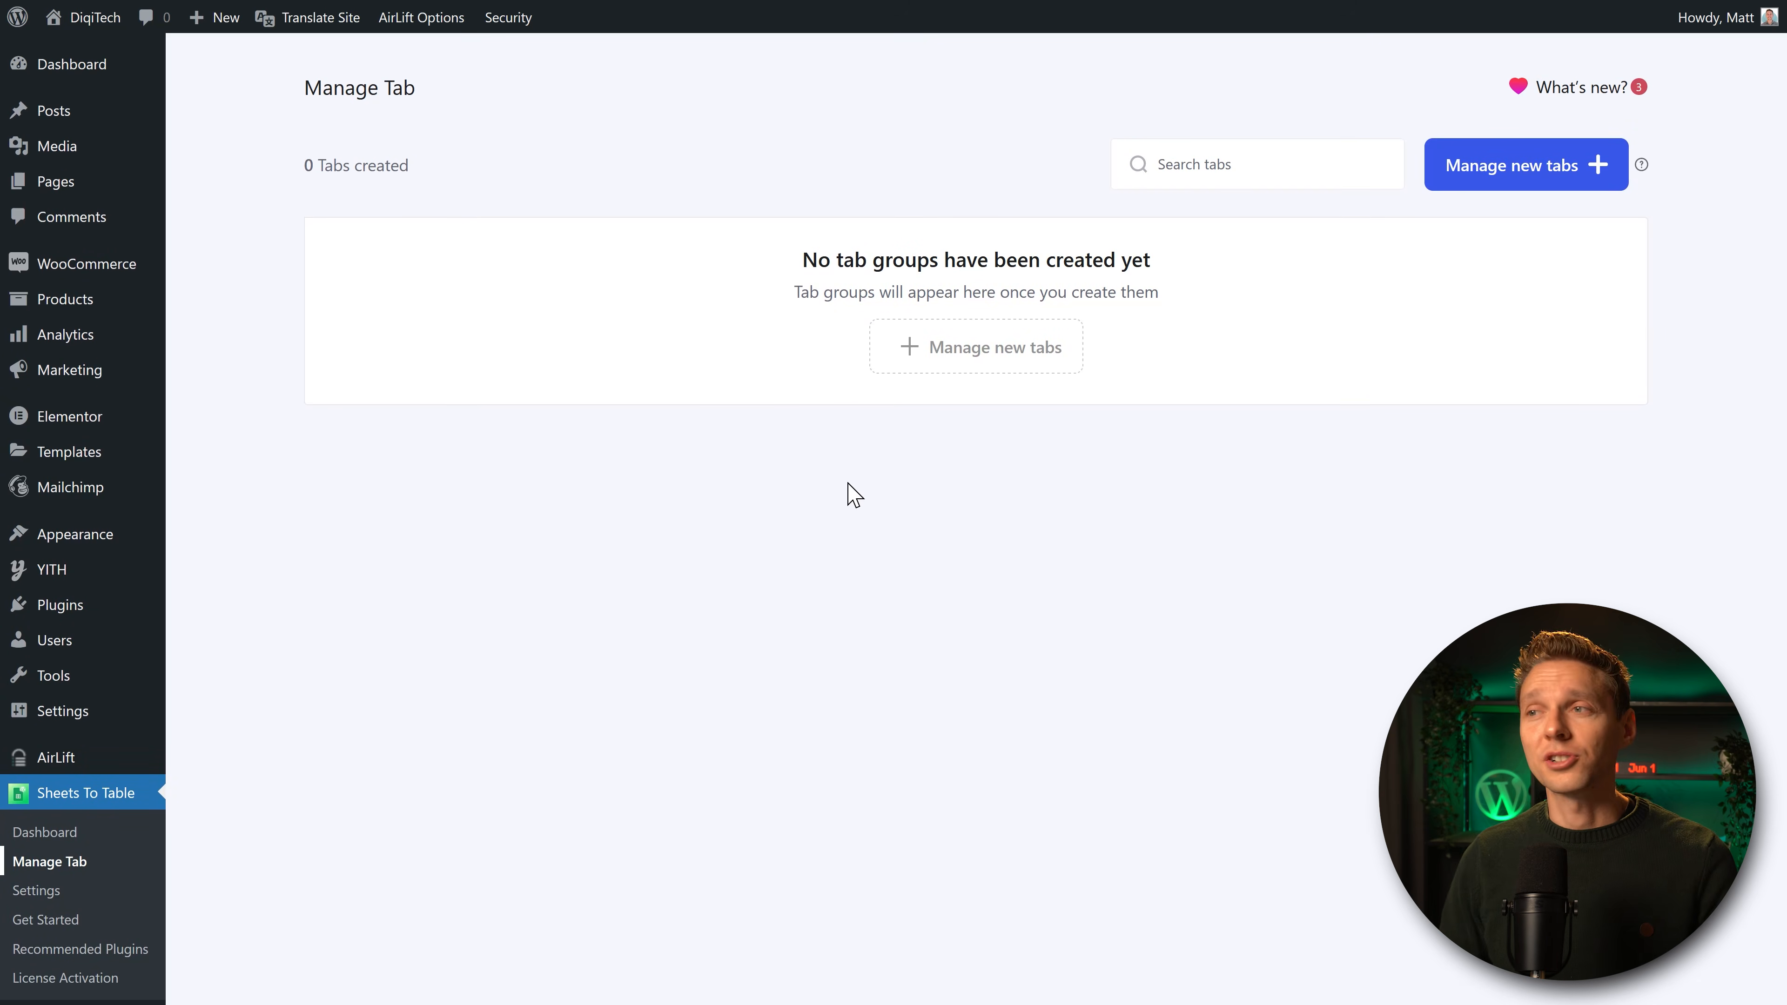
left_click(983, 354)
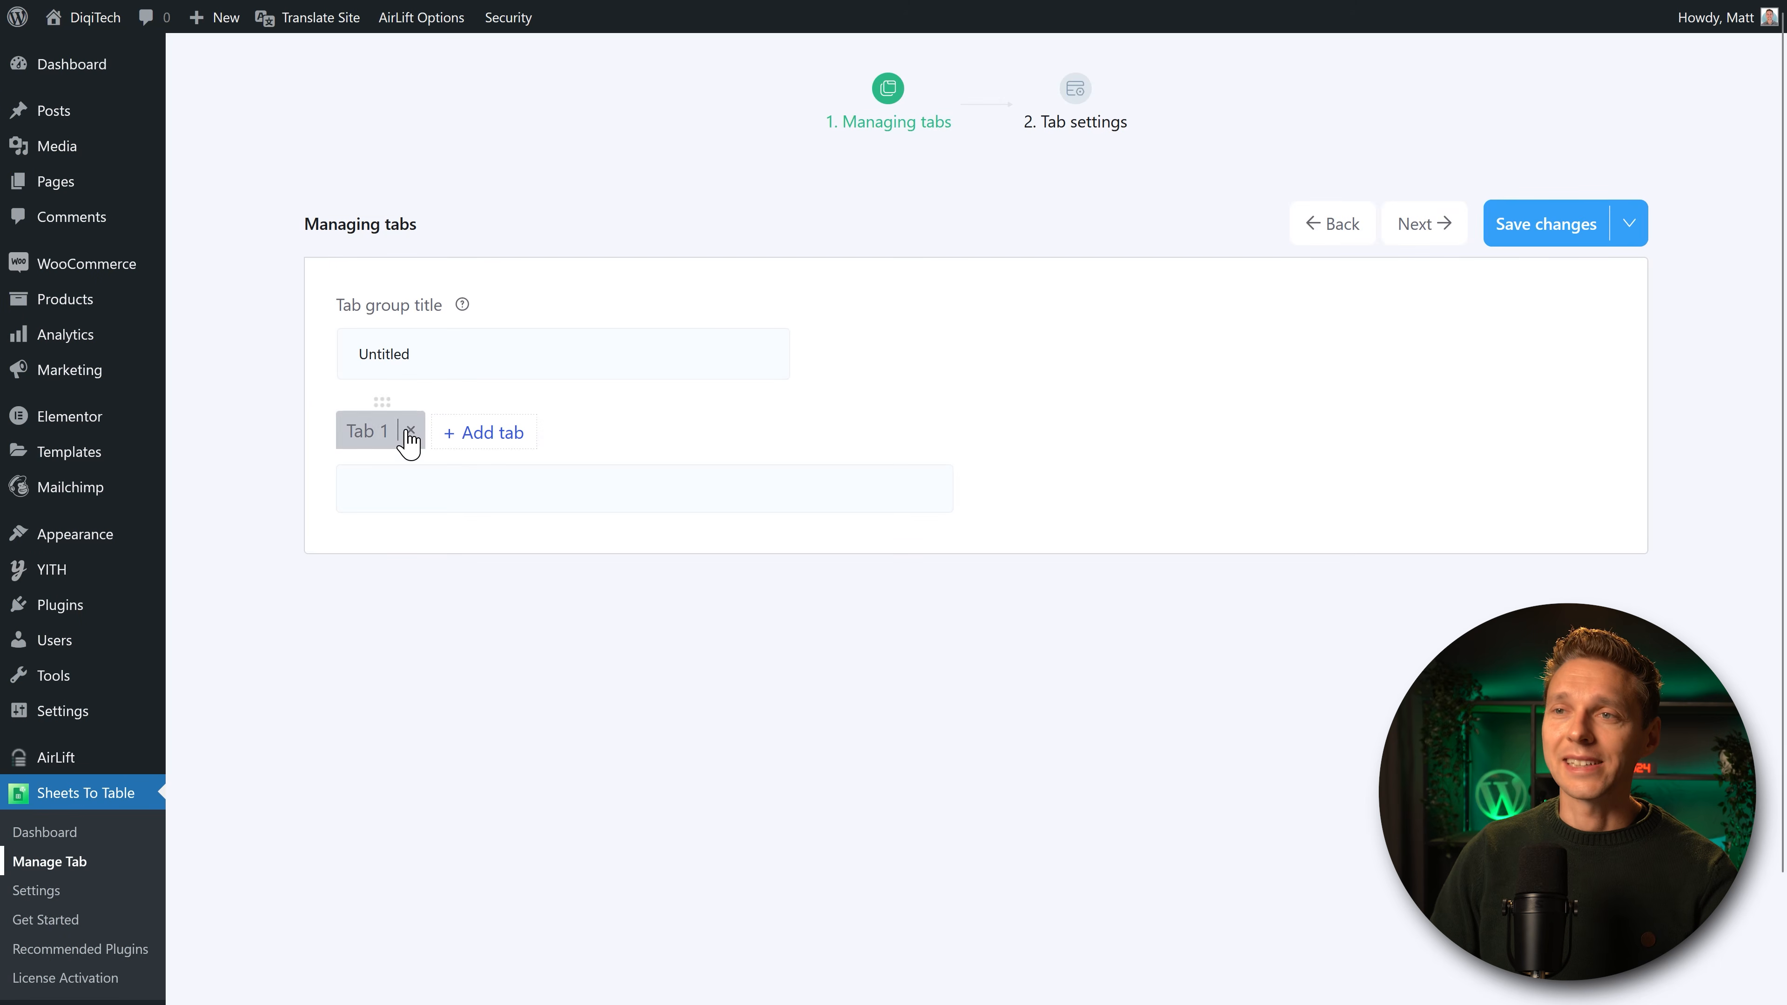
double_click(387, 354)
type("ALI s")
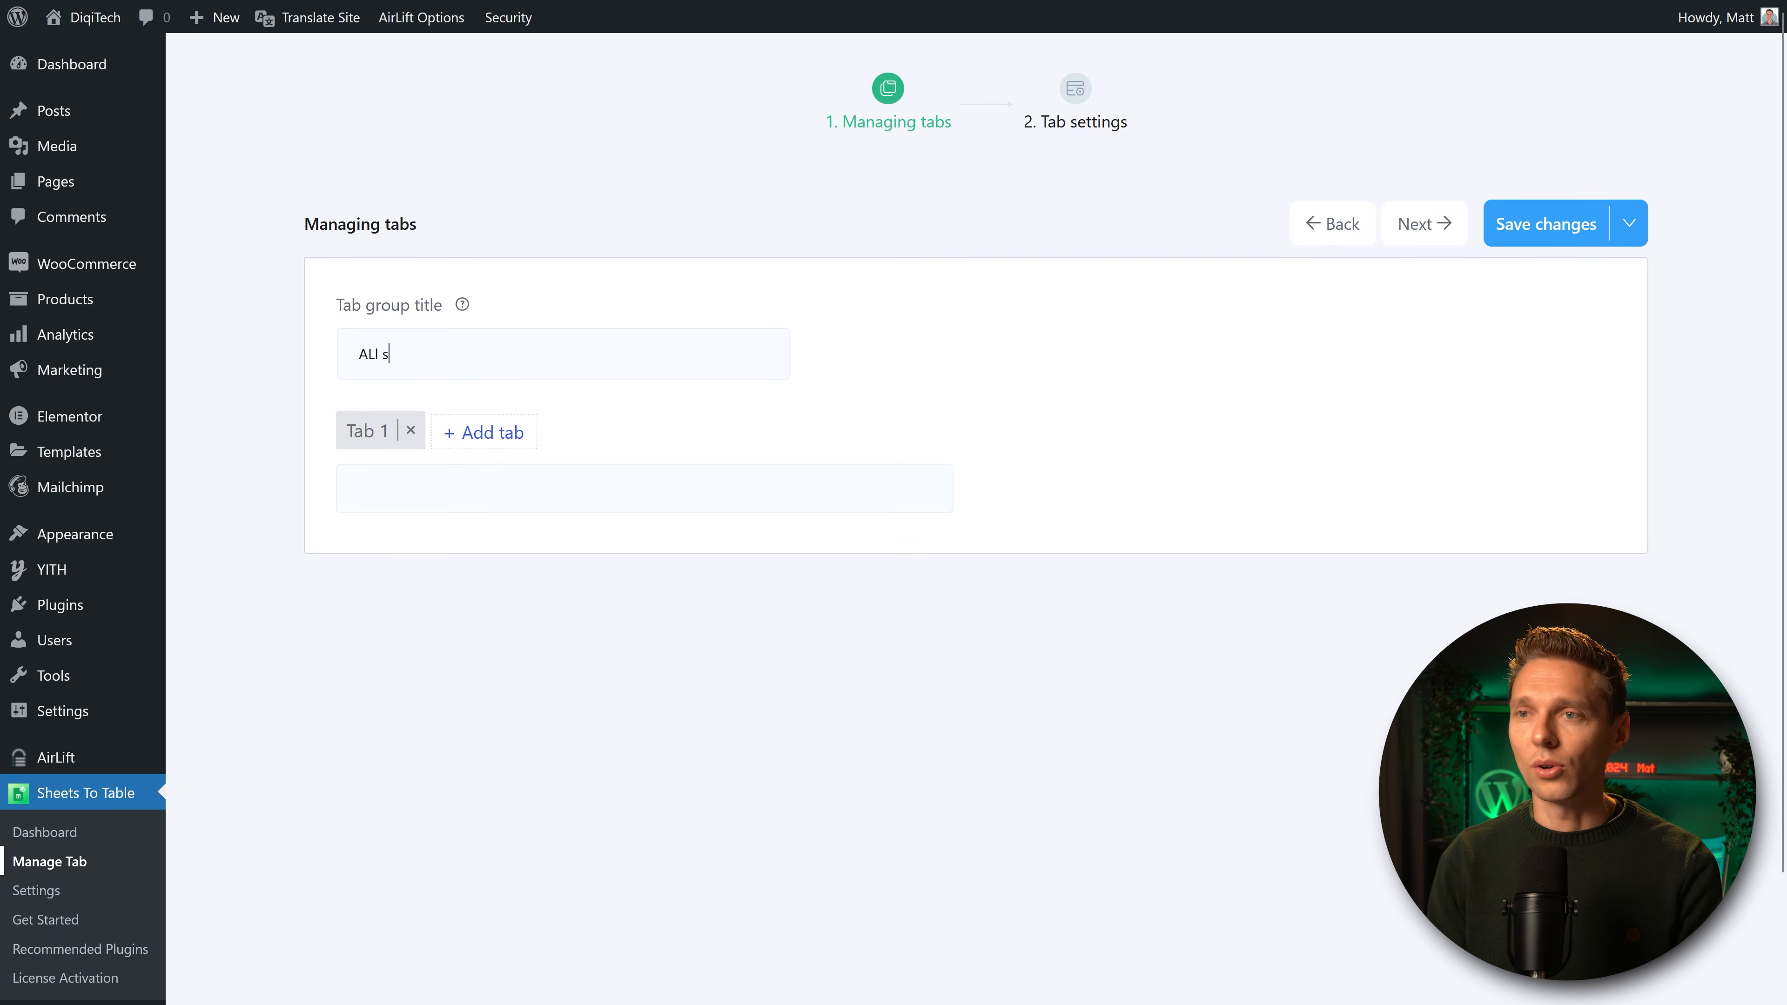
type("heets")
Rename the group's first tab as "Profits" and choose the Profit calculations table for it.
left_click(348, 436)
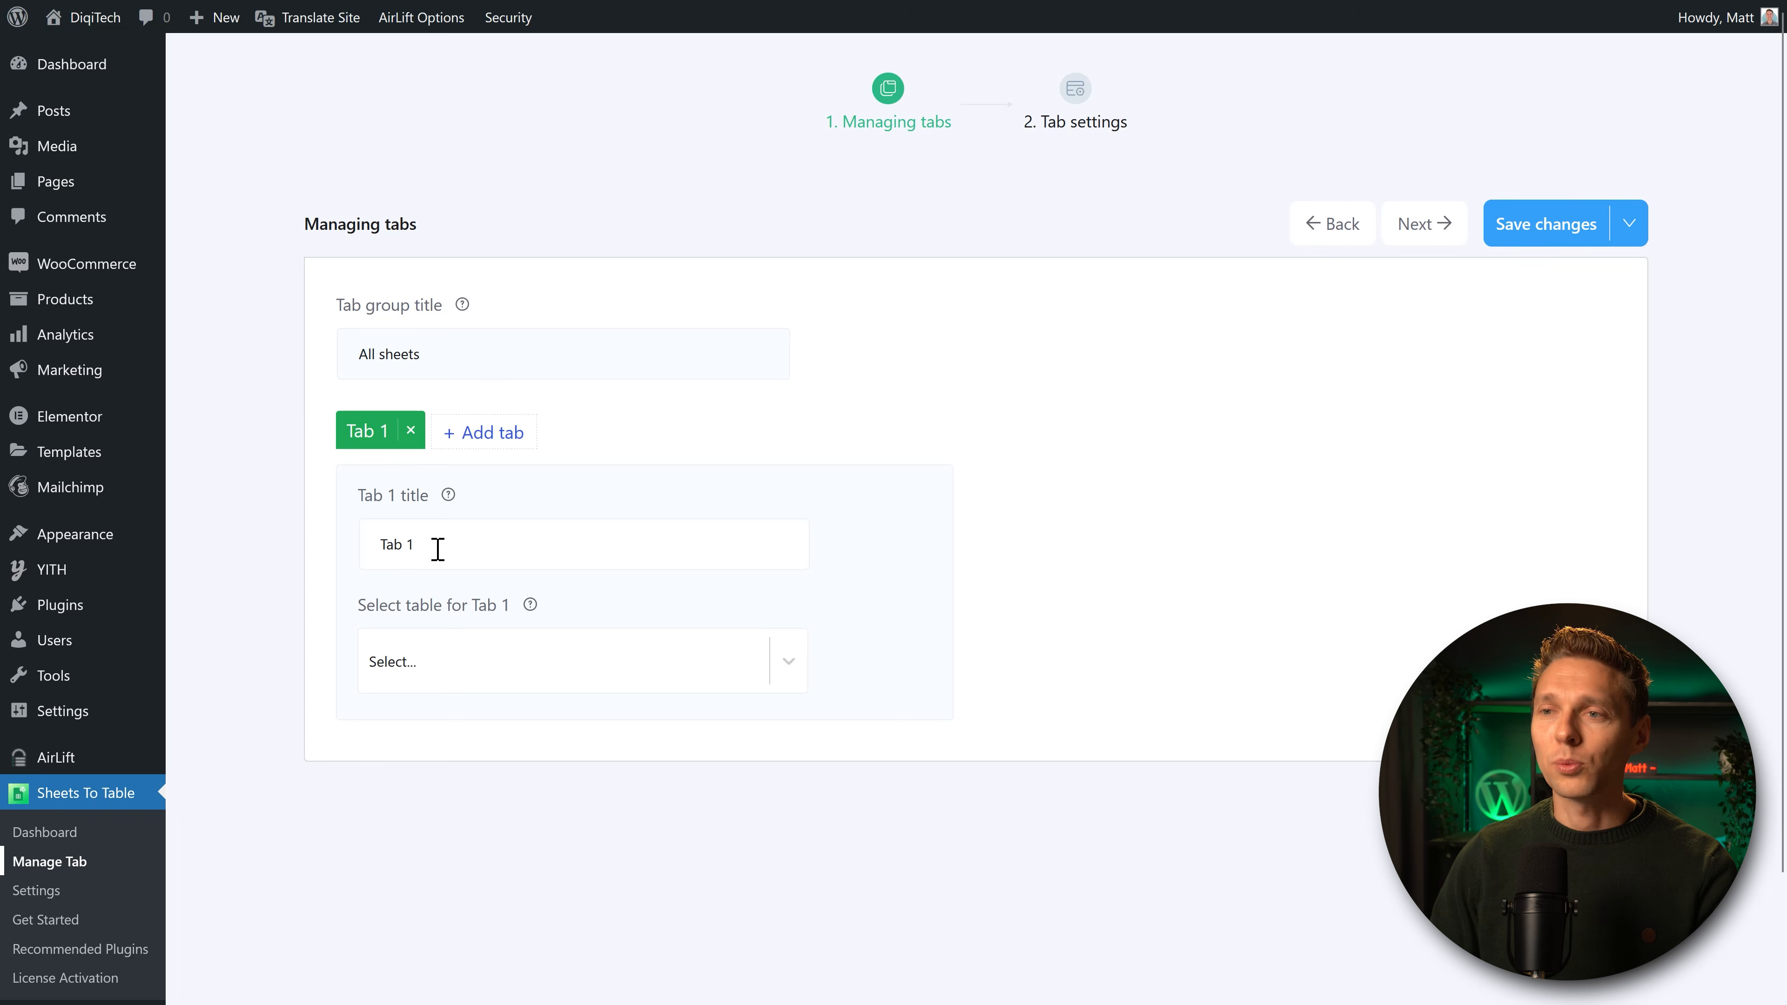
left_click_drag(437, 548, 379, 556)
type("Profits")
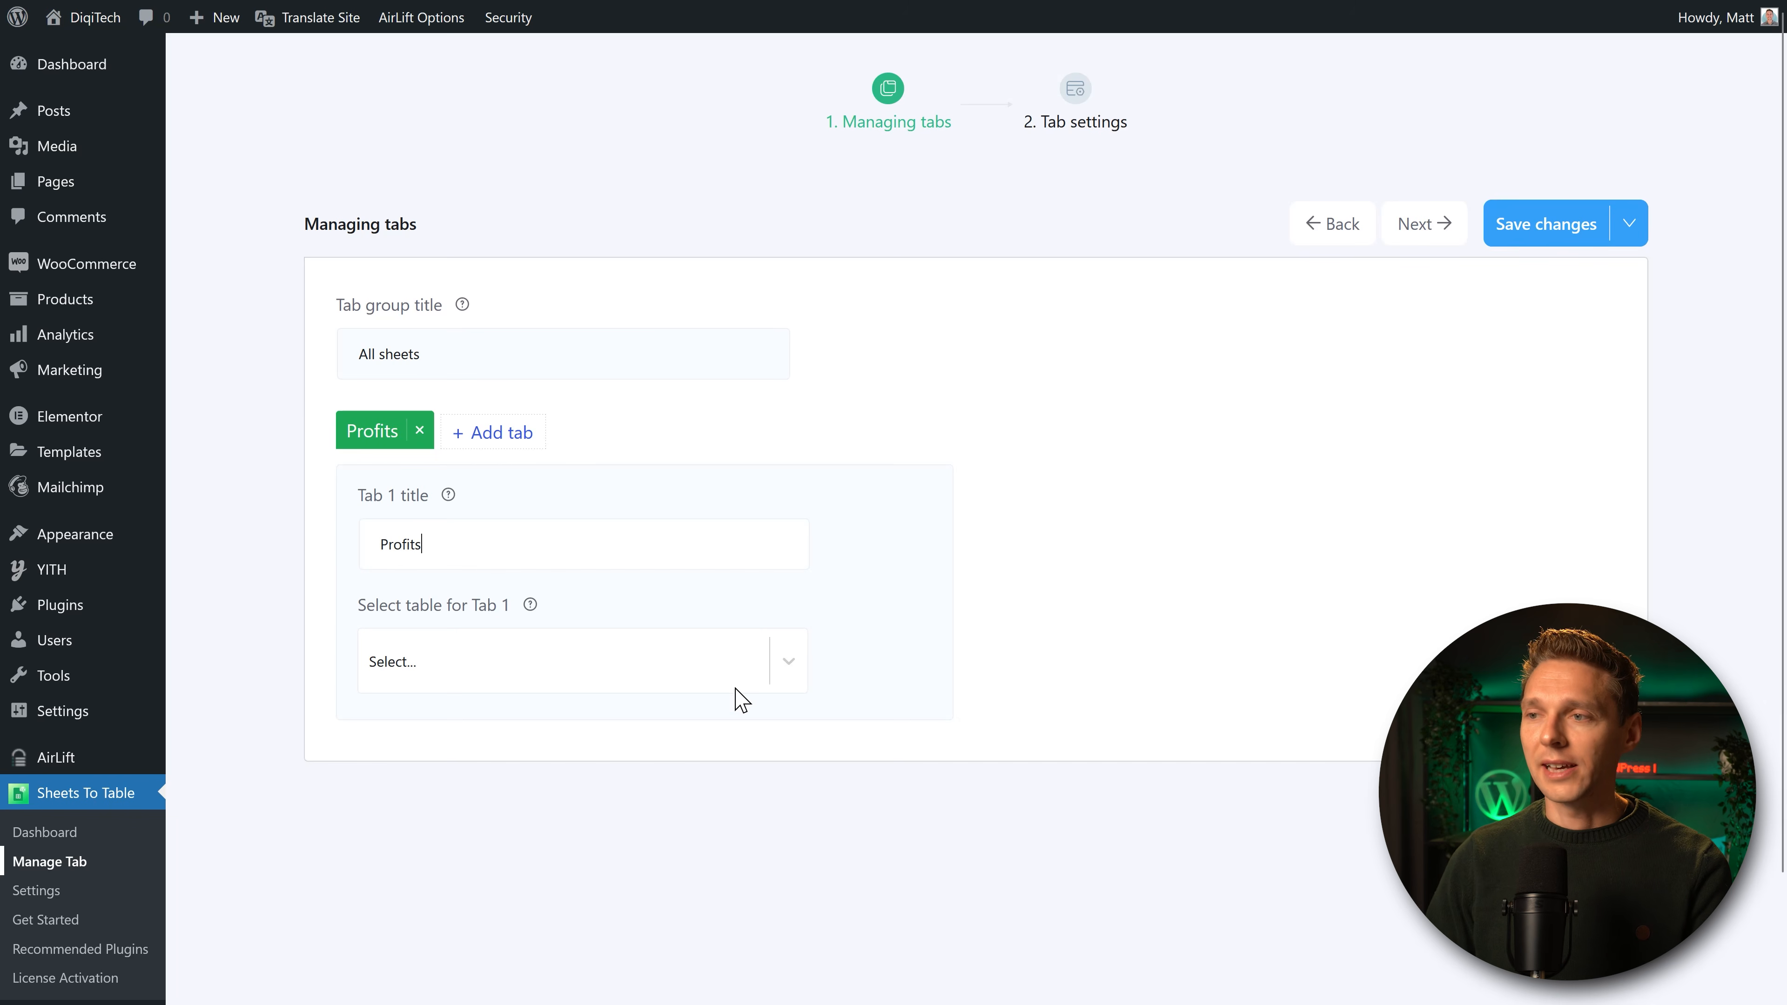
left_click(788, 665)
left_click(464, 732)
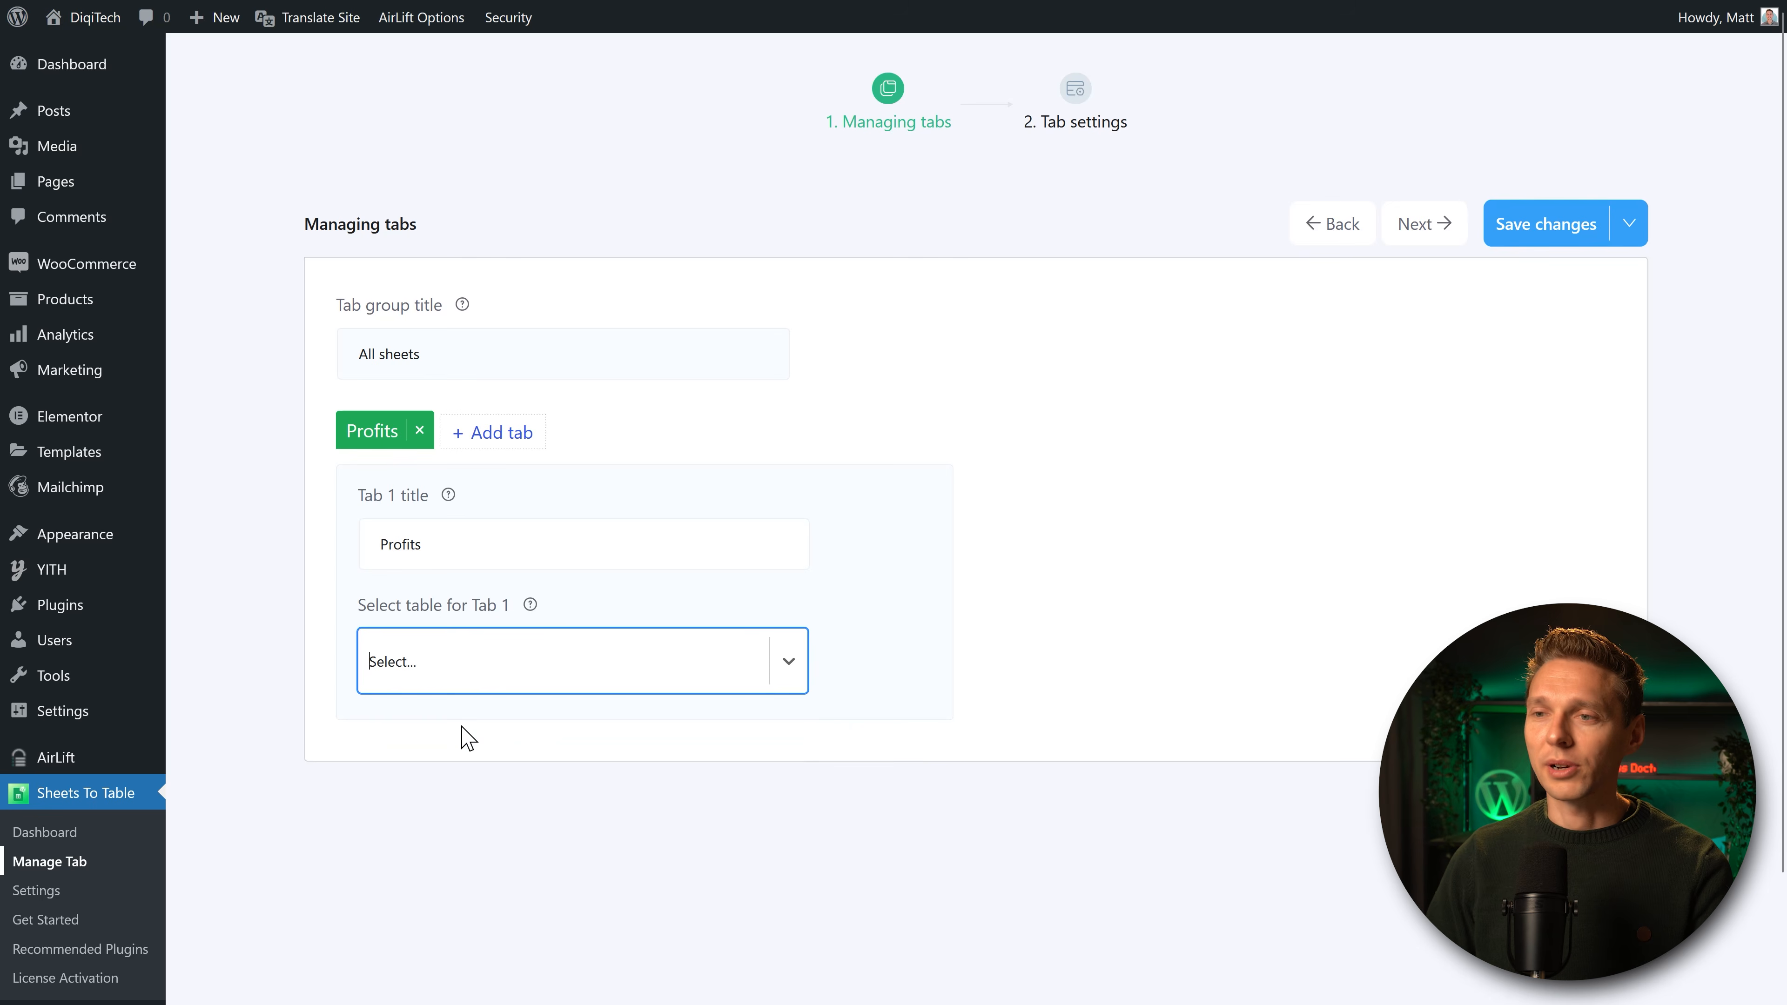
Add a second tab titled "Video's" and assign it the YT Video's table.
left_click(518, 458)
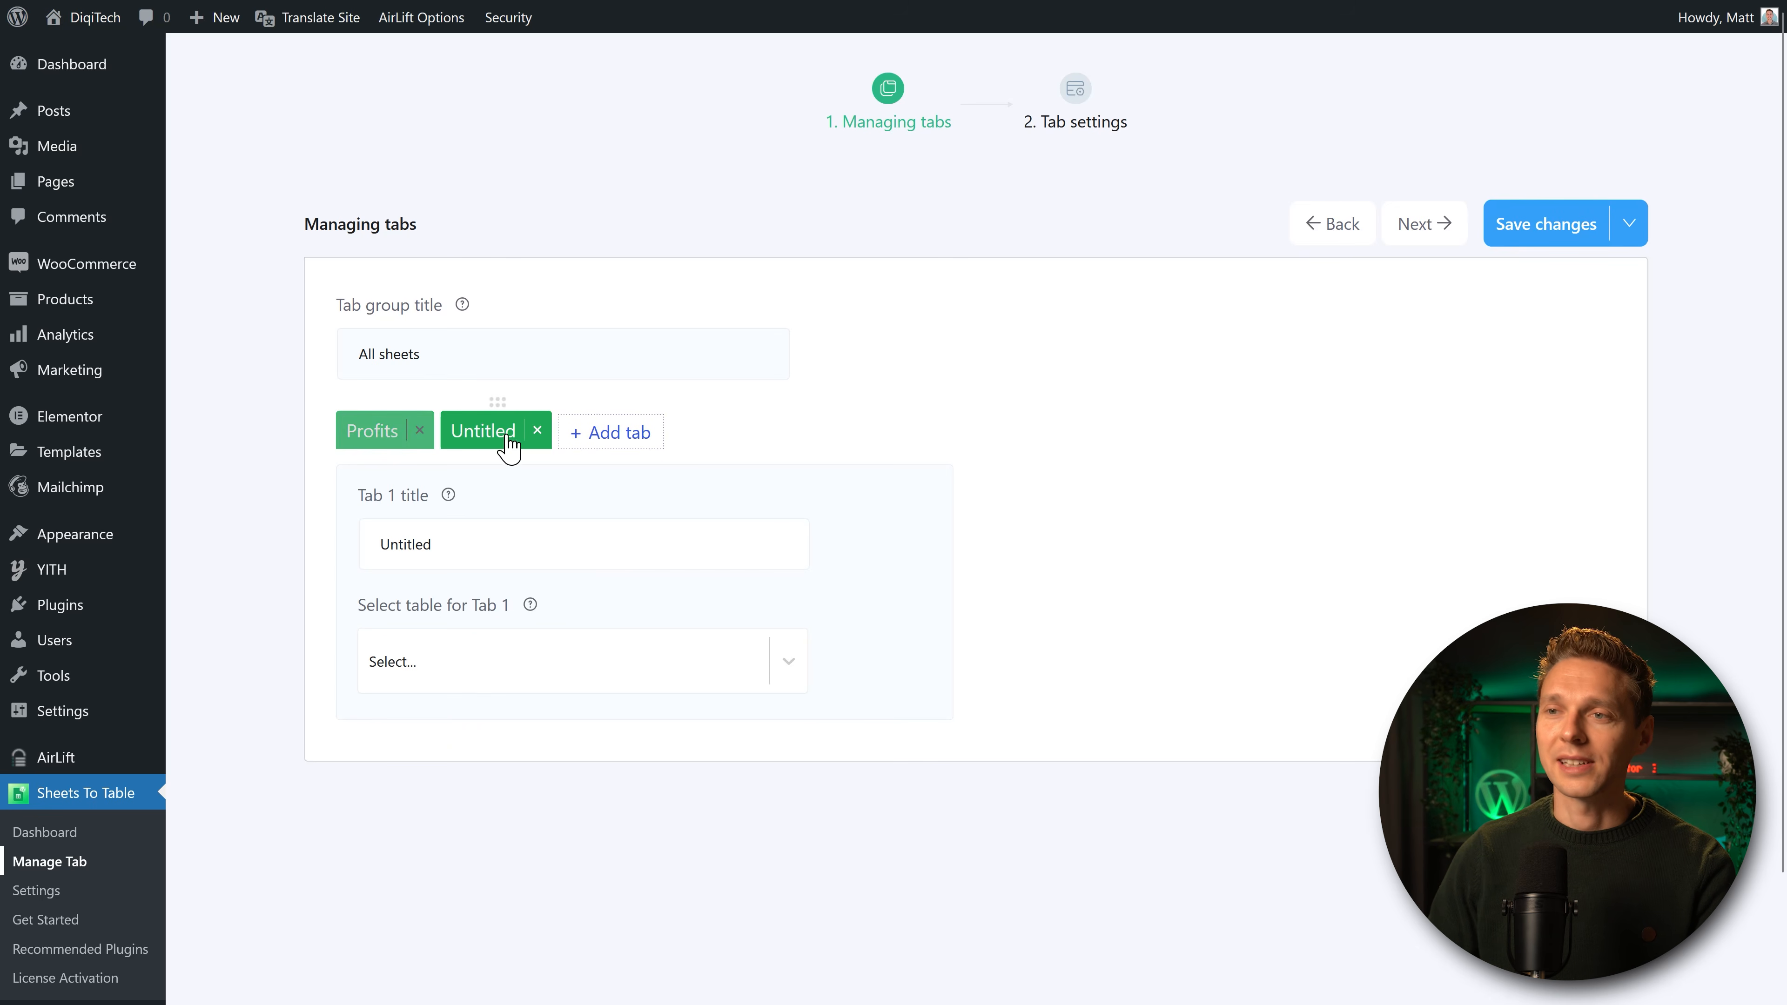
left_click_drag(495, 541, 379, 555)
type("Video's")
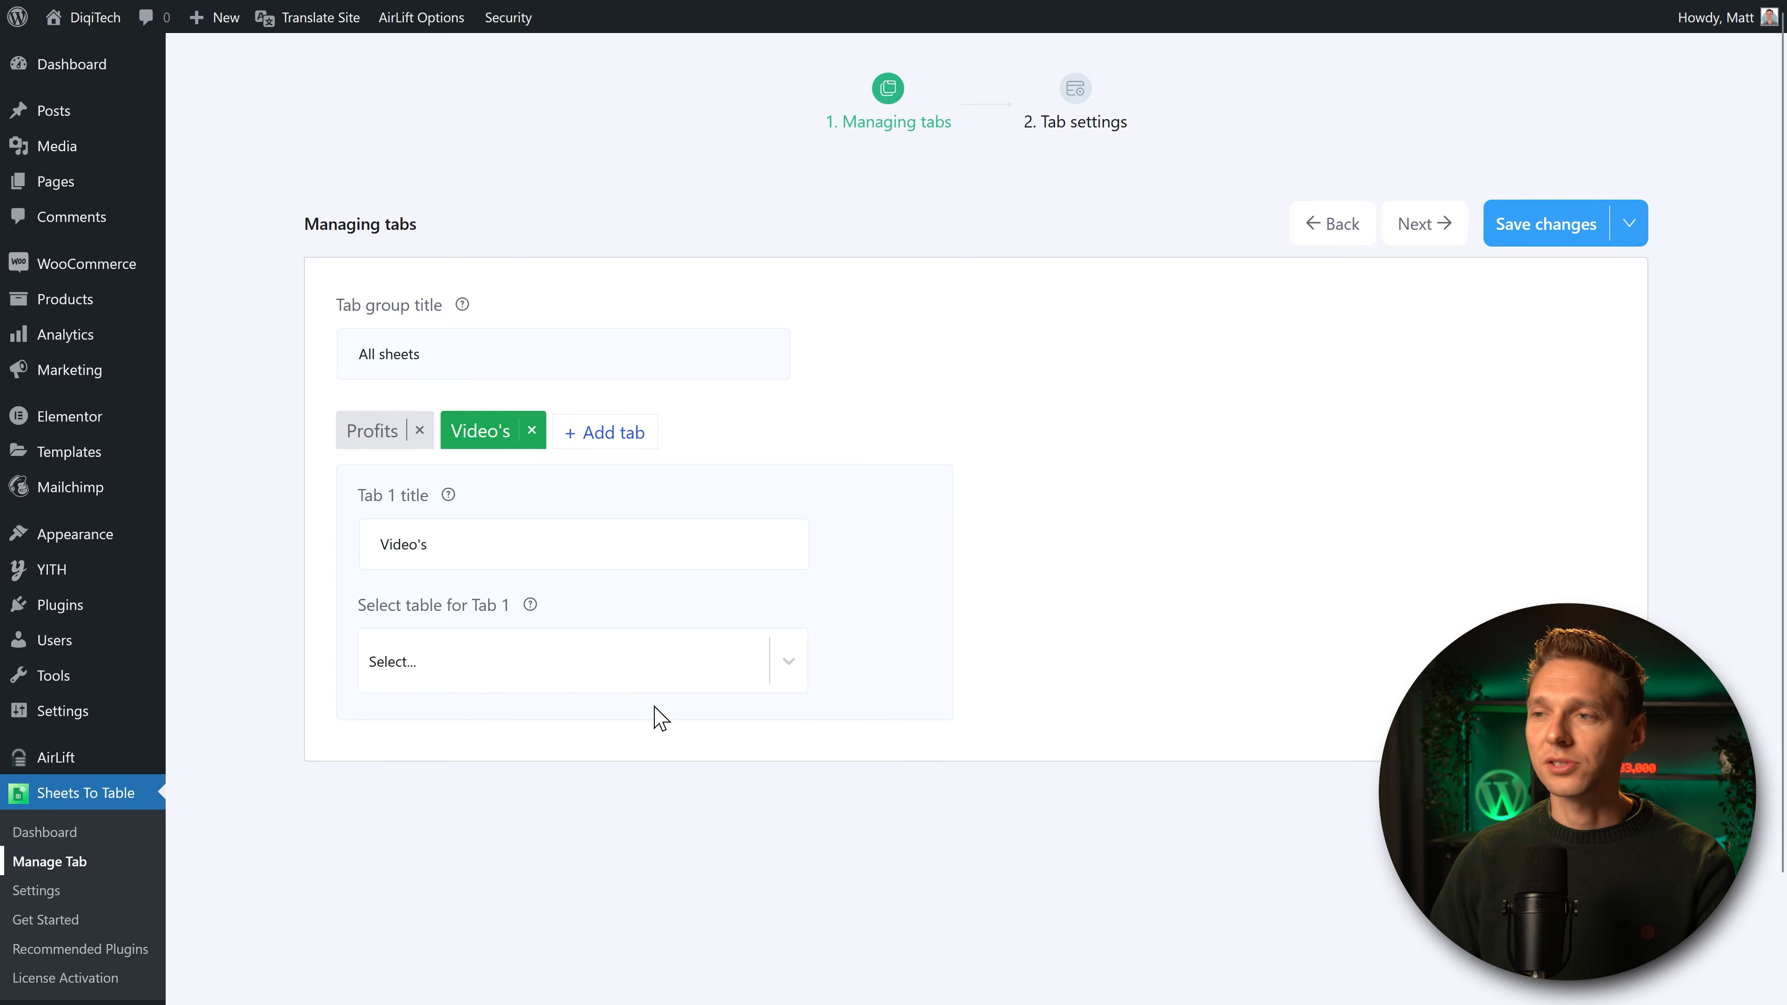
left_click(790, 680)
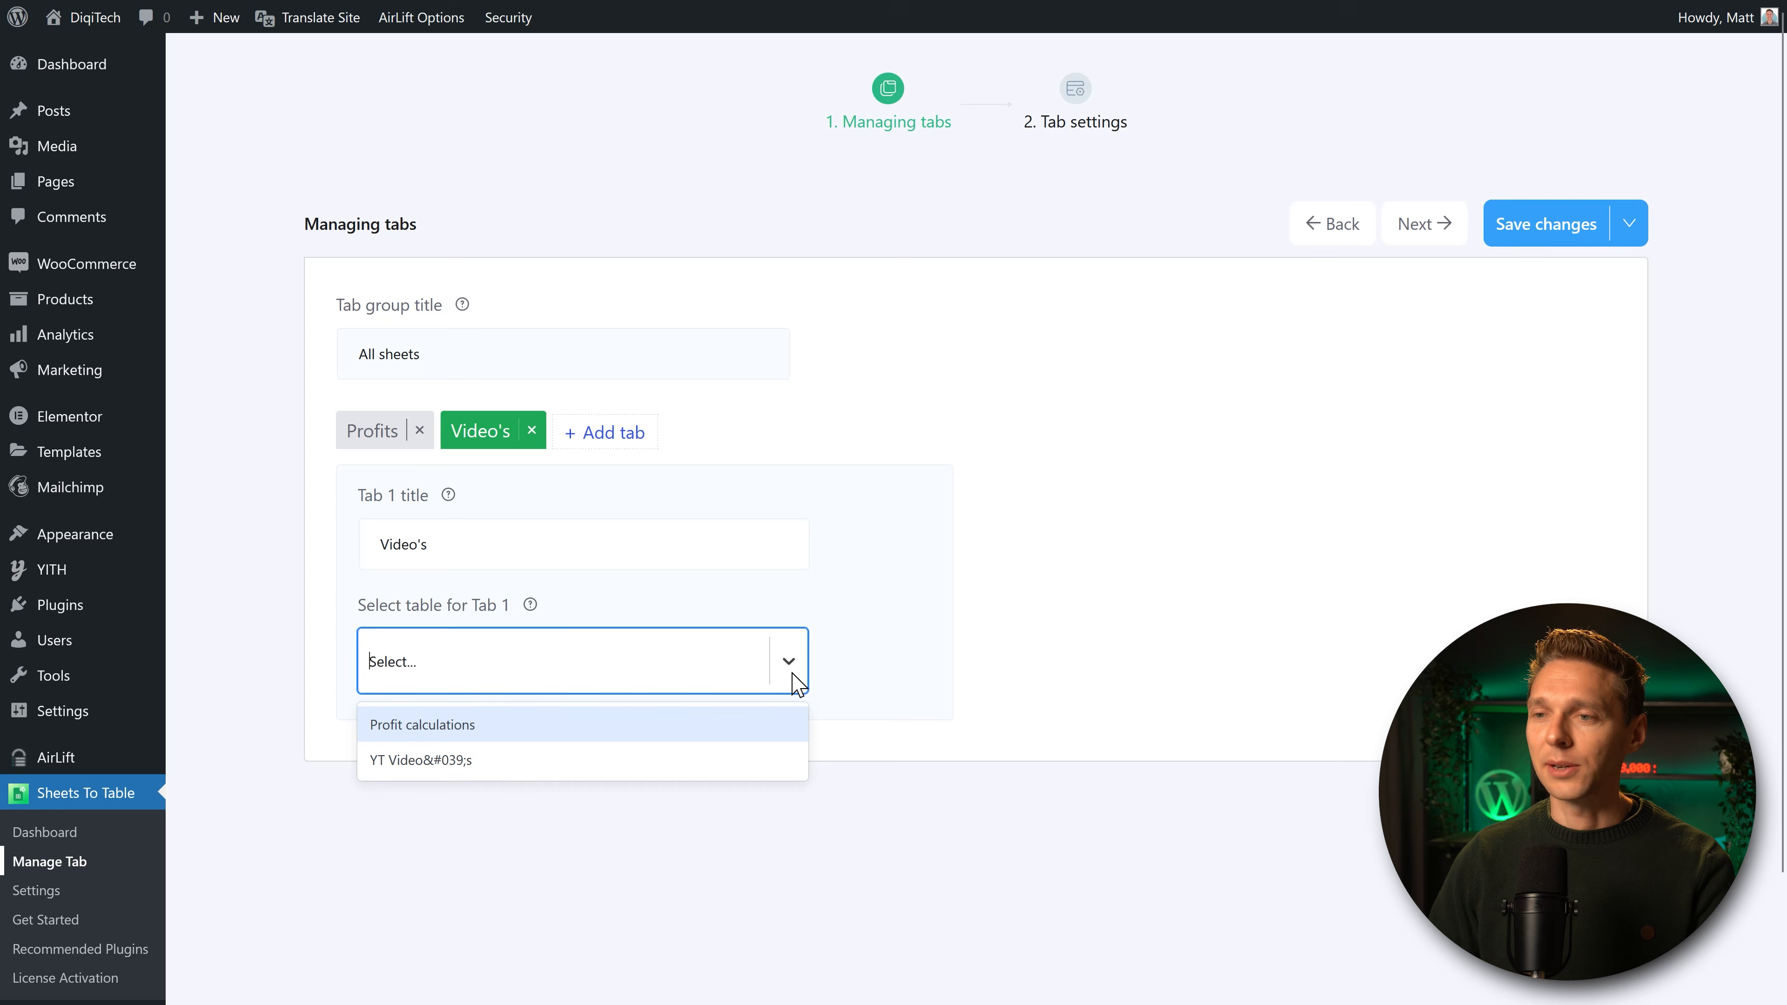
left_click(526, 760)
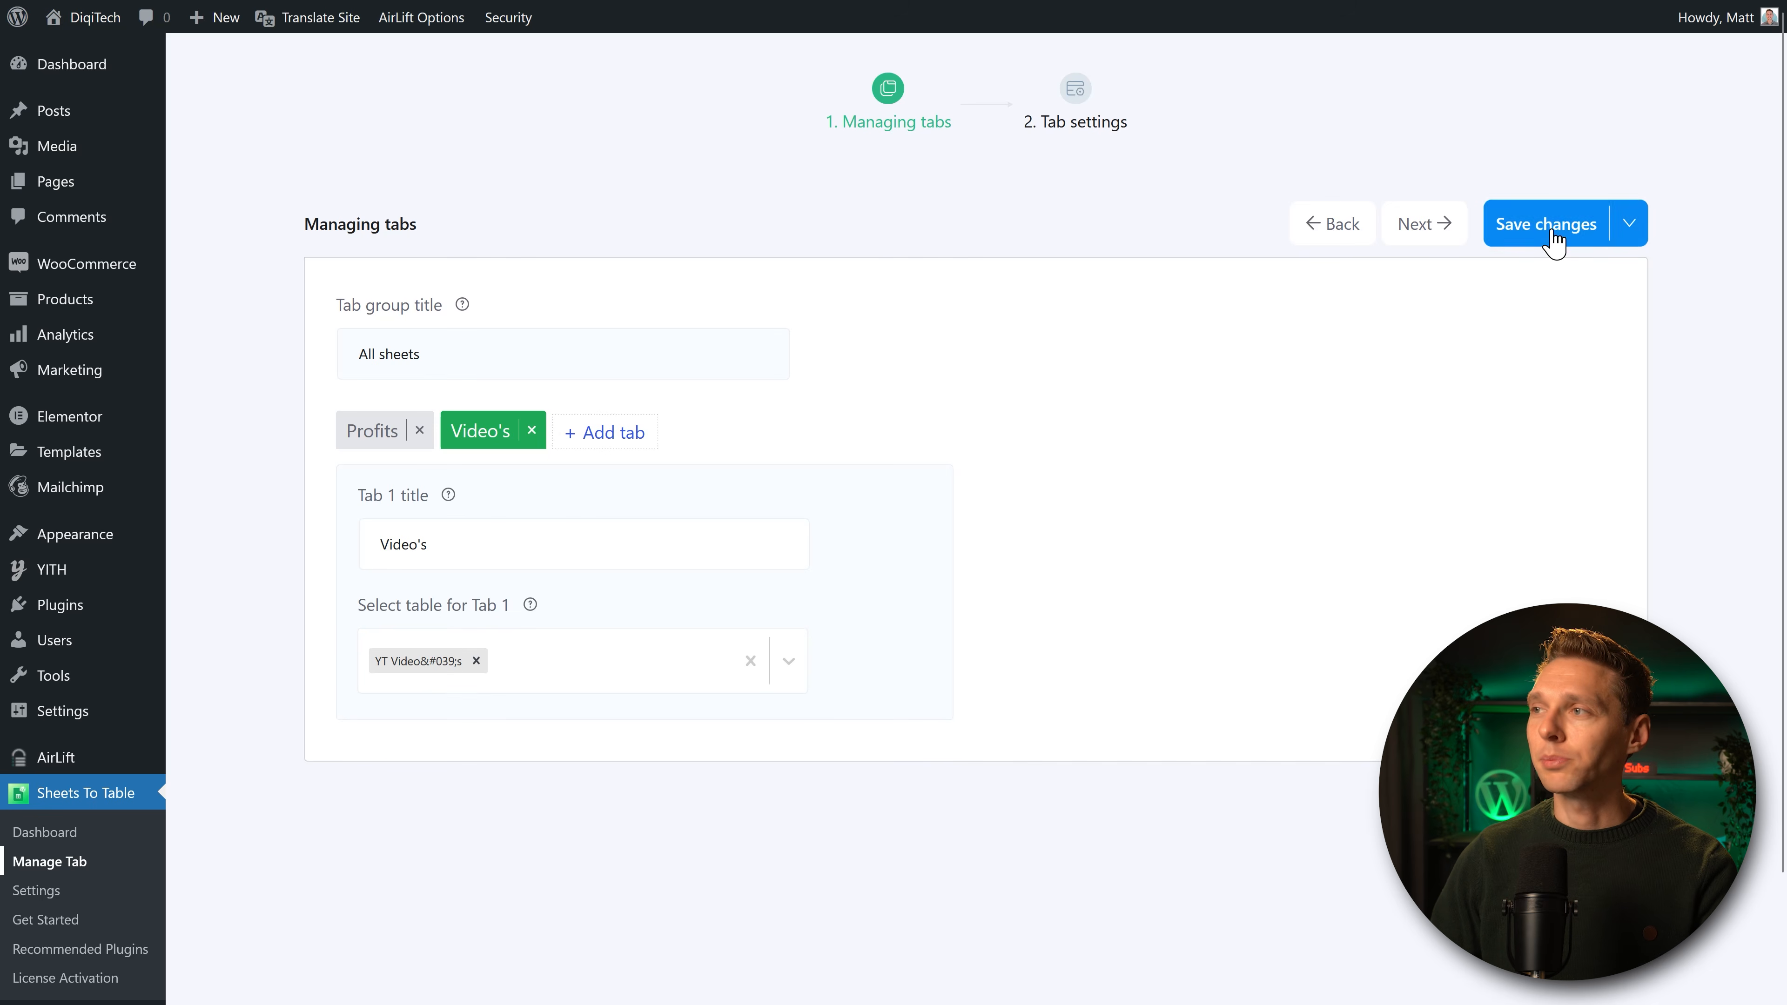
Save the tab group with its title shown and tabs positioned before the table, and copy its shortcode.
left_click(1440, 230)
left_click(453, 317)
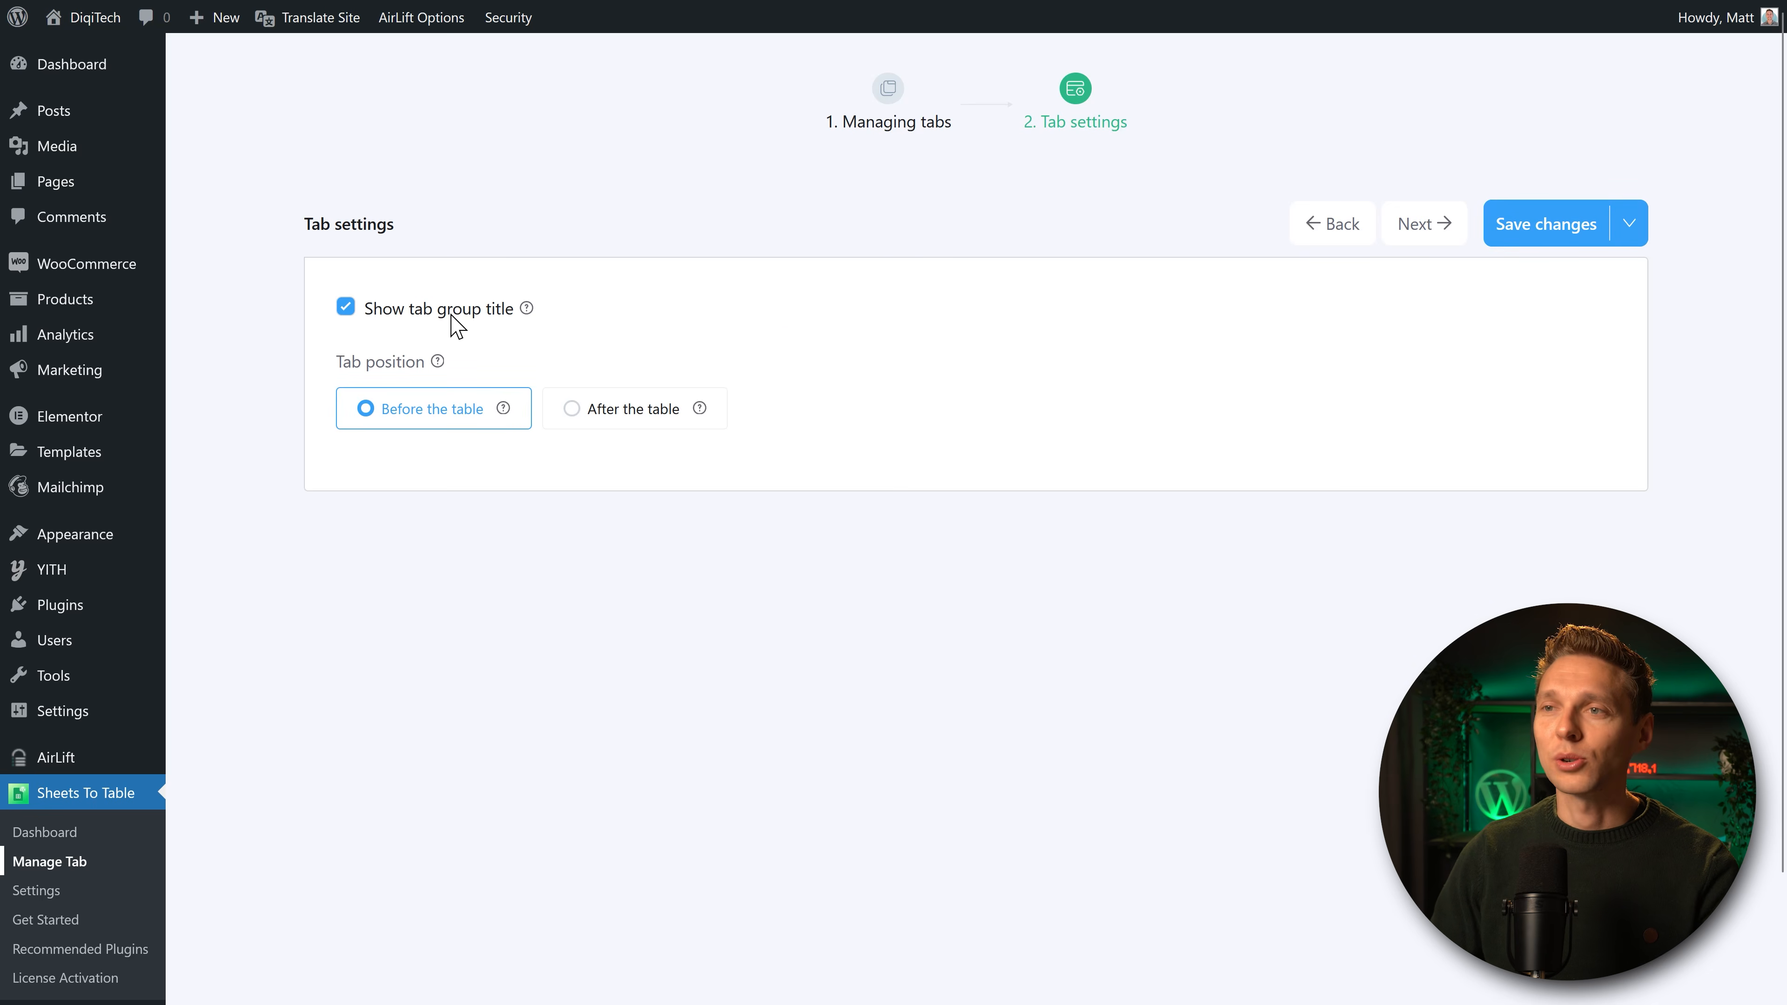
left_click(609, 415)
left_click(451, 417)
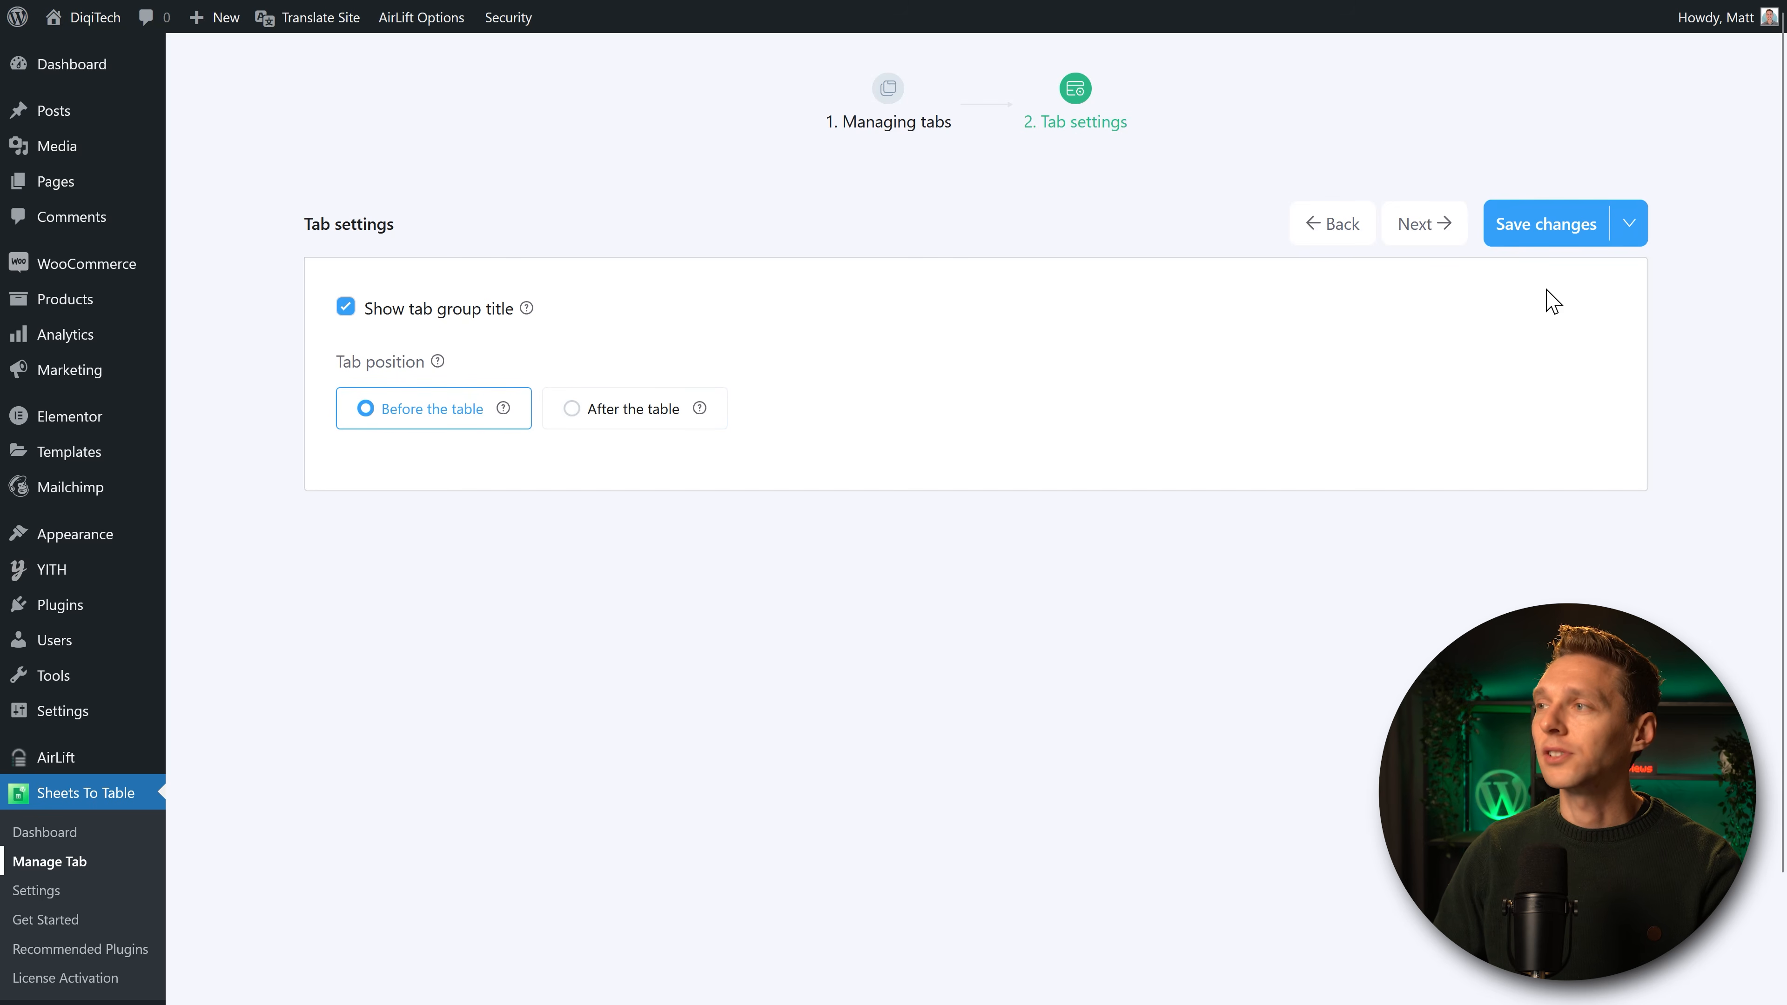
left_click(1548, 236)
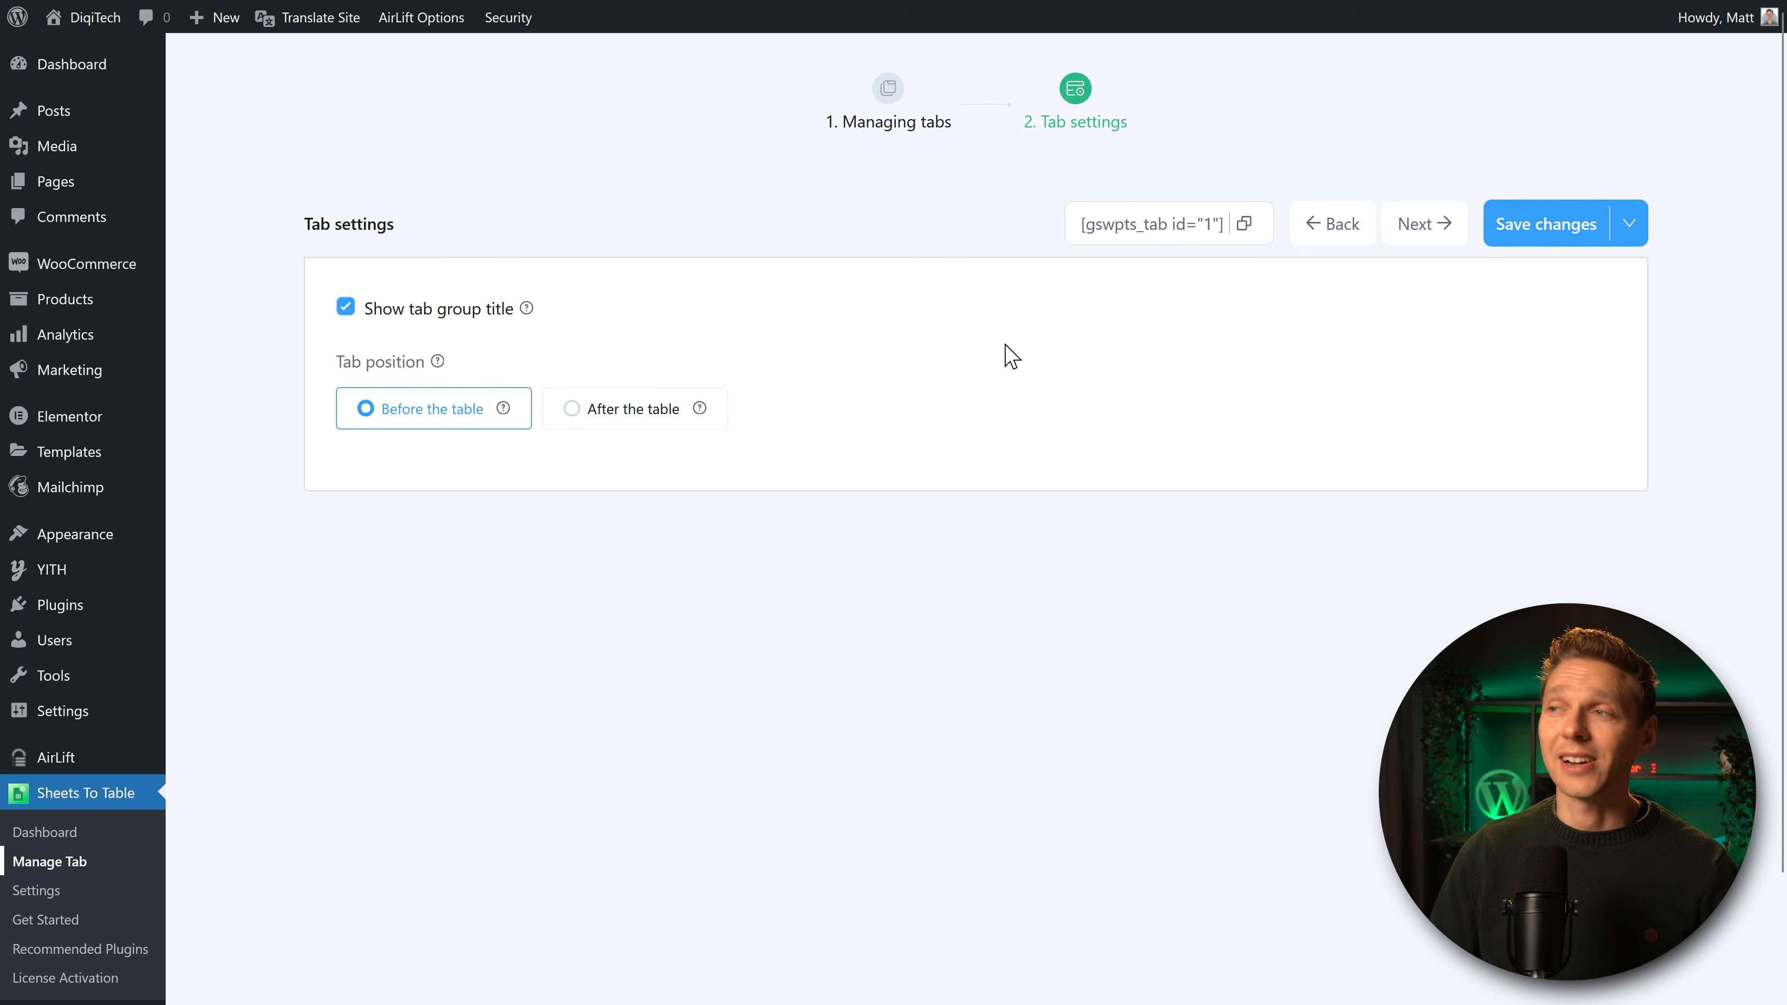
left_click(1244, 224)
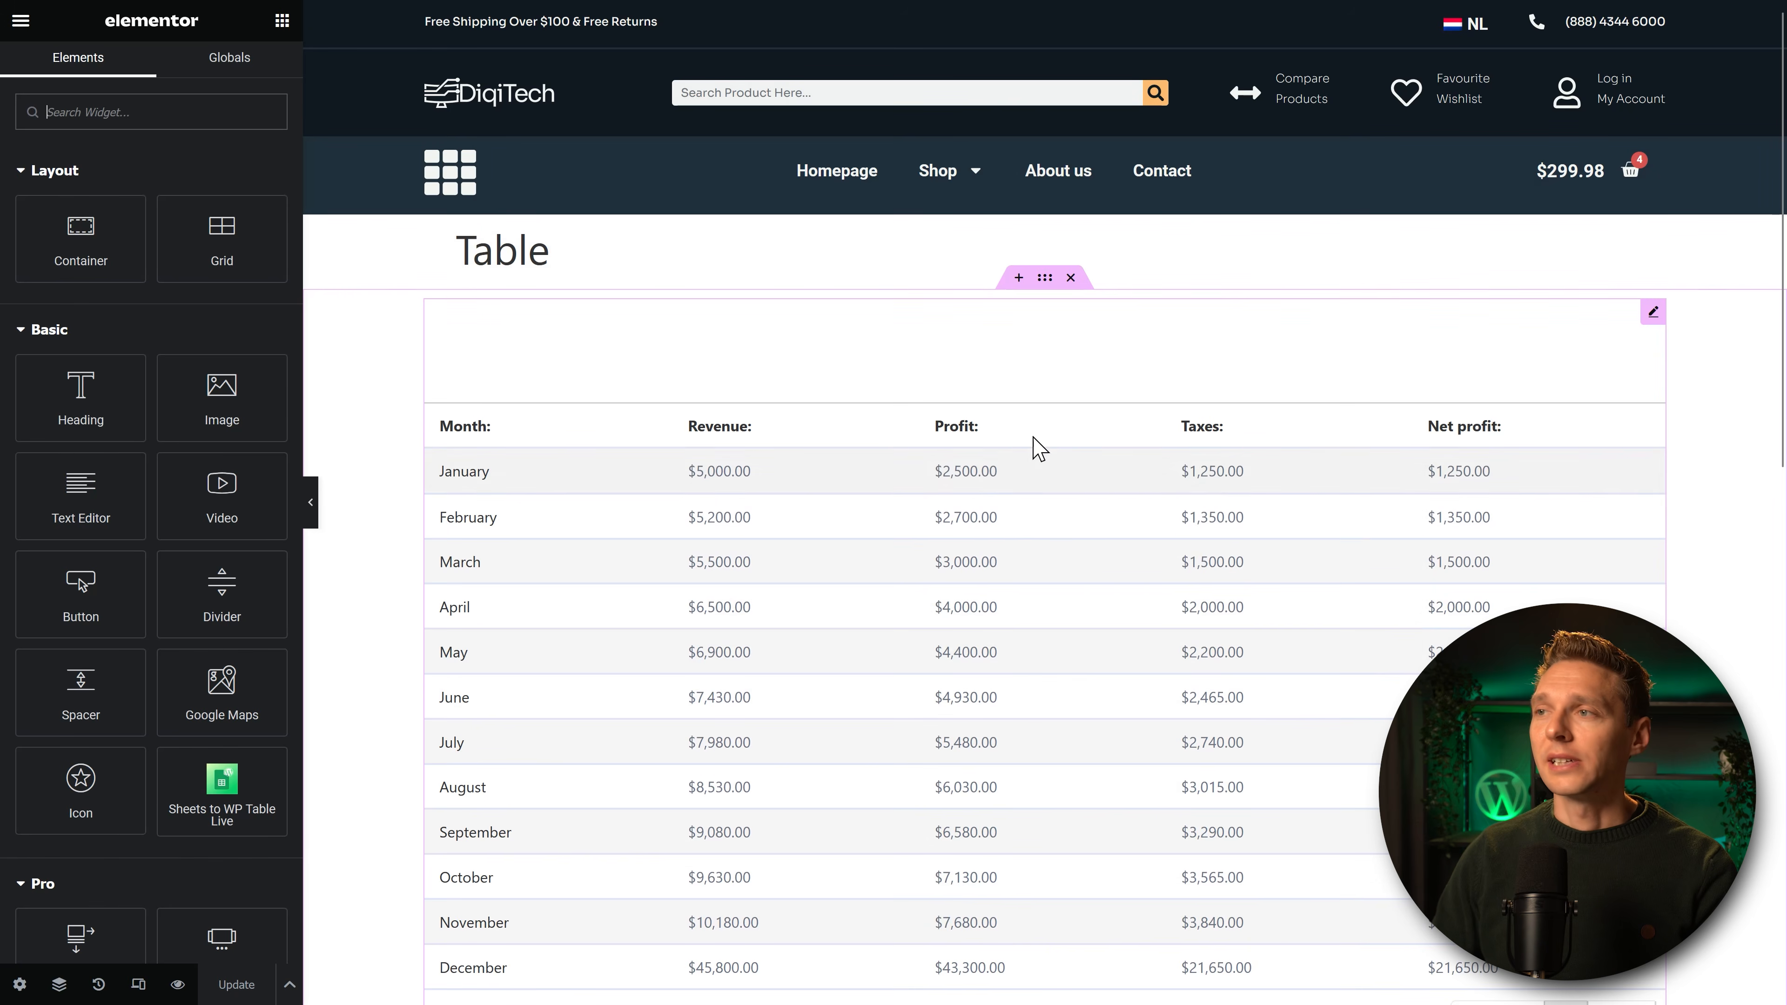
Try to find the tab group among the existing table widget's selectable tables, and undo the selection change.
left_click(1013, 496)
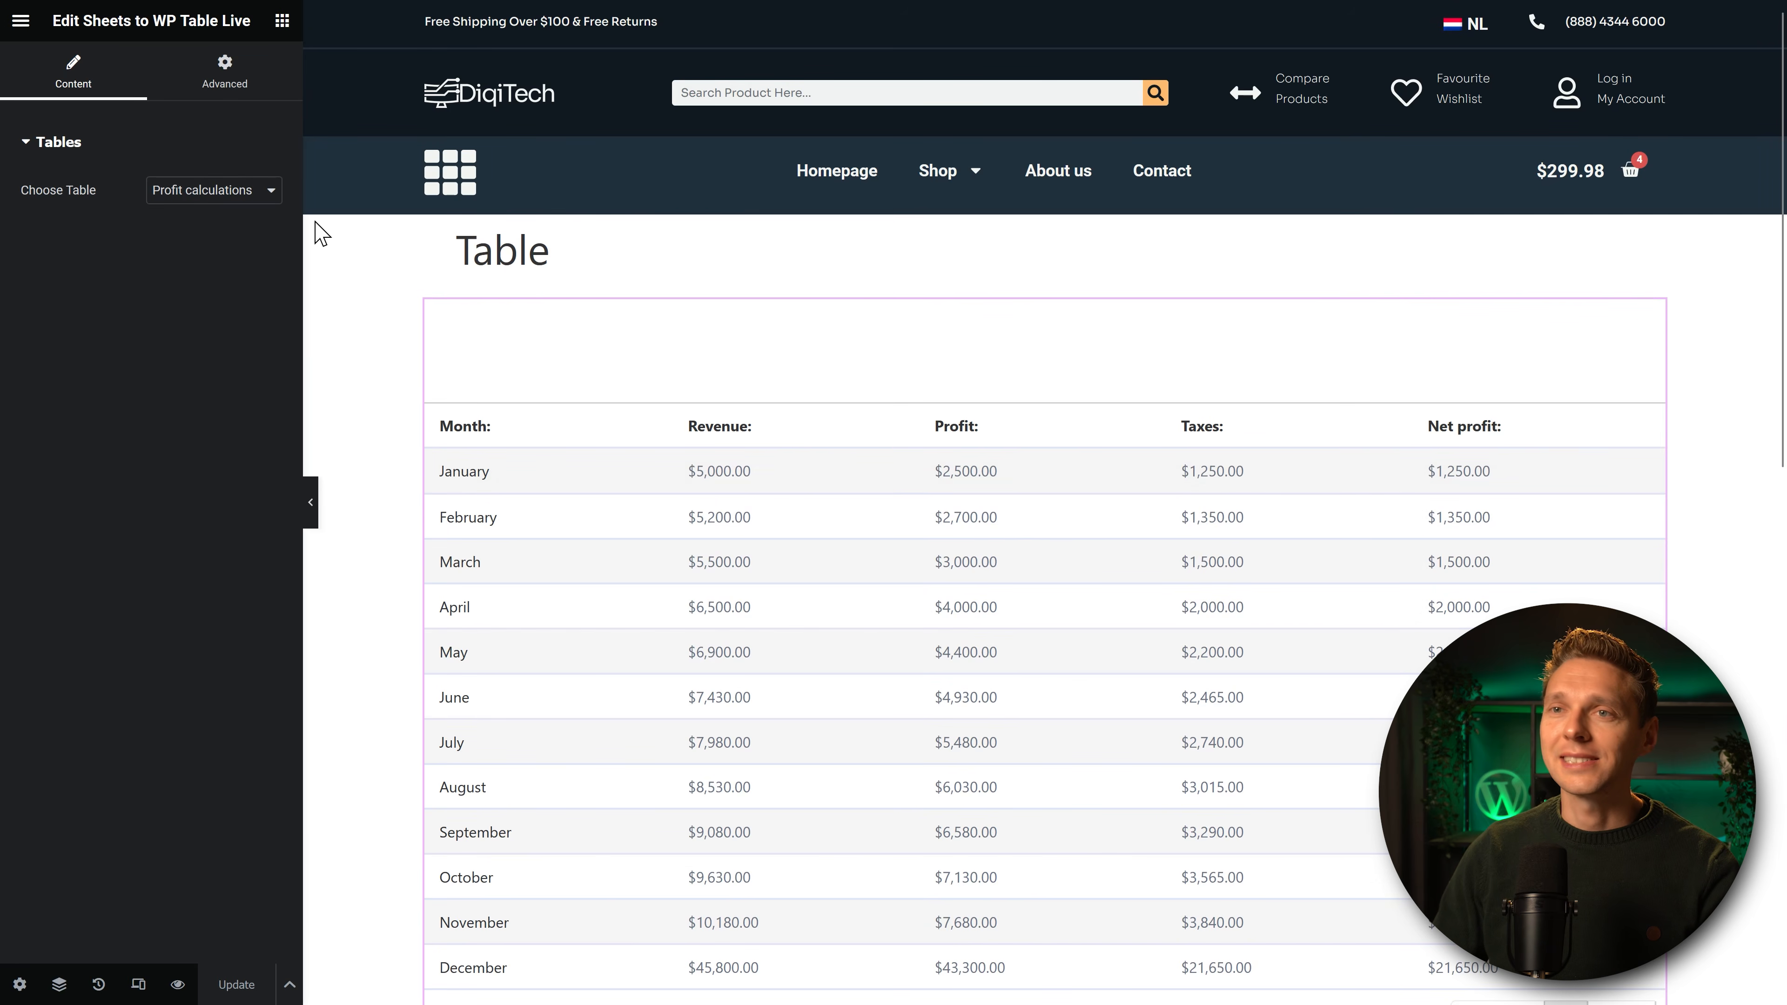
left_click(248, 191)
left_click(223, 267)
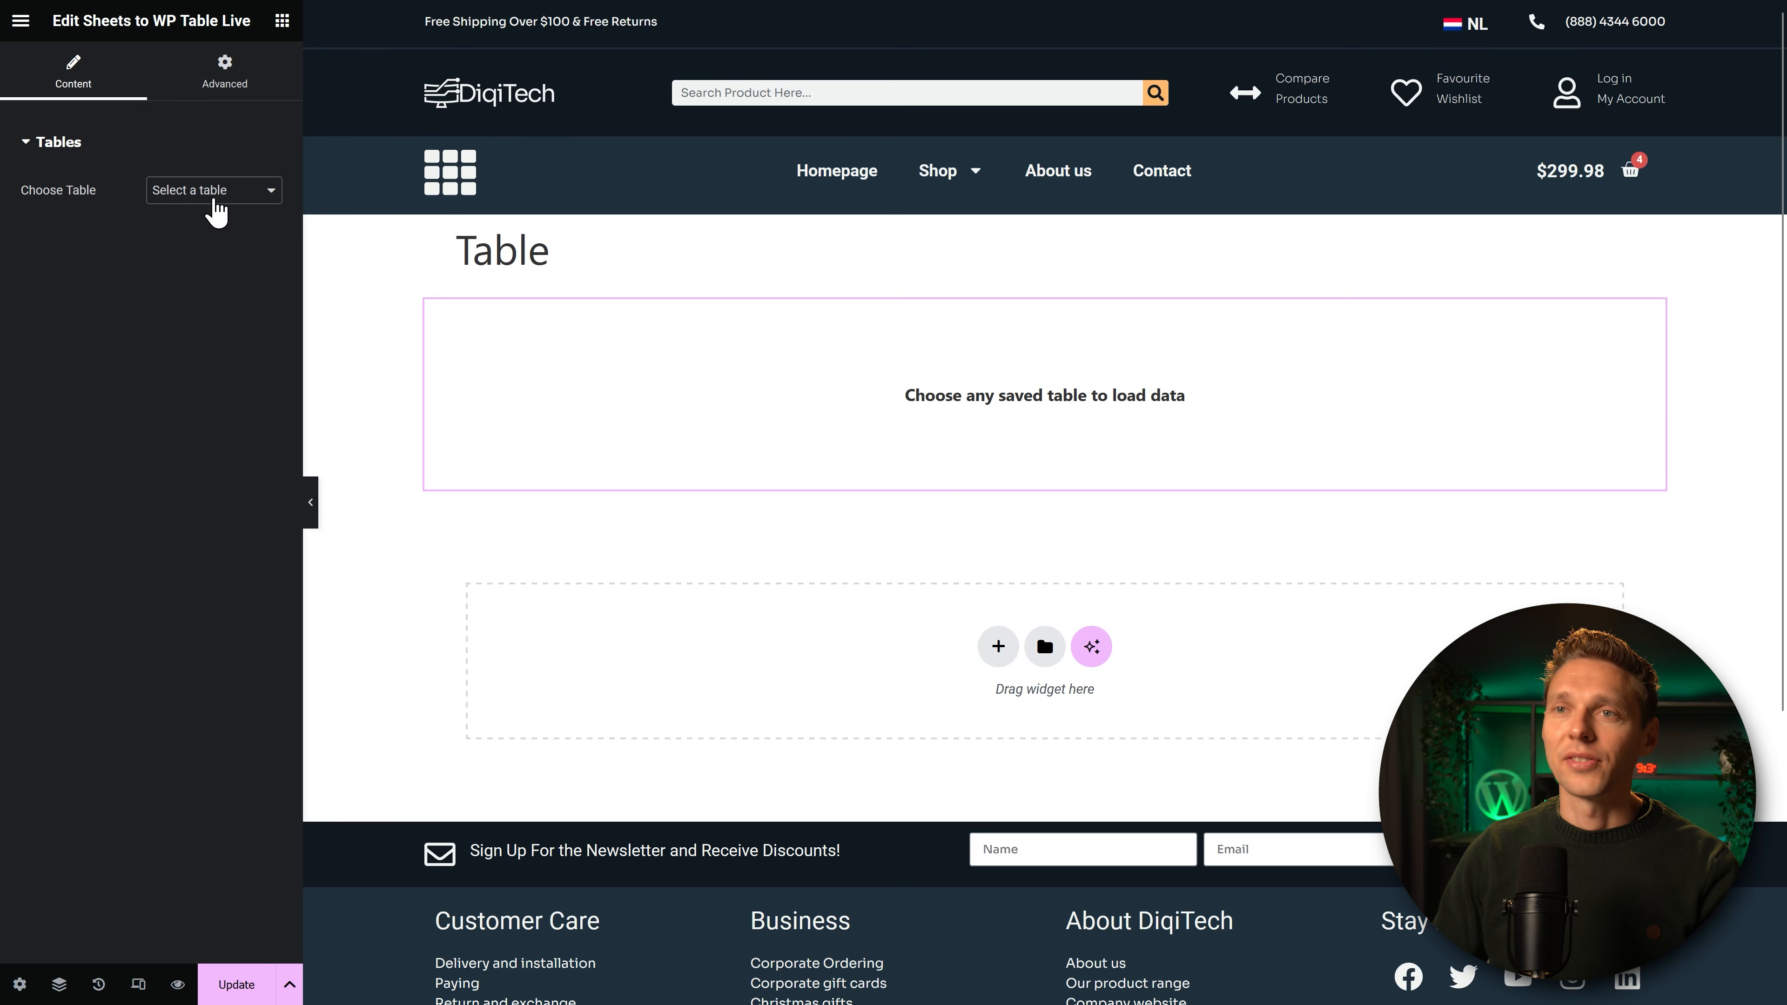
left_click(215, 204)
left_click(222, 266)
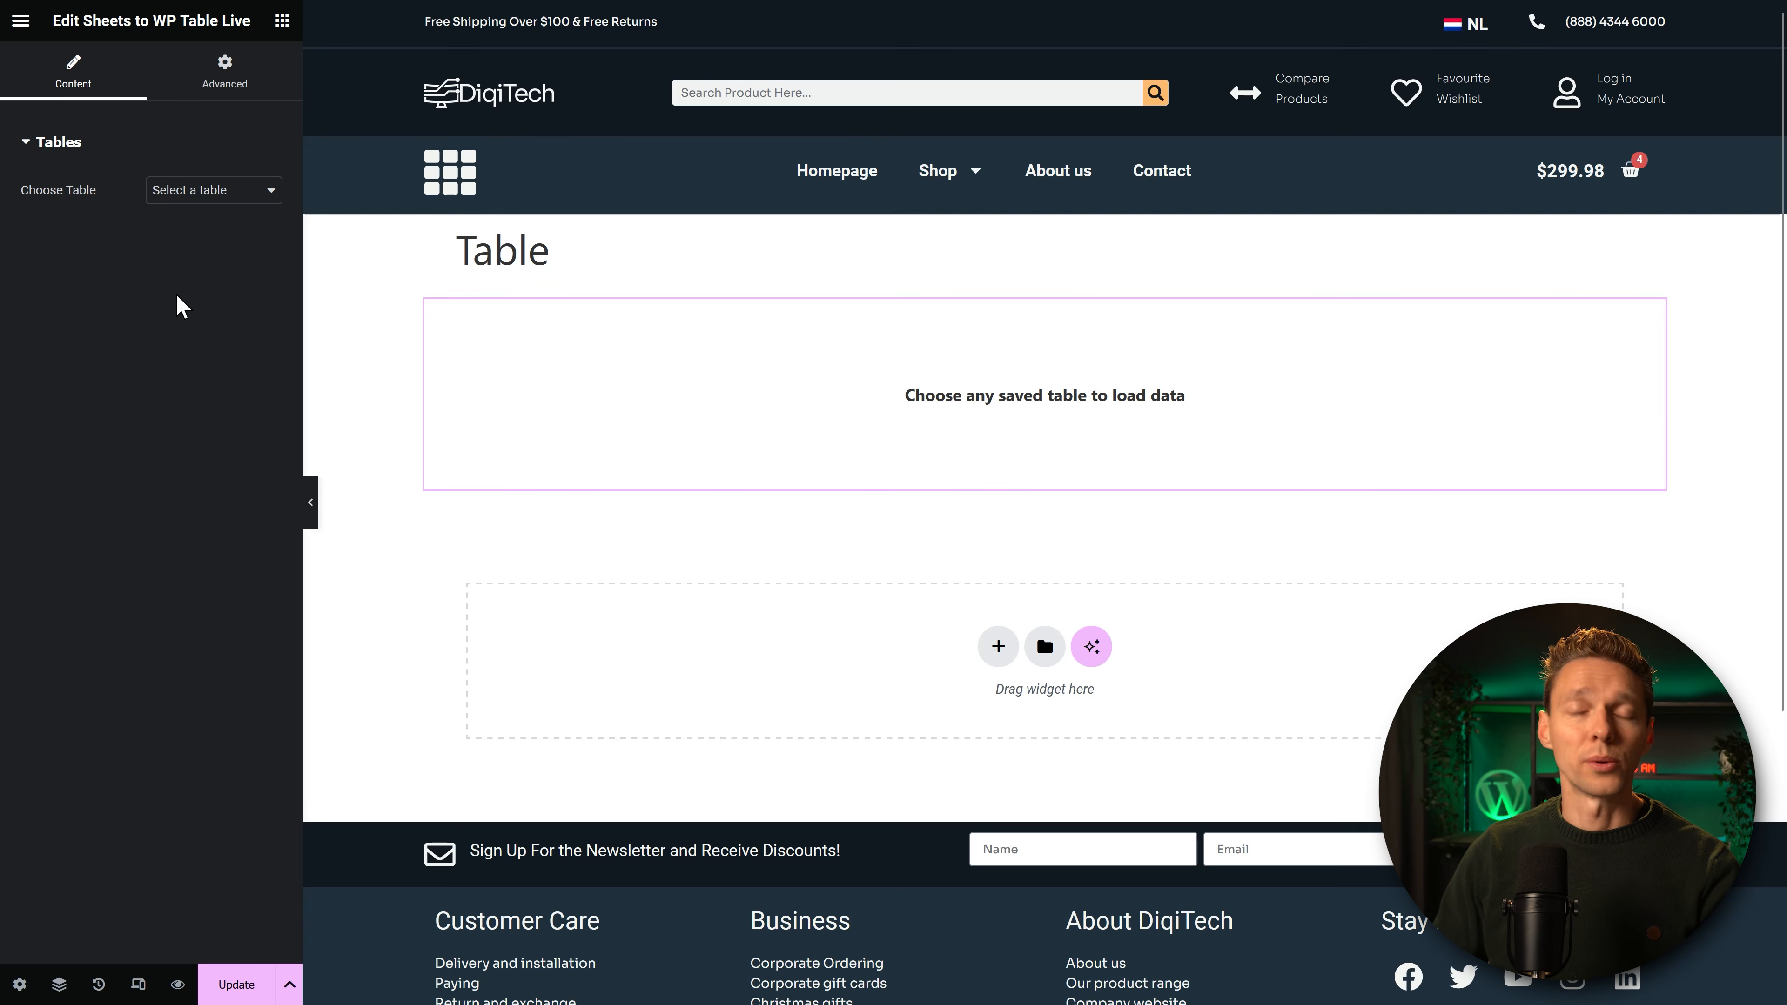
key("ctrl+z")
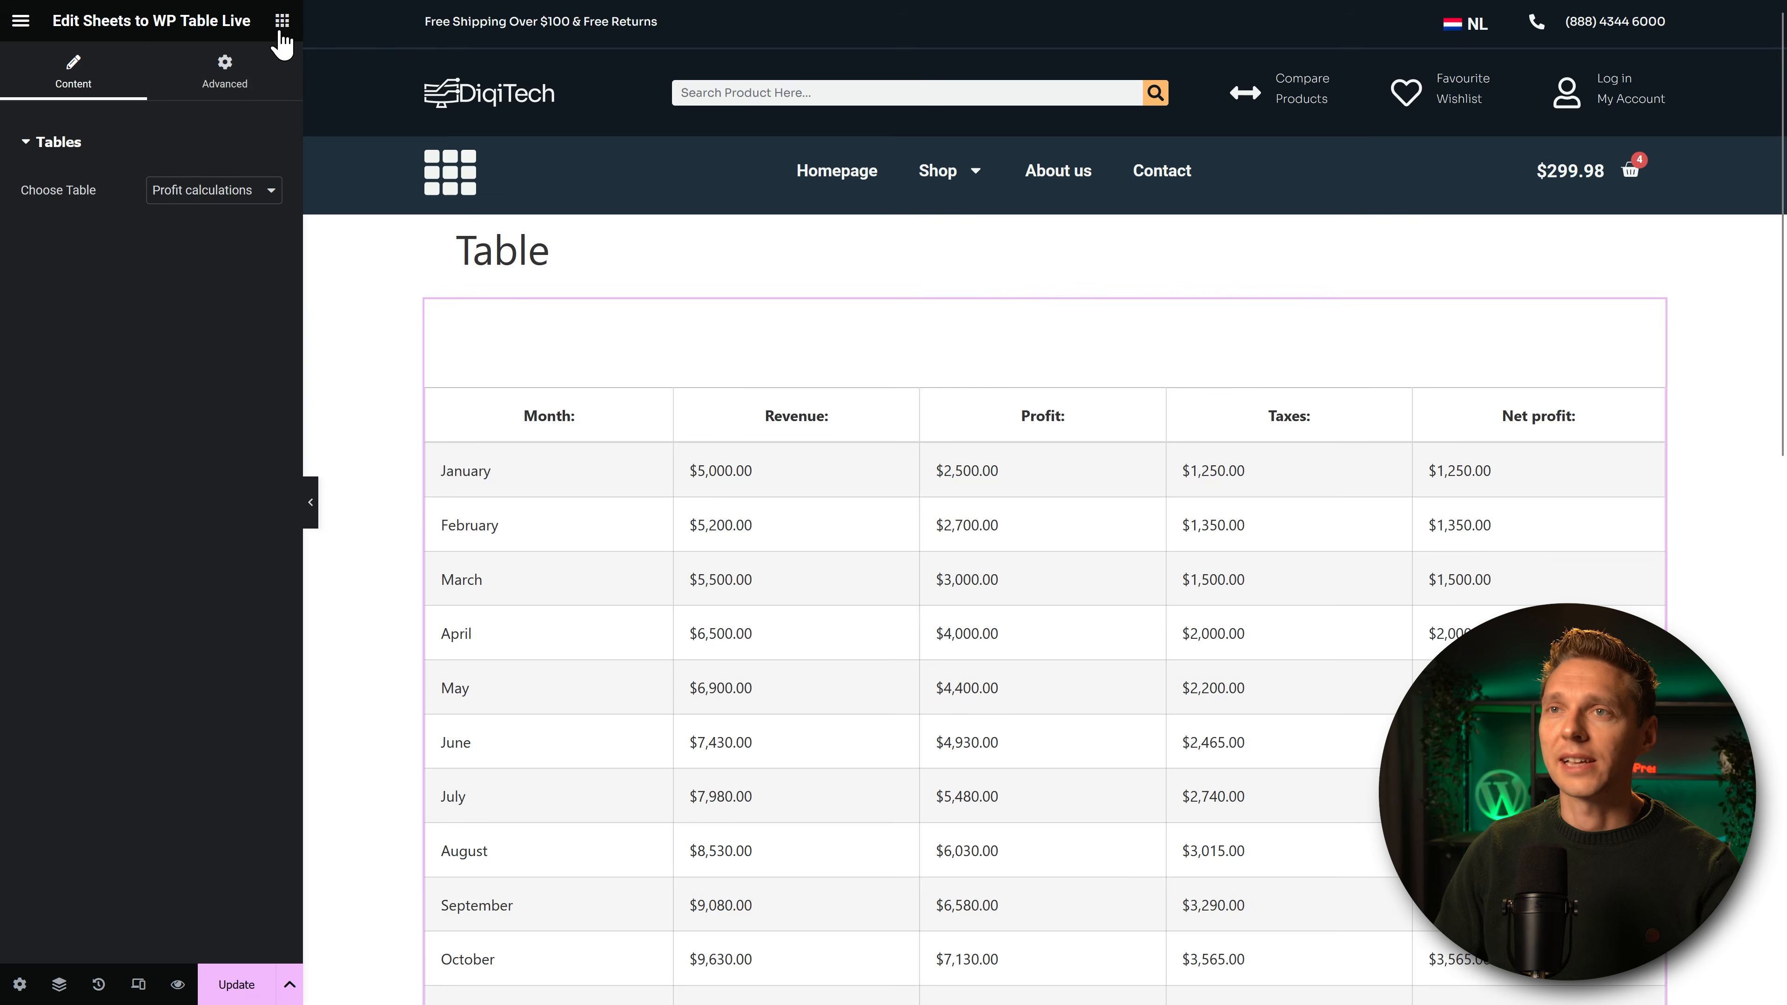
Add a Shortcode widget above the existing table, fill it with [gswpts_tab id="1"], and update the page.
left_click(280, 32)
type("short")
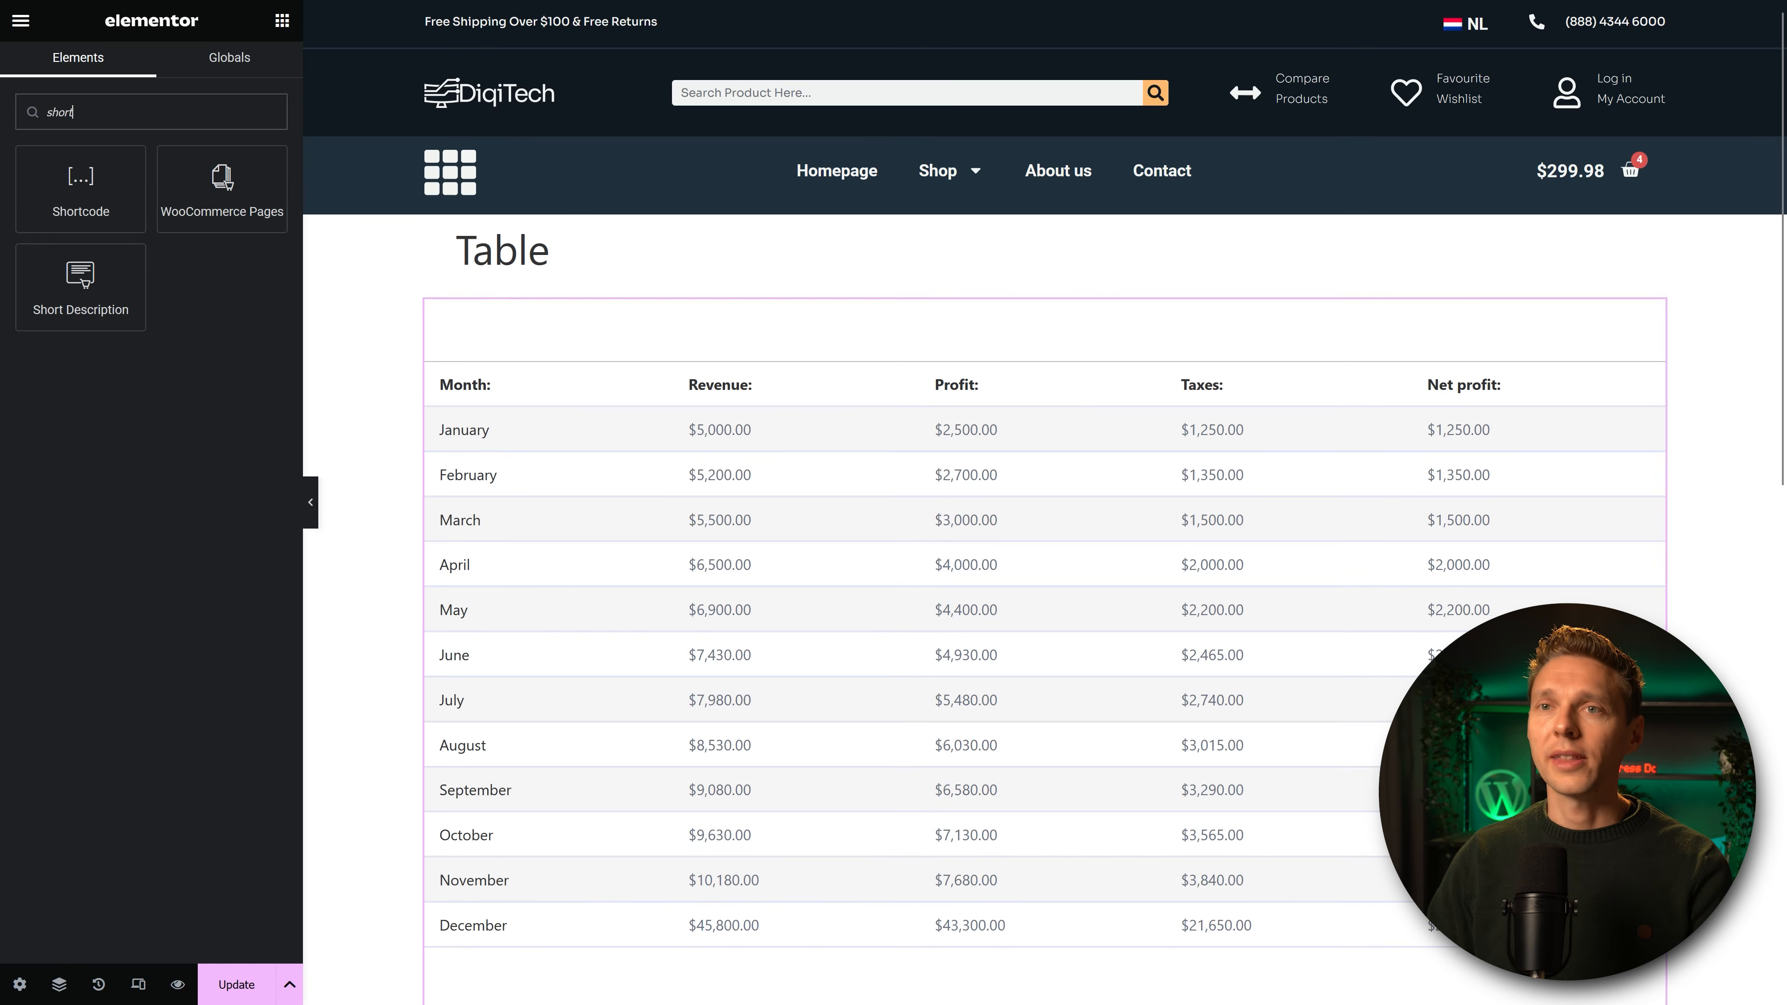
left_click_drag(80, 185, 609, 342)
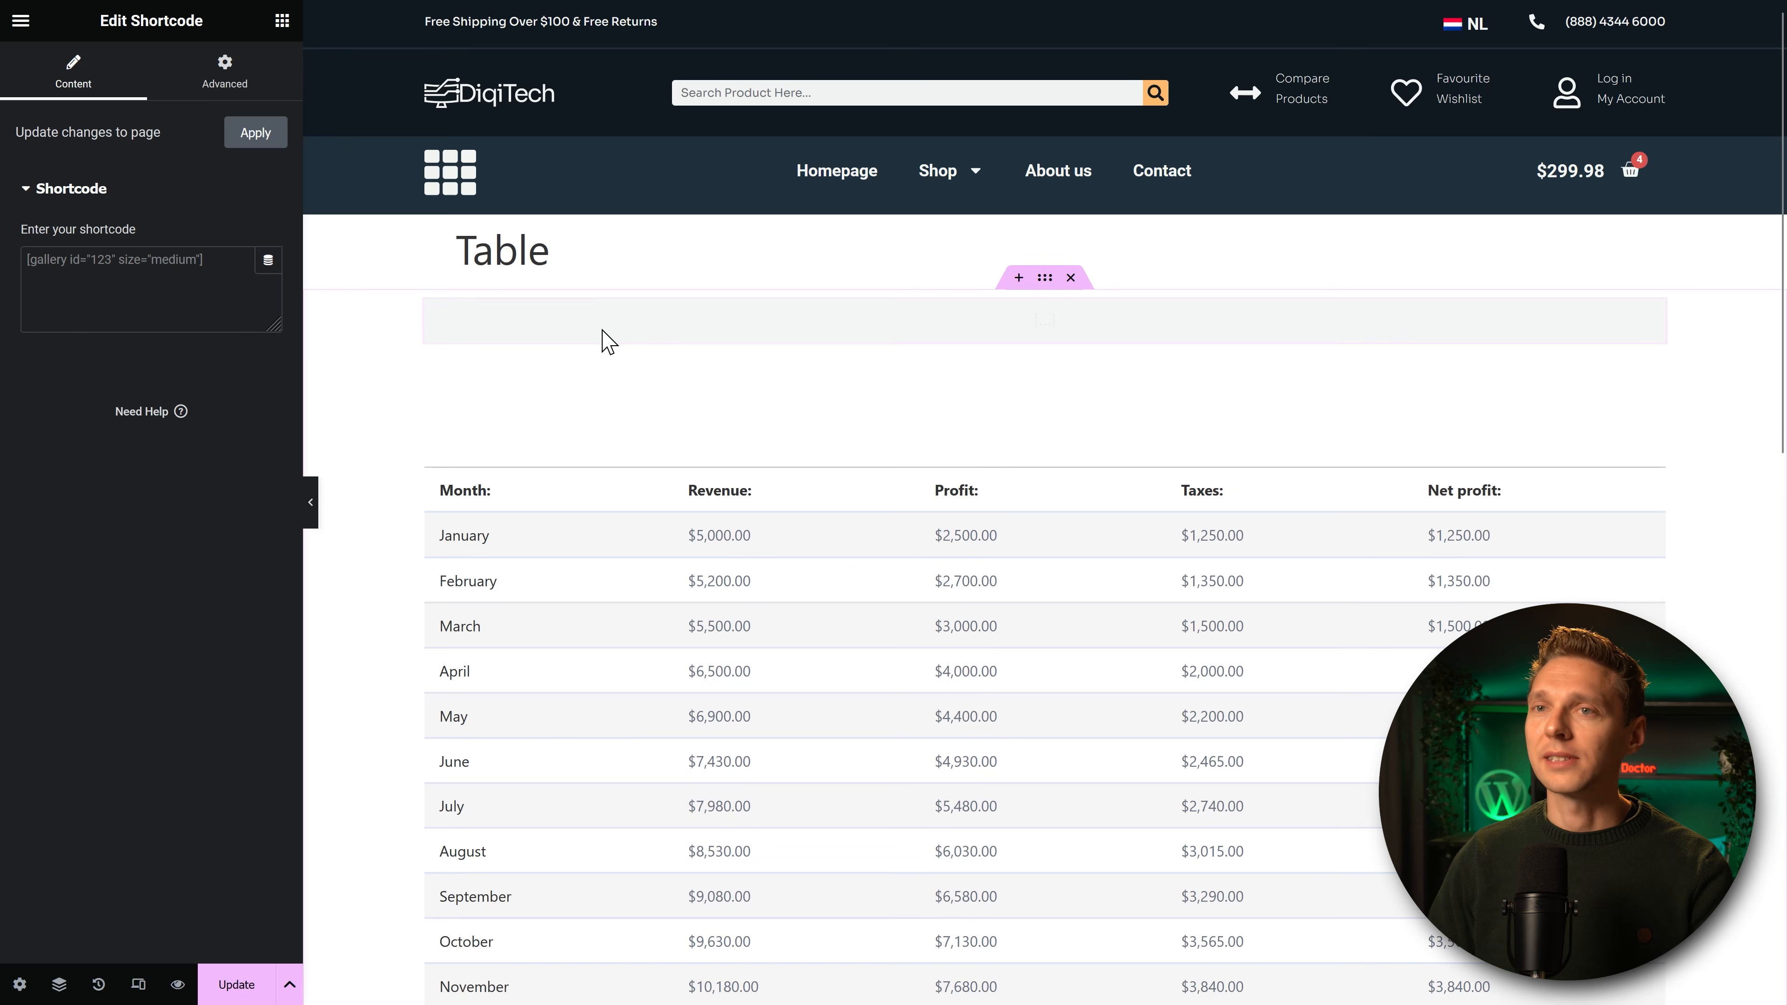
left_click(204, 296)
key("ctrl+v")
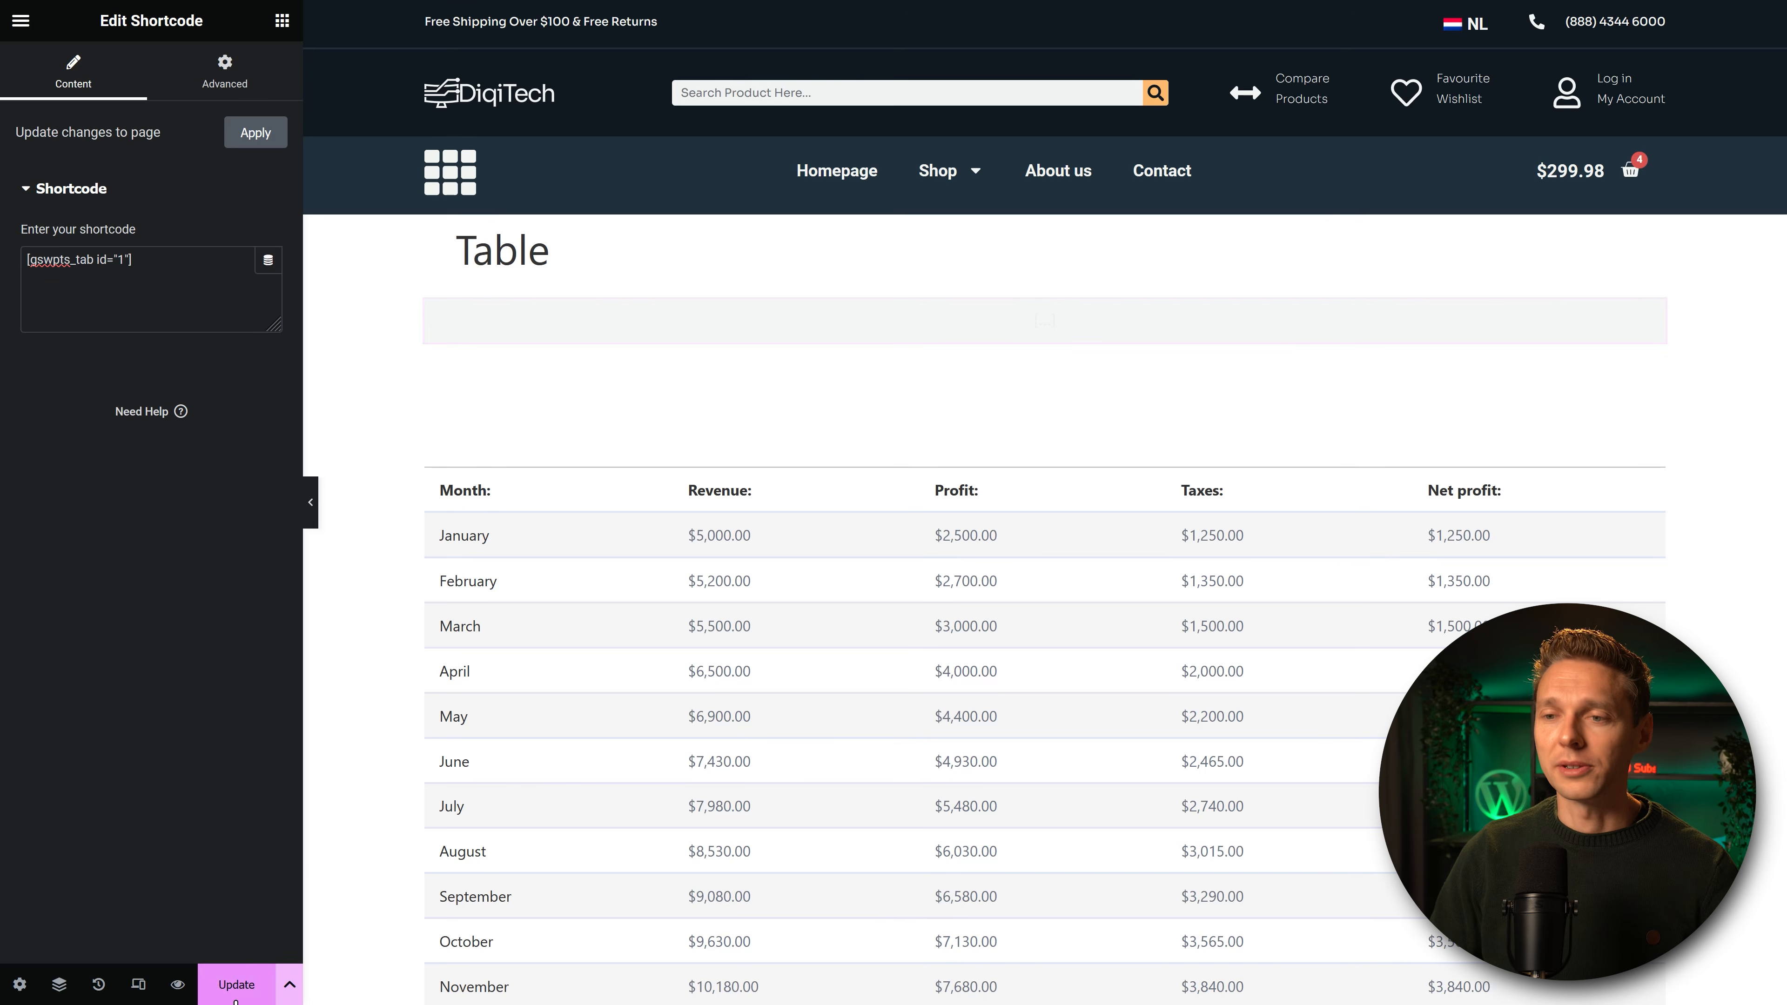
left_click(236, 998)
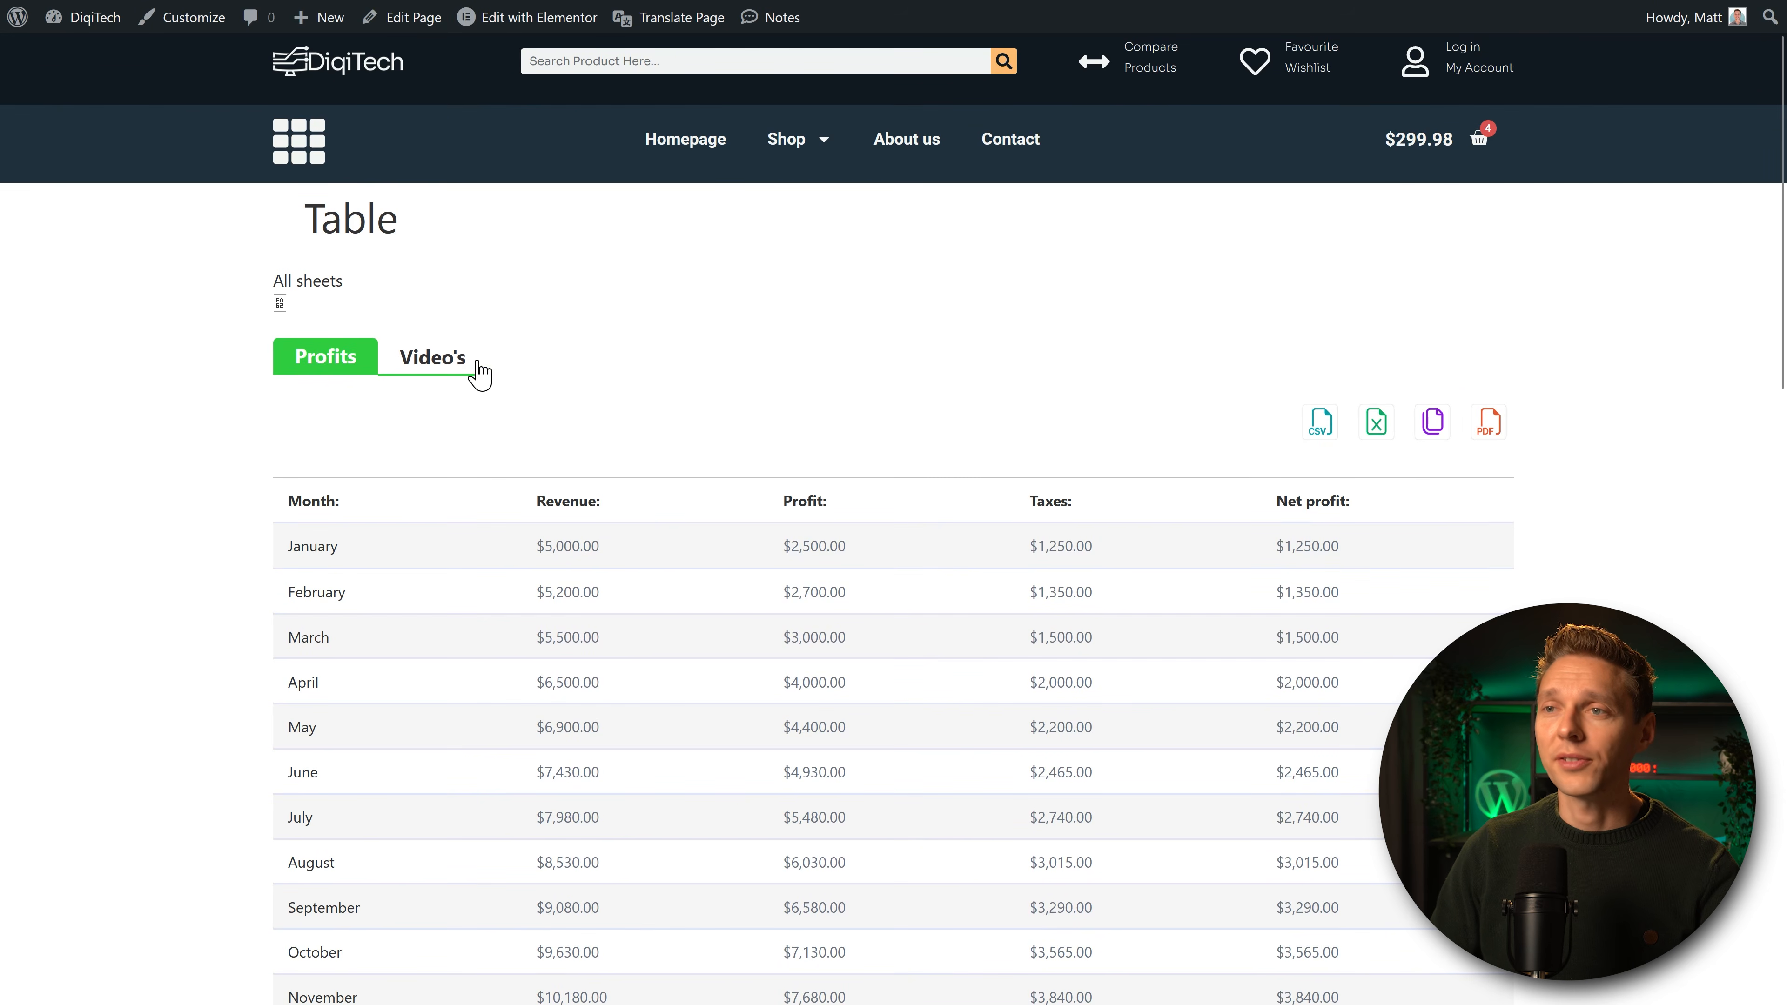
Check the tab group on the published Table page by switching between the Video's and Profits tabs.
left_click(477, 366)
middle_click(627, 402)
scroll(627, 403, "down", 2)
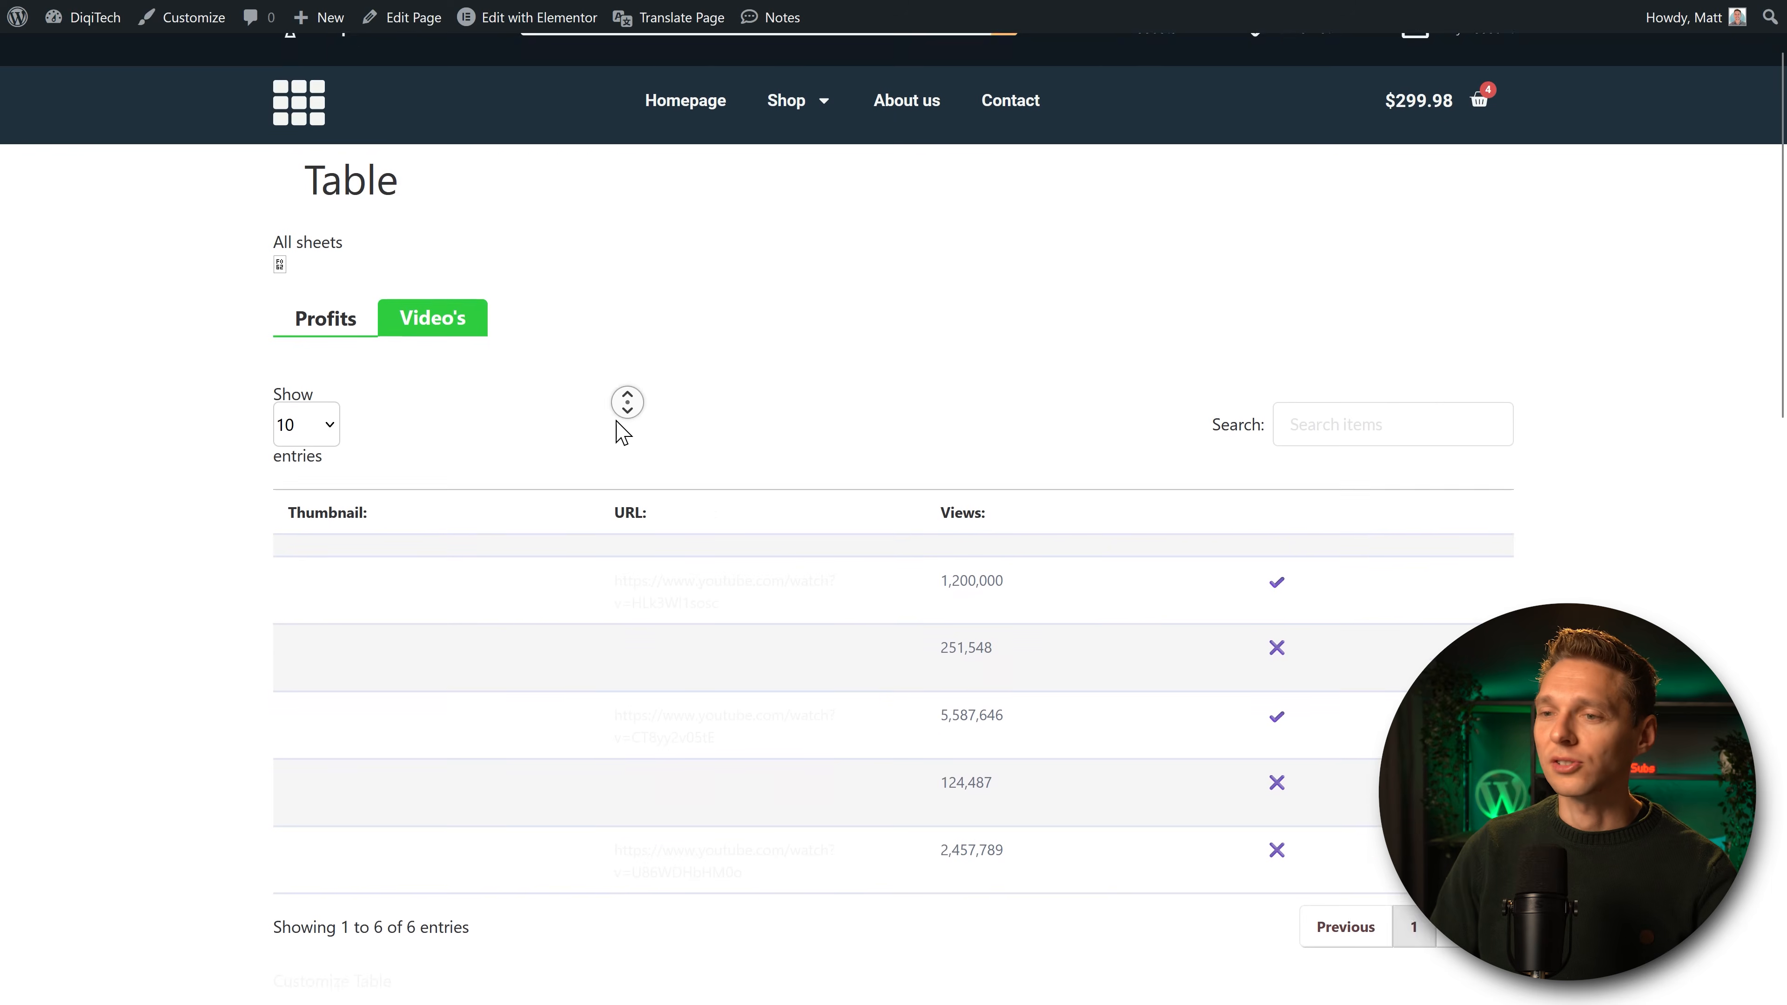
left_click(329, 239)
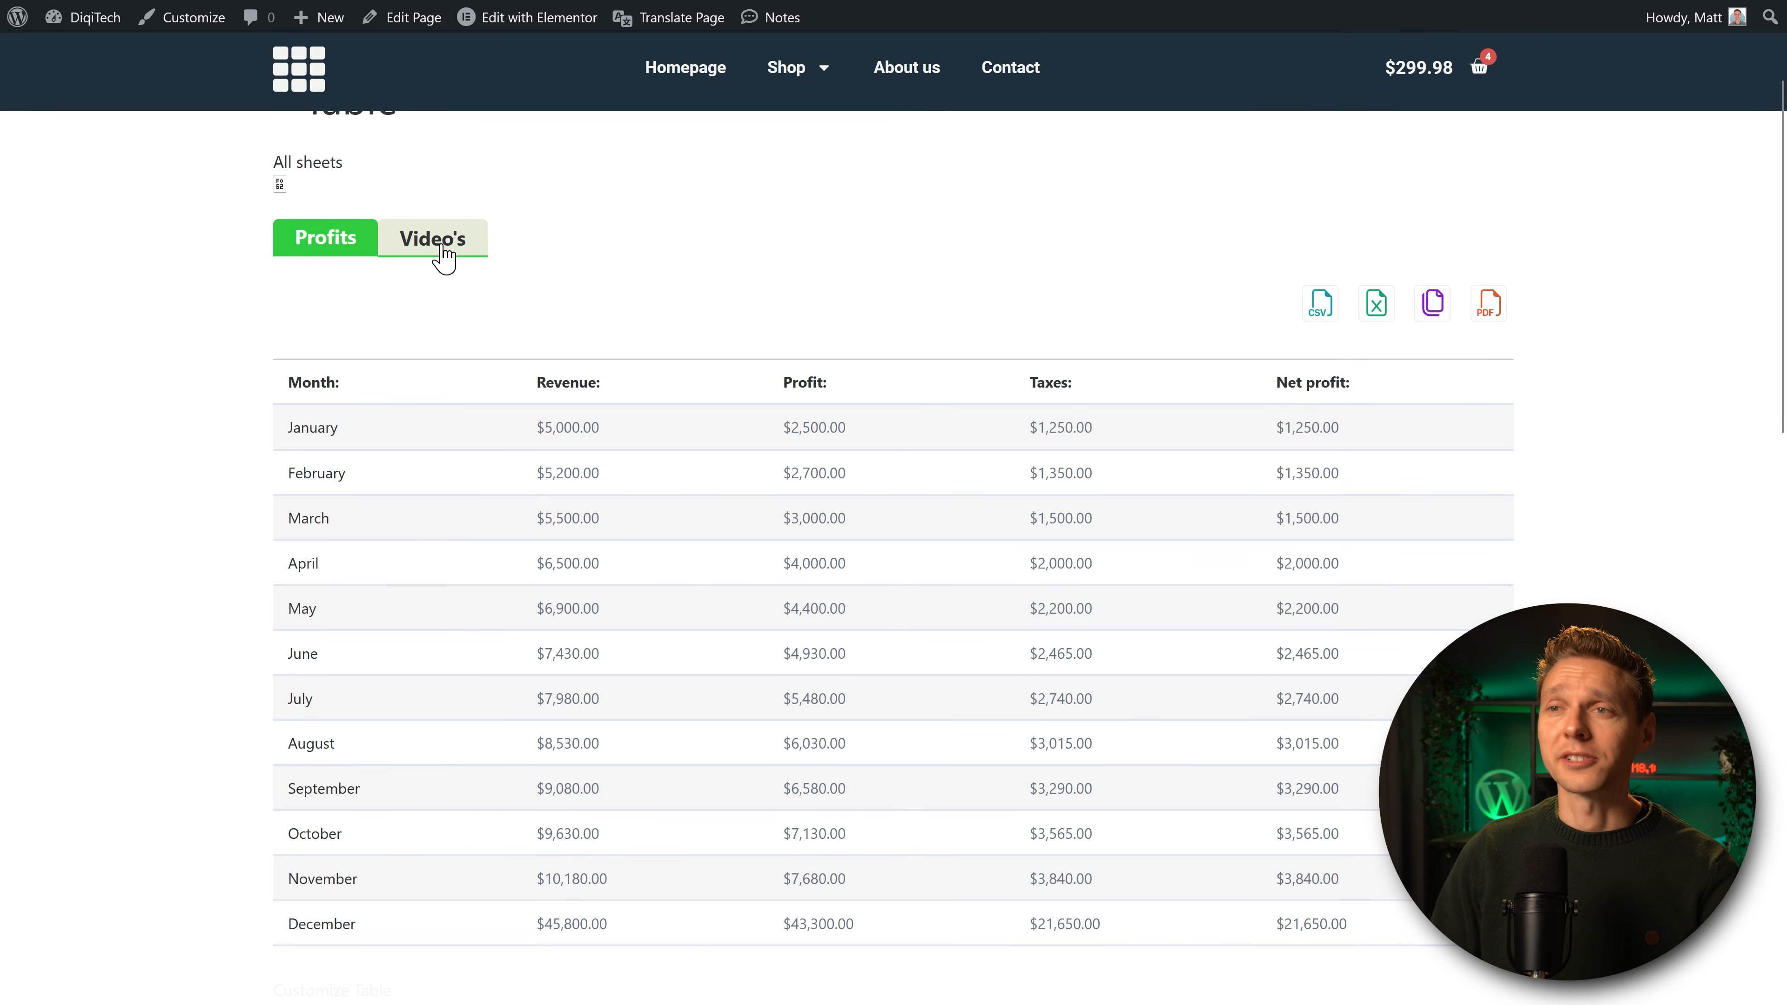
left_click(384, 241)
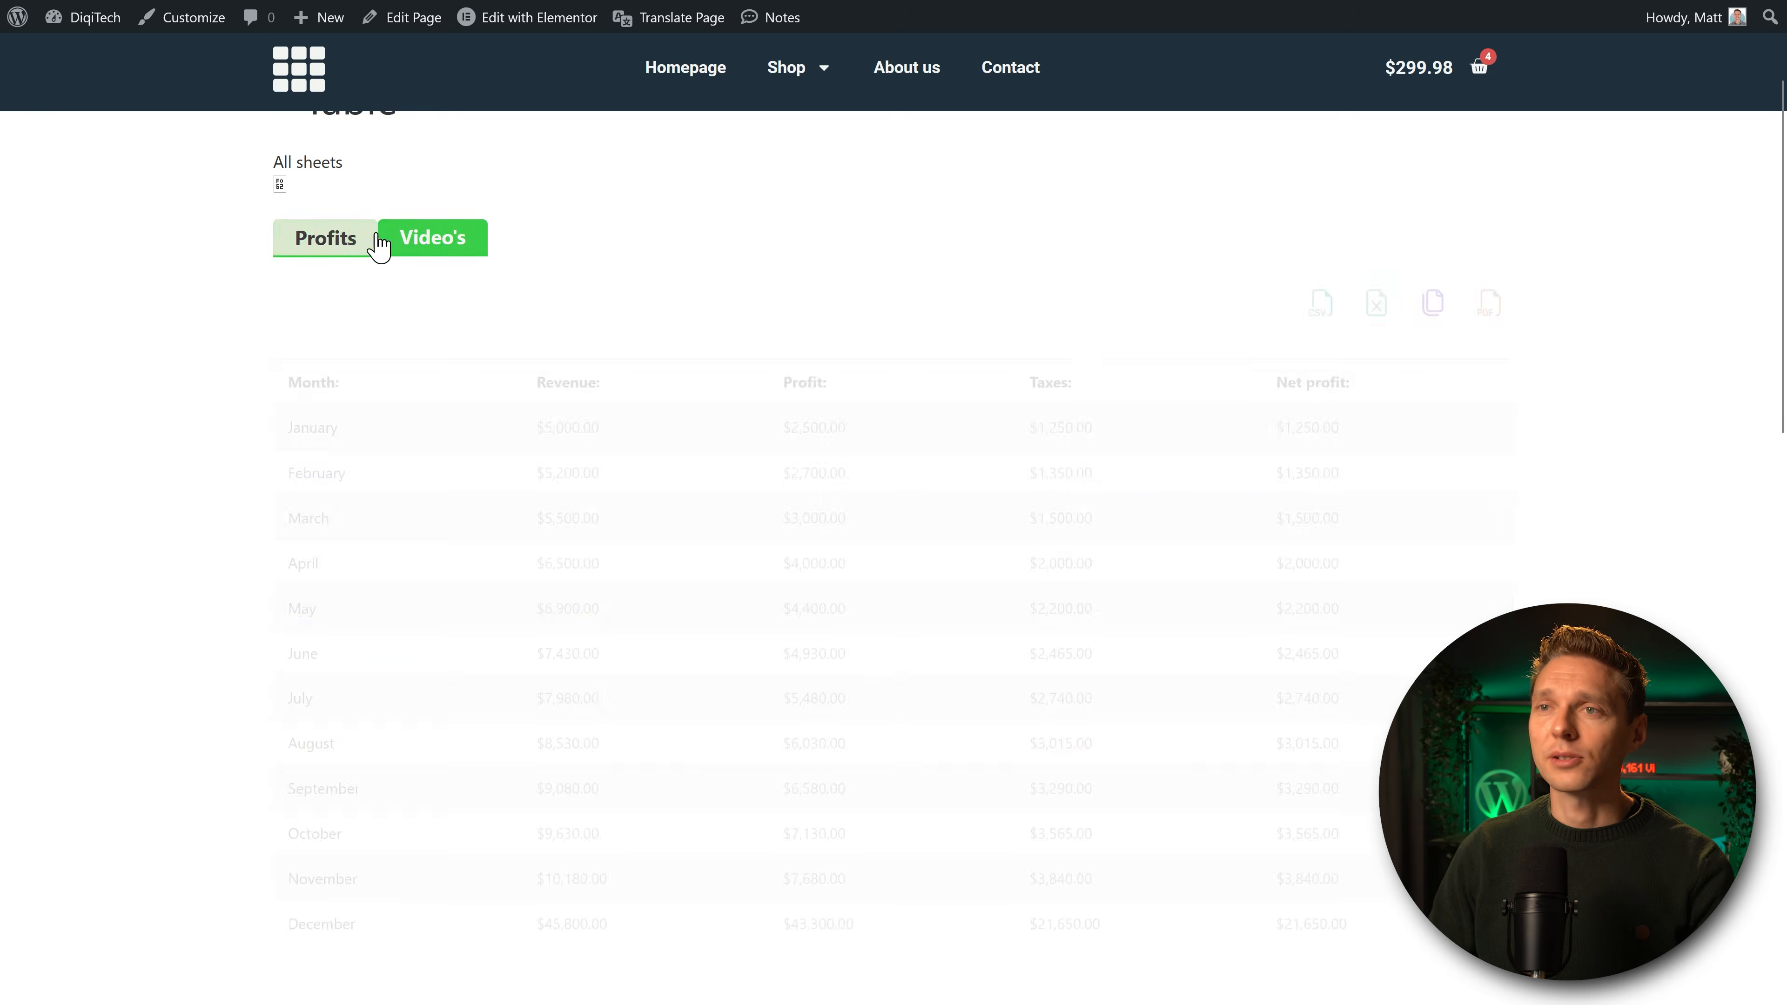
left_click(351, 248)
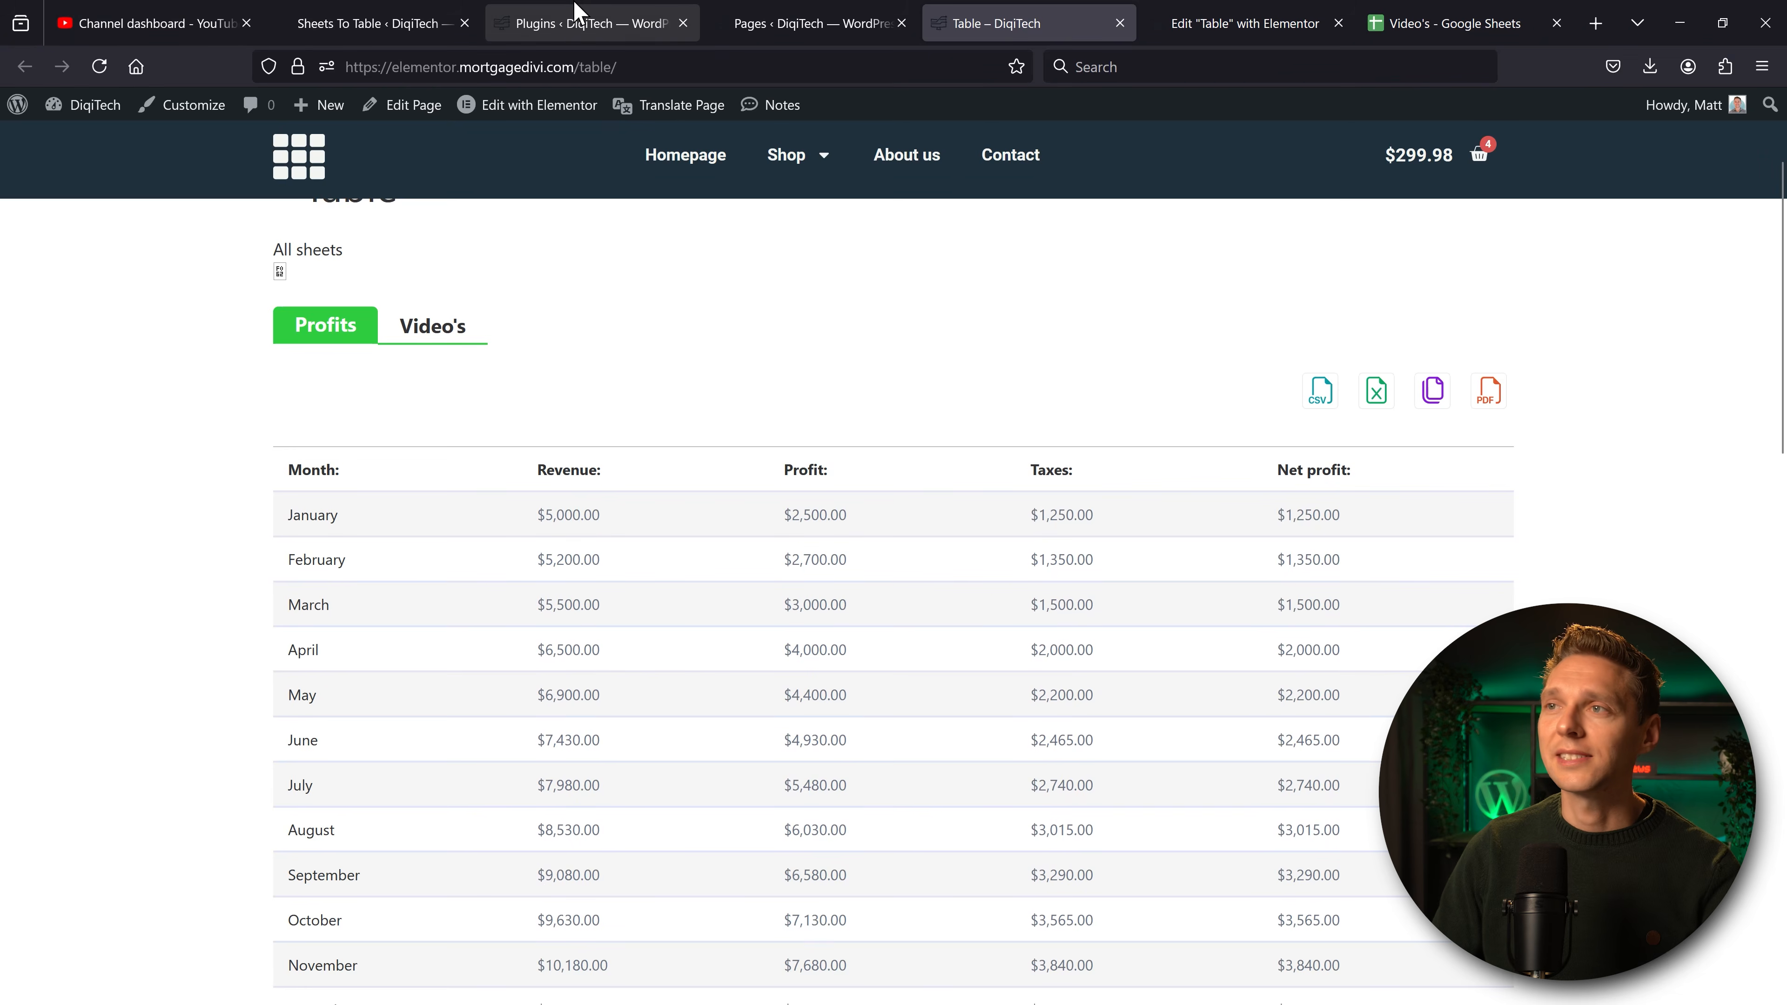
Return to the Sheets To Table admin page and review the plugin's general link support and performance settings.
left_click(377, 29)
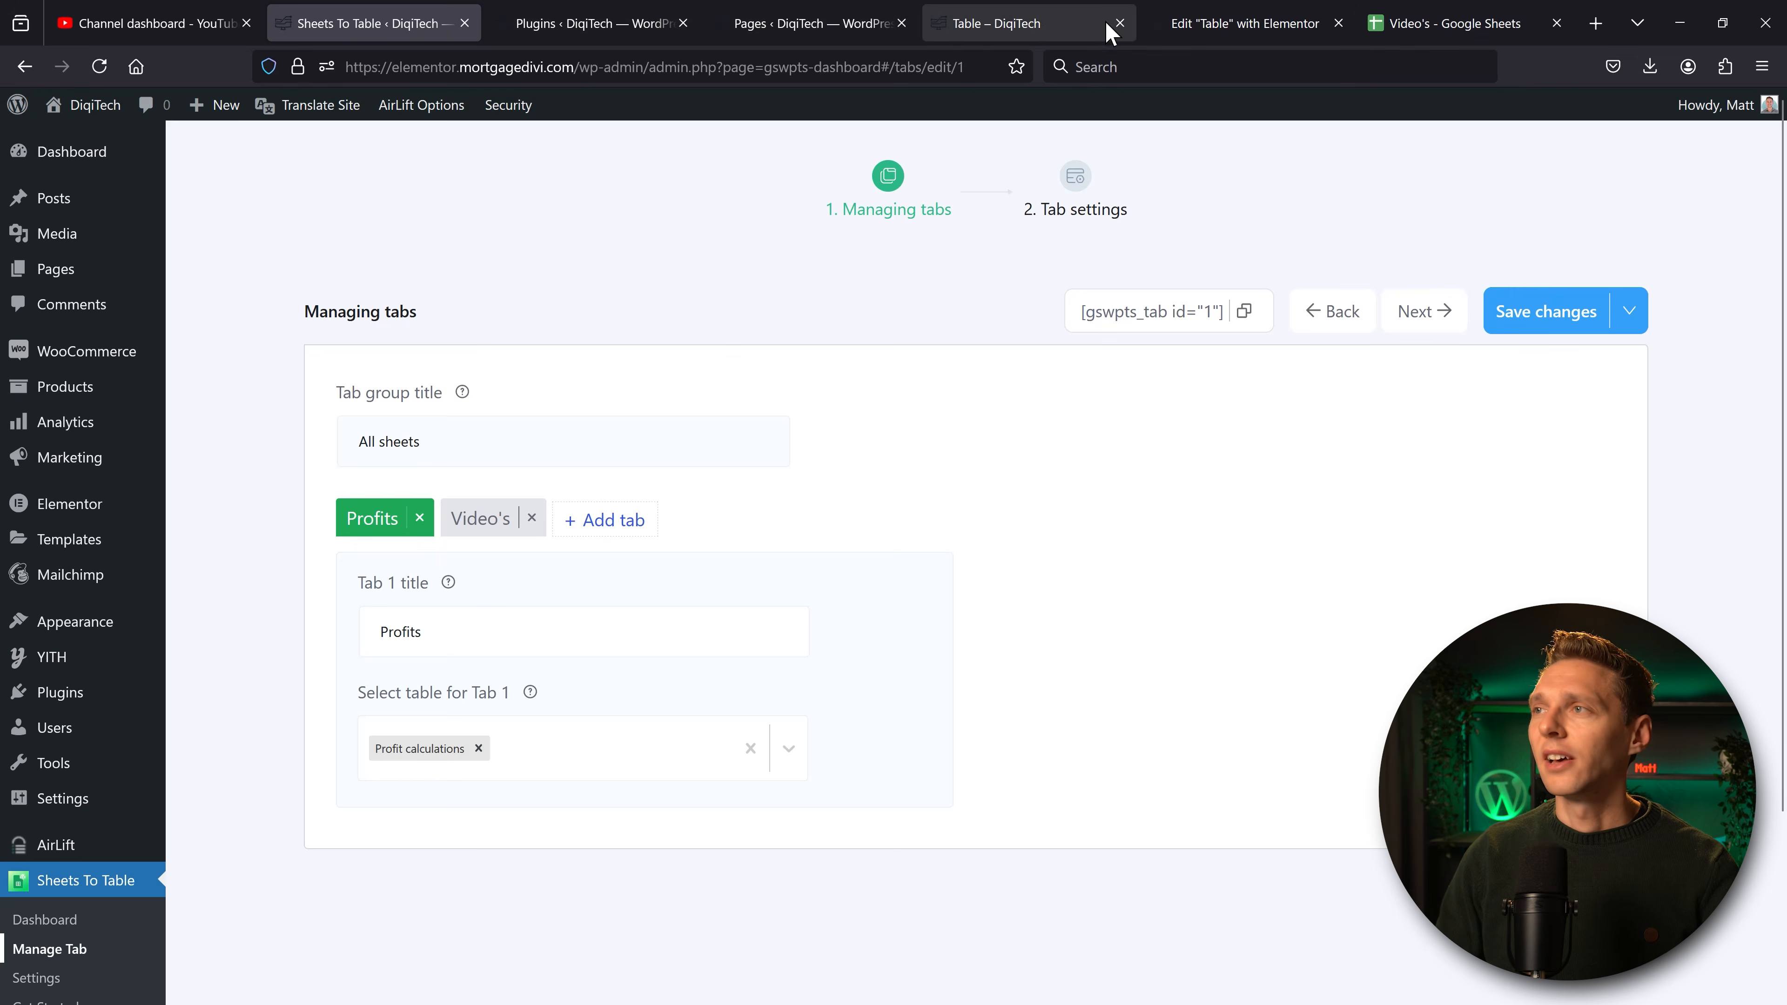
left_click(1224, 23)
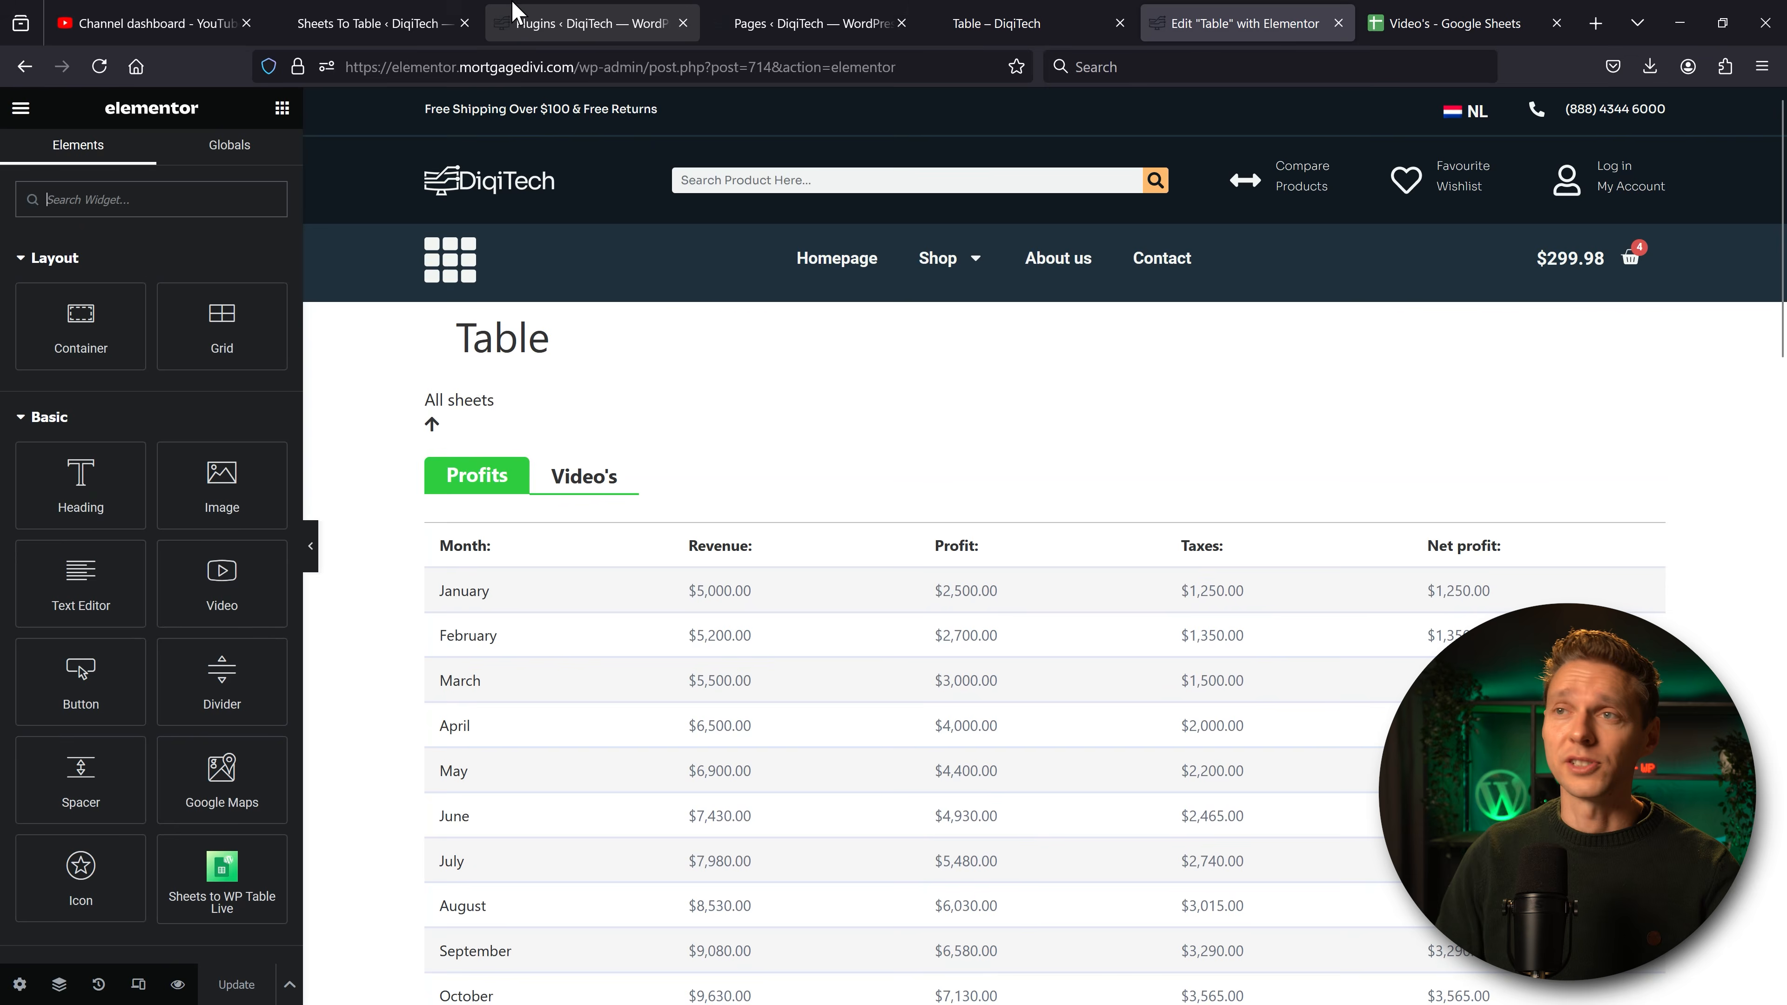
left_click(421, 15)
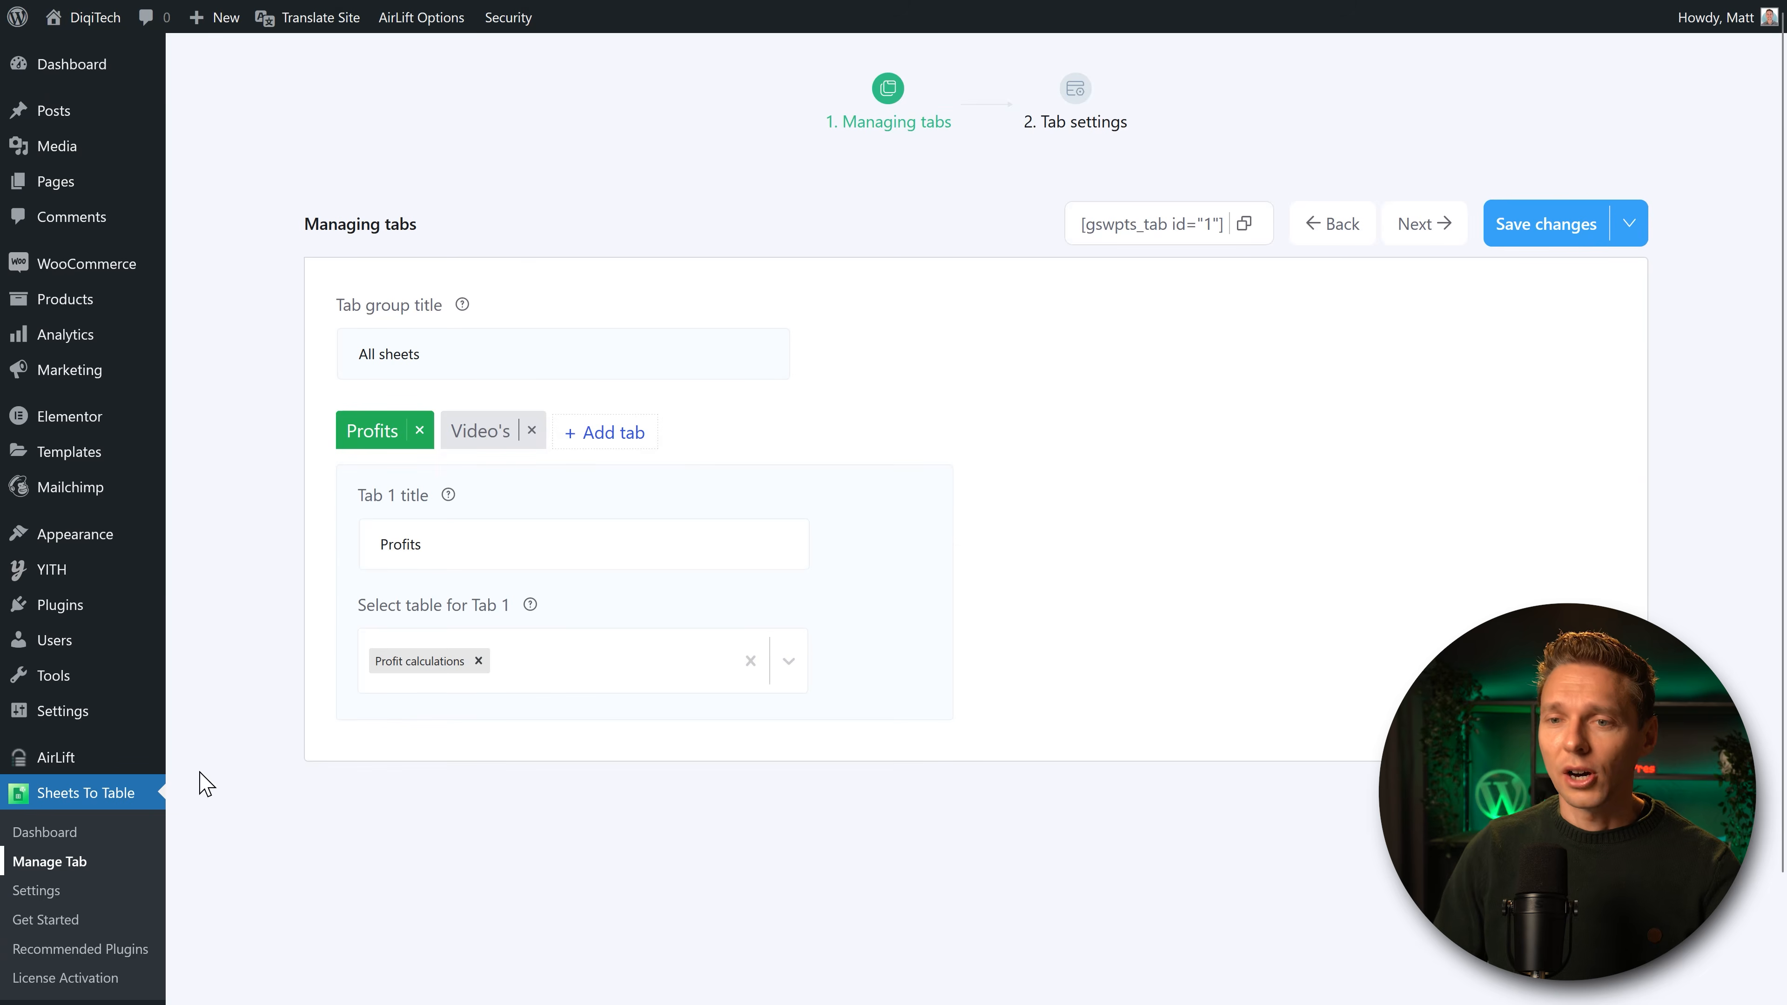
left_click(37, 892)
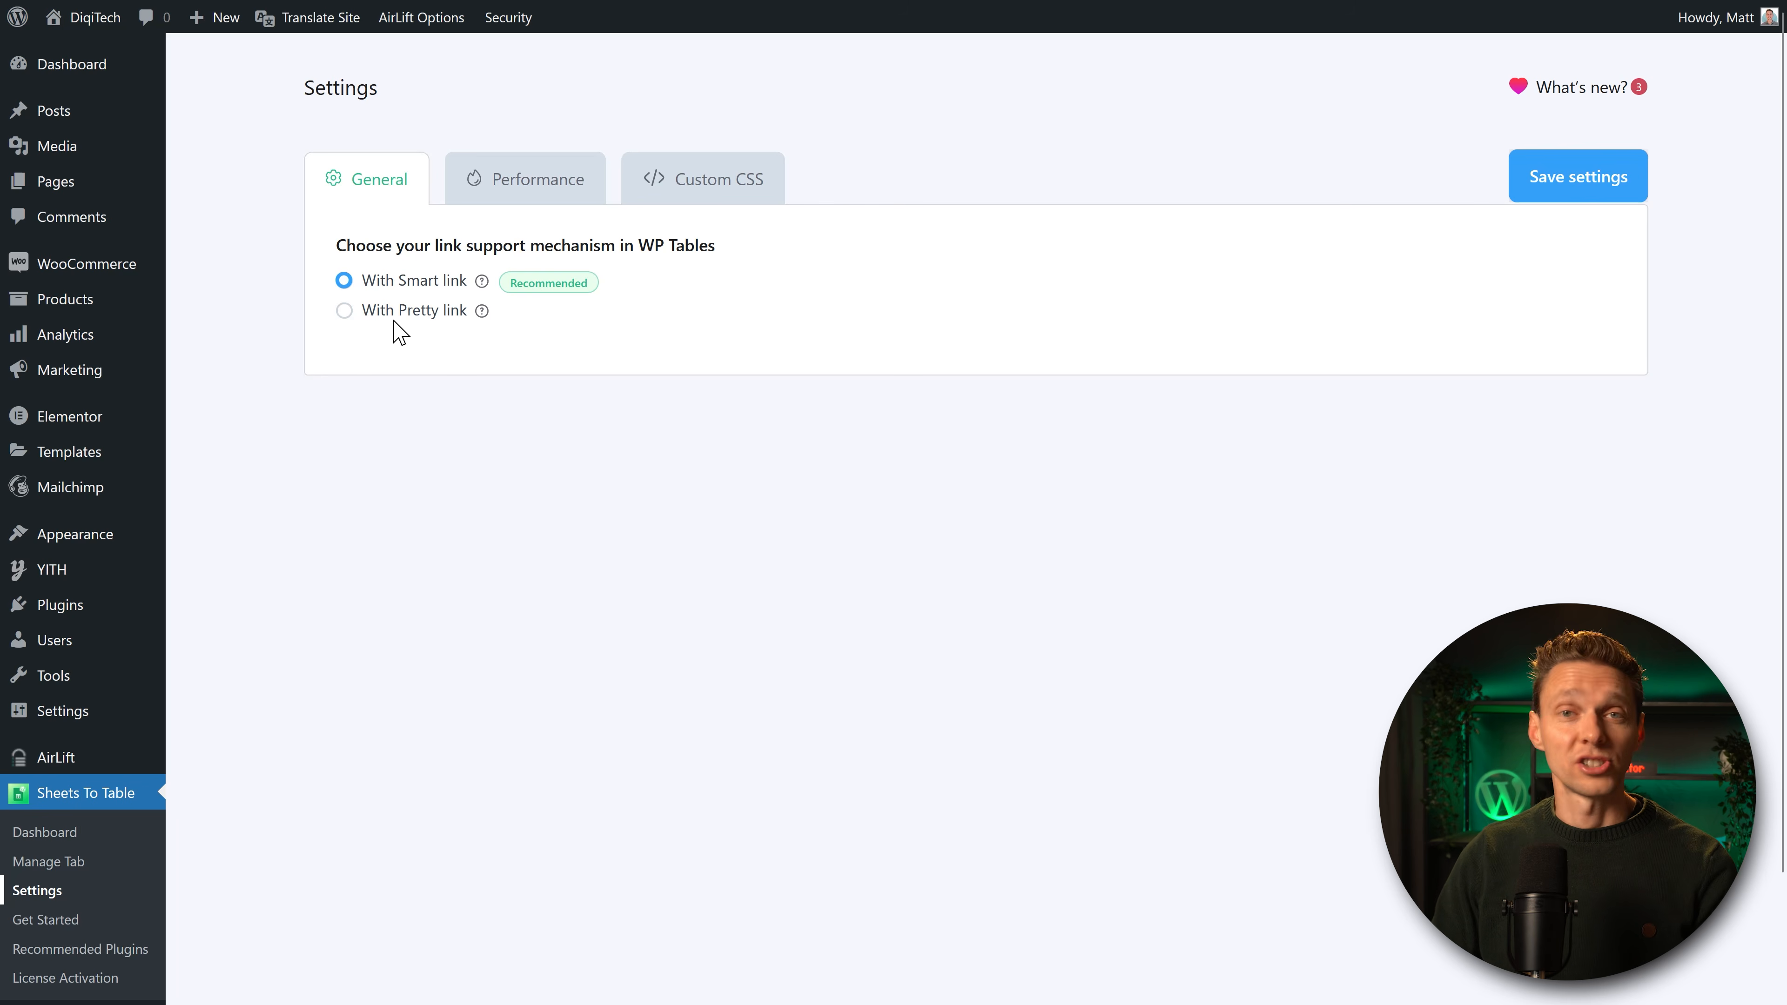
left_click(524, 211)
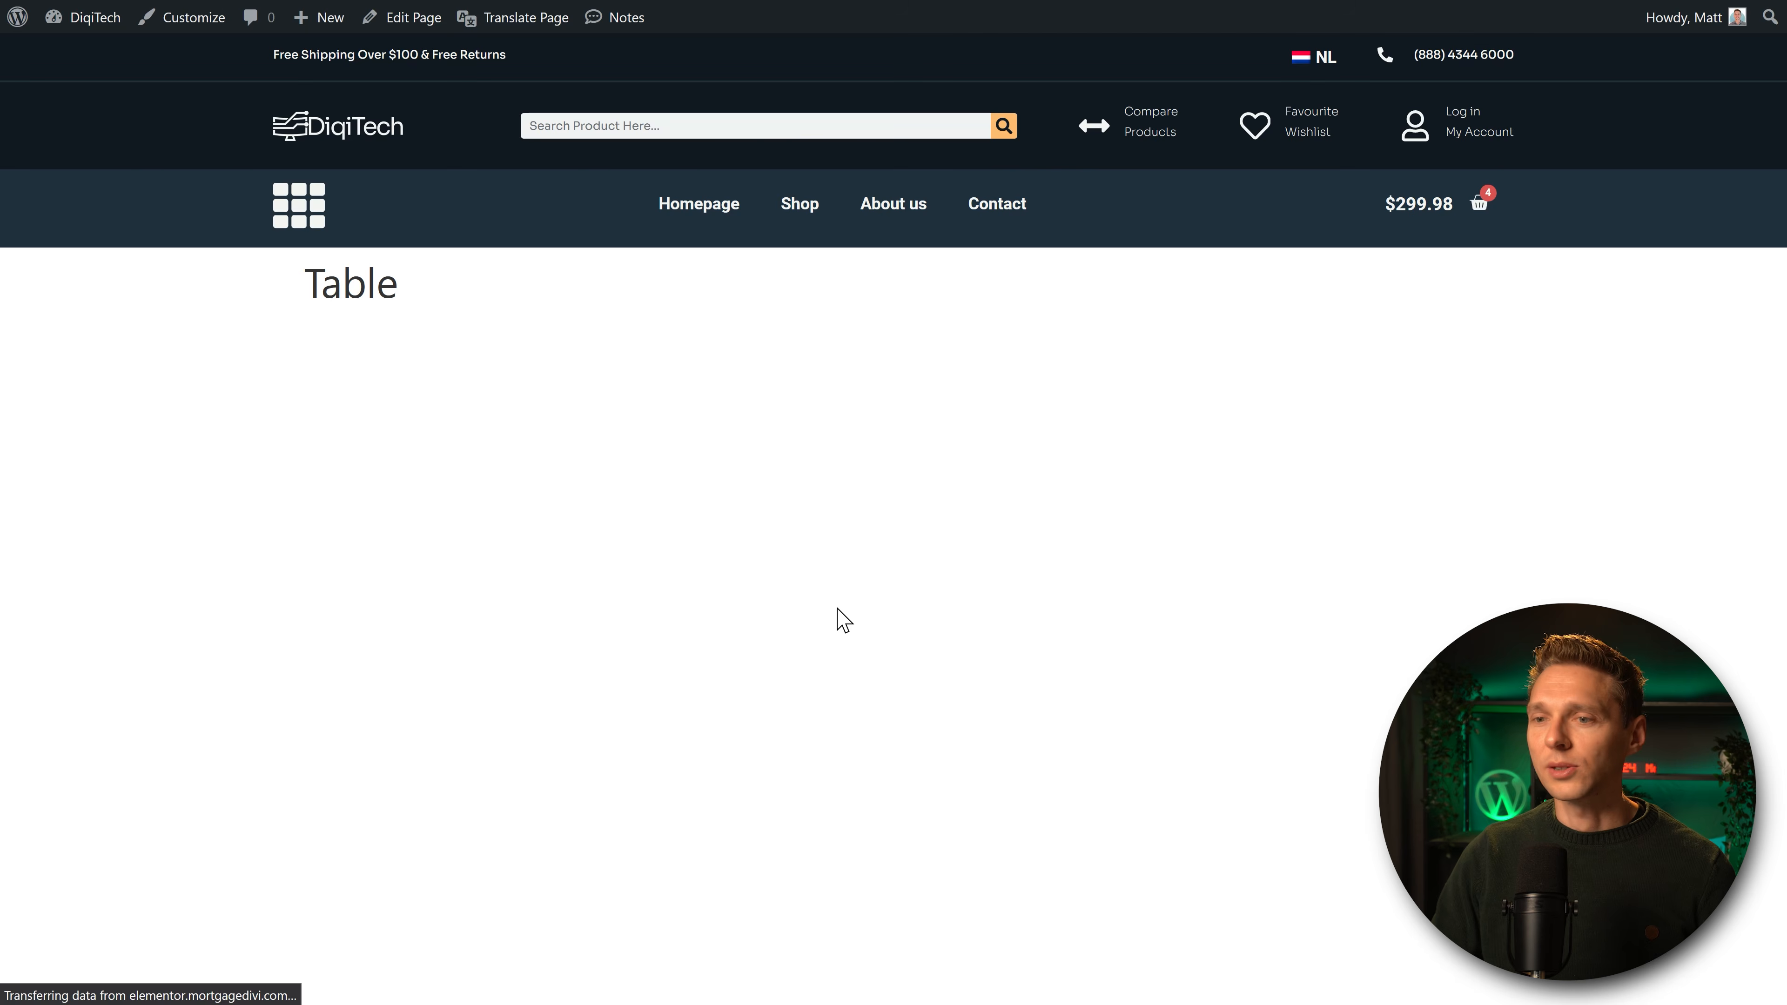
Examine how the tables load on the published Table page, switching to Video's and back to Profits.
scroll(703, 378, "down", 2)
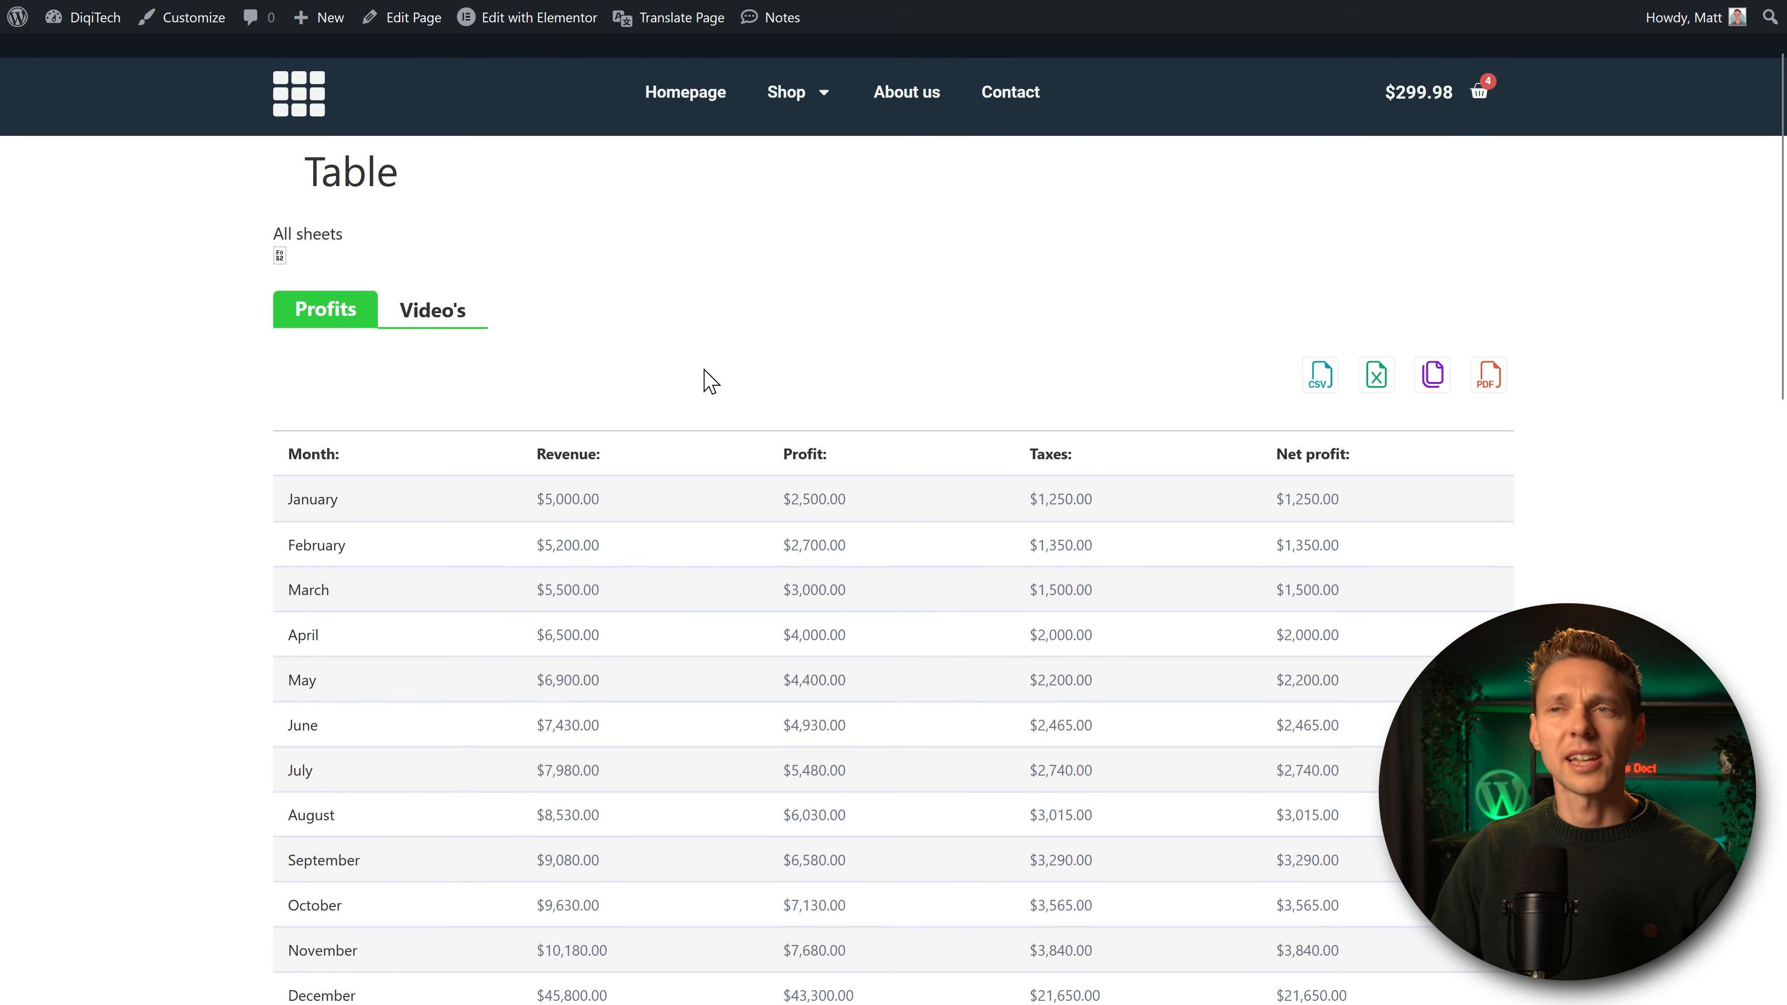
left_click(439, 311)
left_click(357, 315)
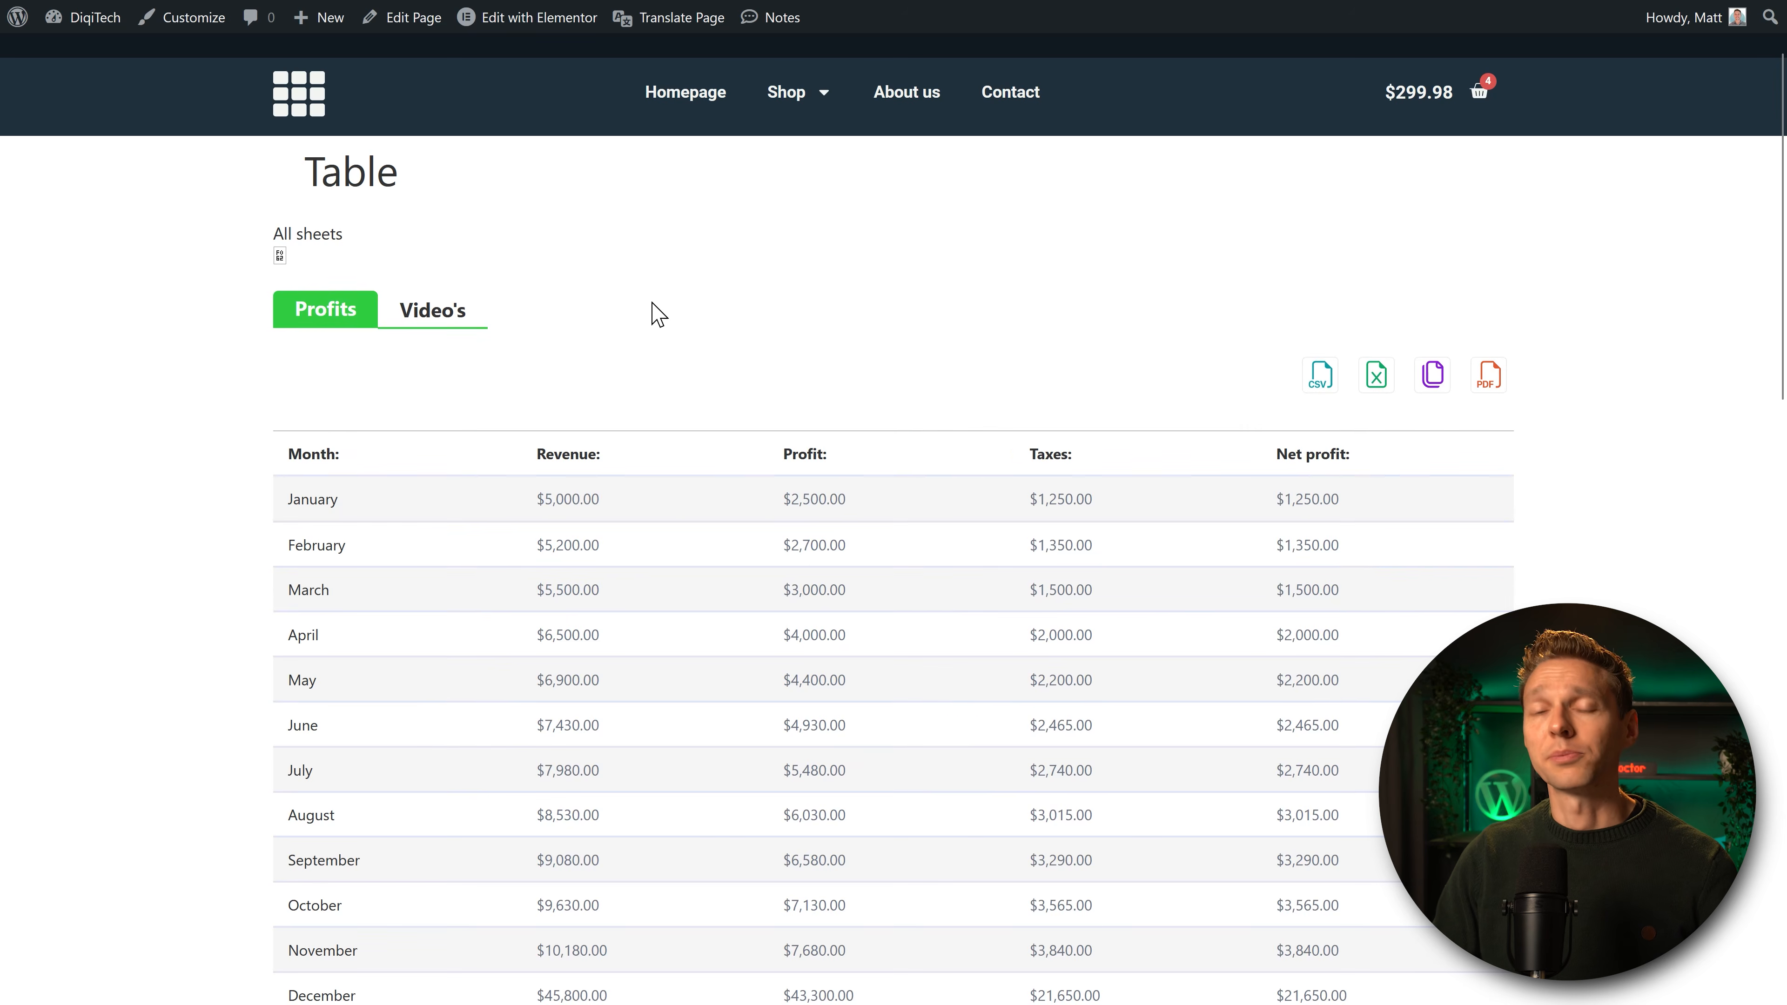
Save the plugin's performance settings with asynchronous loading enabled and optimized script loading selected, and open the custom CSS editor.
left_click(394, 24)
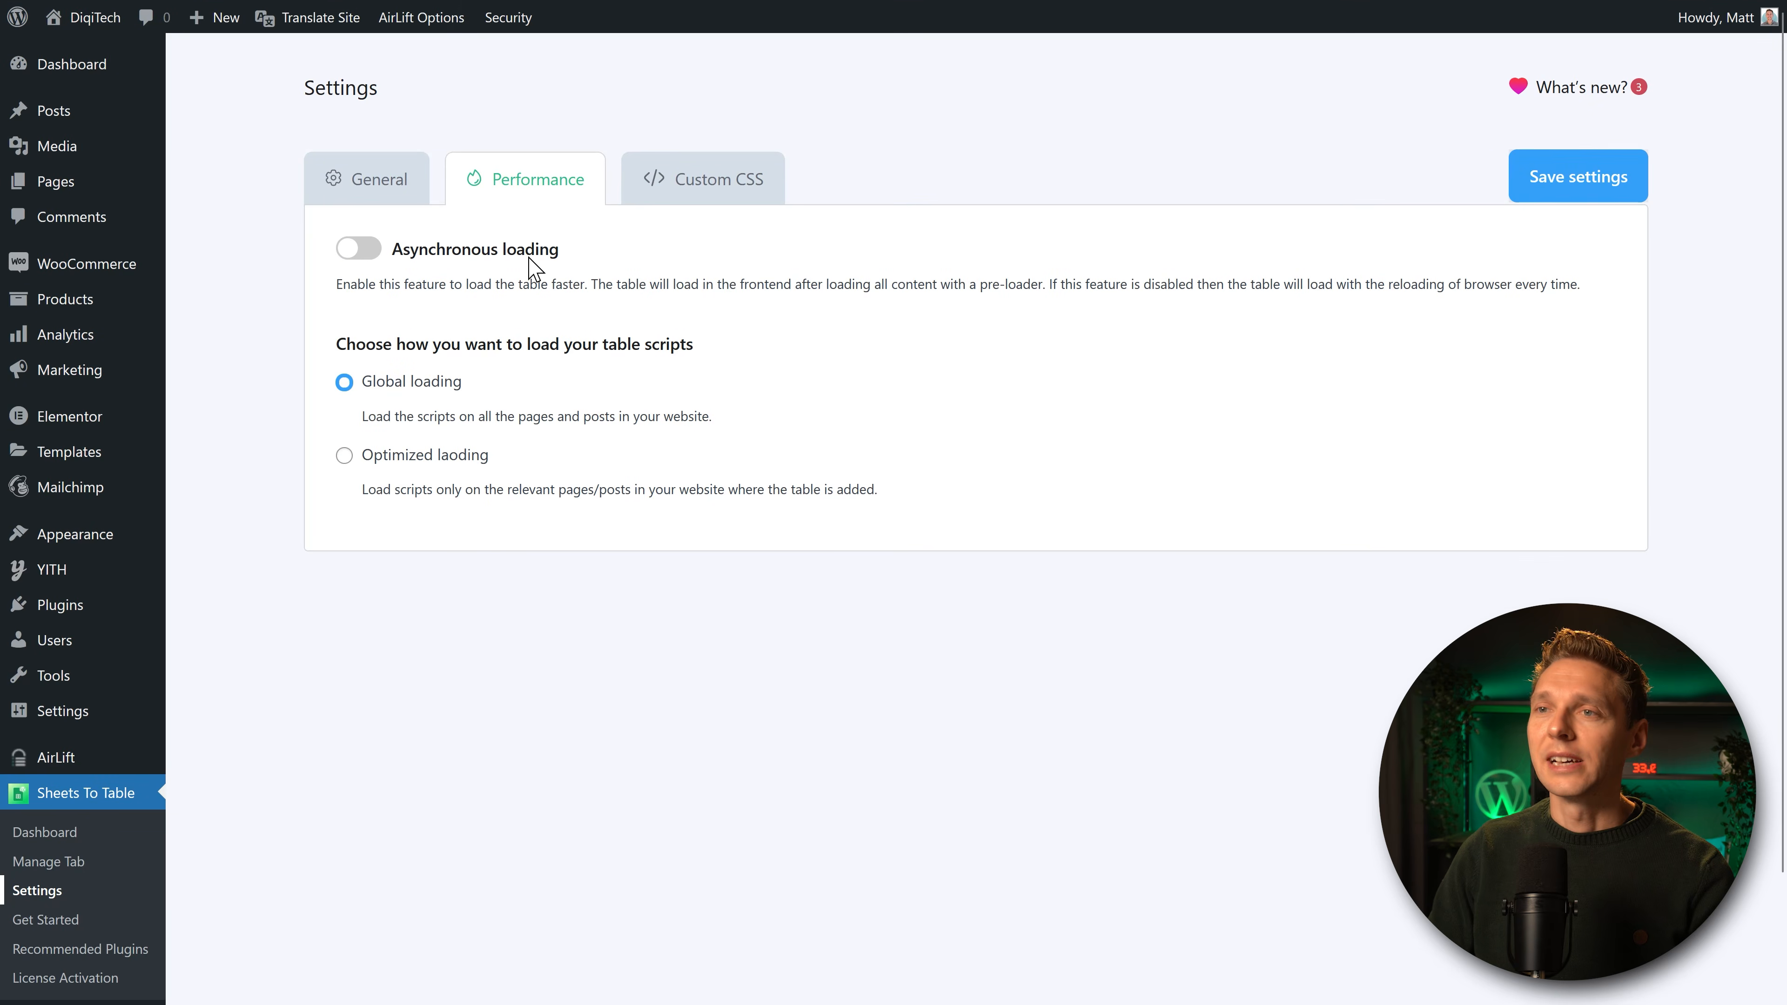
left_click(377, 253)
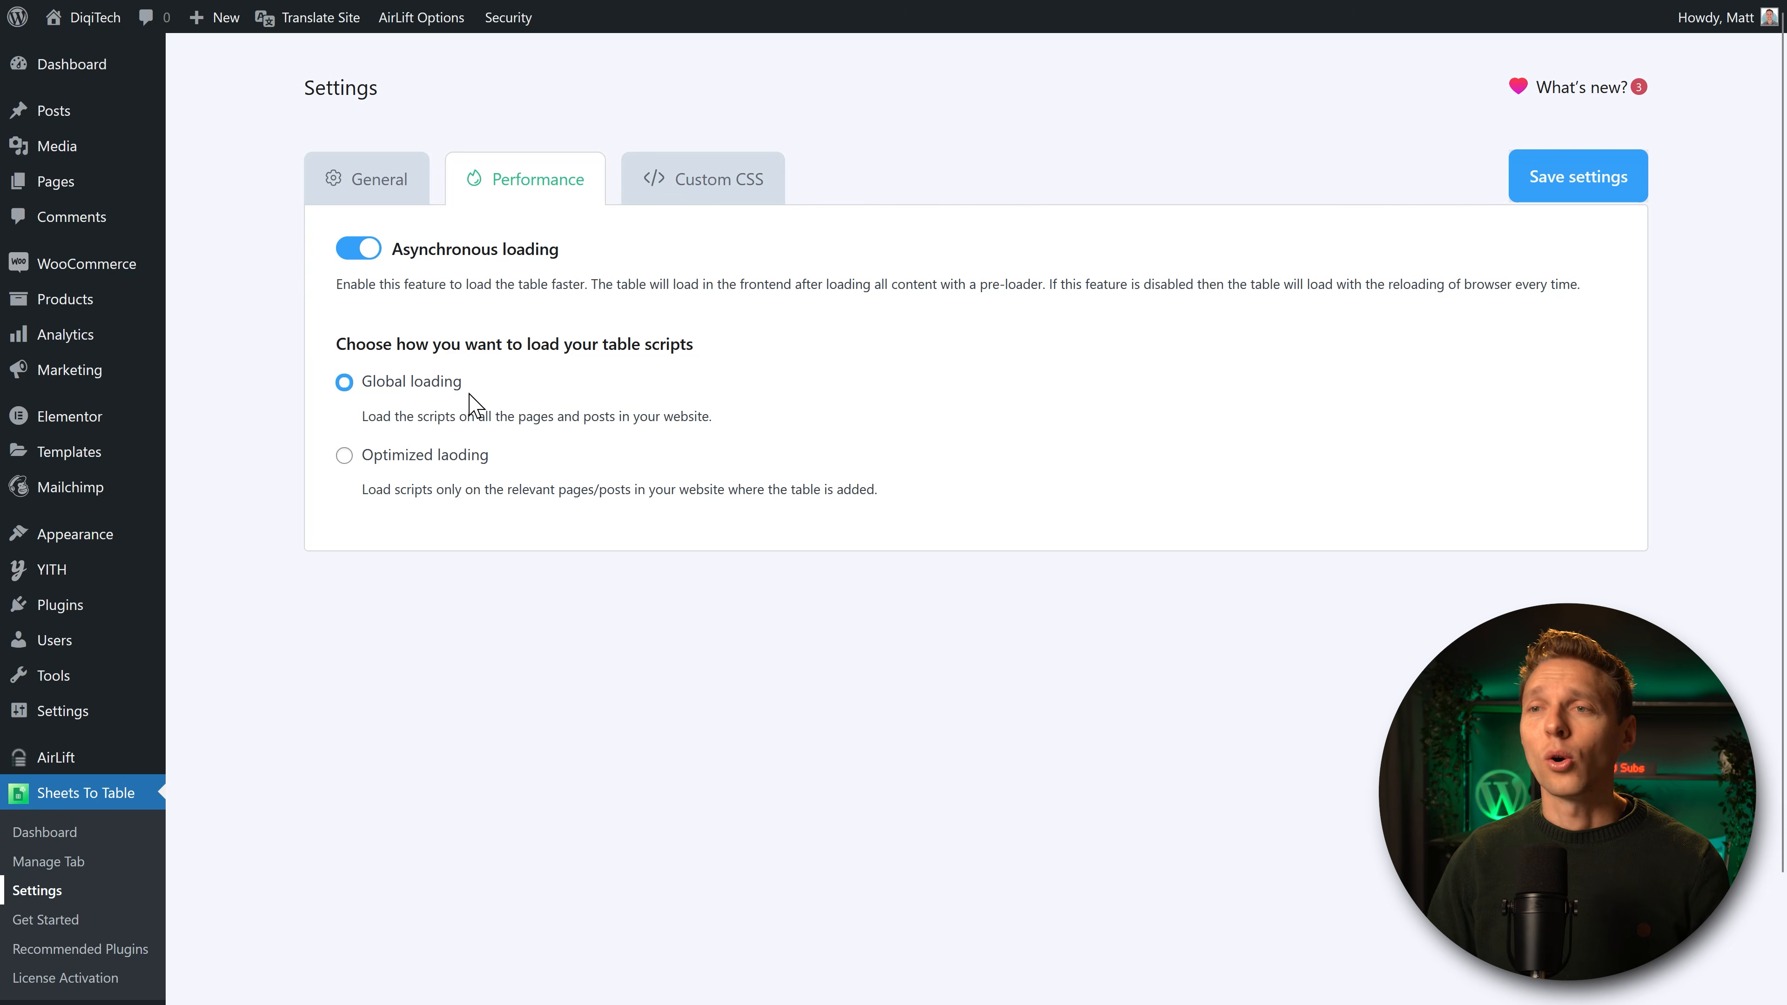
left_click(344, 456)
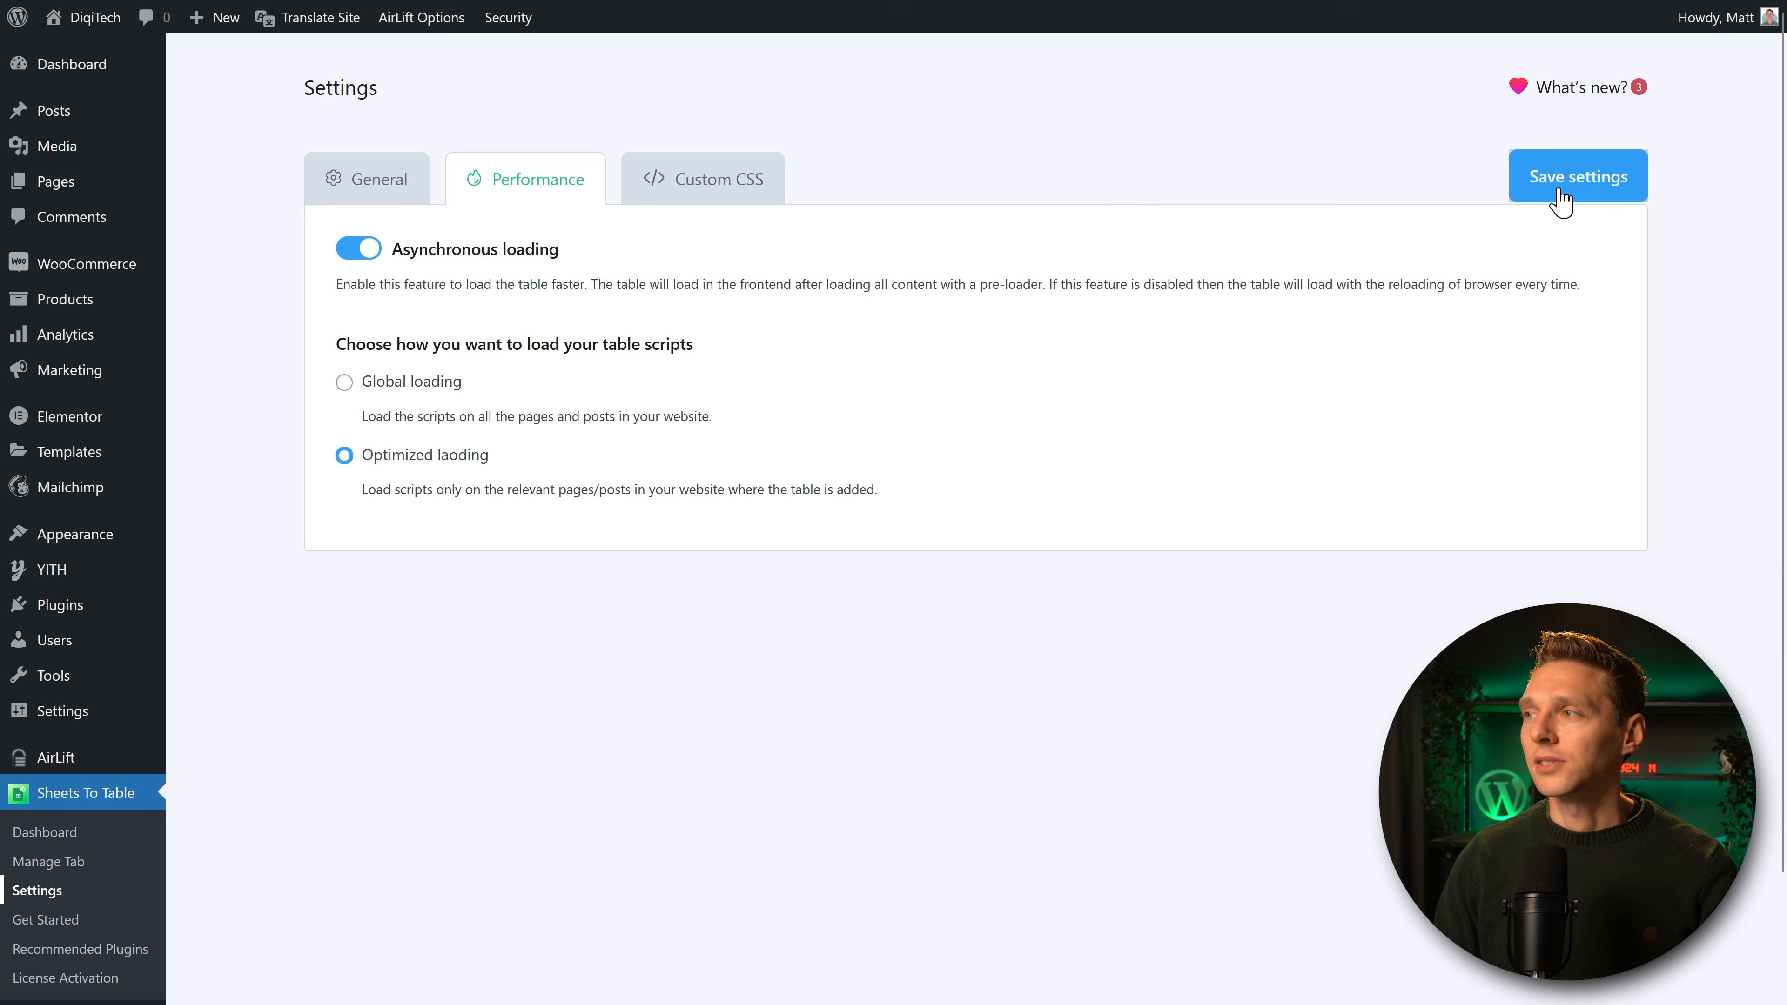
left_click(1559, 188)
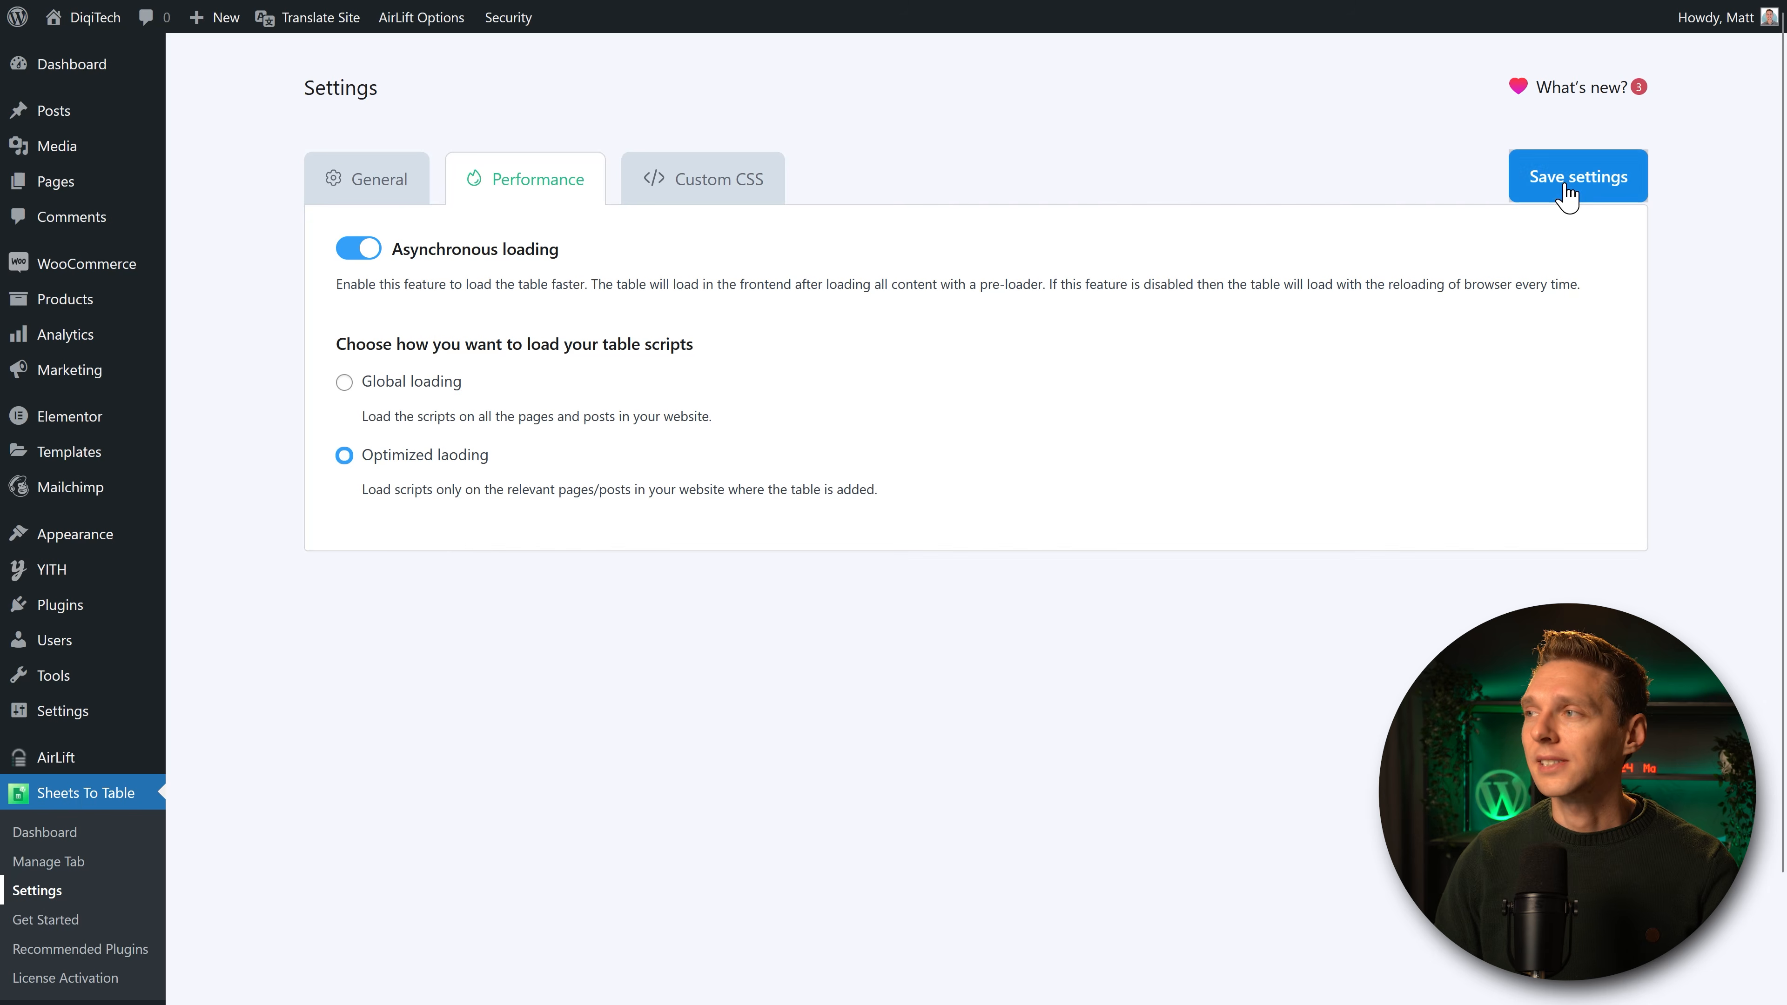
left_click(669, 187)
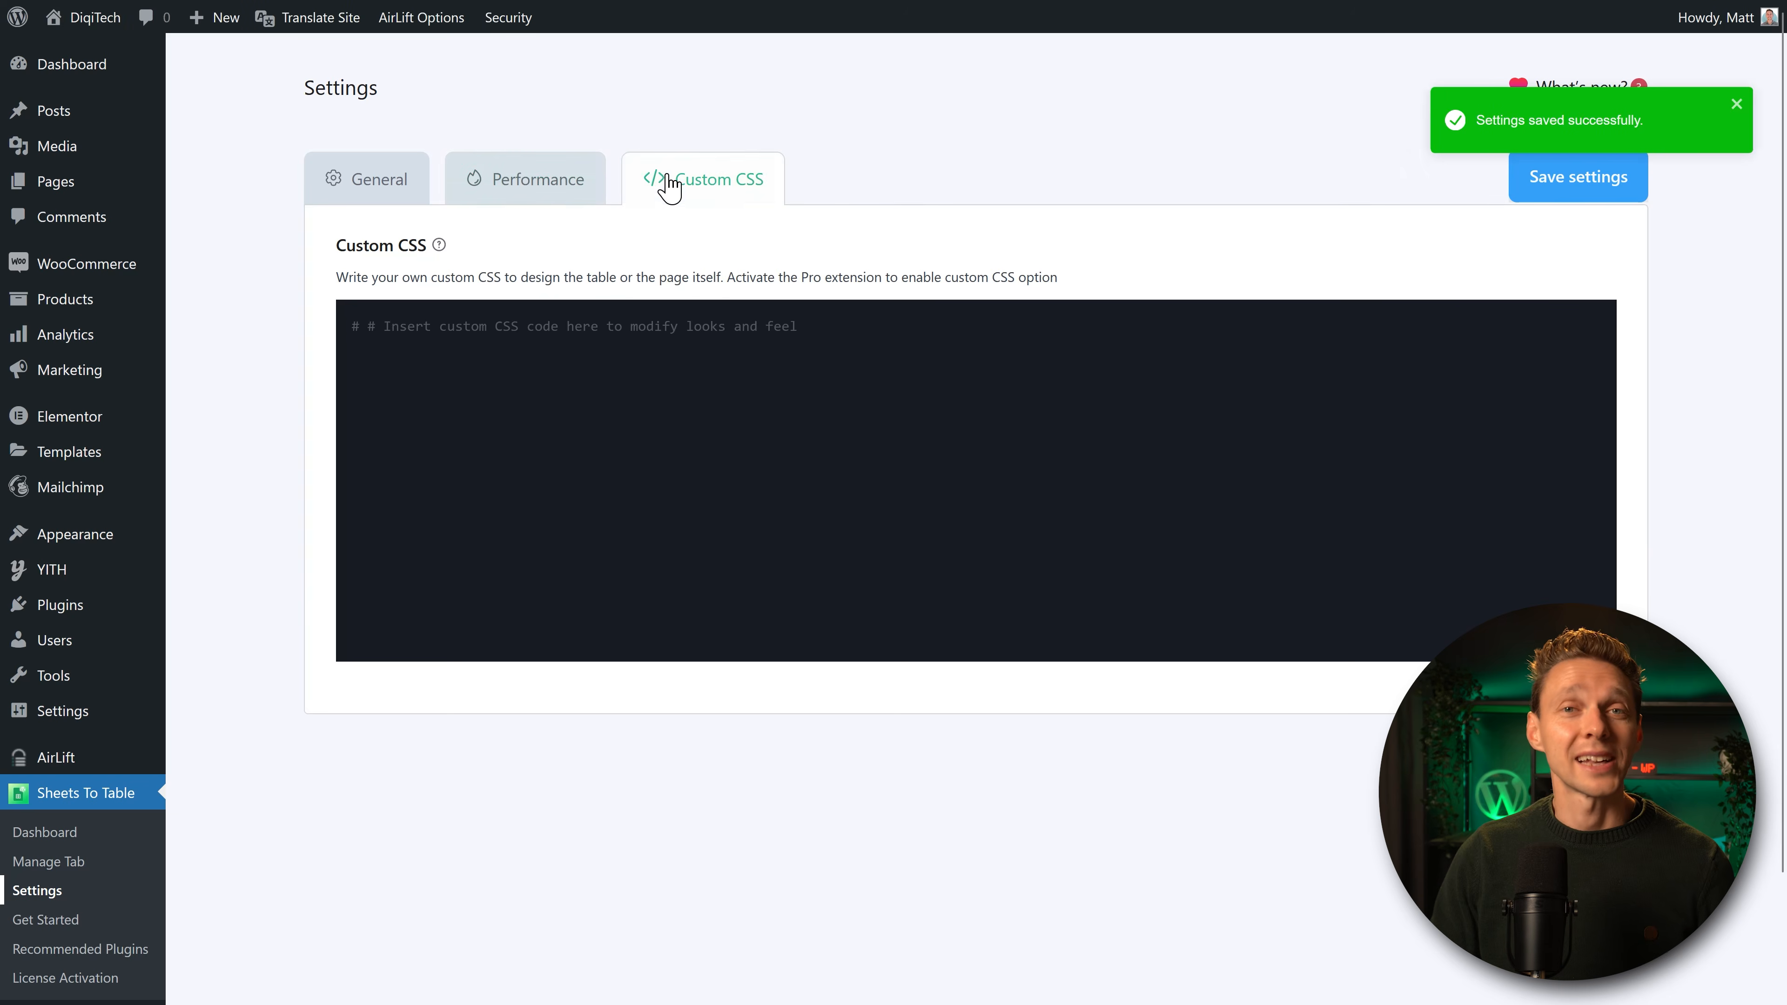